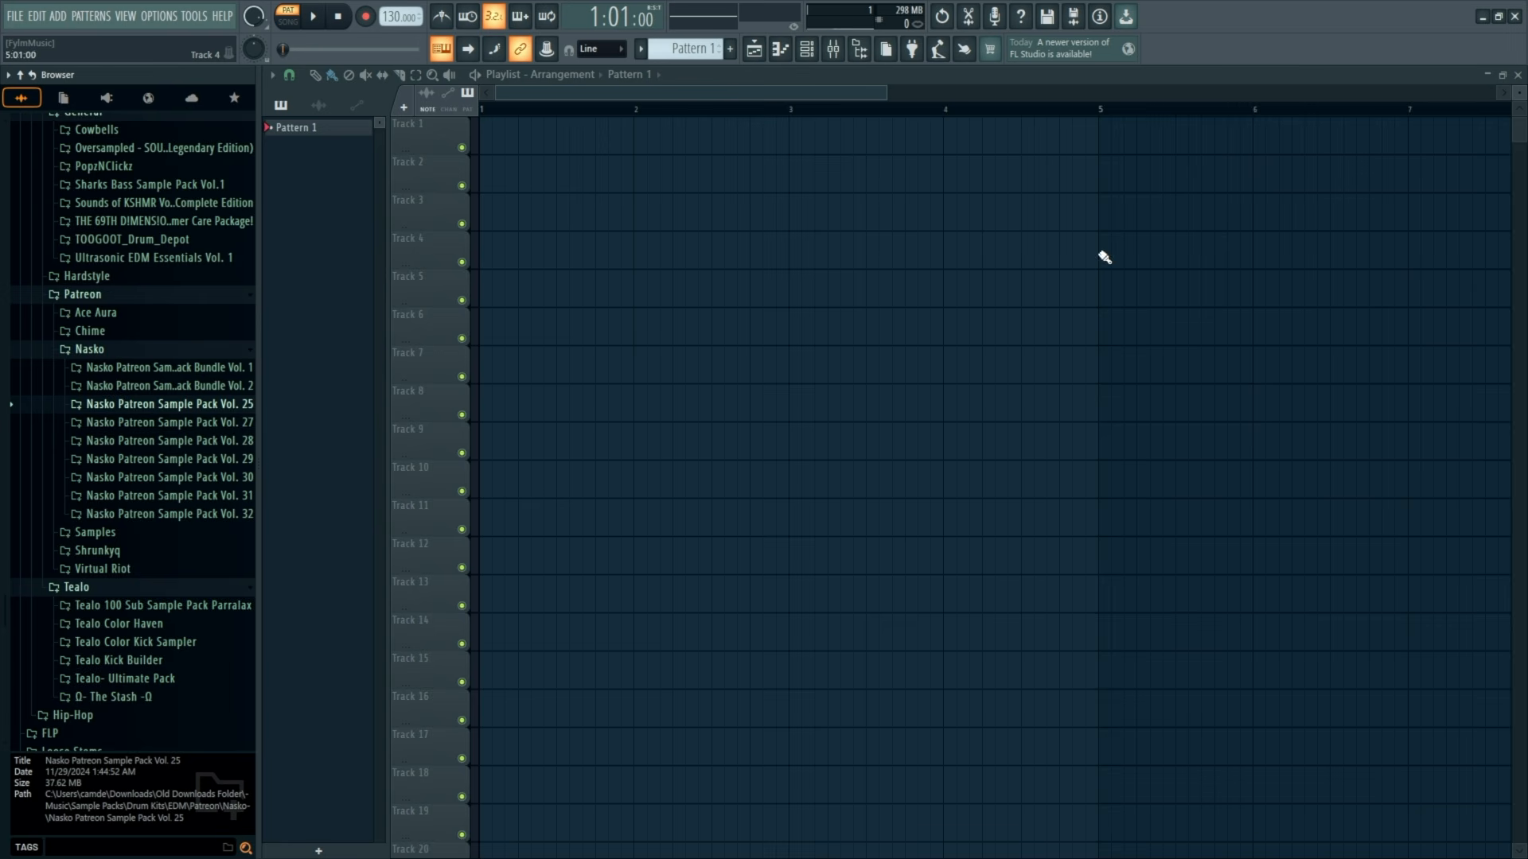
Add a Serum 2 generator to the channel rack and close its plugin window.
{"action": "left_click", "coordinate": [807, 48]}
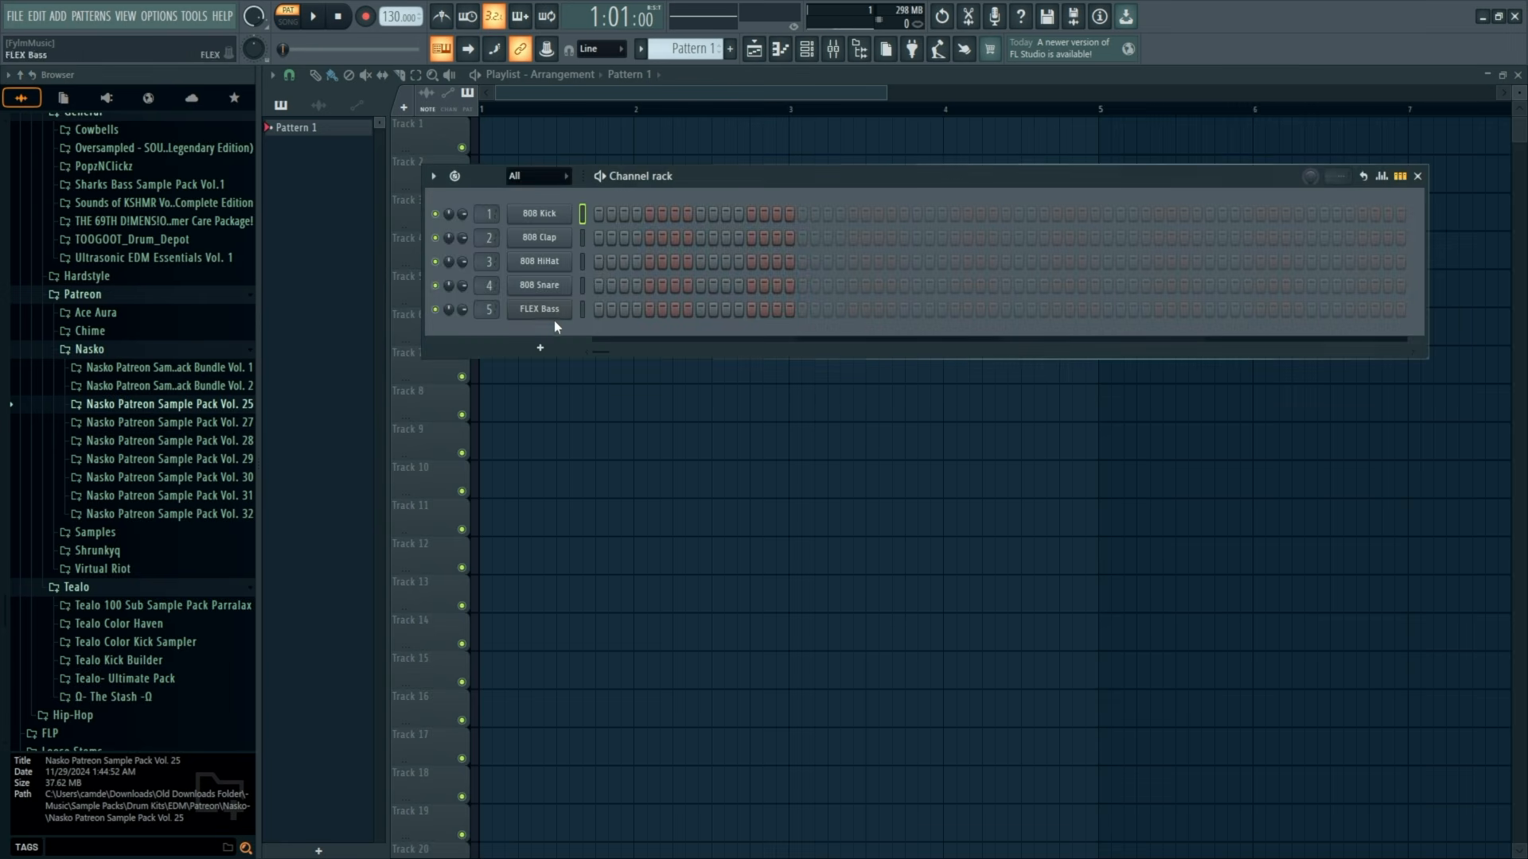
{"action": "left_click", "coordinate": [541, 345]}
{"action": "left_click", "coordinate": [583, 37]}
{"action": "type", "text": "ser"}
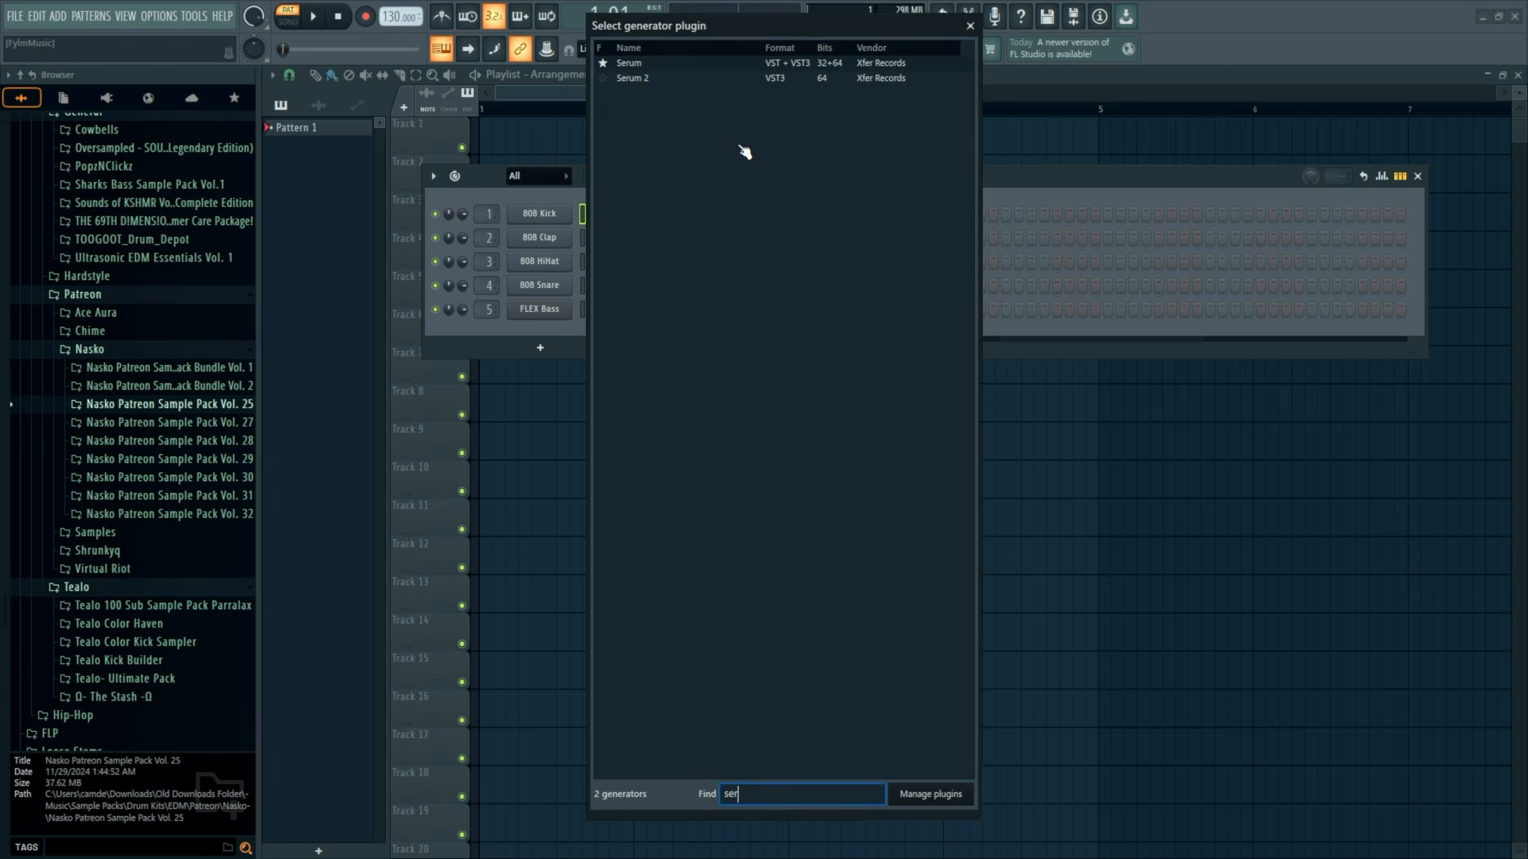
{"action": "double_click", "coordinate": [661, 79]}
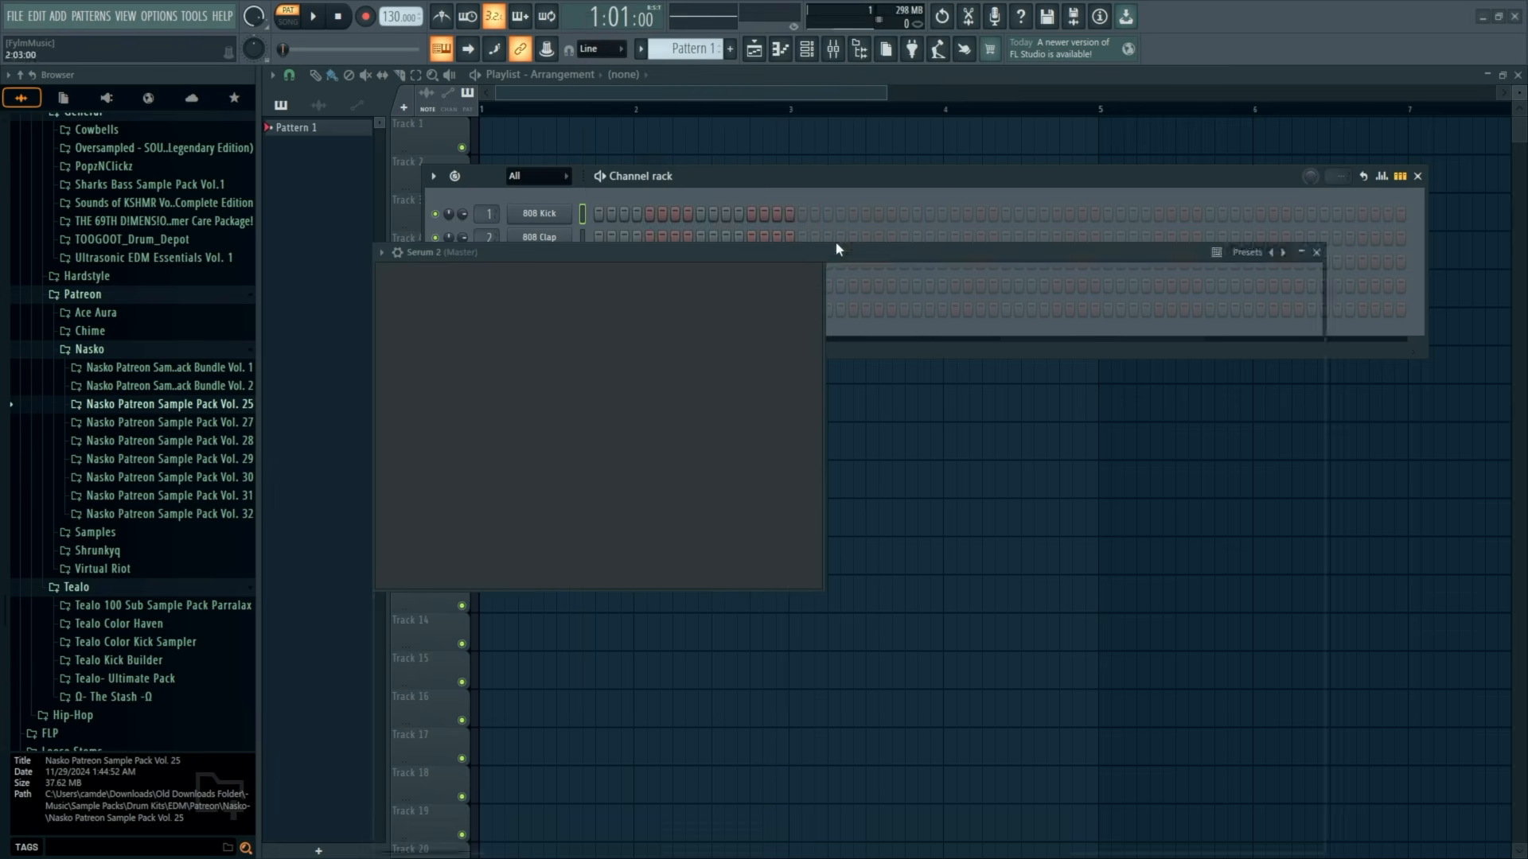
{"action": "left_click", "coordinate": [1316, 253]}
Delete the FLEX Bass, 808 Snare, 808 HiHat, 808 Clap and 808 Kick channels from the channel rack.
{"action": "right_click", "coordinate": [565, 309]}
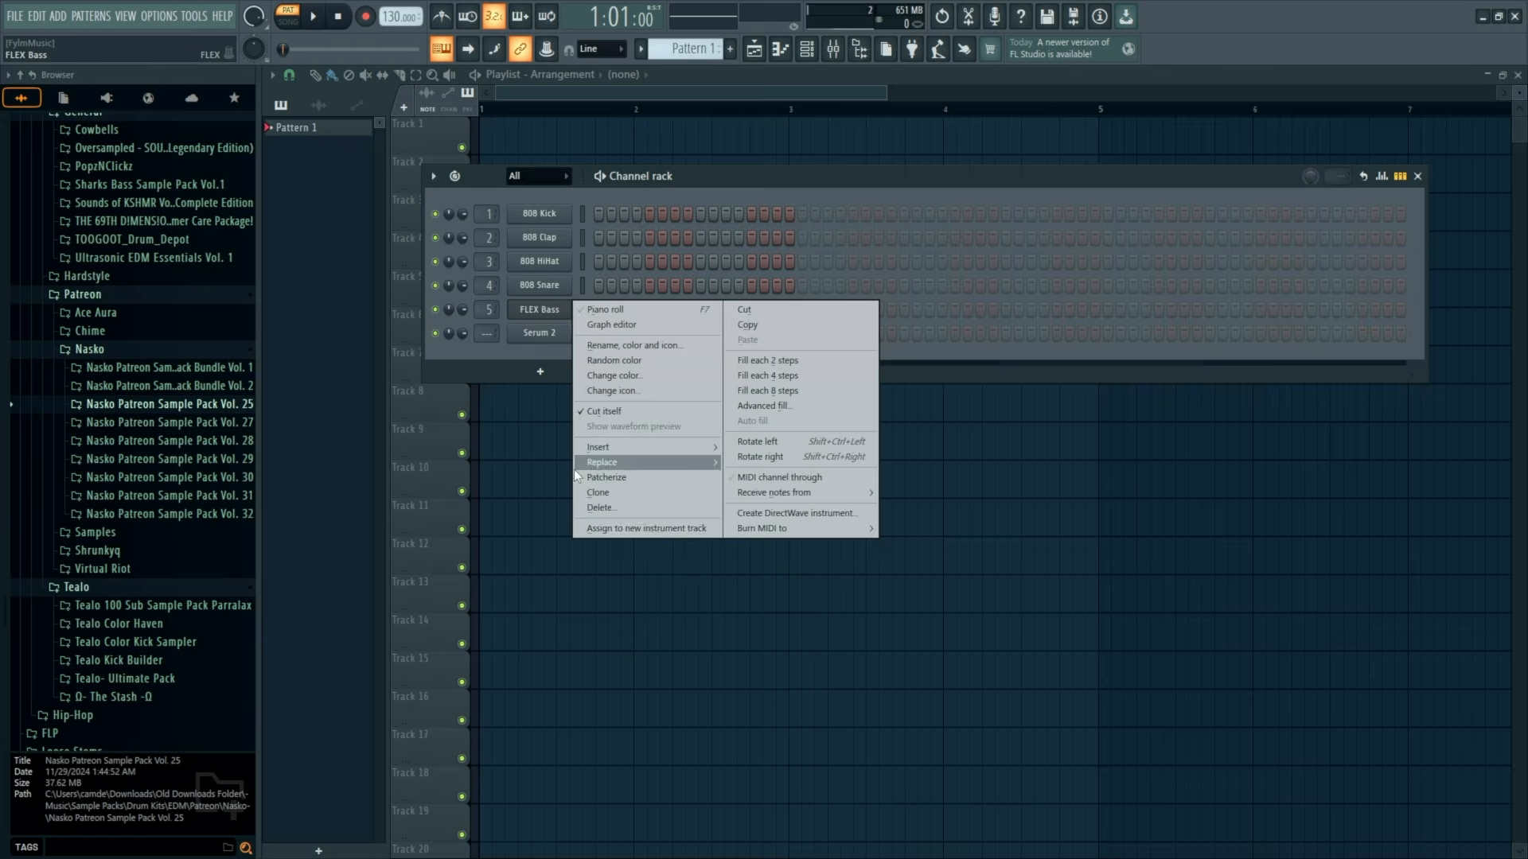
{"action": "left_click", "coordinate": [605, 508]}
{"action": "right_click", "coordinate": [540, 284]}
{"action": "left_click", "coordinate": [601, 496]}
{"action": "right_click", "coordinate": [538, 262]}
{"action": "left_click", "coordinate": [619, 497]}
{"action": "right_click", "coordinate": [539, 237]}
{"action": "left_click", "coordinate": [605, 450]}
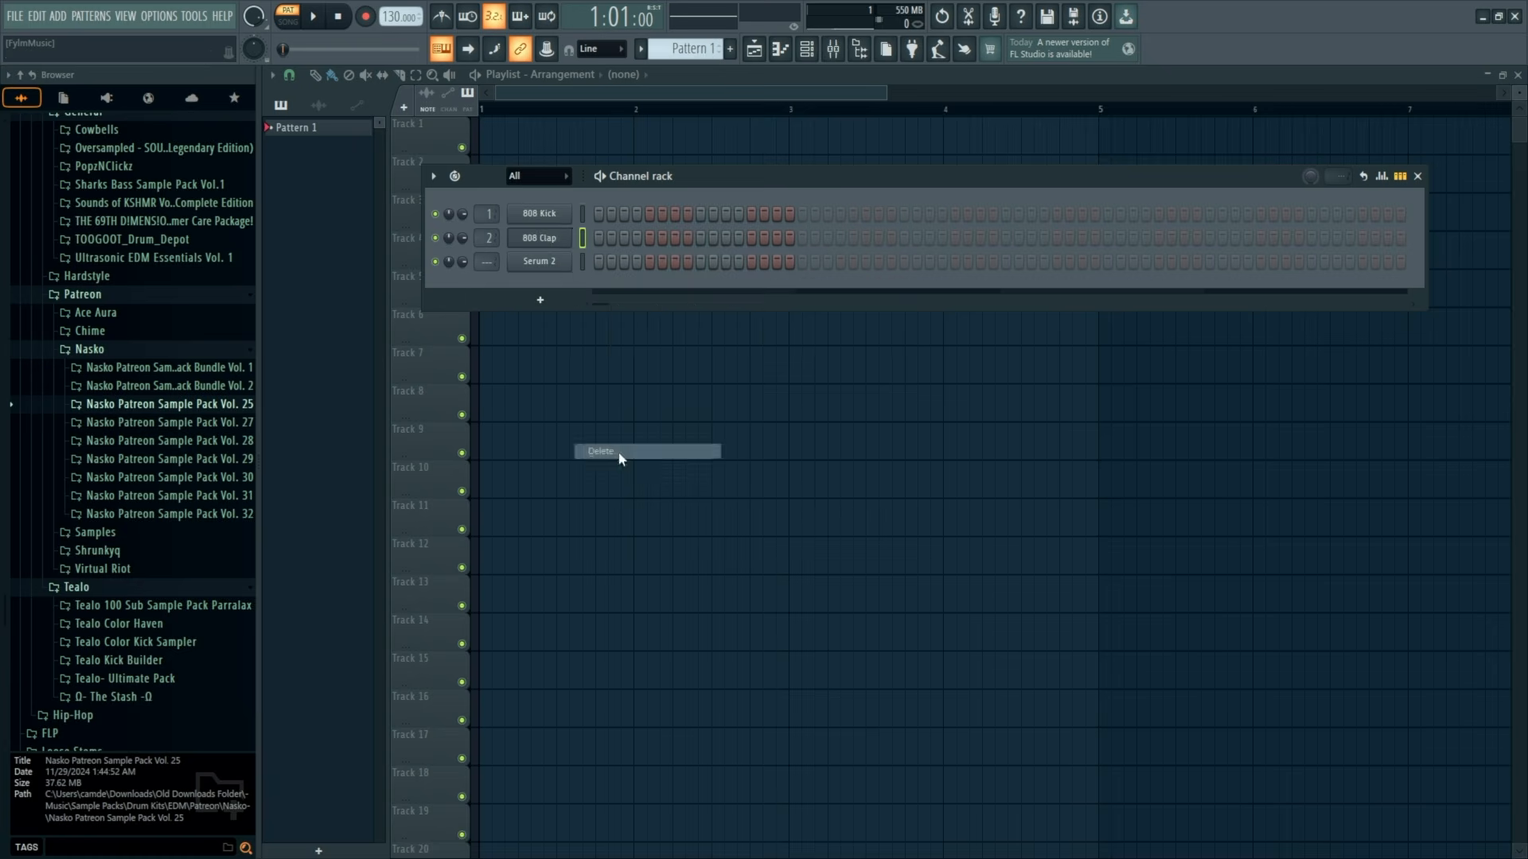
{"action": "right_click", "coordinate": [560, 223]}
{"action": "left_click", "coordinate": [604, 429]}
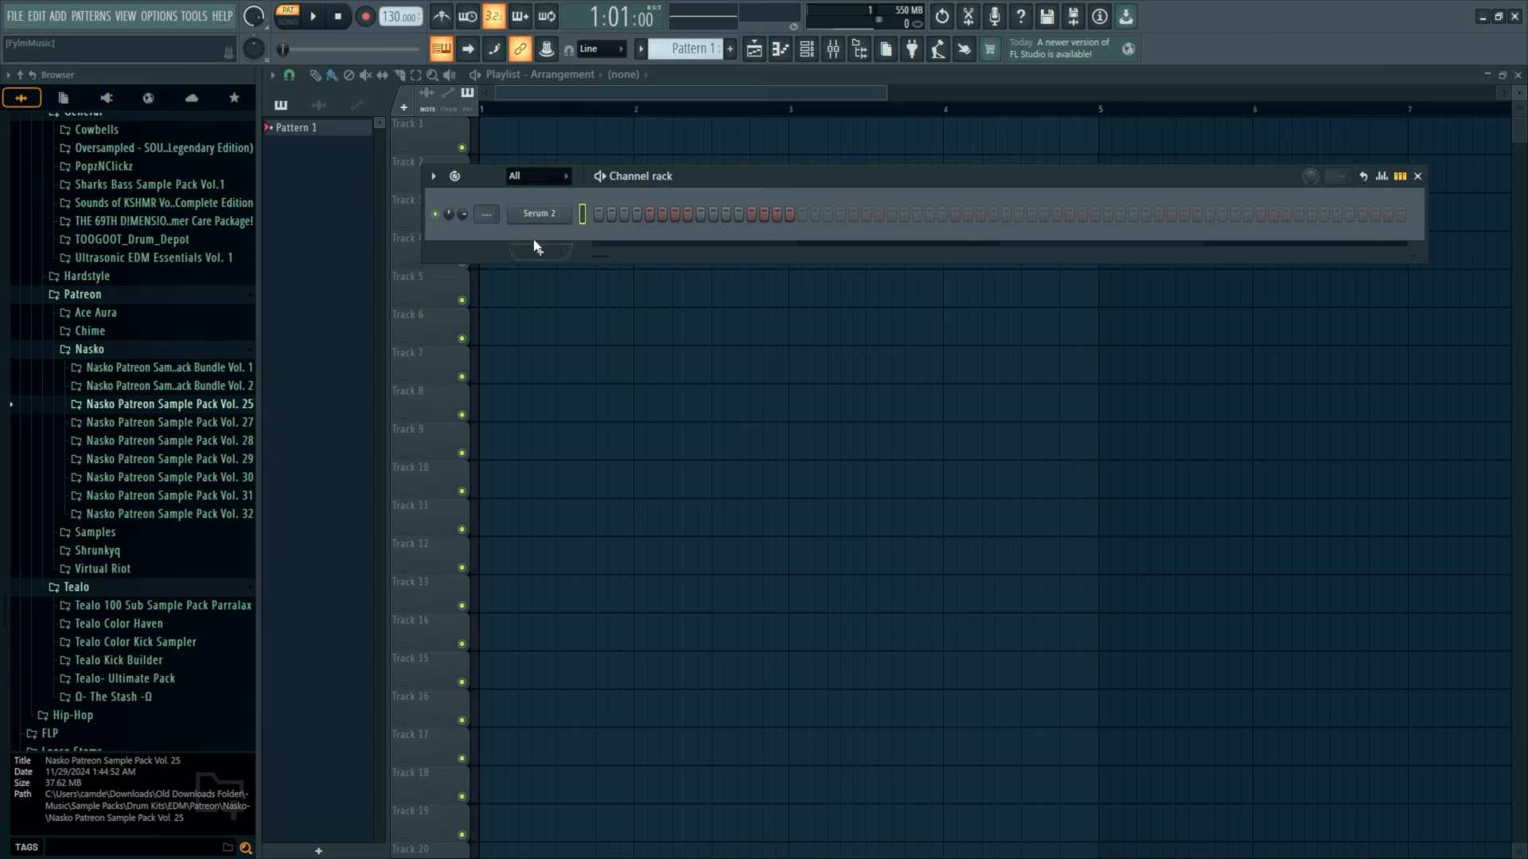
In Serum 2, set oscillator A's random phase to 0 and enable the sub oscillator at octave -2.
{"action": "left_click", "coordinate": [539, 216]}
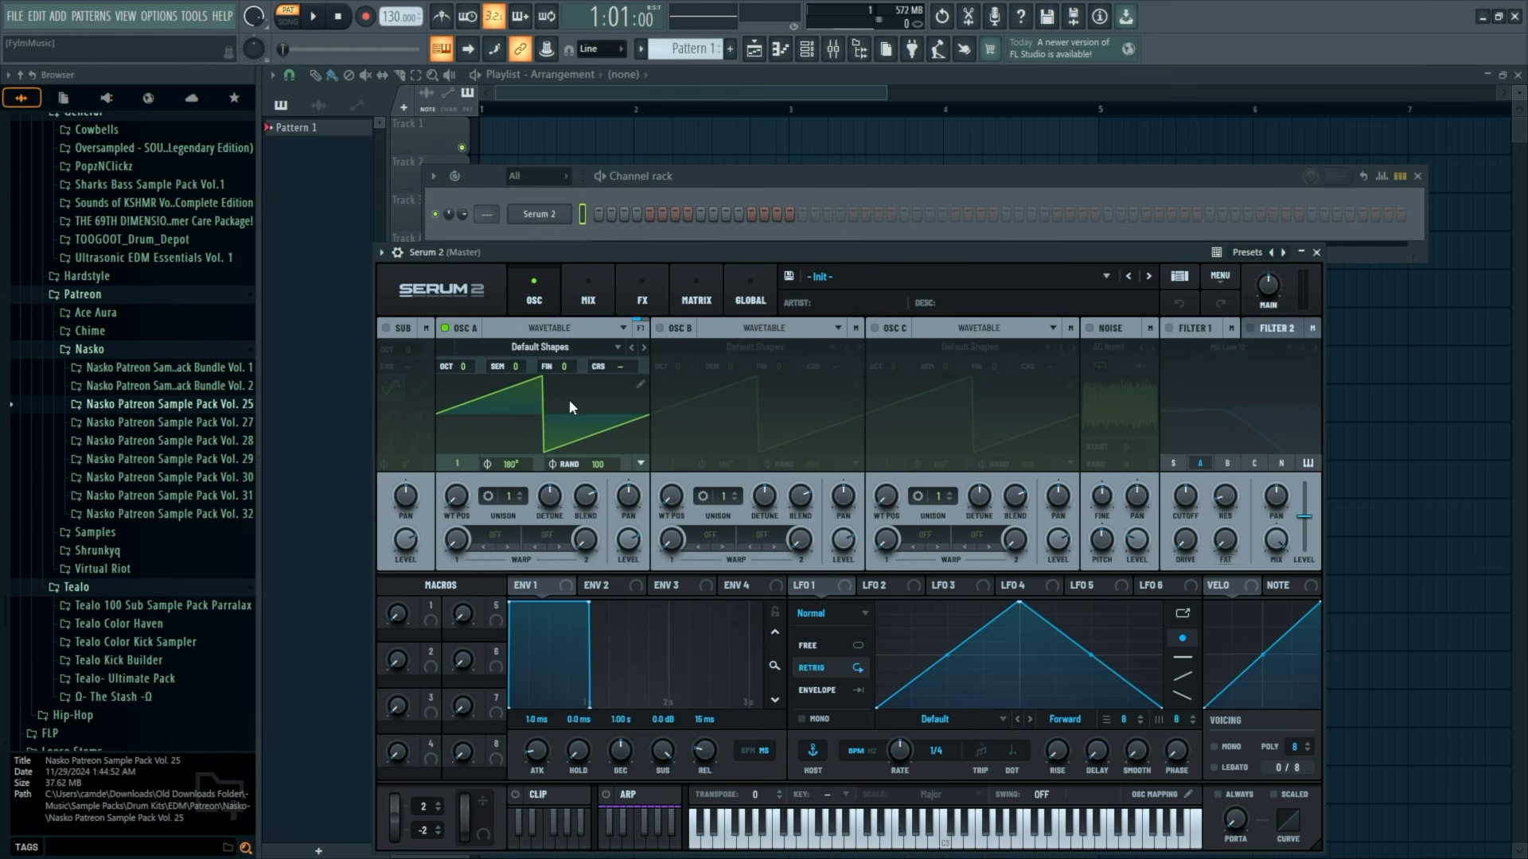
{"action": "left_click_drag", "start_coordinate": [599, 469], "coordinate": [613, 720]}
{"action": "key", "text": "z"}
{"action": "key", "text": "z"}
{"action": "key", "text": "z"}
{"action": "key", "text": "z"}
{"action": "key", "text": "z"}
{"action": "left_click", "coordinate": [403, 328]}
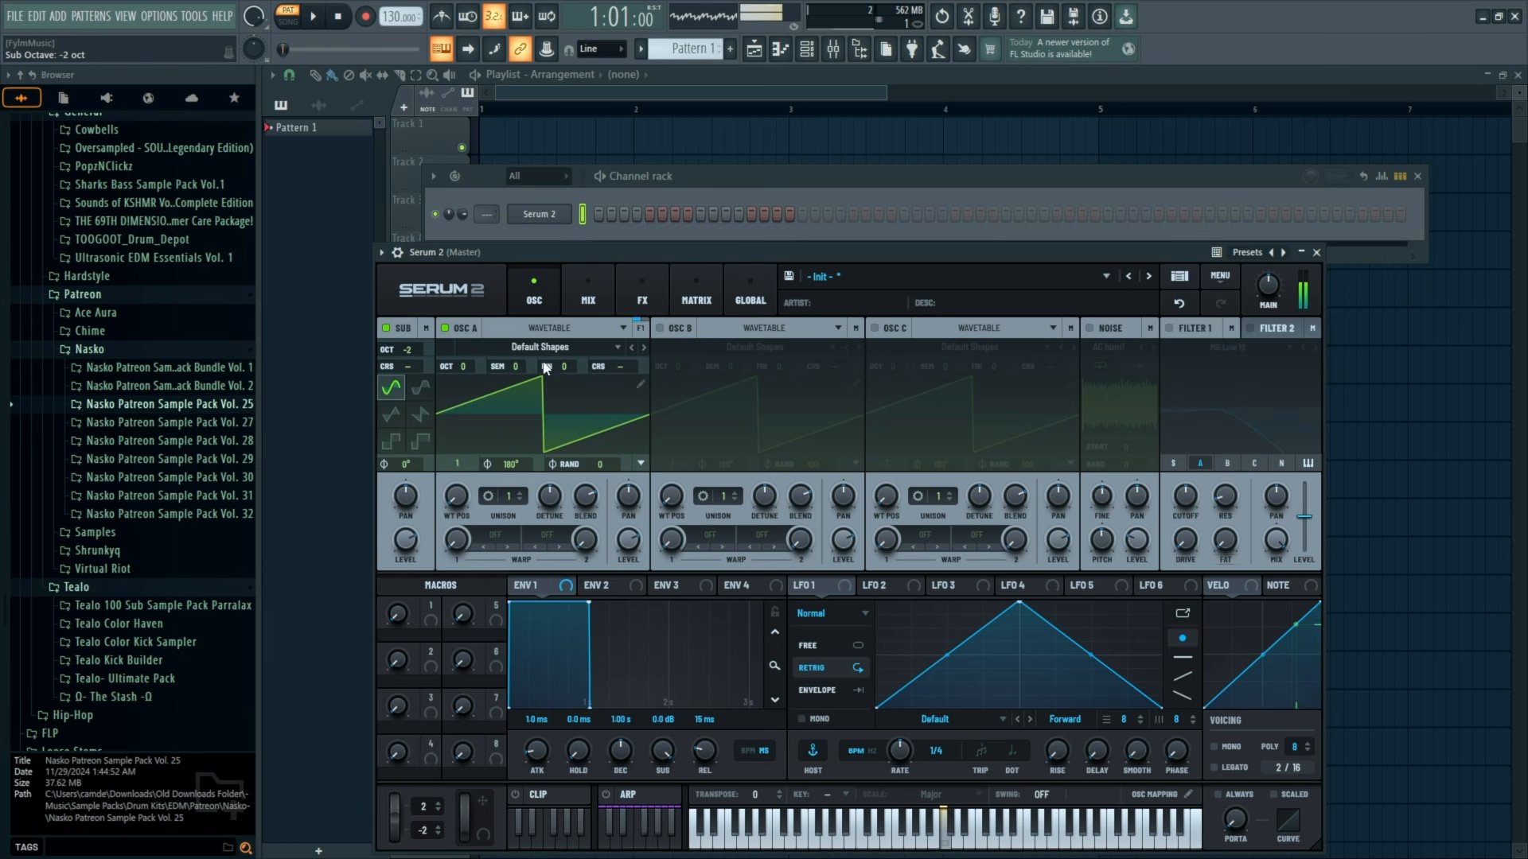
{"action": "left_click", "coordinate": [1317, 252]}
Draw a four-bar G#5 note in the Serum 2 piano roll, audition it and return to the playlist.
{"action": "right_click", "coordinate": [539, 215]}
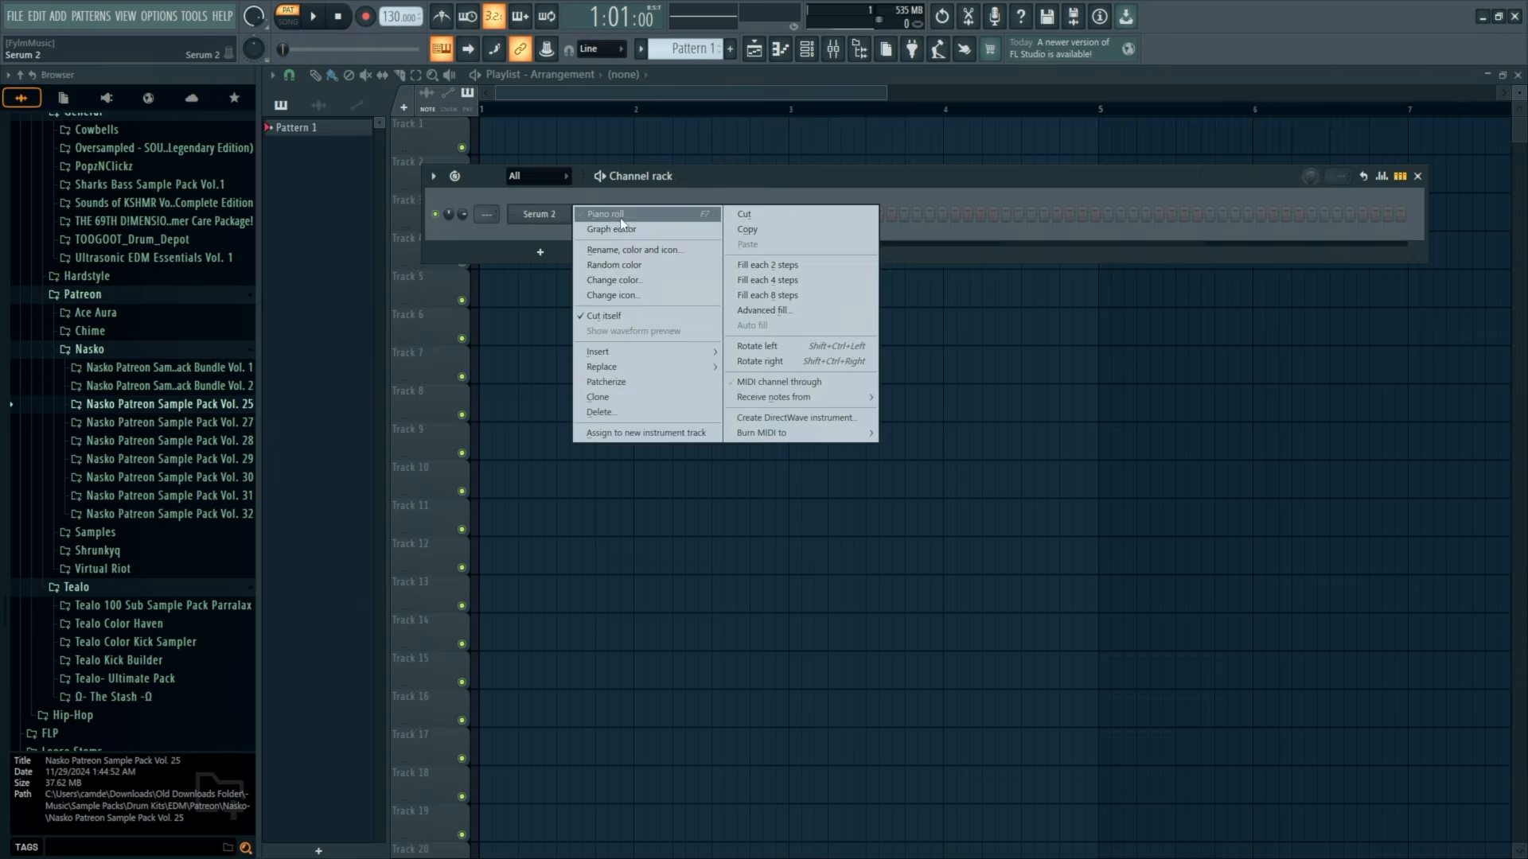
{"action": "left_click", "coordinate": [549, 211]}
{"action": "mouse_move", "coordinate": [331, 301]}
{"action": "left_mouse_down"}
{"action": "mouse_move", "coordinate": [332, 335]}
{"action": "mouse_move", "coordinate": [1500, 309]}
{"action": "mouse_move", "coordinate": [1425, 293]}
{"action": "left_mouse_up"}
{"action": "key", "text": "space"}
{"action": "scroll", "coordinate": [1196, 279], "scroll_direction": "down", "scroll_amount": 2}
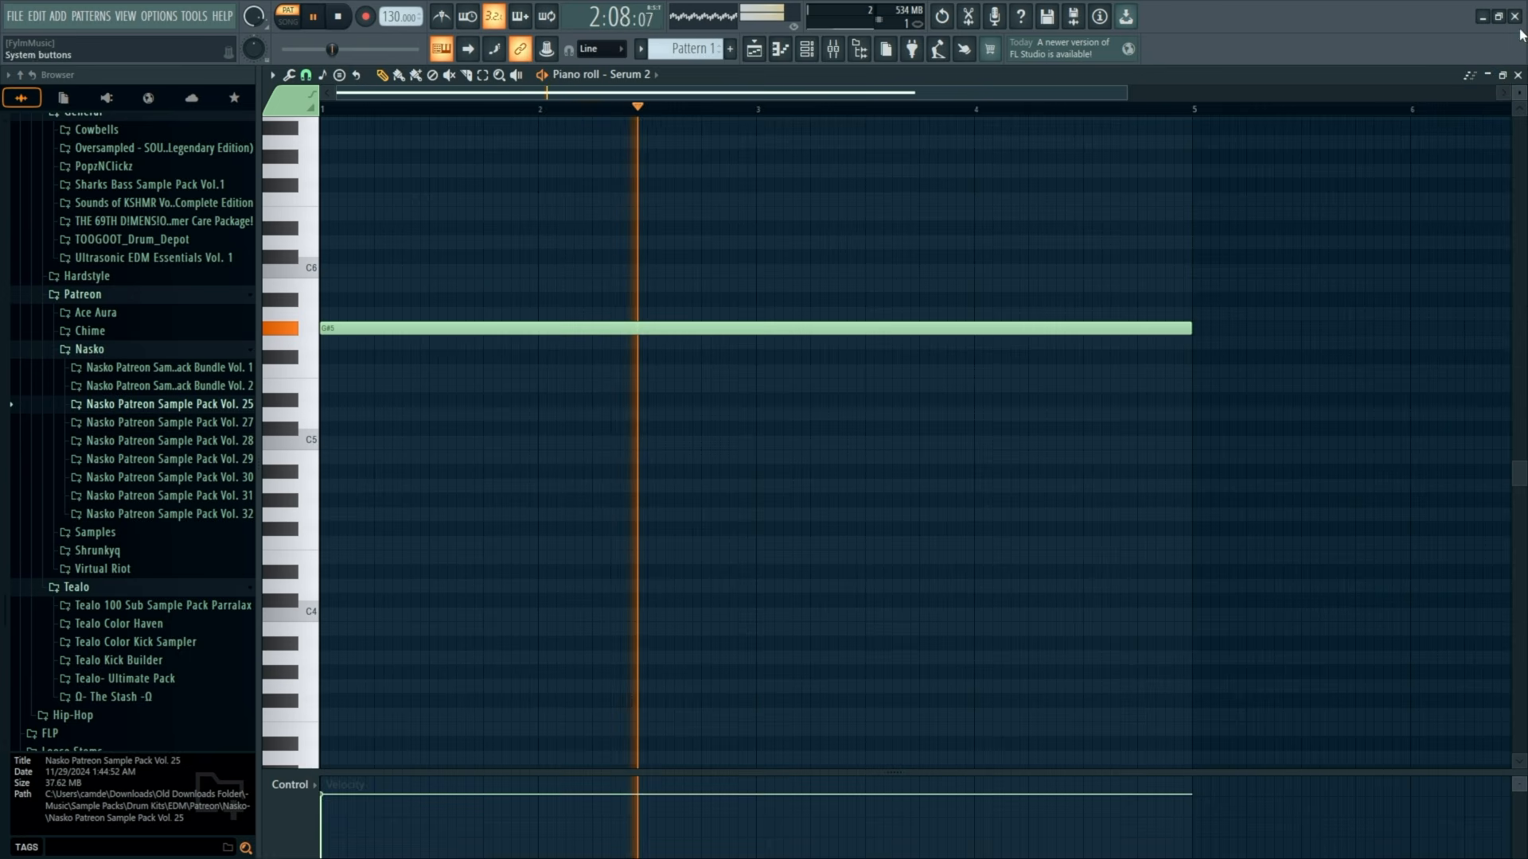
{"action": "key", "text": "space"}
{"action": "left_click", "coordinate": [1518, 74]}
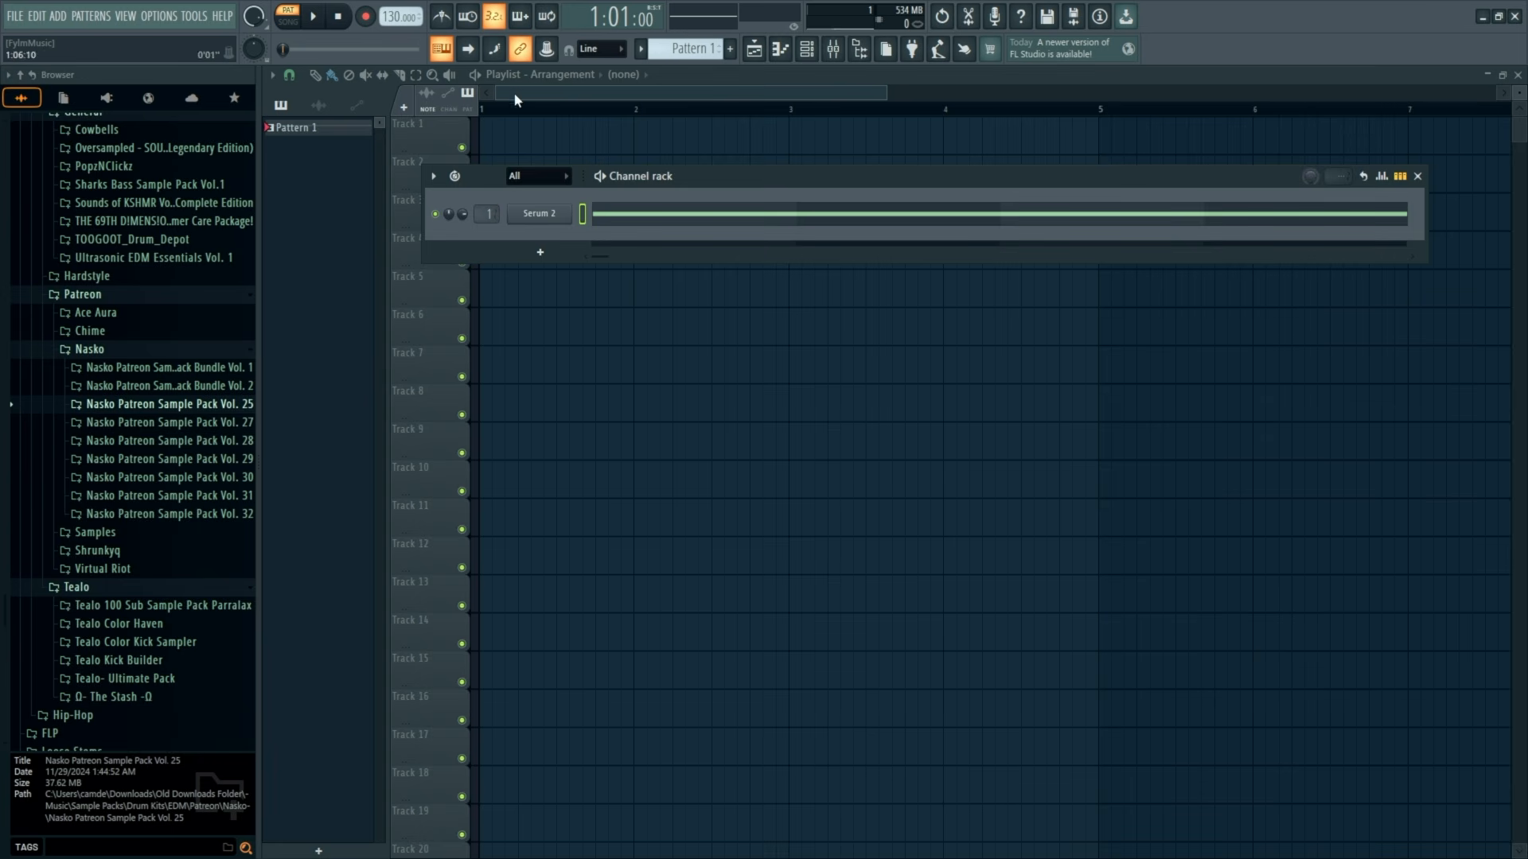
Load Fruity Parametric EQ 2 into the first effect slot of mixer track Insert 1.
{"action": "left_click", "coordinate": [832, 48]}
{"action": "left_click_drag", "start_coordinate": [623, 310], "coordinate": [712, 277]}
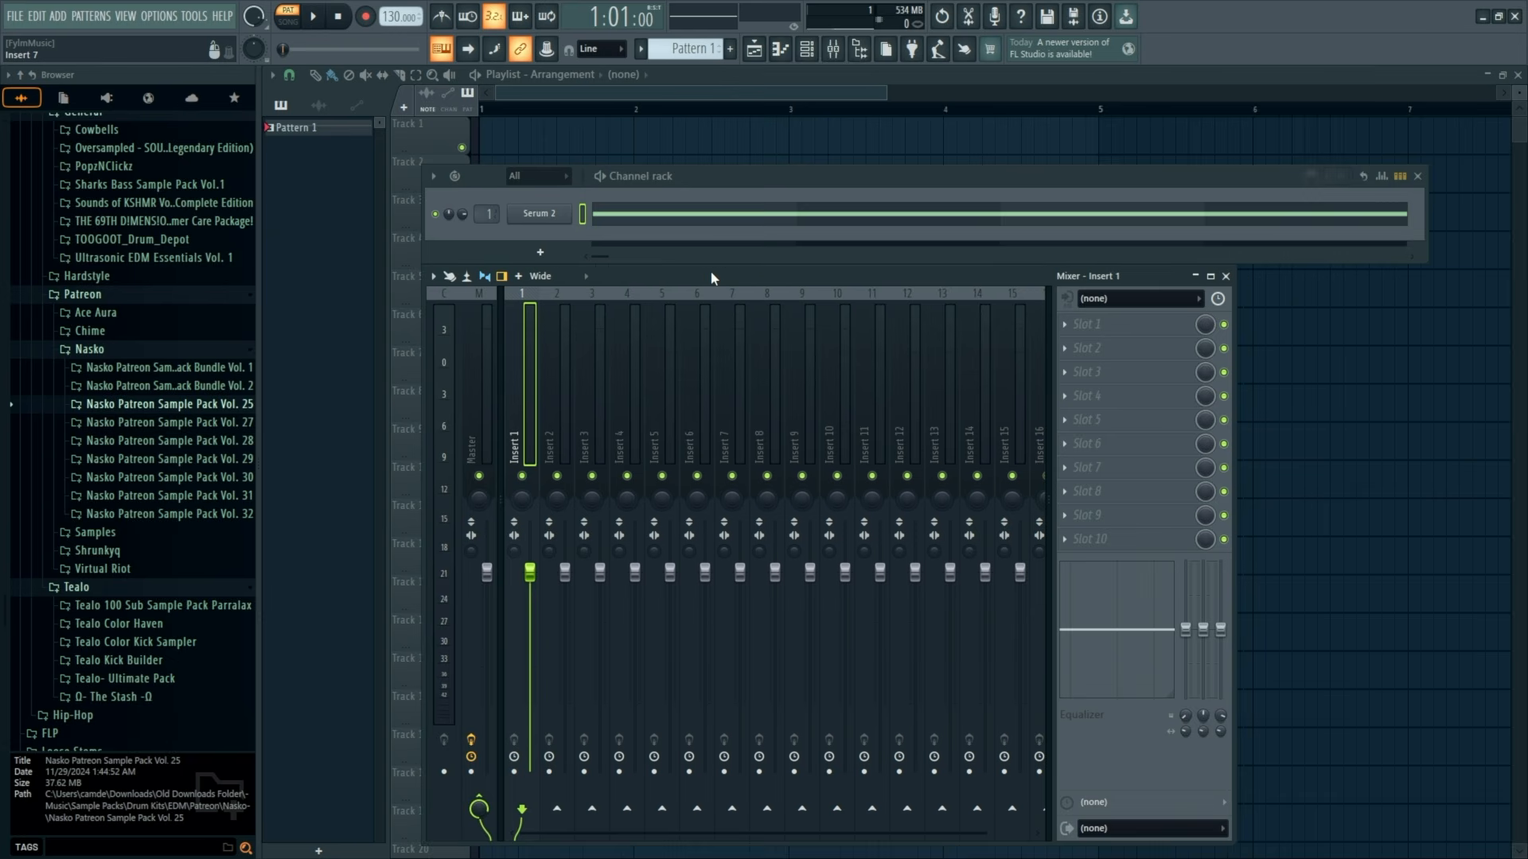
{"action": "left_click", "coordinate": [1114, 323]}
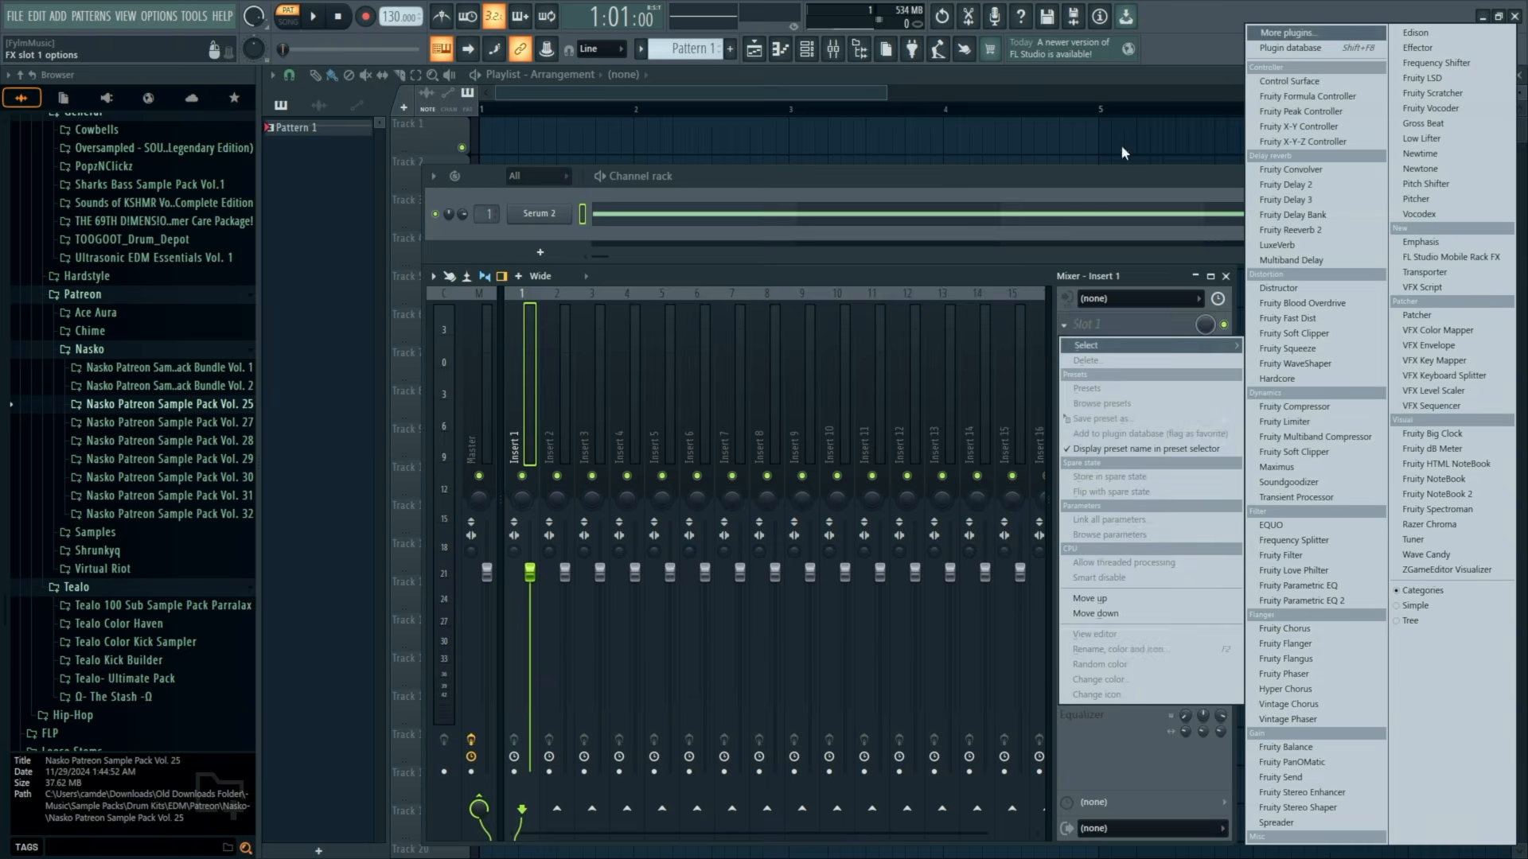
{"action": "left_click", "coordinate": [1300, 34]}
{"action": "type", "text": "eq"}
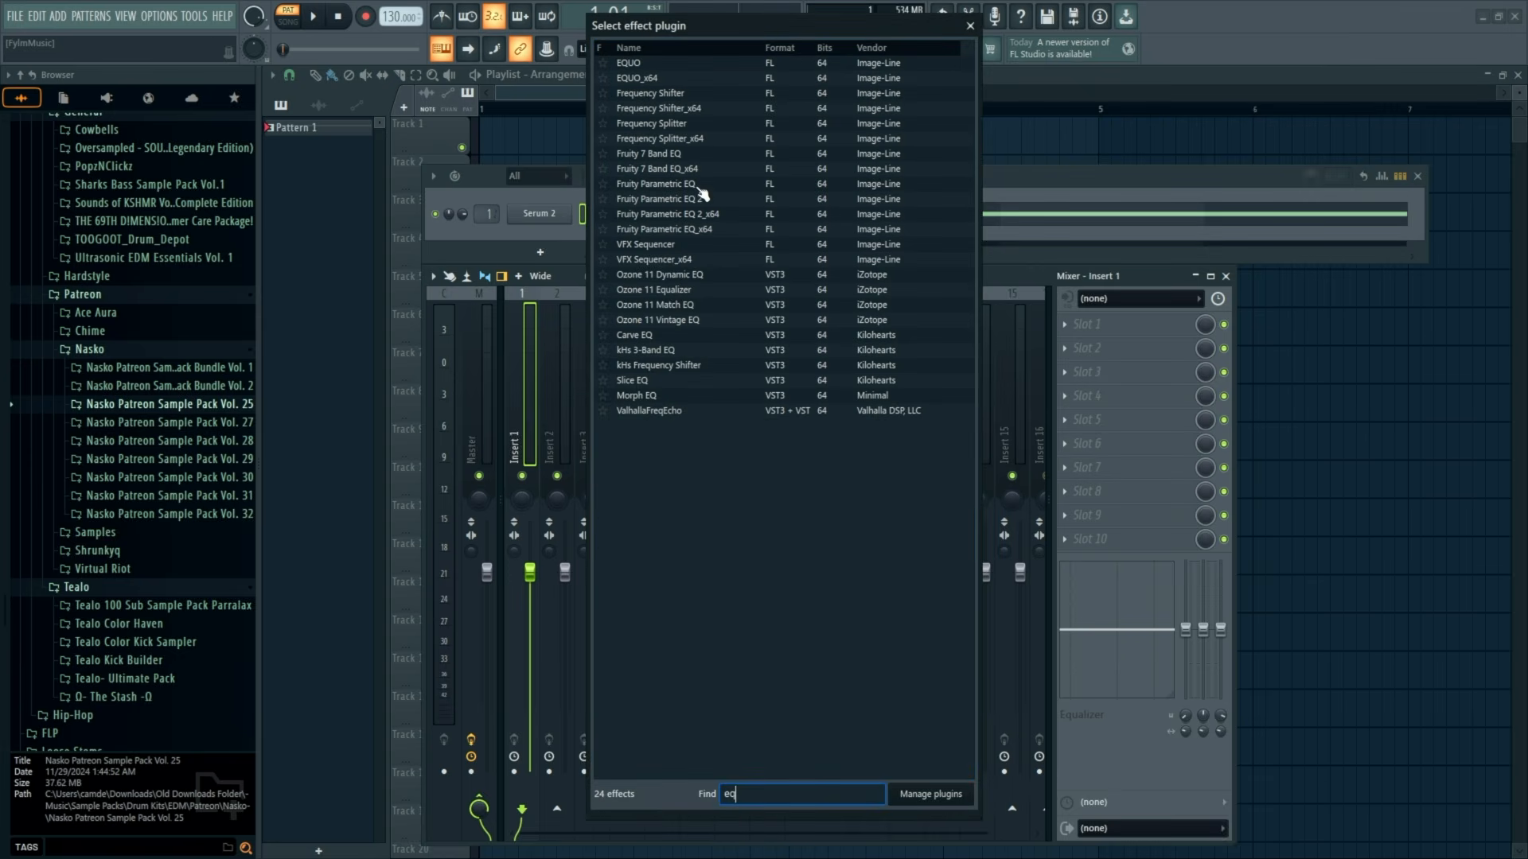
{"action": "double_click", "coordinate": [707, 199]}
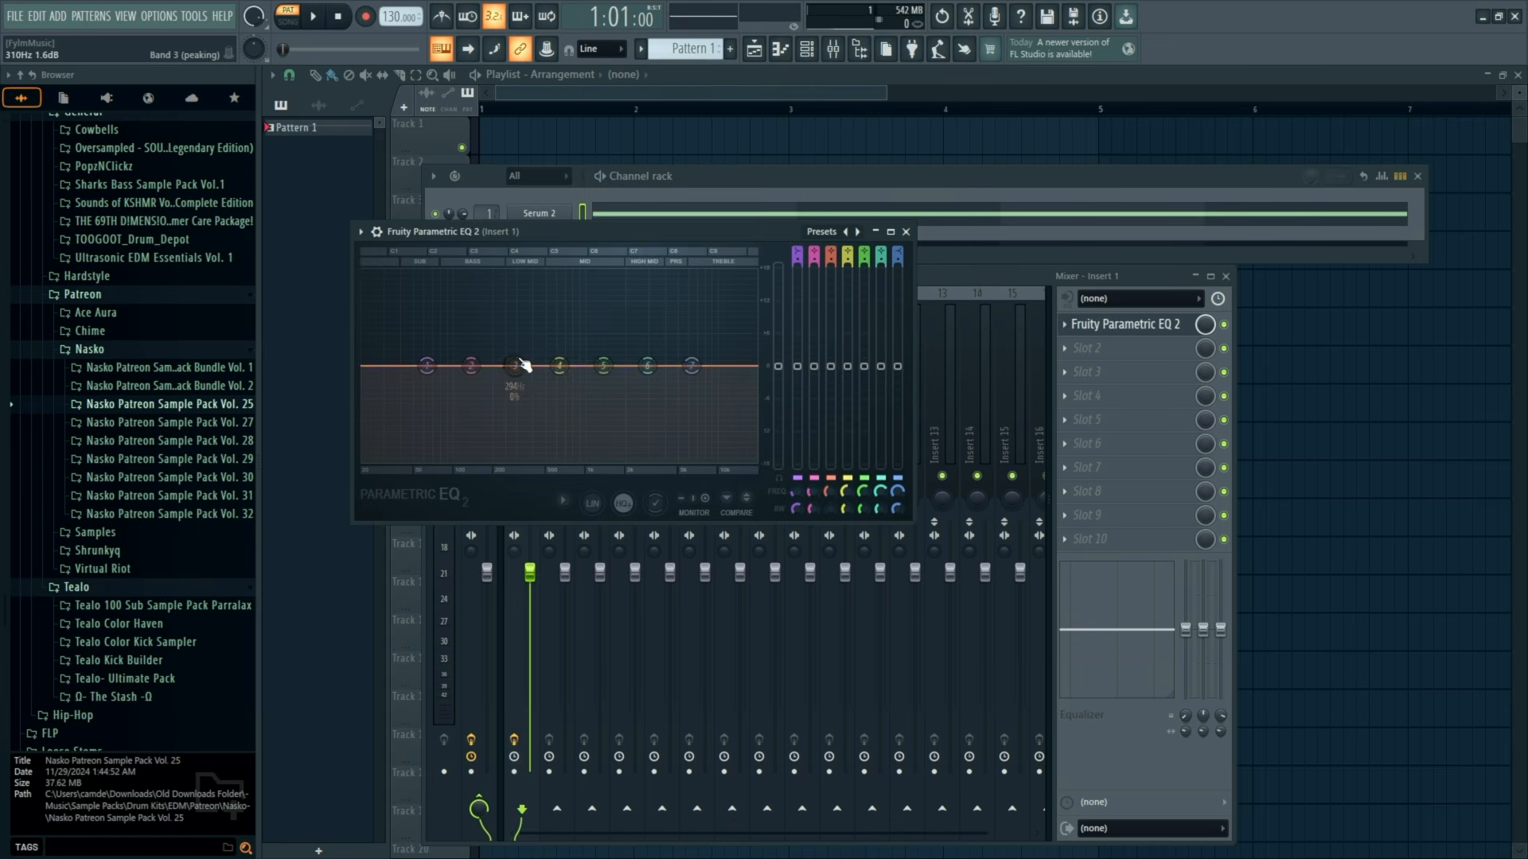
Boost bands 3 and 5 of Insert 1's parametric EQ while auditioning the pattern, and close the EQ.
{"action": "left_click_drag", "start_coordinate": [525, 368], "coordinate": [577, 275]}
{"action": "key", "text": "space"}
{"action": "left_click_drag", "start_coordinate": [603, 366], "coordinate": [616, 293]}
{"action": "left_click", "coordinate": [906, 232]}
{"action": "key", "text": "space"}
{"action": "left_click", "coordinate": [1119, 347]}
{"action": "left_click", "coordinate": [1122, 347]}
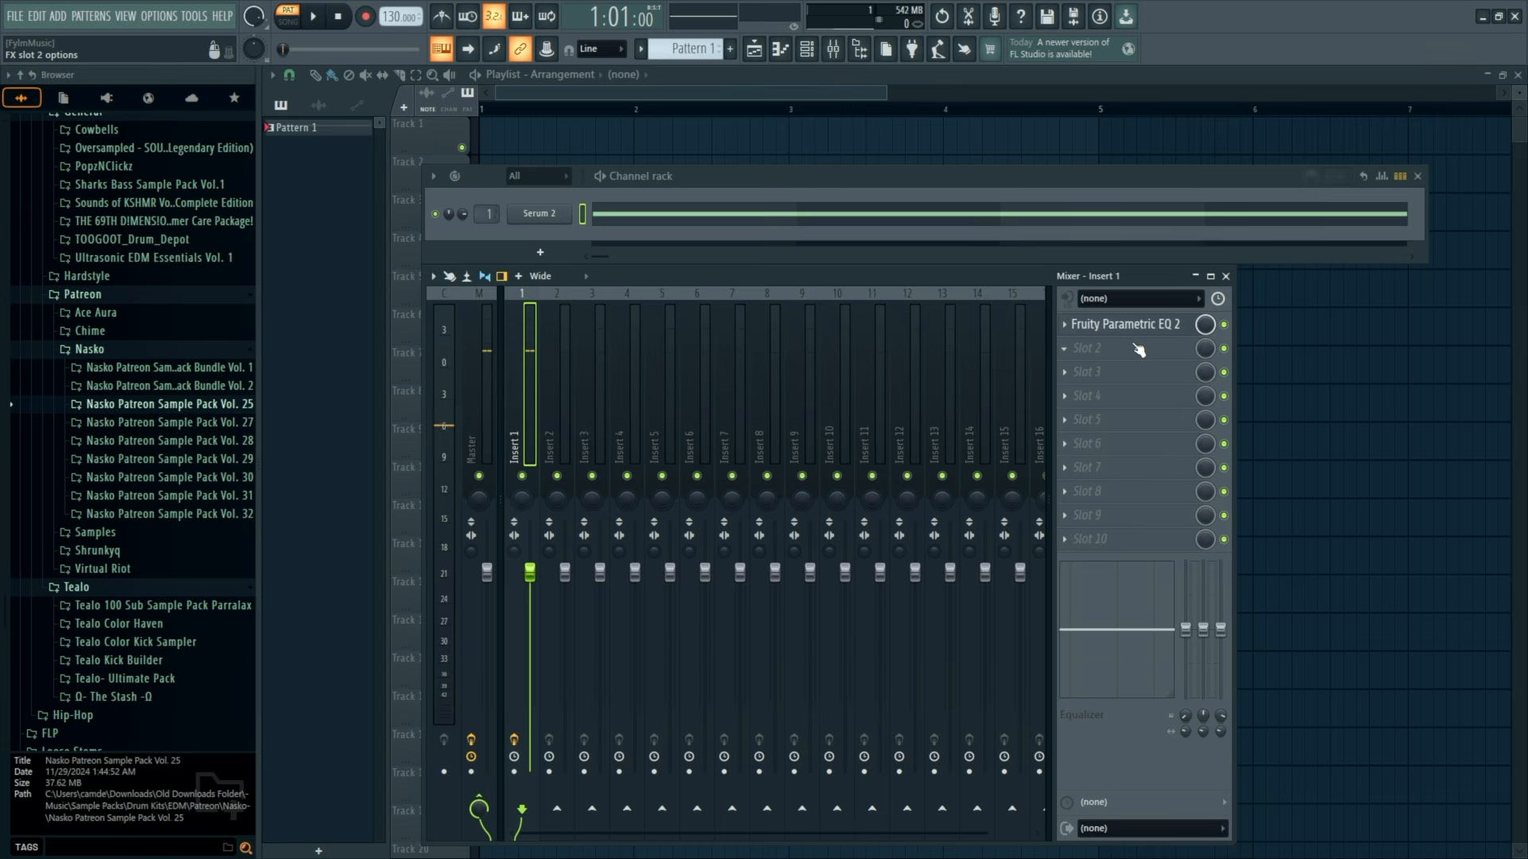
Clone the Serum 2 channel and disable oscillator A in the clone, keeping only the sub oscillator on.
{"action": "right_click", "coordinate": [529, 222]}
{"action": "left_click", "coordinate": [614, 390]}
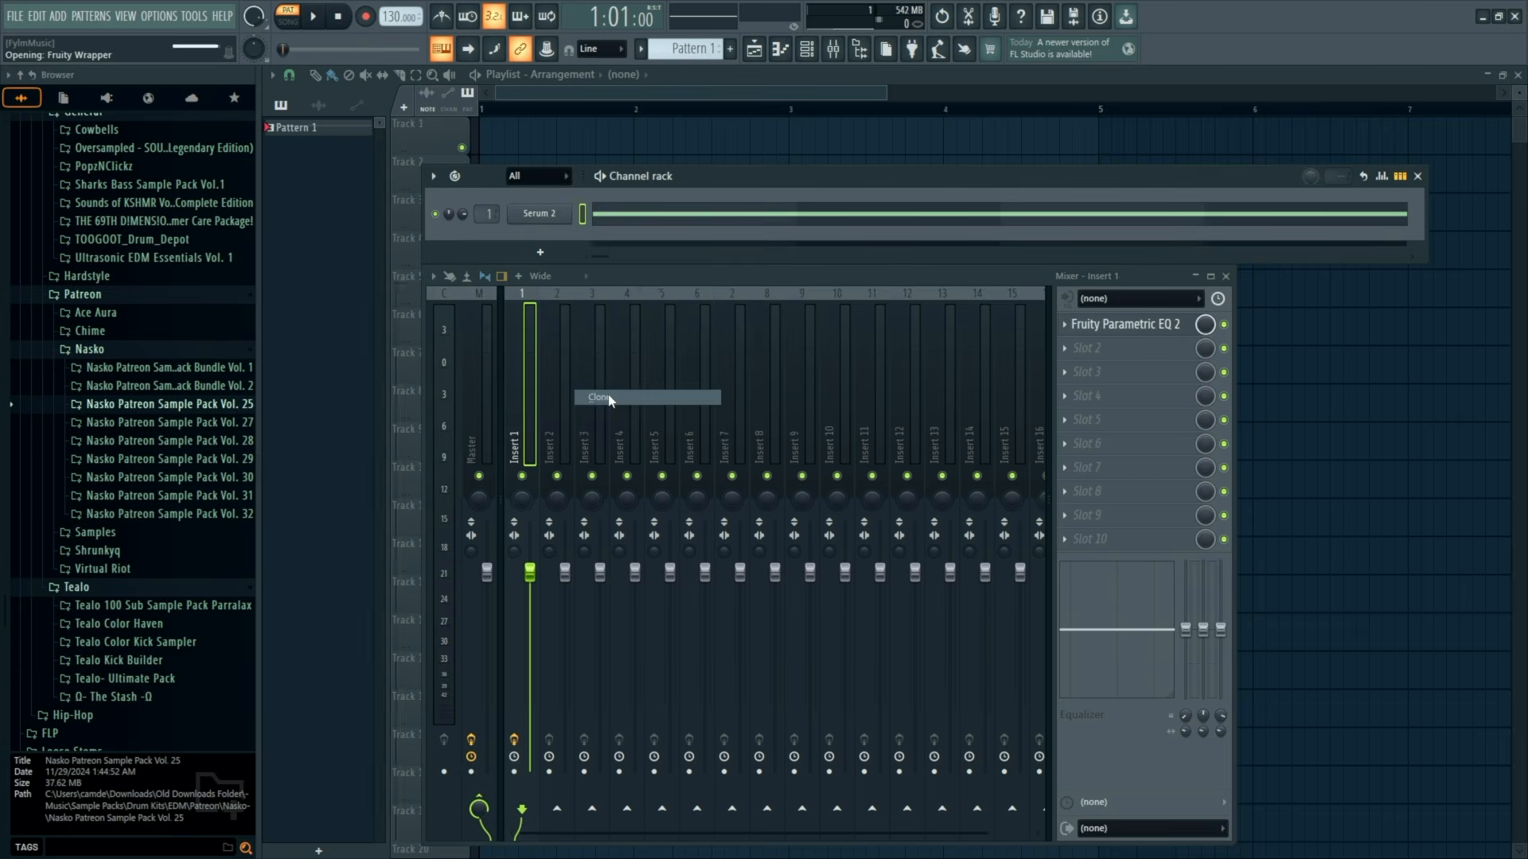
{"action": "left_click", "coordinate": [1336, 273]}
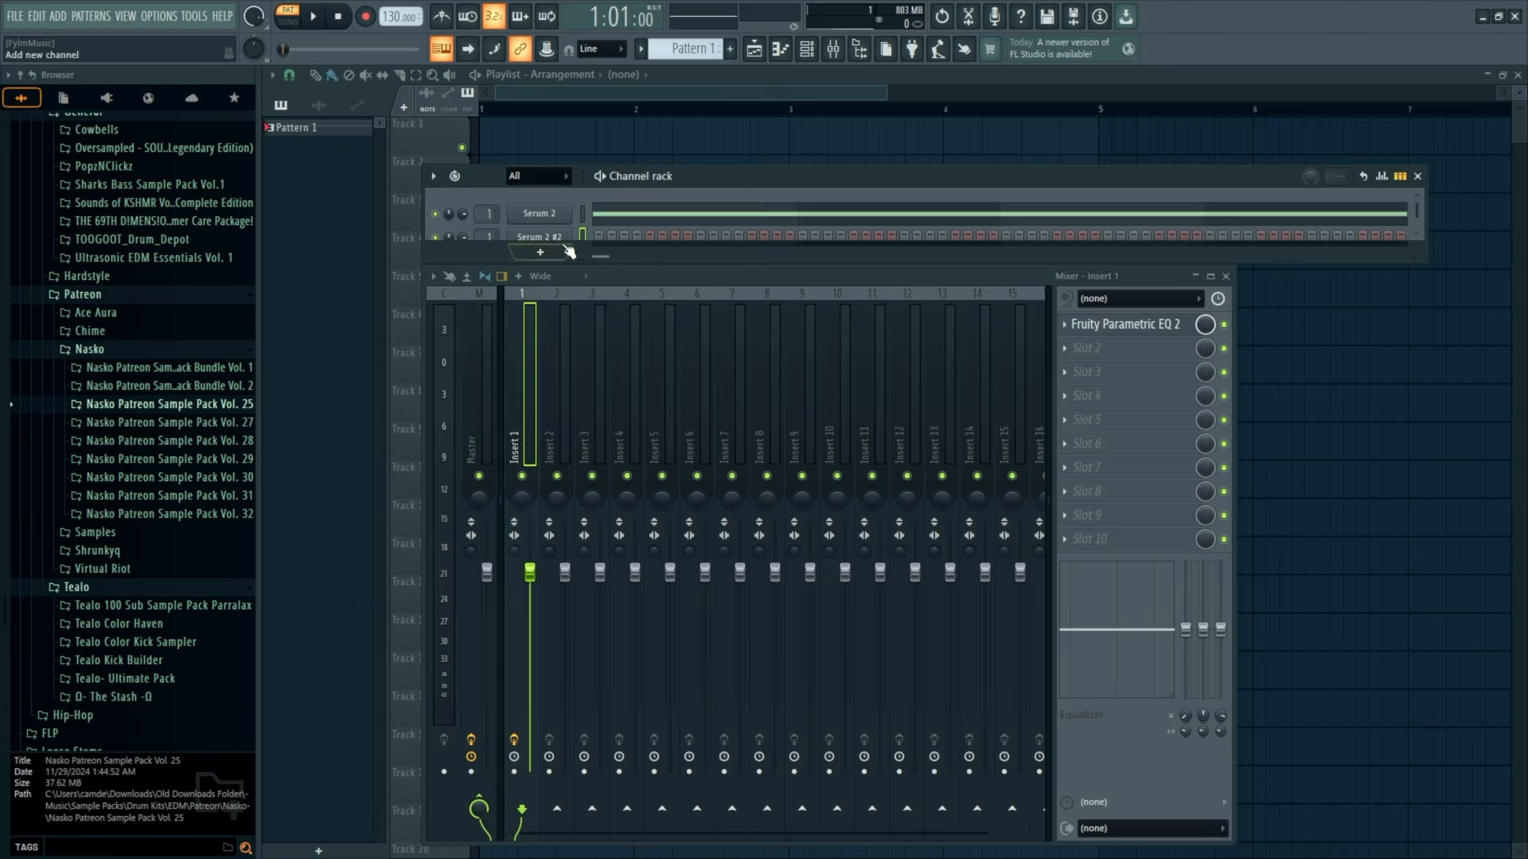
{"action": "left_click", "coordinate": [557, 239]}
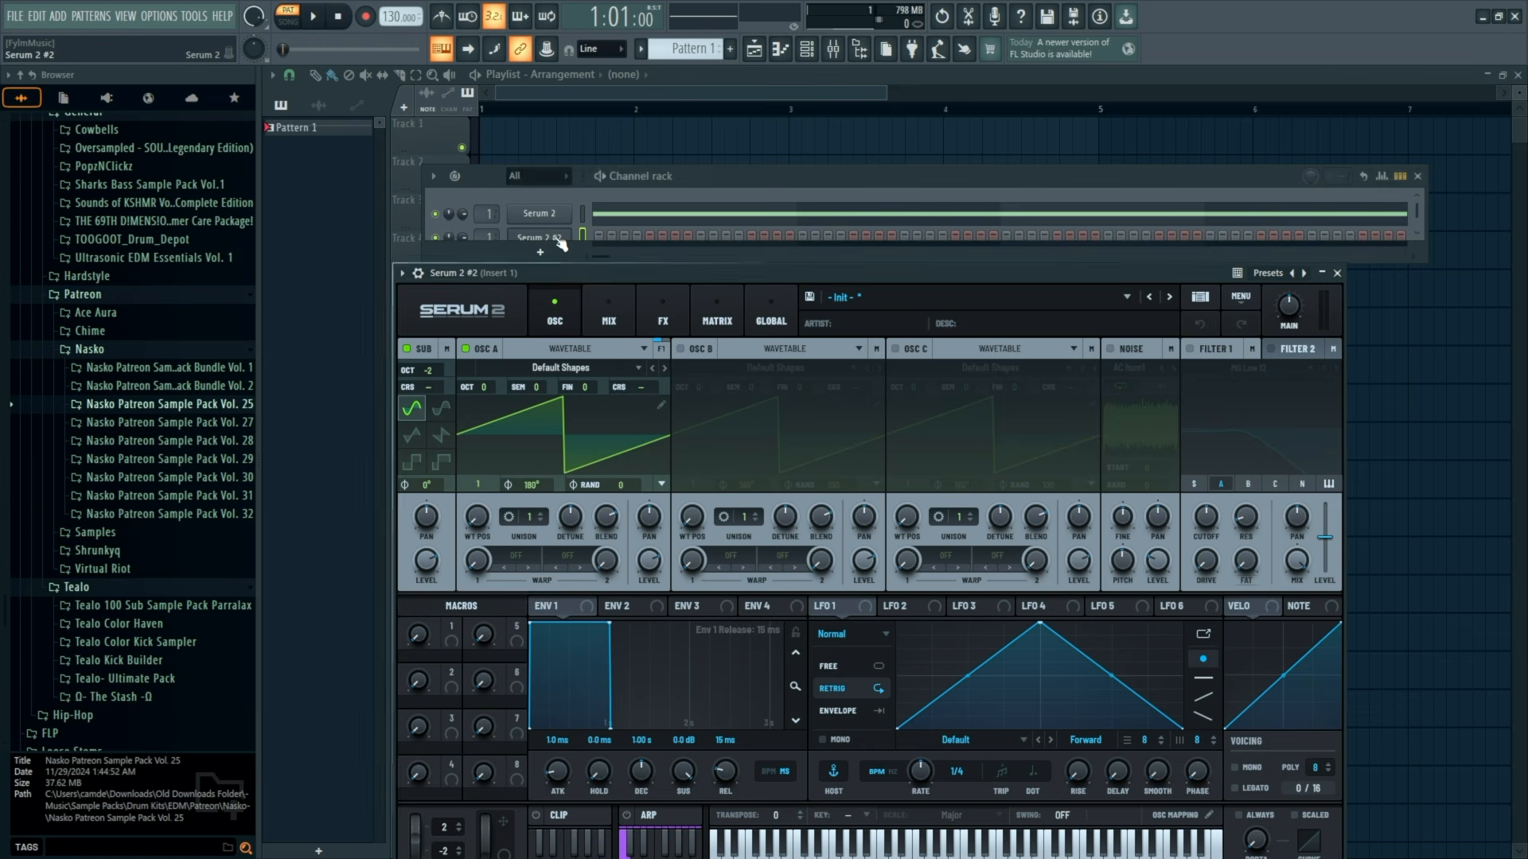
{"action": "left_click", "coordinate": [467, 357]}
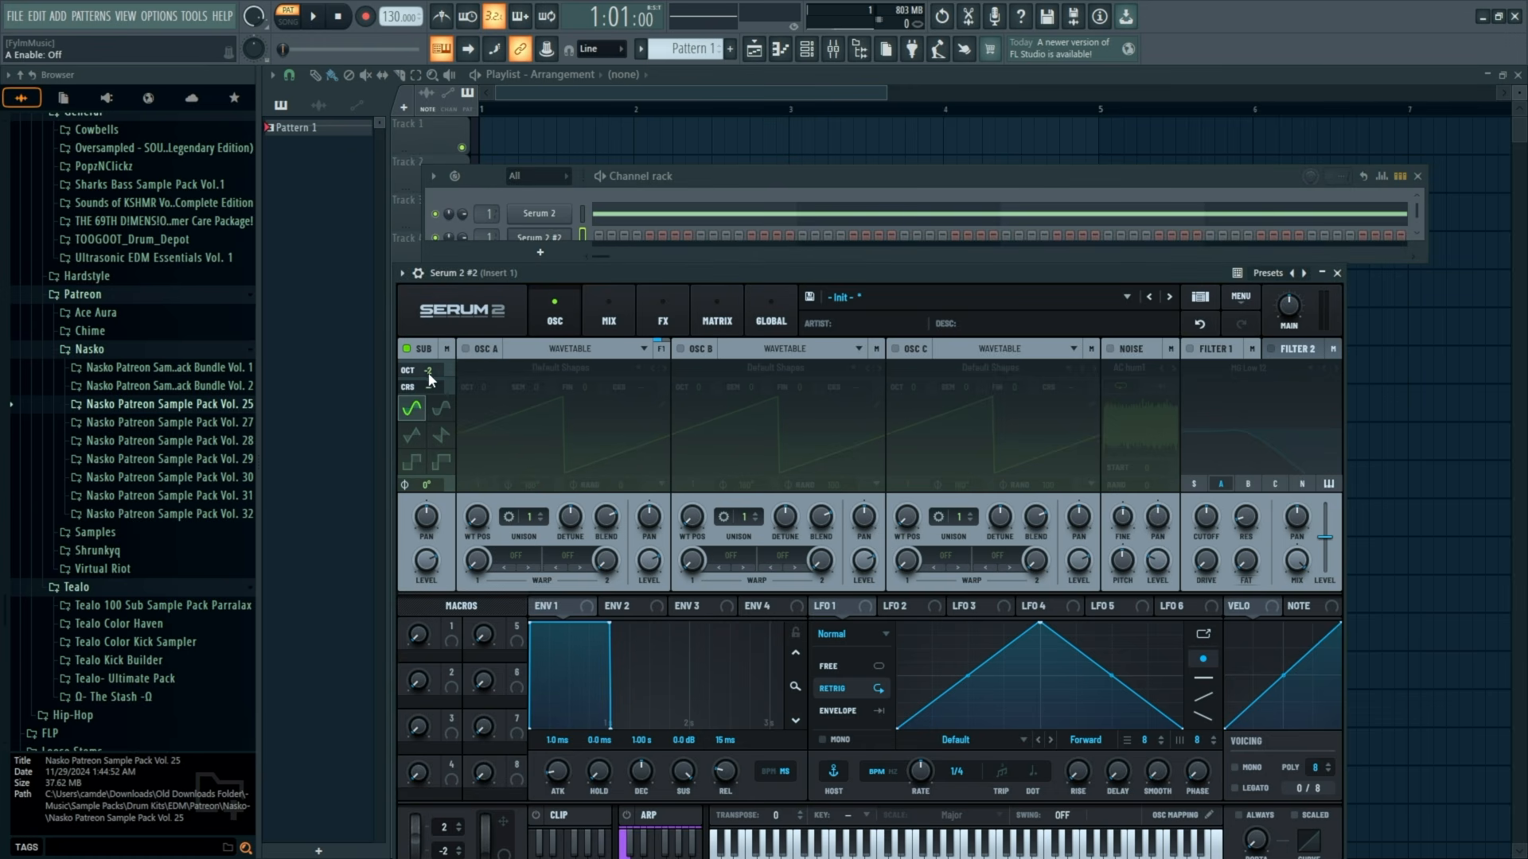
{"action": "left_click", "coordinate": [1339, 274]}
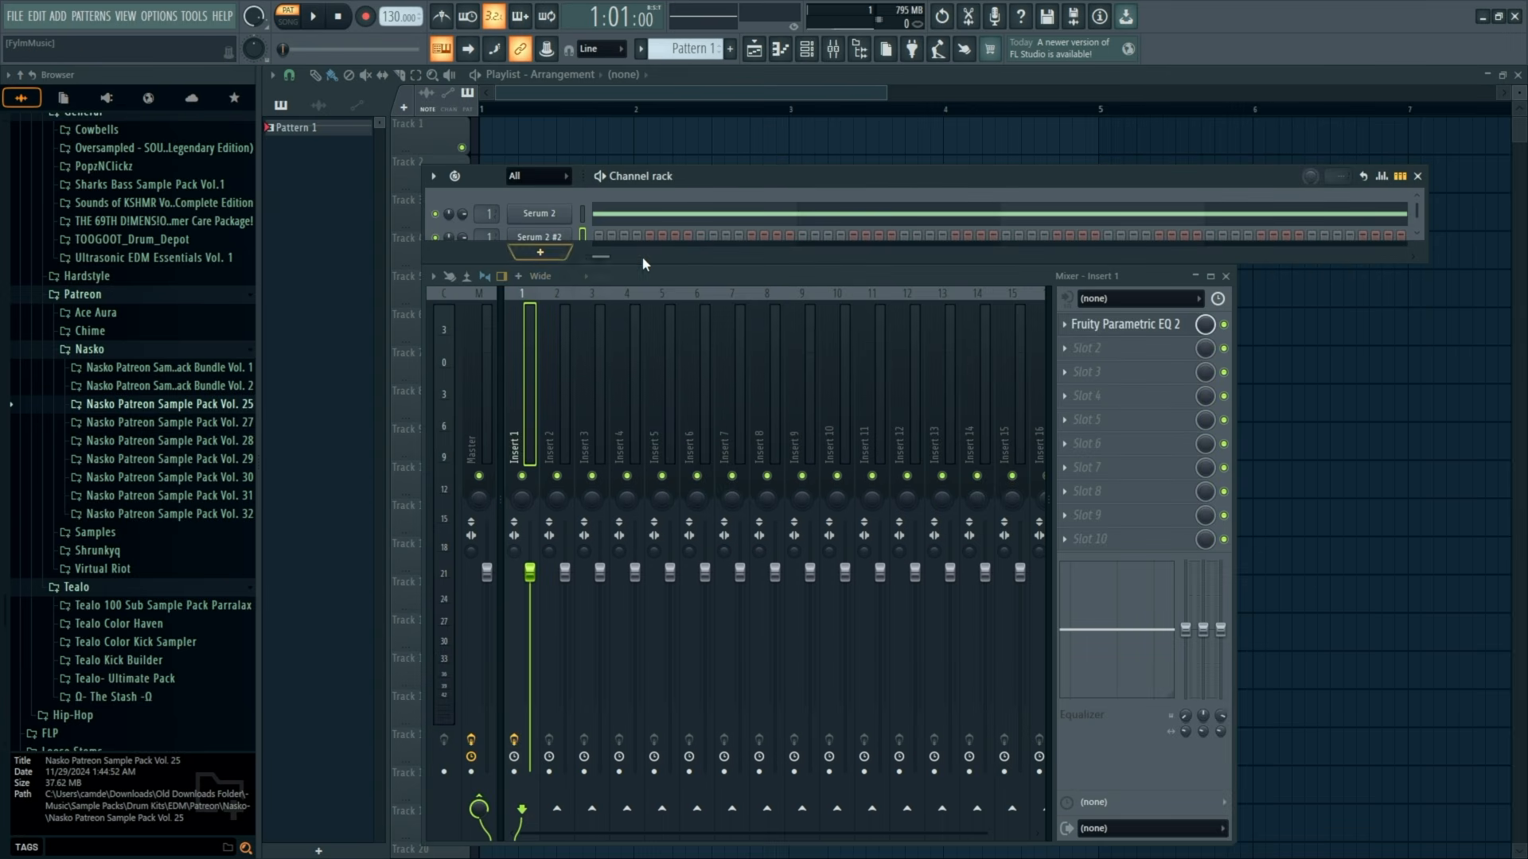
Enlarge the channel rack and route the cloned Serum 2 #2 channel to mixer track 2.
{"action": "left_click_drag", "start_coordinate": [680, 276], "coordinate": [688, 354]}
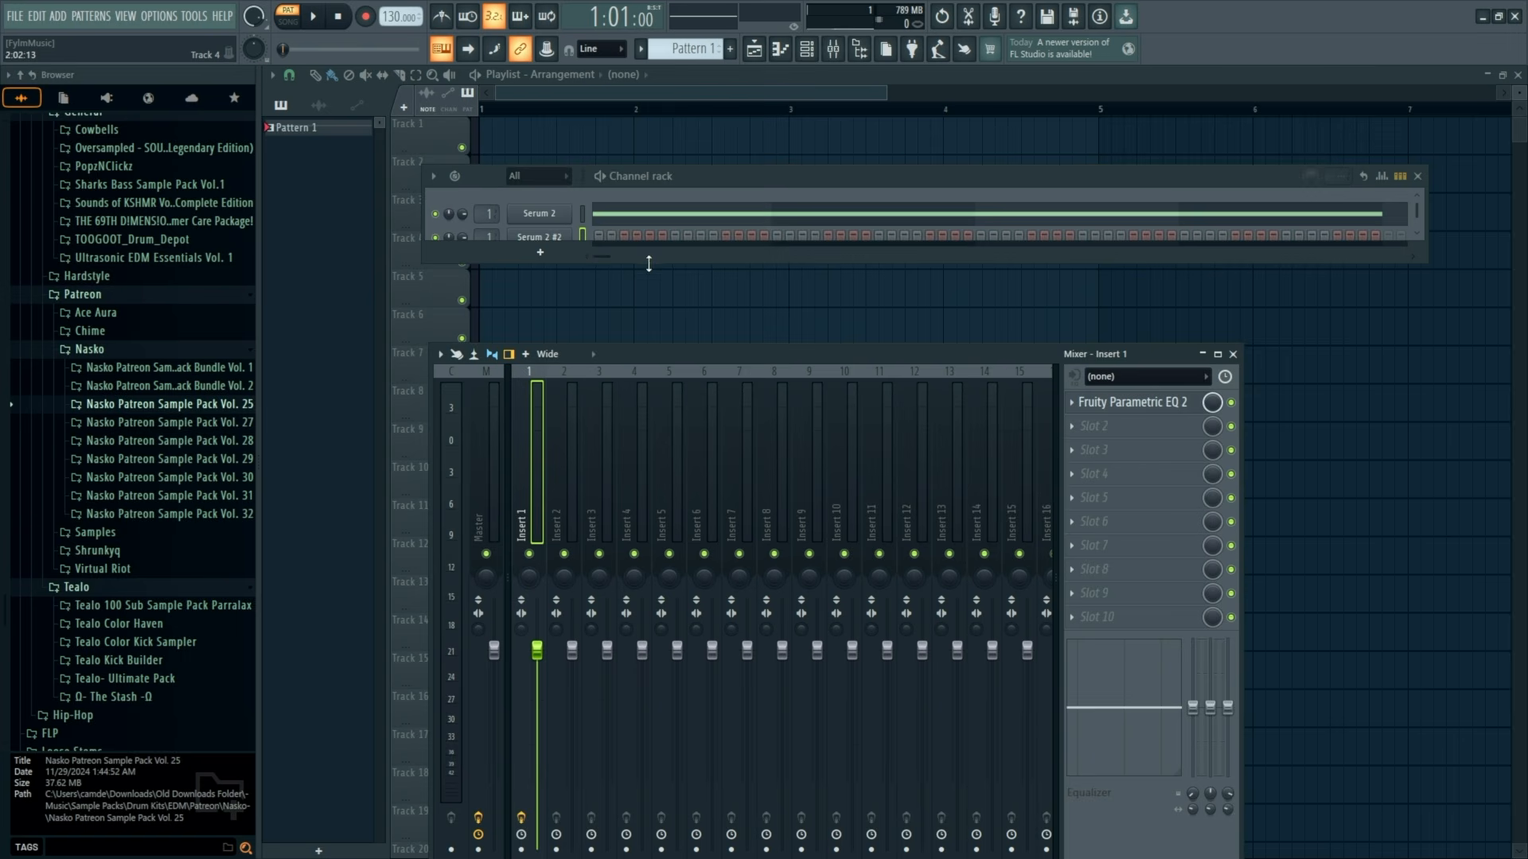
{"action": "left_click_drag", "start_coordinate": [648, 264], "coordinate": [650, 288]}
{"action": "left_click_drag", "start_coordinate": [487, 237], "coordinate": [487, 230]}
{"action": "left_click_drag", "start_coordinate": [710, 357], "coordinate": [709, 297]}
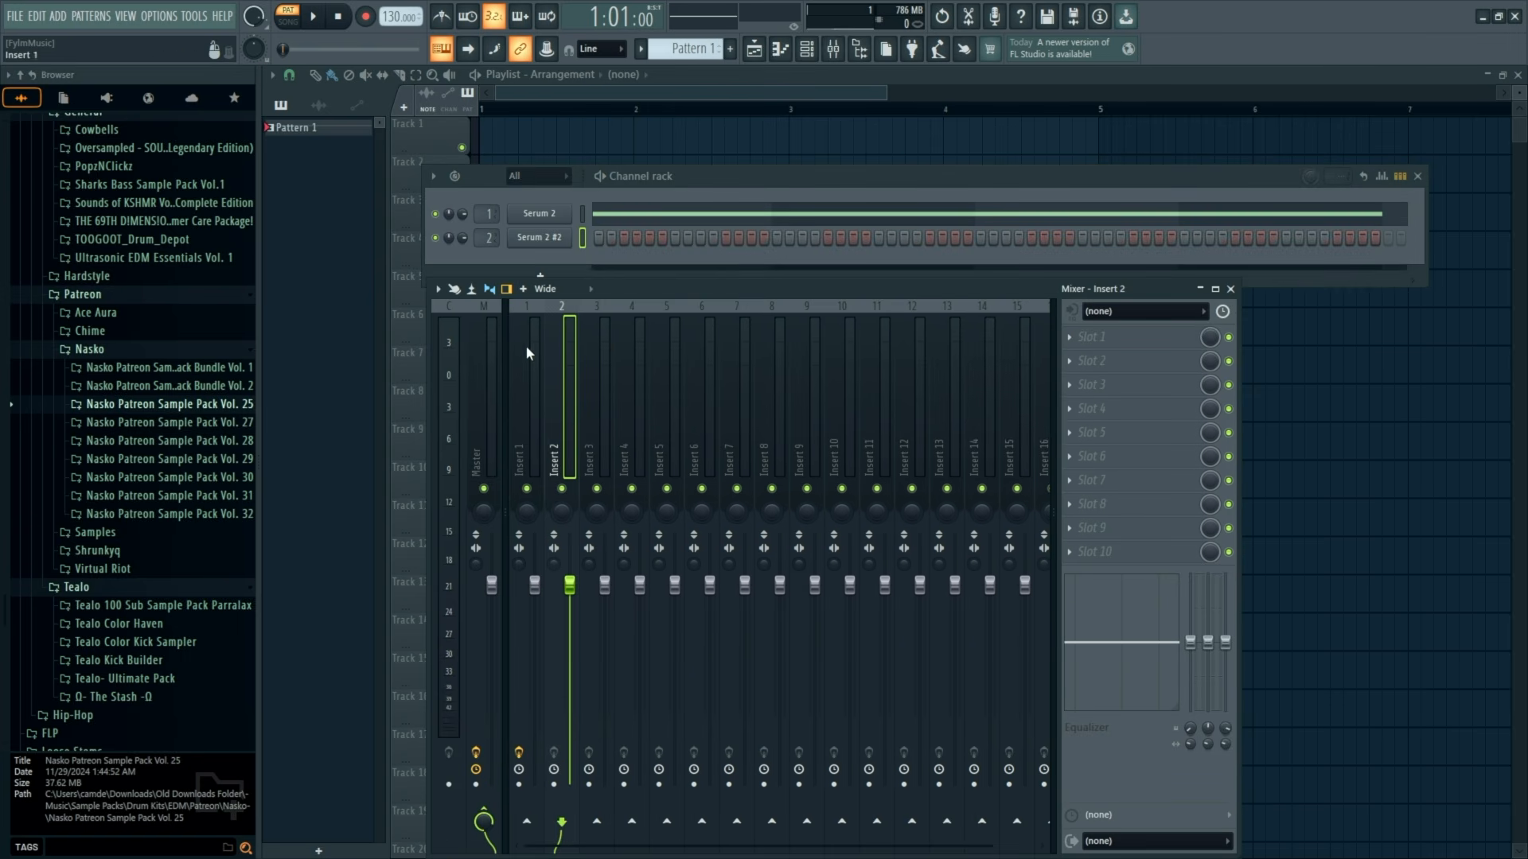
Rename mixer tracks Insert 1 and Insert 2 together as "Saw".
{"action": "left_click", "coordinate": [527, 345], "text": "ctrl"}
{"action": "right_click", "coordinate": [534, 347]}
{"action": "left_click", "coordinate": [584, 308]}
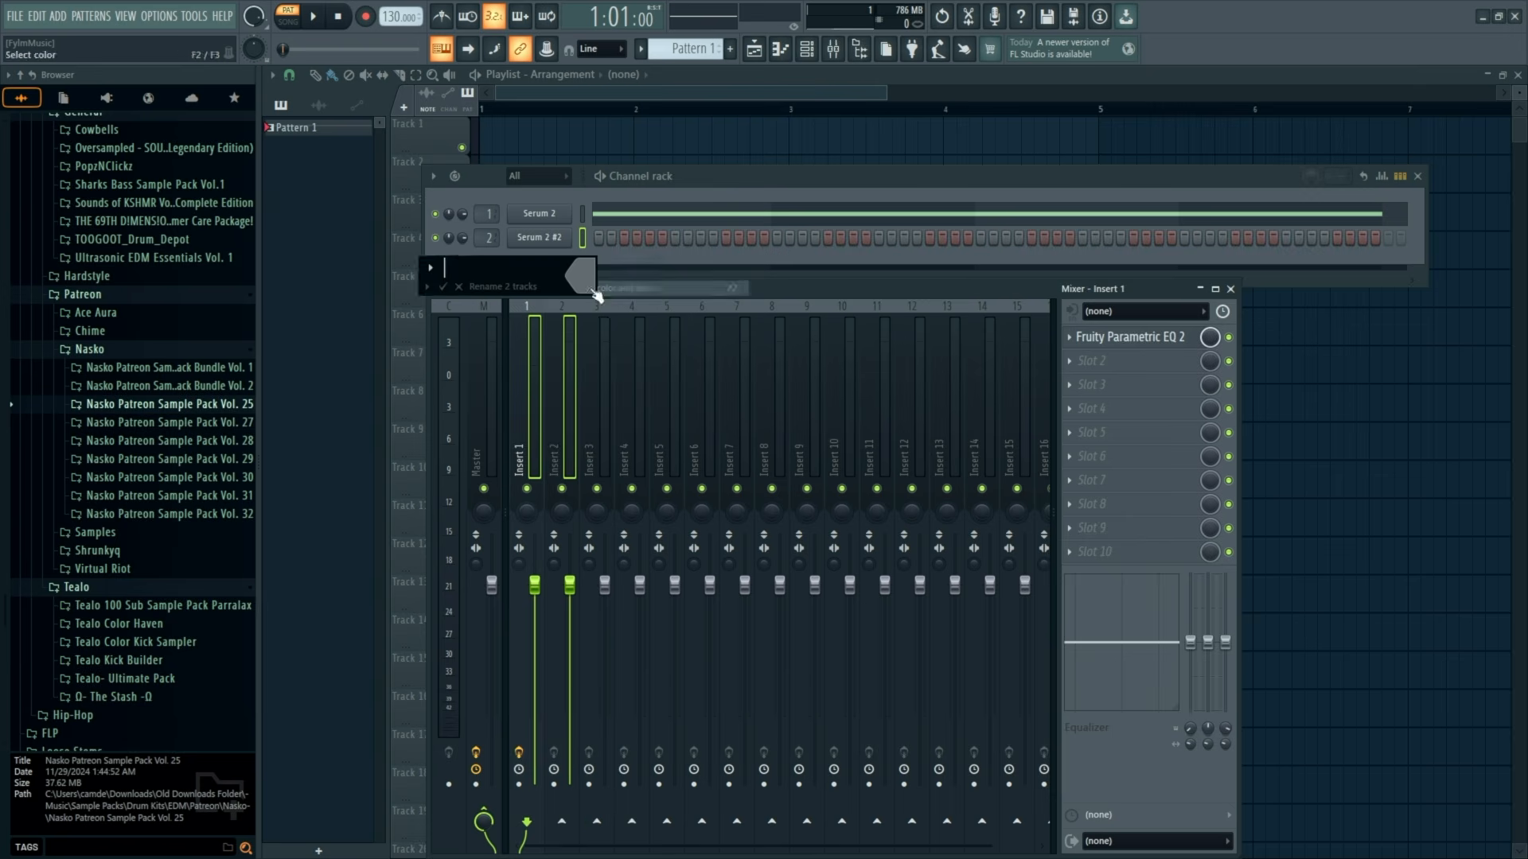
{"action": "type", "text": "Saw"}
{"action": "key", "text": "Return"}
Rename the second mixer track as "Sub".
{"action": "left_click", "coordinate": [566, 342]}
{"action": "right_click", "coordinate": [567, 342]}
{"action": "left_click", "coordinate": [651, 299]}
{"action": "type", "text": "Sub"}
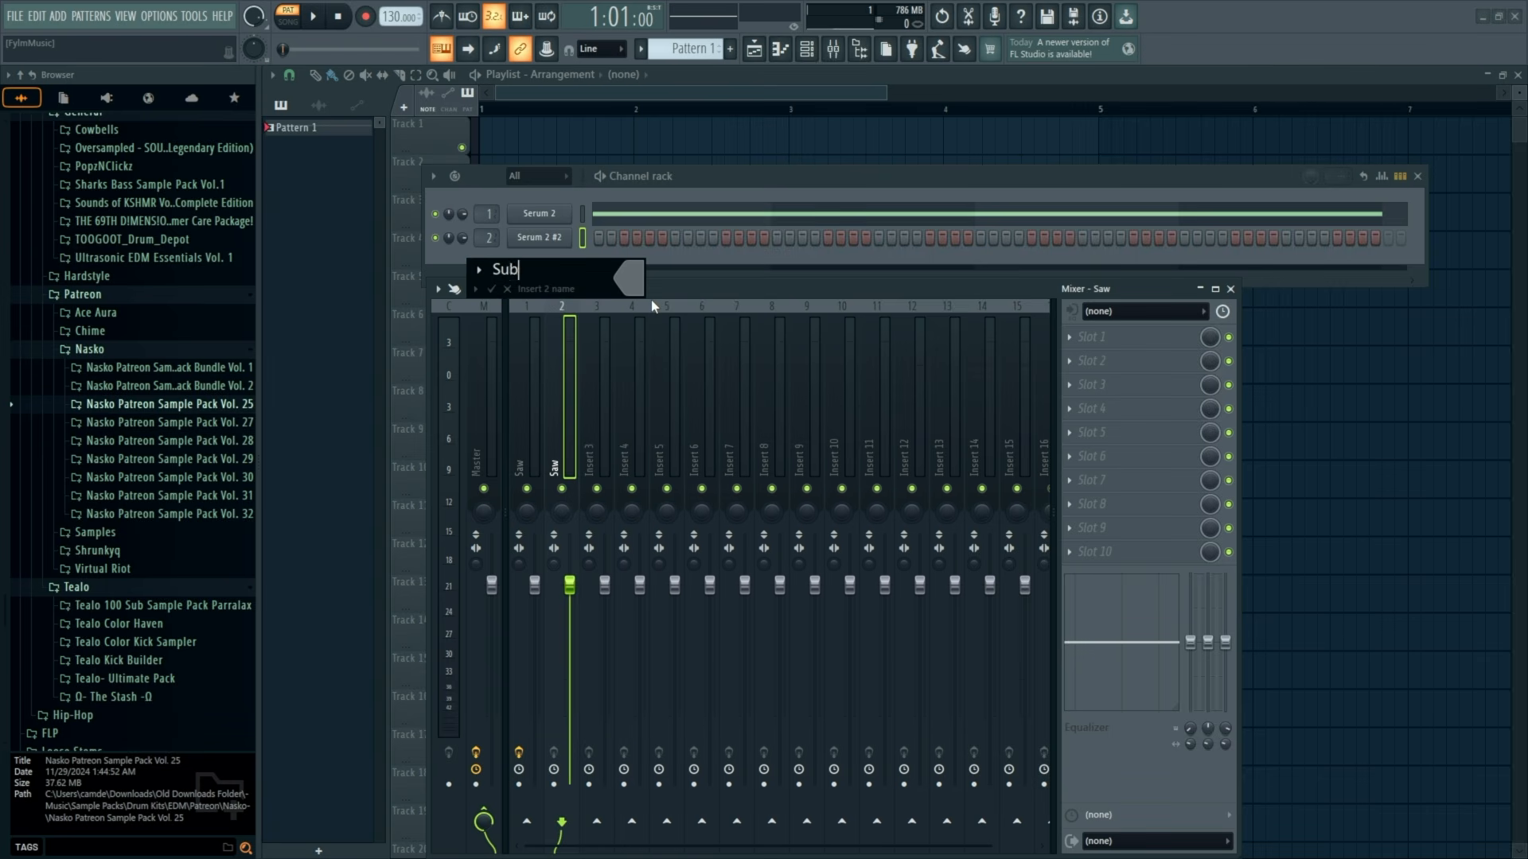
{"action": "key", "text": "Return"}
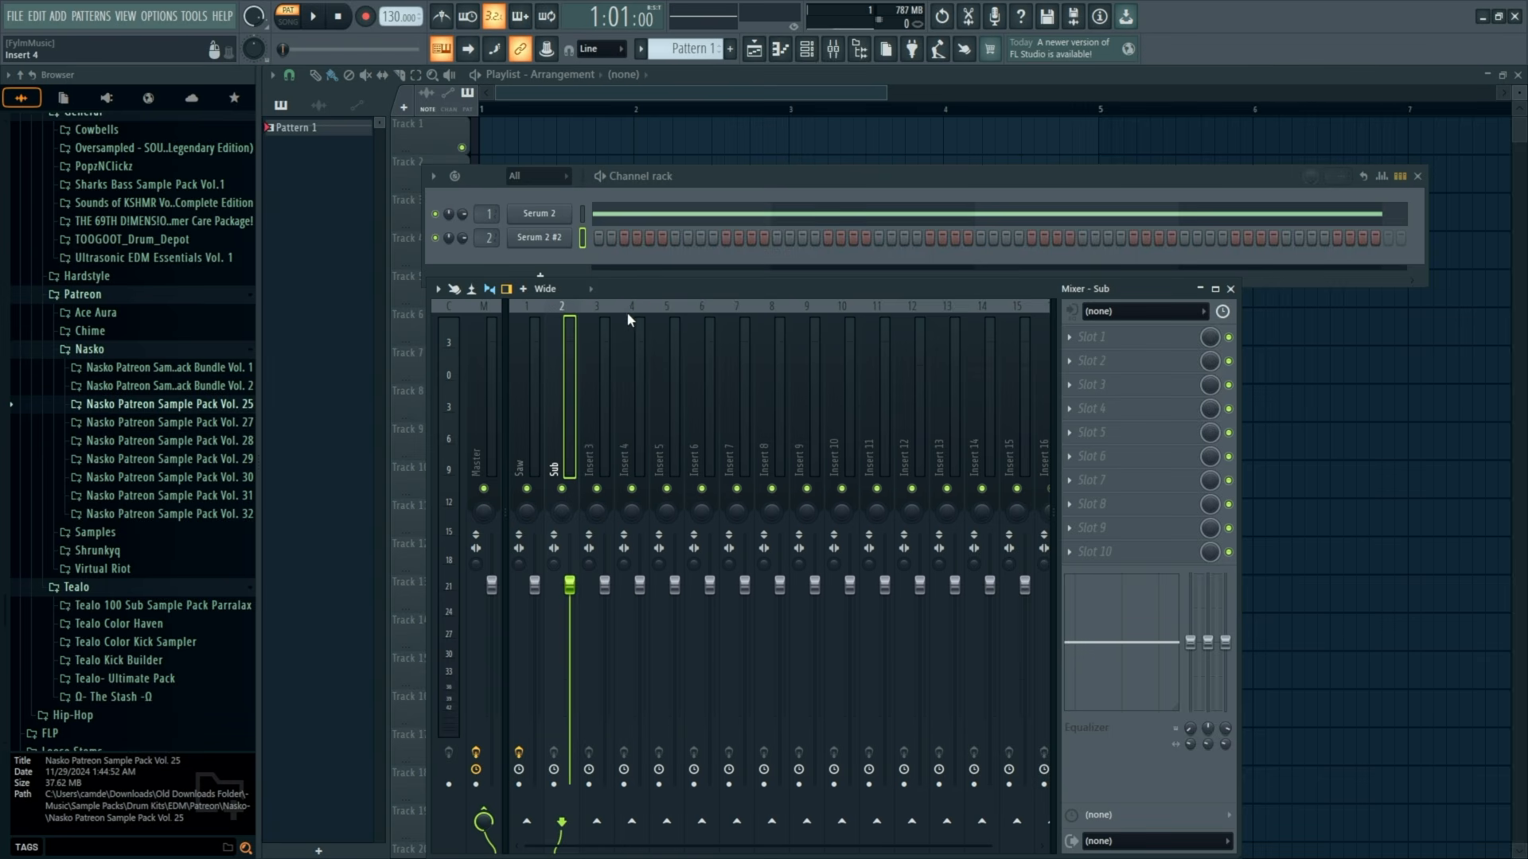
Color the Saw and Sub mixer tracks light purple.
{"action": "left_click", "coordinate": [536, 378]}
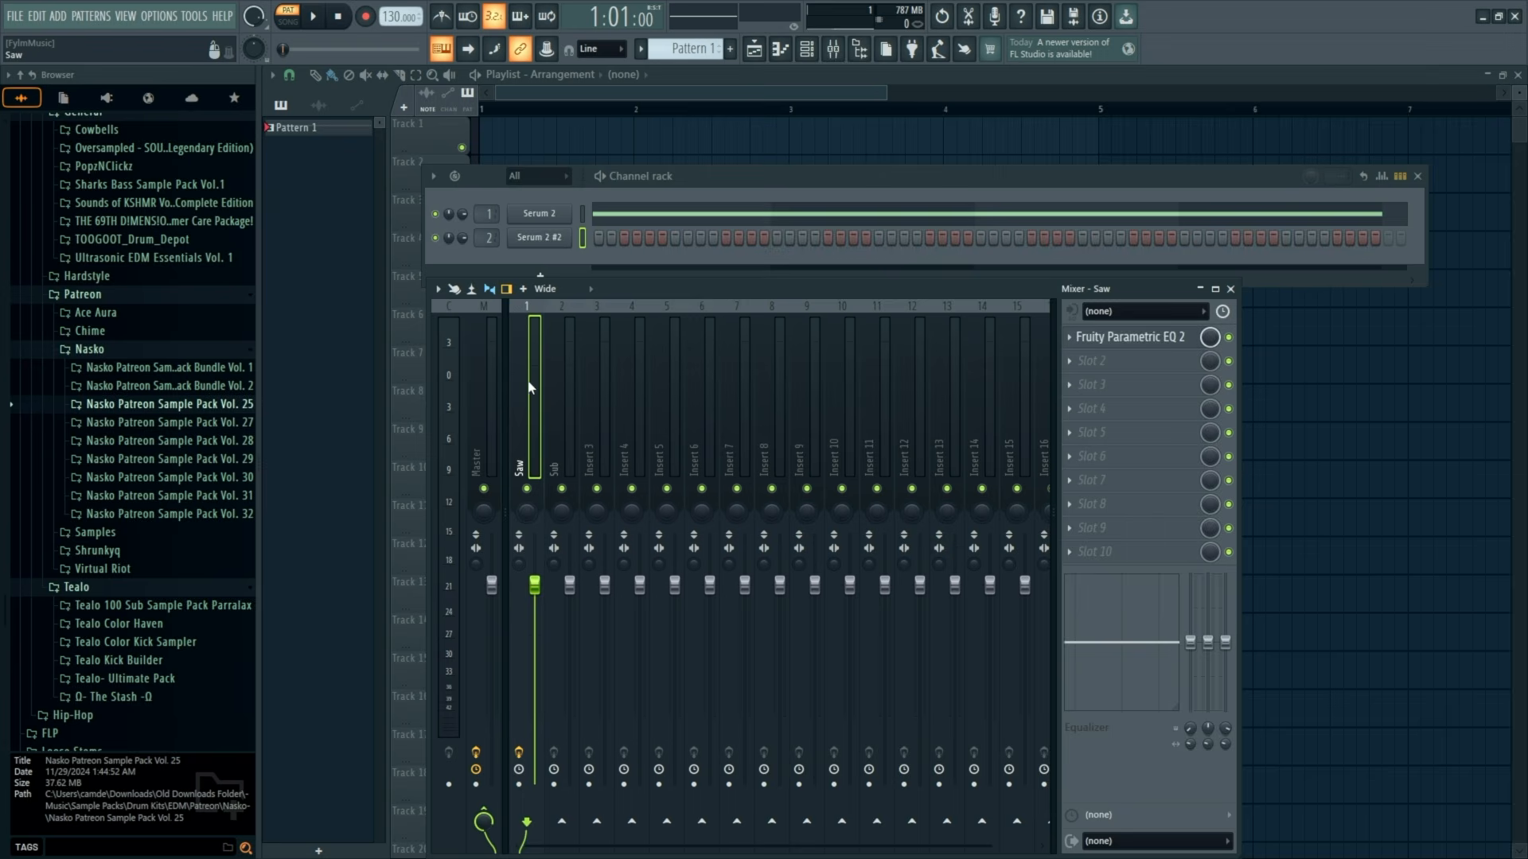
{"action": "left_click", "coordinate": [568, 382], "text": "ctrl"}
{"action": "right_click", "coordinate": [568, 382]}
{"action": "left_click", "coordinate": [772, 299]}
{"action": "left_click", "coordinate": [607, 277]}
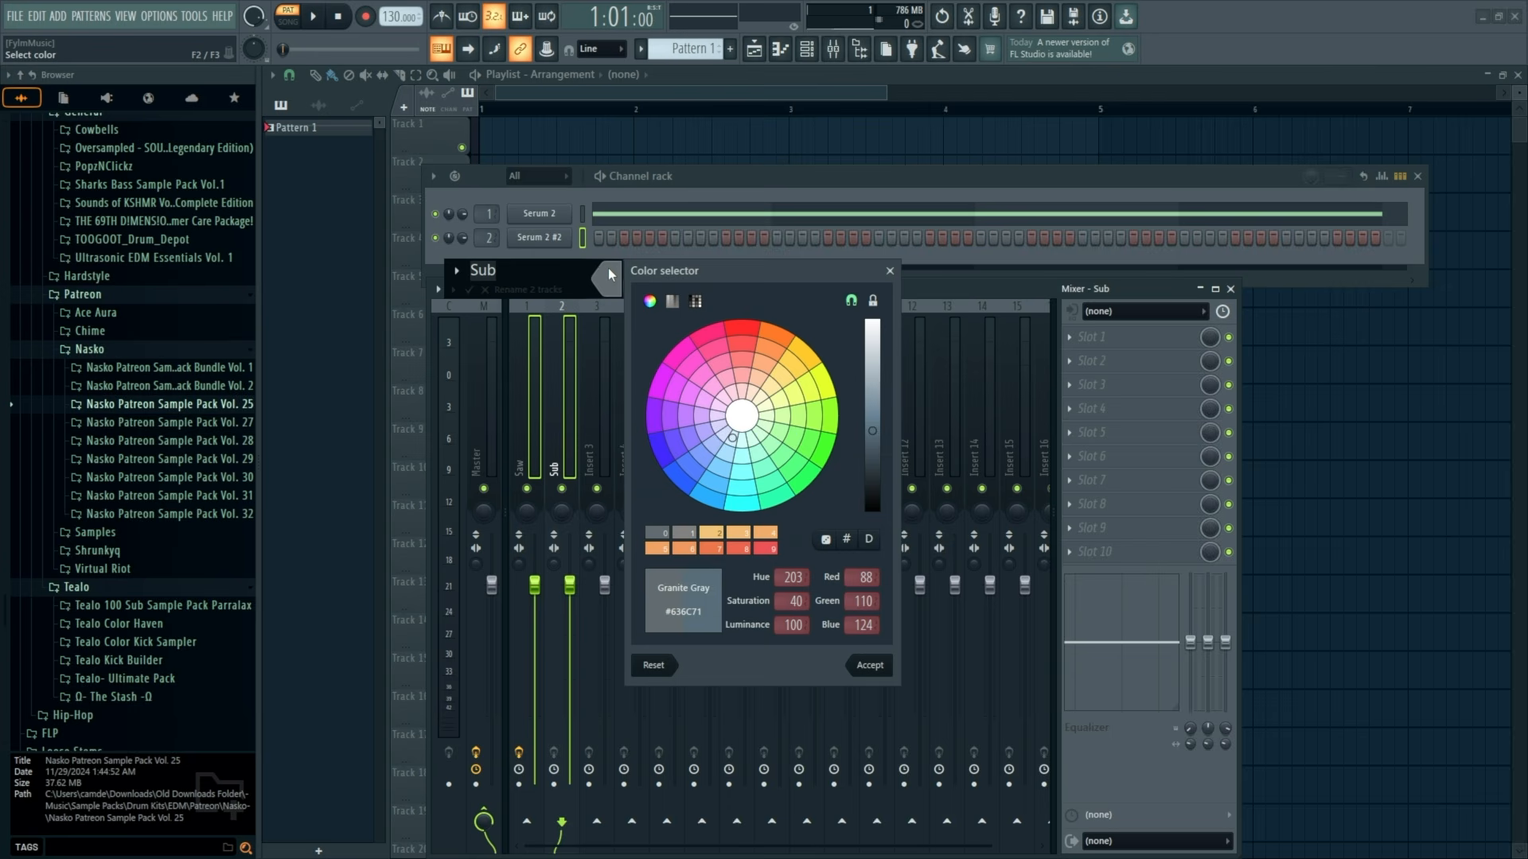
{"action": "left_click", "coordinate": [741, 348]}
{"action": "left_click", "coordinate": [686, 416]}
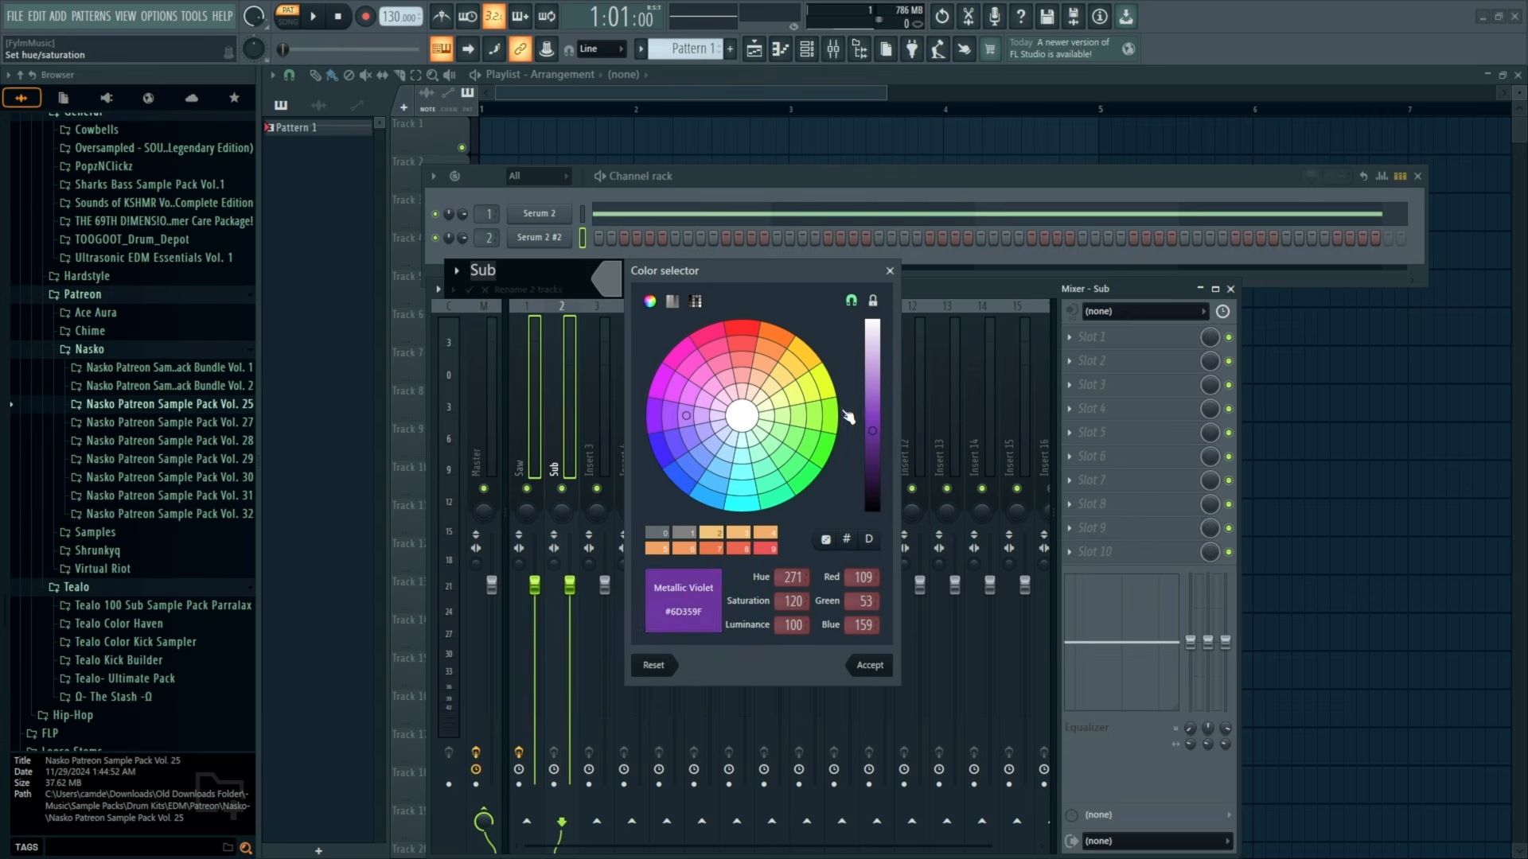
{"action": "left_click", "coordinate": [875, 387]}
{"action": "left_click", "coordinate": [870, 665]}
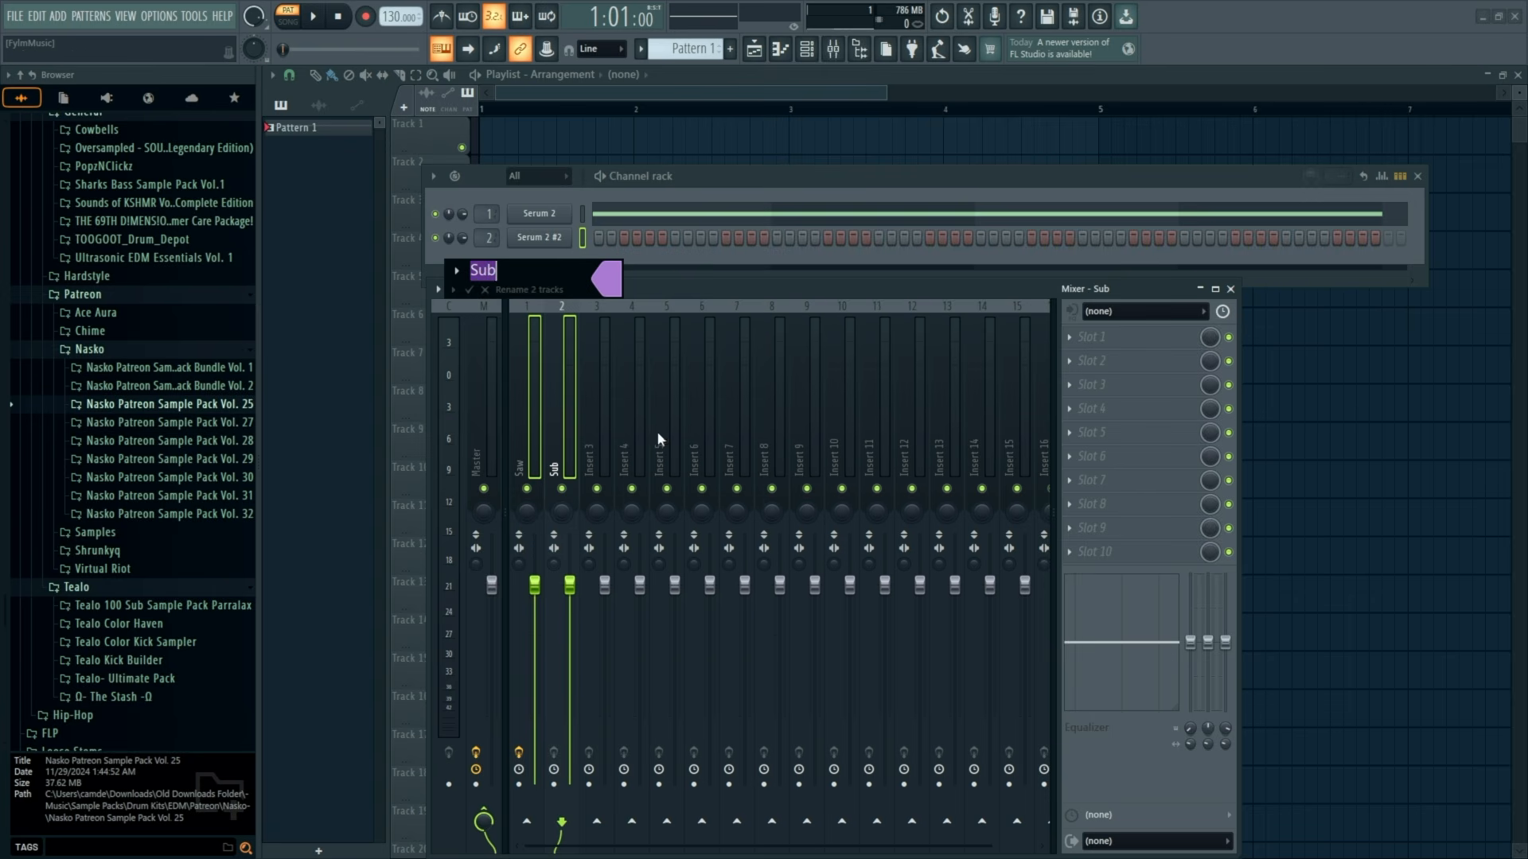
{"action": "left_click", "coordinate": [468, 291]}
Rename mixer track Insert 3 as "Bus" and color it black.
{"action": "right_click", "coordinate": [597, 324]}
{"action": "left_click", "coordinate": [654, 293]}
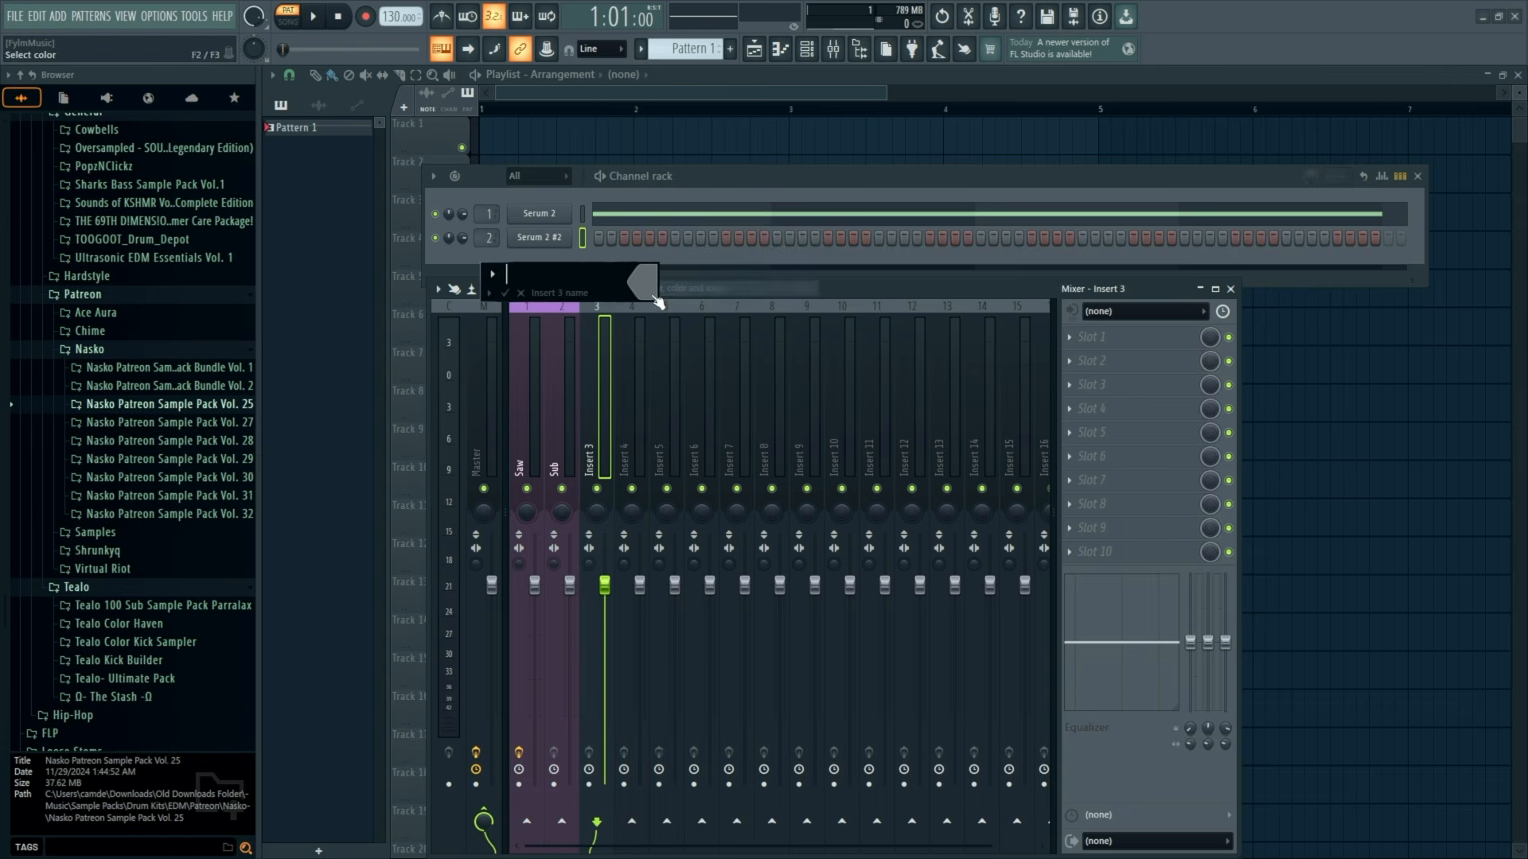
{"action": "left_click", "coordinate": [643, 281]}
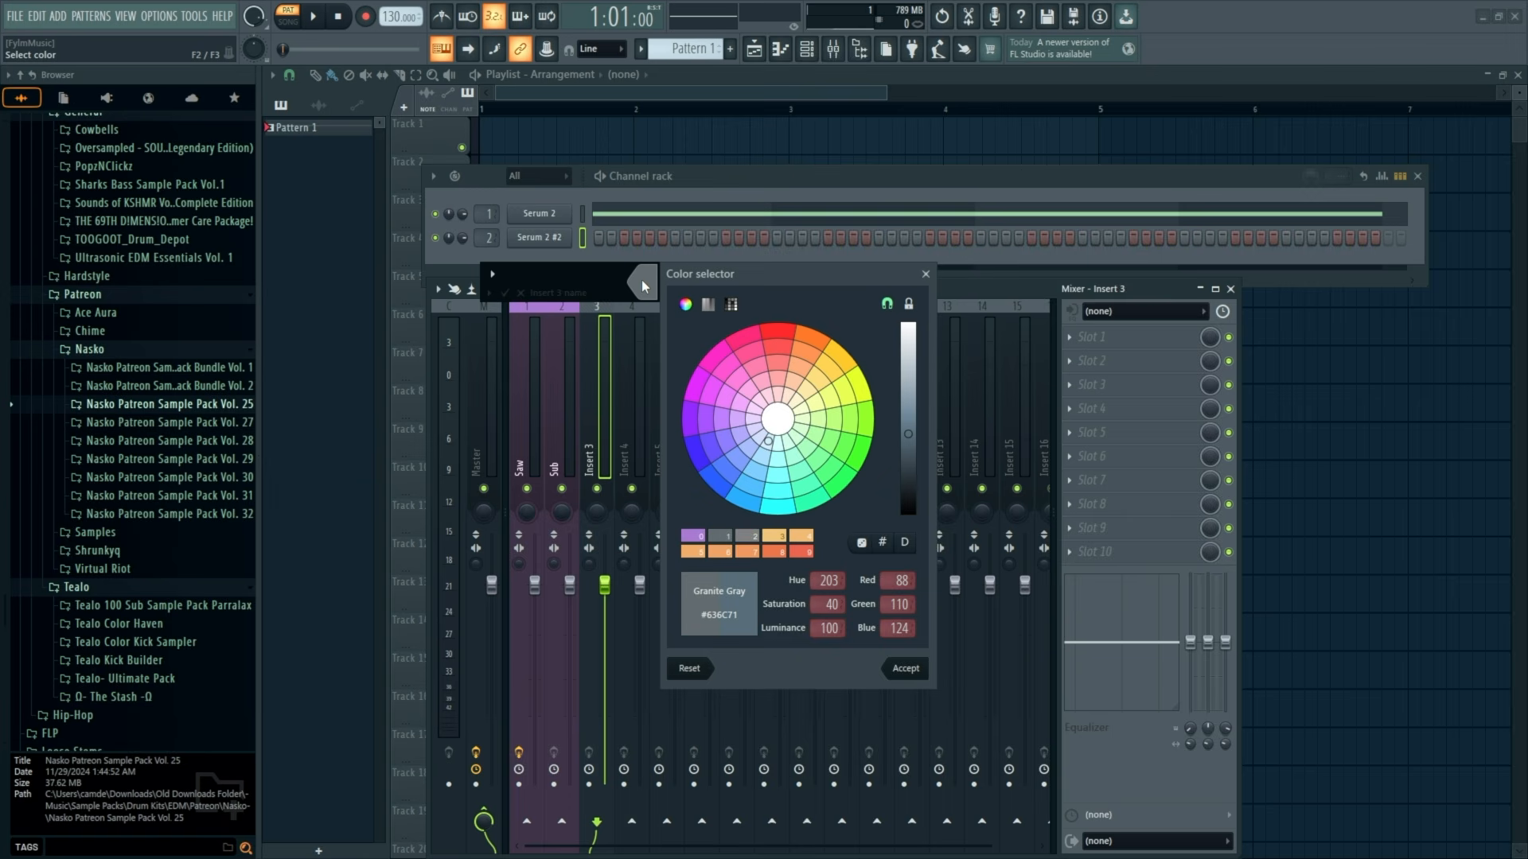
{"action": "left_click_drag", "start_coordinate": [911, 367], "coordinate": [907, 609]}
{"action": "left_click", "coordinate": [906, 665]}
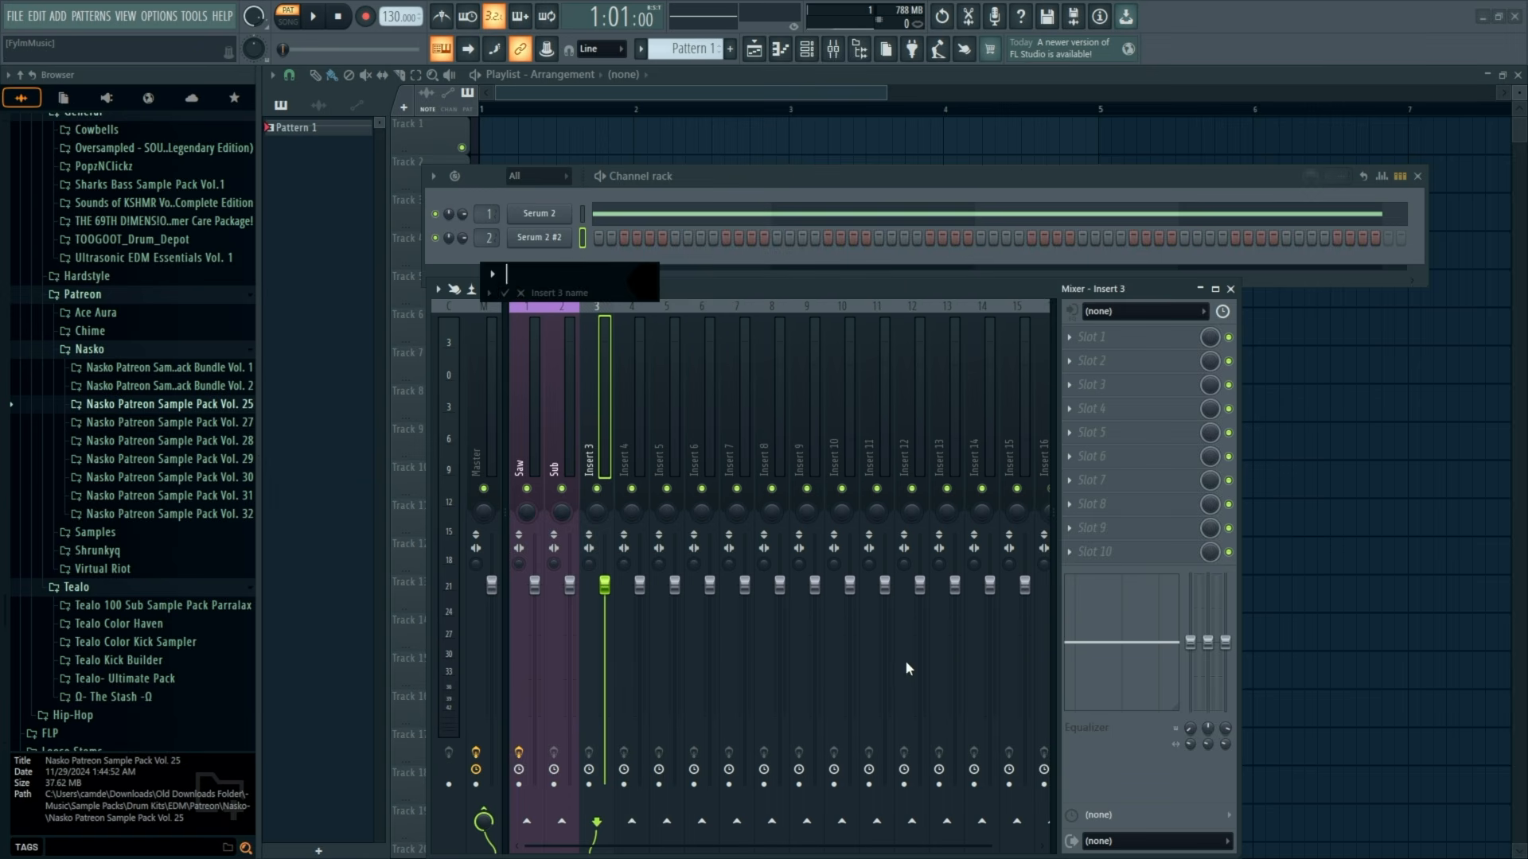
{"action": "left_click", "coordinate": [527, 295]}
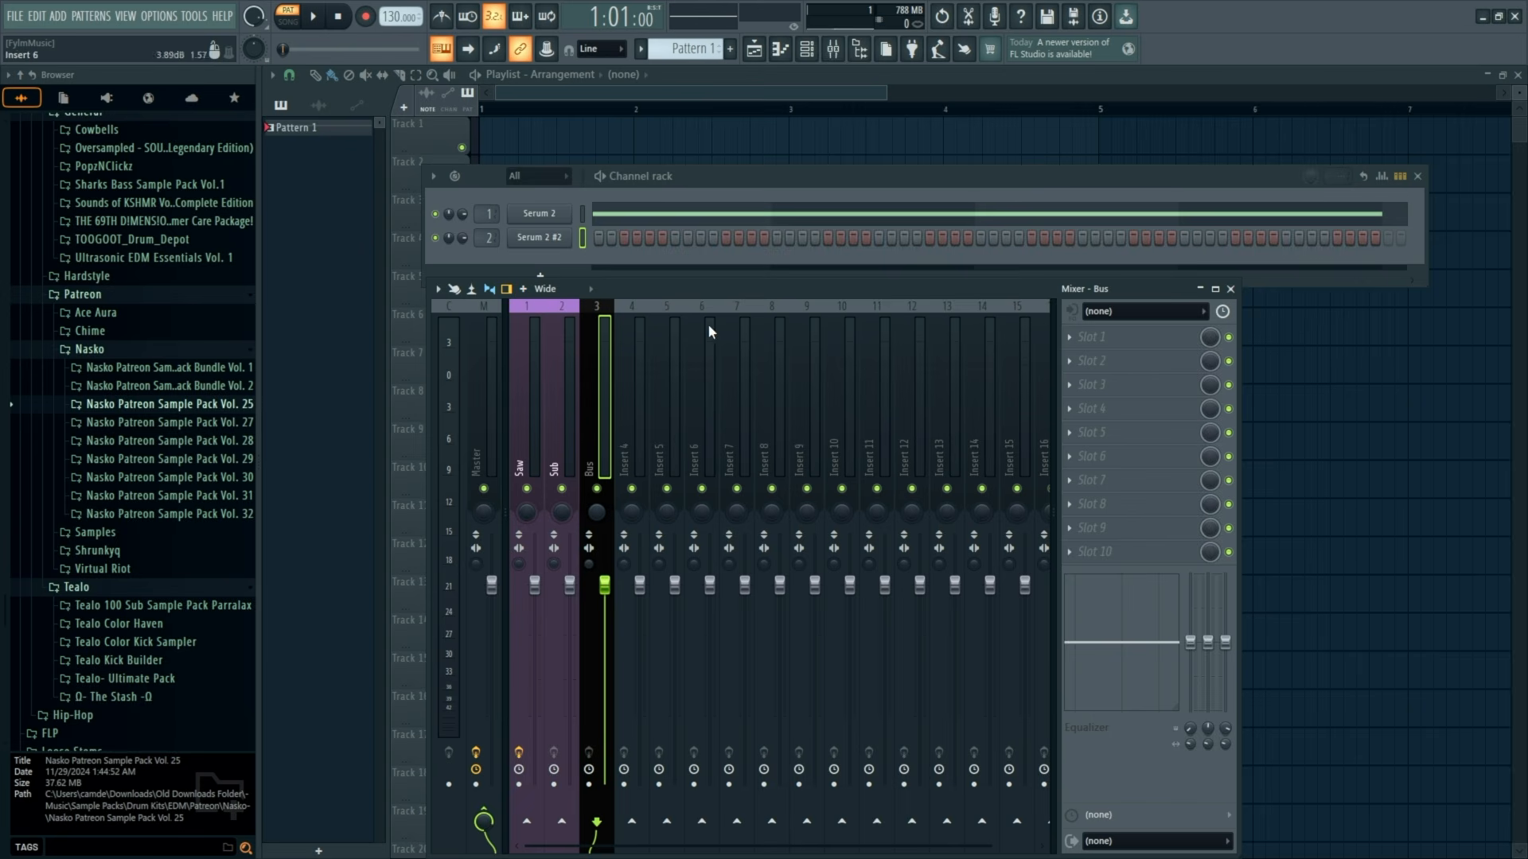
Route the Saw and Sub mixer tracks only to the Bus track, and play the pattern to check the Bus signal.
{"action": "left_click_drag", "start_coordinate": [641, 294], "coordinate": [670, 165]}
{"action": "left_click", "coordinate": [559, 217]}
{"action": "right_click", "coordinate": [627, 694]}
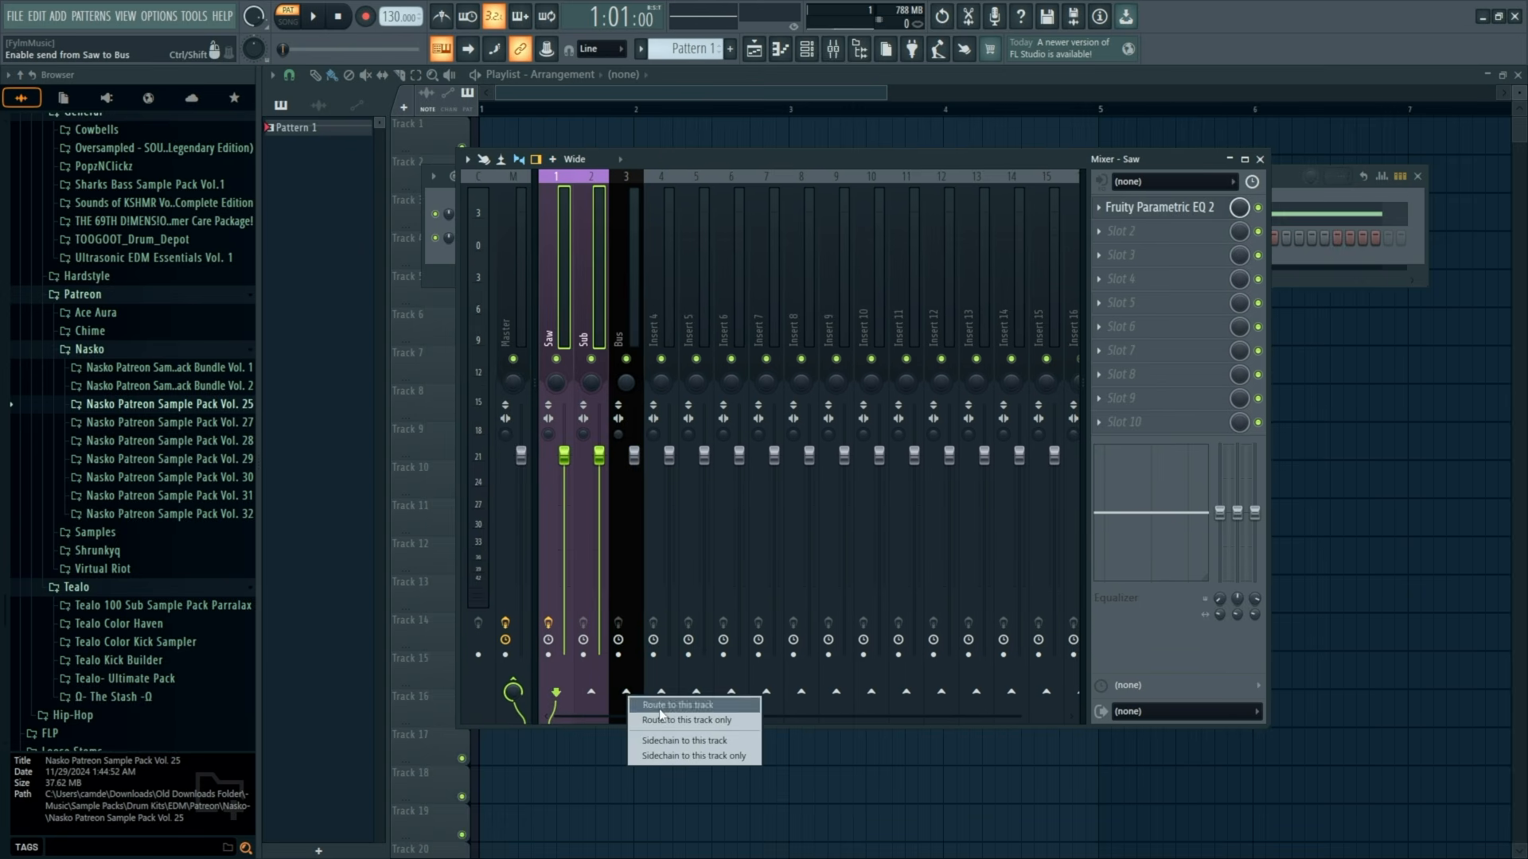
{"action": "left_click", "coordinate": [684, 720]}
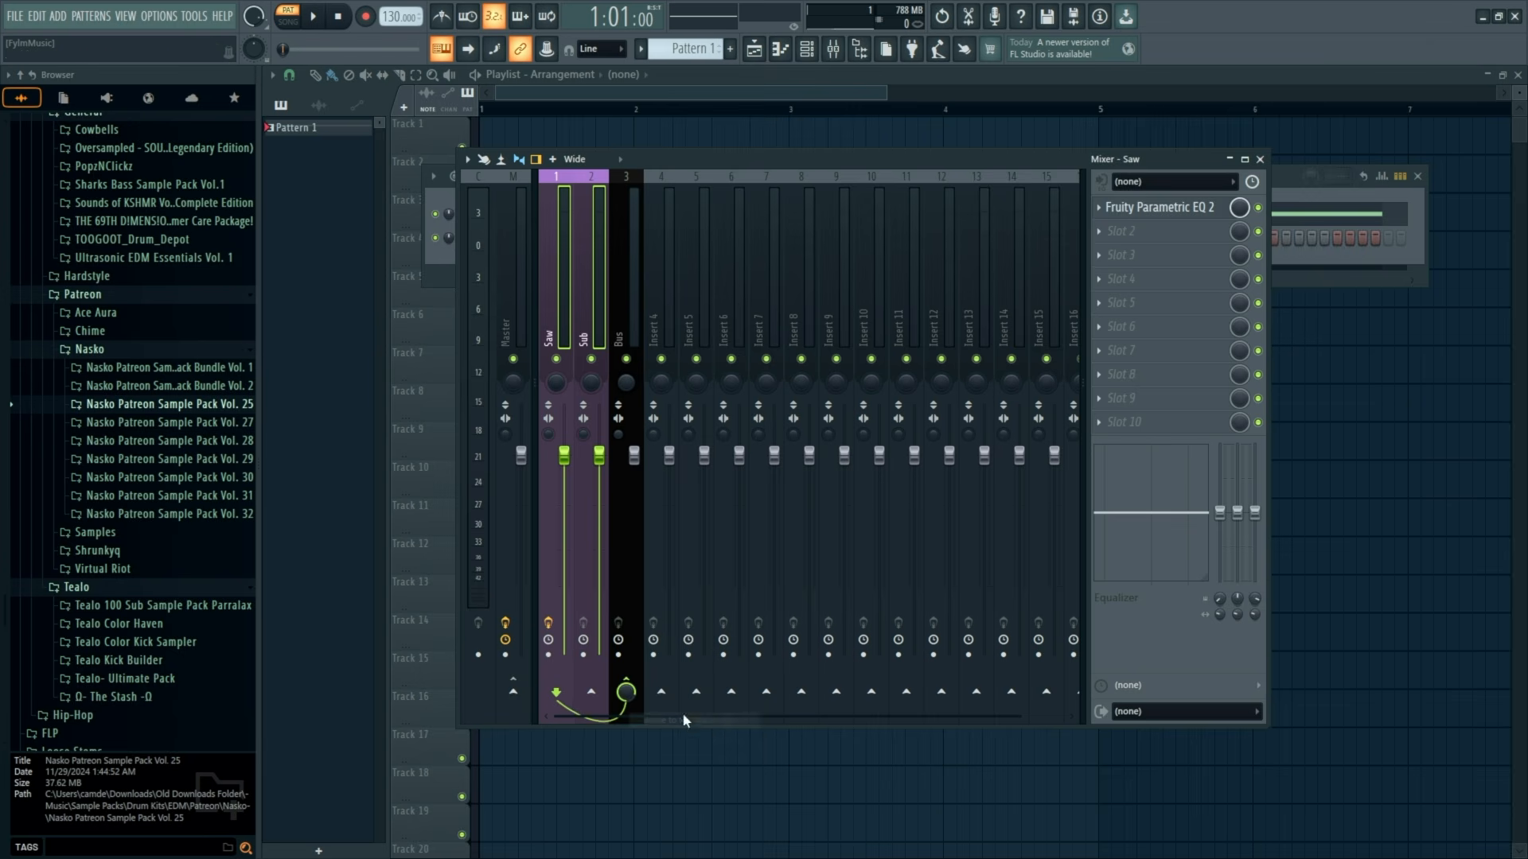
{"action": "left_click", "coordinate": [614, 205]}
{"action": "key", "text": "space"}
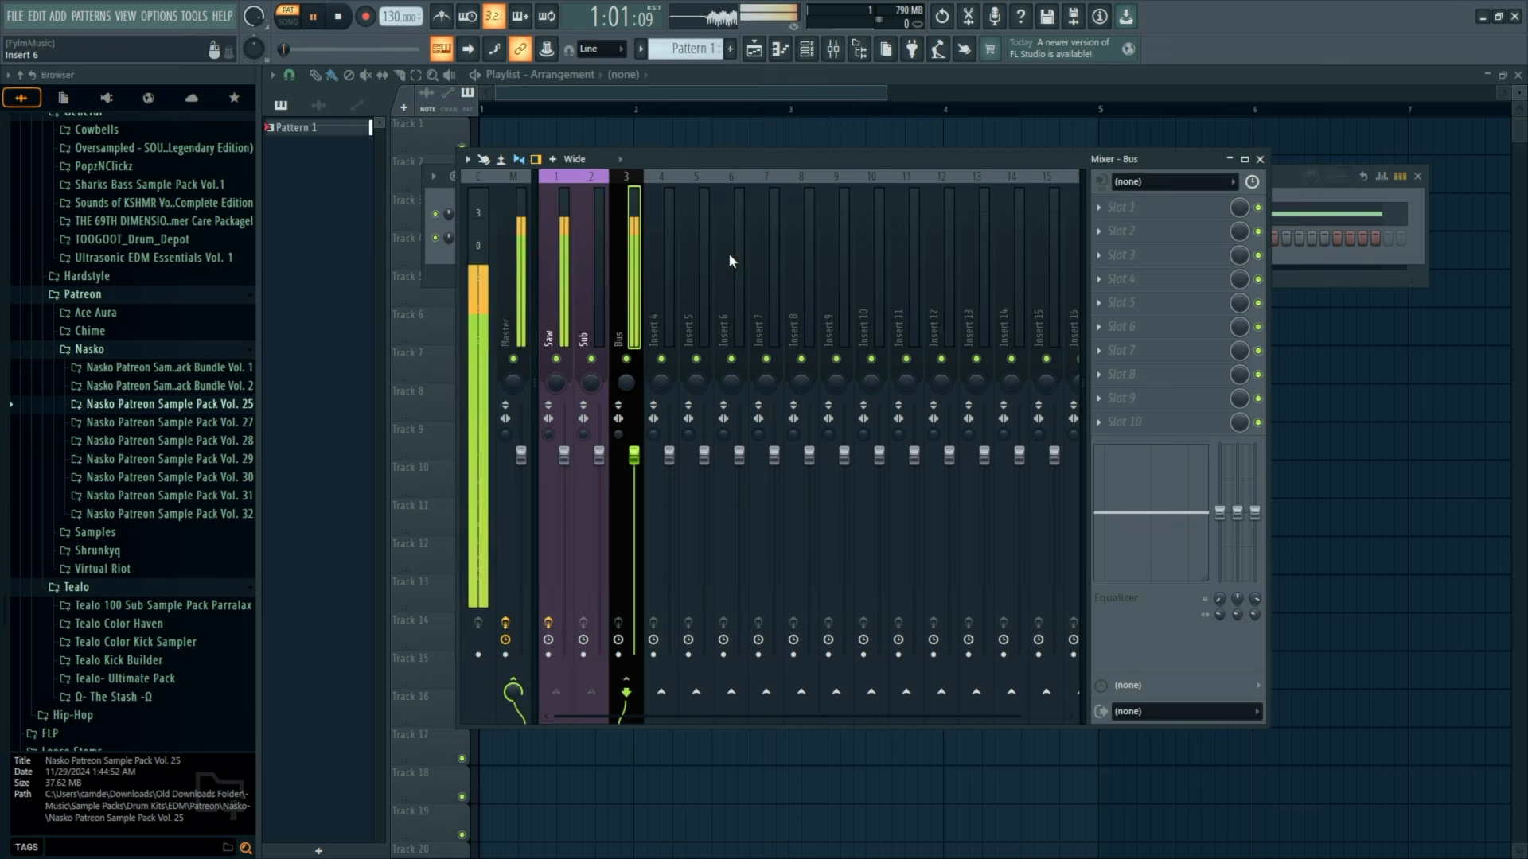
{"action": "key", "text": "space"}
Copy the Serum 2 channel's notes into Serum 2 #2, and play the pattern while watching the mixer levels.
{"action": "left_click", "coordinate": [1260, 159]}
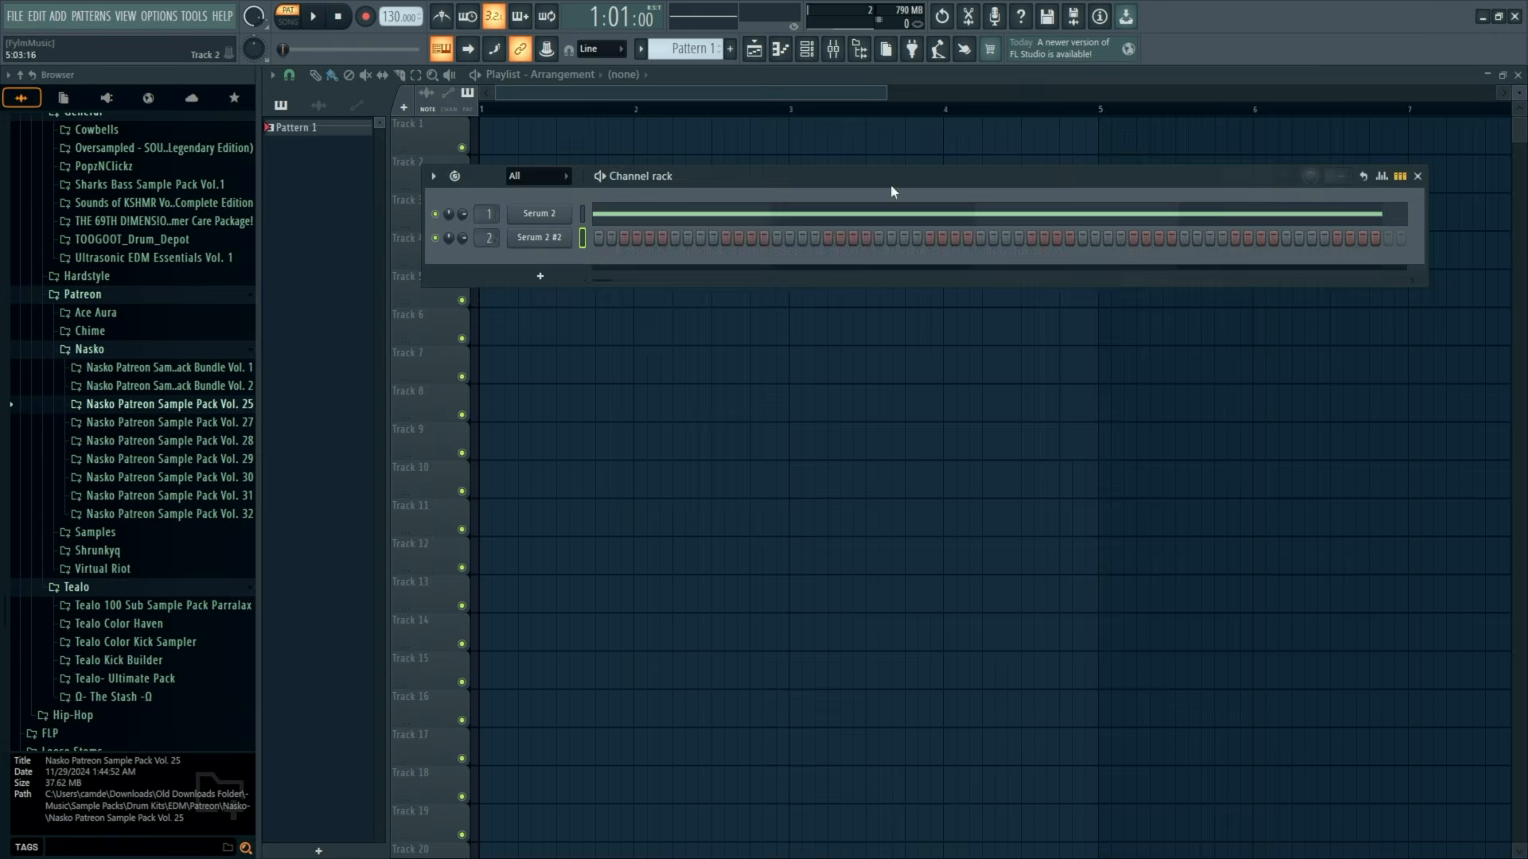
{"action": "right_click", "coordinate": [569, 211]}
{"action": "left_click", "coordinate": [781, 235]}
{"action": "right_click", "coordinate": [568, 235]}
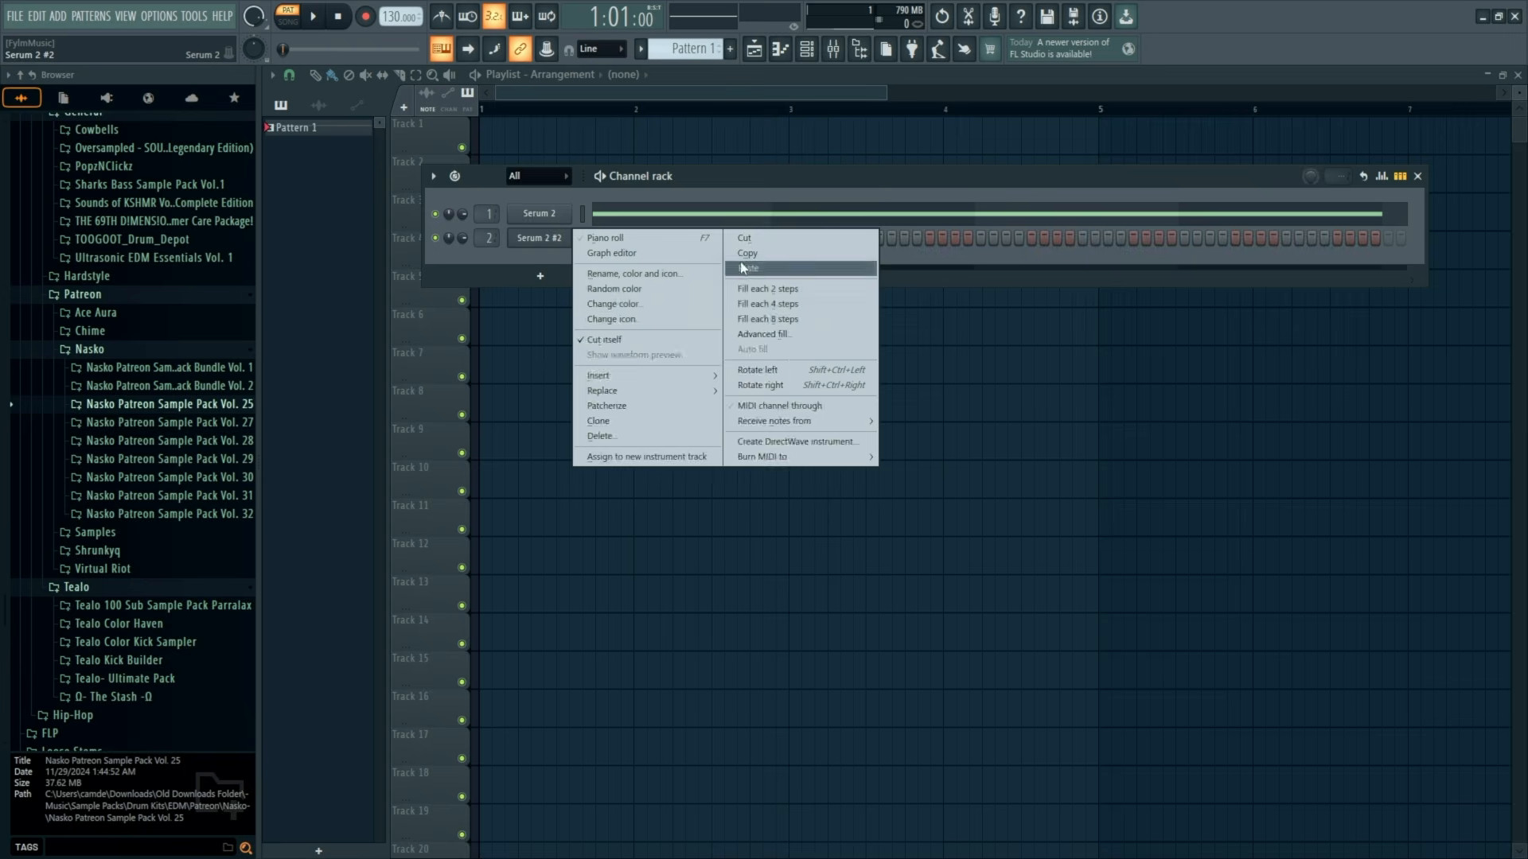
{"action": "left_click", "coordinate": [748, 268]}
{"action": "key", "text": "space"}
{"action": "left_click", "coordinate": [827, 54]}
{"action": "key", "text": "space"}
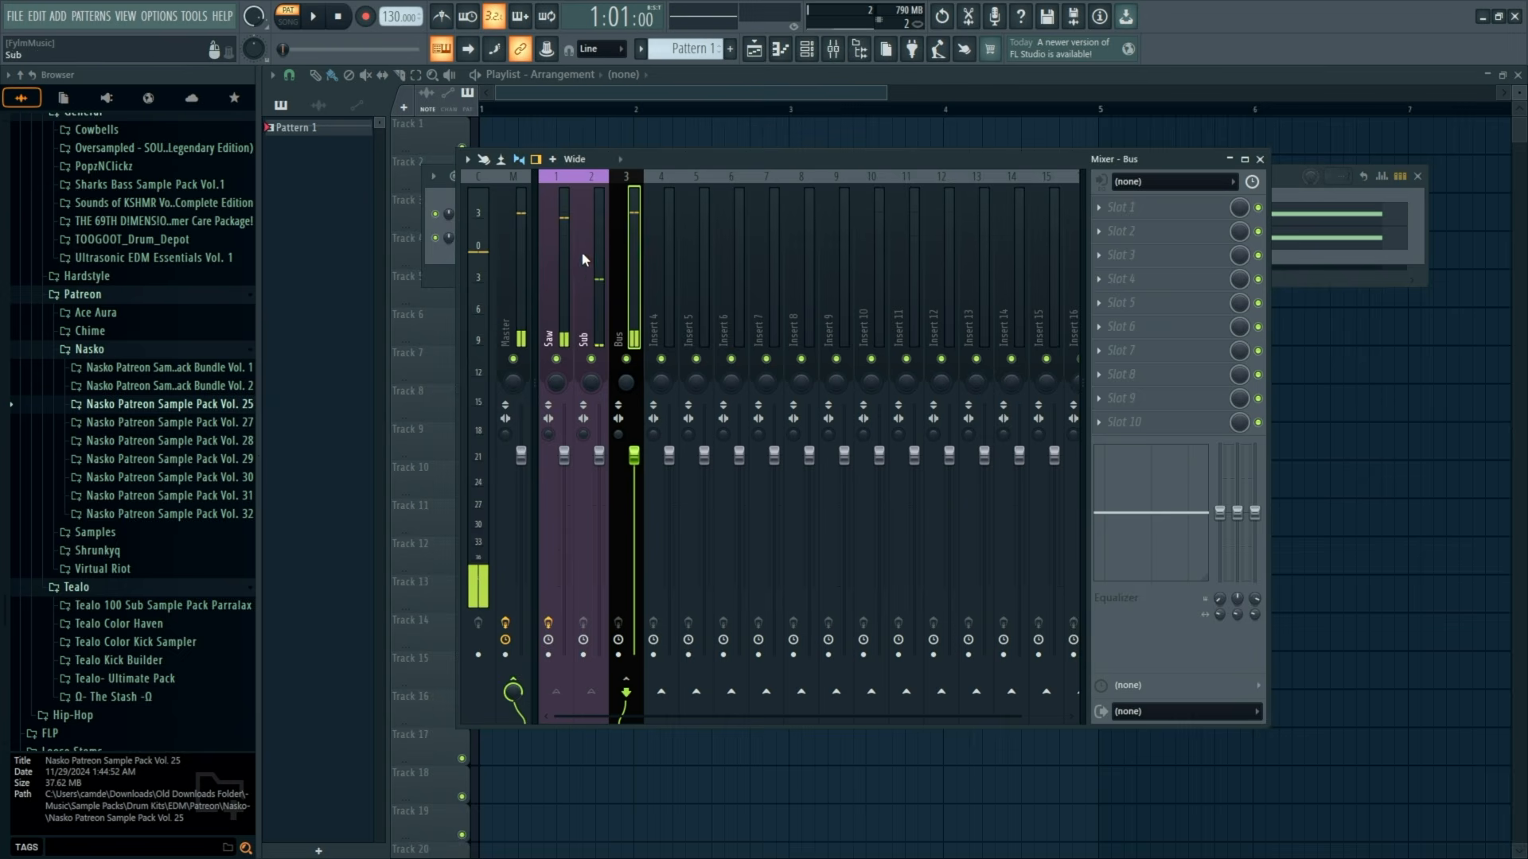
Add Fruity Parametric EQ 2 to slot 10 of the Saw mixer track.
{"action": "left_click", "coordinate": [564, 248]}
{"action": "left_click", "coordinate": [1147, 425]}
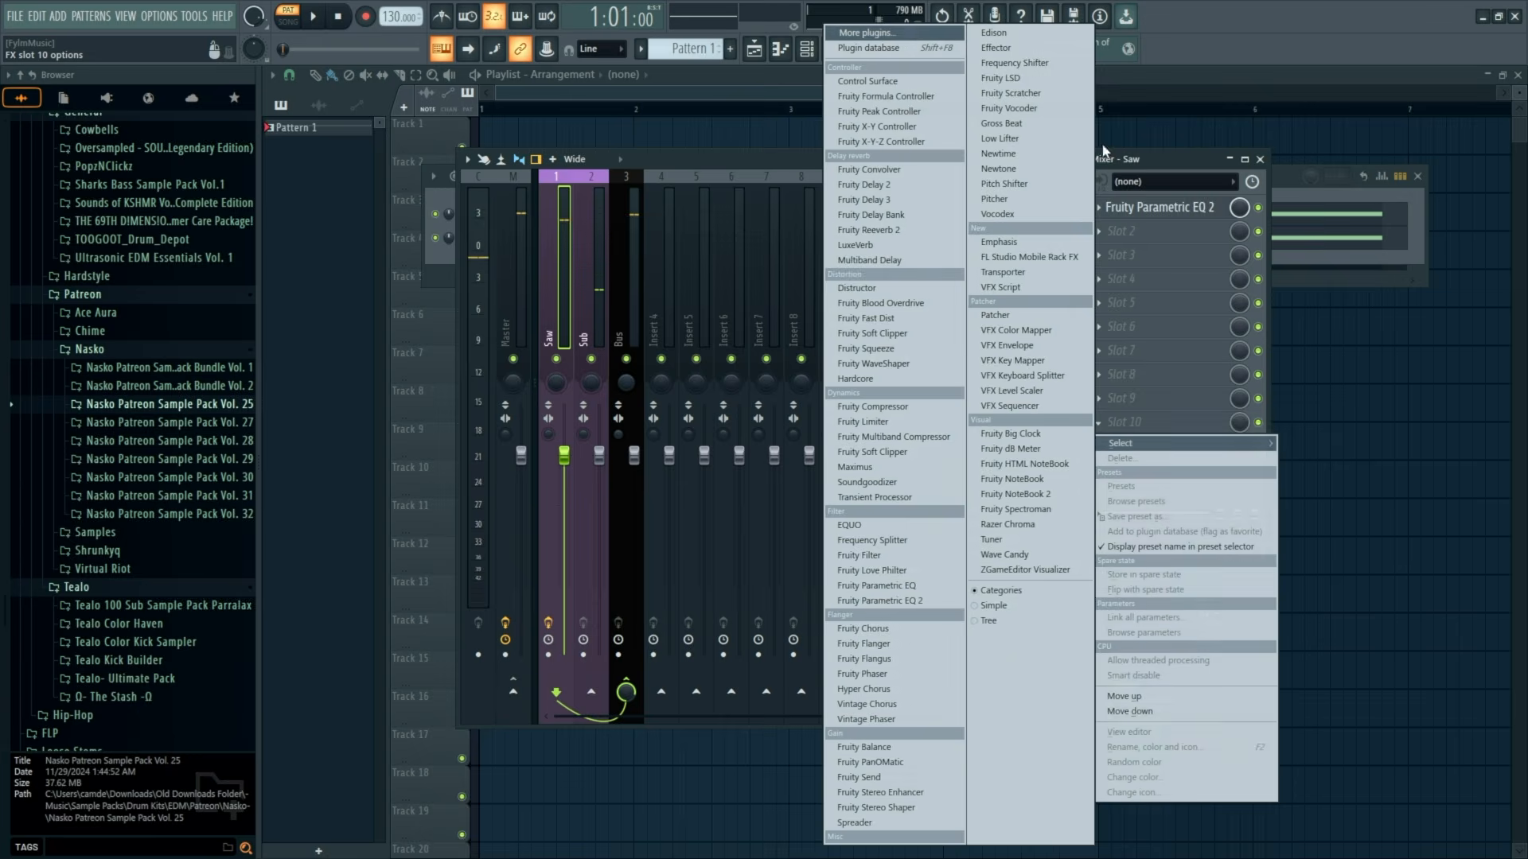
{"action": "left_click", "coordinate": [1194, 731]}
{"action": "type", "text": "eq"}
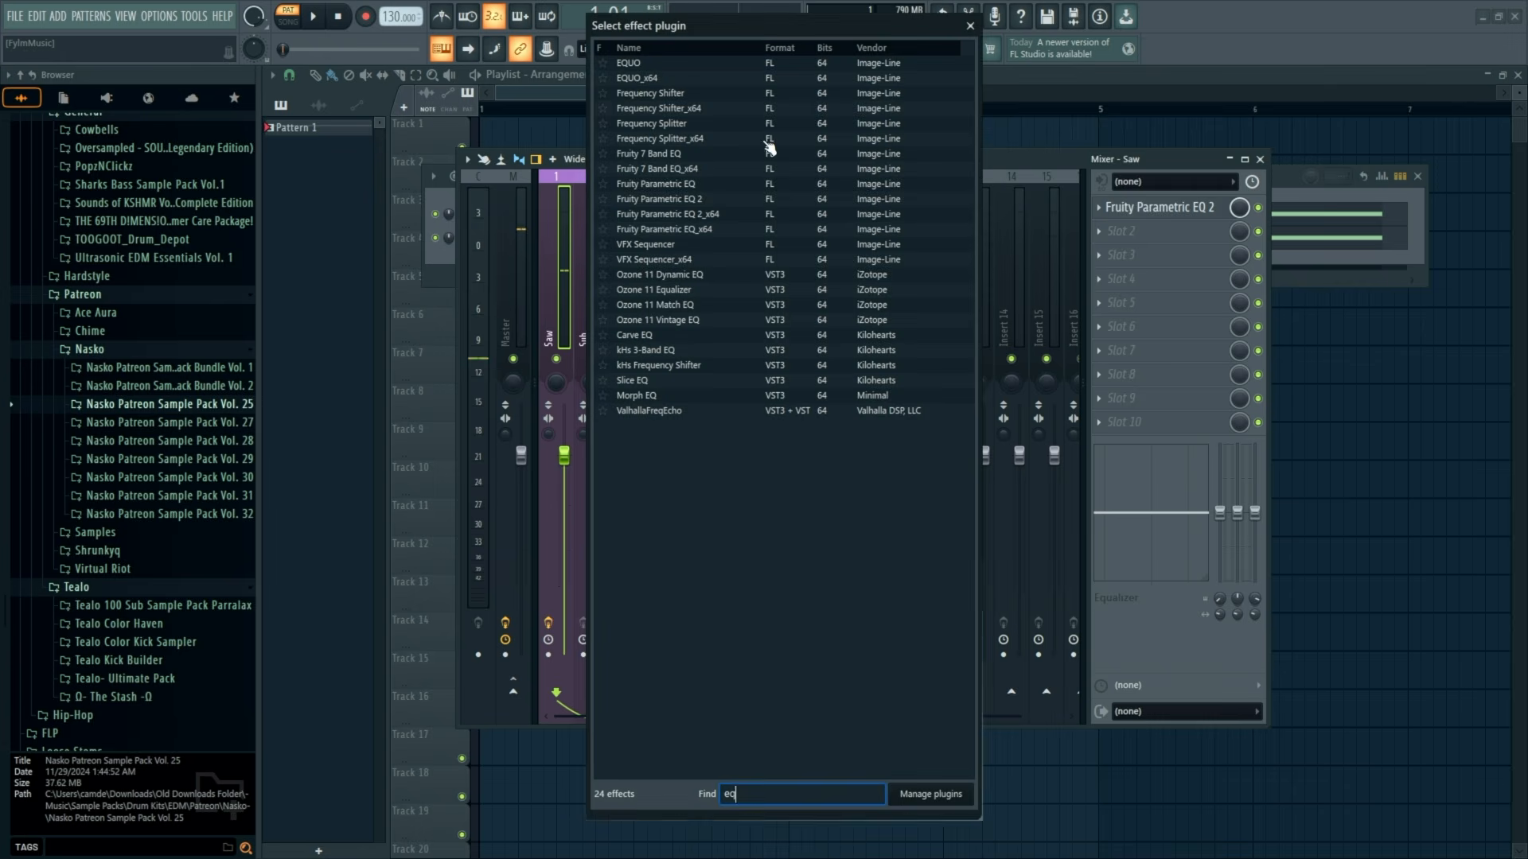
{"action": "double_click", "coordinate": [697, 200]}
Make band 1 of the Saw track's slot 10 EQ a high pass and raise its cutoff to about 239 Hz during playback.
{"action": "right_click", "coordinate": [447, 386]}
{"action": "mouse_move", "coordinate": [478, 428]}
{"action": "left_click", "coordinate": [517, 473]}
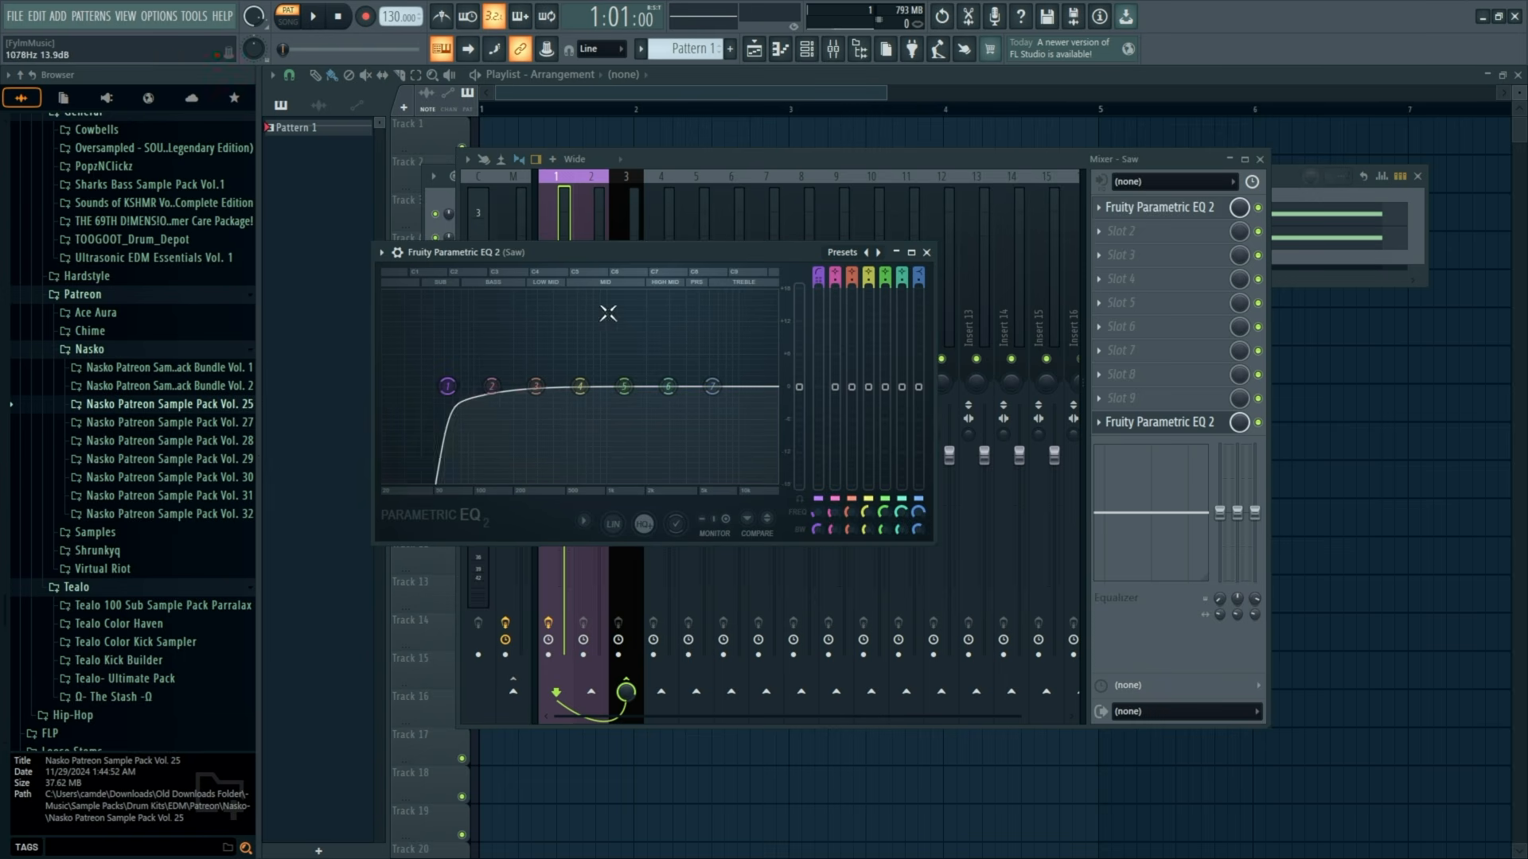
{"action": "key", "text": "space"}
{"action": "left_click_drag", "start_coordinate": [482, 387], "coordinate": [524, 386]}
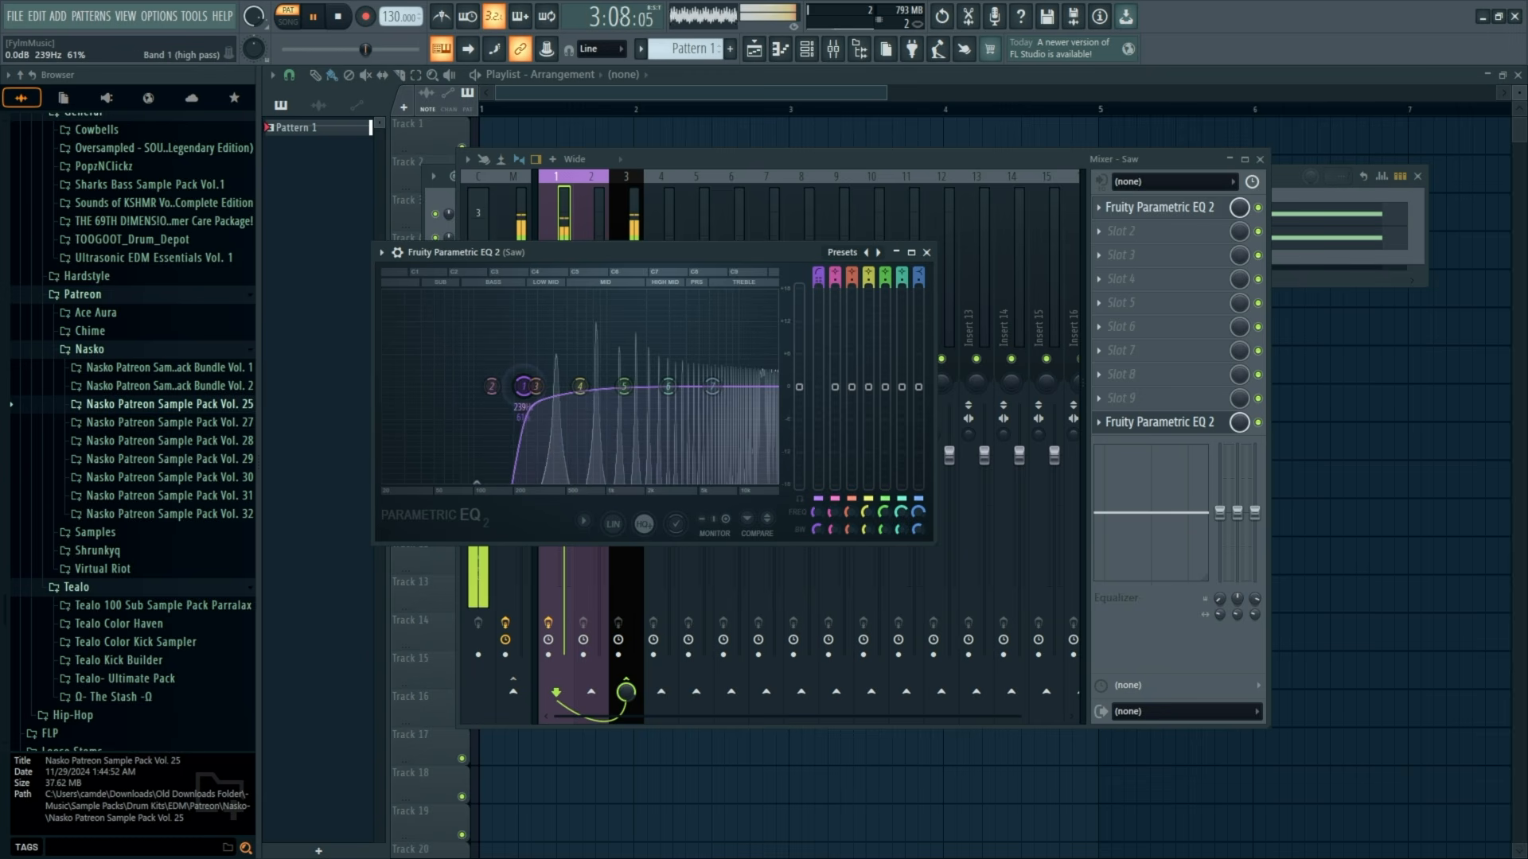
{"action": "left_click", "coordinate": [911, 252]}
{"action": "left_click", "coordinate": [1518, 74]}
{"action": "key", "text": "space"}
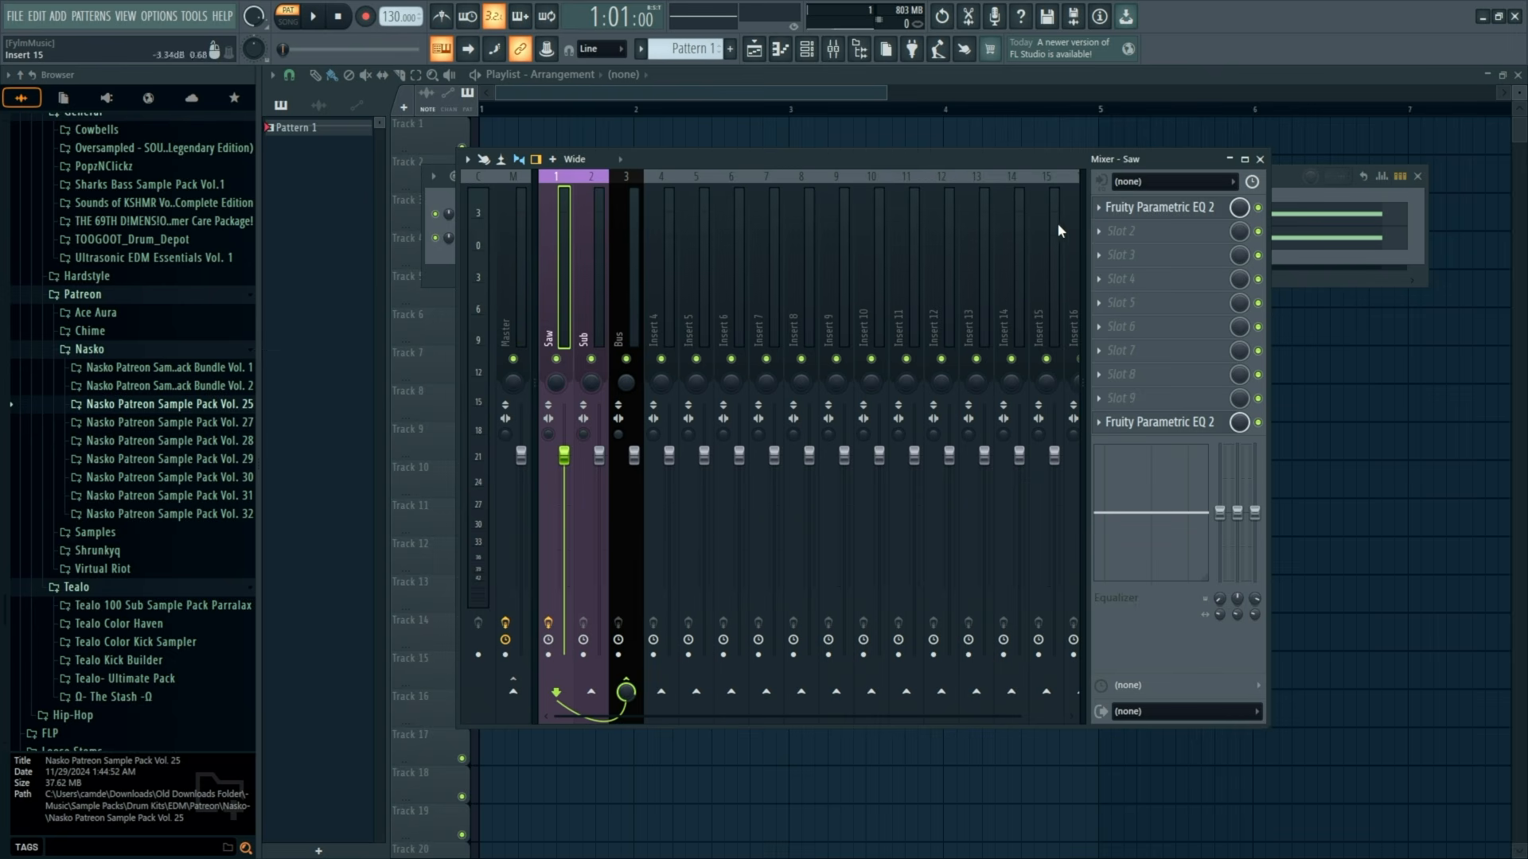
Add another Fruity Parametric EQ 2 to slot 2 of the Saw mixer track.
{"action": "left_click", "coordinate": [1125, 239]}
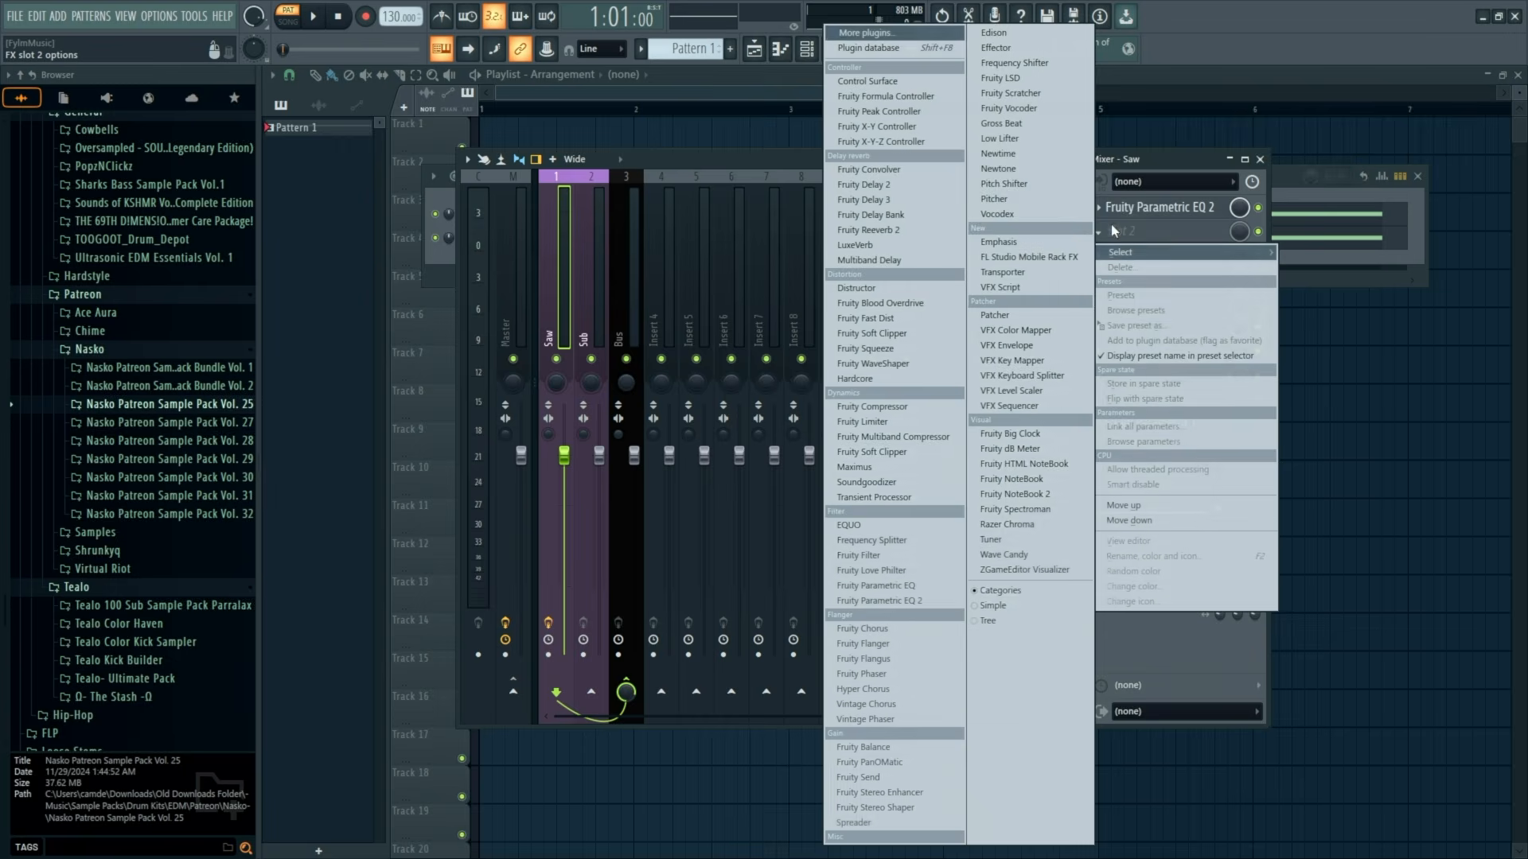
{"action": "left_click", "coordinate": [876, 32]}
{"action": "type", "text": "eq"}
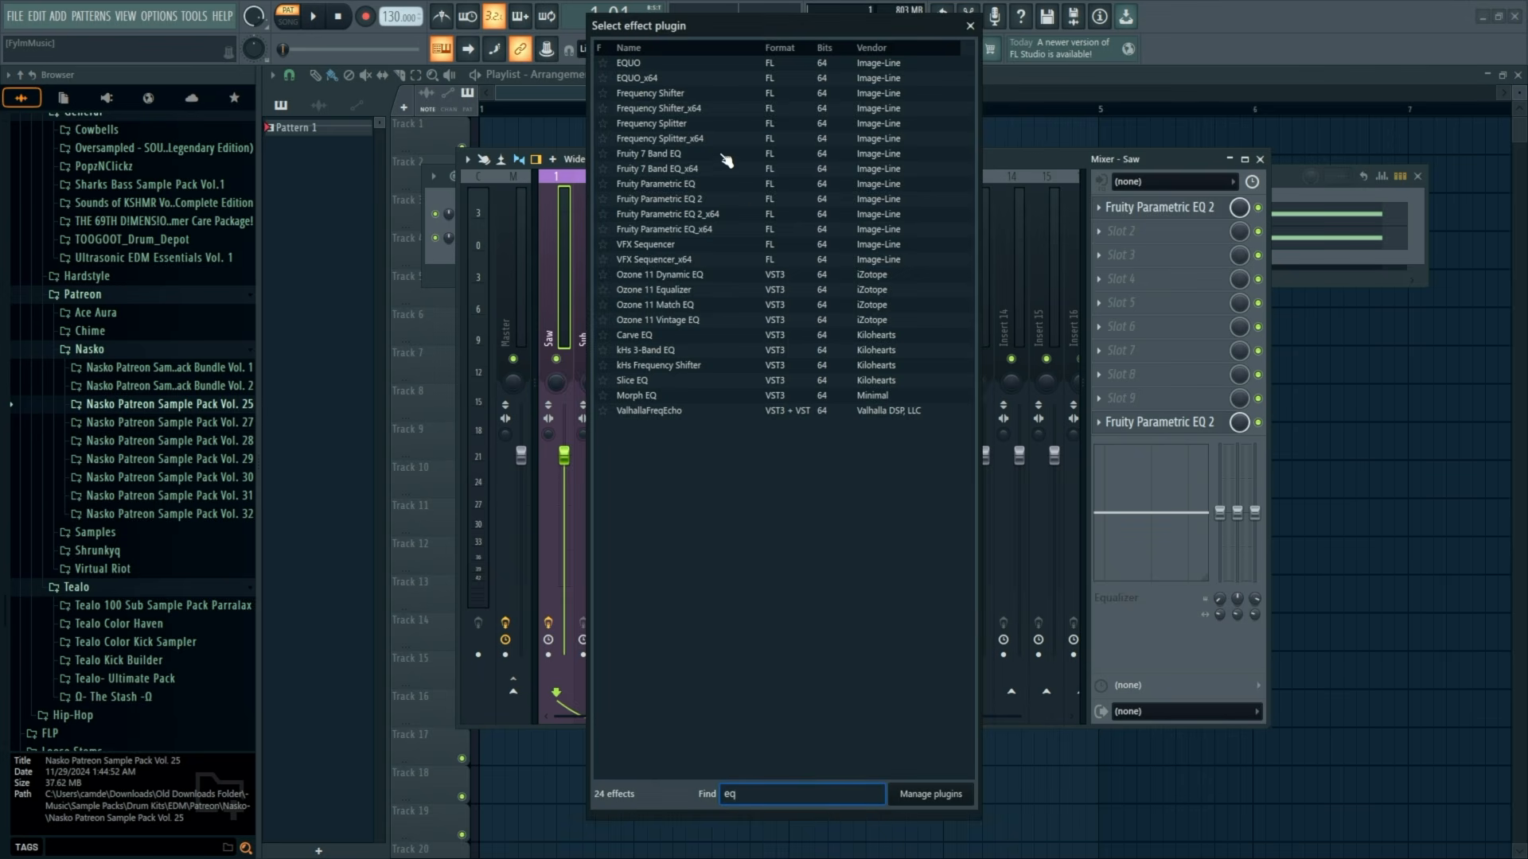
{"action": "double_click", "coordinate": [711, 201]}
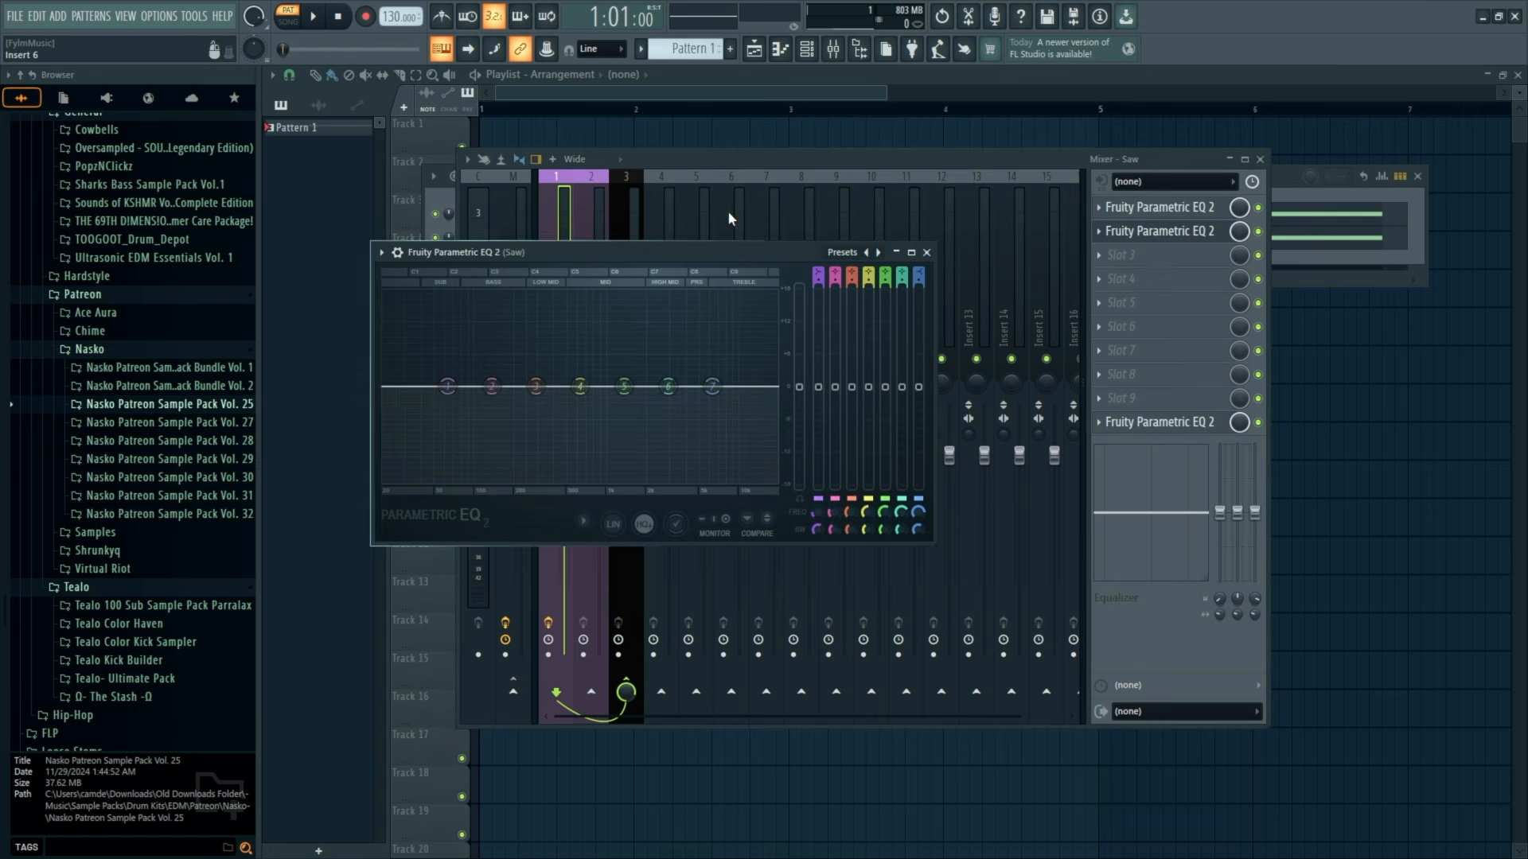
Shift band 1 of the slot 2 EQ slightly higher in frequency and create an automation clip for its level.
{"action": "mouse_move", "coordinate": [446, 398]}
{"action": "left_mouse_down"}
{"action": "mouse_move", "coordinate": [450, 344]}
{"action": "mouse_move", "coordinate": [463, 388]}
{"action": "mouse_move", "coordinate": [477, 357]}
{"action": "mouse_move", "coordinate": [470, 327]}
{"action": "mouse_move", "coordinate": [464, 387]}
{"action": "left_mouse_up"}
{"action": "left_click", "coordinate": [479, 223]}
{"action": "left_click", "coordinate": [1262, 160]}
{"action": "right_click", "coordinate": [828, 397]}
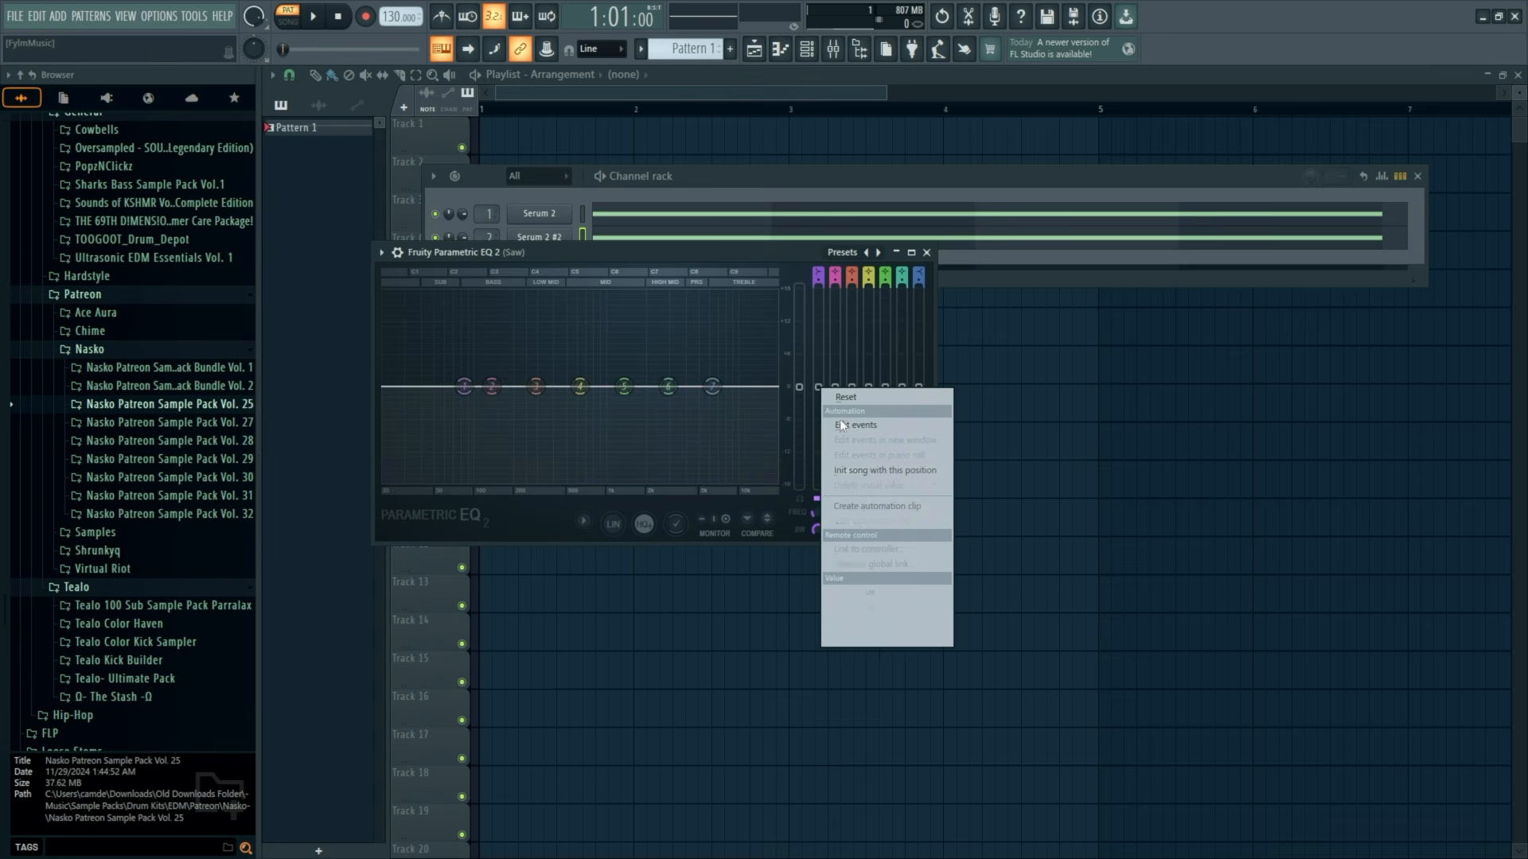
{"action": "left_click", "coordinate": [879, 507]}
{"action": "left_click", "coordinate": [927, 253]}
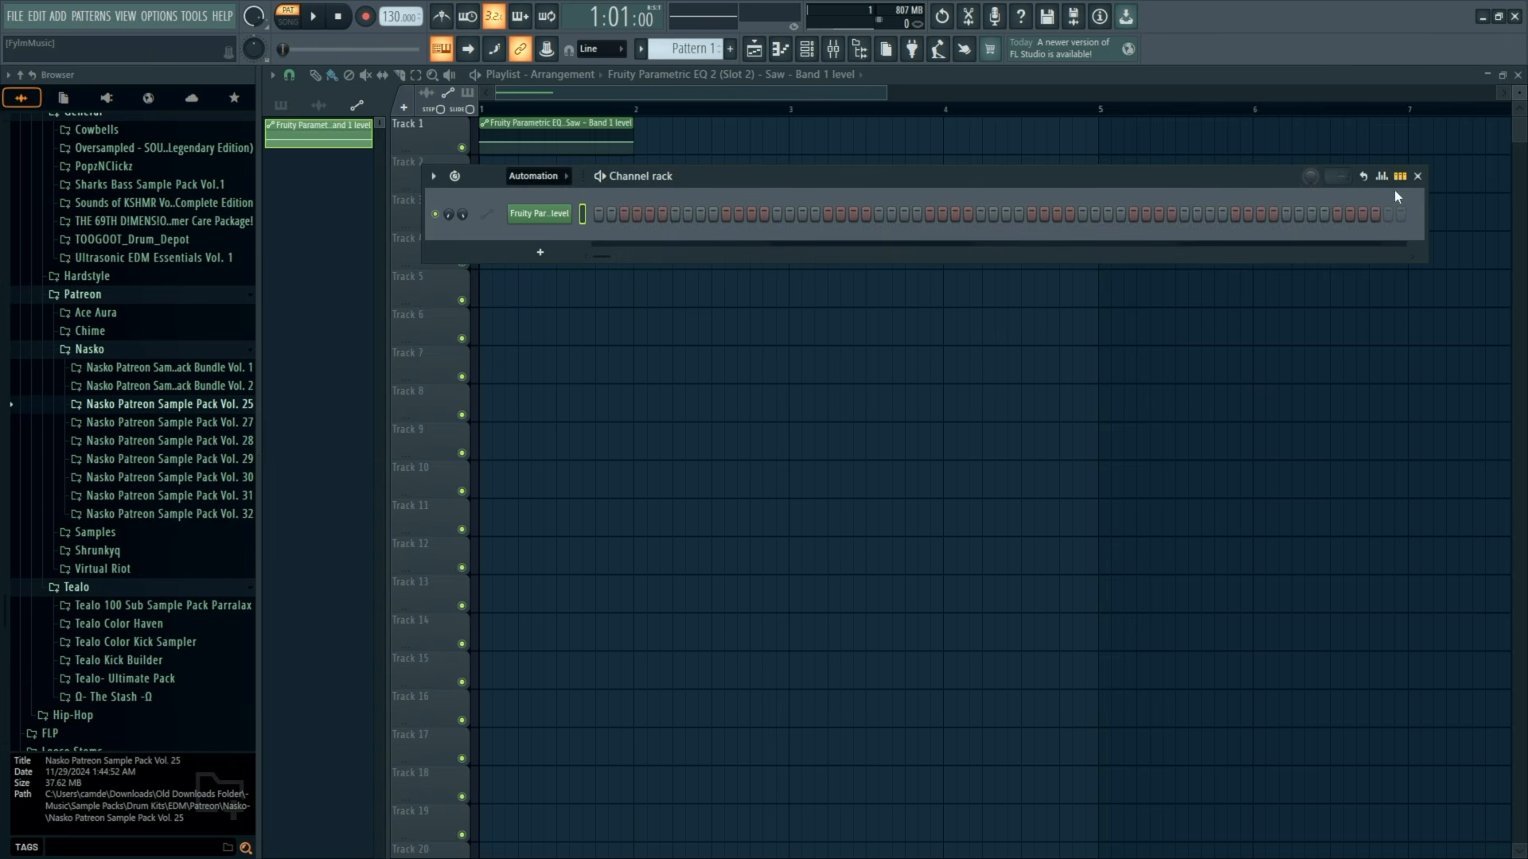
Place Pattern 1 at the start of Track 2 in the playlist.
{"action": "left_click", "coordinate": [1419, 177]}
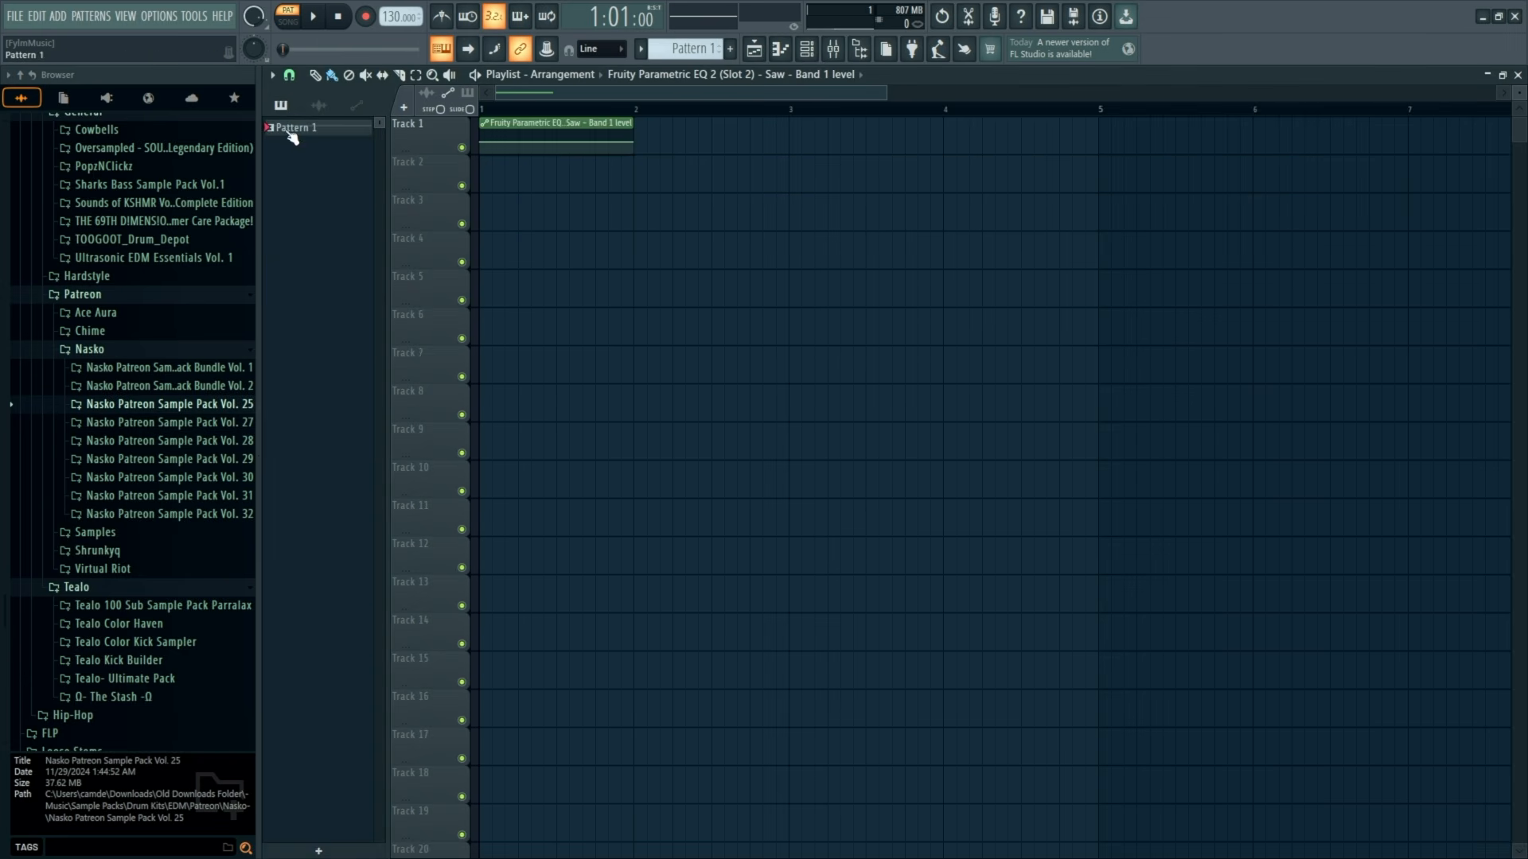
{"action": "left_click_drag", "start_coordinate": [312, 135], "coordinate": [576, 174]}
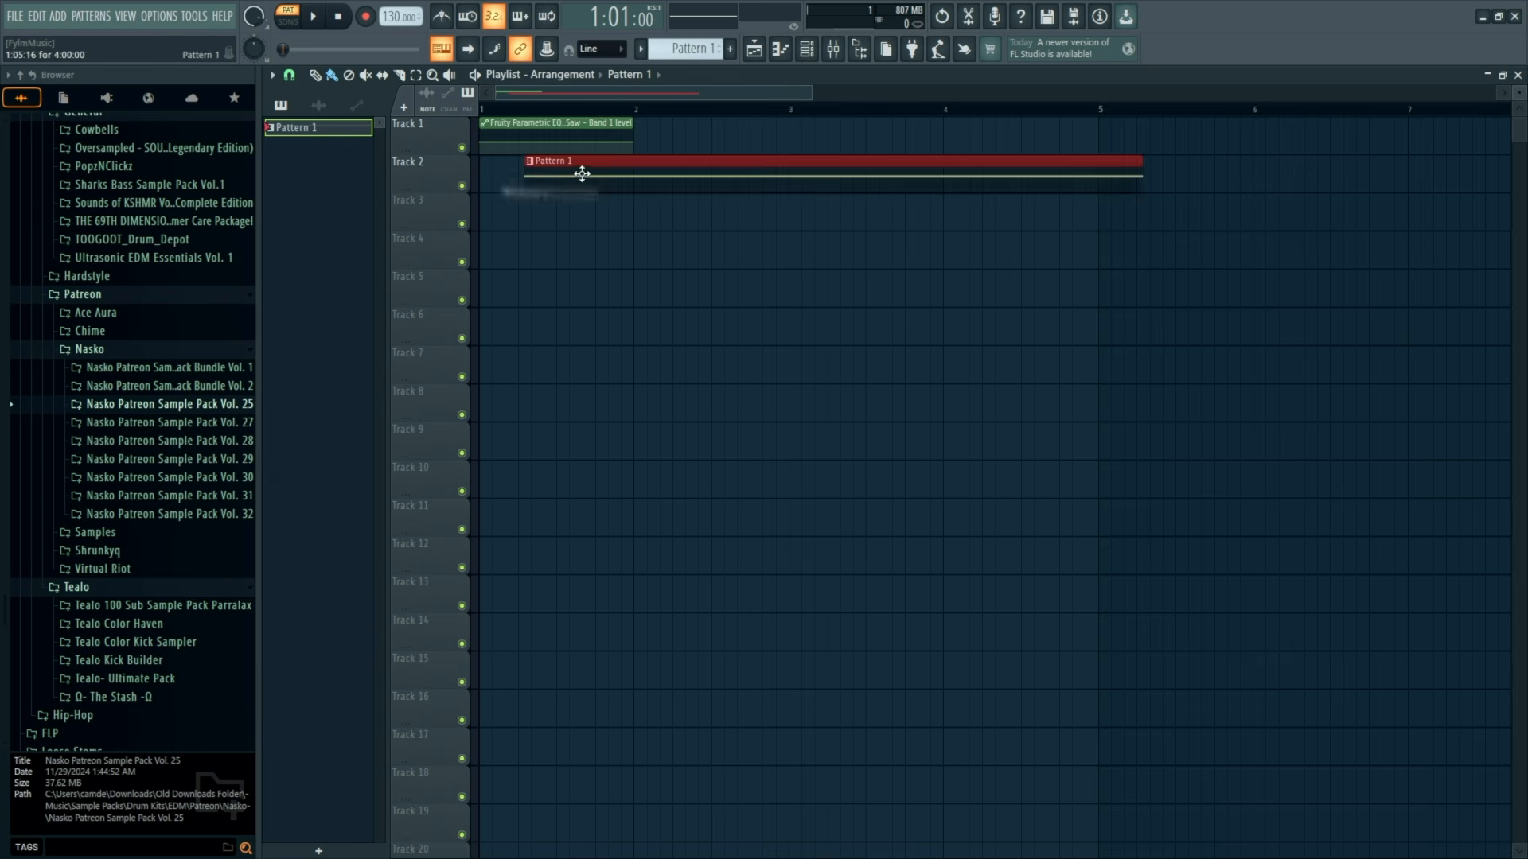
{"action": "scroll", "coordinate": [486, 171], "scroll_direction": "up", "scroll_amount": 2}
Move the band 1 level automation clip to Track 3 and shape it as a steep rise with a gentle fall lasting one beat.
{"action": "left_click_drag", "start_coordinate": [513, 133], "coordinate": [513, 209]}
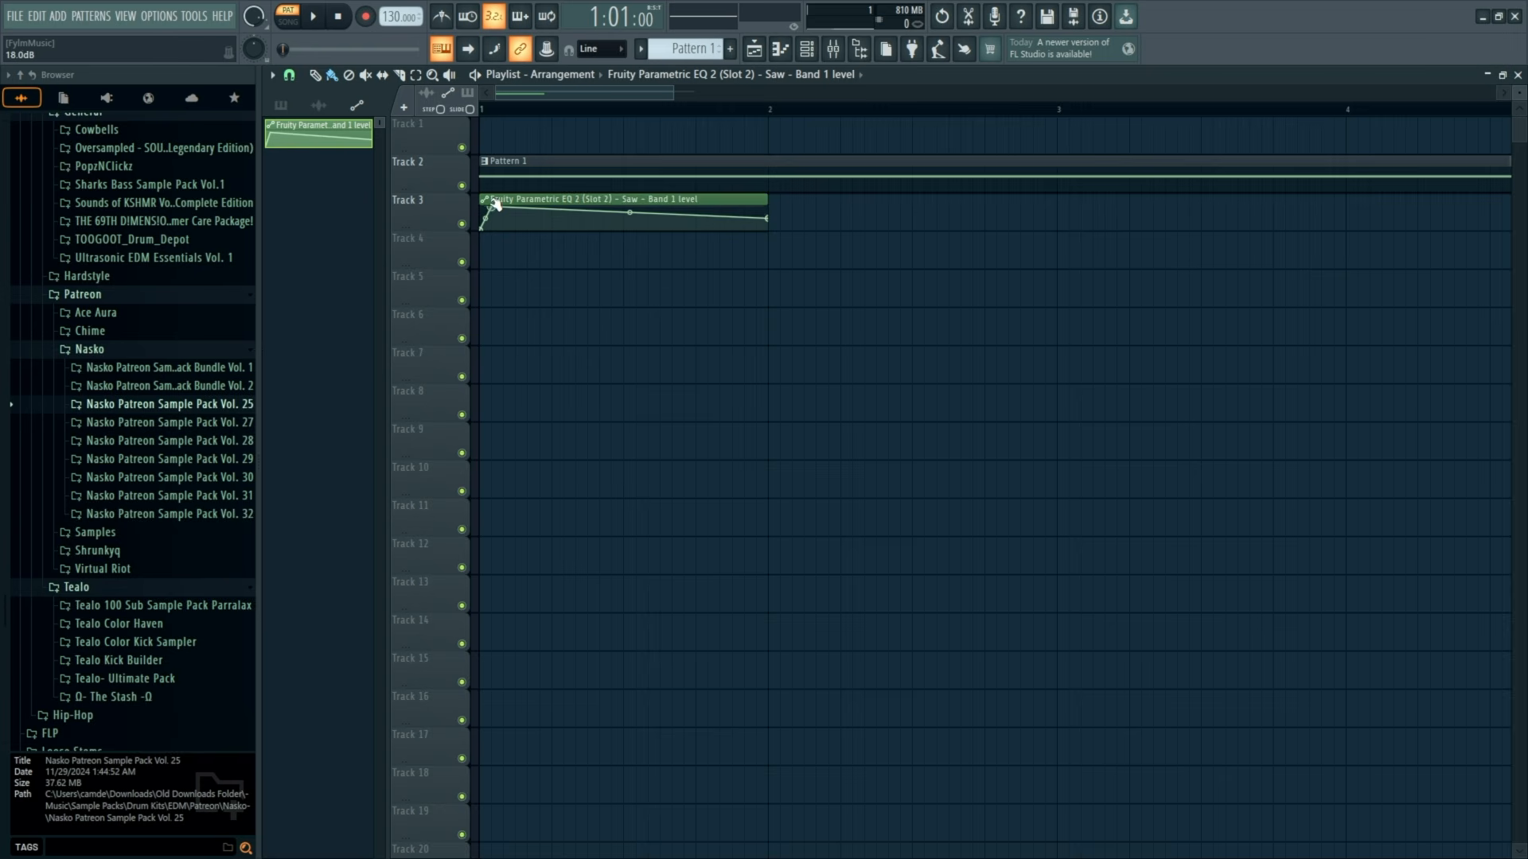
{"action": "right_click", "coordinate": [768, 220]}
{"action": "left_click", "coordinate": [800, 242]}
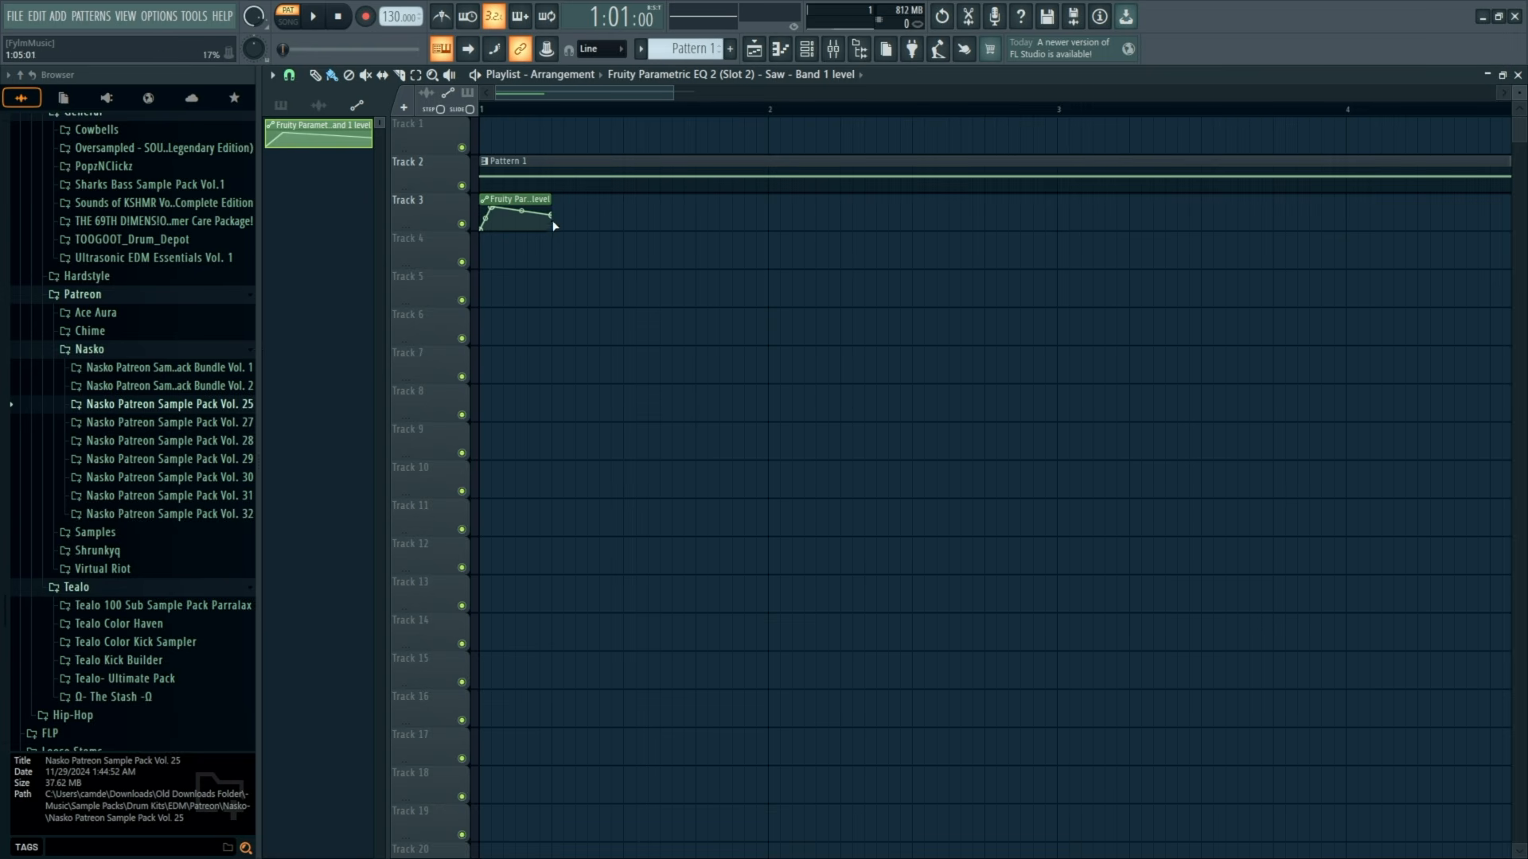
Repeat the one-beat automation clip along Track 3 to the end of Pattern 1, and play the arrangement.
{"action": "key", "text": "ctrl+b"}
{"action": "key", "text": "ctrl+b"}
{"action": "key", "text": "ctrl+b"}
{"action": "key", "text": "ctrl+b"}
{"action": "key", "text": "ctrl+b"}
{"action": "key", "text": "ctrl+b"}
{"action": "key", "text": "ctrl+b"}
{"action": "key", "text": "ctrl+b"}
{"action": "key", "text": "ctrl+b"}
{"action": "key", "text": "ctrl+b"}
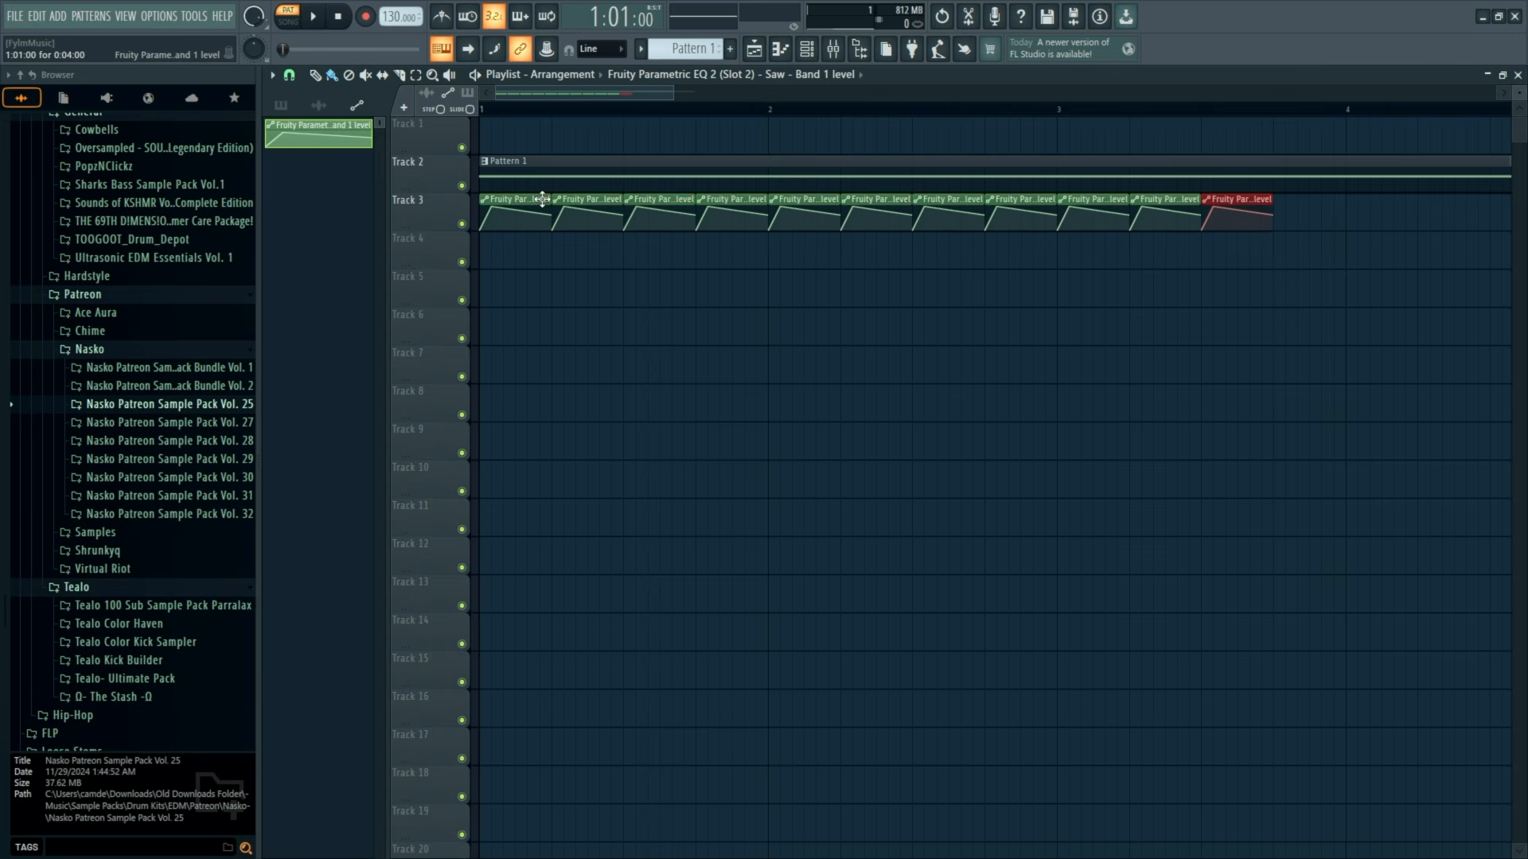
{"action": "scroll", "coordinate": [685, 228], "scroll_direction": "down", "scroll_amount": 3}
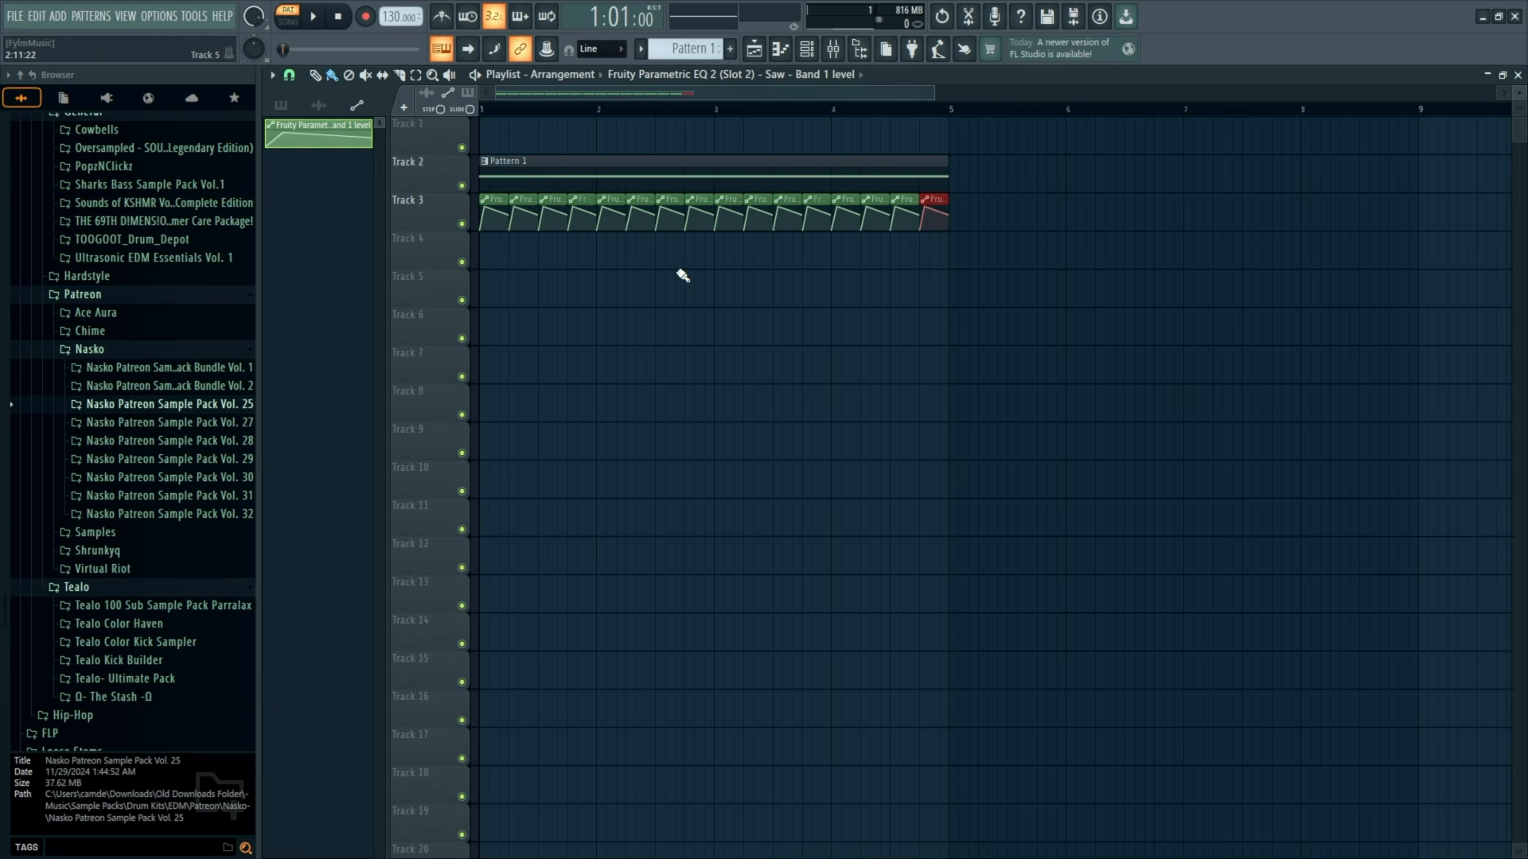
{"action": "key", "text": "space"}
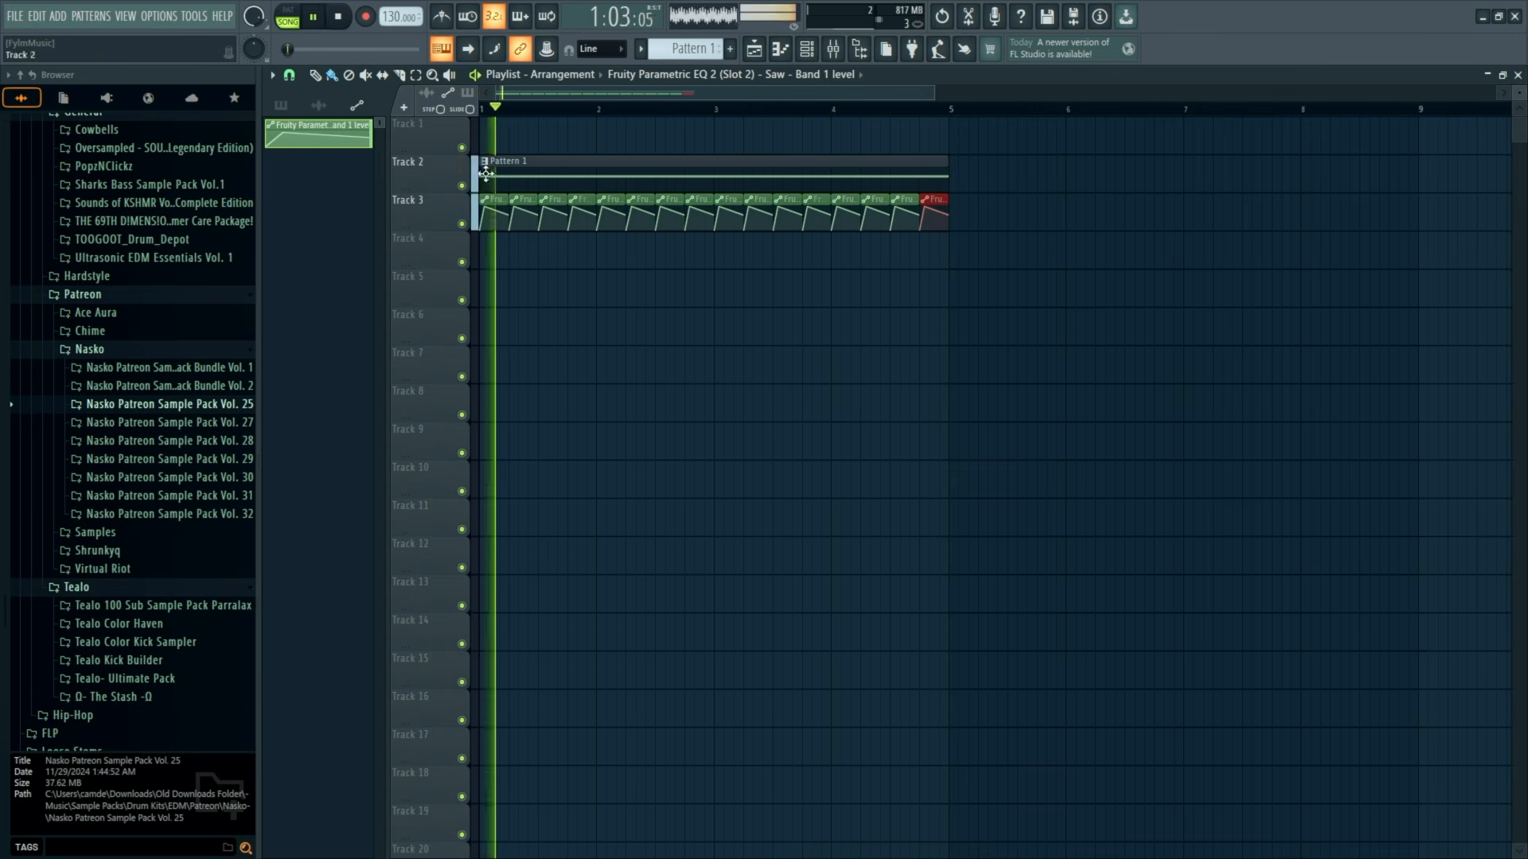
{"action": "key", "text": "space"}
Try raising the Sub mixer track's volume to 125% during playback.
{"action": "left_click", "coordinate": [841, 54]}
{"action": "left_click", "coordinate": [1134, 255]}
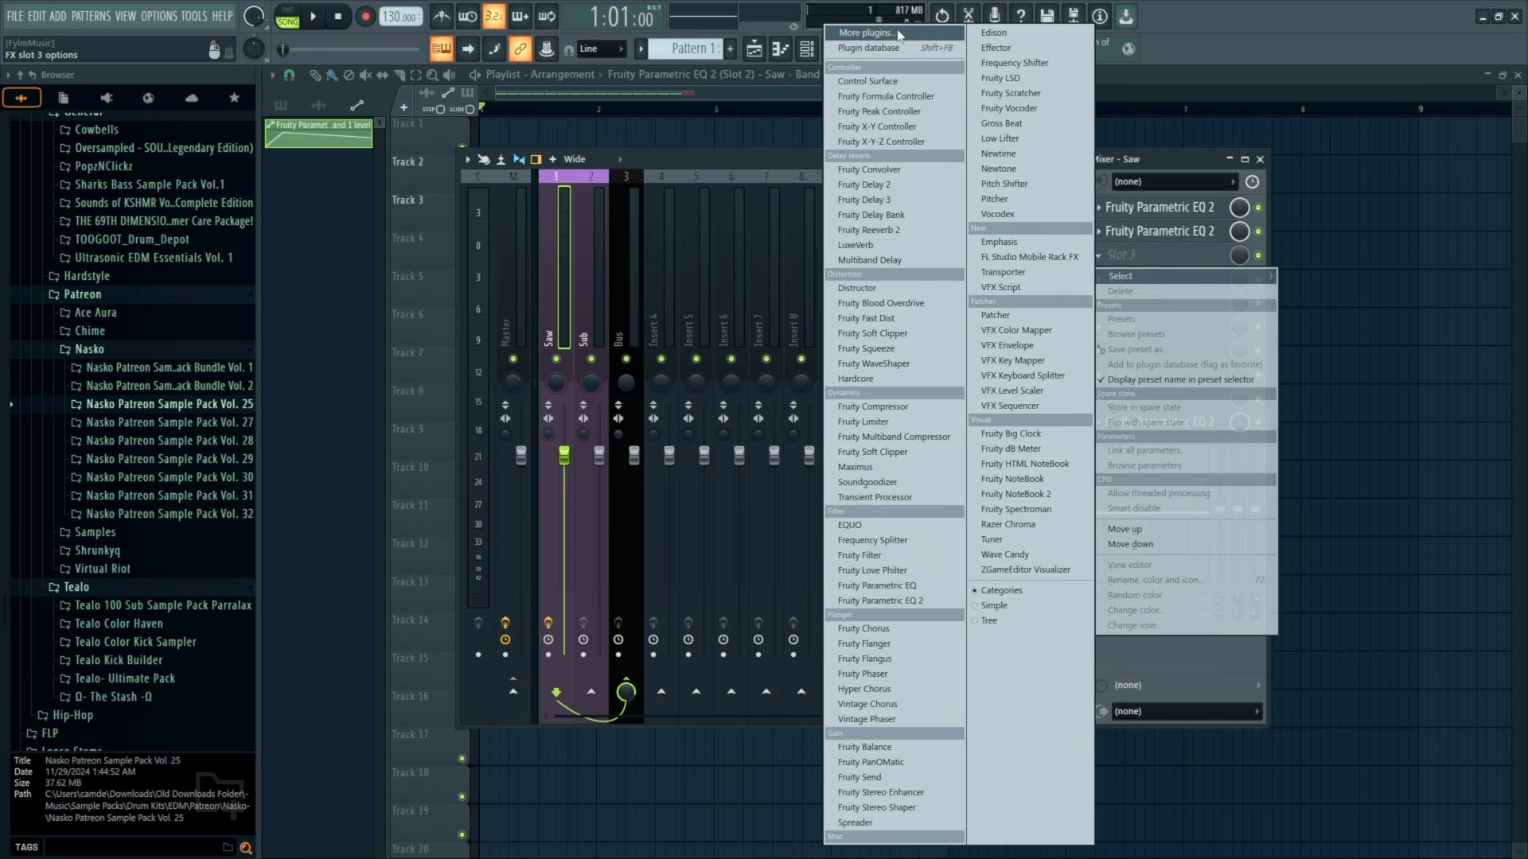
{"action": "key", "text": "Escape"}
{"action": "key", "text": "space"}
{"action": "left_click_drag", "start_coordinate": [598, 454], "coordinate": [598, 404]}
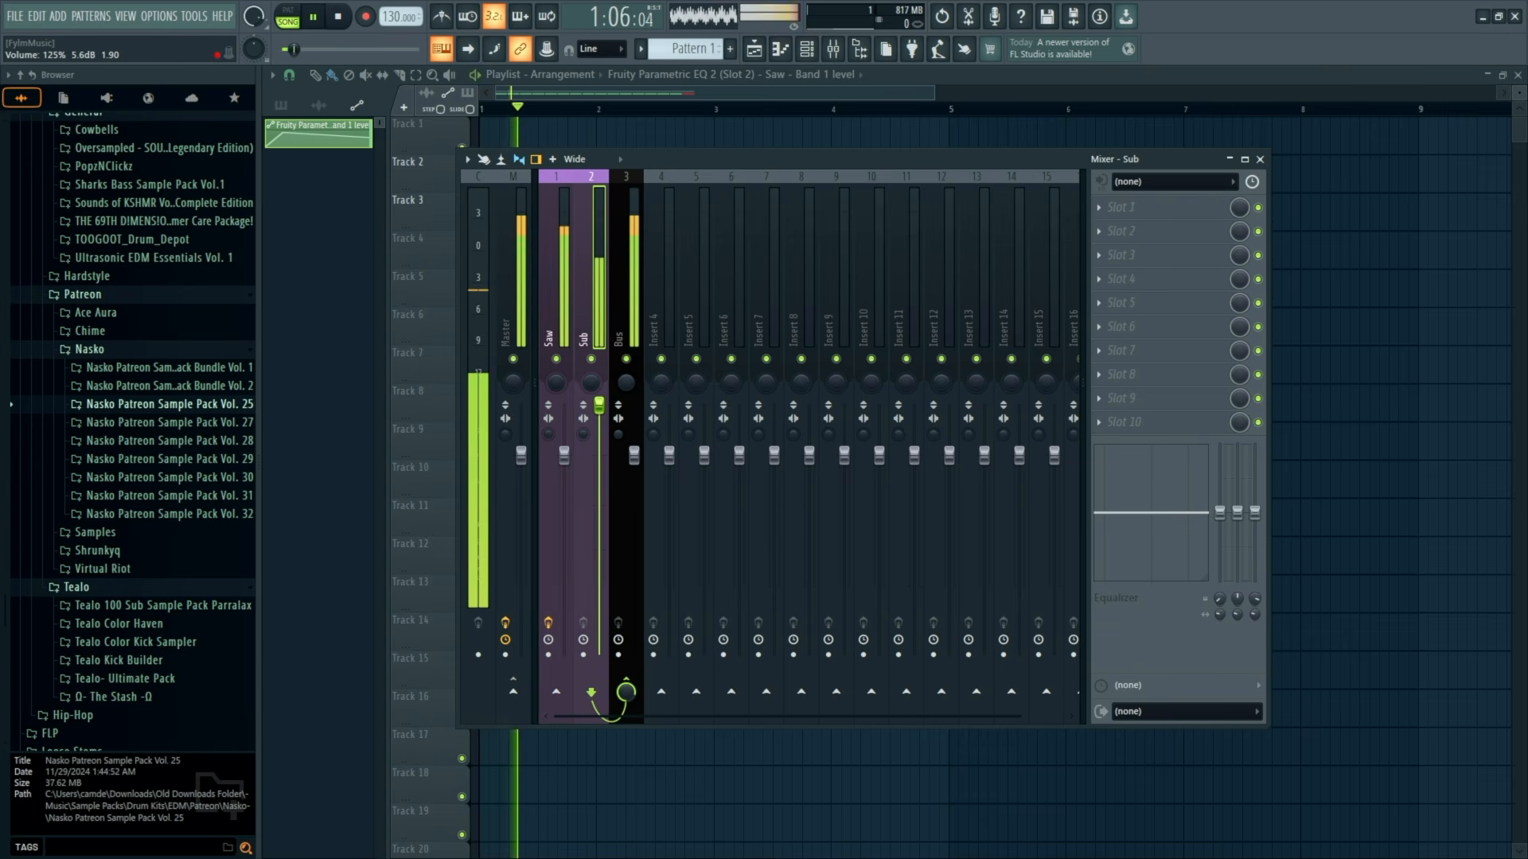
{"action": "key", "text": "space"}
Add the kHs Distortion effect to slot 3 of the Saw mixer track.
{"action": "left_click", "coordinate": [545, 194]}
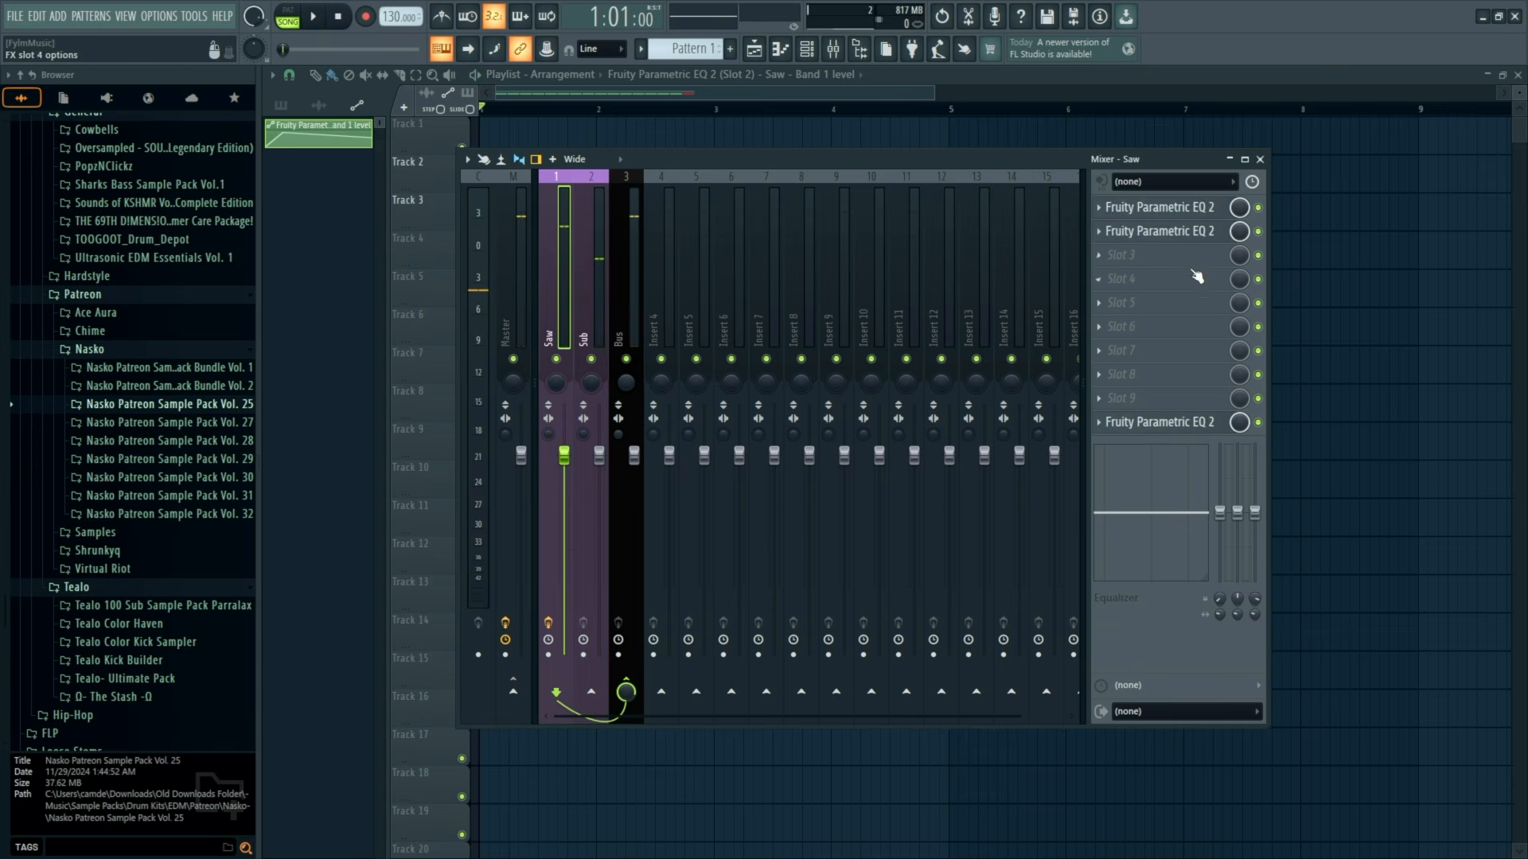
{"action": "left_click", "coordinate": [1138, 255]}
{"action": "left_click", "coordinate": [859, 33]}
{"action": "type", "text": "diu"}
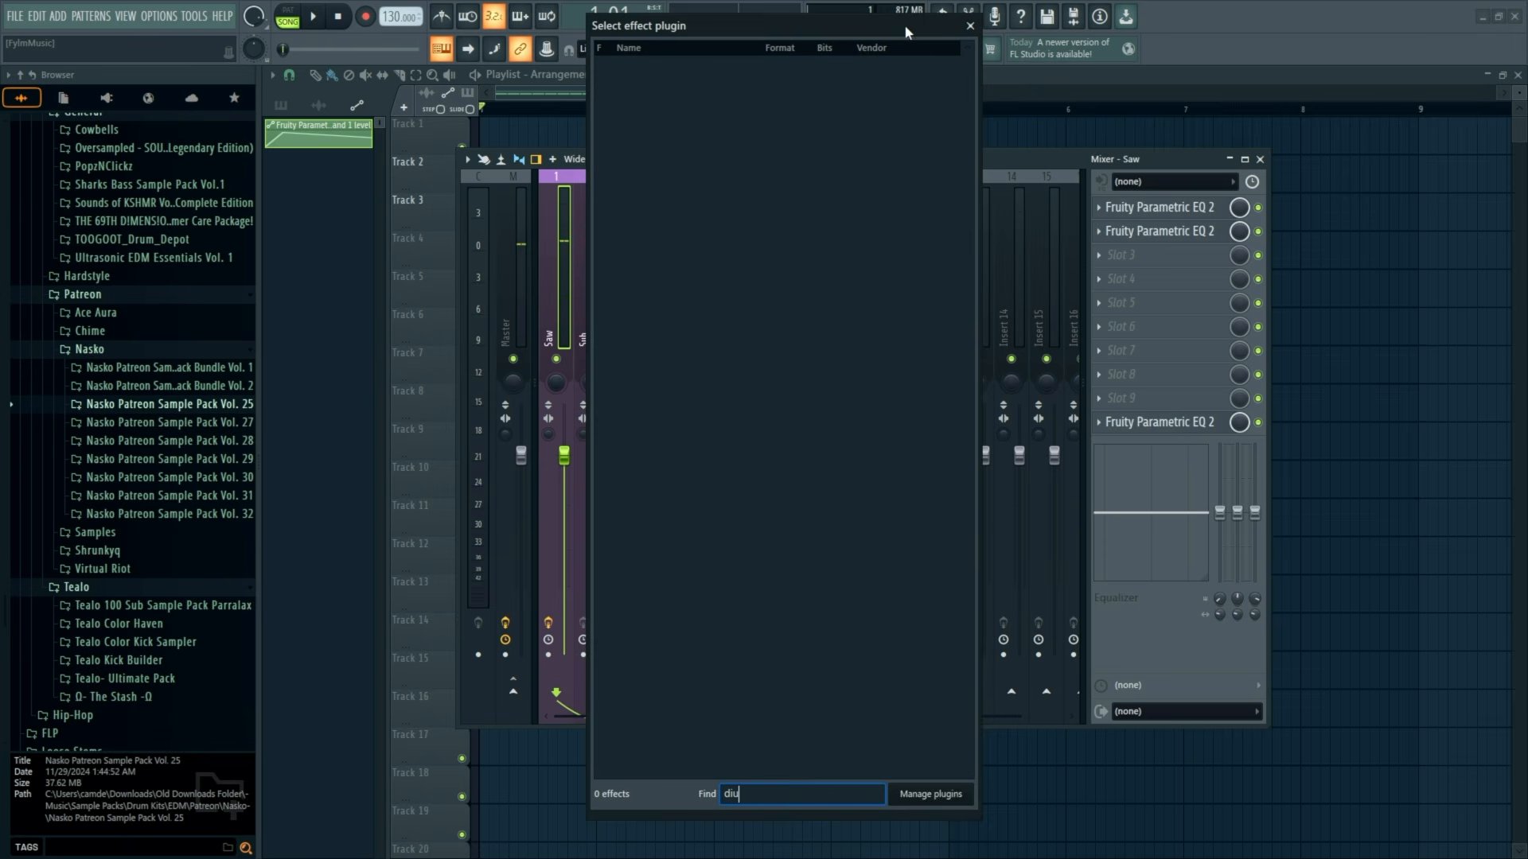
{"action": "key", "text": "BackSpace"}
{"action": "type", "text": "s"}
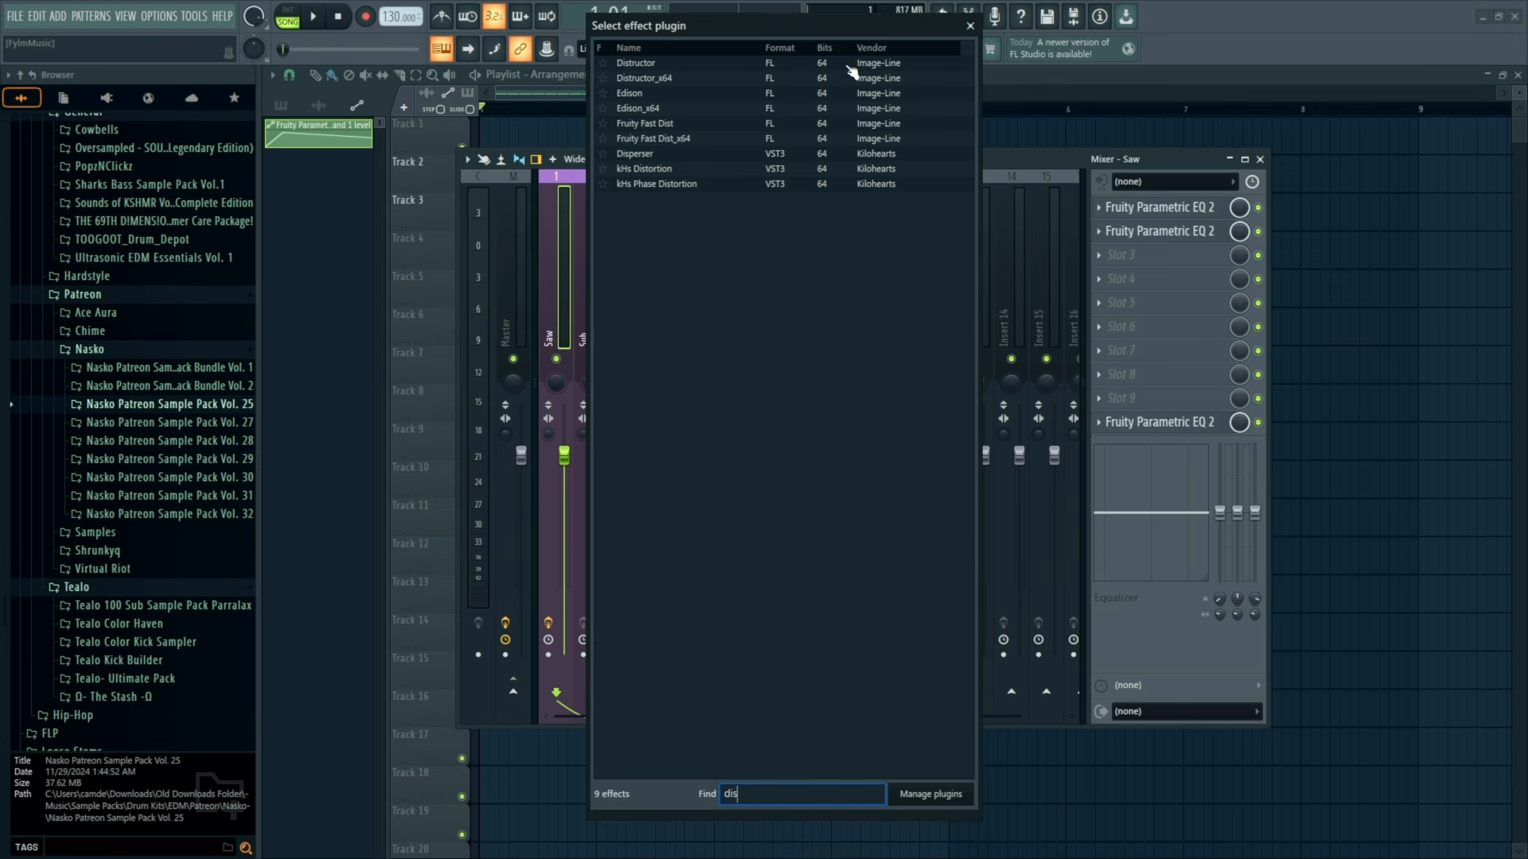
{"action": "double_click", "coordinate": [669, 170]}
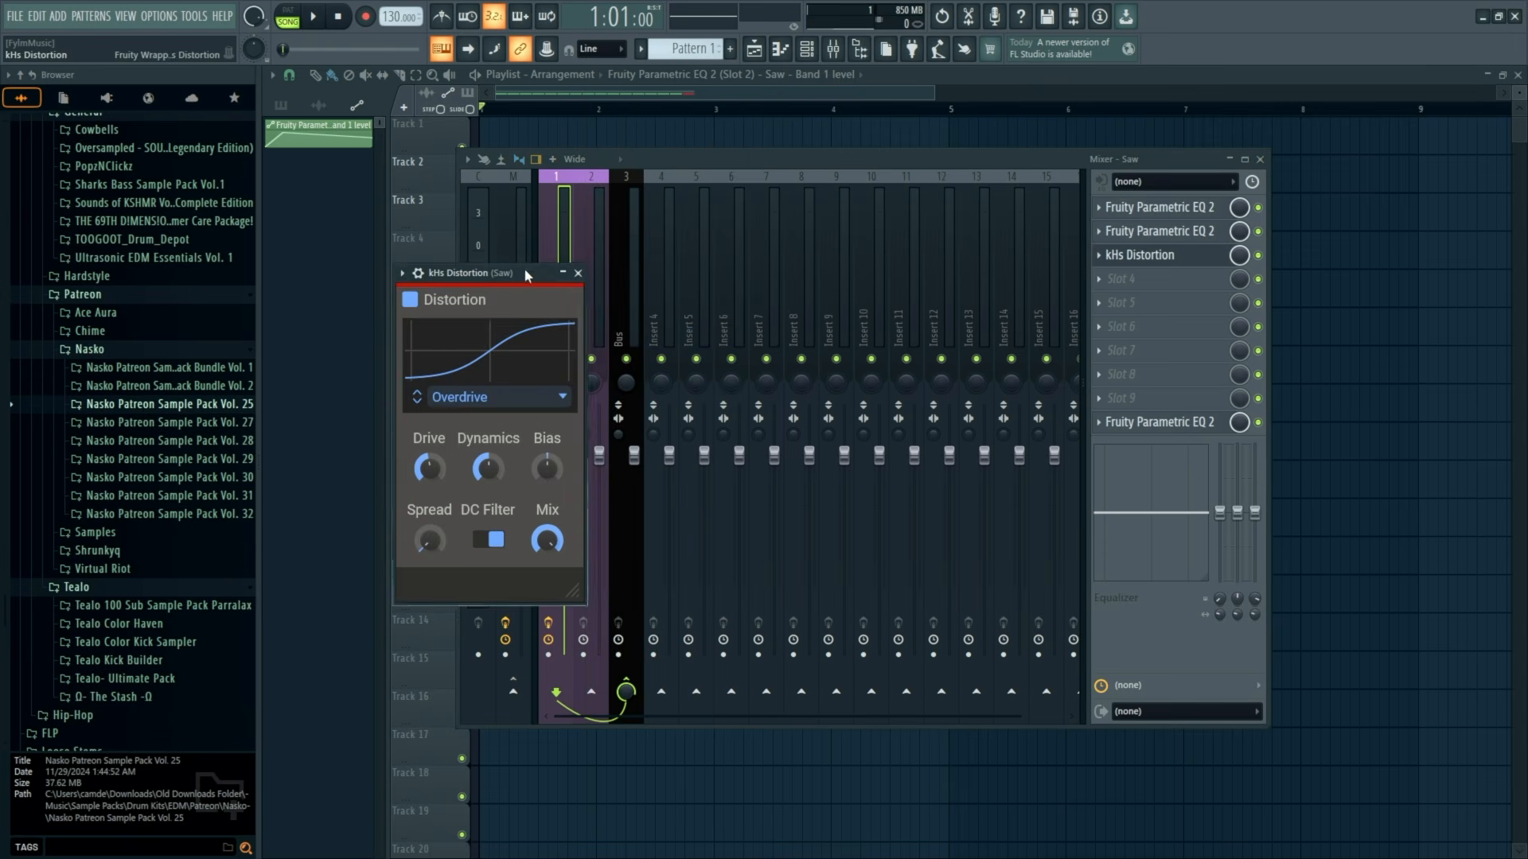
Raise the Drive of the Saw track's distortion to 20 dB in Overdrive mode during playback.
{"action": "left_click_drag", "start_coordinate": [523, 271], "coordinate": [554, 211]}
{"action": "key", "text": "space"}
{"action": "left_click_drag", "start_coordinate": [461, 404], "coordinate": [465, 318]}
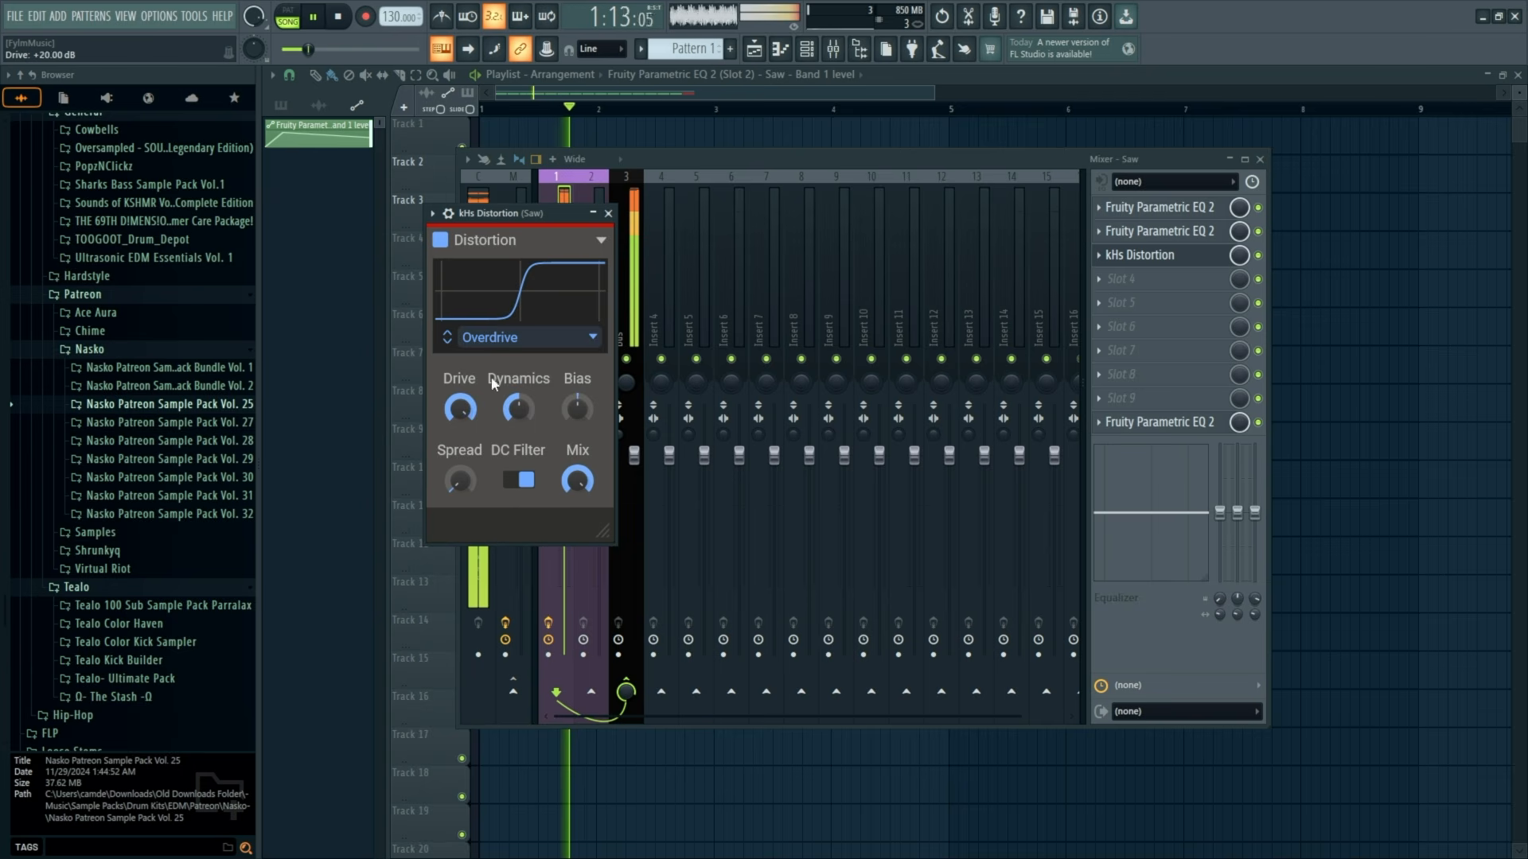
{"action": "left_click", "coordinate": [609, 214]}
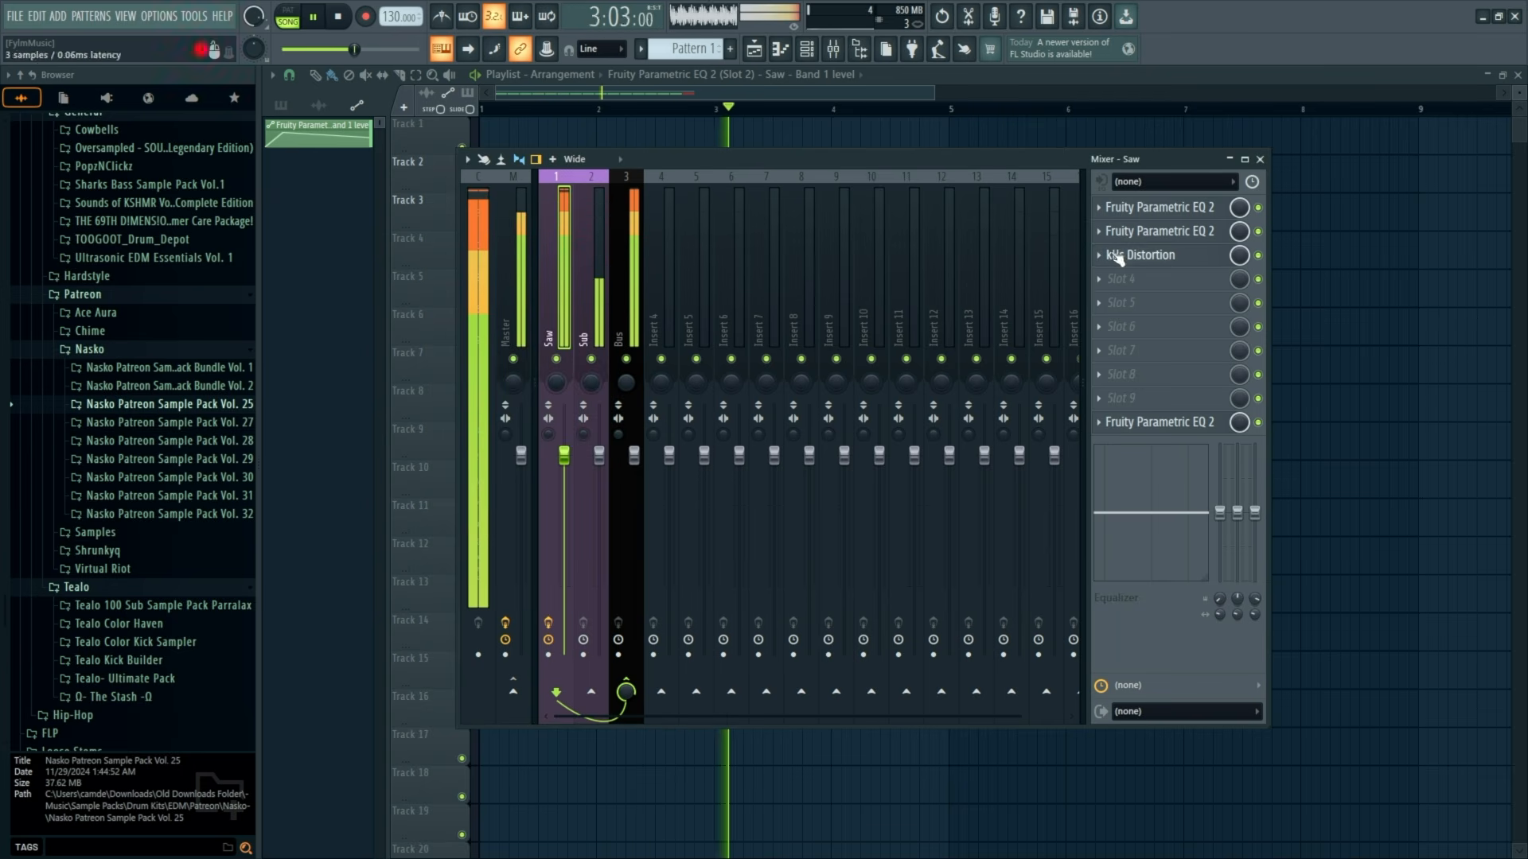
{"action": "key", "text": "space"}
Set the project tempo to 180 BPM and play the arrangement with the mixer moved below the clips.
{"action": "key", "text": "space"}
{"action": "left_click_drag", "start_coordinate": [752, 162], "coordinate": [846, 236]}
{"action": "key", "text": "space"}
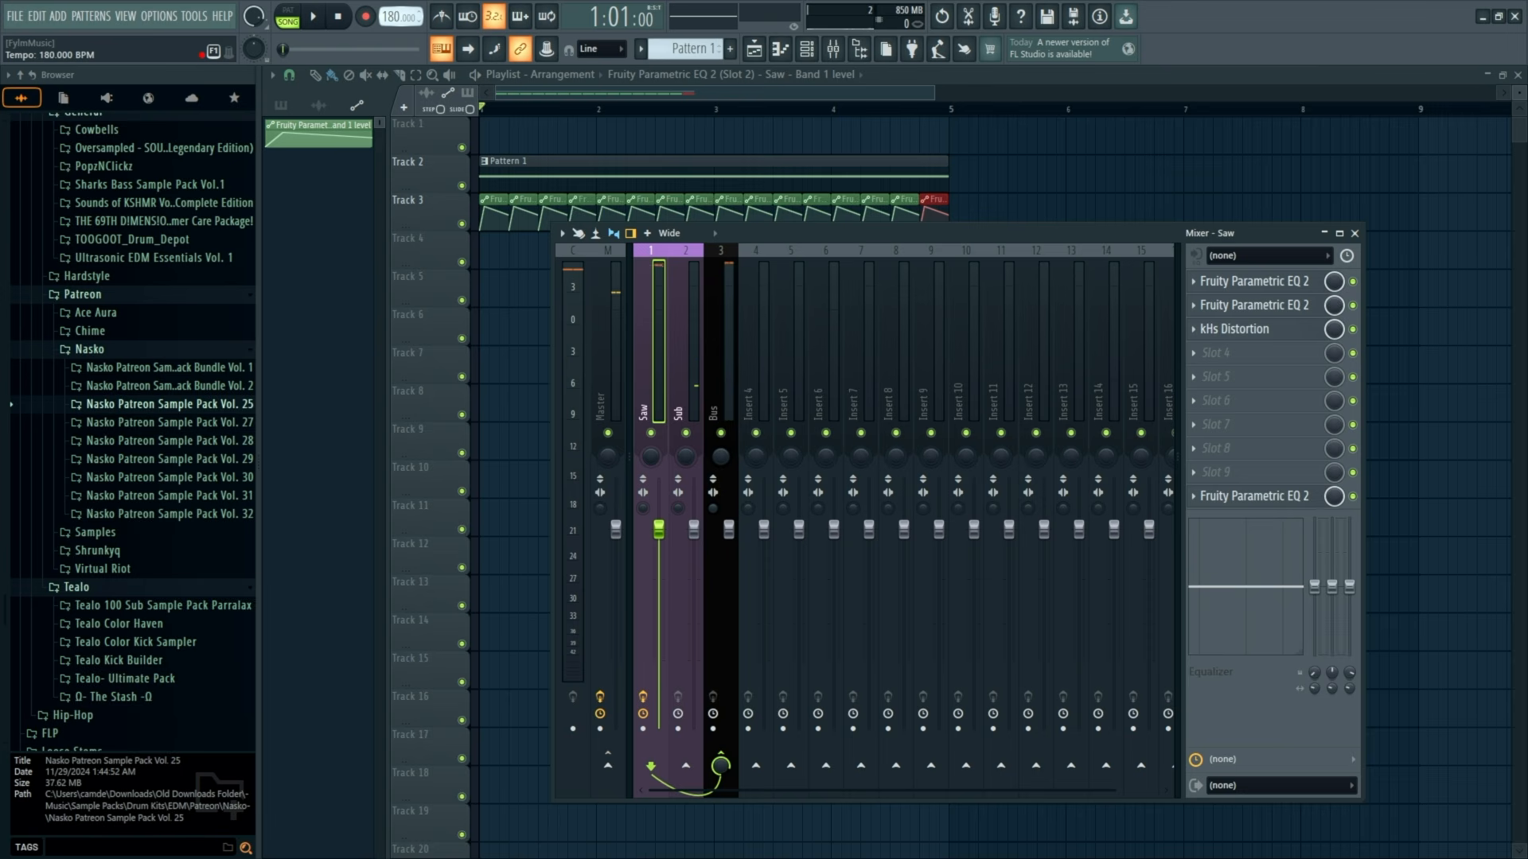
{"action": "key", "text": "space"}
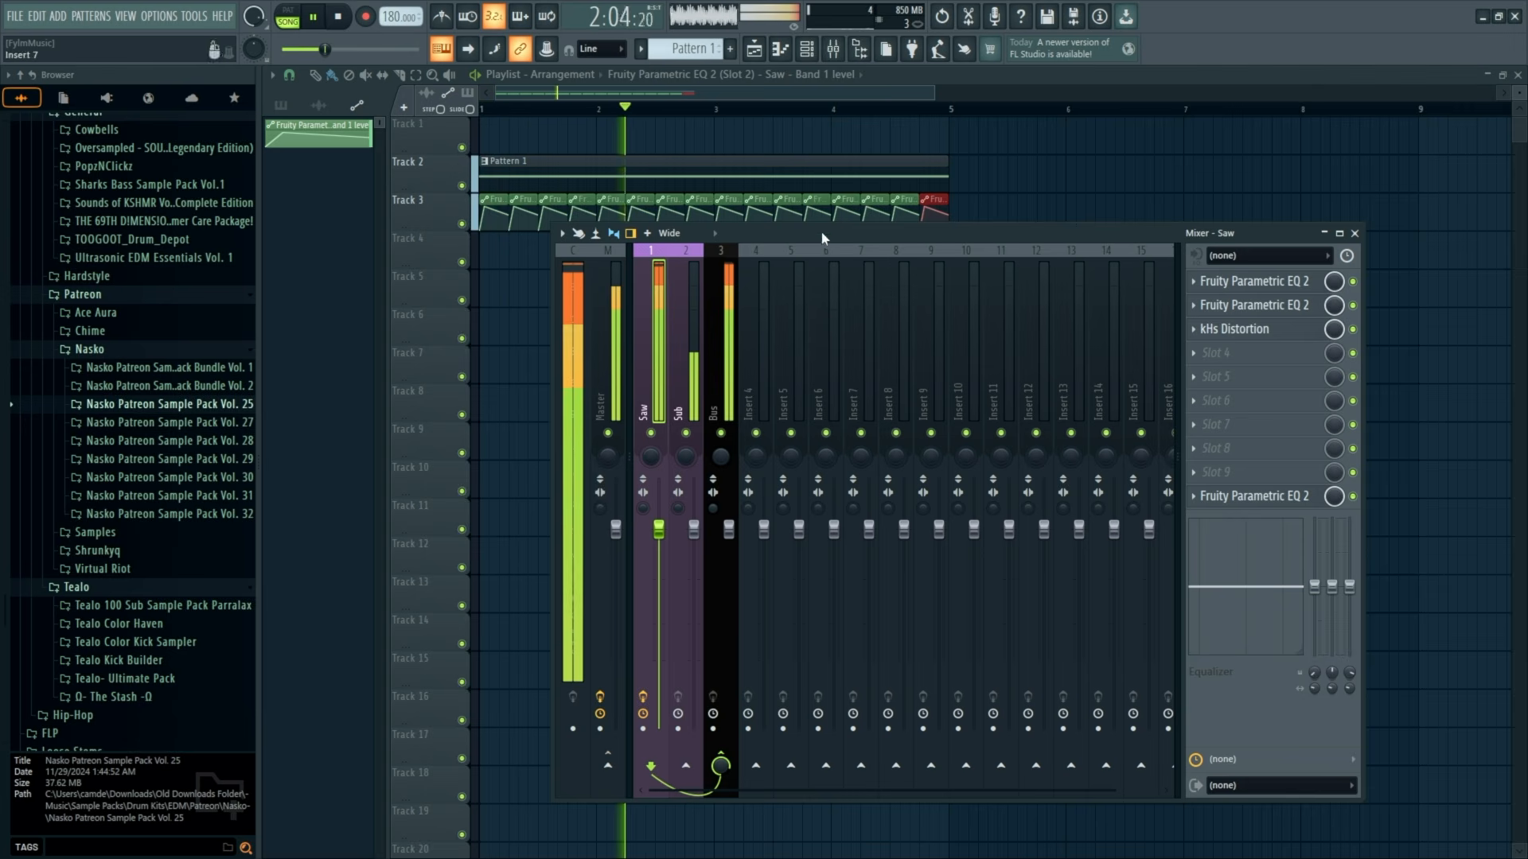
{"action": "key", "text": "space"}
Replace the last Track 3 automation clip before bar 3 with two half-length clips and play the arrangement.
{"action": "left_click", "coordinate": [1354, 233]}
{"action": "scroll", "coordinate": [701, 239], "scroll_direction": "up", "scroll_amount": 5}
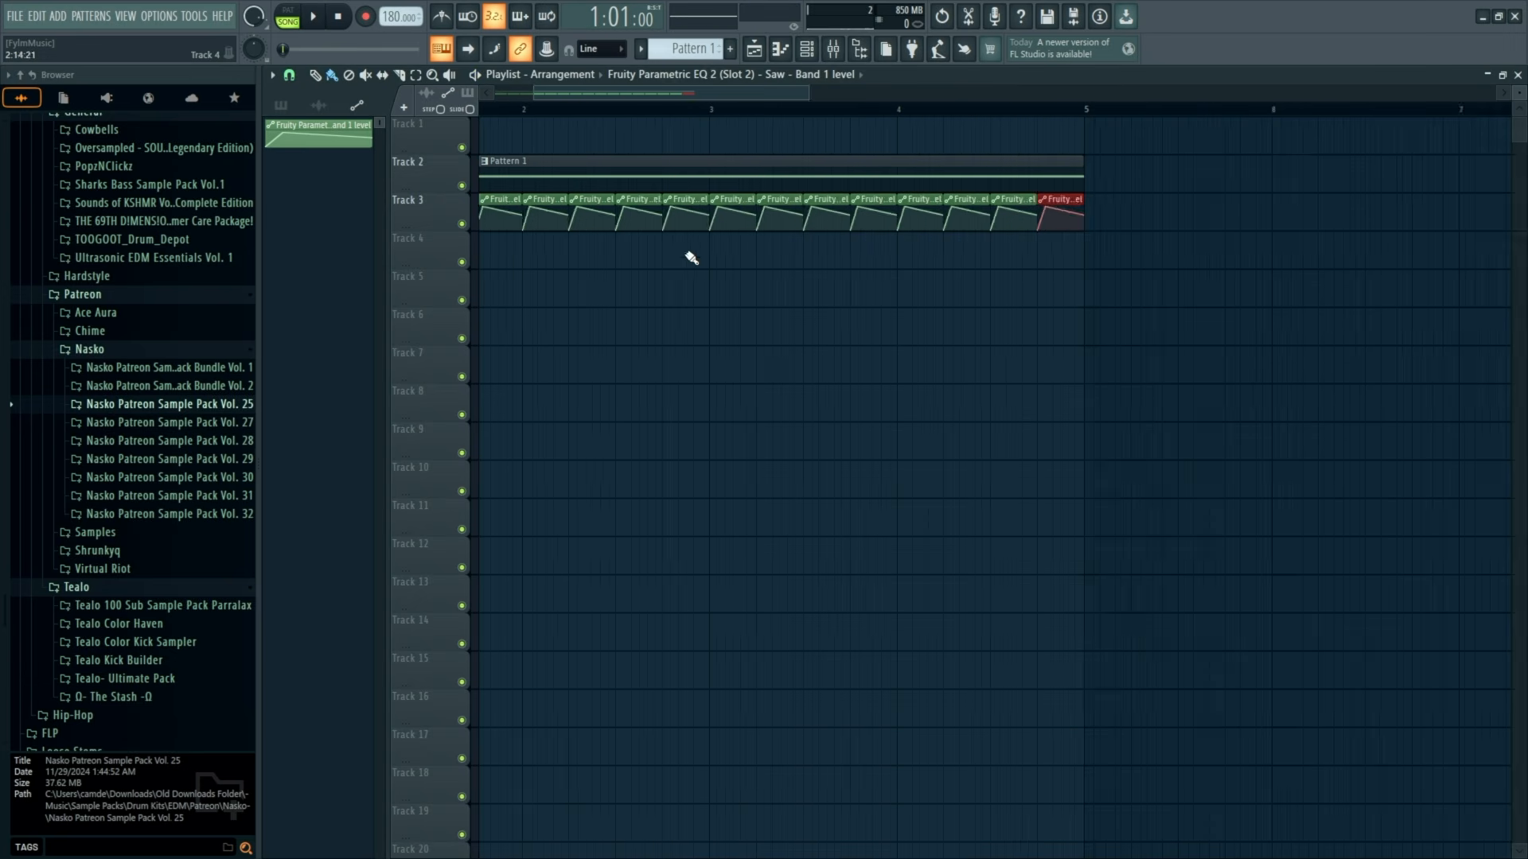
{"action": "left_click", "coordinate": [684, 223]}
{"action": "key", "text": "space"}
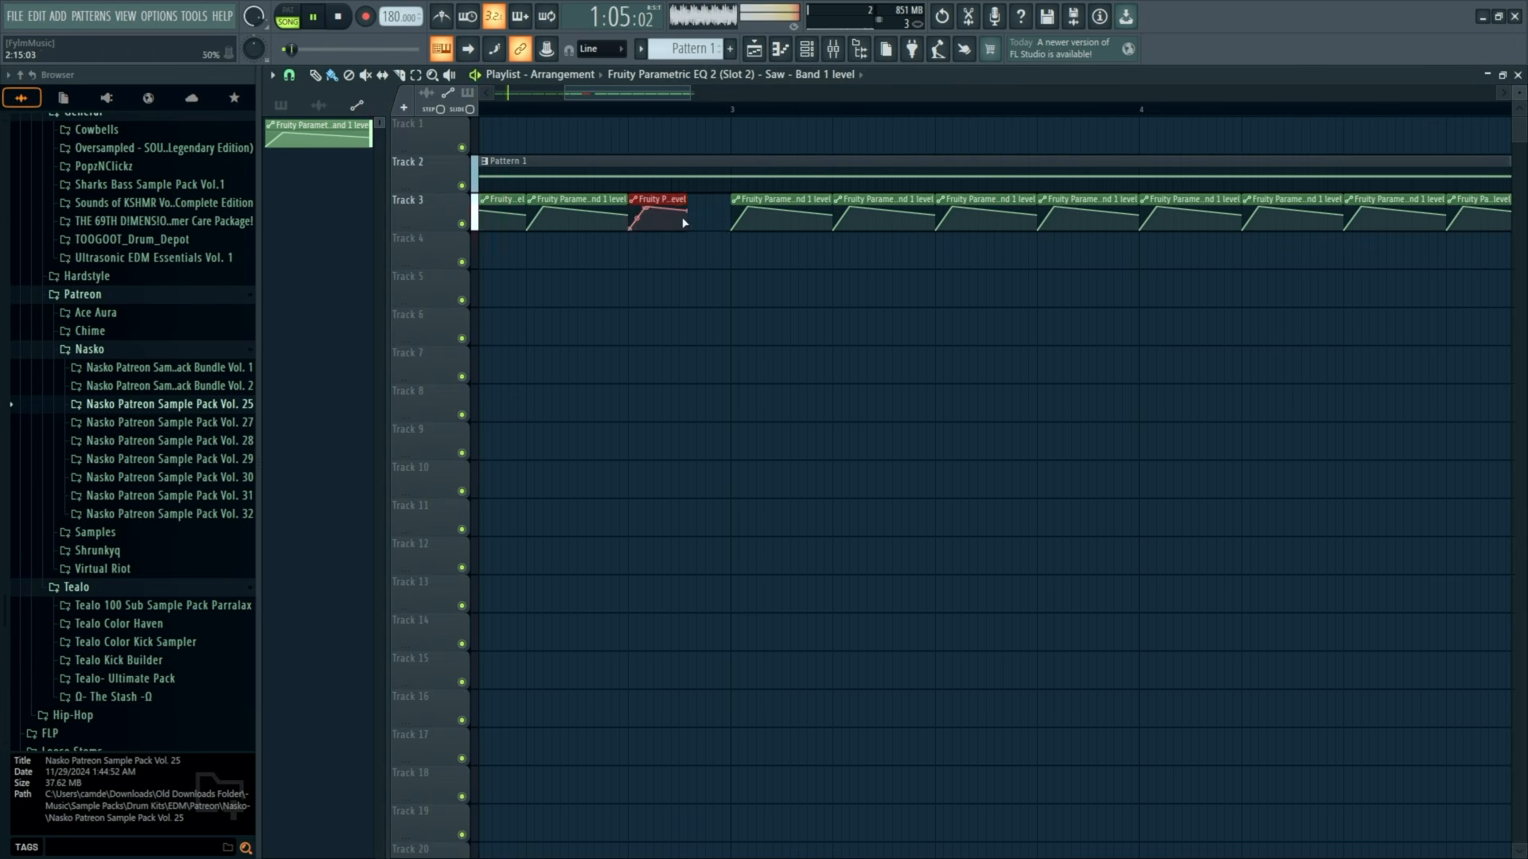
{"action": "scroll", "coordinate": [691, 215], "scroll_direction": "down", "scroll_amount": 6}
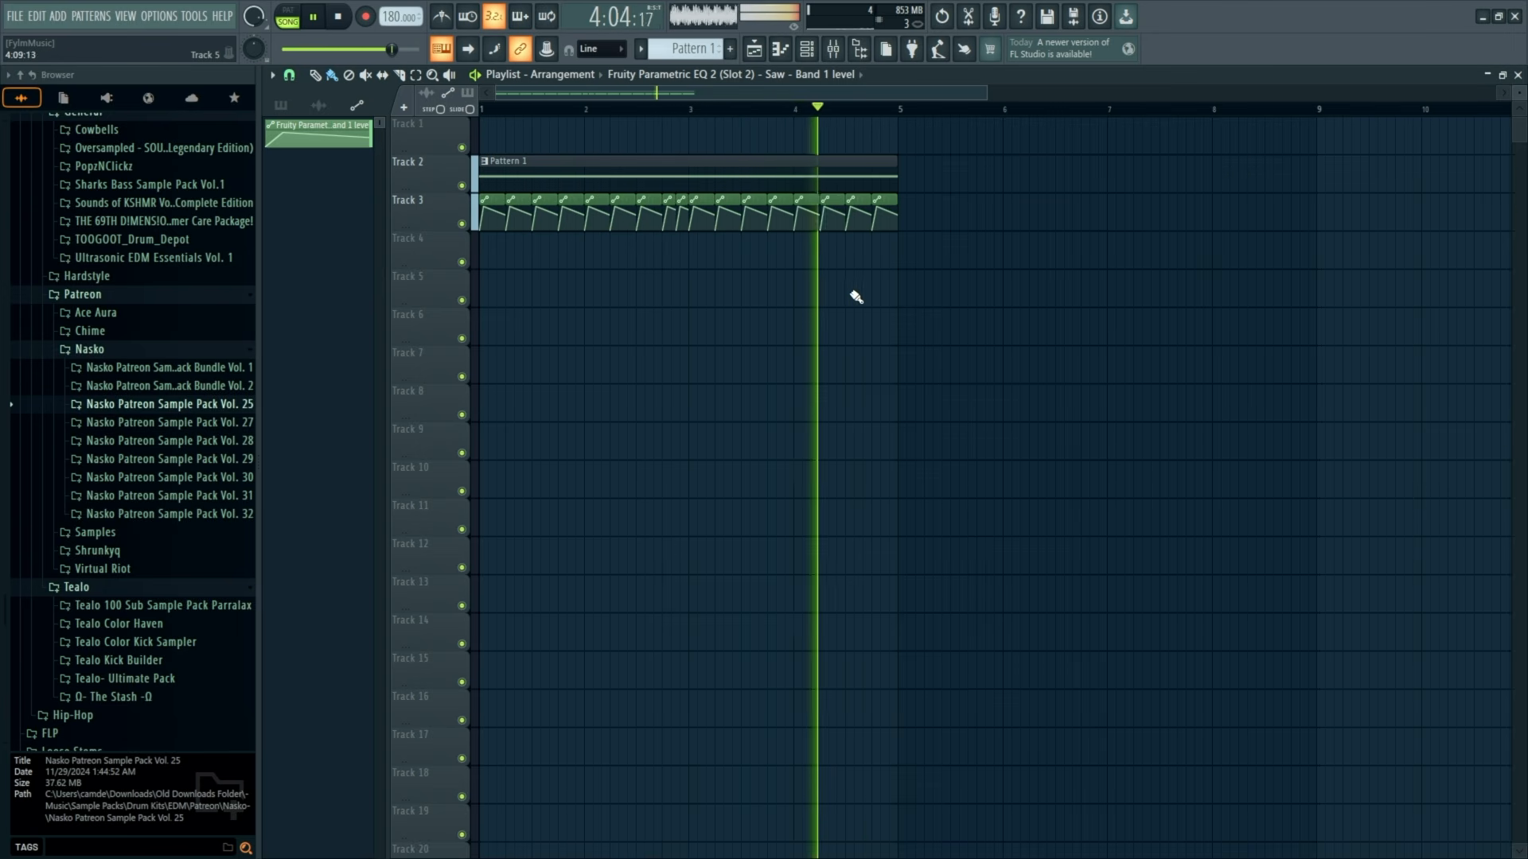
{"action": "key", "text": "space"}
Set the sub oscillator's octave to -2 in both the Saw and Sub Serum 2 instruments and play the arrangement.
{"action": "key", "text": "F9"}
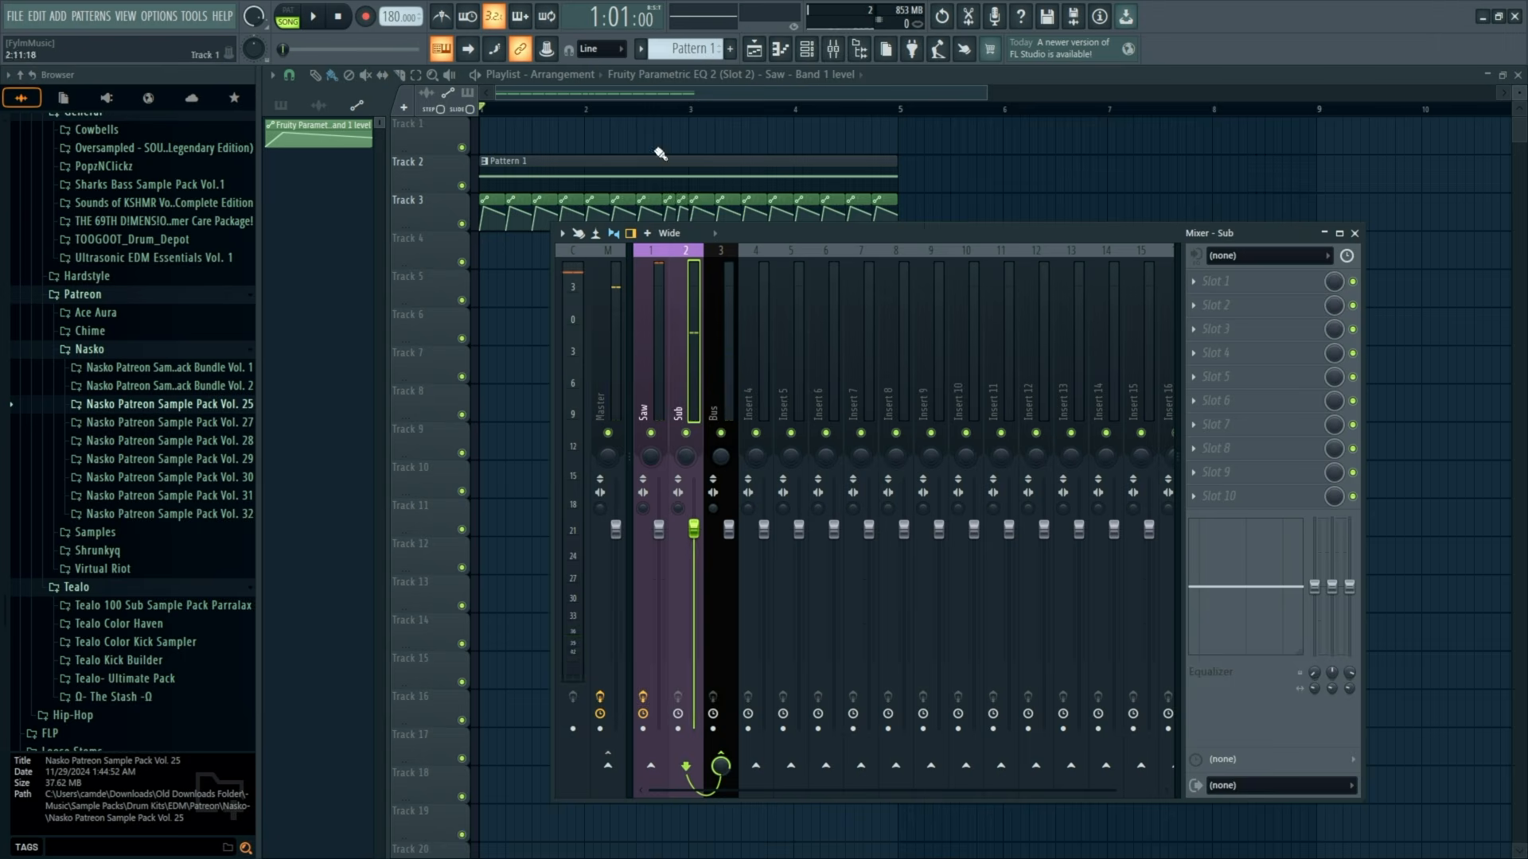
{"action": "key", "text": "F9"}
{"action": "left_click", "coordinate": [806, 48]}
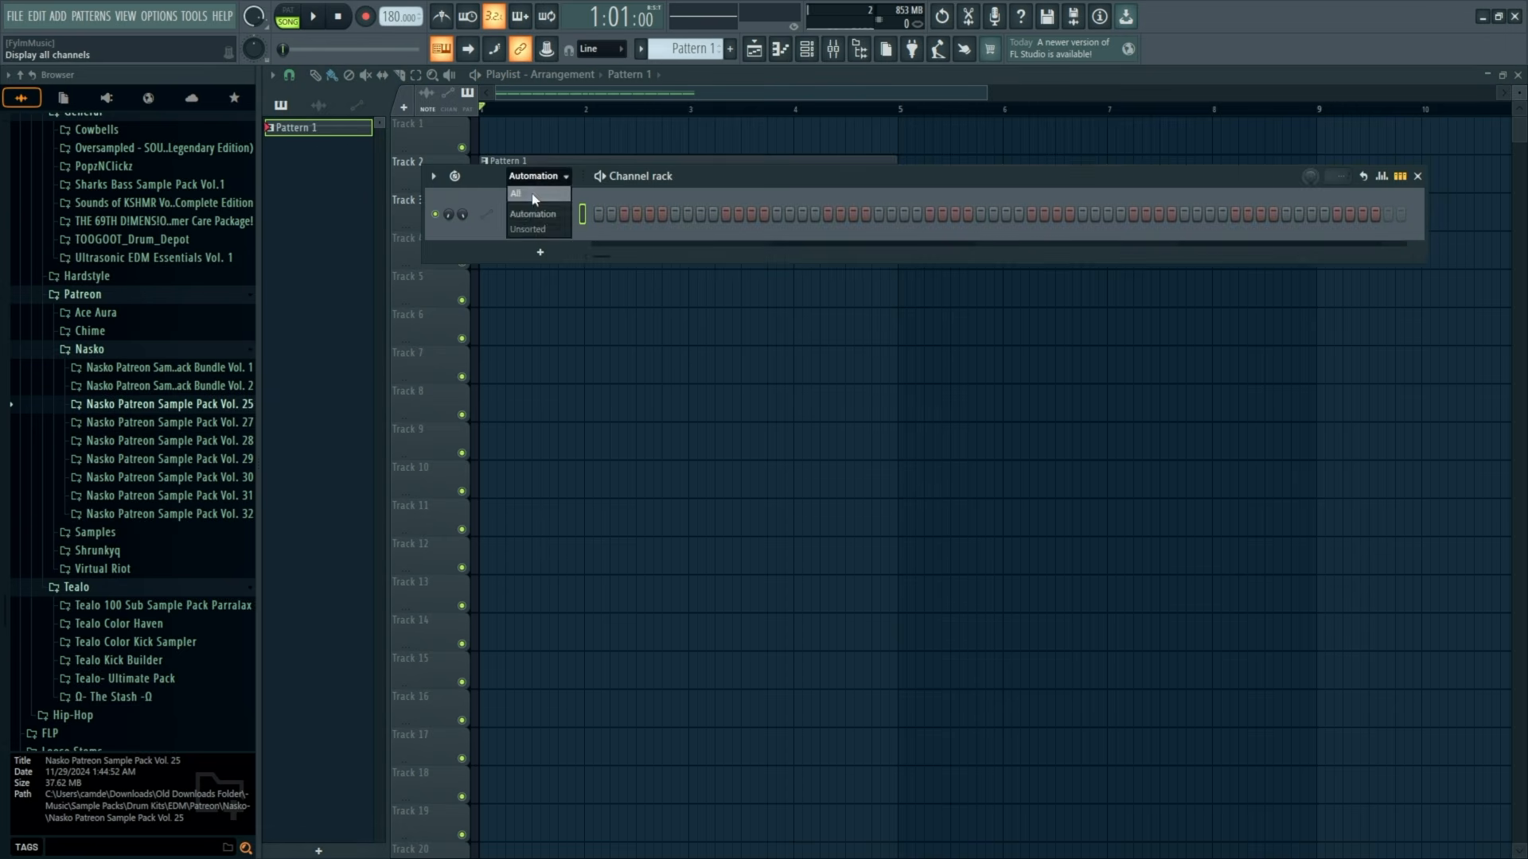
{"action": "left_click", "coordinate": [525, 214]}
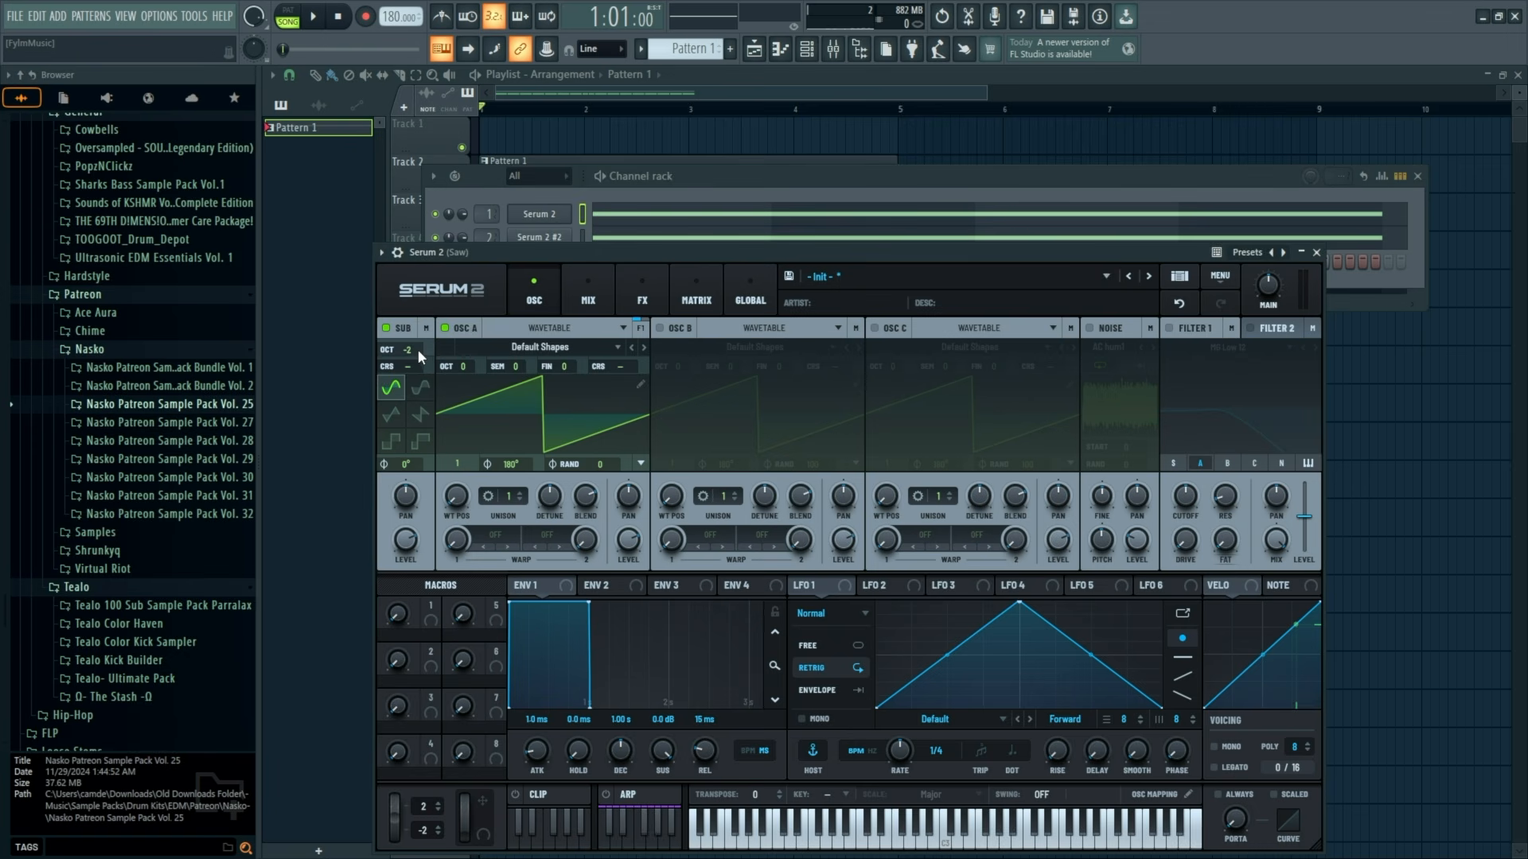
{"action": "scroll", "coordinate": [416, 349], "scroll_direction": "down", "scroll_amount": 1}
{"action": "left_click", "coordinate": [1316, 253]}
{"action": "left_click", "coordinate": [558, 242]}
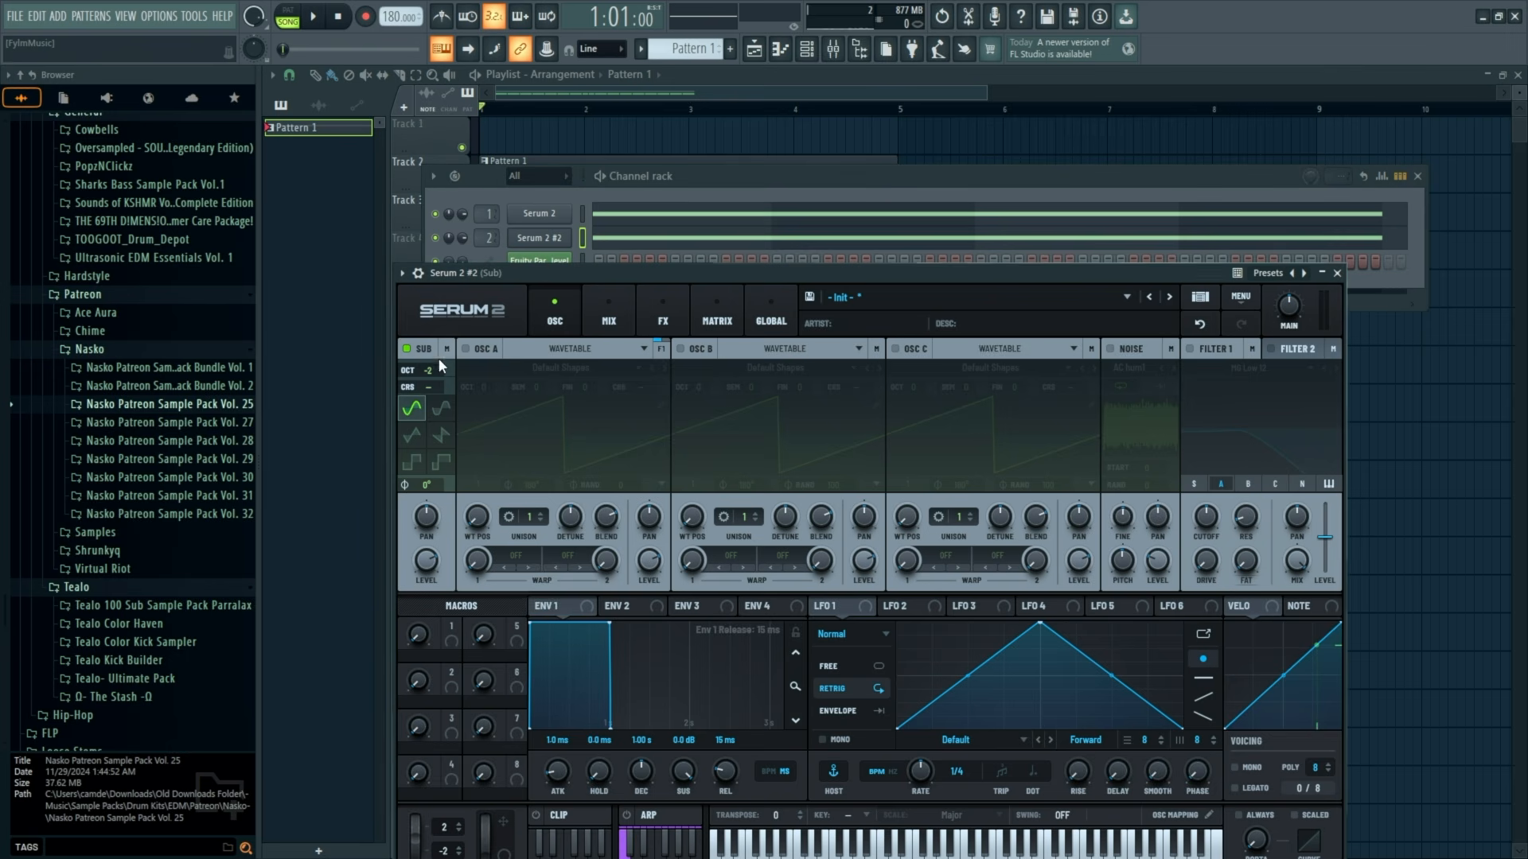
{"action": "left_click", "coordinate": [1337, 275]}
{"action": "key", "text": "space"}
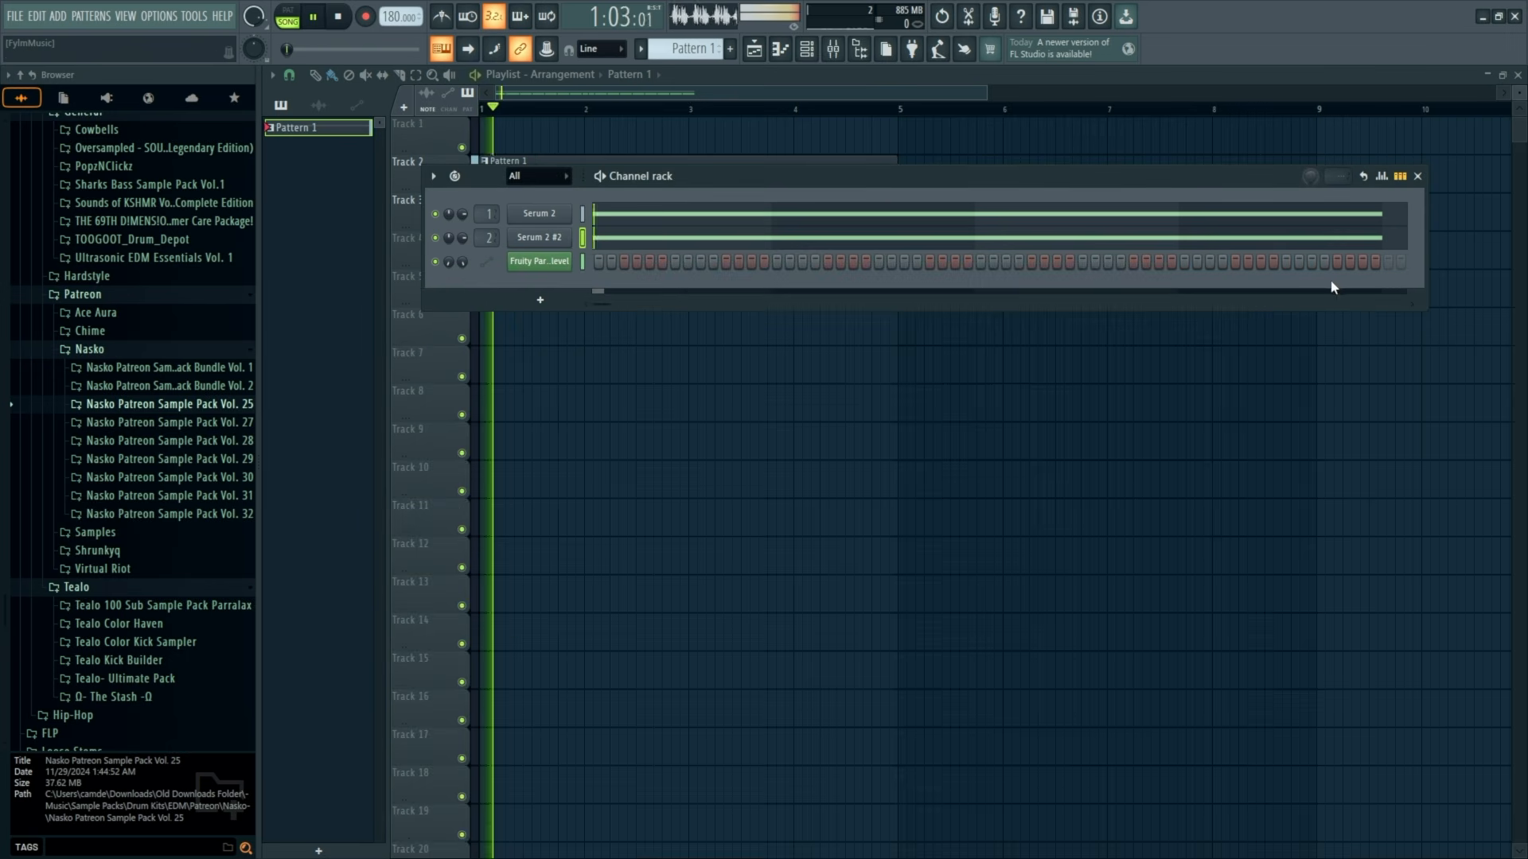
{"action": "left_click", "coordinate": [1419, 176]}
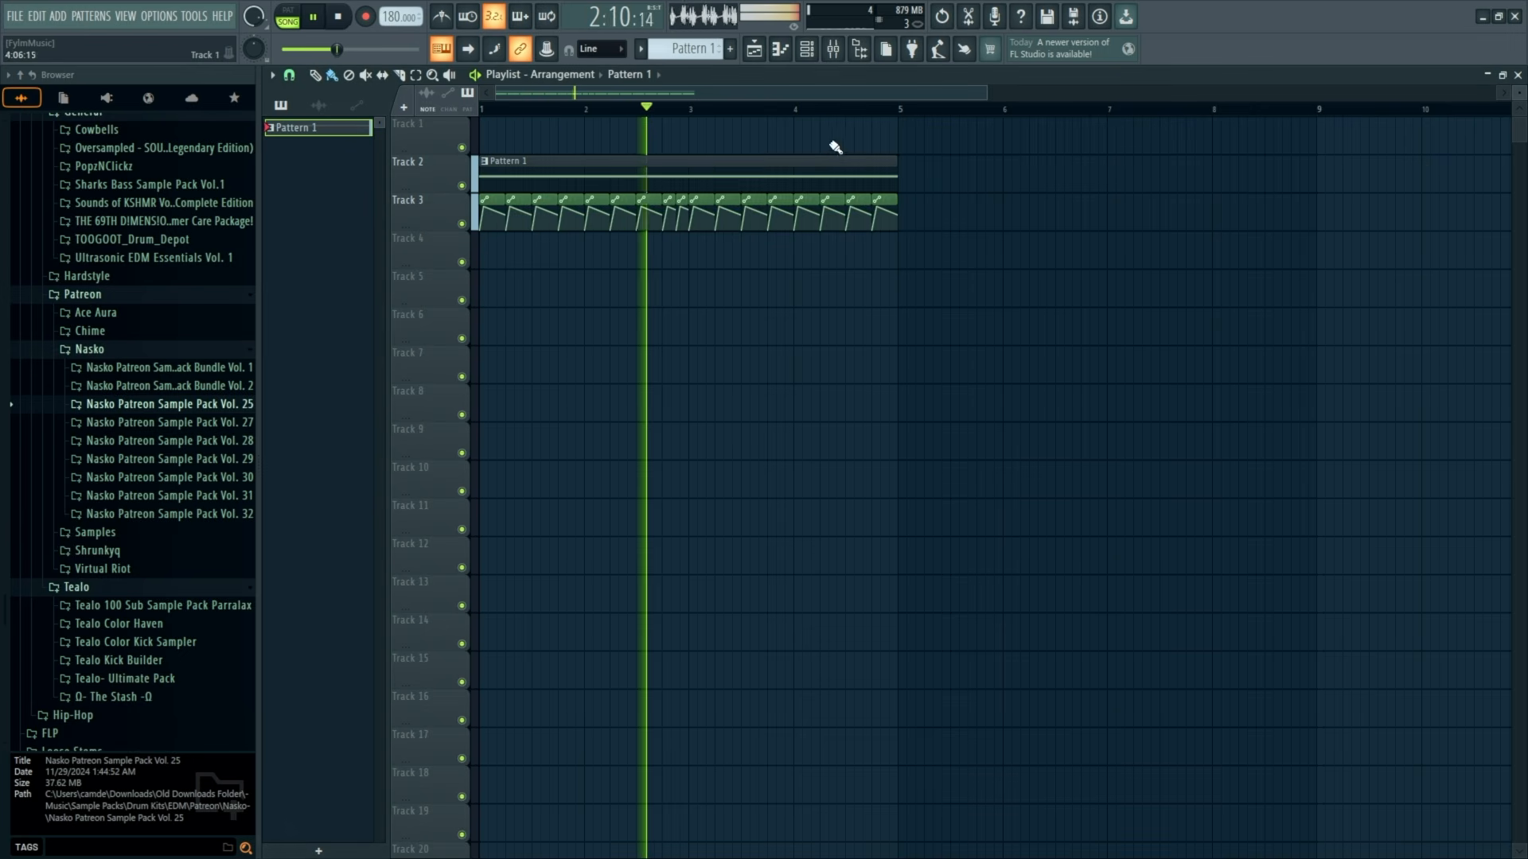
{"action": "key", "text": "space"}
Move the band 1 high-pass cutoff of the Saw track's Fruity Parametric EQ 2 to about 64 Hz during playback.
{"action": "left_click", "coordinate": [842, 53]}
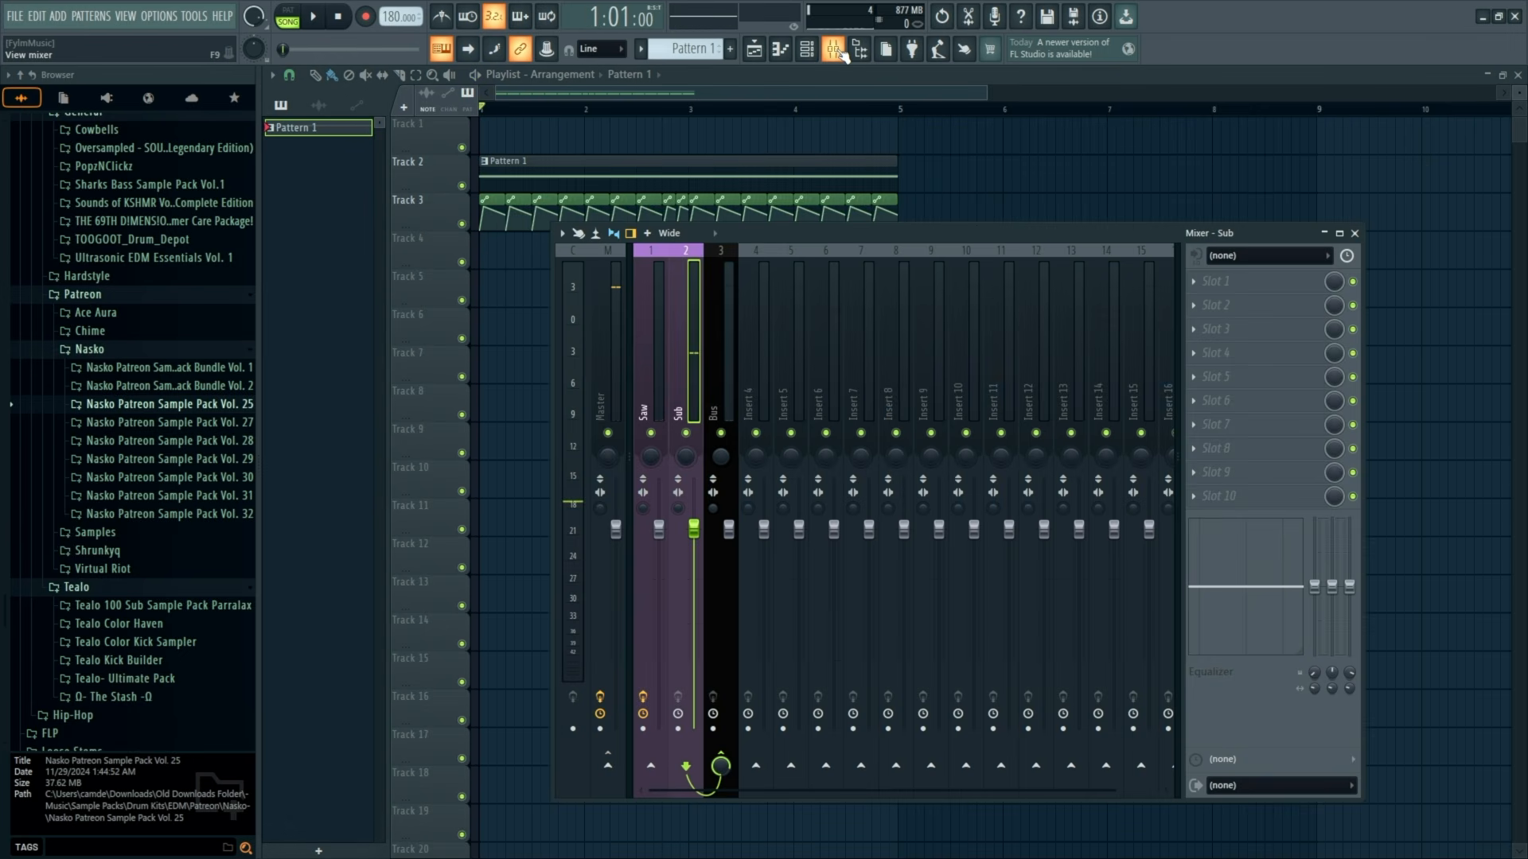
{"action": "left_click", "coordinate": [659, 347]}
{"action": "left_click", "coordinate": [1241, 280]}
{"action": "key", "text": "space"}
{"action": "left_click_drag", "start_coordinate": [383, 457], "coordinate": [458, 460]}
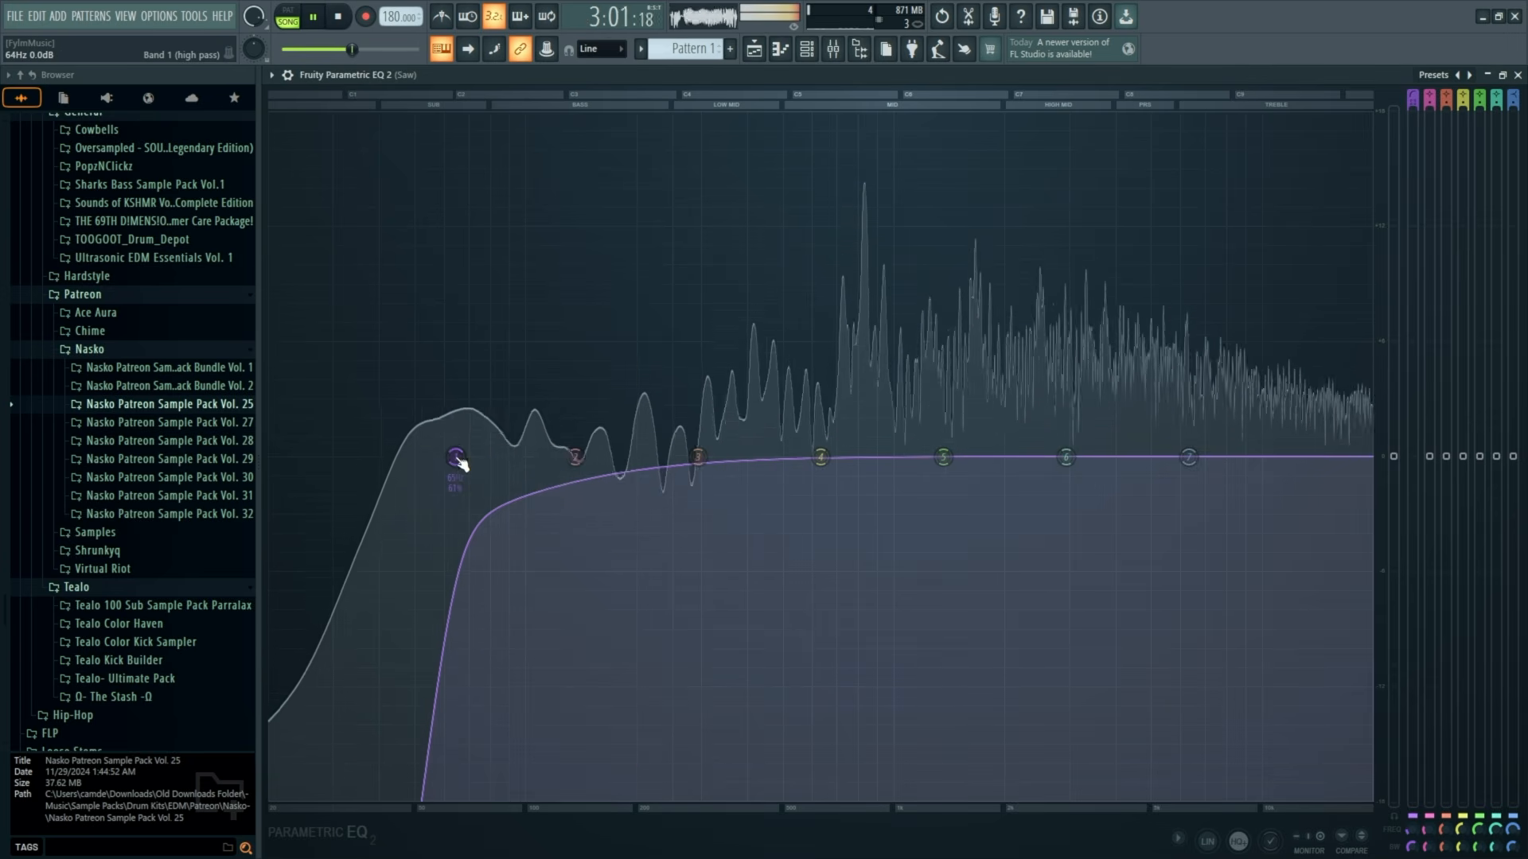
{"action": "key", "text": "space"}
{"action": "left_click", "coordinate": [1517, 75]}
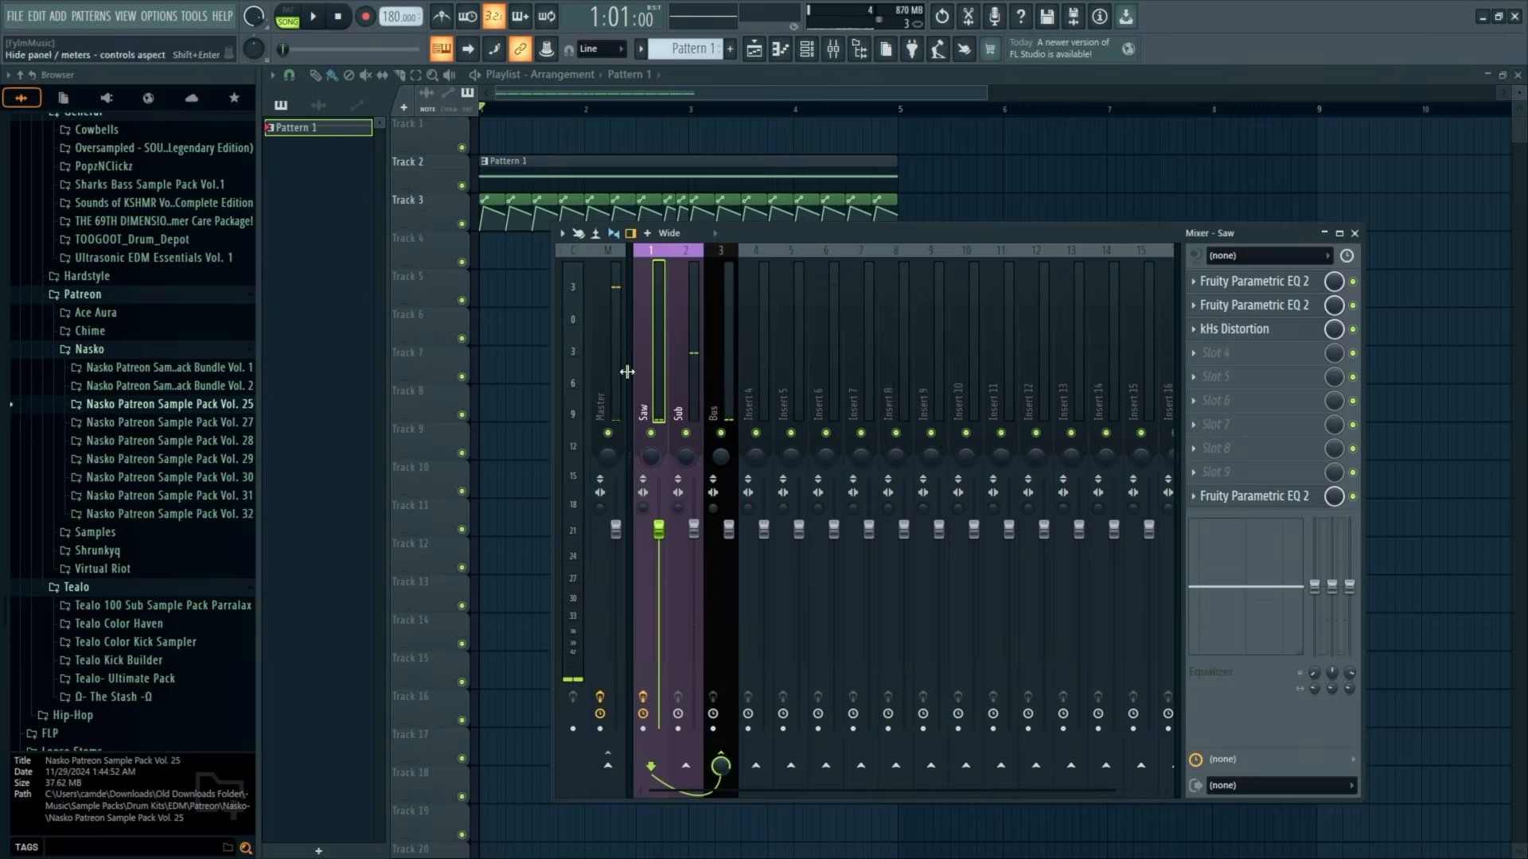
Try adjusting the Sub mixer track's volume during playback and return it to 100%.
{"action": "key", "text": "space"}
{"action": "mouse_move", "coordinate": [694, 532]}
{"action": "left_mouse_down"}
{"action": "mouse_move", "coordinate": [694, 480]}
{"action": "mouse_move", "coordinate": [694, 531]}
{"action": "left_mouse_up"}
{"action": "key", "text": "space"}
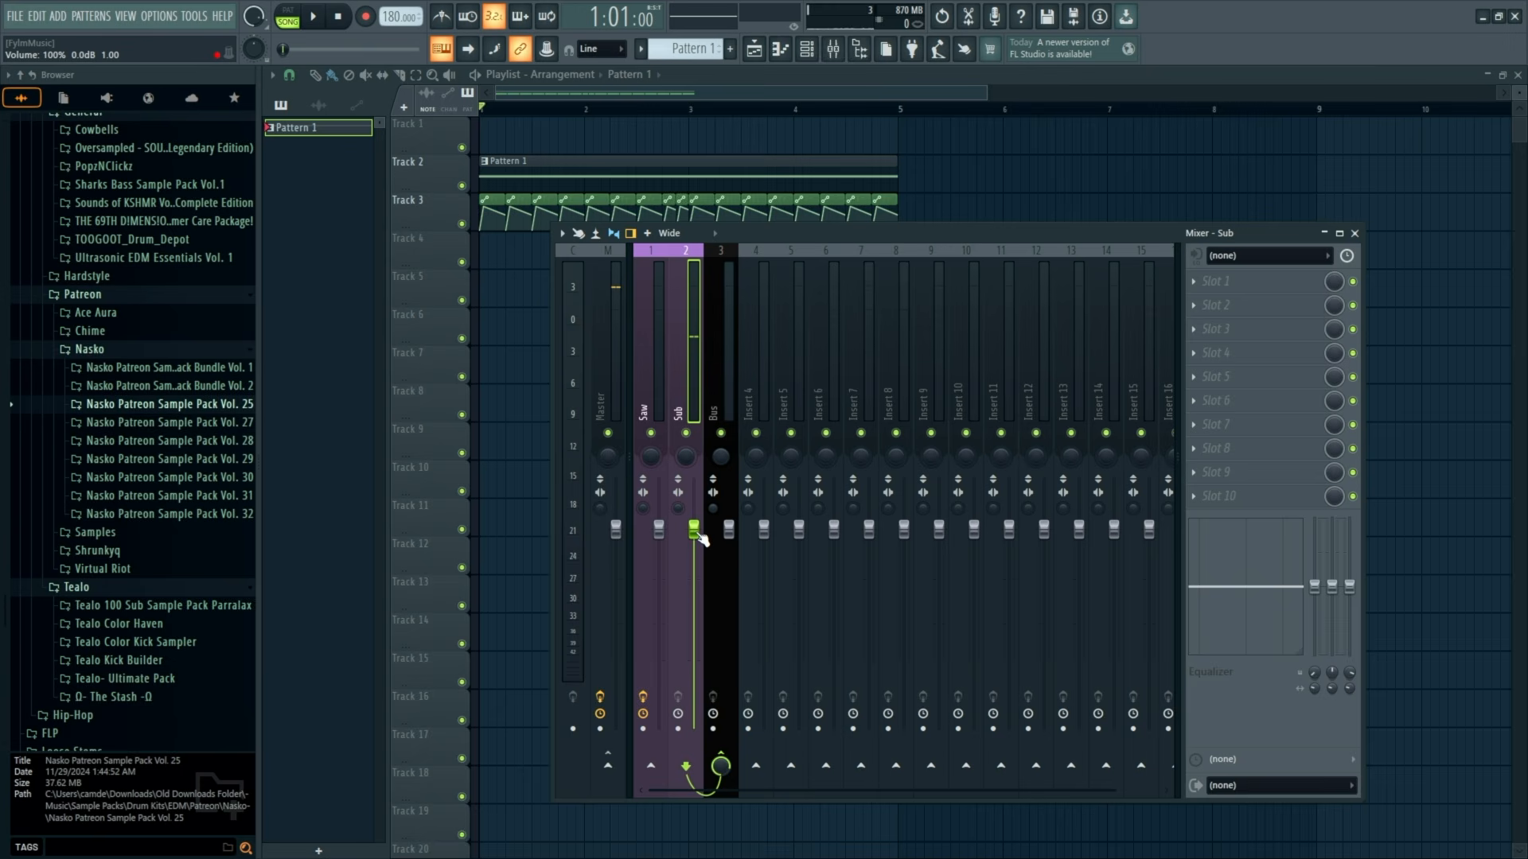
Add Fruity Parametric EQ 2 to slot 1 of the Sub mixer track and place its band 1 low shelf at about 76 Hz.
{"action": "left_click", "coordinate": [1220, 288]}
{"action": "type", "text": "eq"}
{"action": "double_click", "coordinate": [697, 203]}
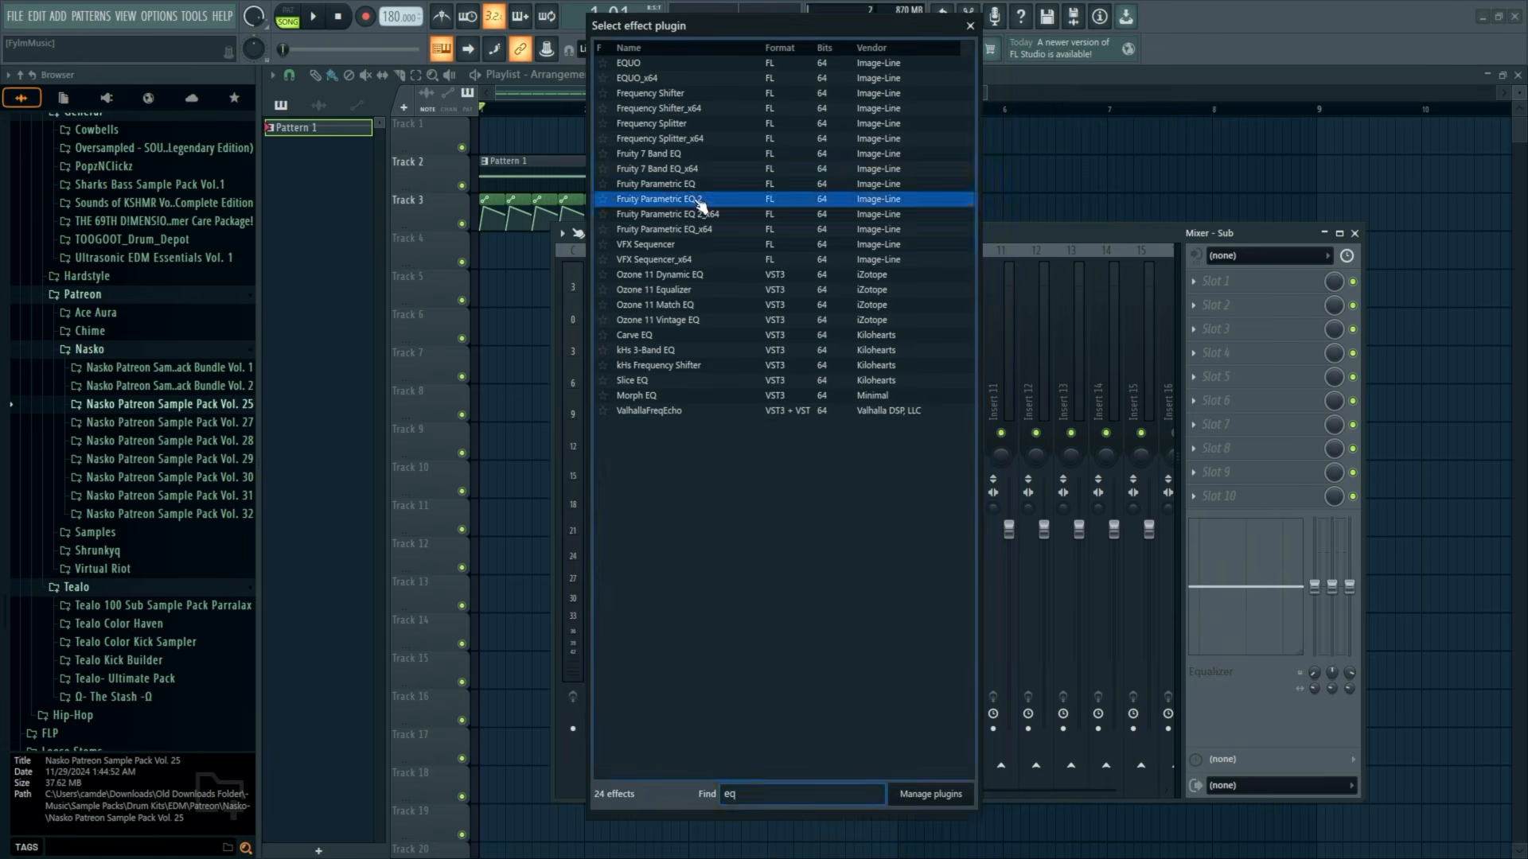
{"action": "key", "text": "space"}
{"action": "left_click_drag", "start_coordinate": [468, 399], "coordinate": [479, 408]}
{"action": "key", "text": "space"}
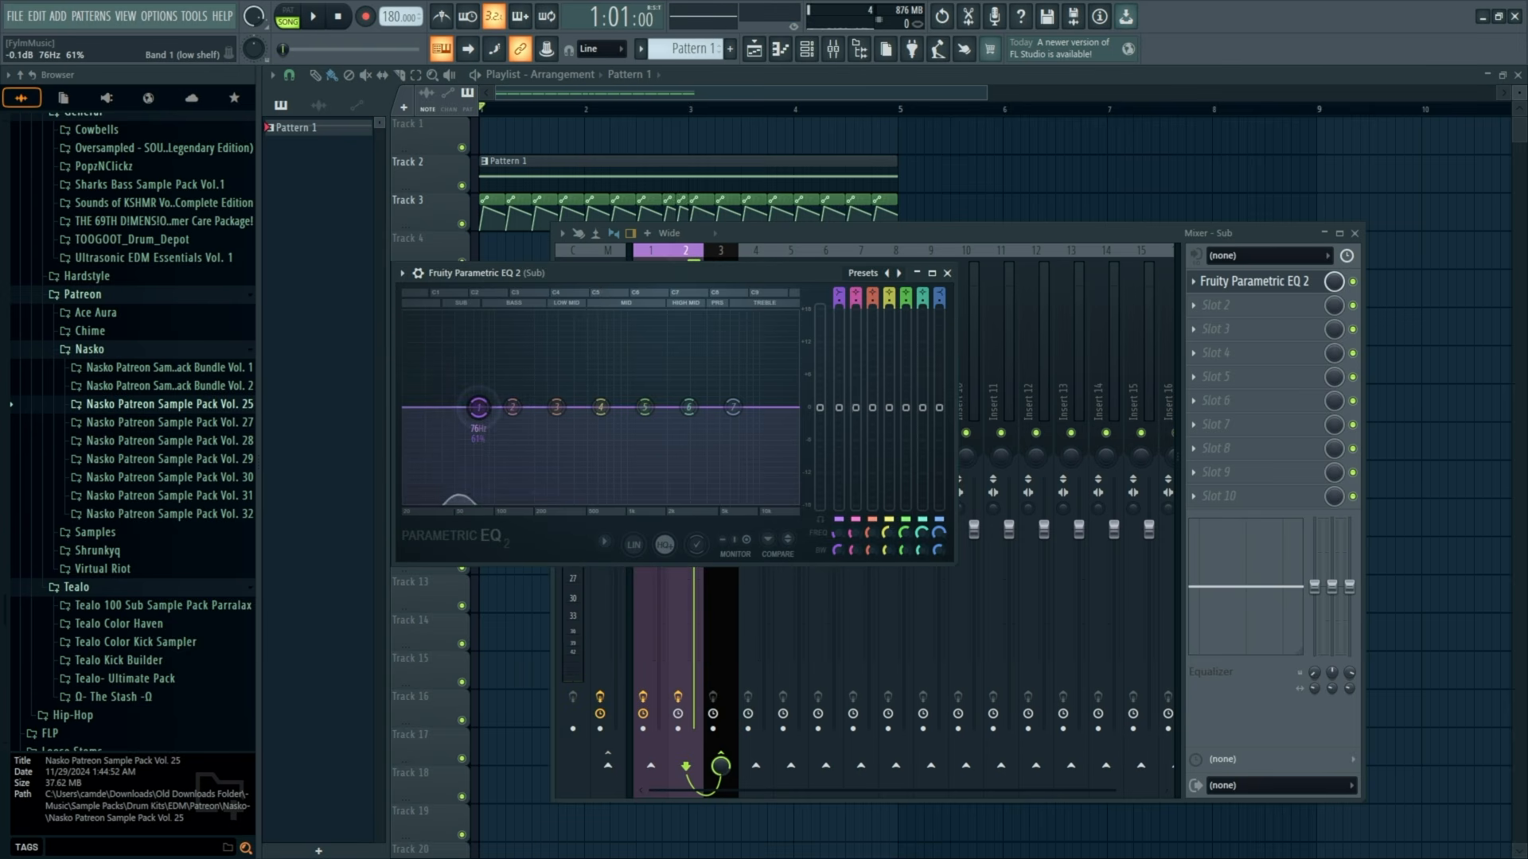
Create an automation clip for the Sub EQ's band 1 level and move it to Track 4.
{"action": "right_click", "coordinate": [839, 407]}
{"action": "left_click", "coordinate": [898, 526]}
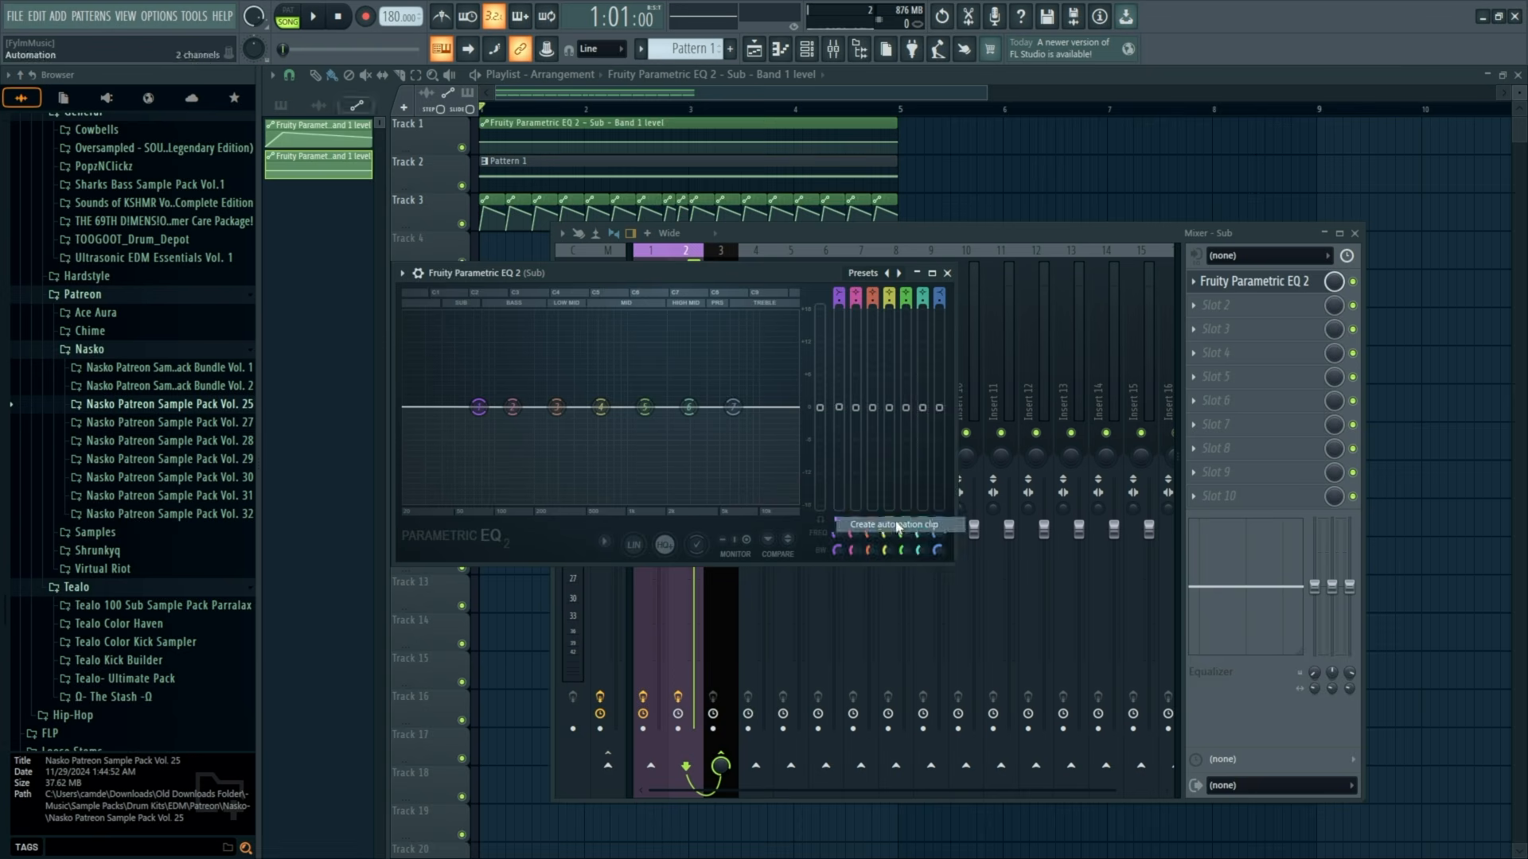
{"action": "left_click", "coordinate": [948, 274]}
{"action": "left_click", "coordinate": [1355, 233]}
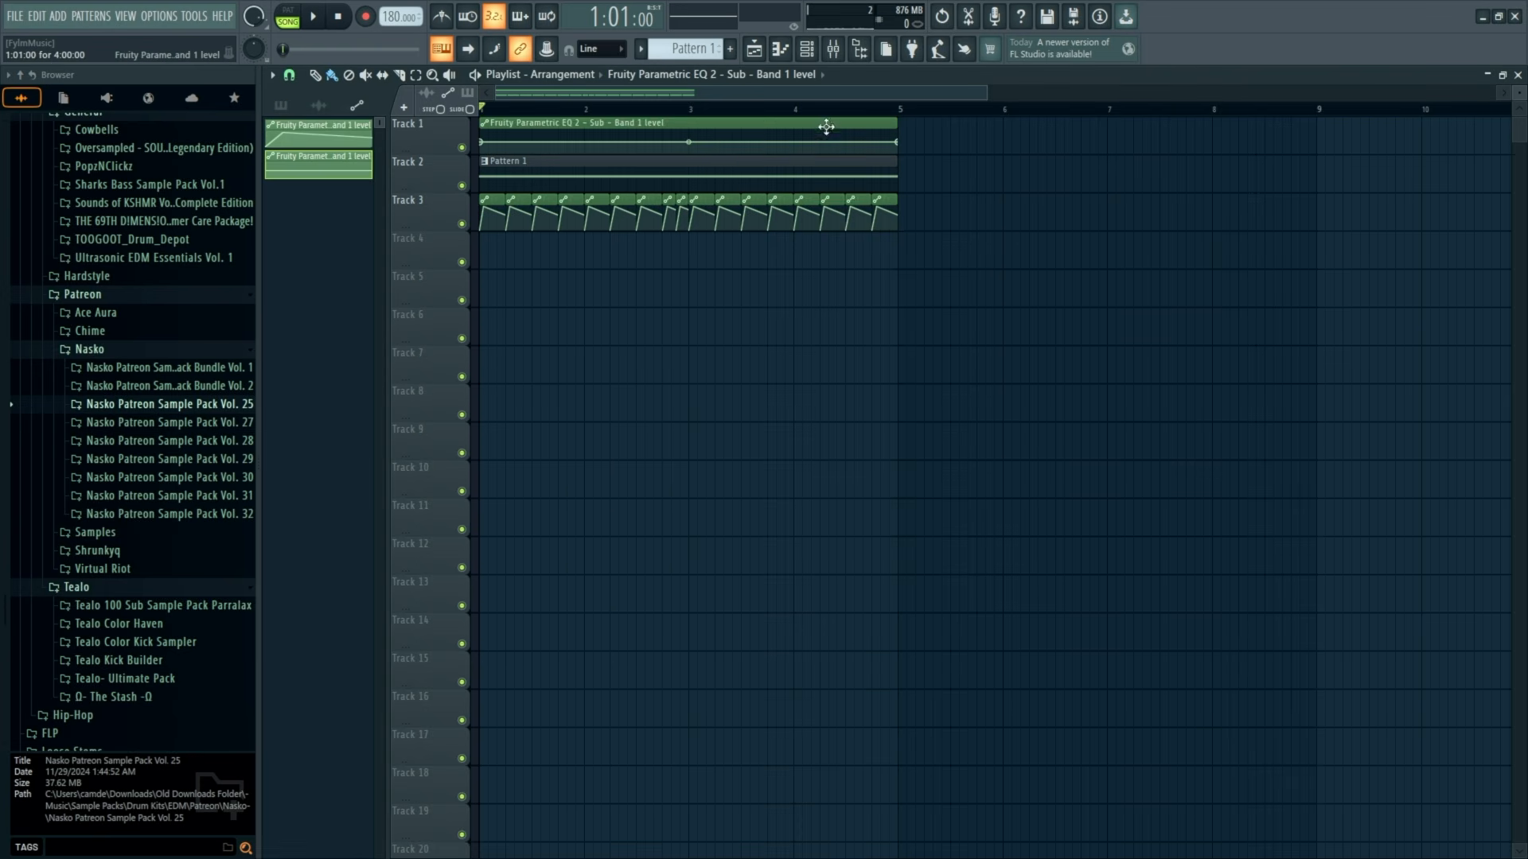
{"action": "left_click_drag", "start_coordinate": [826, 126], "coordinate": [693, 250]}
Copy the automation state of the Track 3 clip and paste it into the Sub automation clip on Track 4.
{"action": "right_click", "coordinate": [492, 236]}
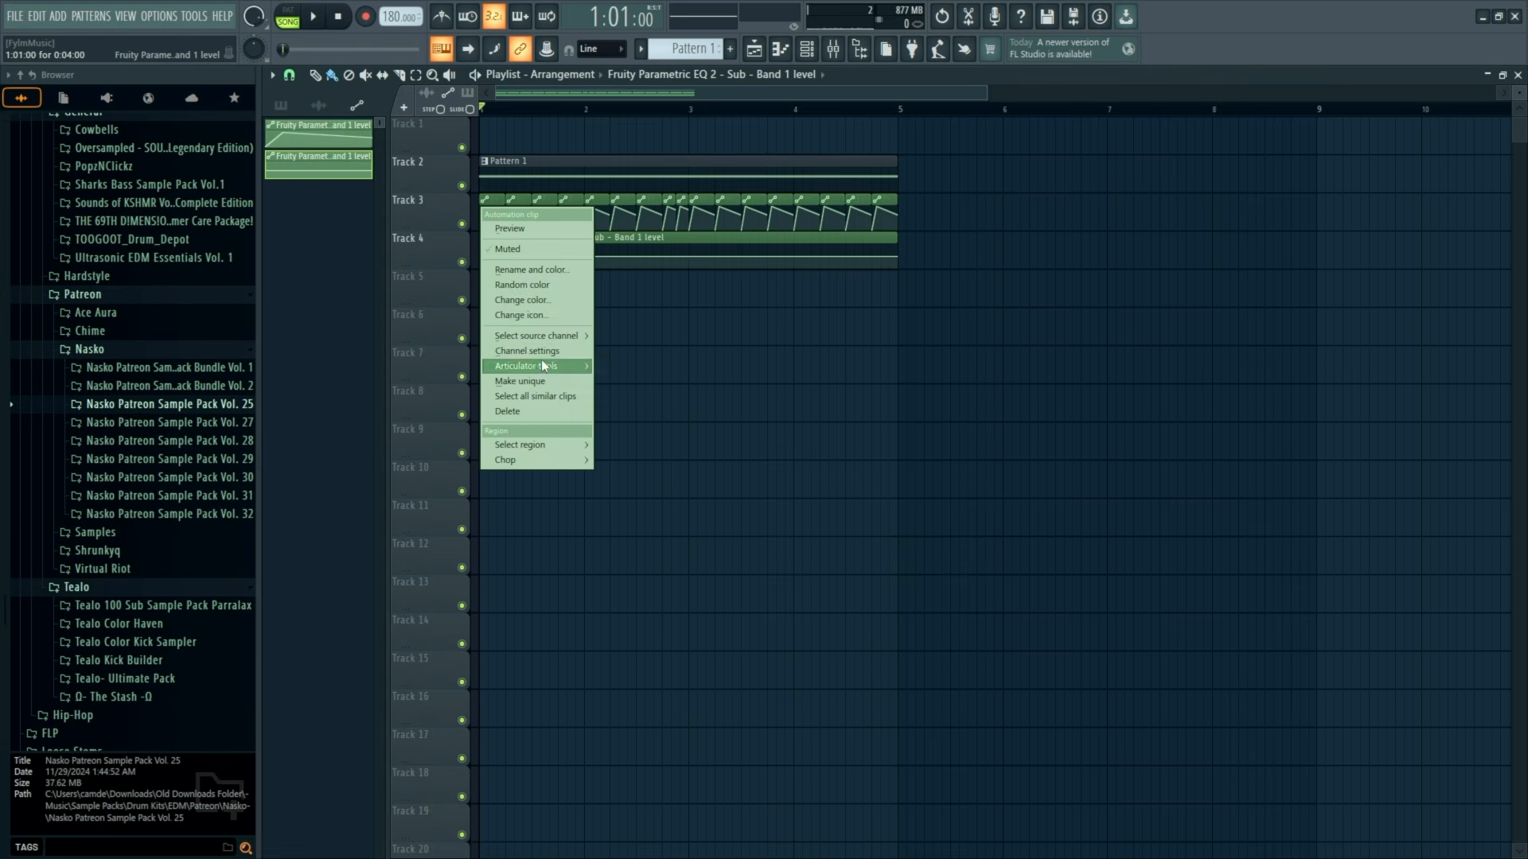
{"action": "mouse_move", "coordinate": [543, 365]}
{"action": "left_click", "coordinate": [627, 367]}
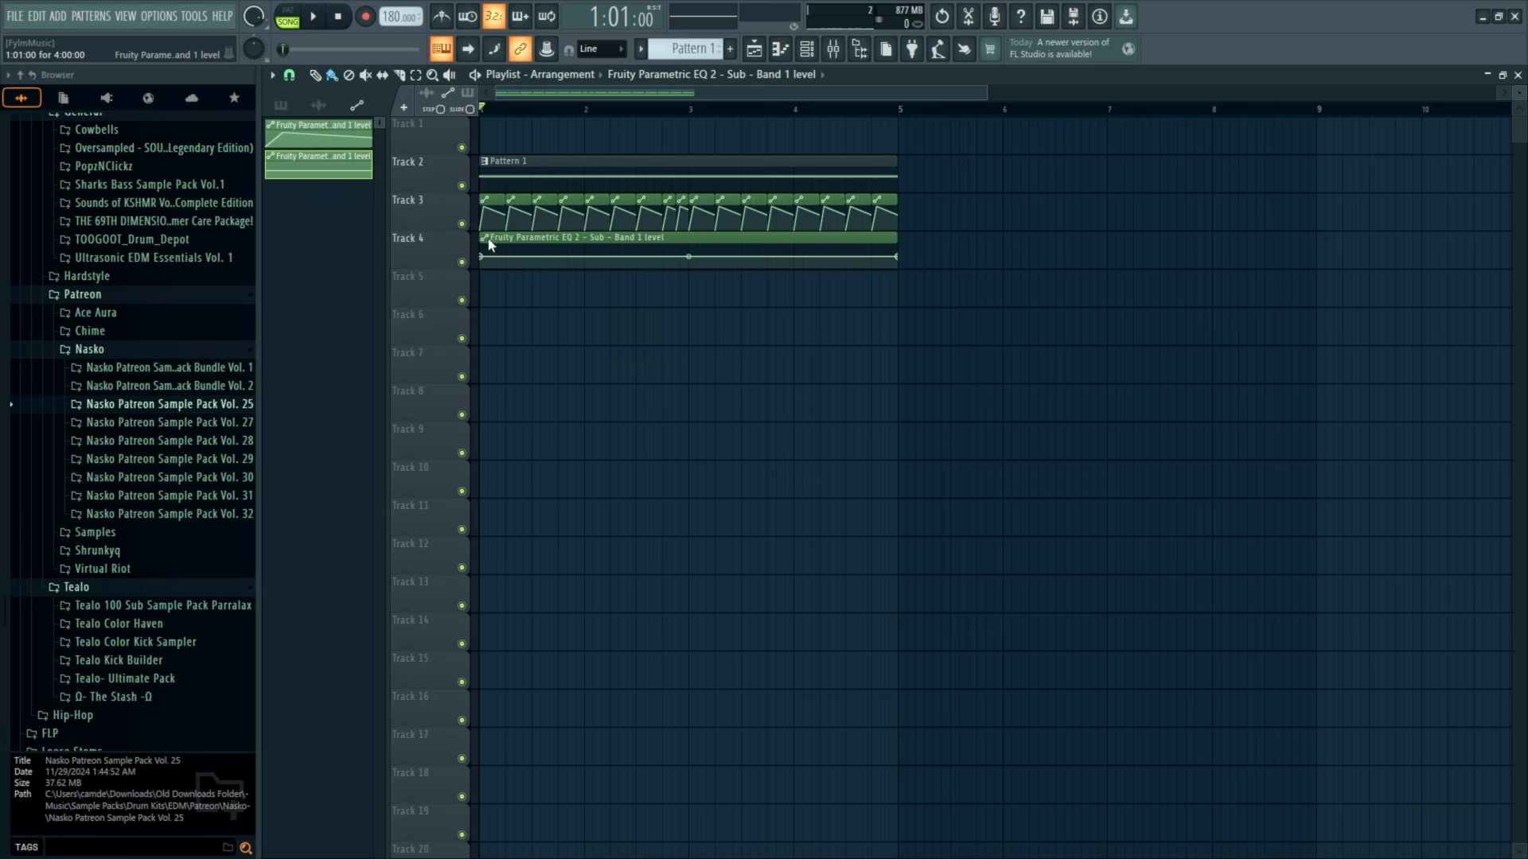
{"action": "right_click", "coordinate": [490, 245]}
{"action": "mouse_move", "coordinate": [543, 405]}
{"action": "left_click", "coordinate": [628, 415]}
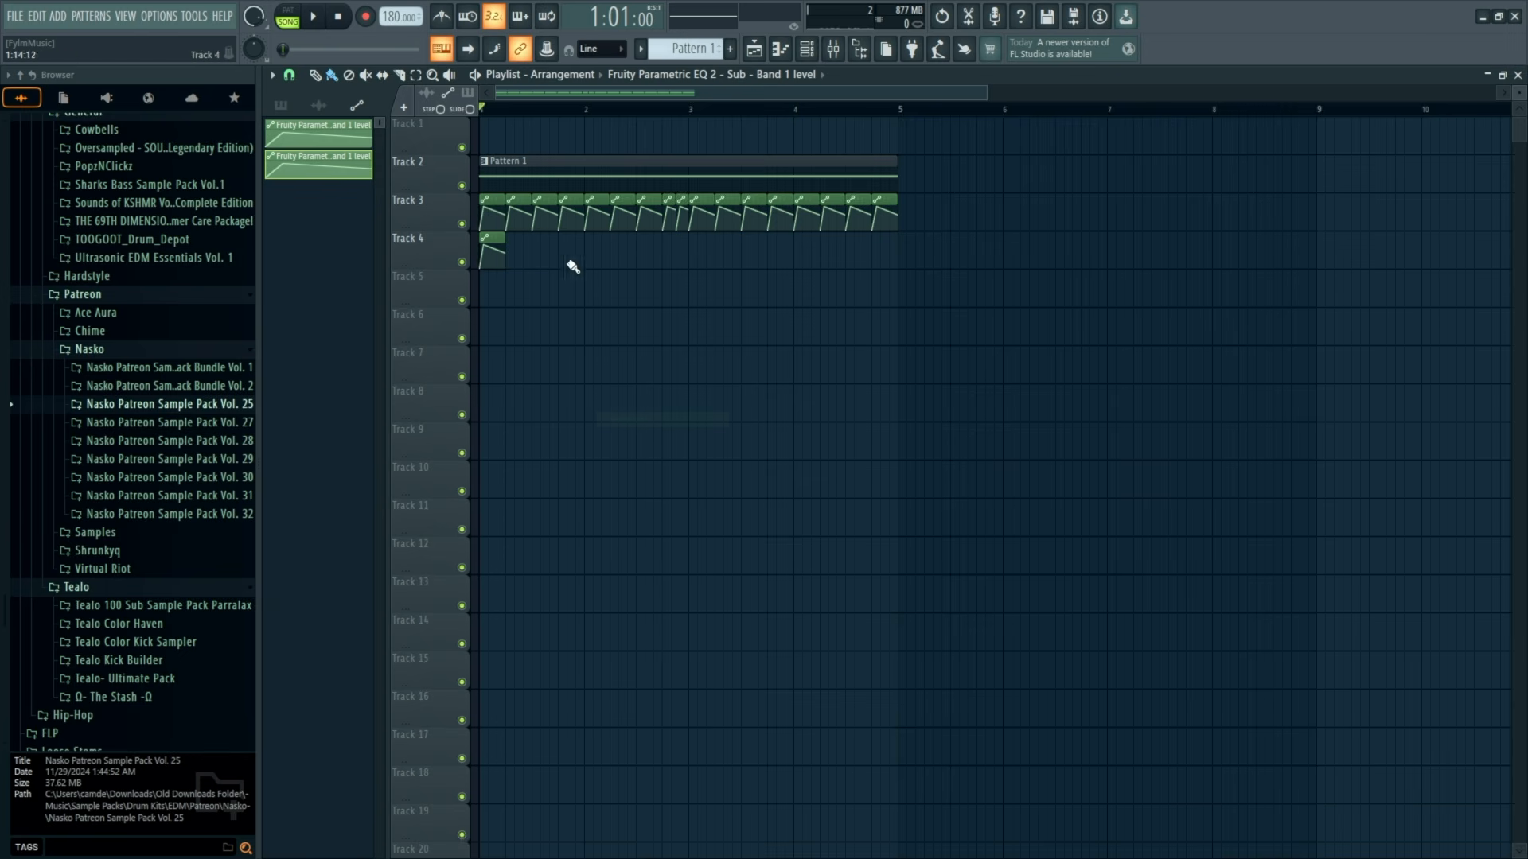
Repeat the Sub automation clip along Track 4 up to bar 5, matching Track 3's rhythm with two half-length clips before bar 3.
{"action": "key", "text": "ctrl+b"}
{"action": "key", "text": "ctrl+b"}
{"action": "key", "text": "ctrl+b"}
{"action": "key", "text": "ctrl+b"}
{"action": "key", "text": "ctrl+b"}
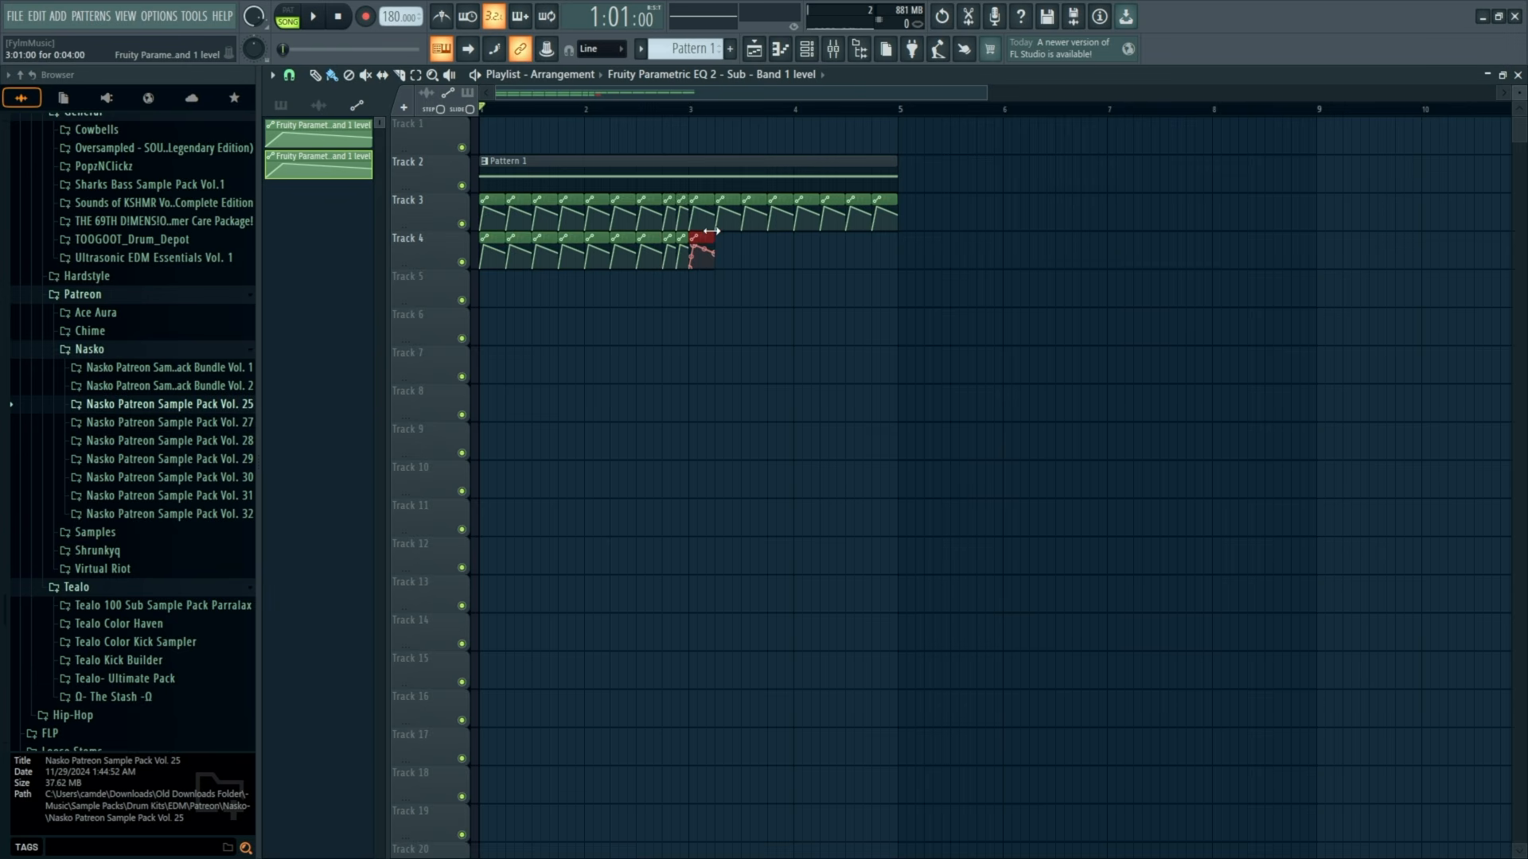
{"action": "scroll", "coordinate": [733, 249], "scroll_direction": "up", "scroll_amount": 3}
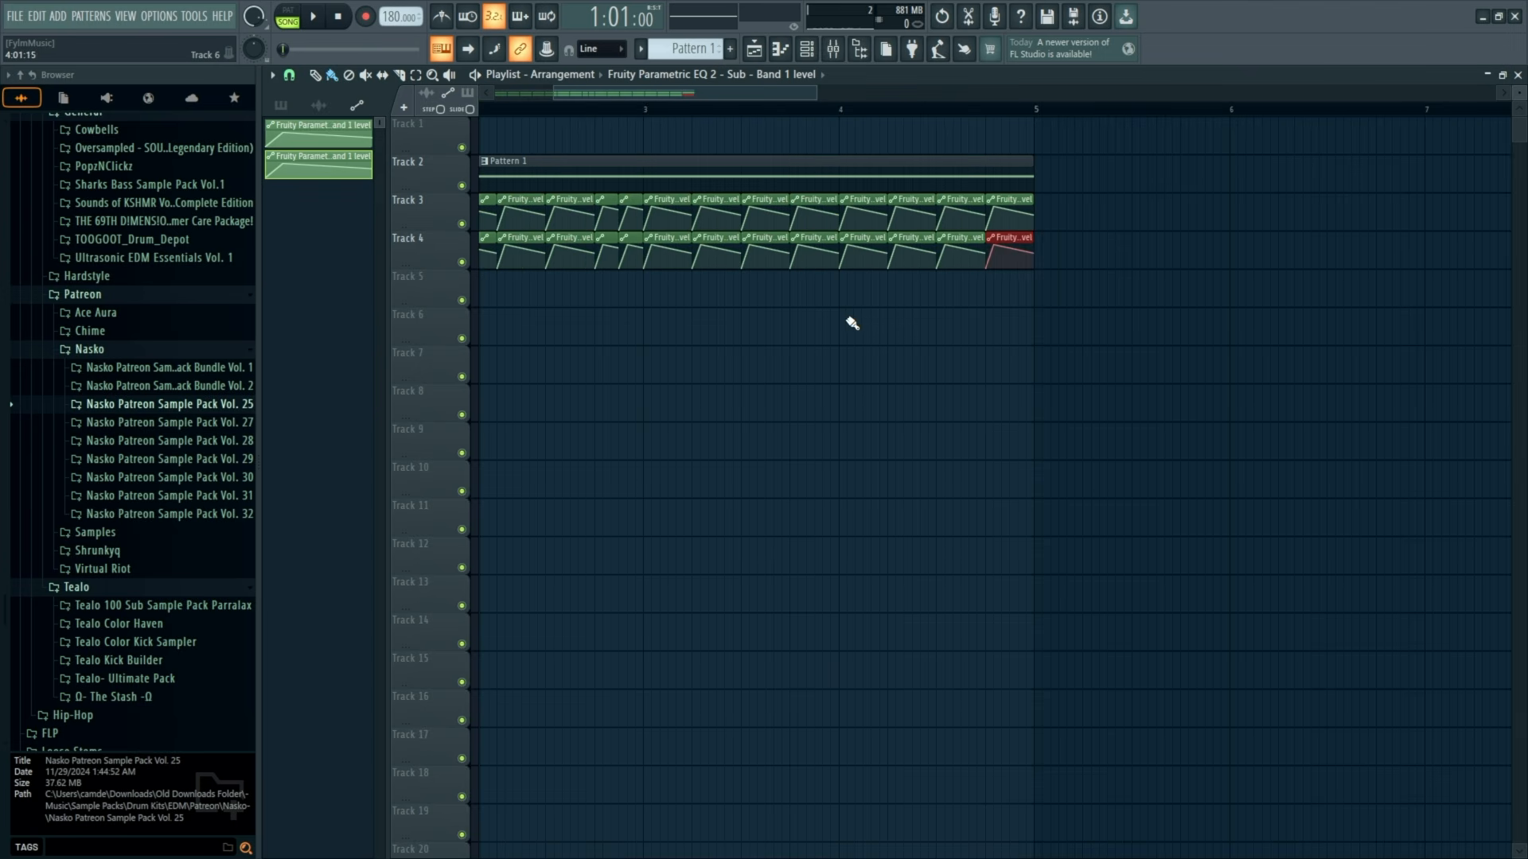
{"action": "scroll", "coordinate": [923, 328], "scroll_direction": "down", "scroll_amount": 4}
{"action": "left_click", "coordinate": [707, 329], "text": "ctrl"}
{"action": "scroll", "coordinate": [570, 326], "scroll_direction": "up", "scroll_amount": 3}
Raise the Sub mixer track's volume above 100% while the arrangement plays.
{"action": "left_click", "coordinate": [833, 50]}
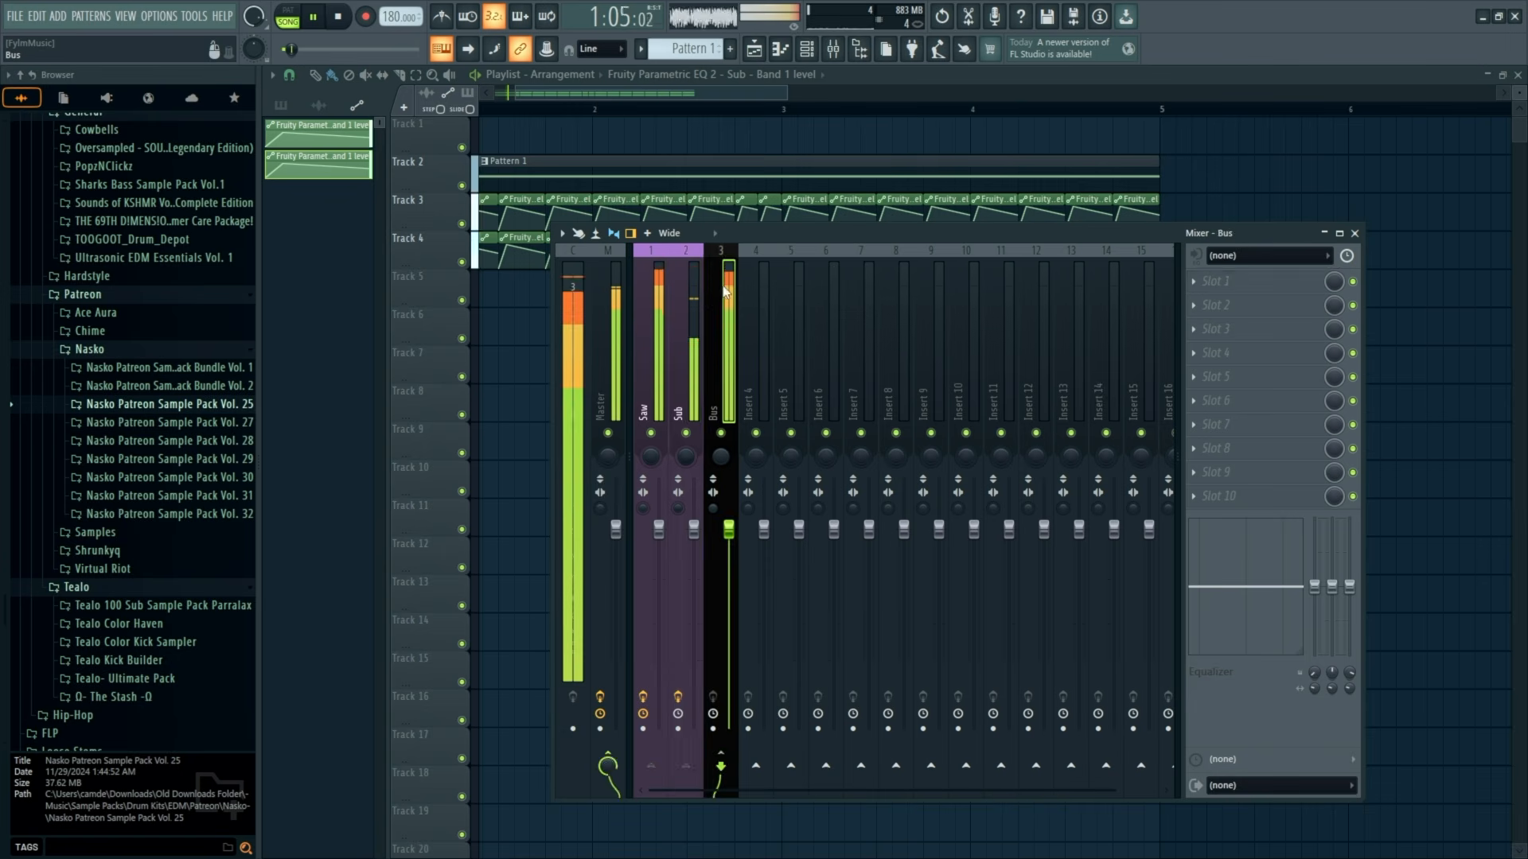
{"action": "left_click_drag", "start_coordinate": [693, 530], "coordinate": [697, 482]}
{"action": "key", "text": "space"}
Add the OTT effect to slot 4 of the Saw mixer track.
{"action": "left_click", "coordinate": [648, 348]}
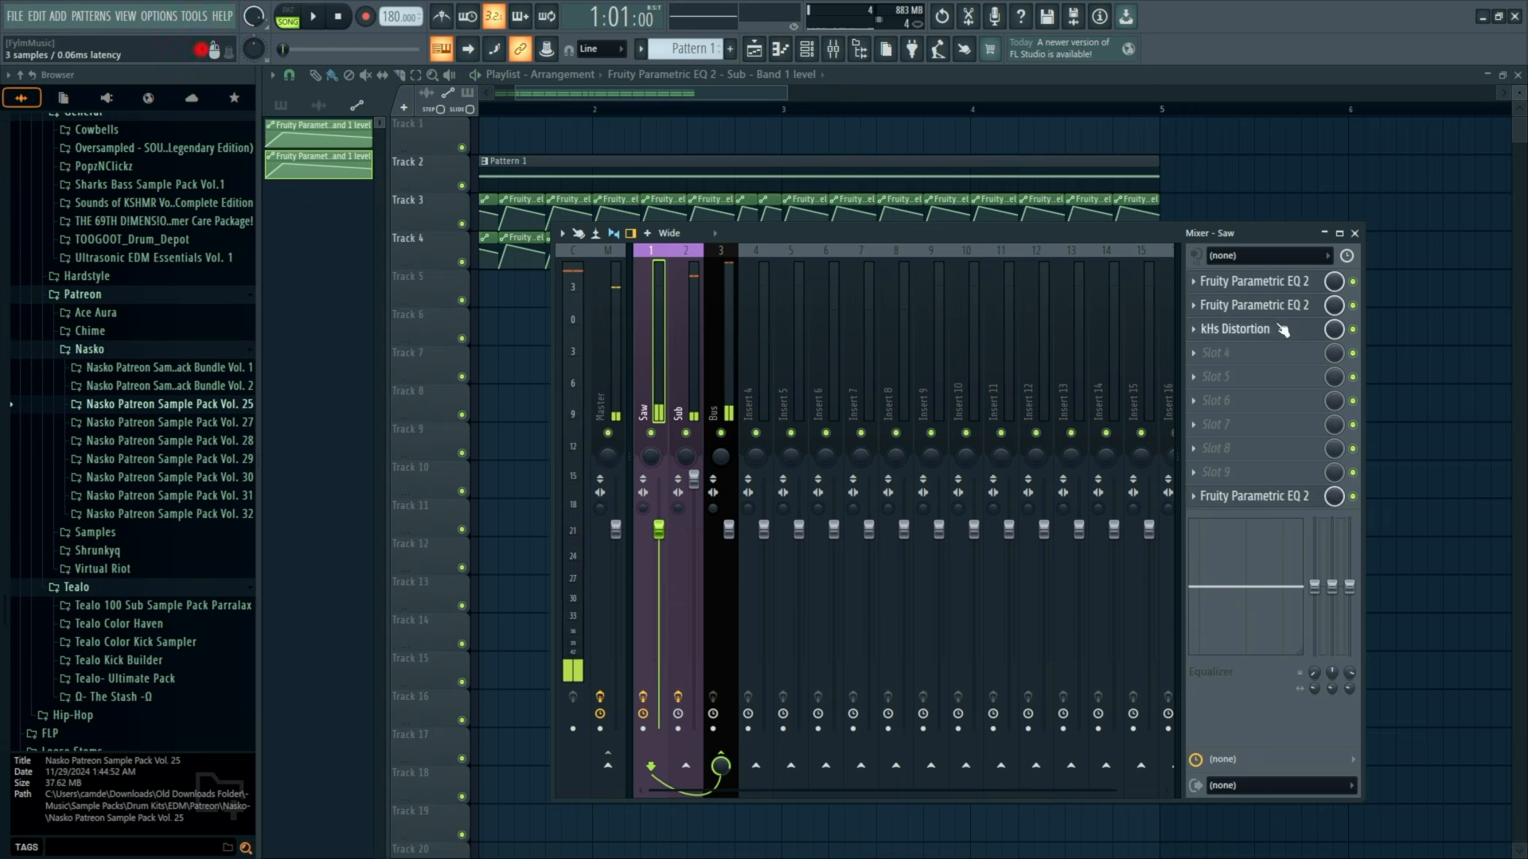
{"action": "left_click", "coordinate": [1243, 356]}
{"action": "left_click", "coordinate": [993, 28]}
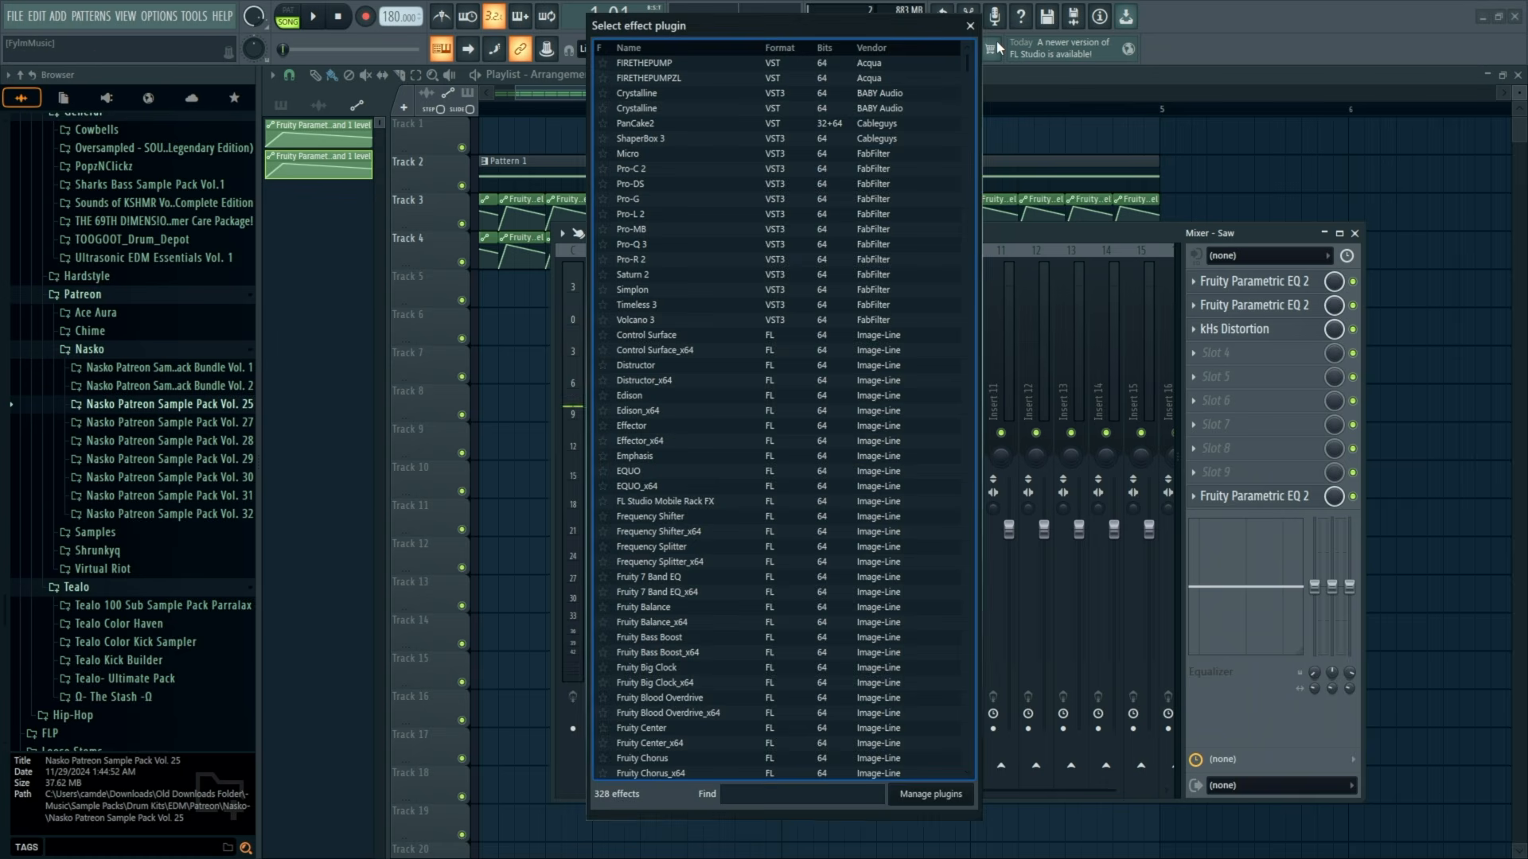
{"action": "type", "text": "ott"}
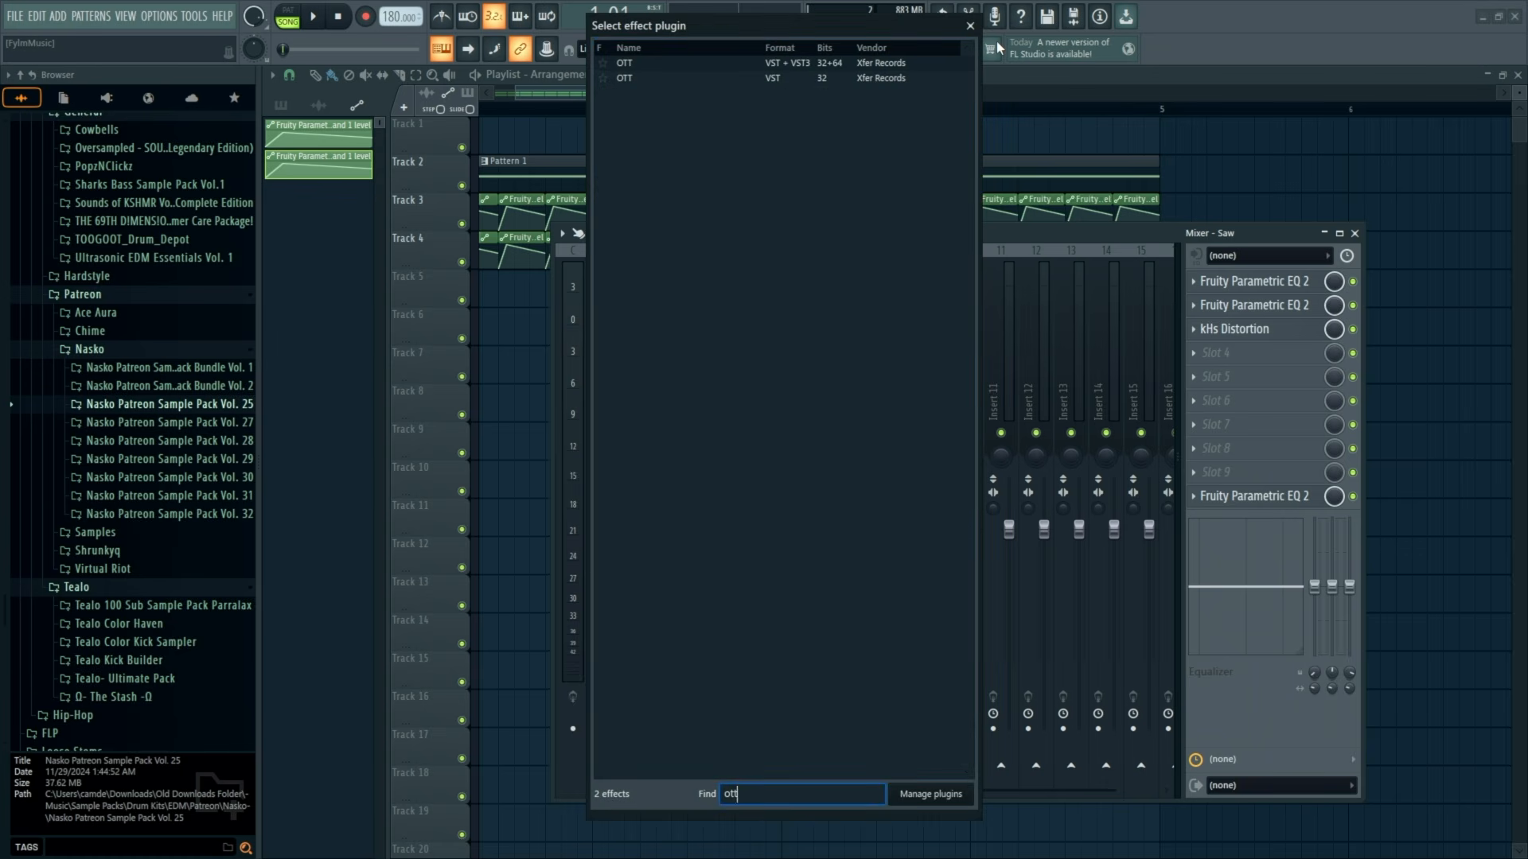
{"action": "double_click", "coordinate": [724, 79]}
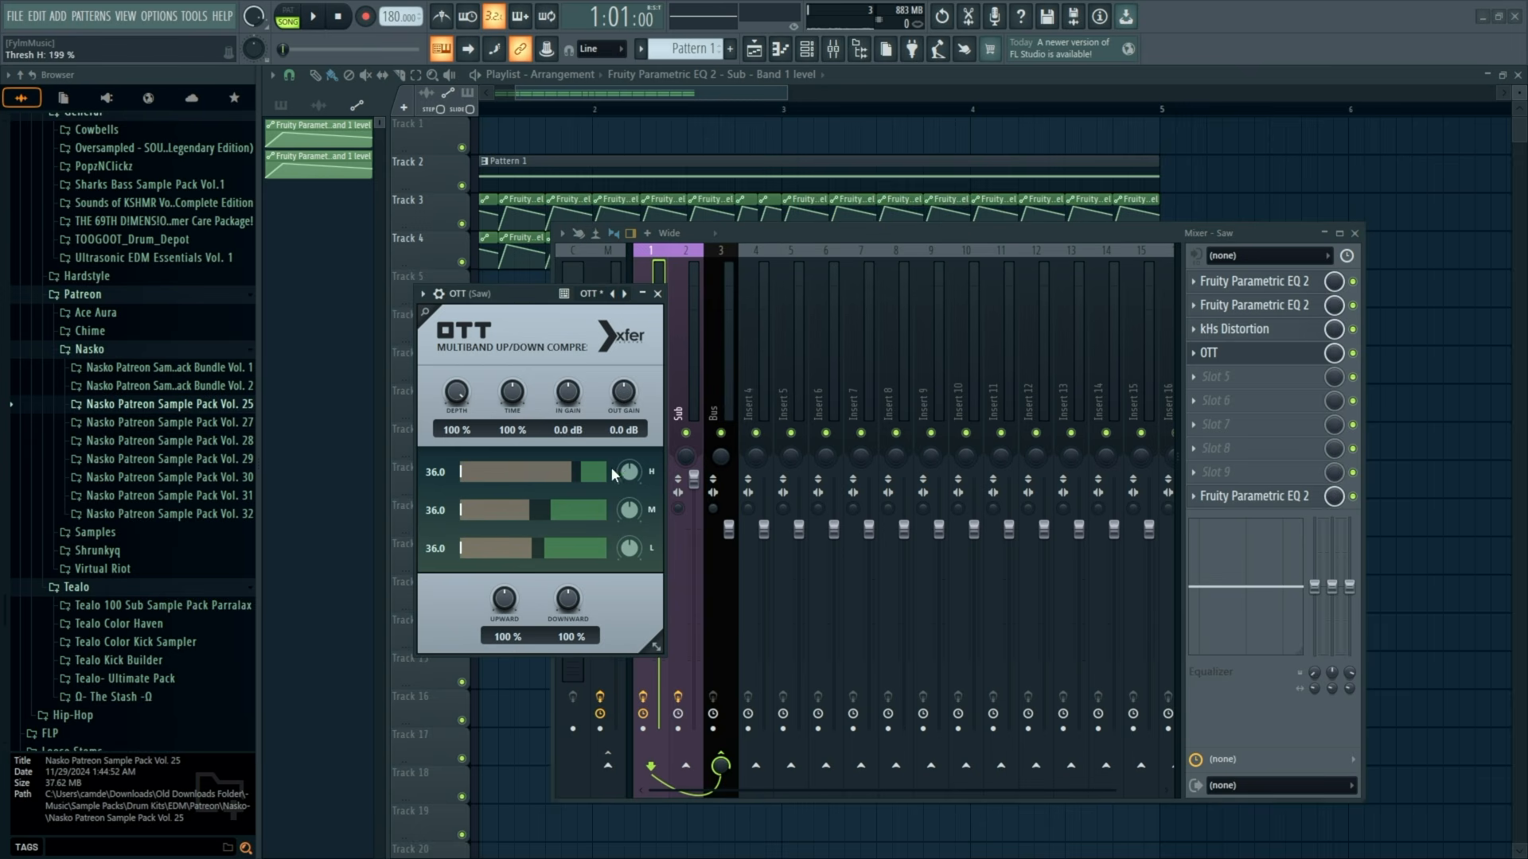
Adjust the mid and low band thresholds of the Saw track's OTT during playback and close the plugin.
{"action": "left_click_drag", "start_coordinate": [525, 296], "coordinate": [523, 281]}
{"action": "key", "text": "space"}
{"action": "left_click_drag", "start_coordinate": [549, 494], "coordinate": [577, 456]}
{"action": "mouse_move", "coordinate": [544, 525]}
{"action": "left_mouse_down"}
{"action": "mouse_move", "coordinate": [595, 525]}
{"action": "mouse_move", "coordinate": [555, 525]}
{"action": "left_mouse_up"}
{"action": "left_click", "coordinate": [655, 278]}
{"action": "key", "text": "space"}
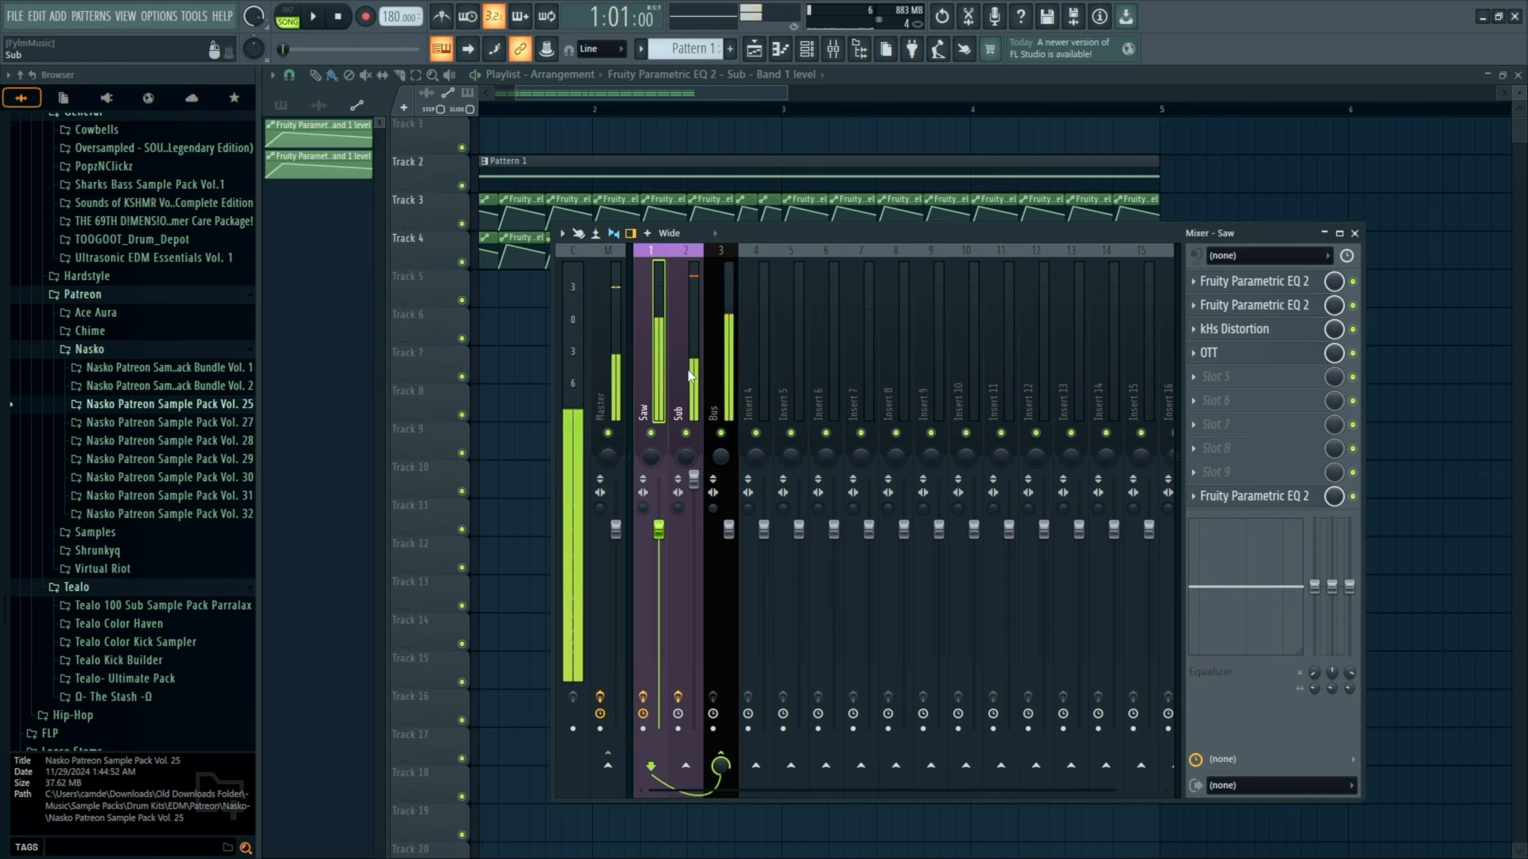
Examine the Saw track's low end in its slot 10 and slot 2 parametric EQs during playback with the Sub track muted.
{"action": "key", "text": "space"}
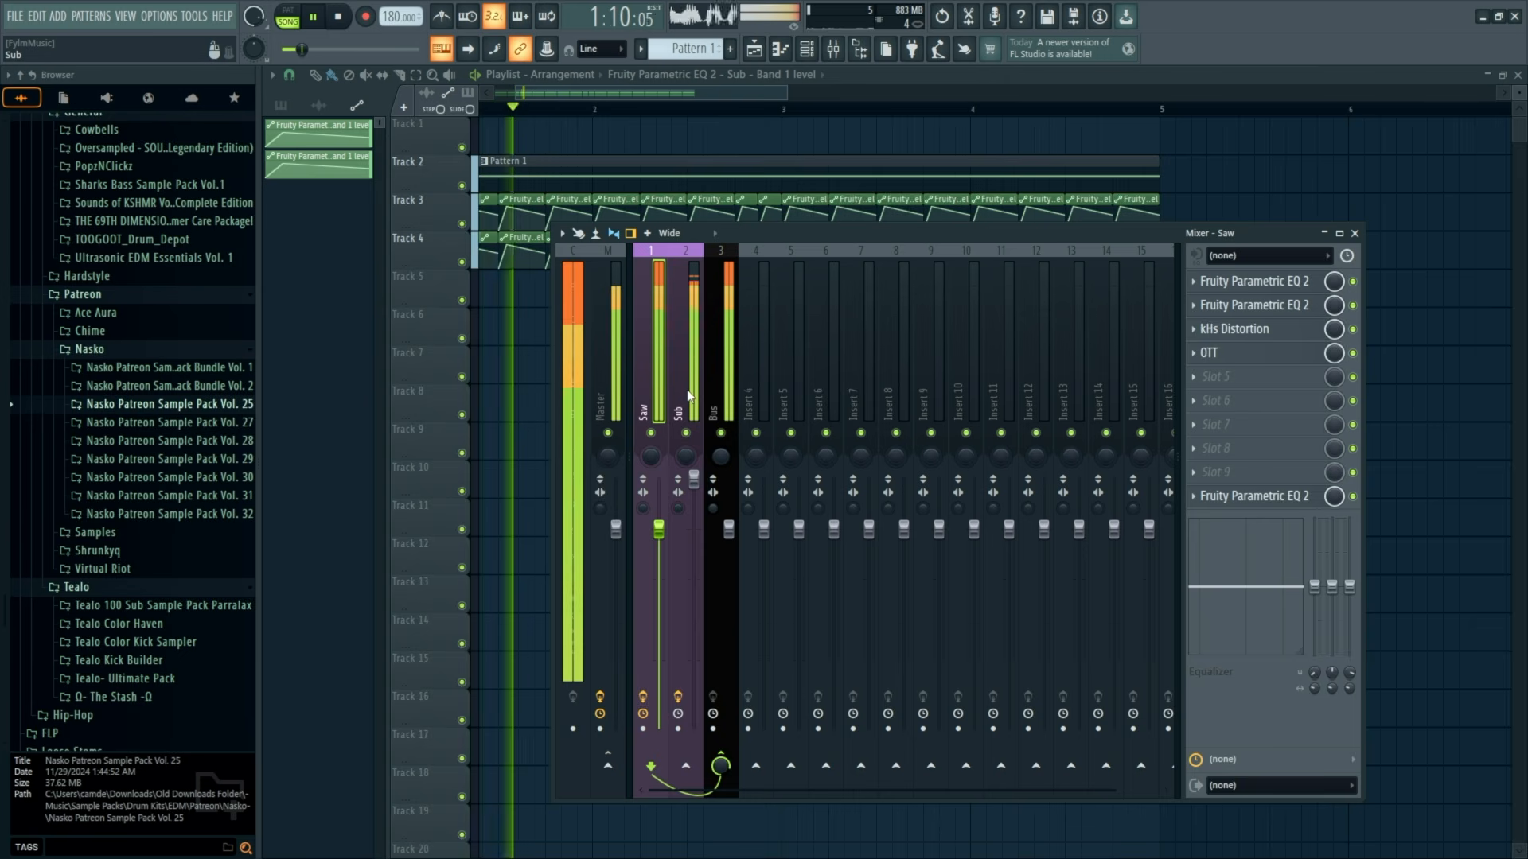
{"action": "key", "text": "space"}
{"action": "left_click", "coordinate": [690, 414]}
{"action": "left_click", "coordinate": [659, 390]}
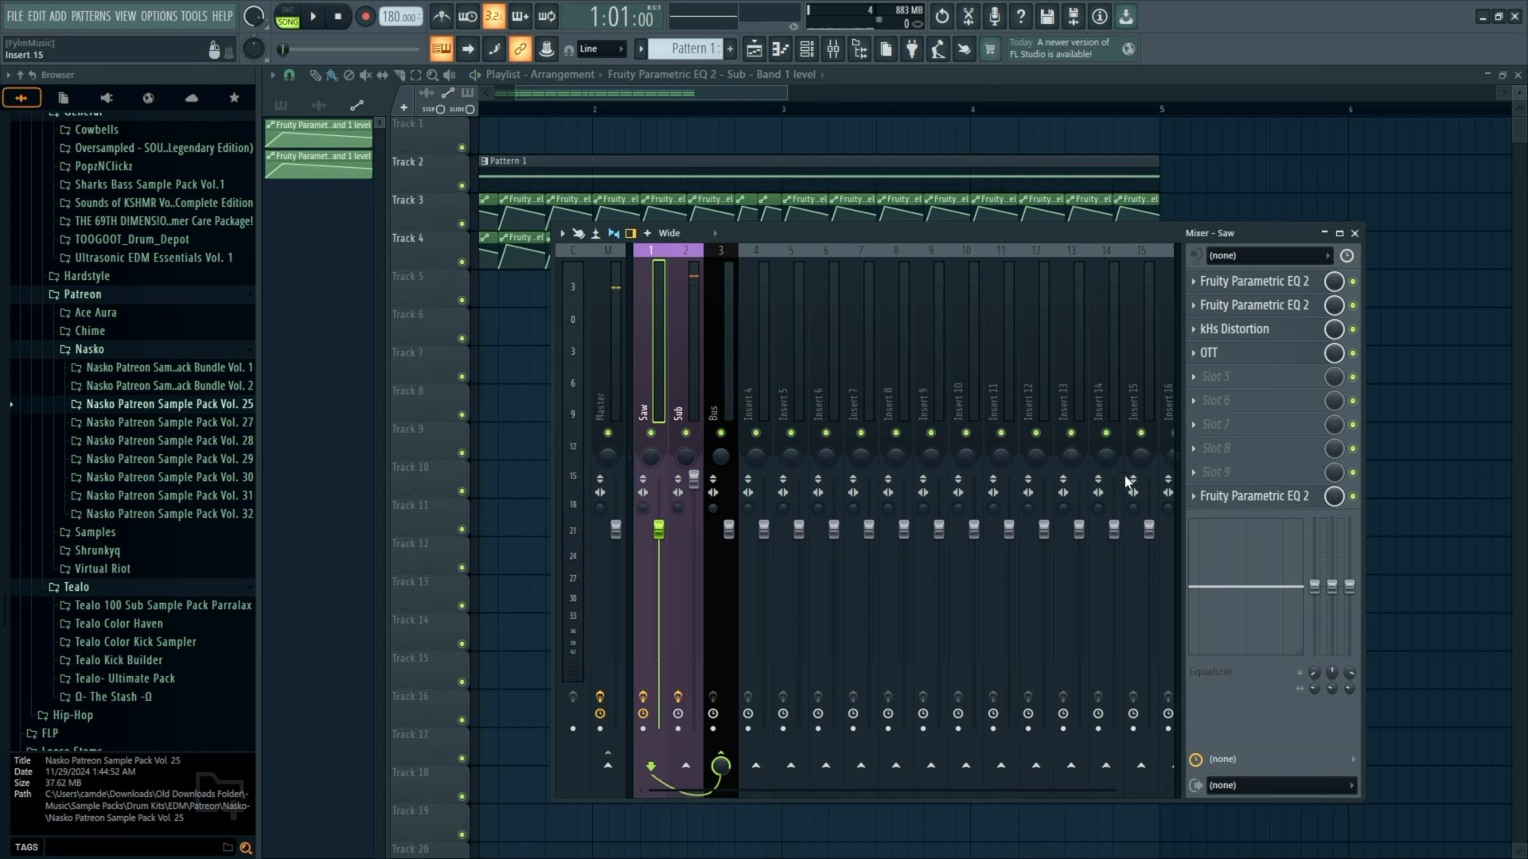
{"action": "left_click", "coordinate": [1253, 496]}
{"action": "key", "text": "space"}
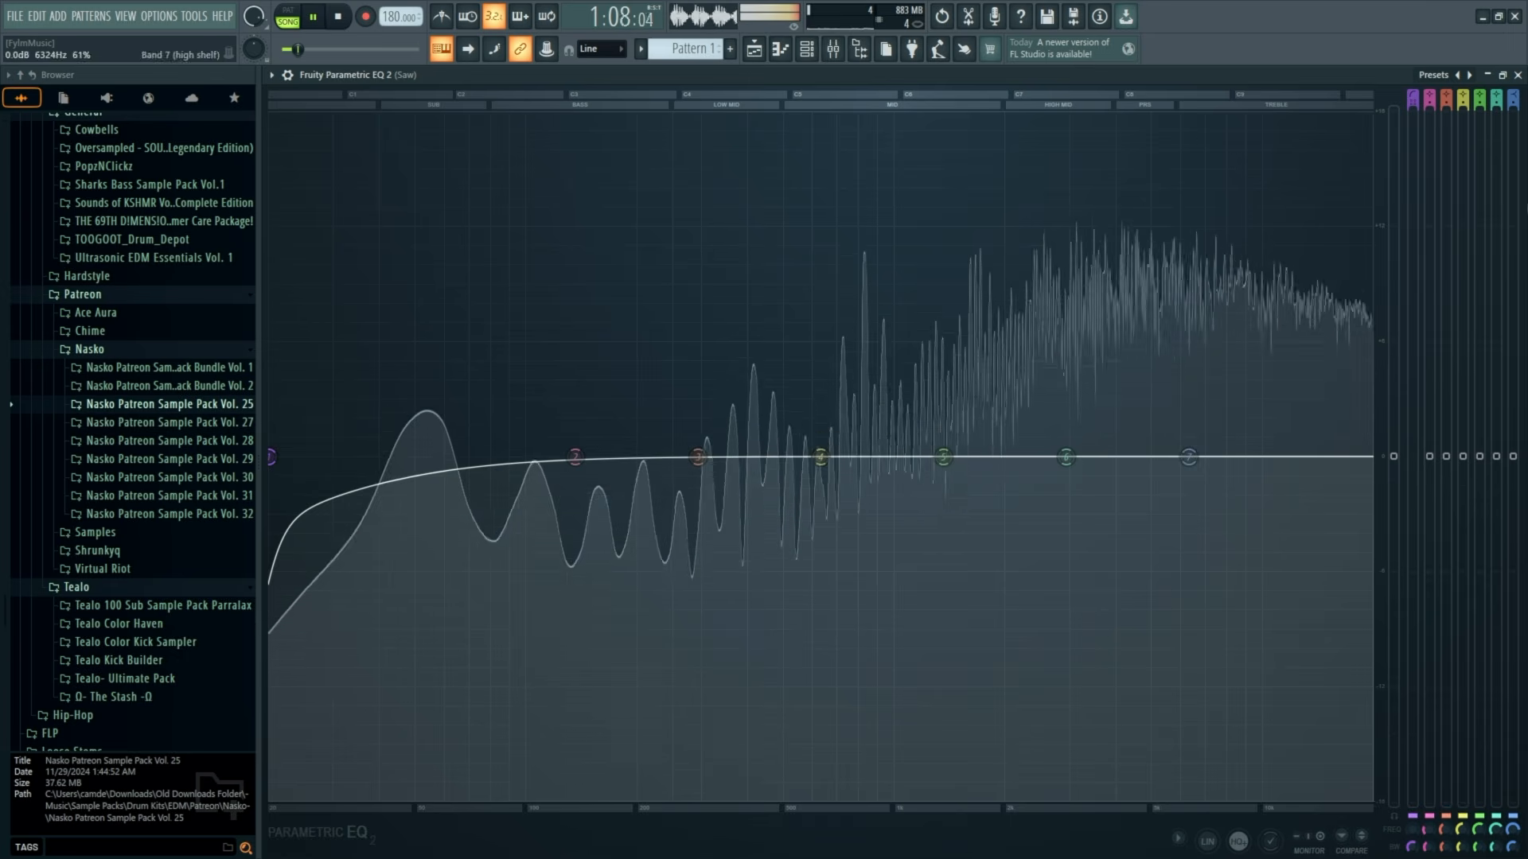
{"action": "left_click", "coordinate": [1518, 74]}
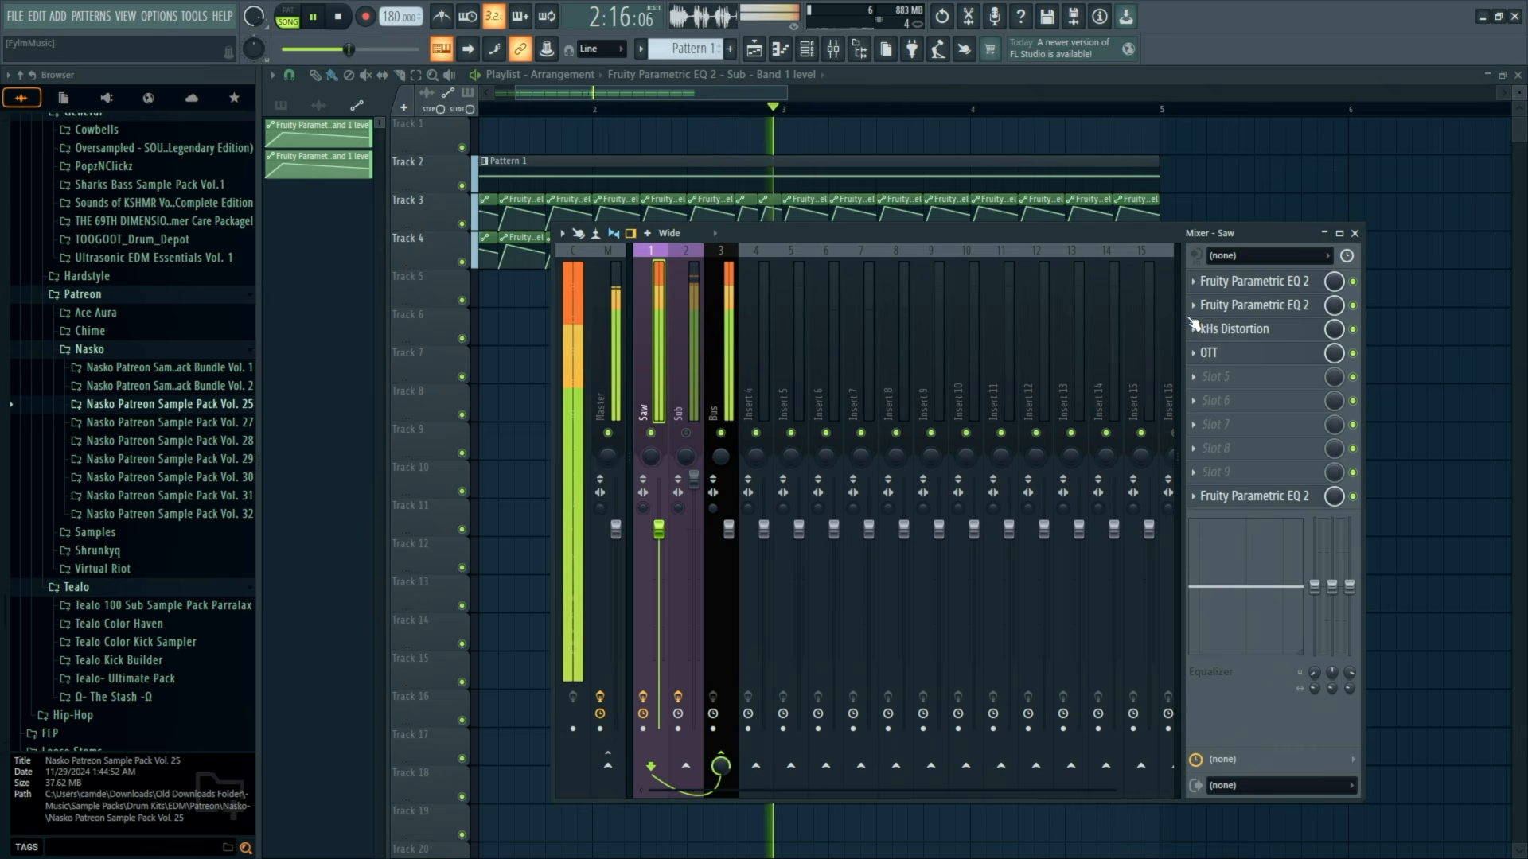
{"action": "left_click", "coordinate": [1254, 305]}
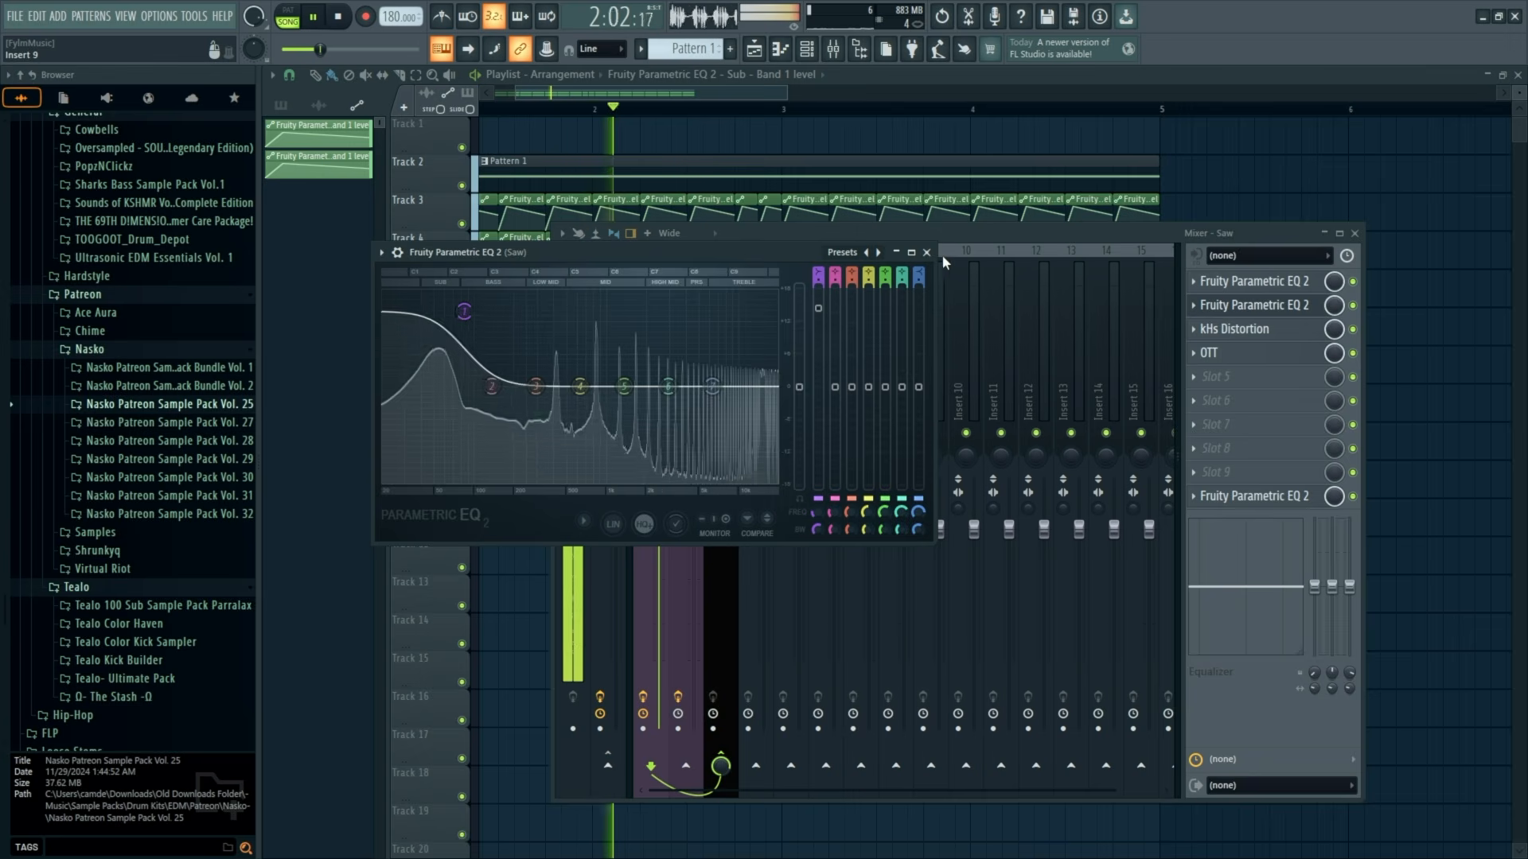
{"action": "key", "text": "space"}
Boost the Saw track's low end slightly by moving band 2 of its slot 10 parametric EQ down into the bass range.
{"action": "left_click", "coordinate": [911, 252]}
{"action": "left_click_drag", "start_coordinate": [588, 453], "coordinate": [460, 443]}
{"action": "key", "text": "space"}
{"action": "key", "text": "space"}
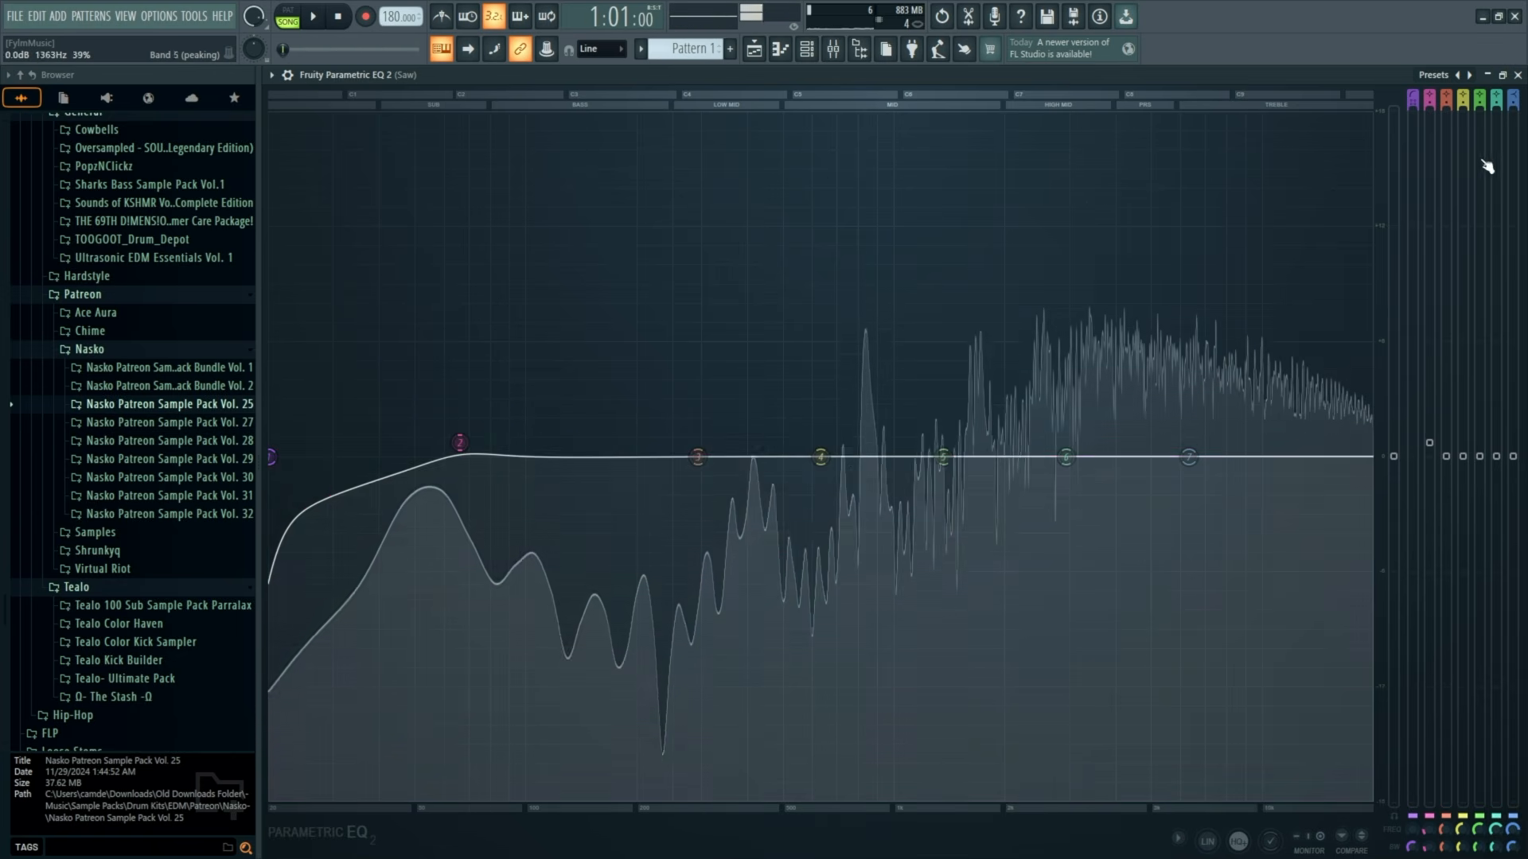
{"action": "left_click", "coordinate": [1517, 75]}
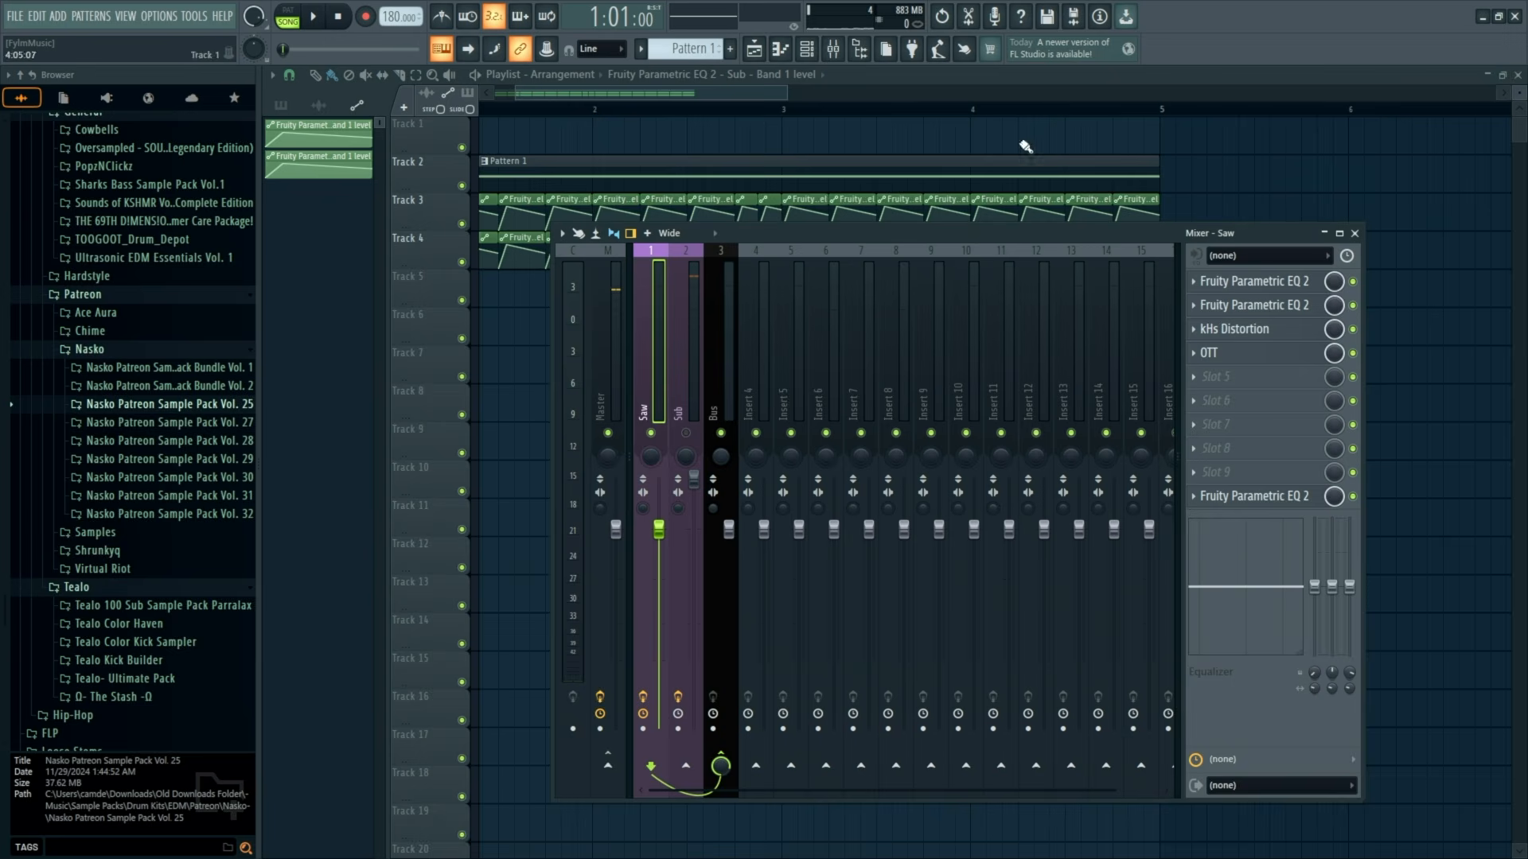
Route the Serum 2 #2 channel to mixer track 1 so both Serum patches share the Saw track.
{"action": "left_click", "coordinate": [806, 48]}
{"action": "left_click", "coordinate": [537, 176]}
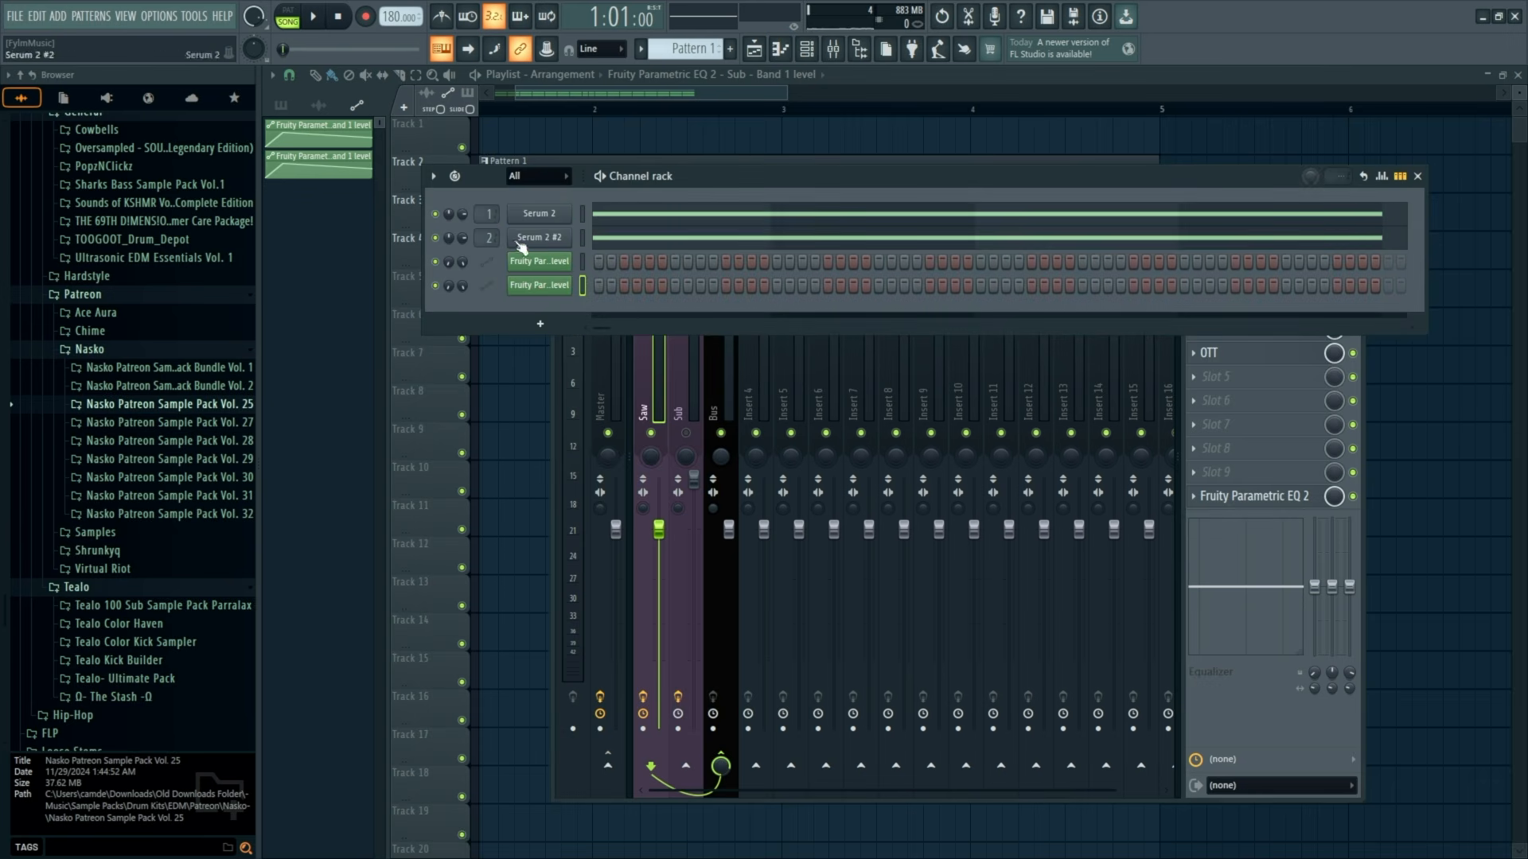
{"action": "key", "text": "space"}
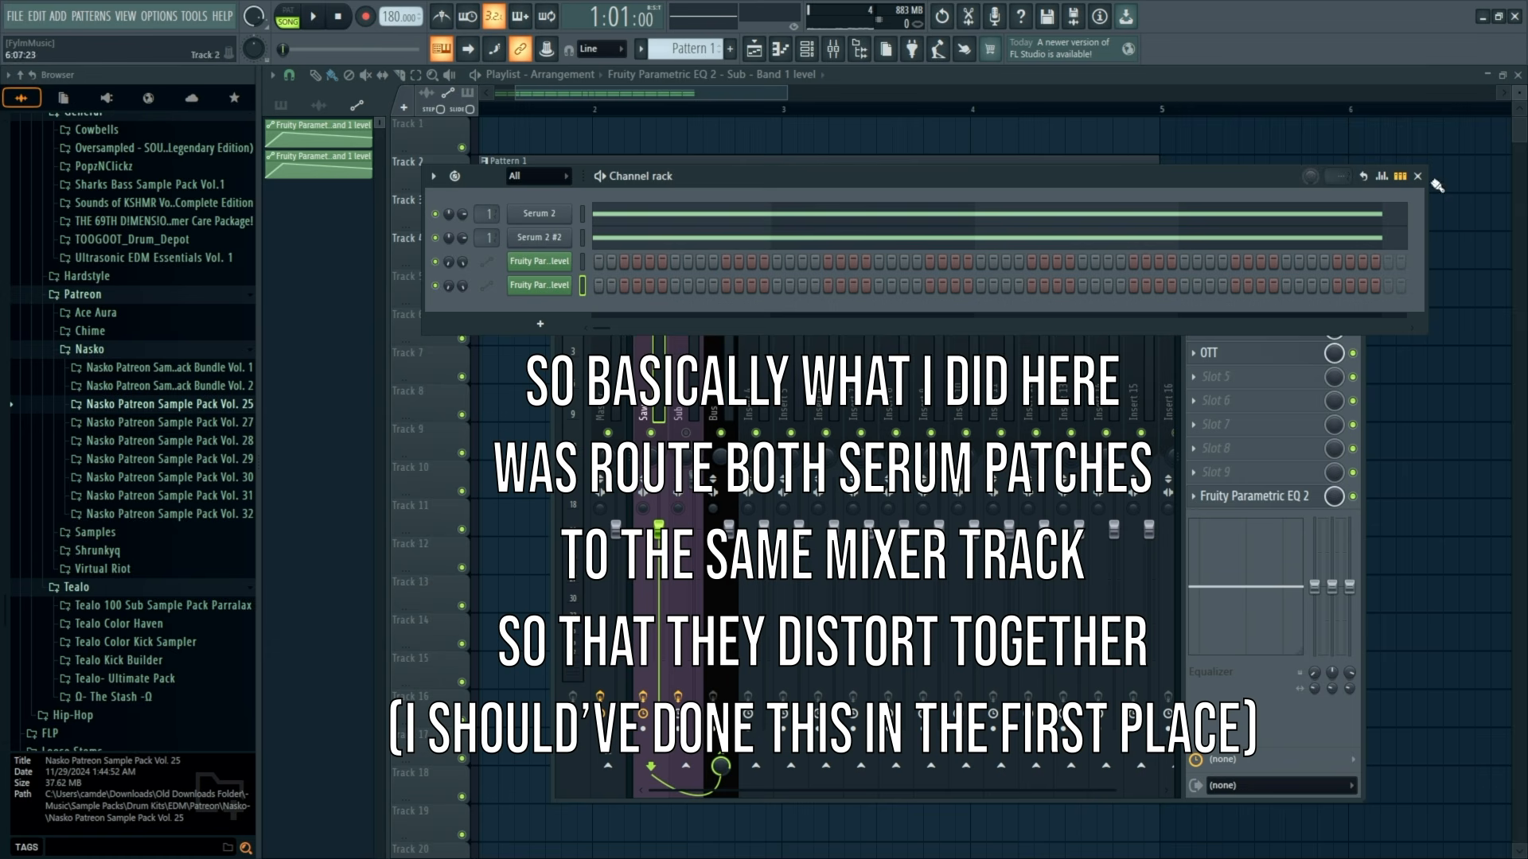
Turn off the sub oscillator in the first Serum 2 patch, audition the saw alone and close the synth.
{"action": "left_click", "coordinate": [534, 213]}
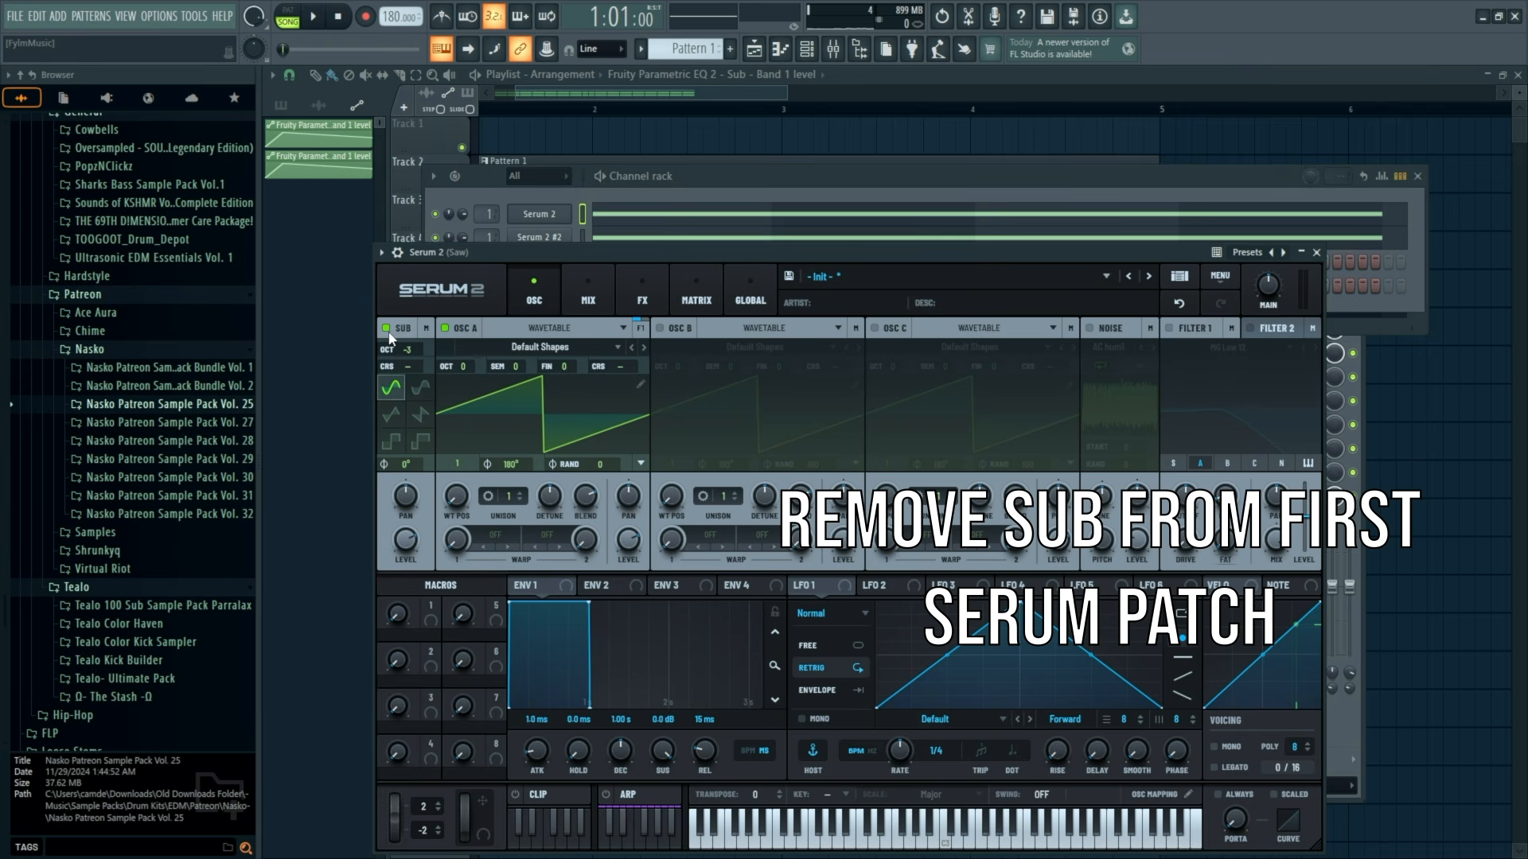
{"action": "left_click", "coordinate": [1317, 252]}
{"action": "key", "text": "space"}
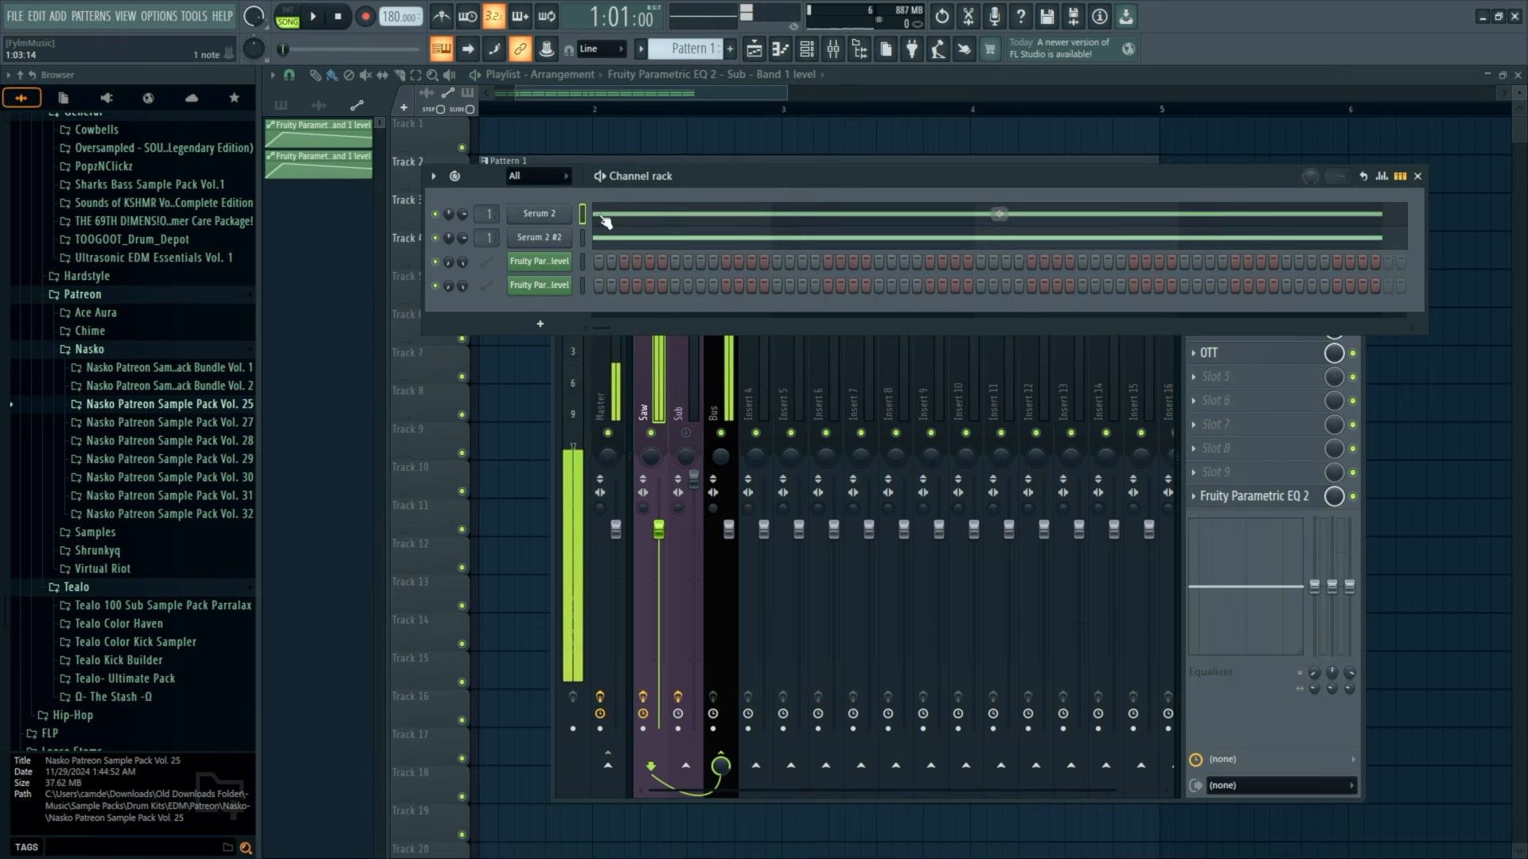
{"action": "left_click", "coordinate": [535, 213]}
{"action": "key", "text": "space"}
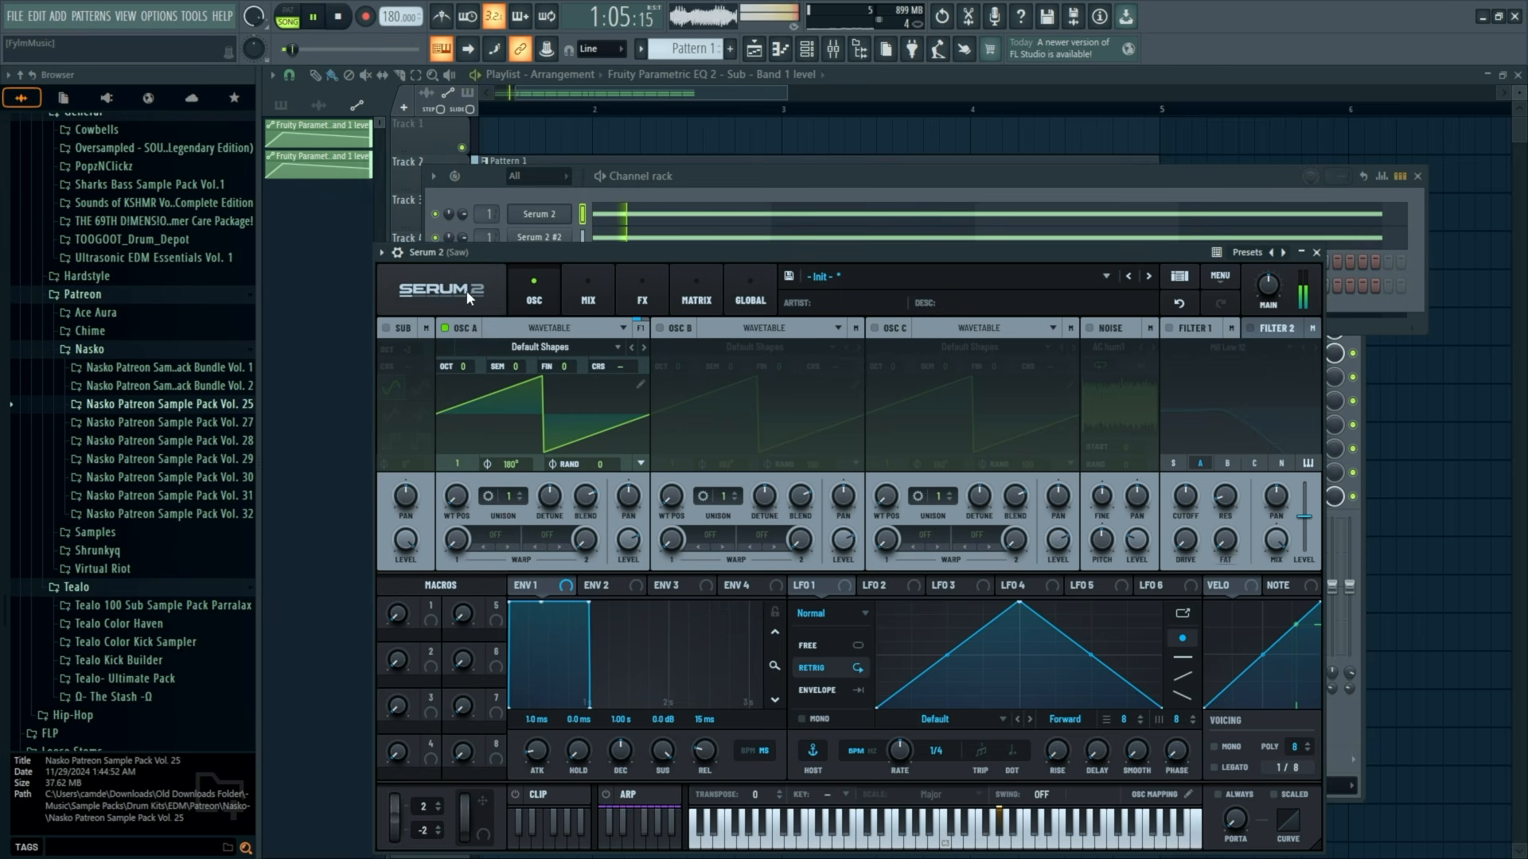
{"action": "left_click", "coordinate": [1316, 252]}
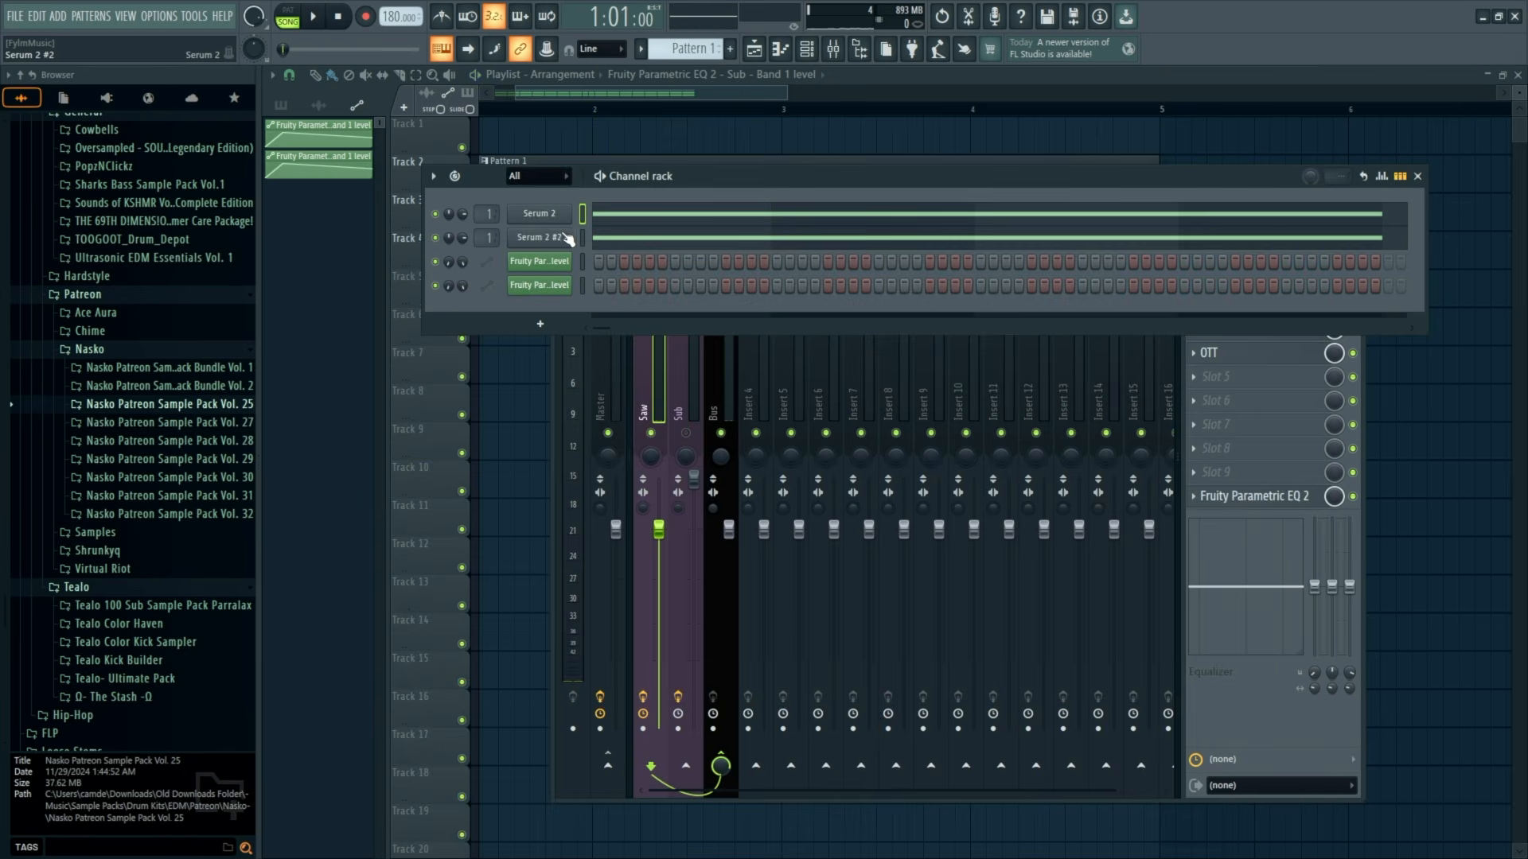
Check the sub oscillator in the Serum 2 #2 patch, audition both layers together and close the channel rack.
{"action": "left_click", "coordinate": [560, 237]}
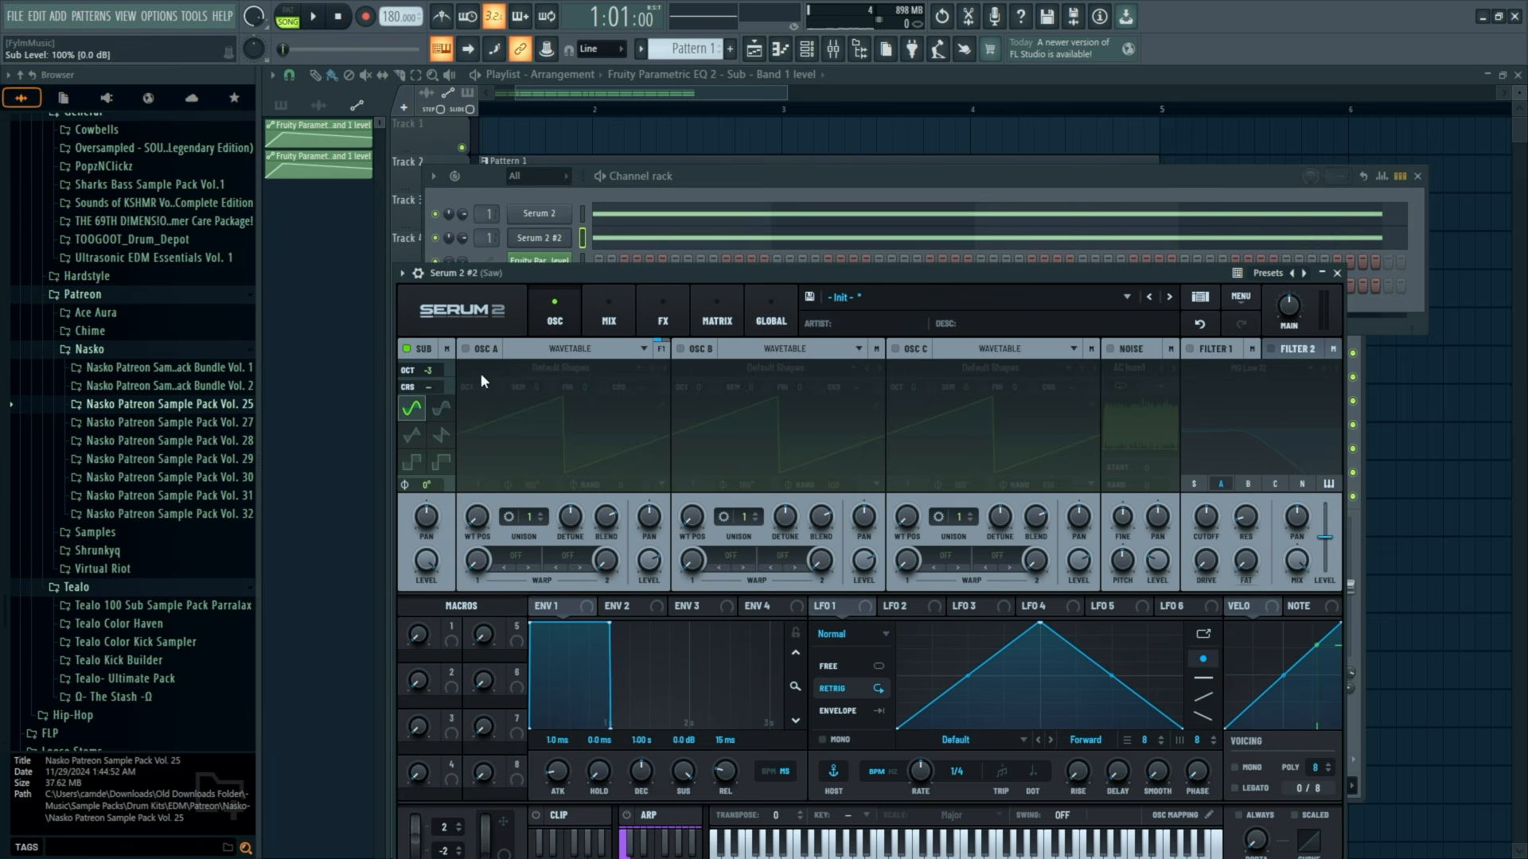
{"action": "left_click", "coordinate": [1338, 274]}
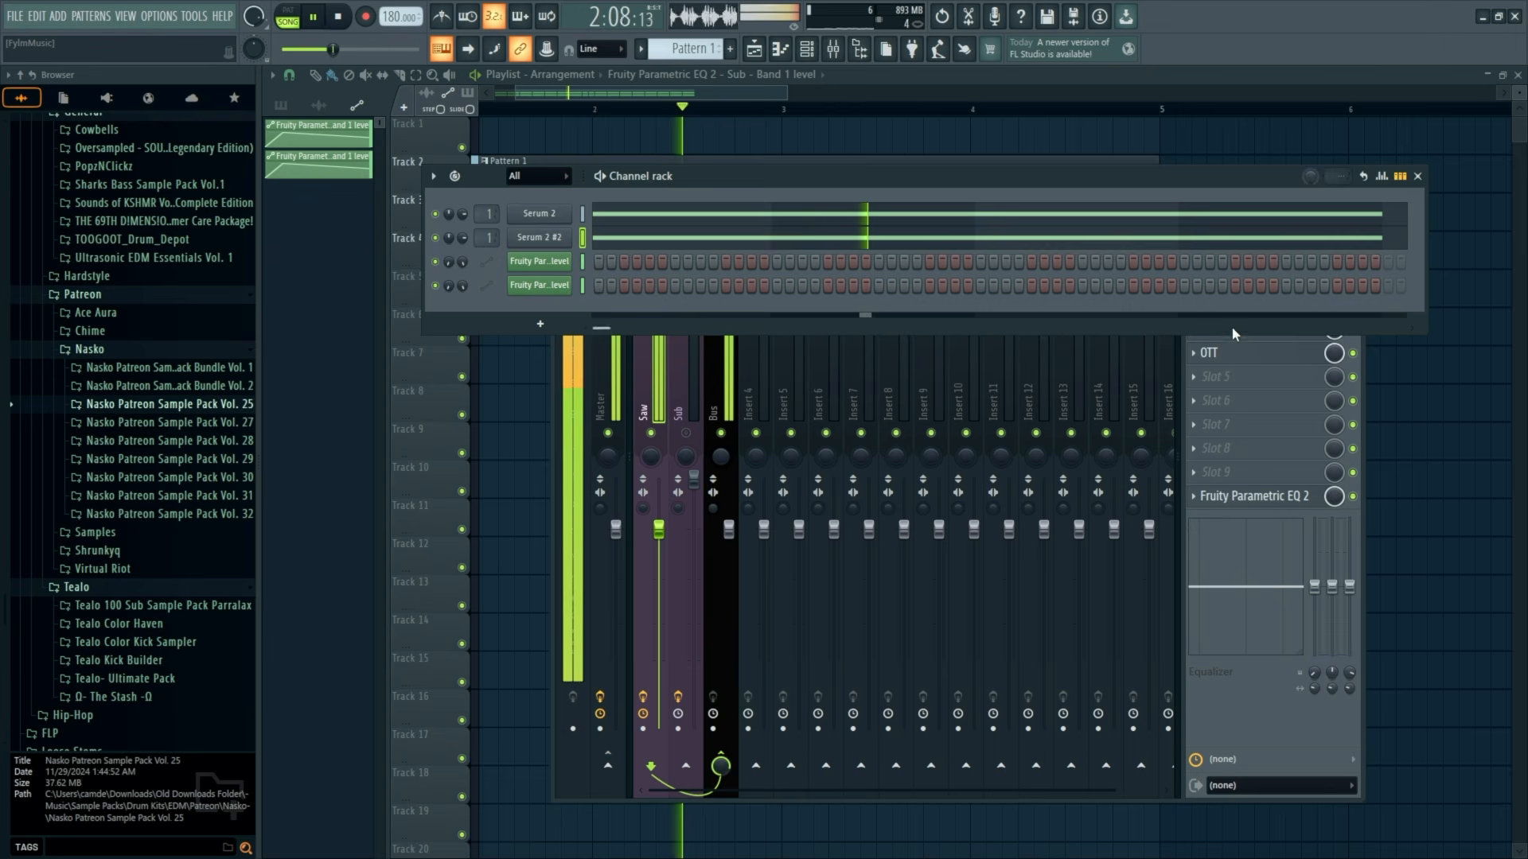
{"action": "left_click", "coordinate": [1417, 176]}
Shift the boosted band 5 of the Saw track's slot 1 parametric EQ higher in frequency during playback and close it.
{"action": "left_click", "coordinate": [1268, 283]}
{"action": "mouse_move", "coordinate": [576, 273]}
{"action": "left_mouse_down"}
{"action": "mouse_move", "coordinate": [555, 273]}
{"action": "mouse_move", "coordinate": [603, 287]}
{"action": "left_mouse_up"}
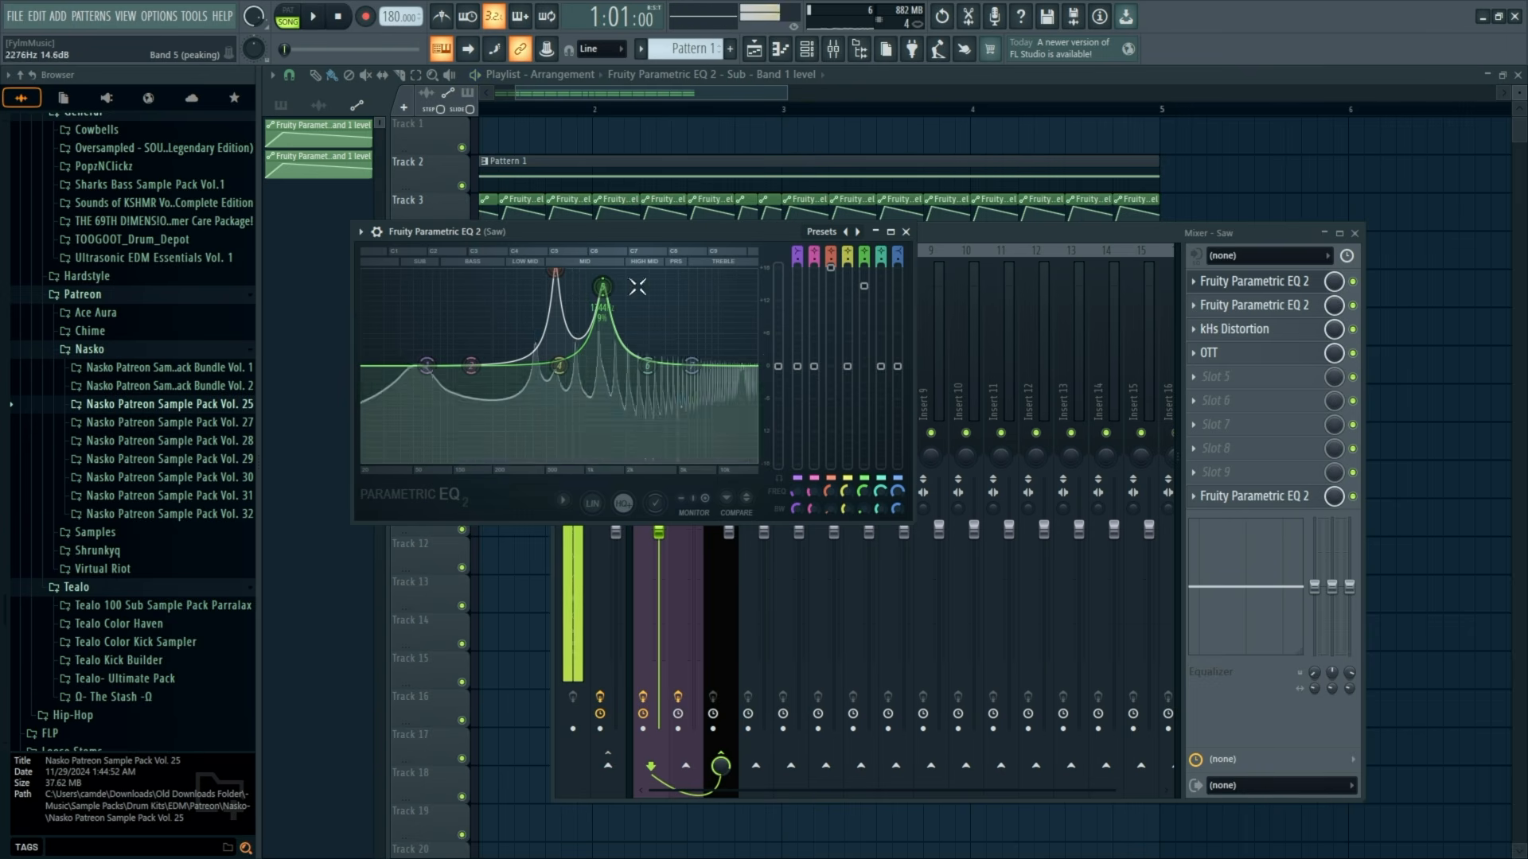
{"action": "key", "text": "space"}
{"action": "left_click", "coordinate": [905, 232]}
Set the drive of the Saw track's kHs Distortion to about 9.68 dB during playback and close the plugin.
{"action": "left_click", "coordinate": [1278, 306]}
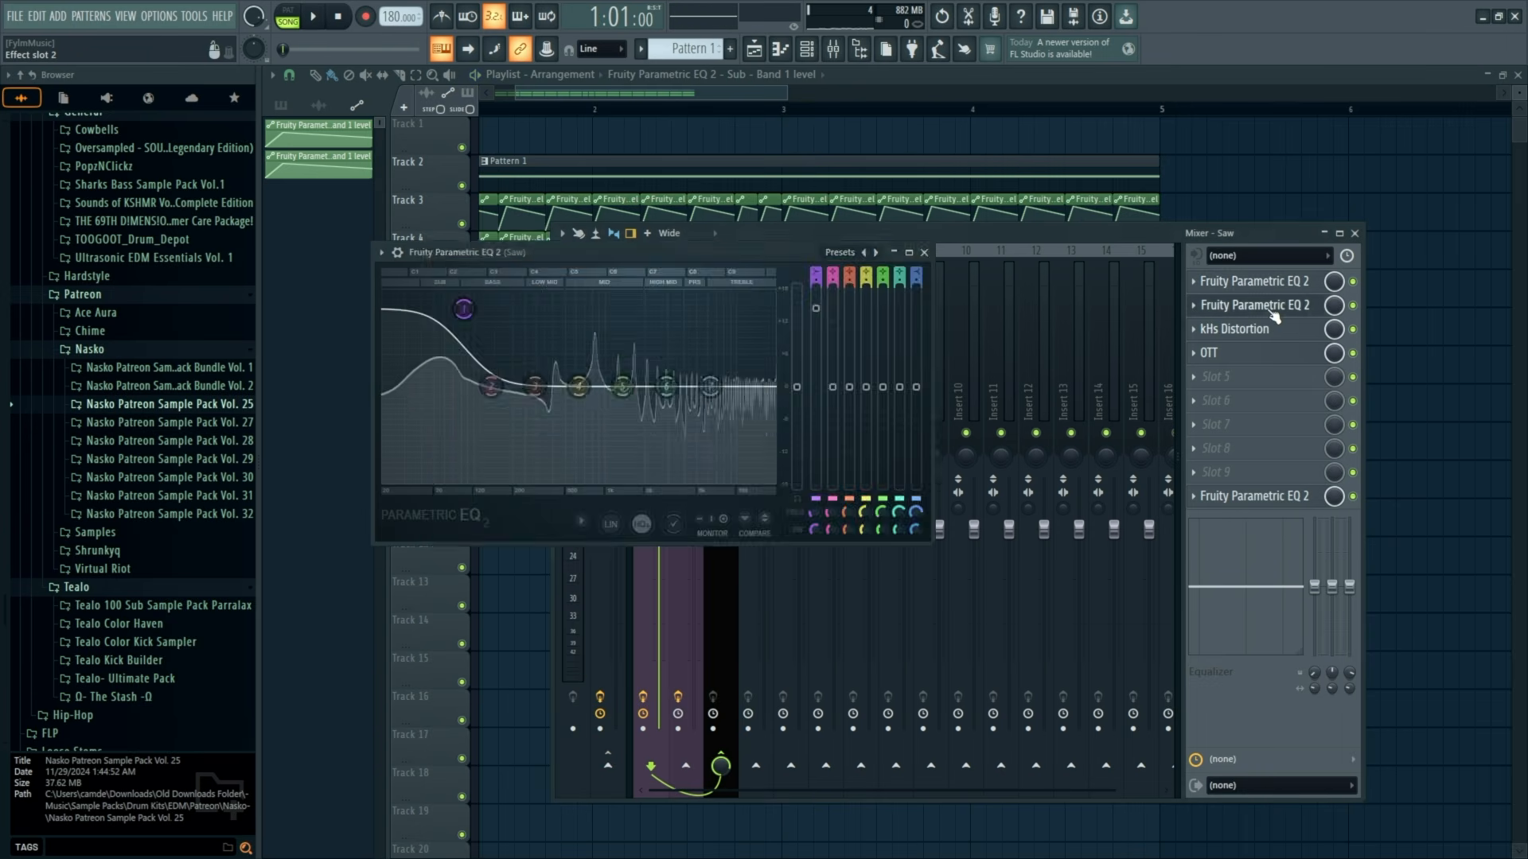
{"action": "left_click", "coordinate": [1278, 329]}
{"action": "key", "text": "space"}
{"action": "left_click_drag", "start_coordinate": [472, 402], "coordinate": [472, 412]}
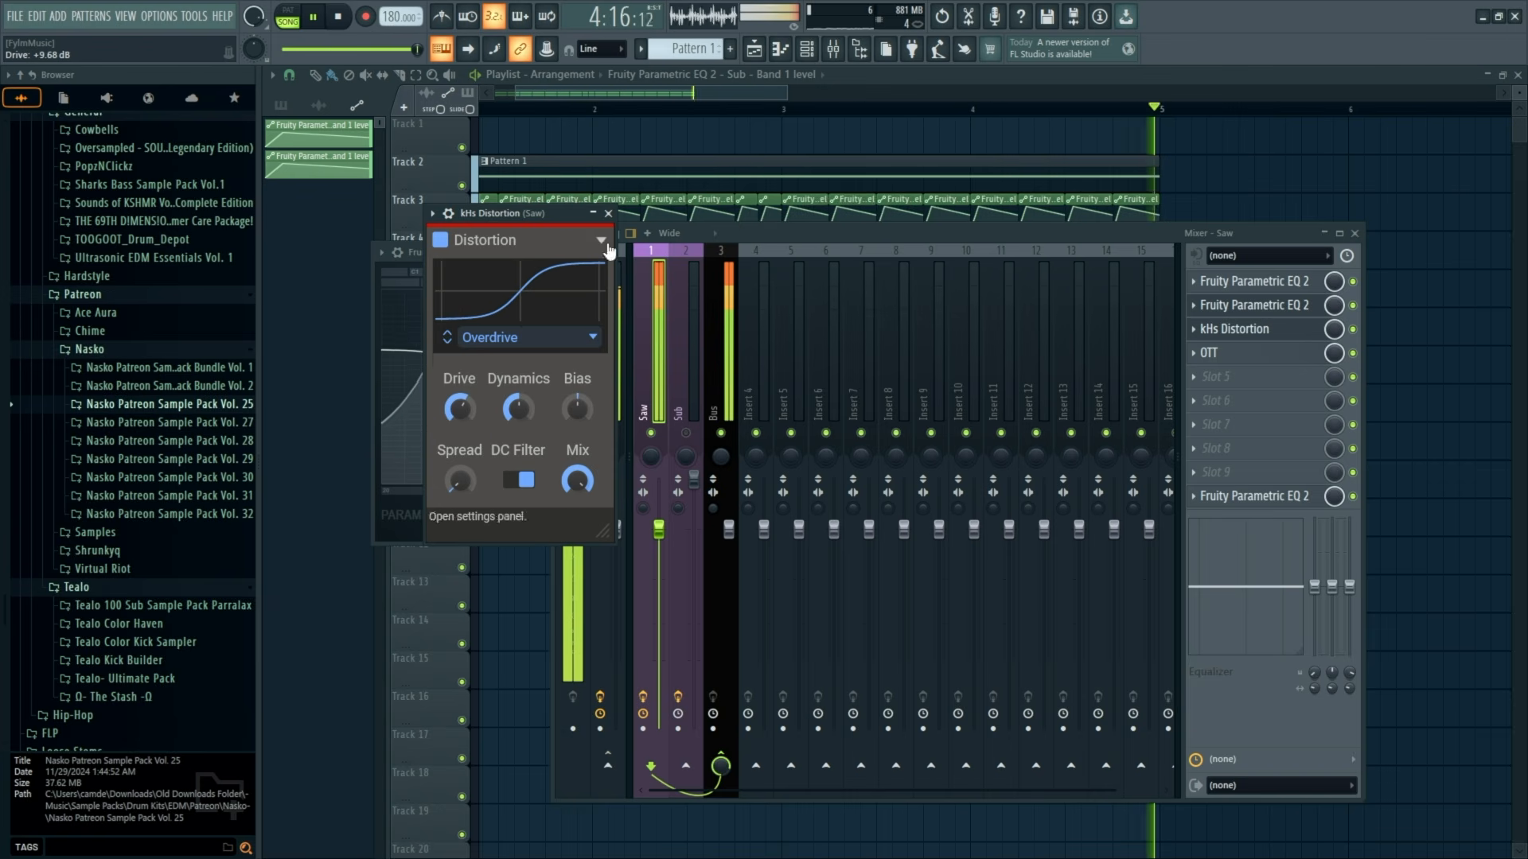
{"action": "left_click", "coordinate": [608, 213]}
{"action": "key", "text": "space"}
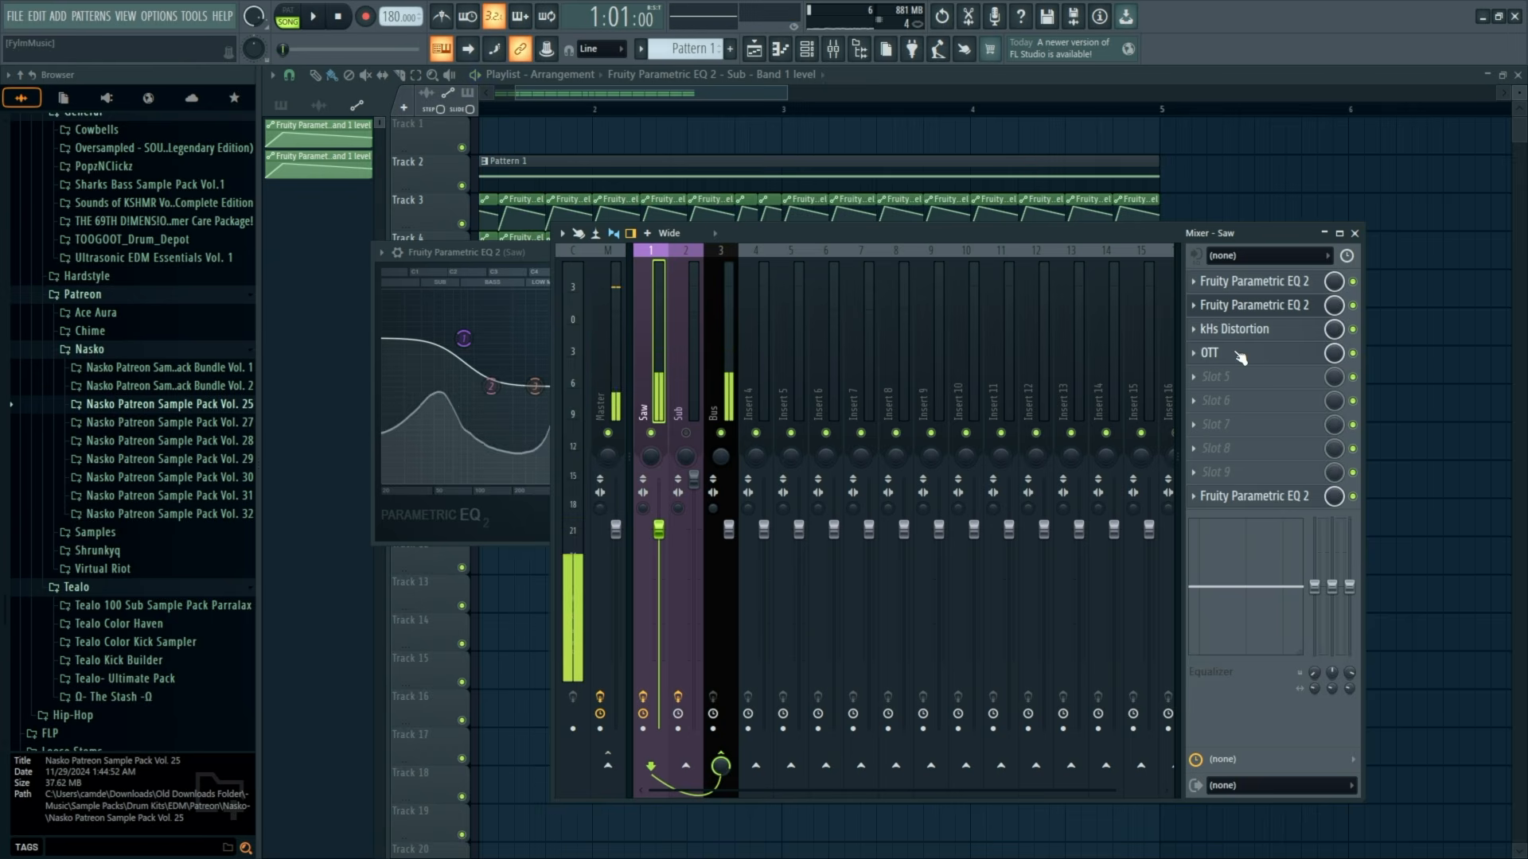
Adjust the low-band threshold of the Saw track's OTT to 200 % during playback and close the plugin.
{"action": "left_click", "coordinate": [1238, 350]}
{"action": "key", "text": "space"}
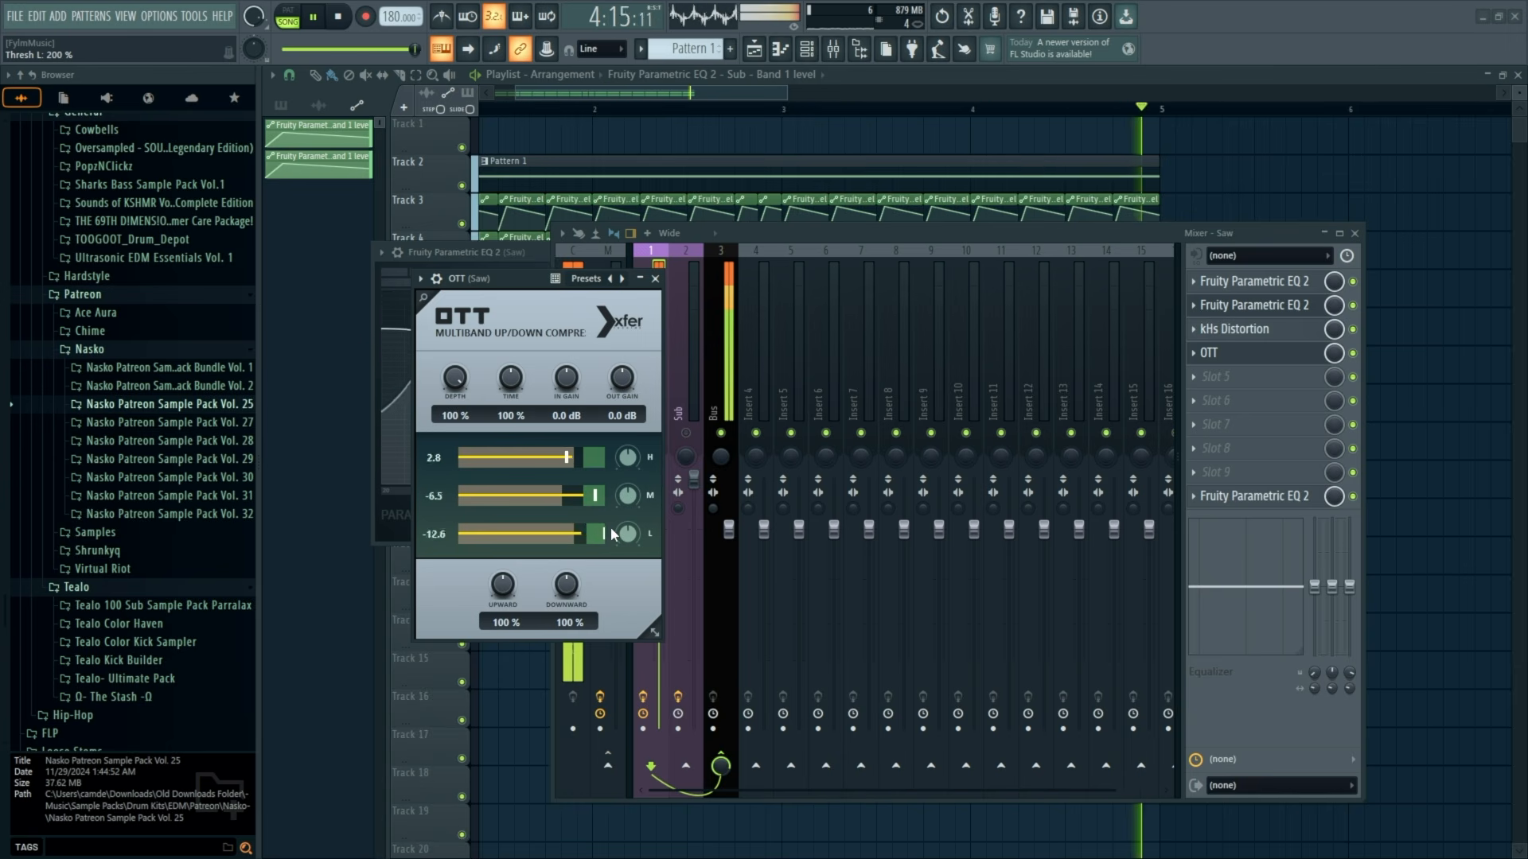
{"action": "left_click", "coordinate": [655, 279]}
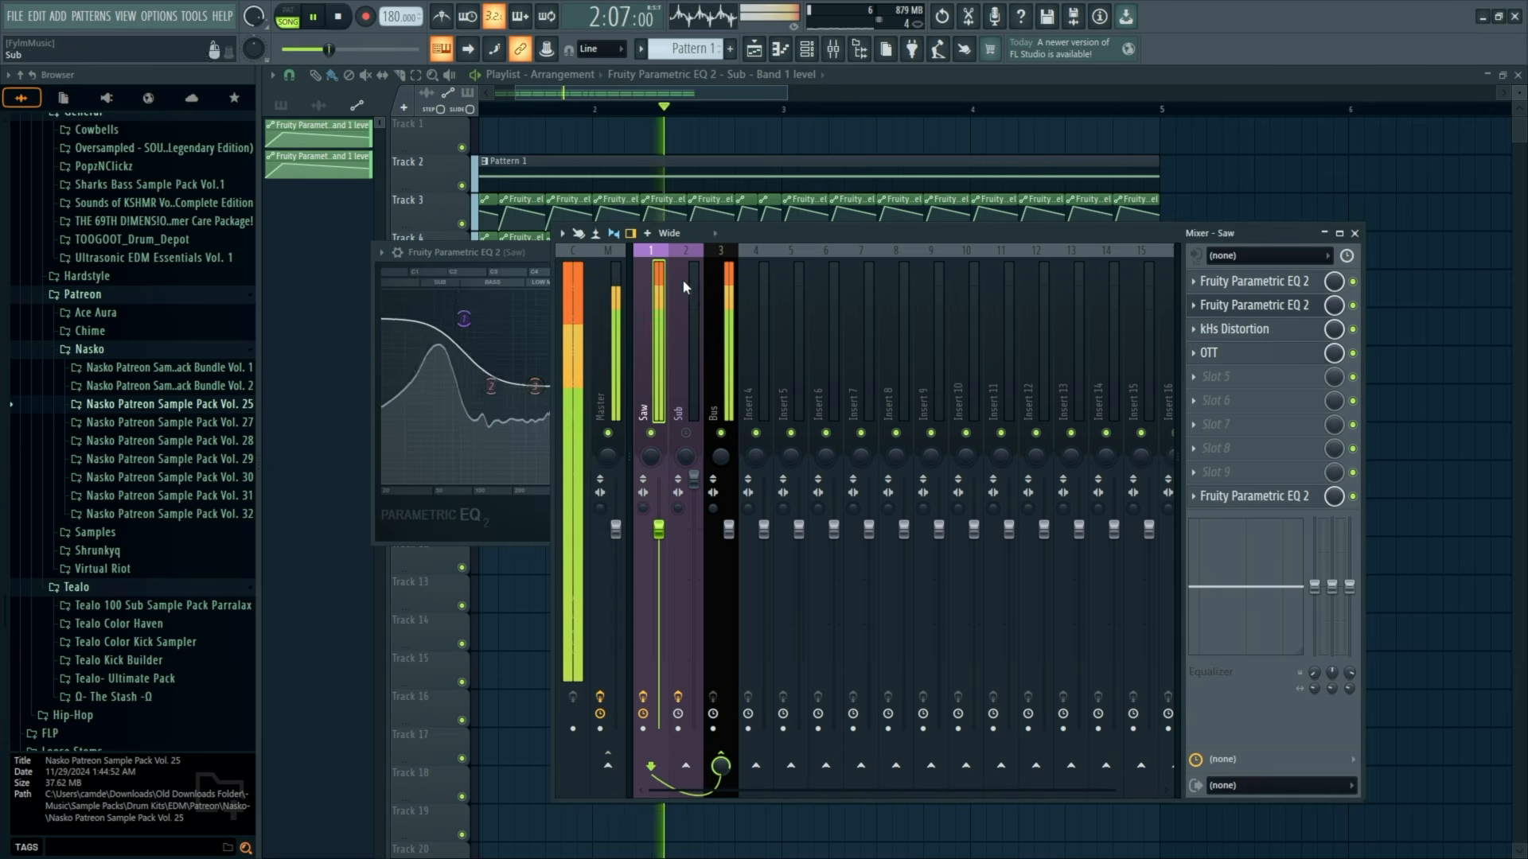
{"action": "key", "text": "space"}
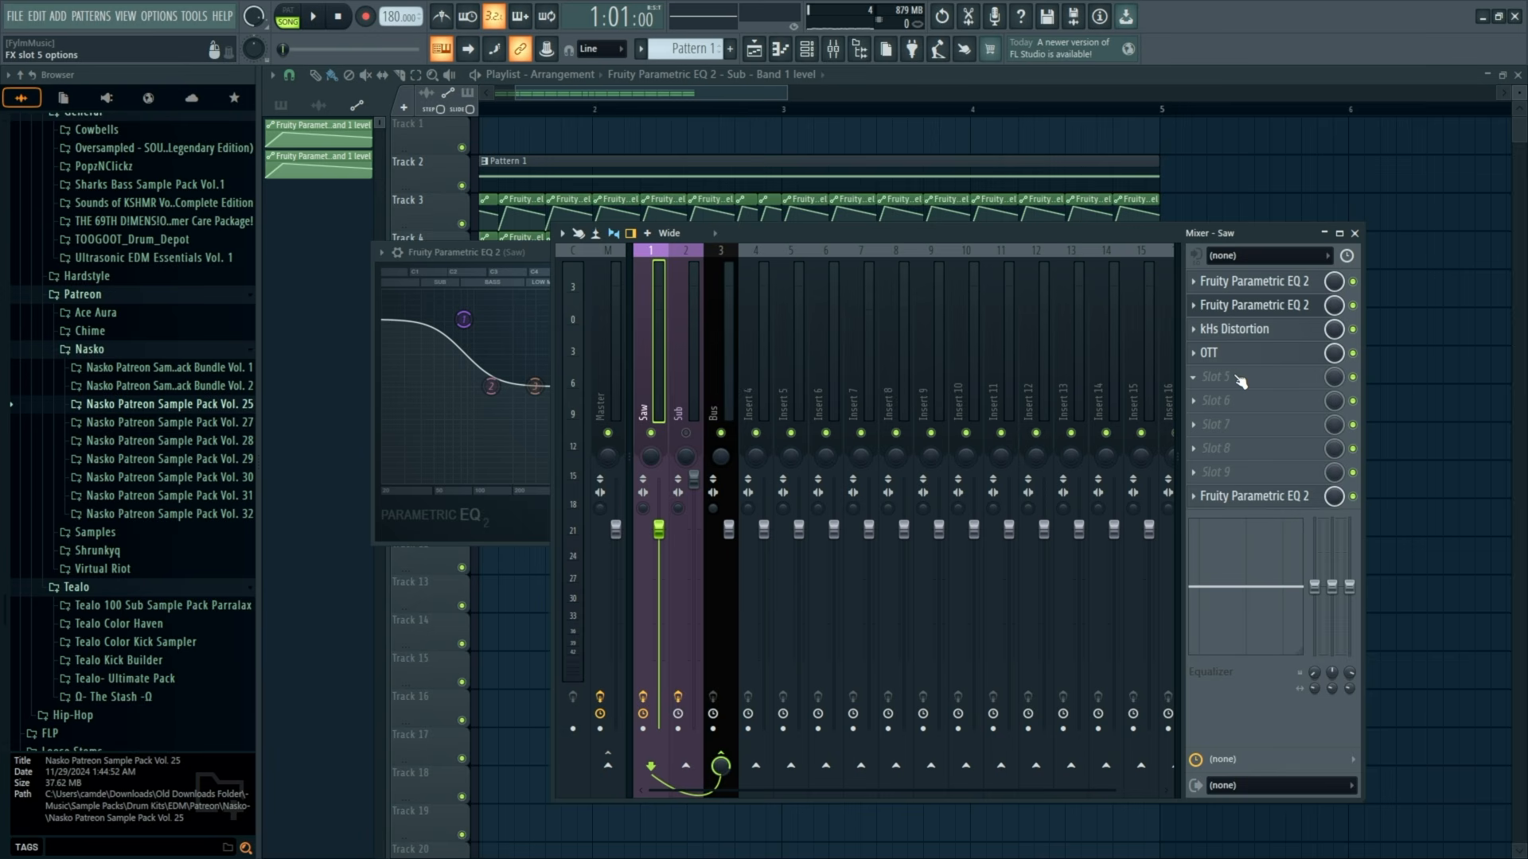
Add the Chroma effect to slot 5 of the Saw mixer track and move its window aside.
{"action": "left_click", "coordinate": [1238, 381]}
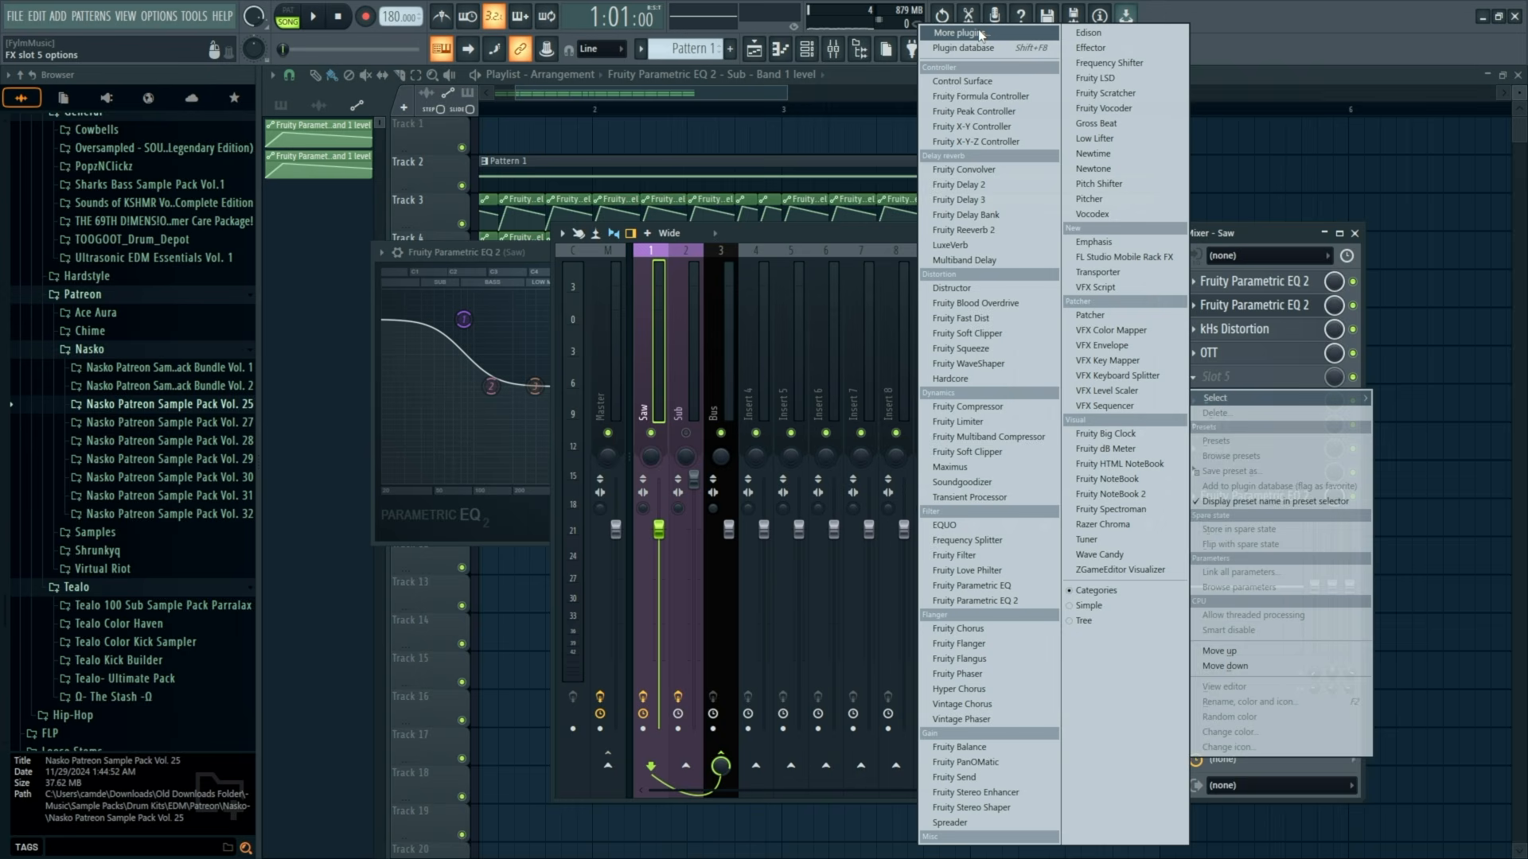
{"action": "left_click", "coordinate": [981, 35]}
{"action": "type", "text": "chr"}
{"action": "double_click", "coordinate": [845, 95]}
{"action": "left_click_drag", "start_coordinate": [627, 340], "coordinate": [697, 341]}
{"action": "left_click_drag", "start_coordinate": [381, 312], "coordinate": [274, 302]}
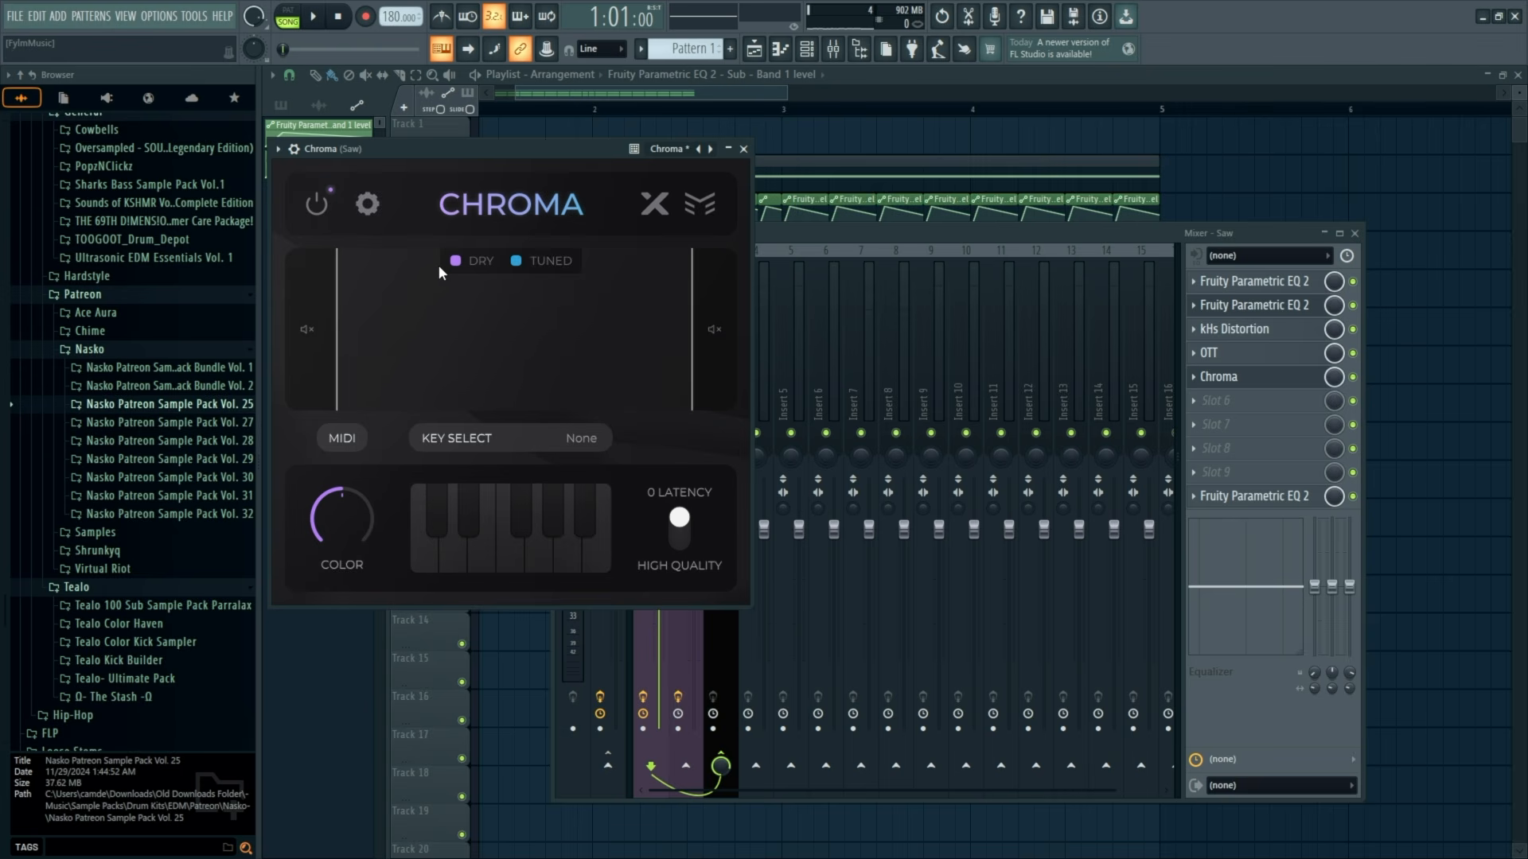
{"action": "left_click", "coordinate": [589, 440]}
{"action": "left_click", "coordinate": [587, 440]}
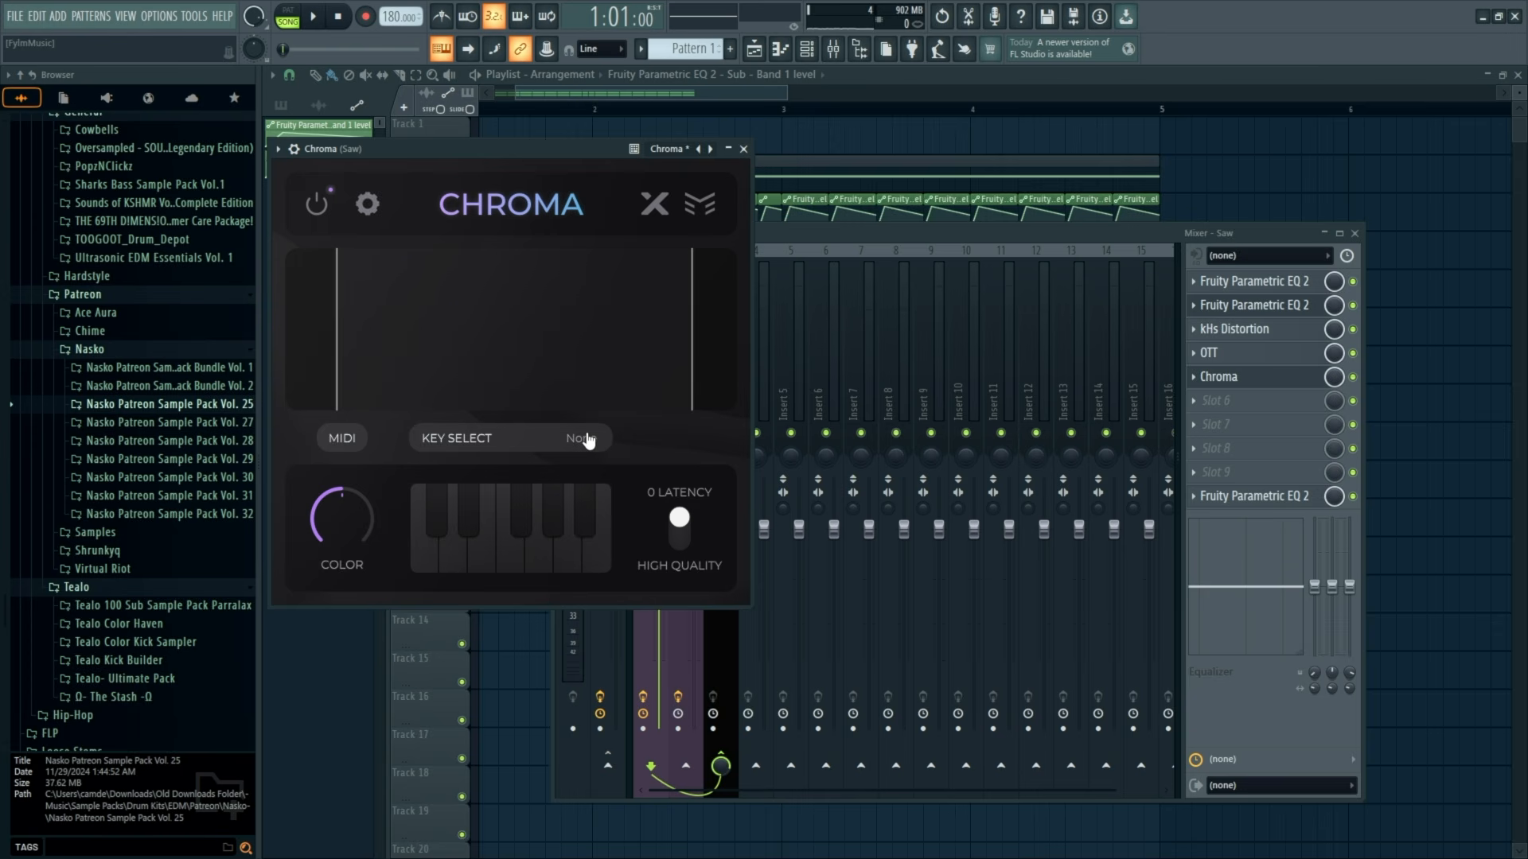
{"action": "left_click", "coordinate": [589, 440]}
{"action": "left_click", "coordinate": [588, 444]}
{"action": "left_click", "coordinate": [596, 438]}
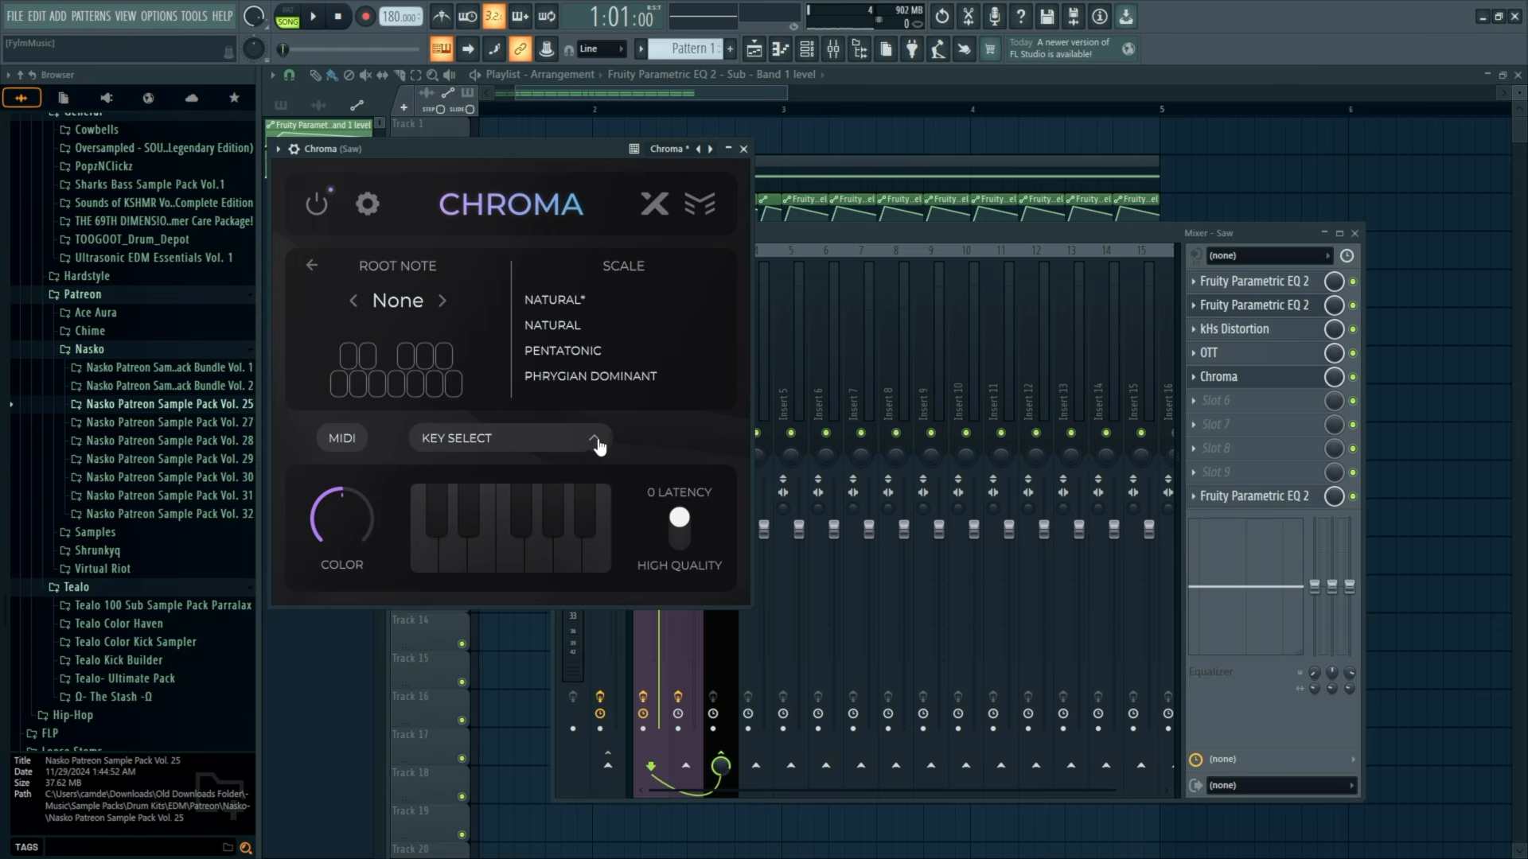
{"action": "left_click", "coordinate": [595, 444]}
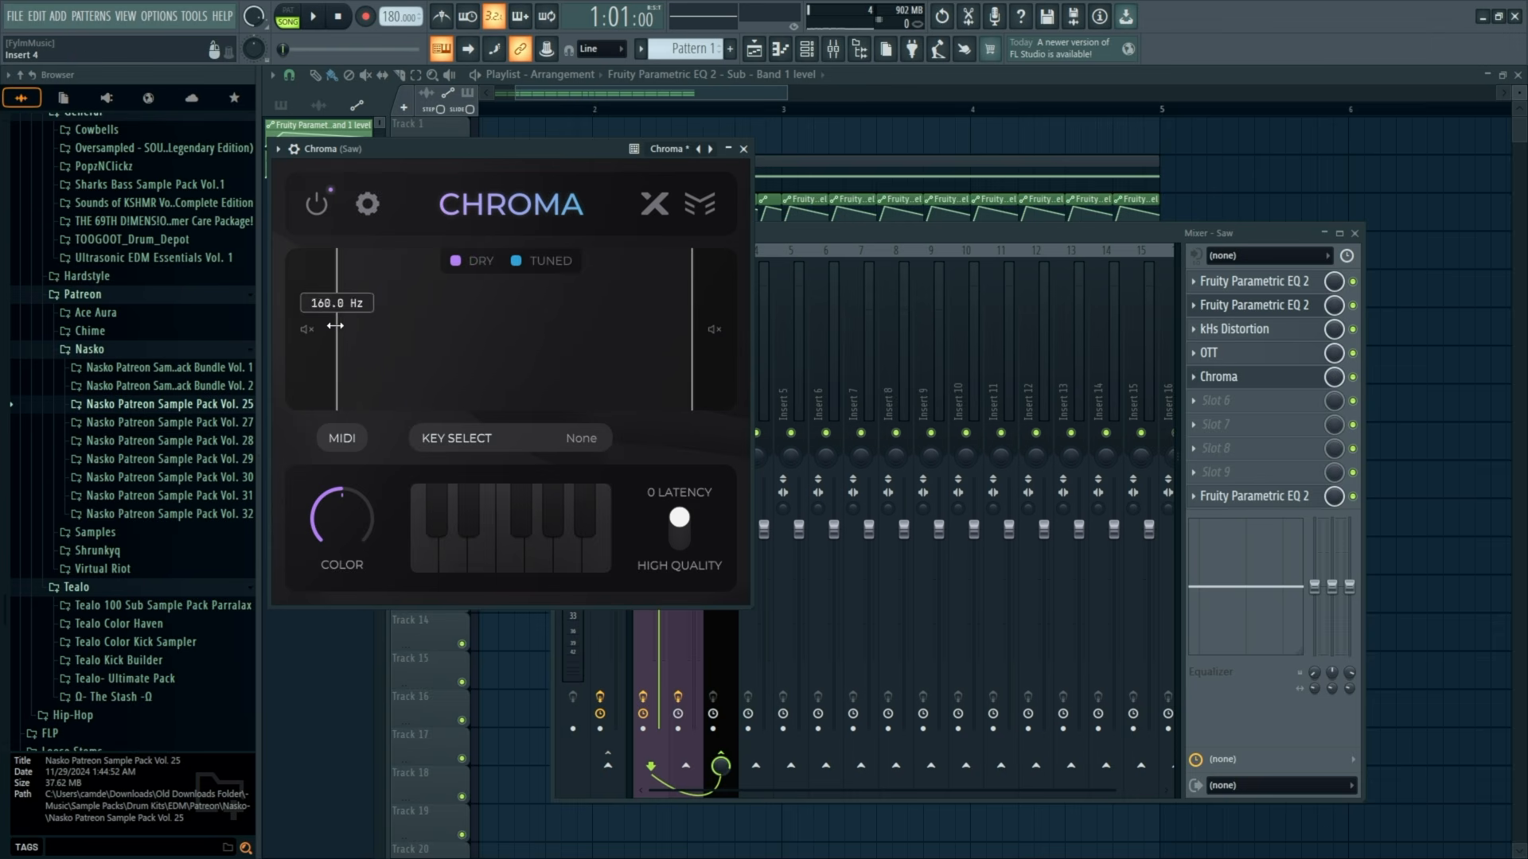
Set Chroma's key to root note G# with the Natural* minor scale and audition it.
{"action": "left_click", "coordinate": [478, 438]}
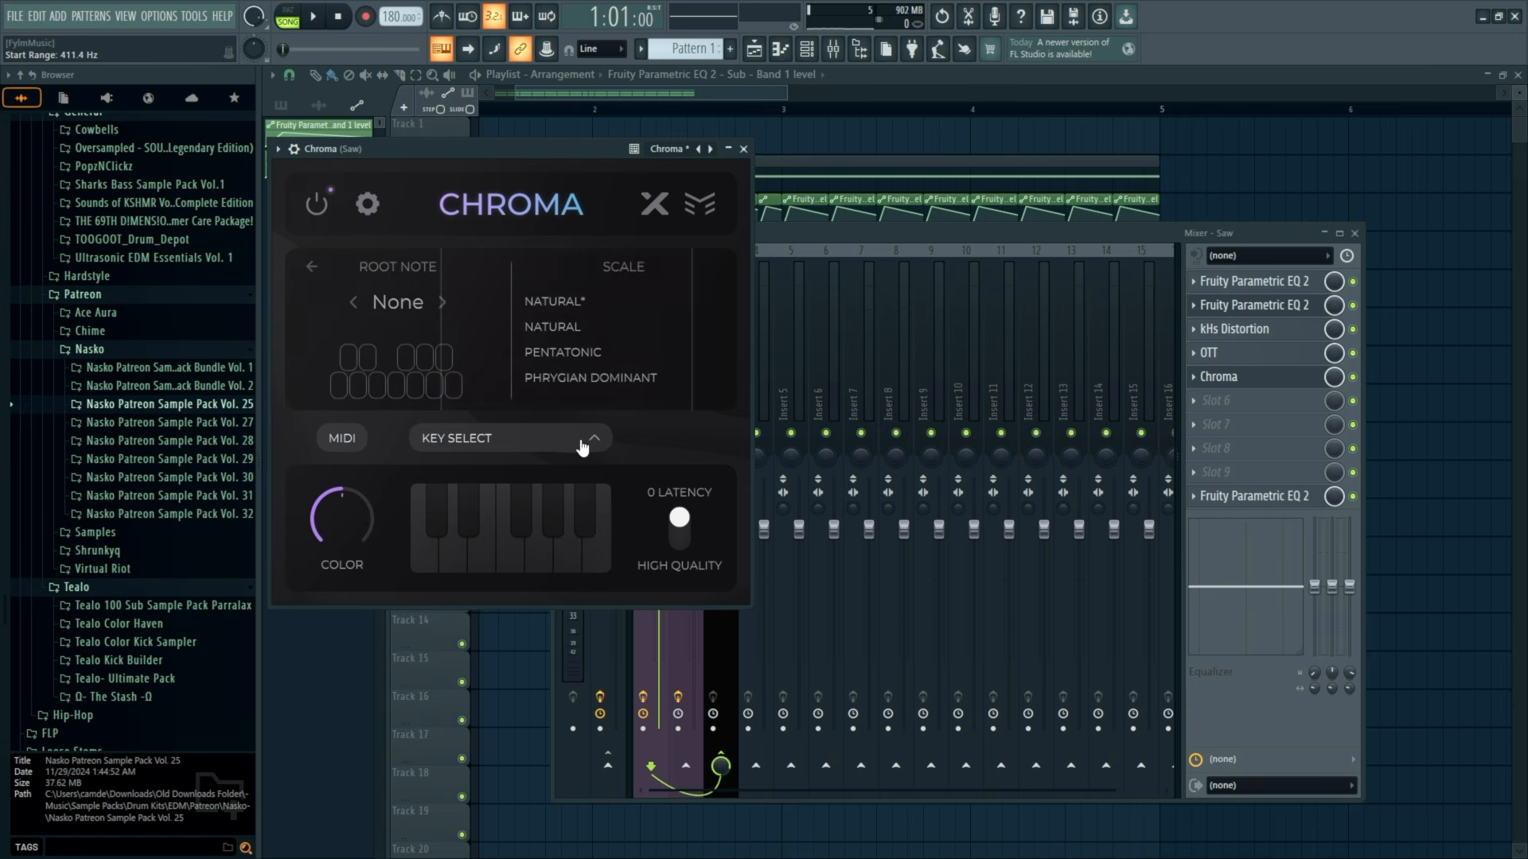
{"action": "left_click", "coordinate": [408, 357]}
{"action": "left_click", "coordinate": [396, 384]}
{"action": "left_click", "coordinate": [414, 384]}
{"action": "left_click", "coordinate": [426, 357]}
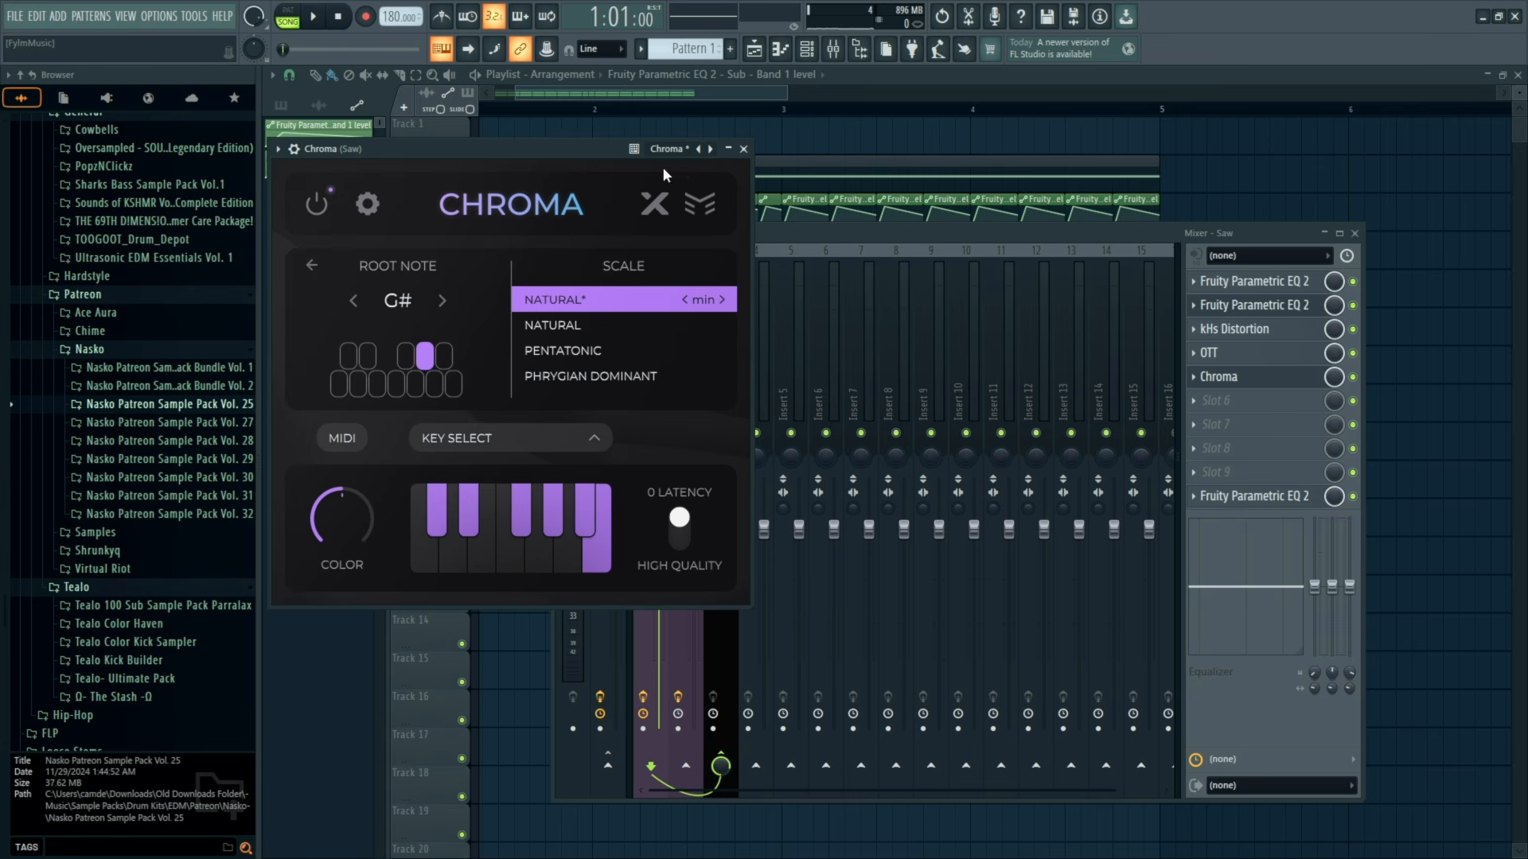
{"action": "key", "text": "space"}
{"action": "left_click_drag", "start_coordinate": [575, 147], "coordinate": [584, 136]}
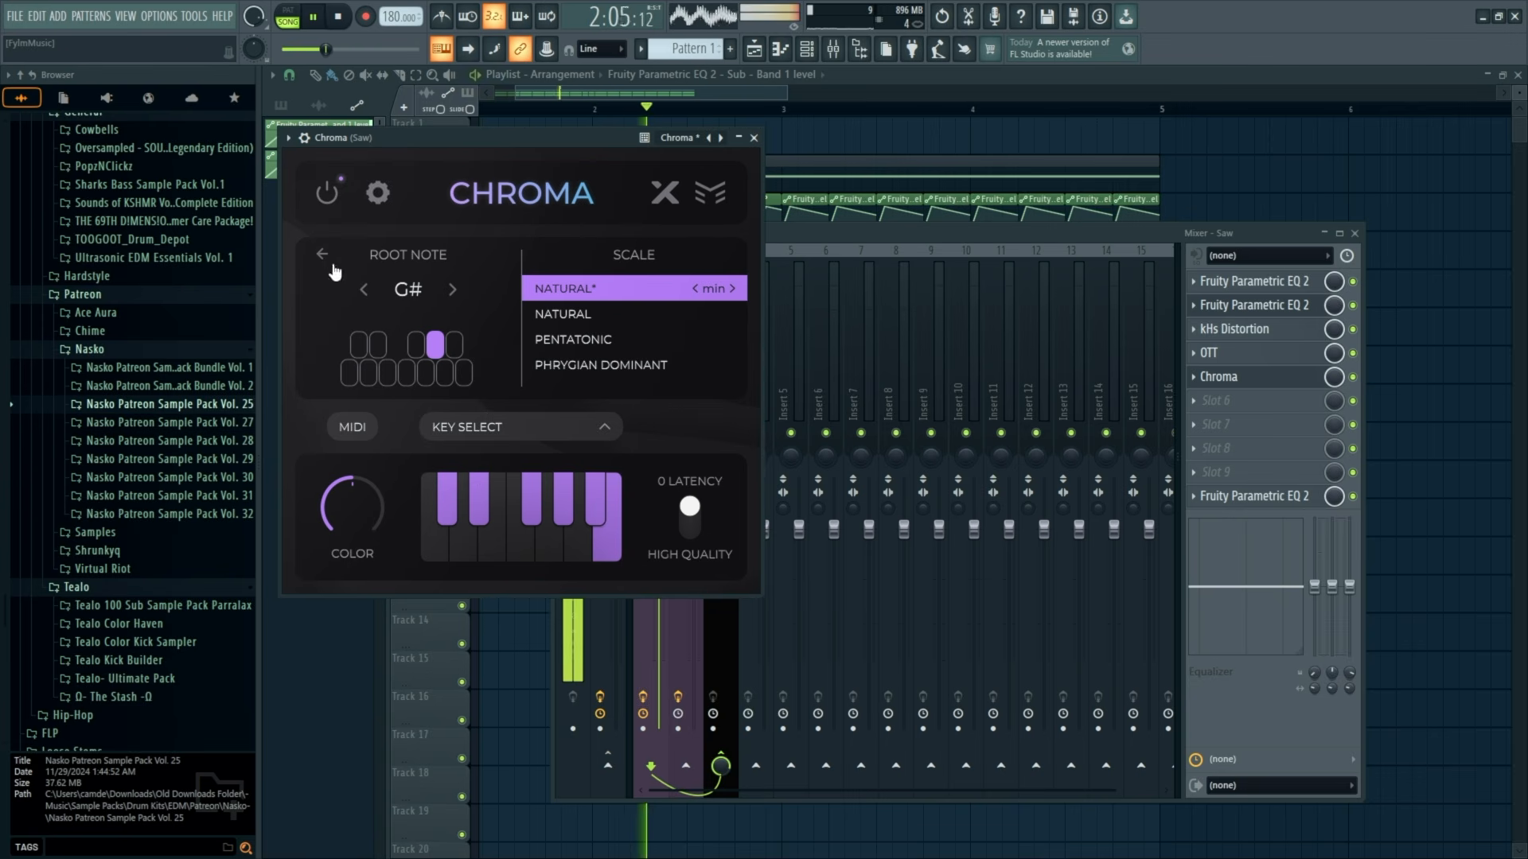
{"action": "left_click", "coordinate": [322, 254]}
{"action": "key", "text": "space"}
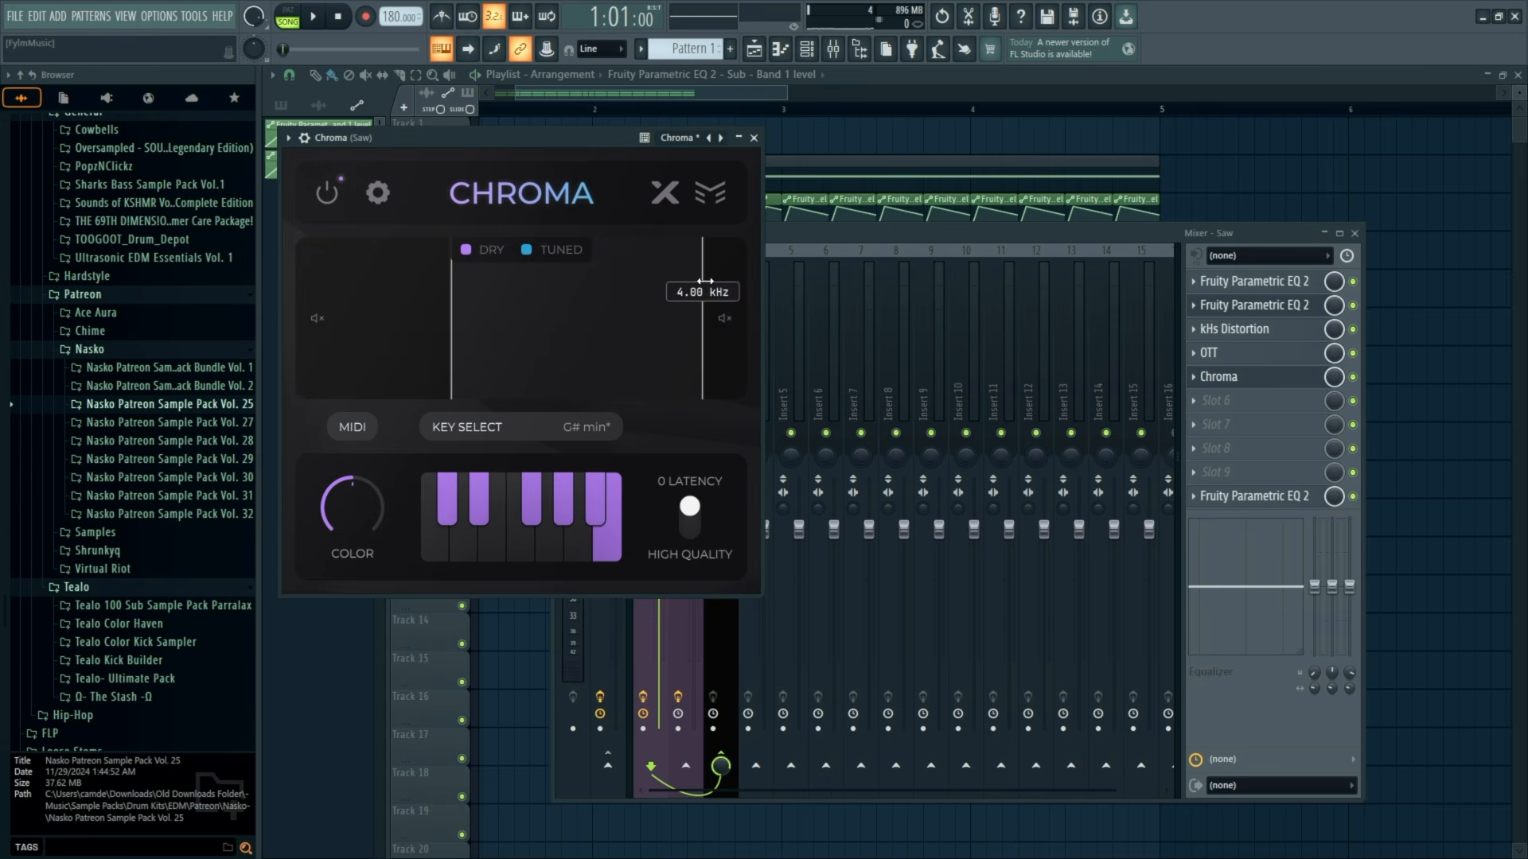
Set Chroma's tuning range from 160 Hz to about 1.43 kHz during playback.
{"action": "left_click_drag", "start_coordinate": [676, 282], "coordinate": [711, 281]}
{"action": "left_click_drag", "start_coordinate": [607, 146], "coordinate": [736, 145]}
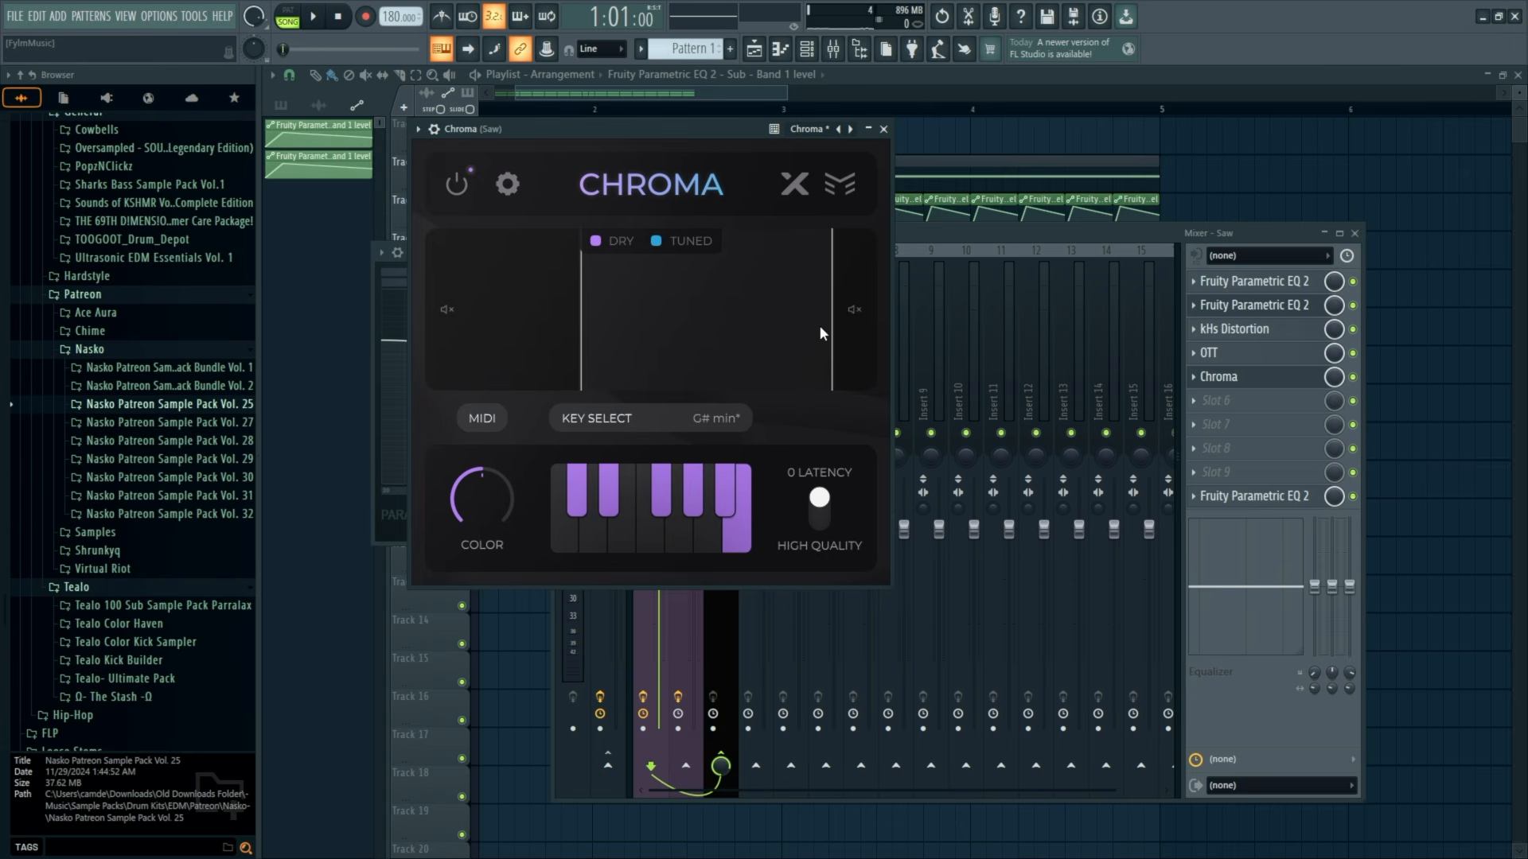
{"action": "key", "text": "space"}
{"action": "left_click_drag", "start_coordinate": [831, 323], "coordinate": [720, 311]}
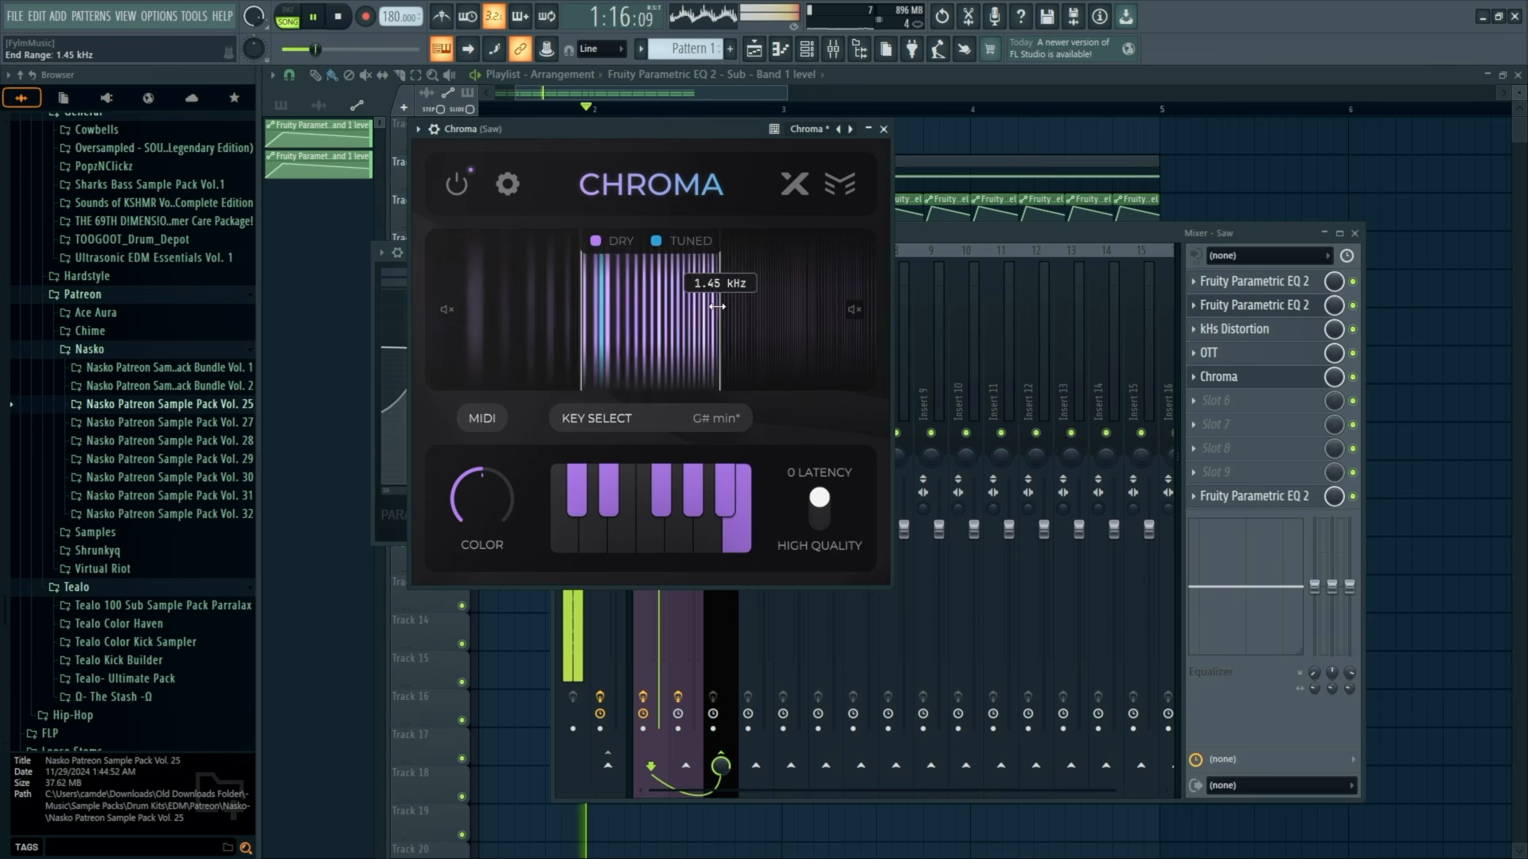
{"action": "left_click_drag", "start_coordinate": [582, 309], "coordinate": [477, 308]}
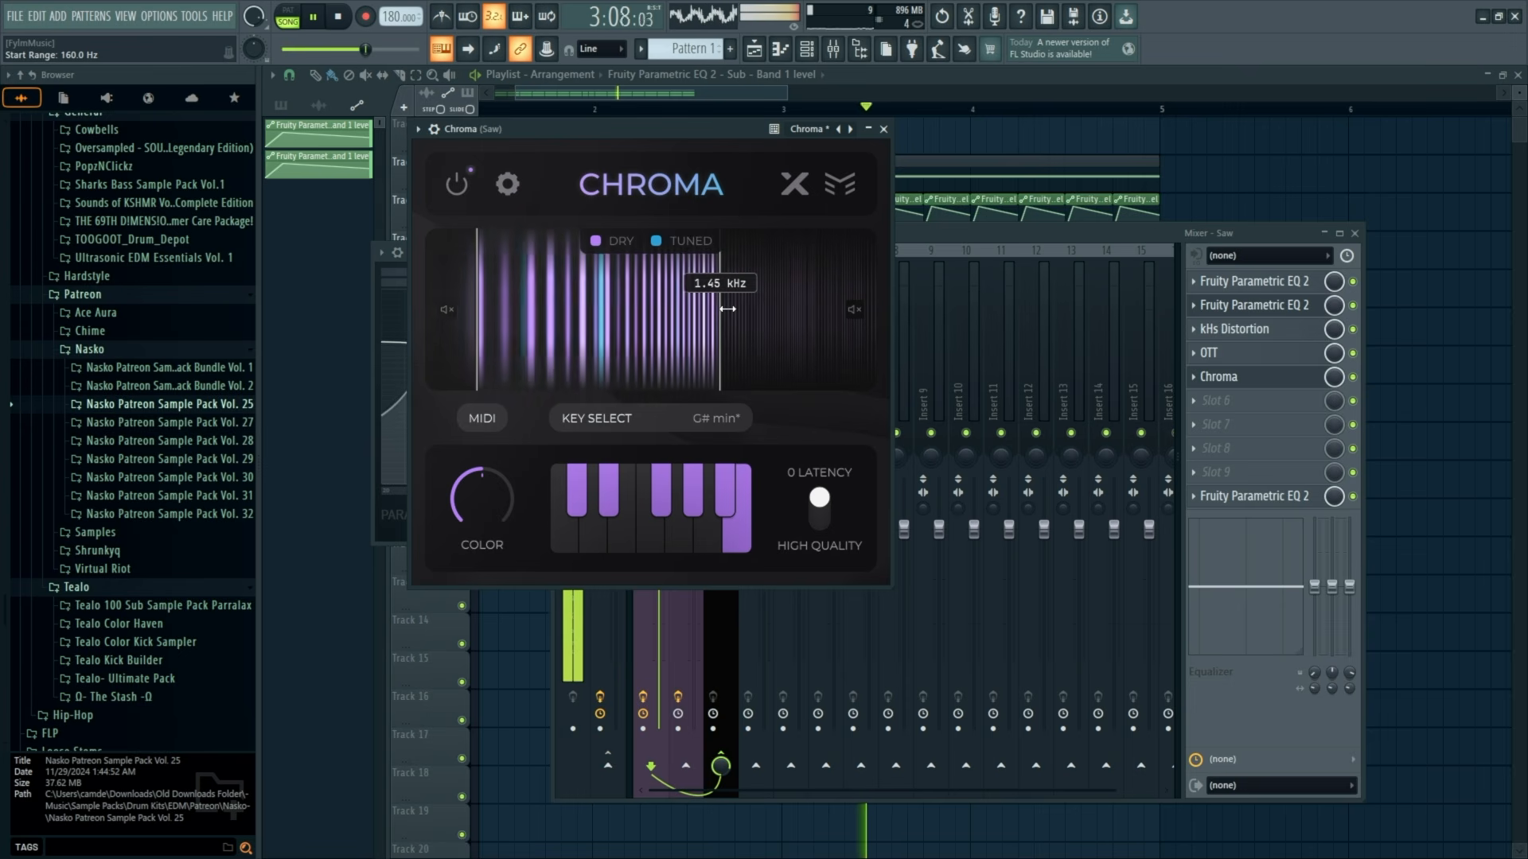
{"action": "left_click_drag", "start_coordinate": [727, 309], "coordinate": [725, 309]}
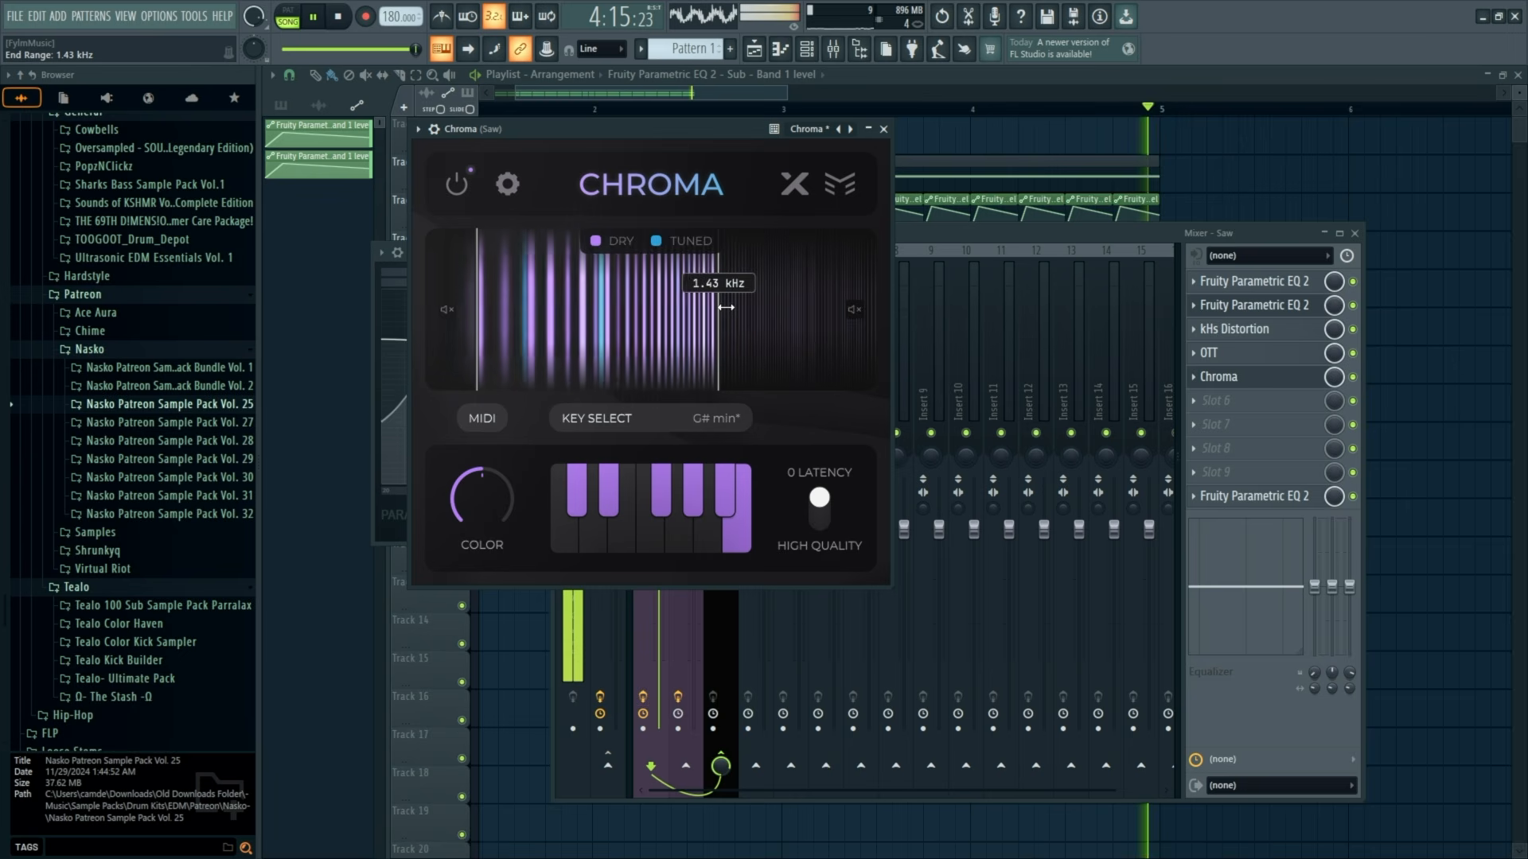
Increase Chroma's color amount and switch the processing to High Quality.
{"action": "mouse_move", "coordinate": [488, 502]}
{"action": "left_mouse_down"}
{"action": "mouse_move", "coordinate": [498, 457]}
{"action": "mouse_move", "coordinate": [478, 505]}
{"action": "left_mouse_up"}
{"action": "left_click", "coordinate": [820, 510]}
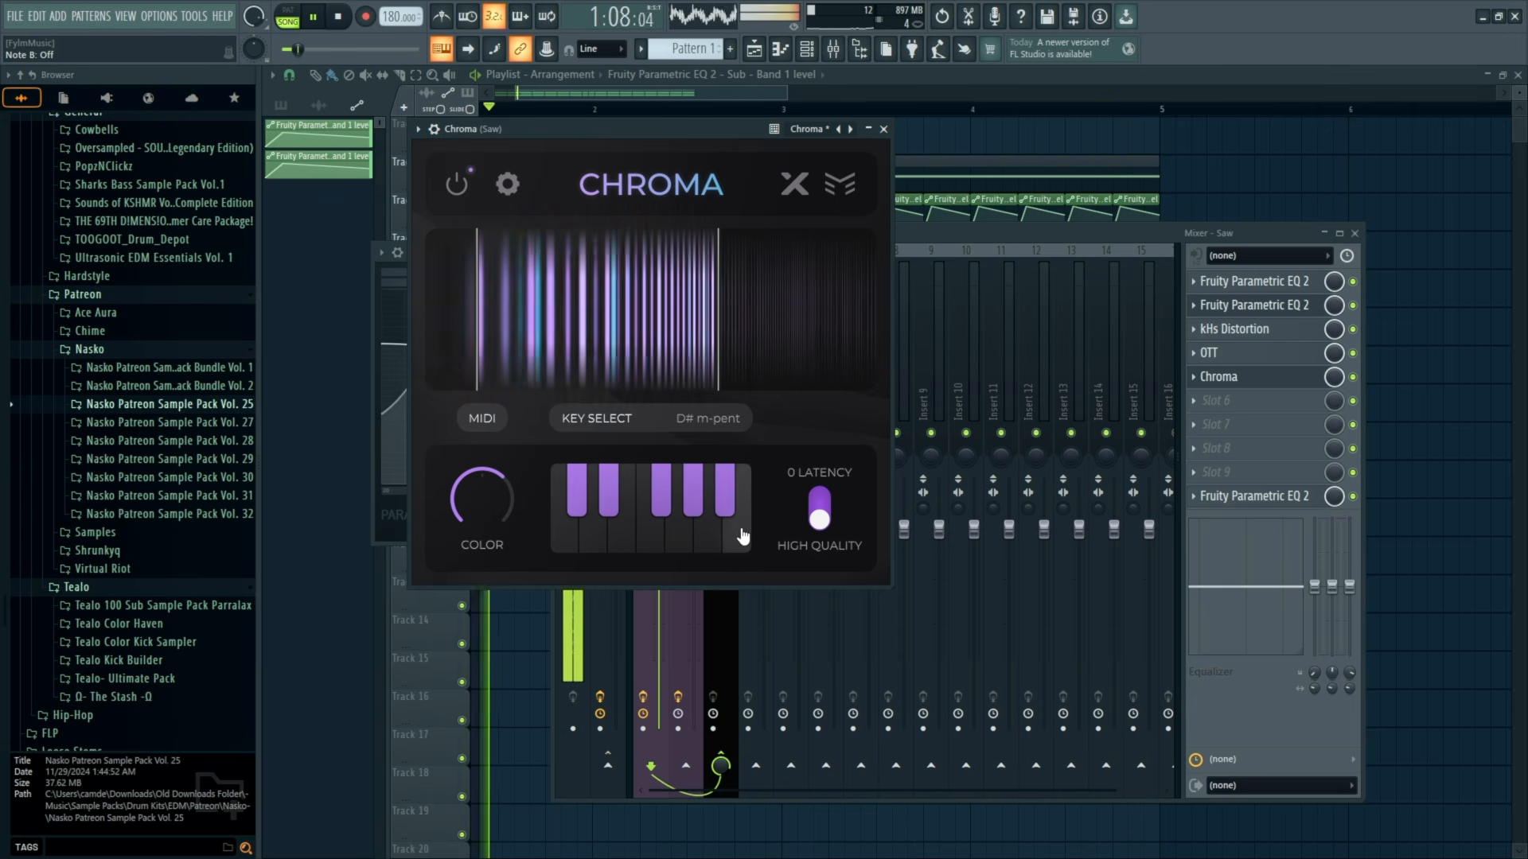
Toggle Chroma's G#, A#, F#, D# and C# notes during playback to compare the tuning, and close the plugin.
{"action": "left_click", "coordinate": [690, 509]}
{"action": "left_click", "coordinate": [691, 509]}
{"action": "left_click", "coordinate": [725, 505]}
{"action": "left_click", "coordinate": [725, 505]}
{"action": "left_click", "coordinate": [661, 502]}
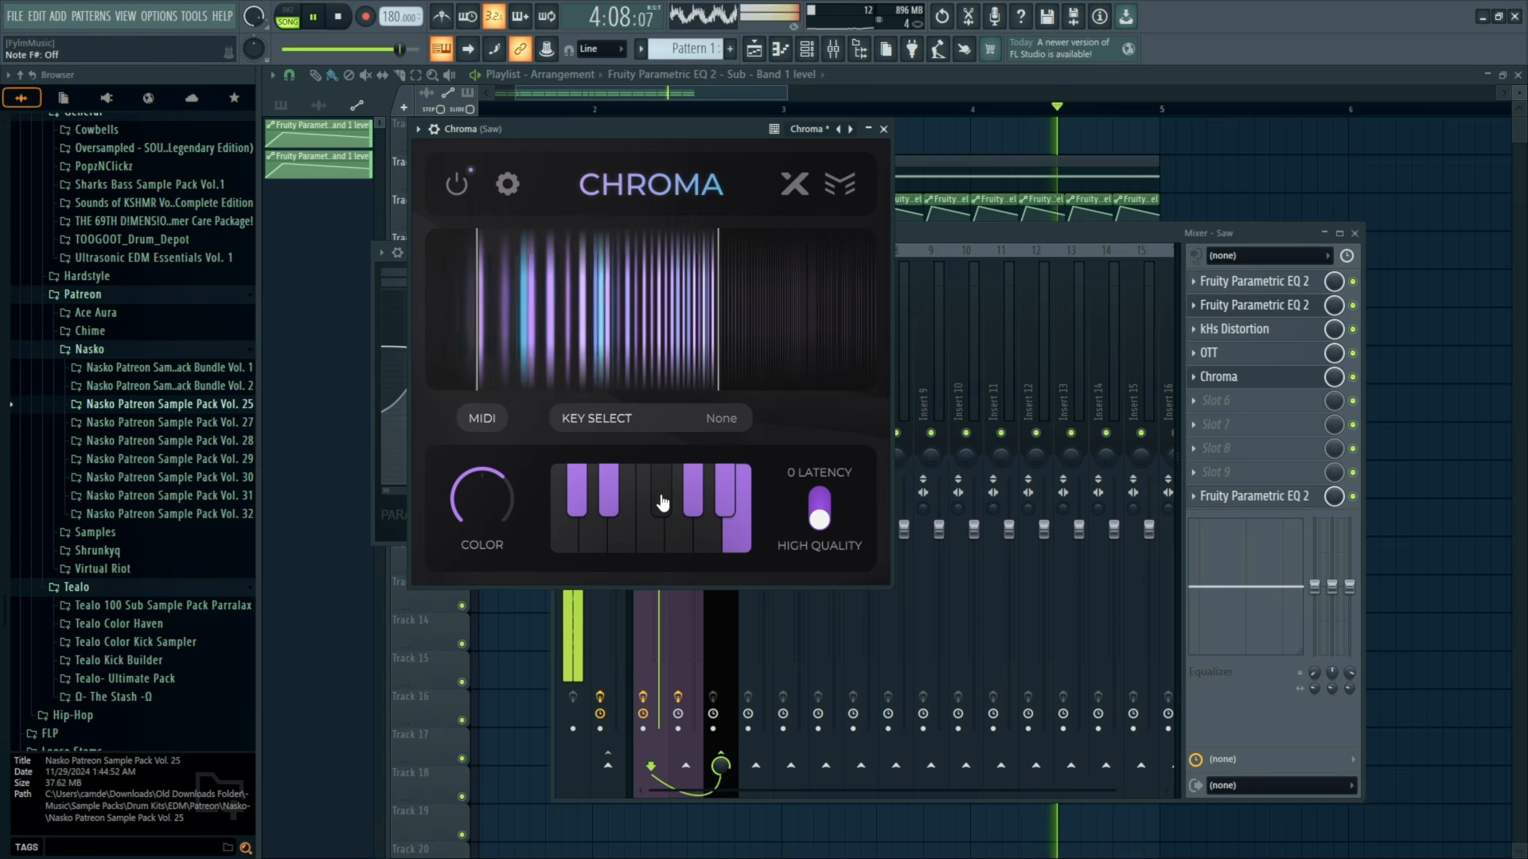
{"action": "left_click", "coordinate": [605, 505]}
{"action": "left_click", "coordinate": [578, 500]}
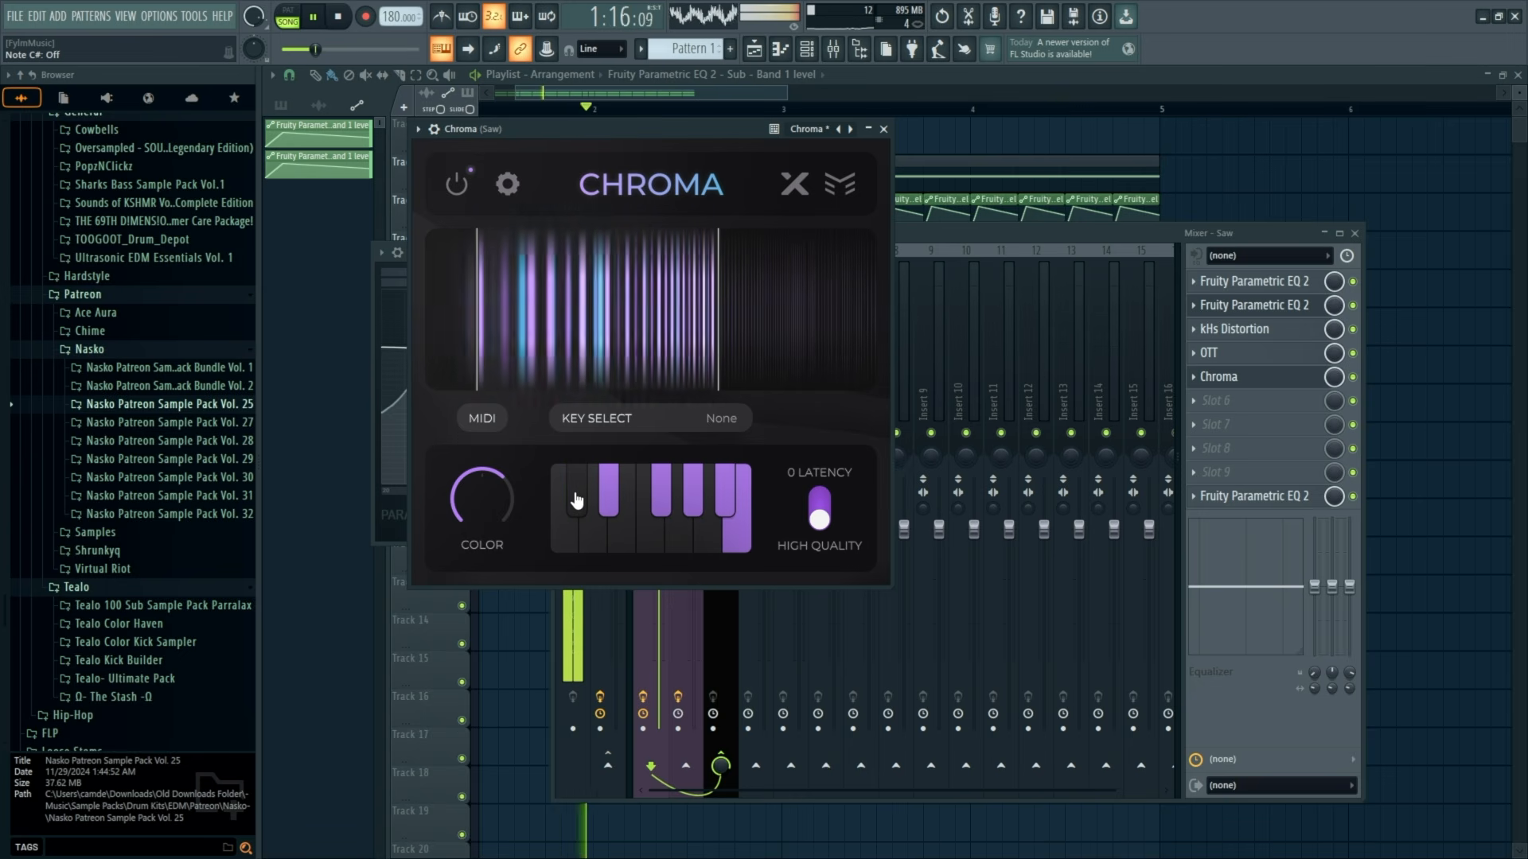
{"action": "left_click", "coordinate": [1241, 380]}
{"action": "key", "text": "space"}
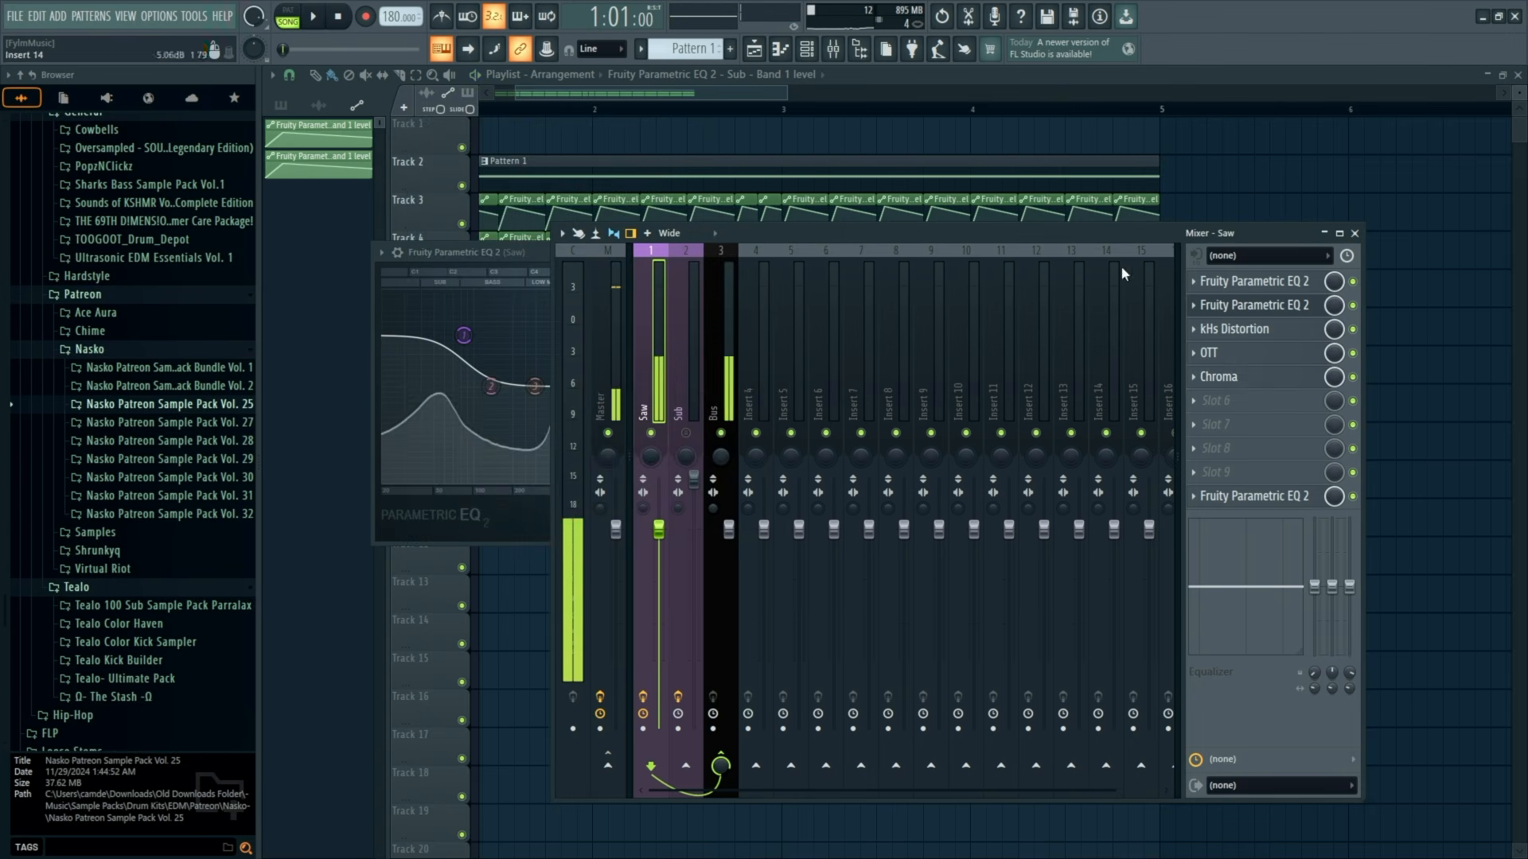
Boost the Saw track's sub range by raising band 2 of its slot 10 parametric EQ and moving it lower in frequency.
{"action": "left_click", "coordinate": [1252, 495]}
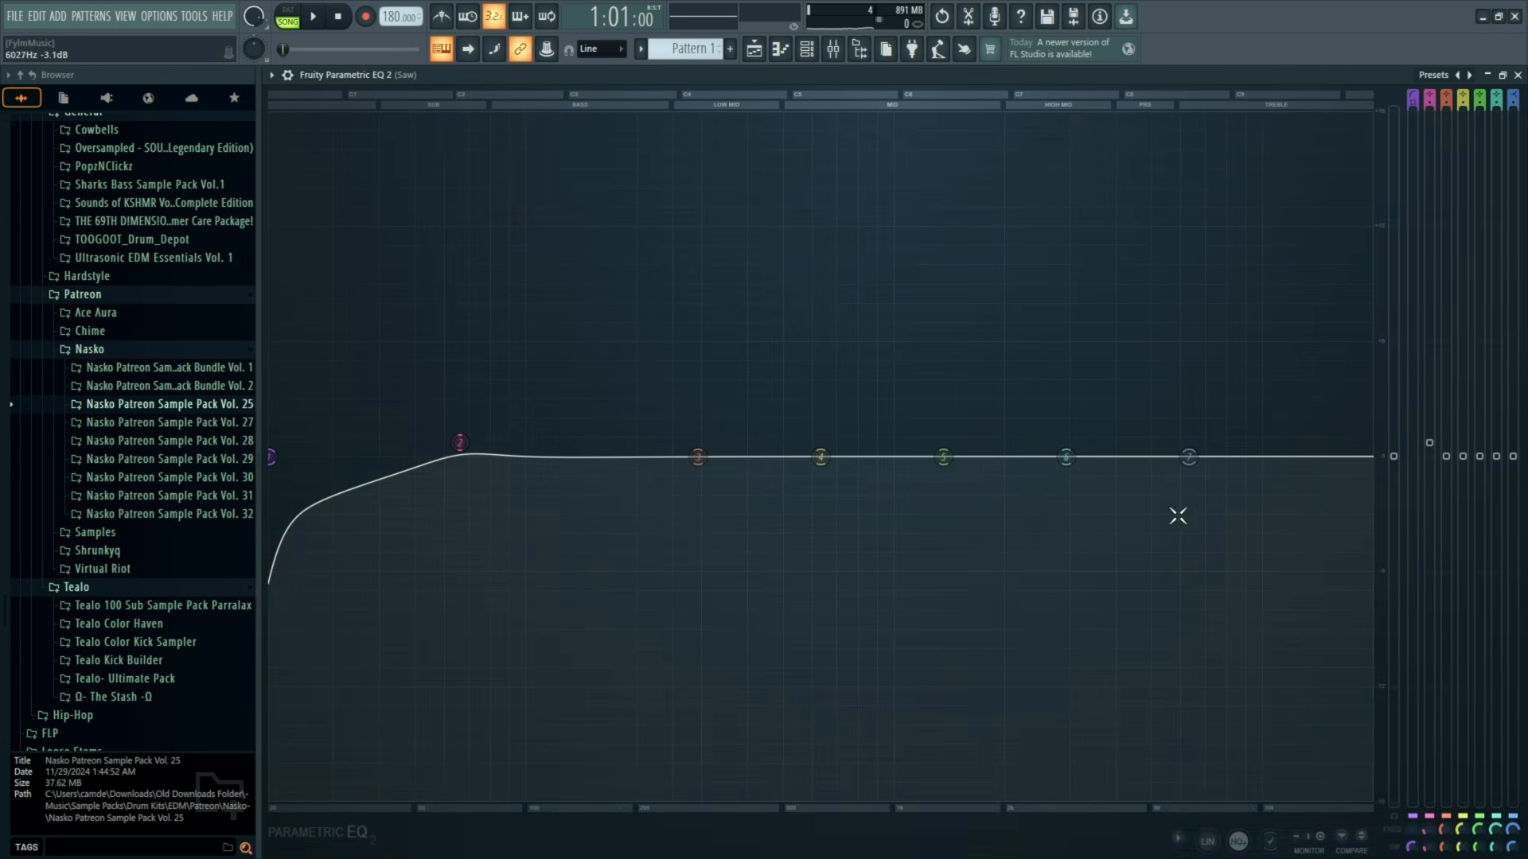
{"action": "key", "text": "space"}
{"action": "left_click_drag", "start_coordinate": [460, 443], "coordinate": [406, 316]}
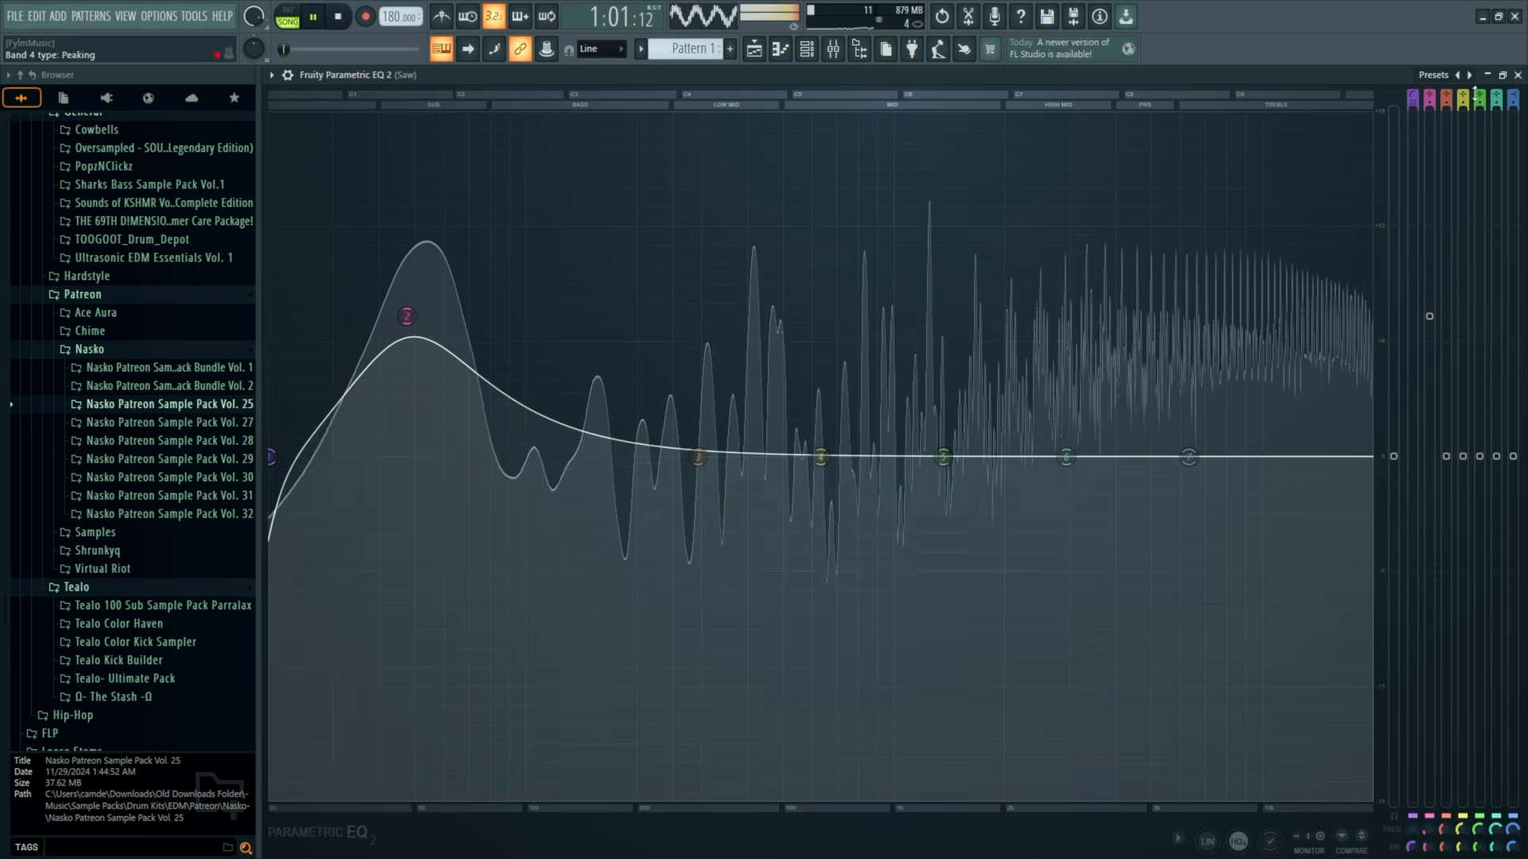
{"action": "left_click", "coordinate": [1518, 74]}
{"action": "key", "text": "space"}
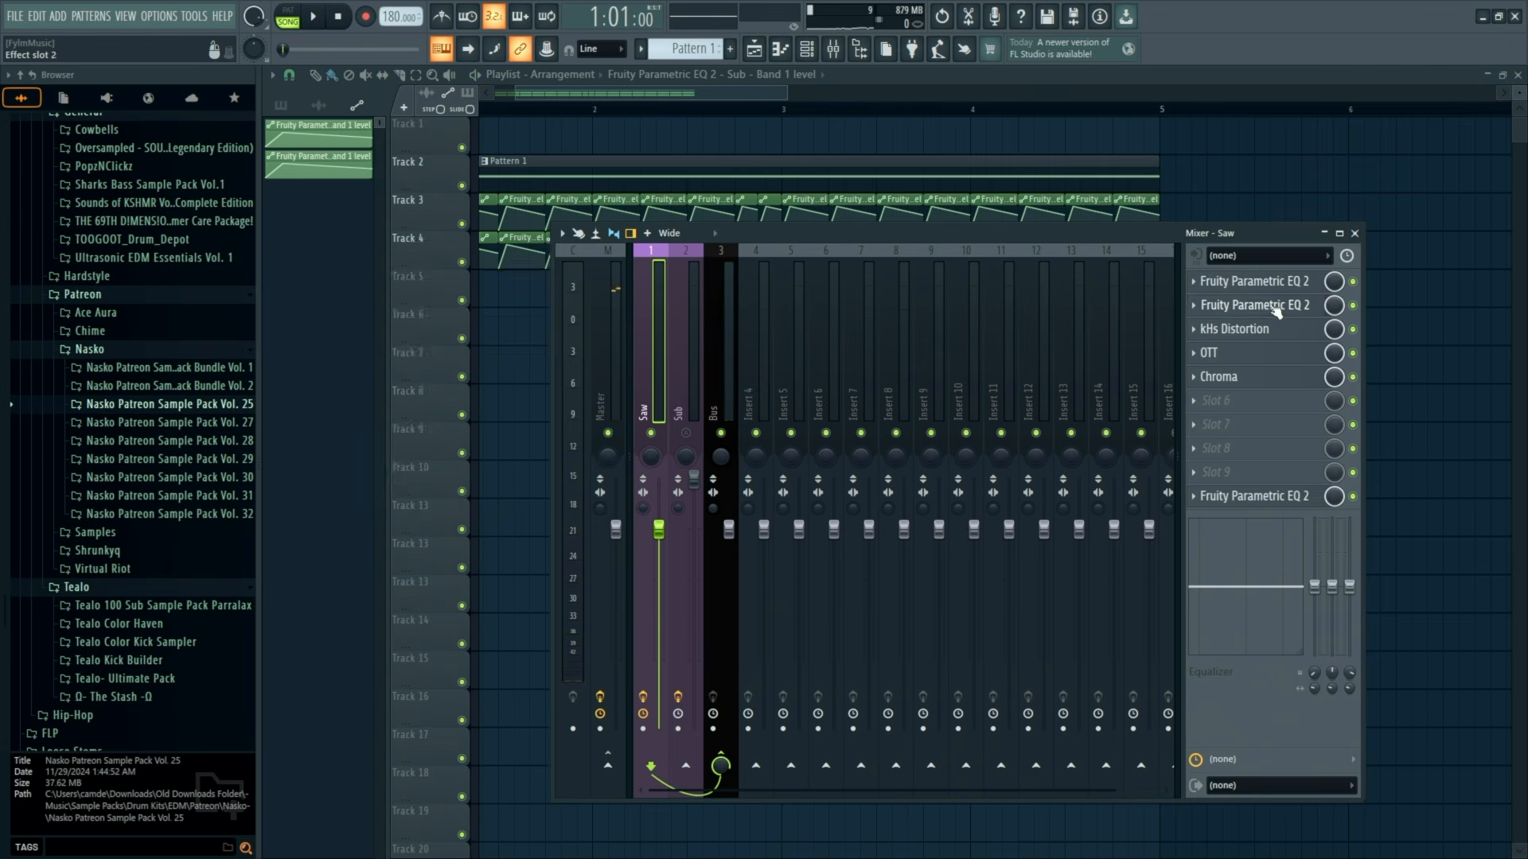
Review the Saw track's parametric EQs in slots 1, 2 and 10 and play back the current sound.
{"action": "left_click", "coordinate": [1253, 305]}
{"action": "left_click", "coordinate": [1253, 281]}
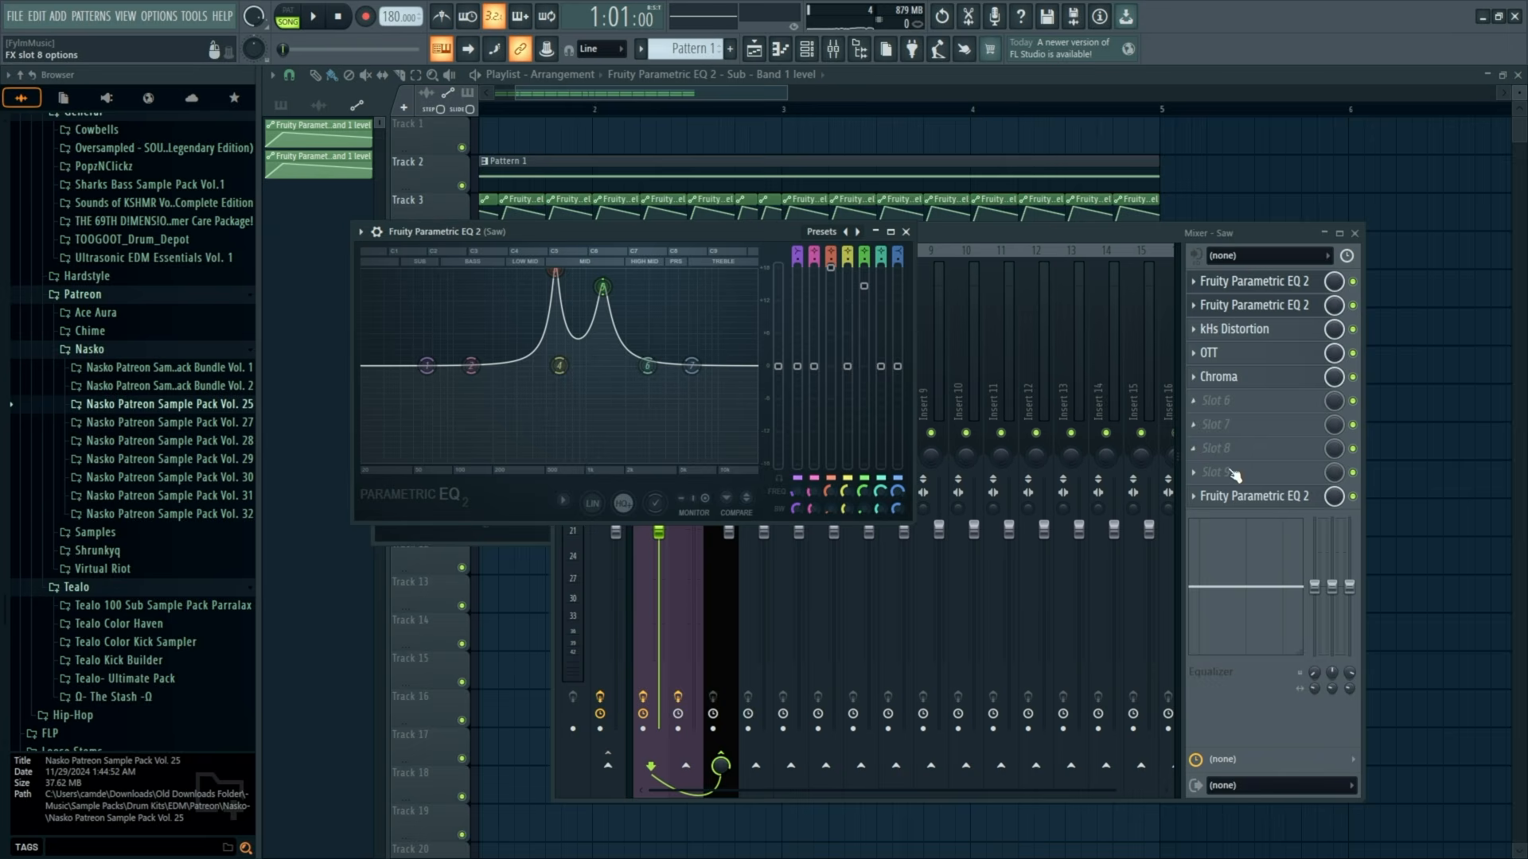
{"action": "left_click", "coordinate": [1256, 495]}
{"action": "left_click", "coordinate": [1518, 74]}
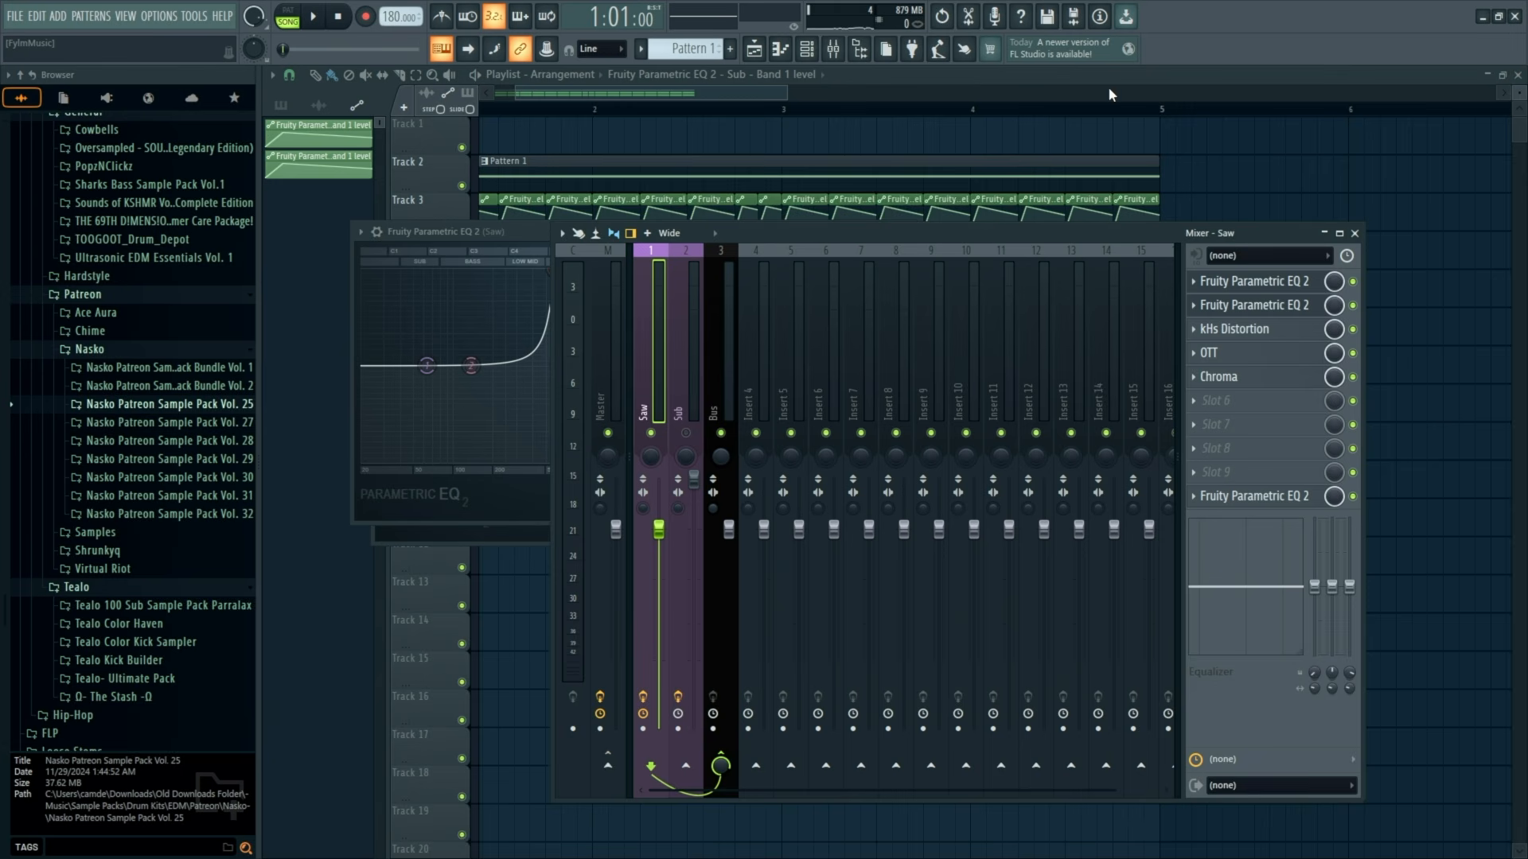
{"action": "key", "text": "space"}
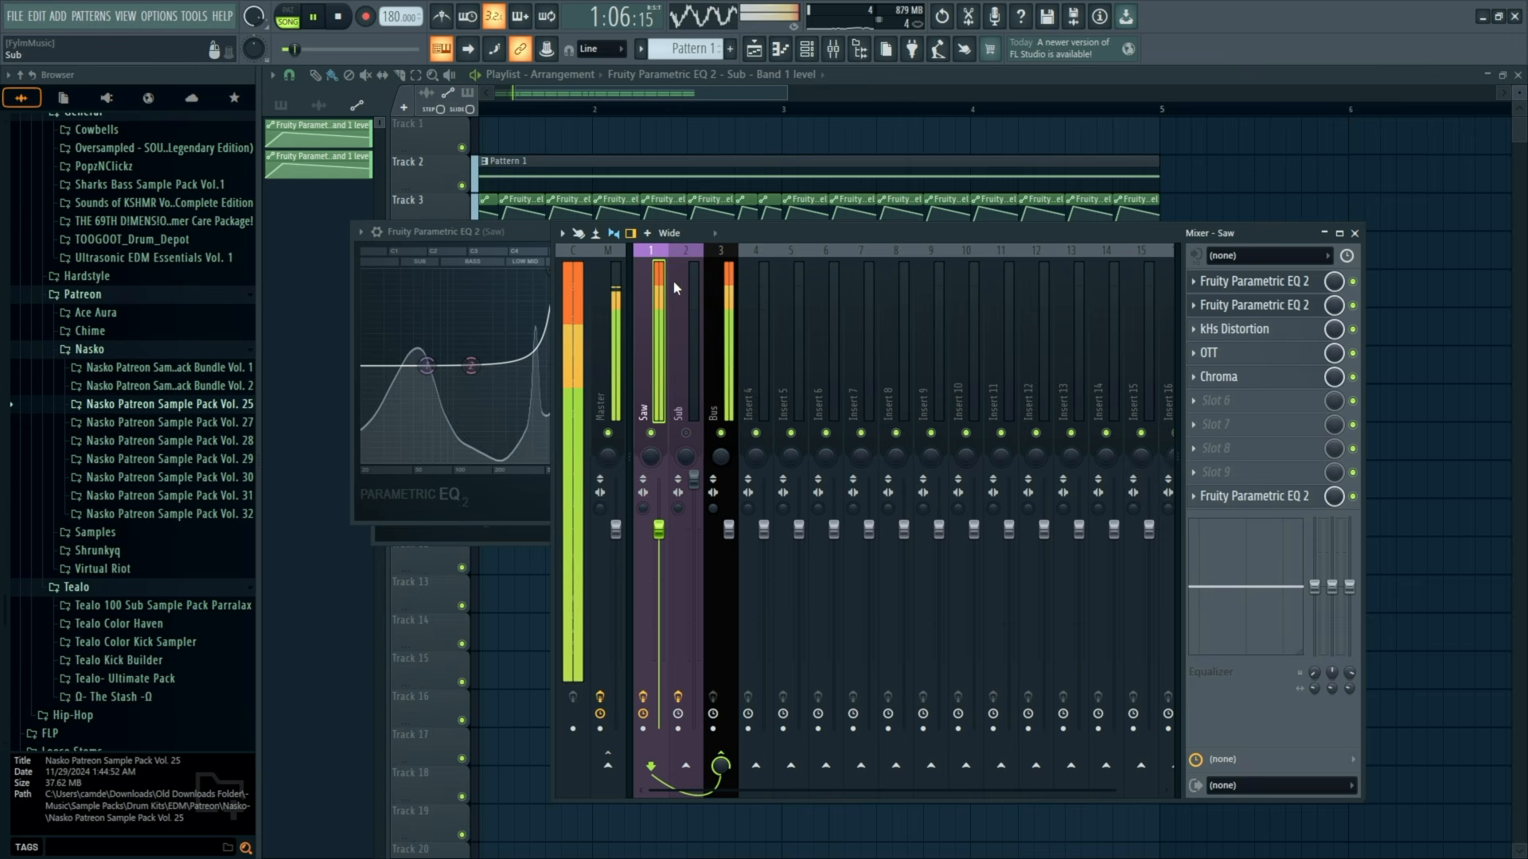
{"action": "key", "text": "space"}
In the Saw track's slot 1 EQ, move band 3 to about 417 Hz during playback and reduce its boost.
{"action": "left_click", "coordinate": [1246, 285]}
{"action": "left_click", "coordinate": [1246, 285]}
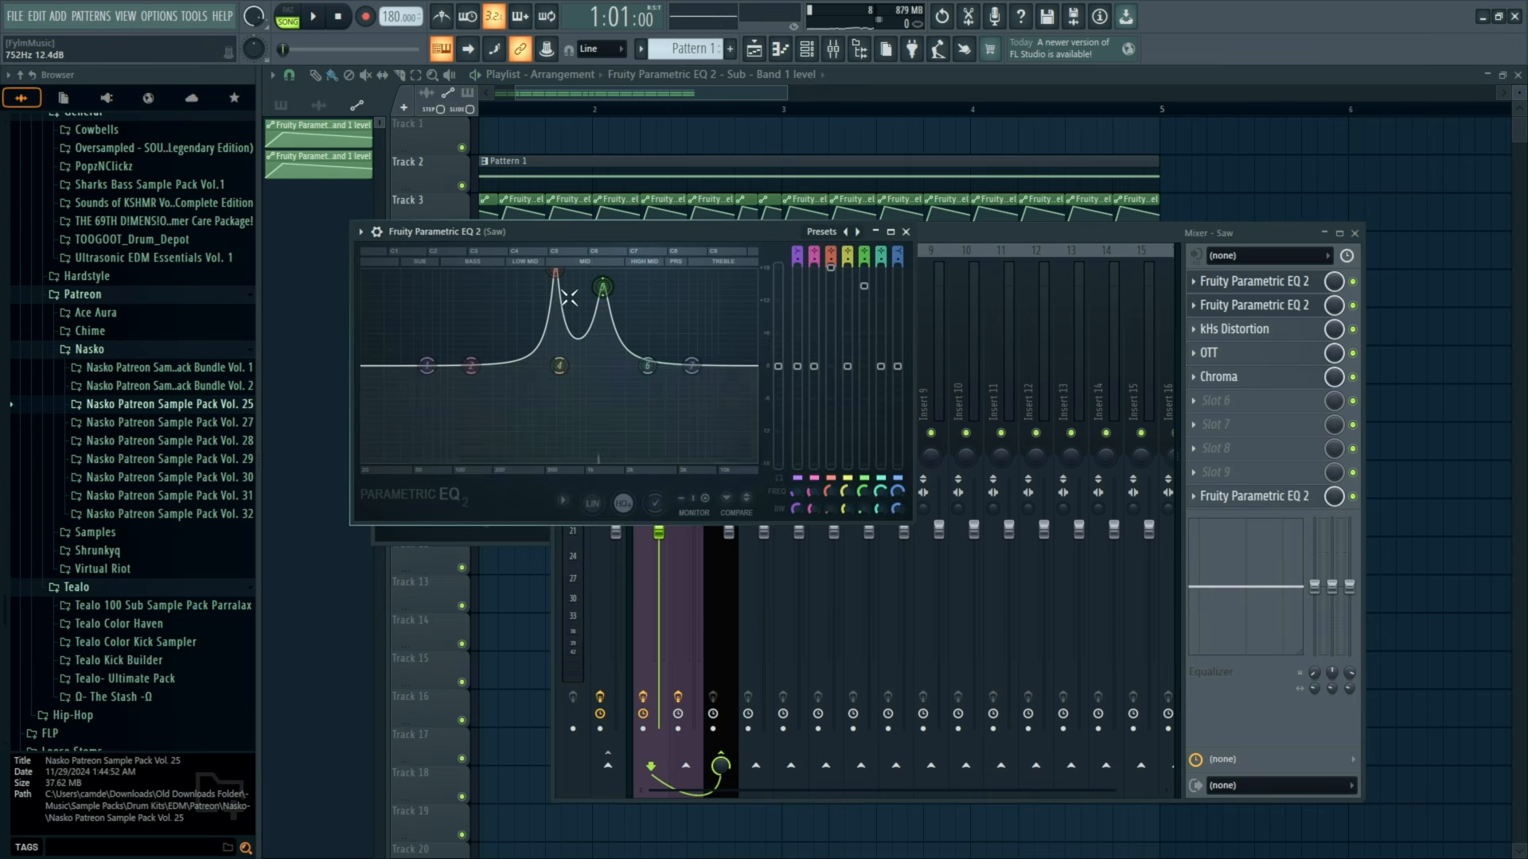
{"action": "key", "text": "space"}
{"action": "left_click_drag", "start_coordinate": [604, 285], "coordinate": [538, 275]}
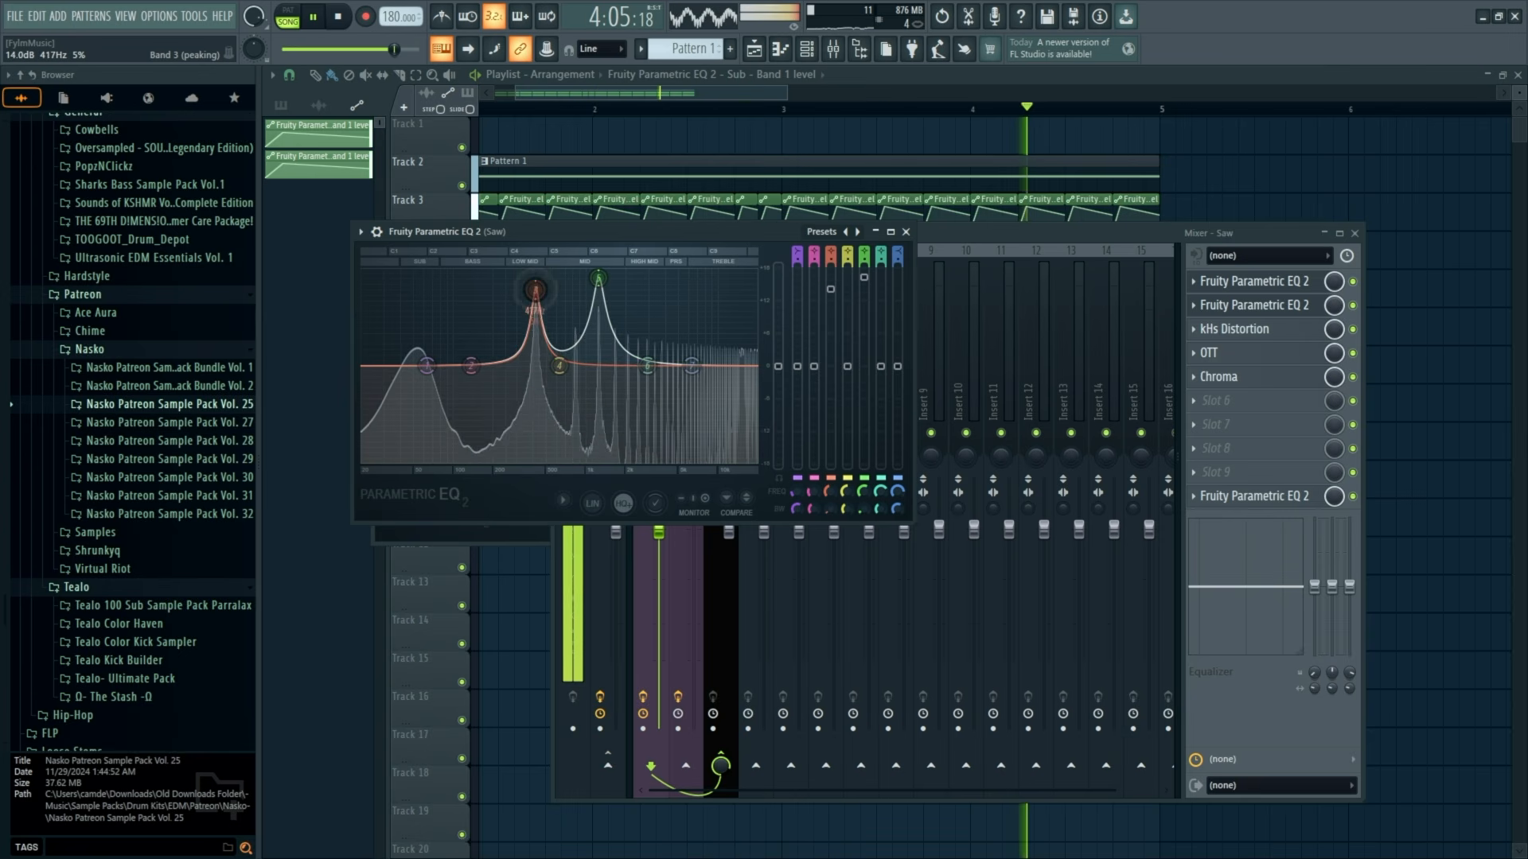
{"action": "left_click_drag", "start_coordinate": [526, 342], "coordinate": [537, 341]}
Set band 5 to about 14.2 dB at 1207 Hz, add a smaller band 6 boost above it, and close the EQ.
{"action": "left_click_drag", "start_coordinate": [597, 278], "coordinate": [576, 285]}
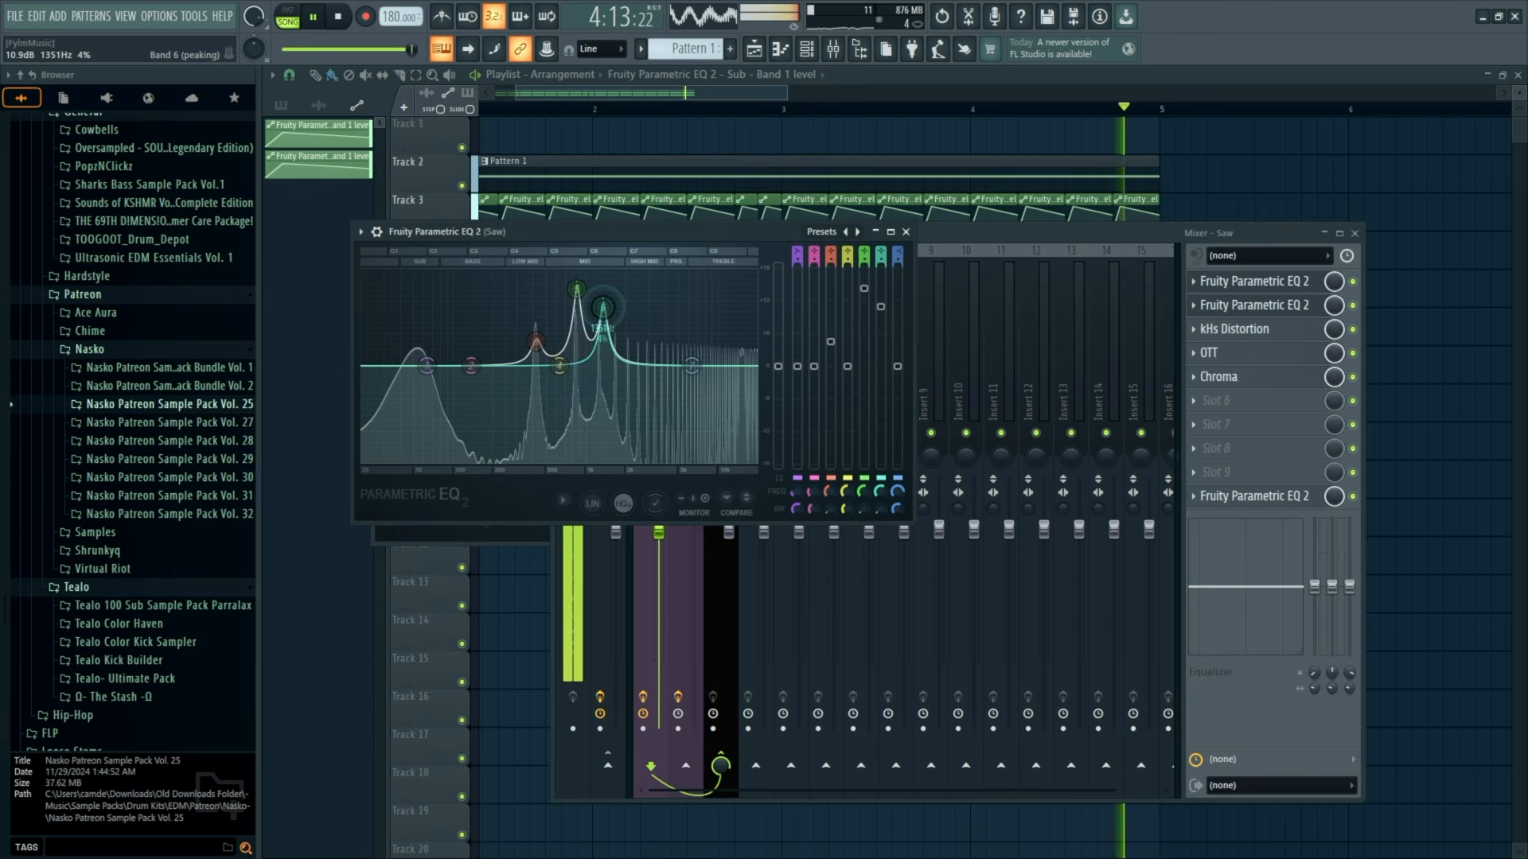
{"action": "left_click_drag", "start_coordinate": [599, 292], "coordinate": [597, 293]}
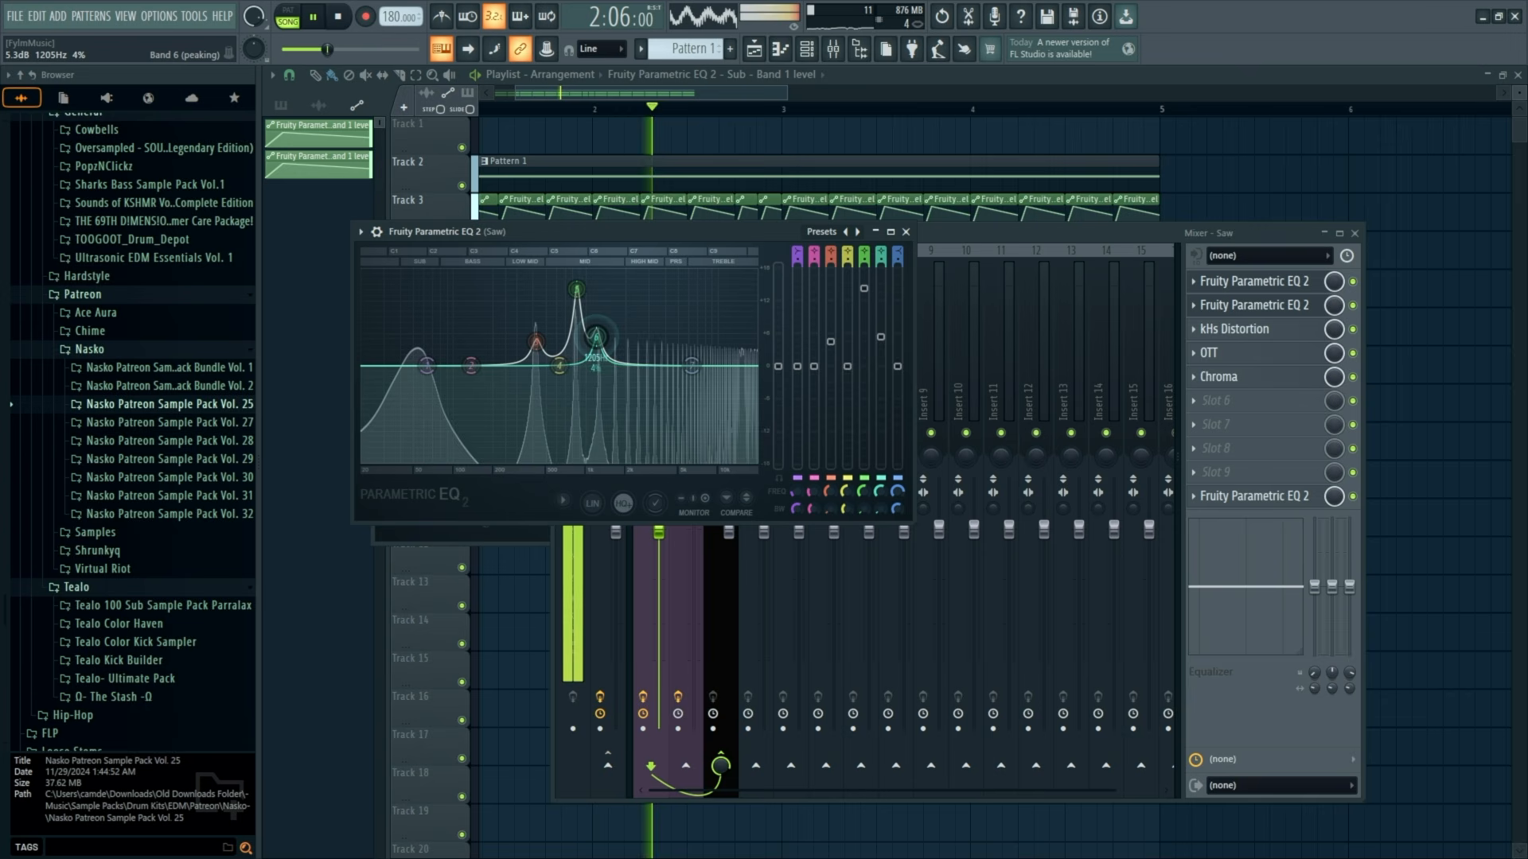
{"action": "left_click_drag", "start_coordinate": [603, 308], "coordinate": [635, 318]}
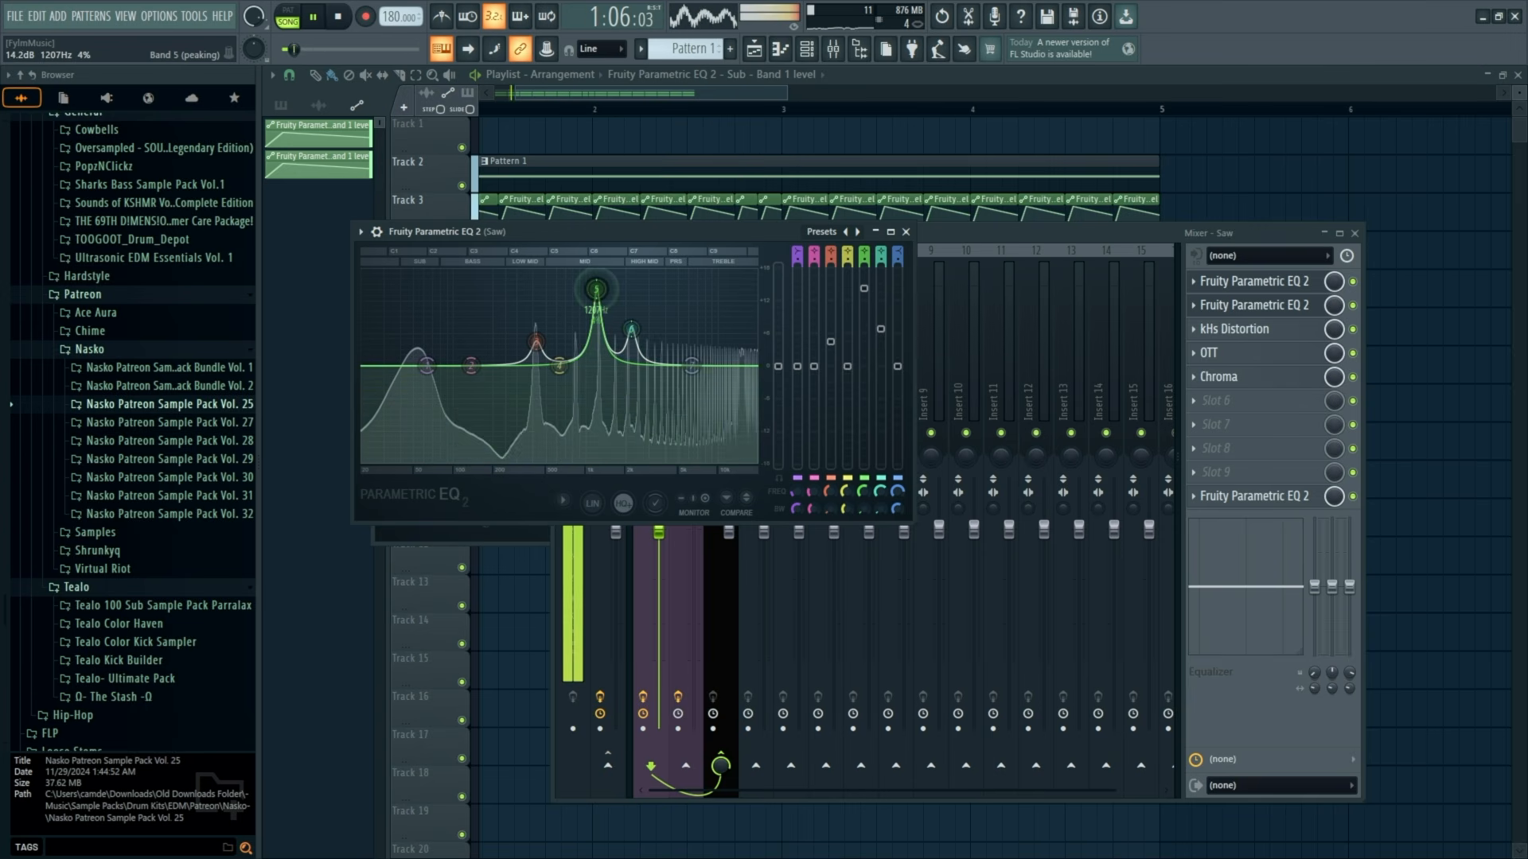
{"action": "left_click", "coordinate": [905, 233]}
{"action": "key", "text": "space"}
Add a Fruity Parametric EQ 2 to slot 6 of the Saw track.
{"action": "left_click", "coordinate": [1243, 403]}
{"action": "left_click", "coordinate": [1003, 36]}
{"action": "type", "text": "eq"}
{"action": "double_click", "coordinate": [668, 199]}
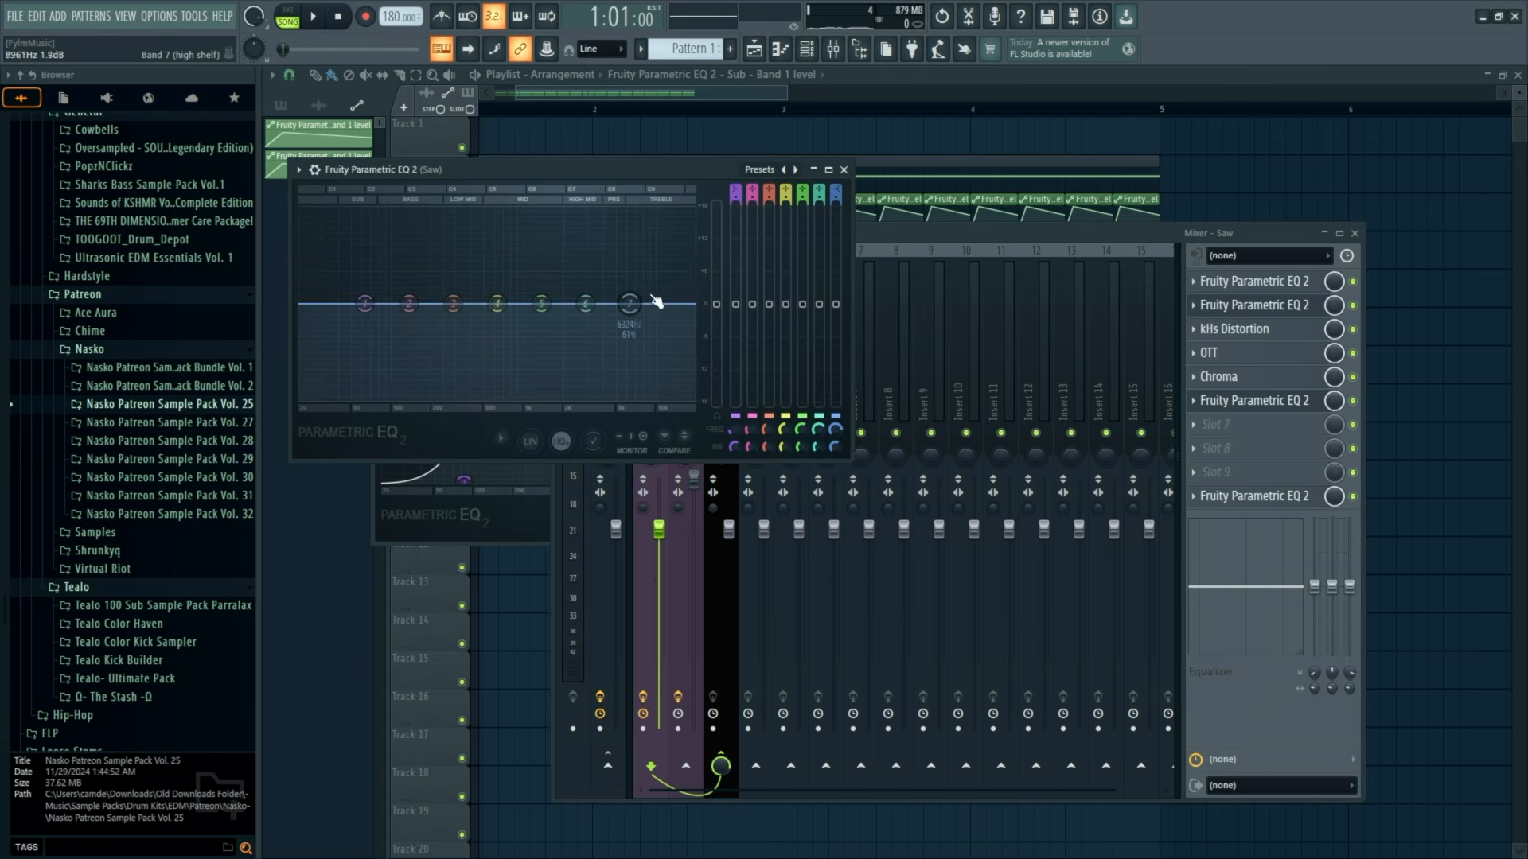
Shape the slot 6 EQ with a raised high shelf, slight low-mid boosts on bands 2 and 3, and small cuts on bands 4 and 5.
{"action": "key", "text": "space"}
{"action": "left_click_drag", "start_coordinate": [630, 304], "coordinate": [600, 279]}
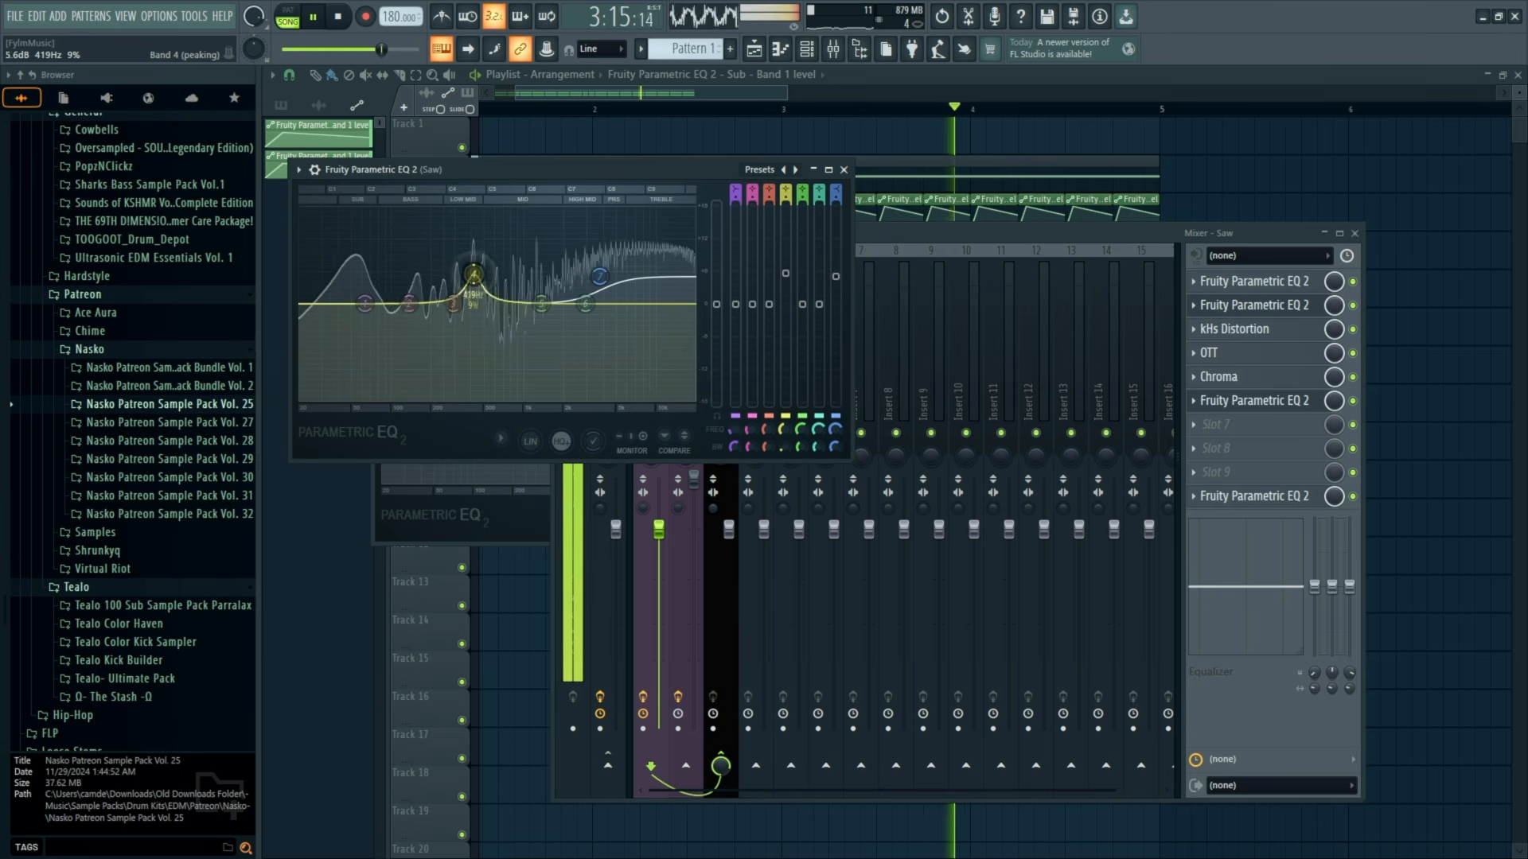
{"action": "left_click_drag", "start_coordinate": [541, 303], "coordinate": [539, 285]}
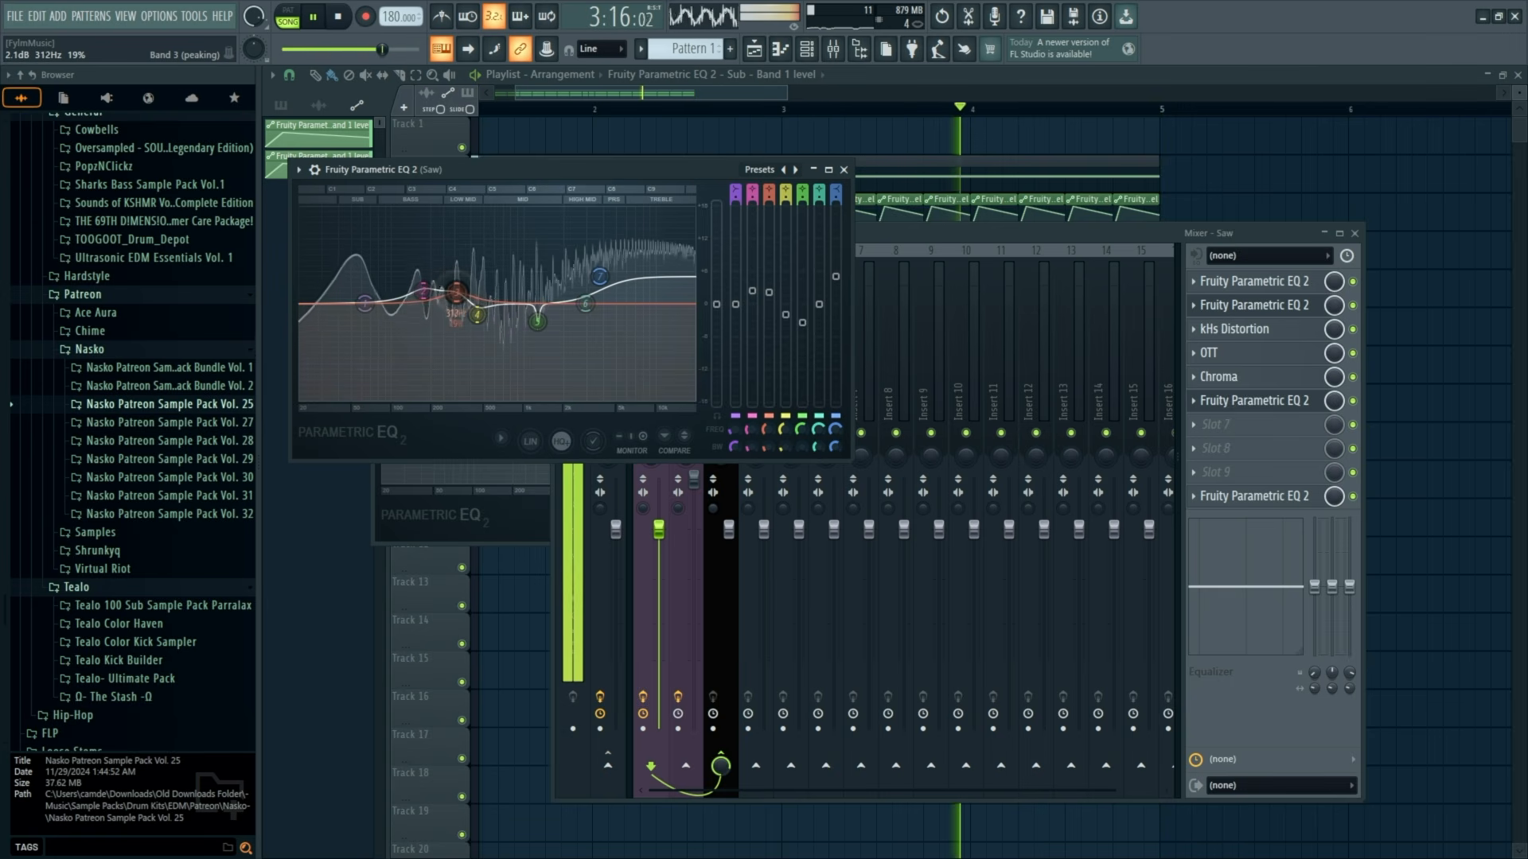
{"action": "left_click", "coordinate": [846, 171]}
{"action": "key", "text": "space"}
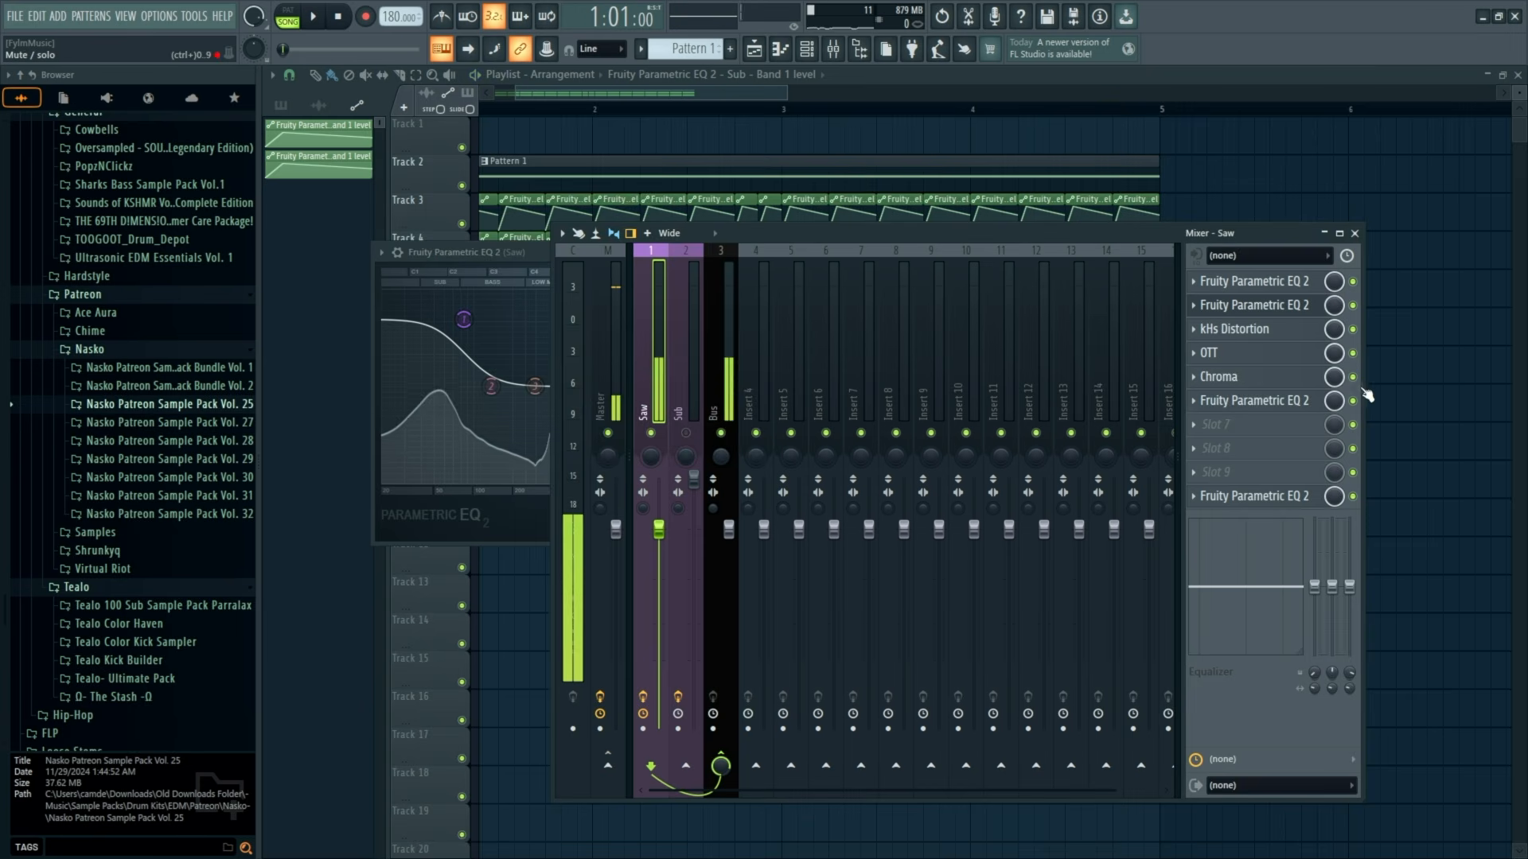
Insert PITCHMAP in slot 6 of the Saw track, between Chroma and the parametric EQ.
{"action": "left_click", "coordinate": [1245, 420]}
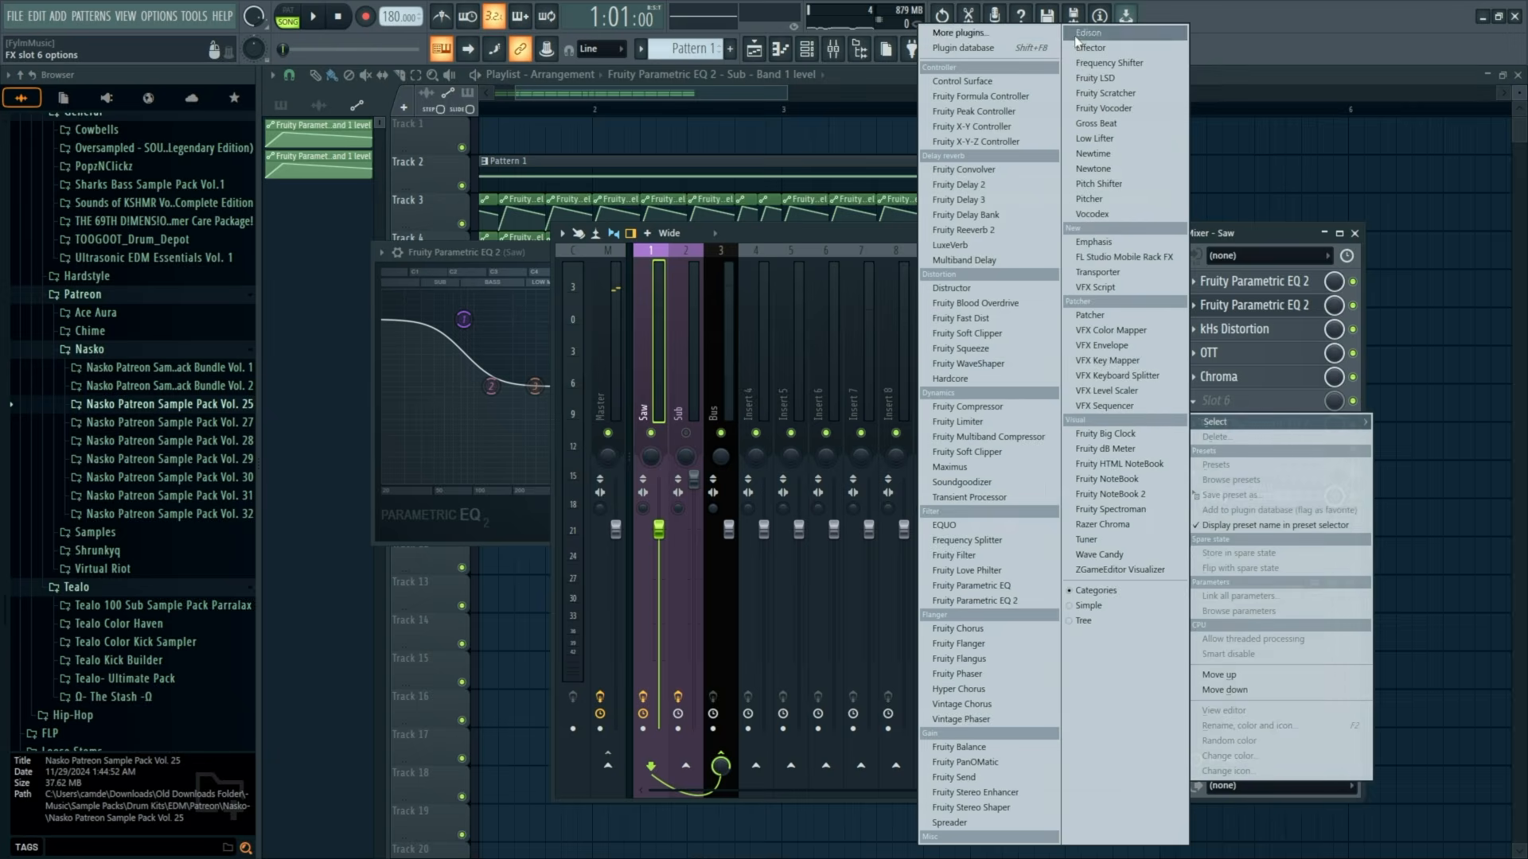
{"action": "left_click", "coordinate": [1009, 37]}
{"action": "type", "text": "pit"}
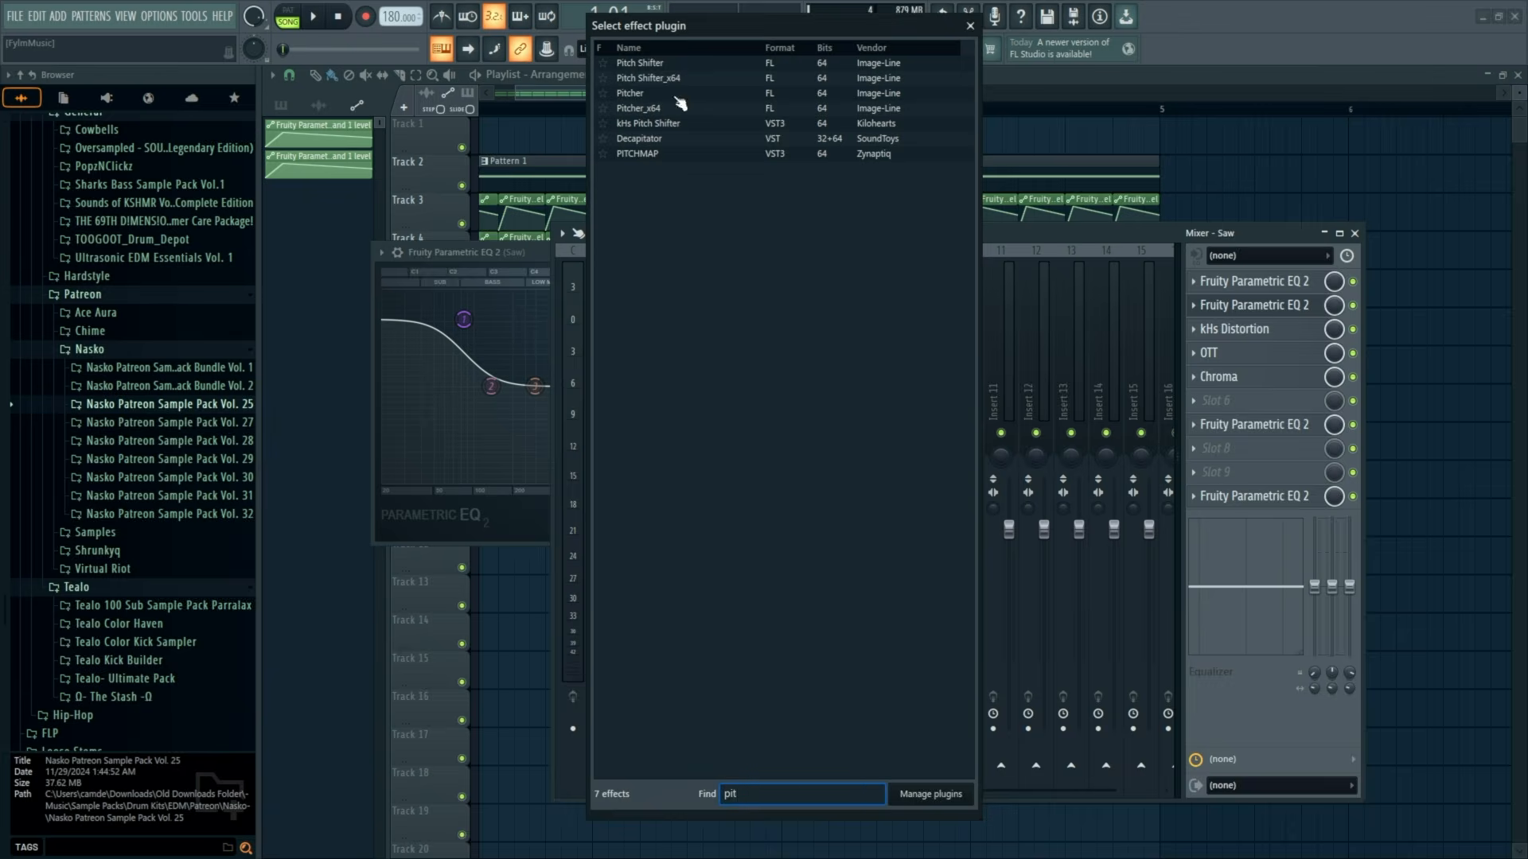
{"action": "double_click", "coordinate": [667, 155]}
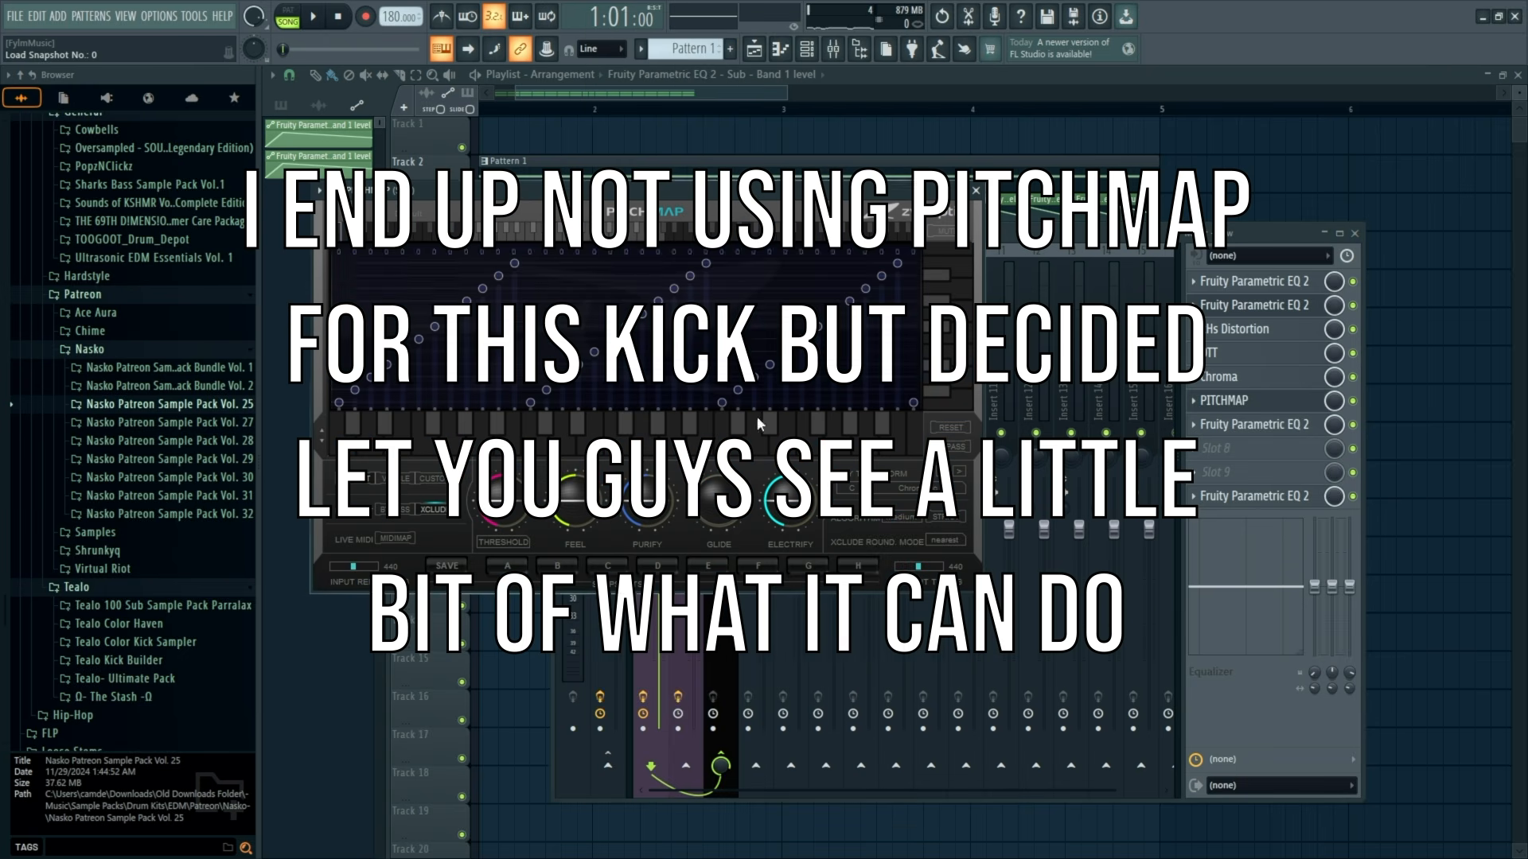
Set PITCHMAP's key transform to G#/Ab Natural Minor.
{"action": "left_click", "coordinate": [850, 499]}
{"action": "left_click", "coordinate": [891, 644]}
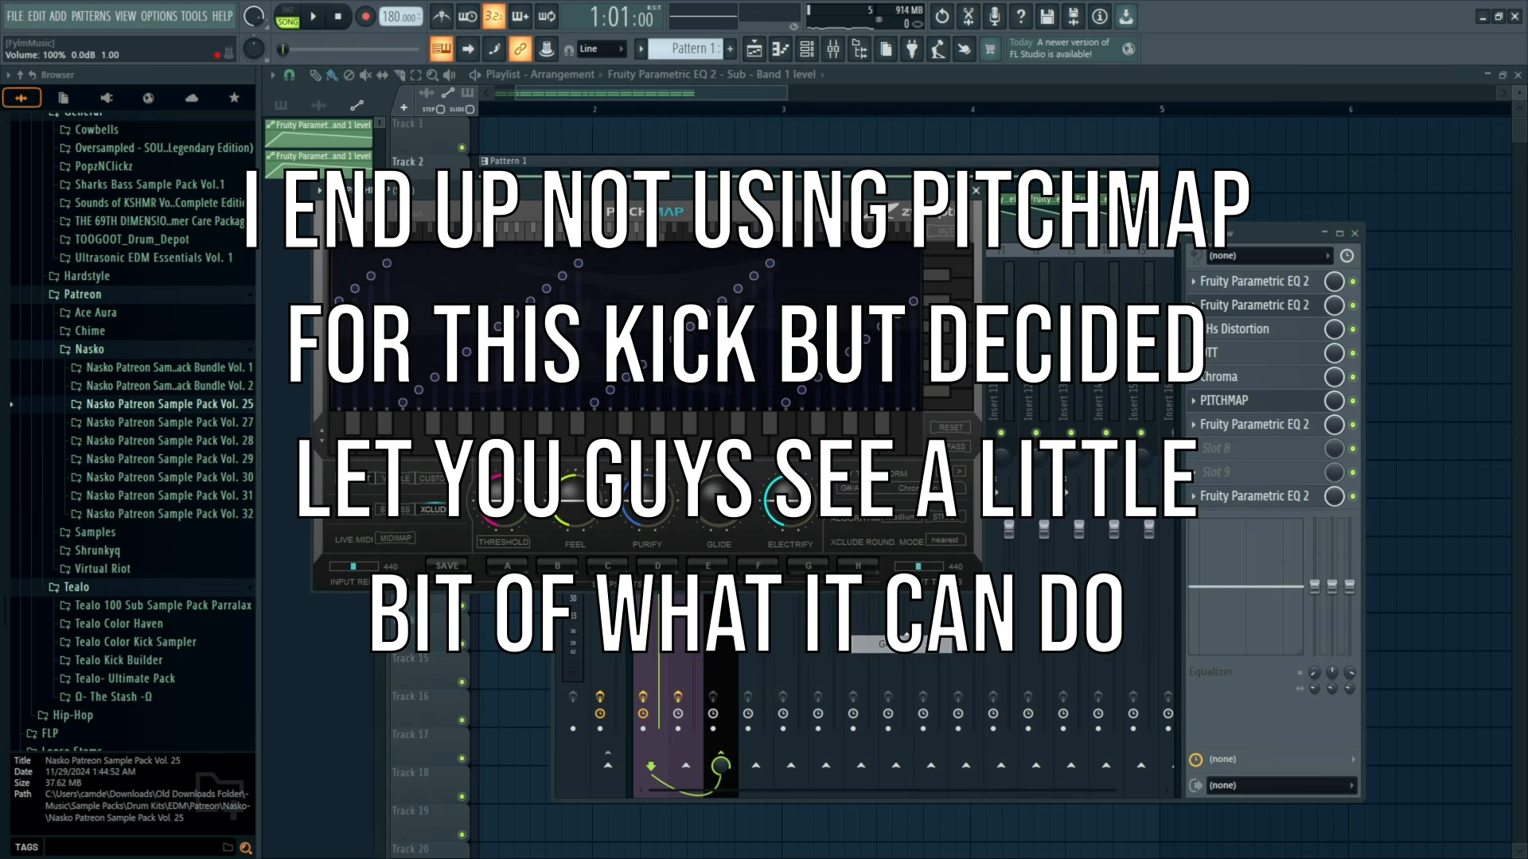
{"action": "left_click", "coordinate": [918, 488]}
{"action": "left_click", "coordinate": [1005, 113]}
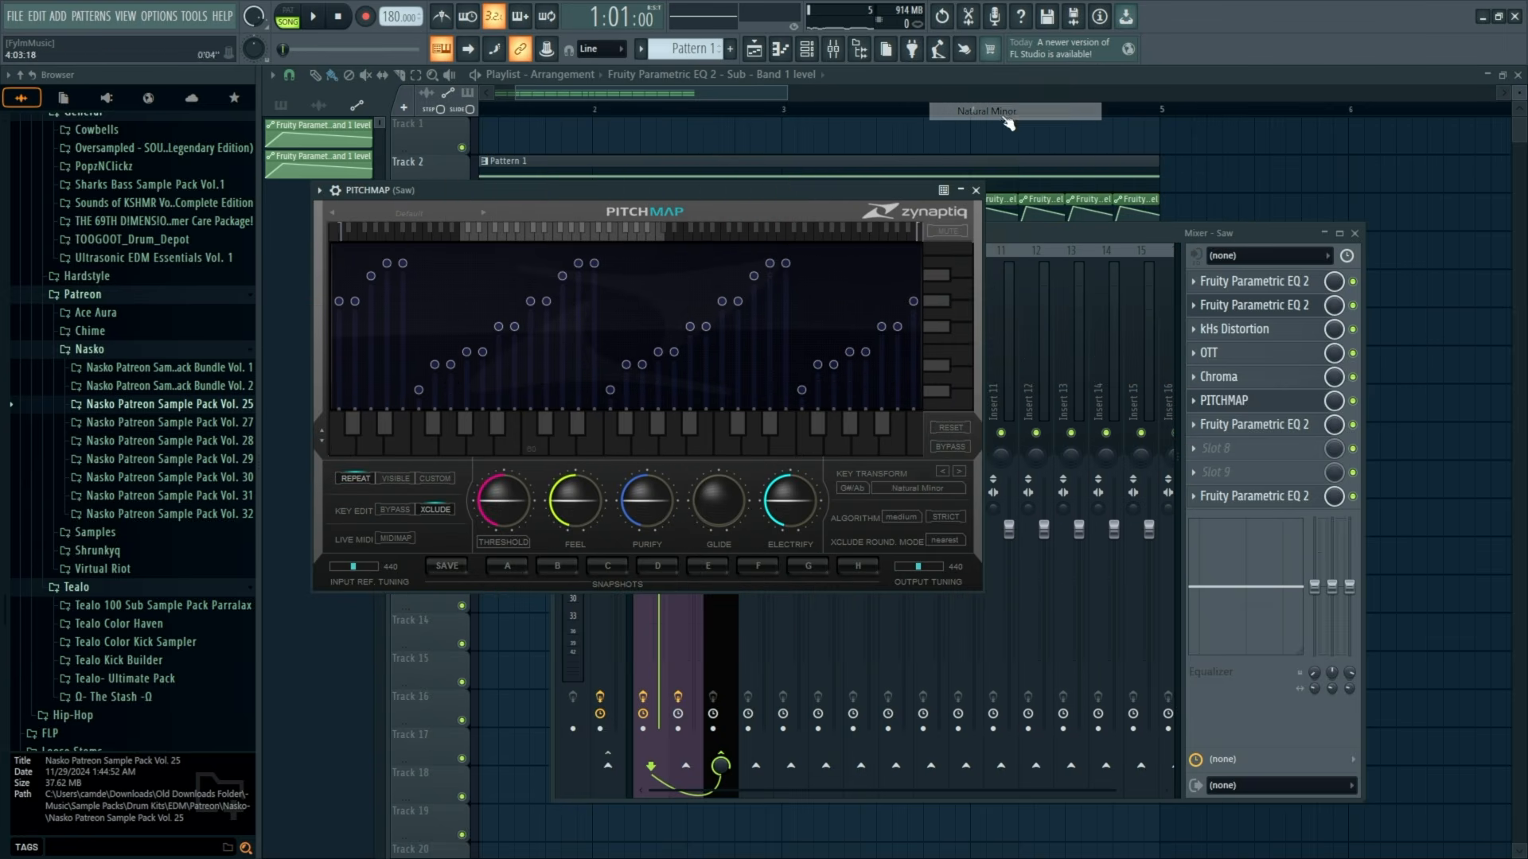
Adjust PITCHMAP's processed key range during playback by raising both its low and high limits.
{"action": "left_click_drag", "start_coordinate": [800, 204], "coordinate": [818, 190]}
{"action": "key", "text": "space"}
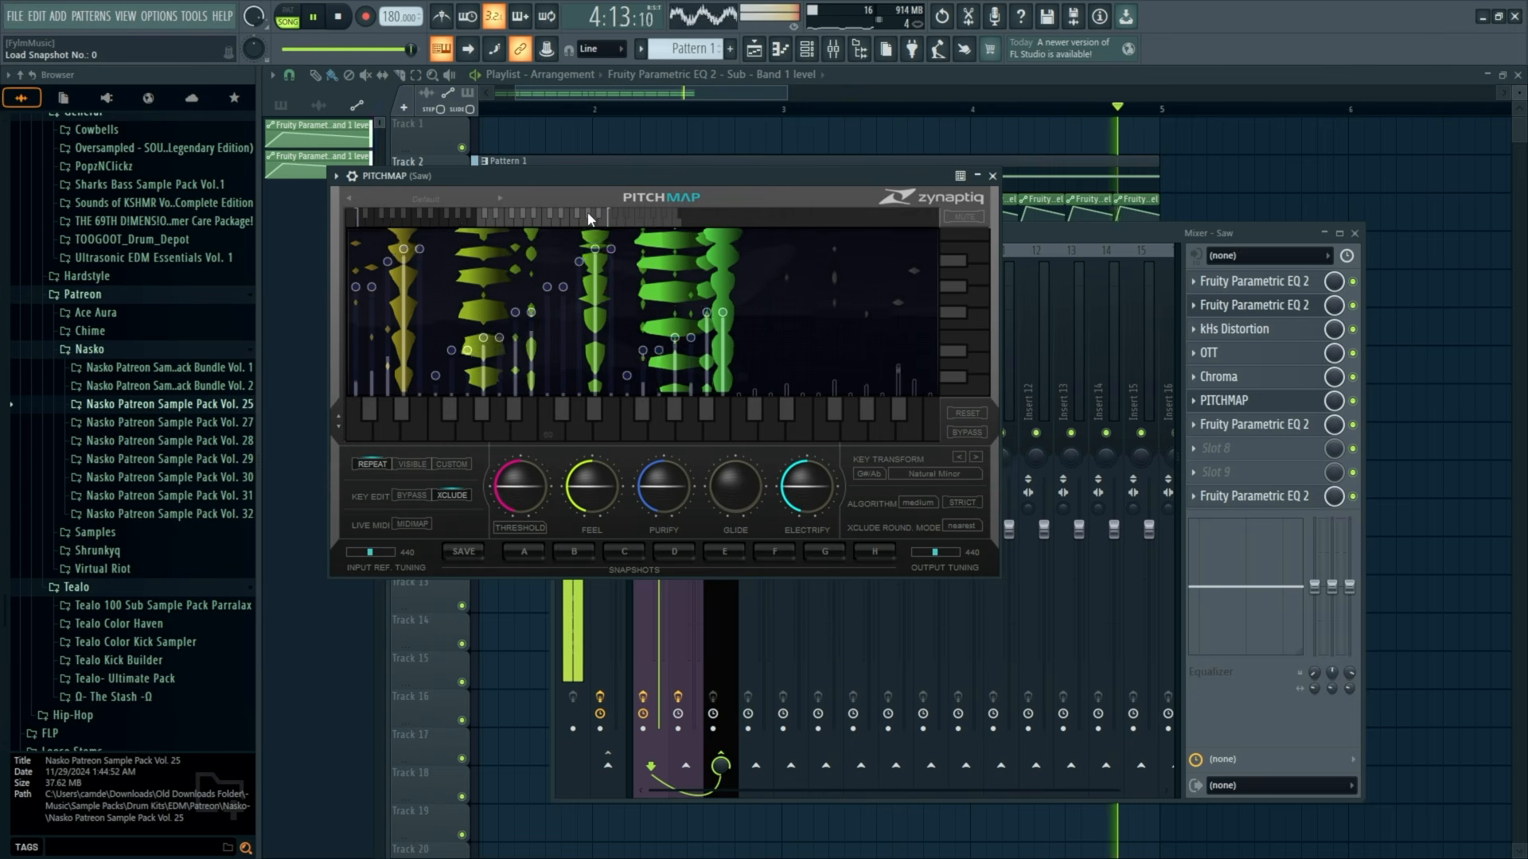
{"action": "left_click_drag", "start_coordinate": [362, 226], "coordinate": [513, 218]}
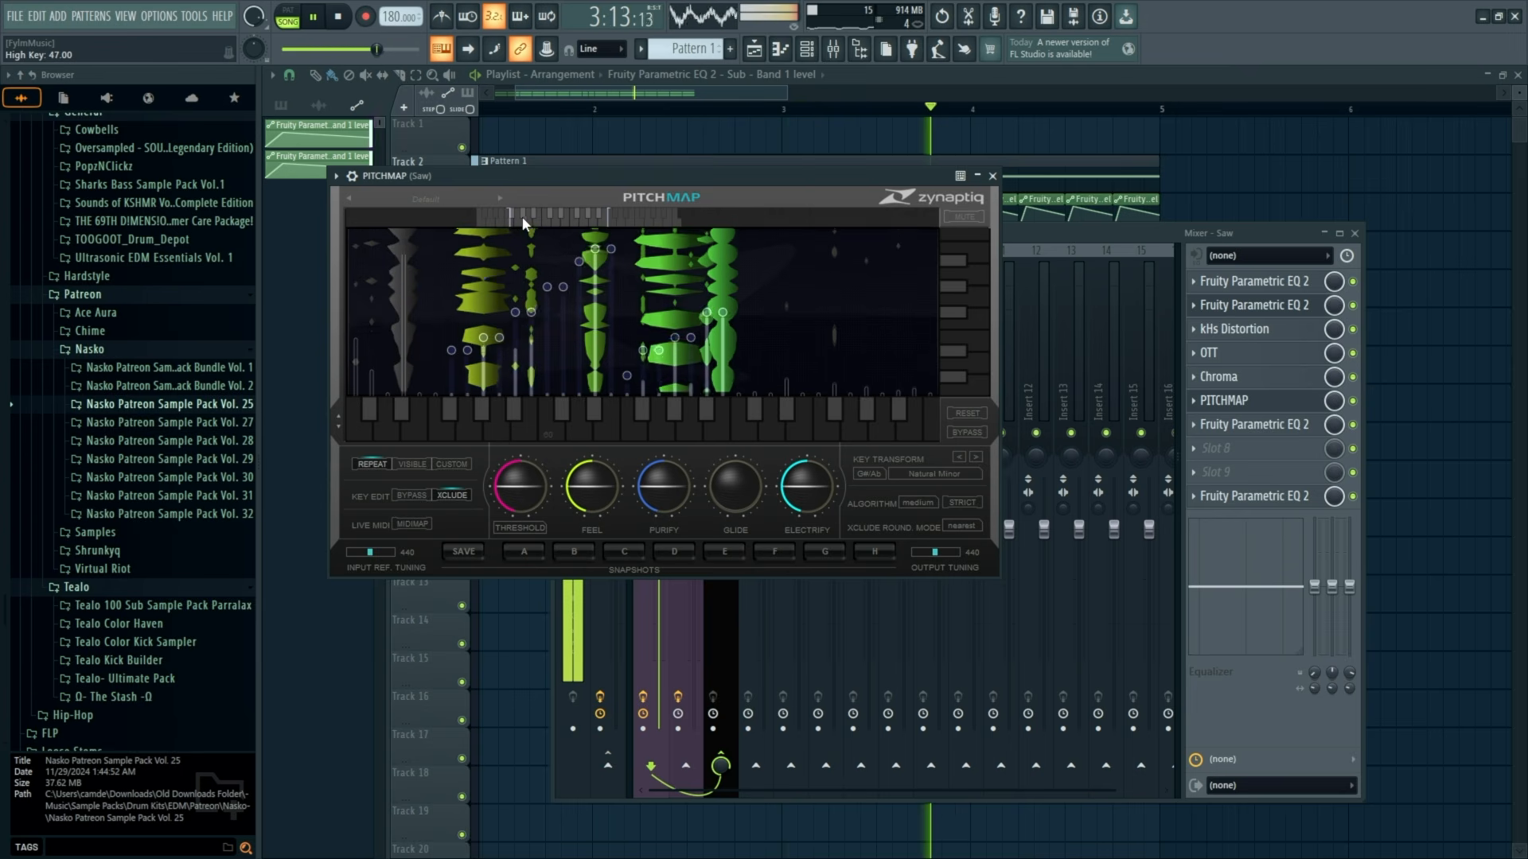
{"action": "left_click_drag", "start_coordinate": [609, 218], "coordinate": [635, 218]}
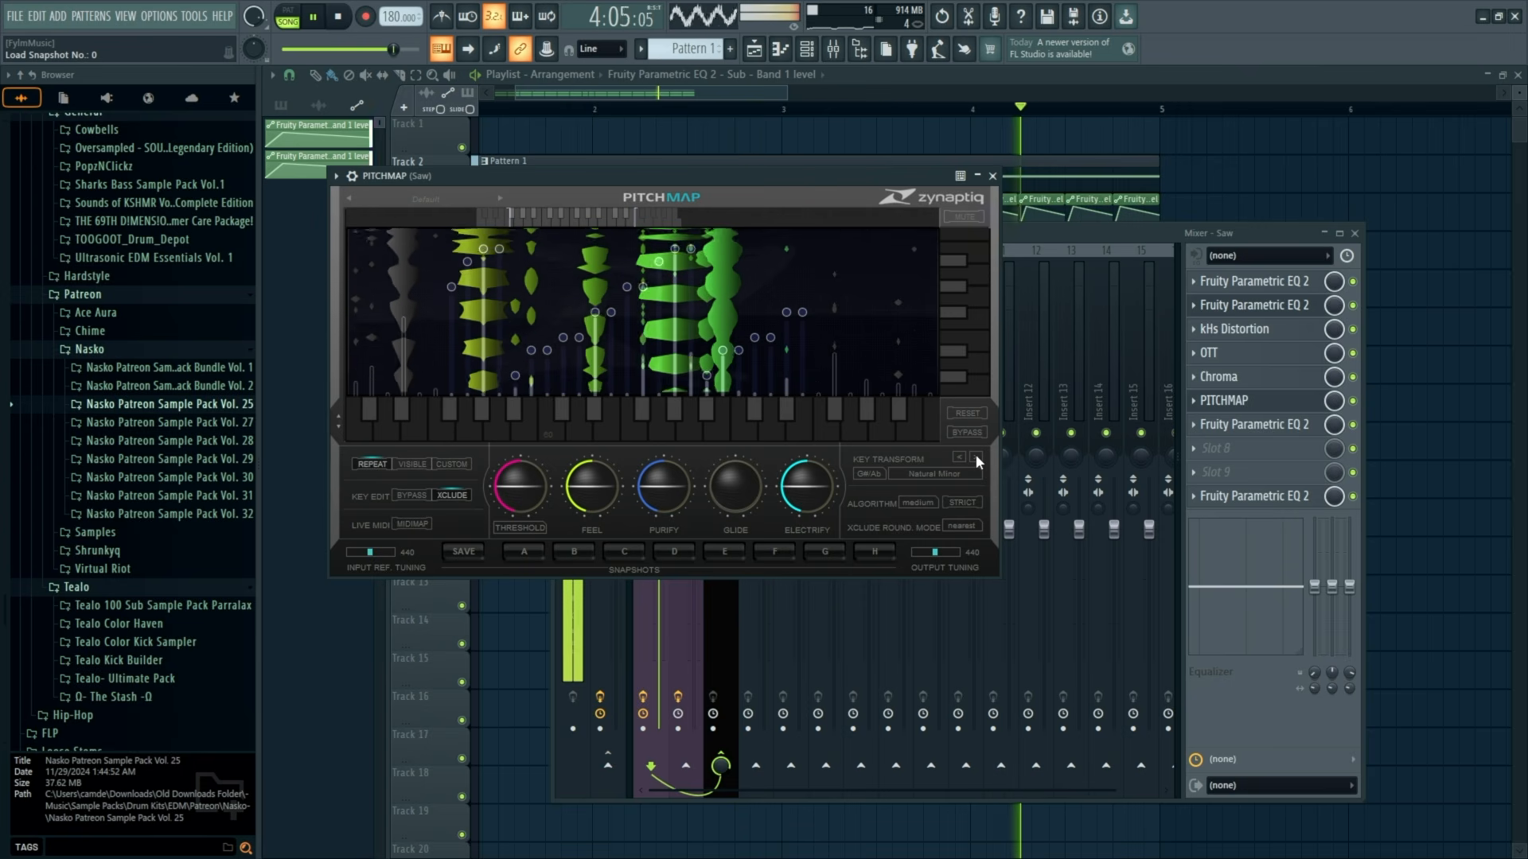
Raise PITCHMAP's Threshold and Electrify amounts during playback and set Glide to about 0.91.
{"action": "mouse_move", "coordinate": [643, 480]}
{"action": "left_click_drag", "start_coordinate": [643, 480], "coordinate": [657, 450]}
{"action": "left_click_drag", "start_coordinate": [603, 495], "coordinate": [527, 472]}
{"action": "left_click_drag", "start_coordinate": [804, 482], "coordinate": [804, 427]}
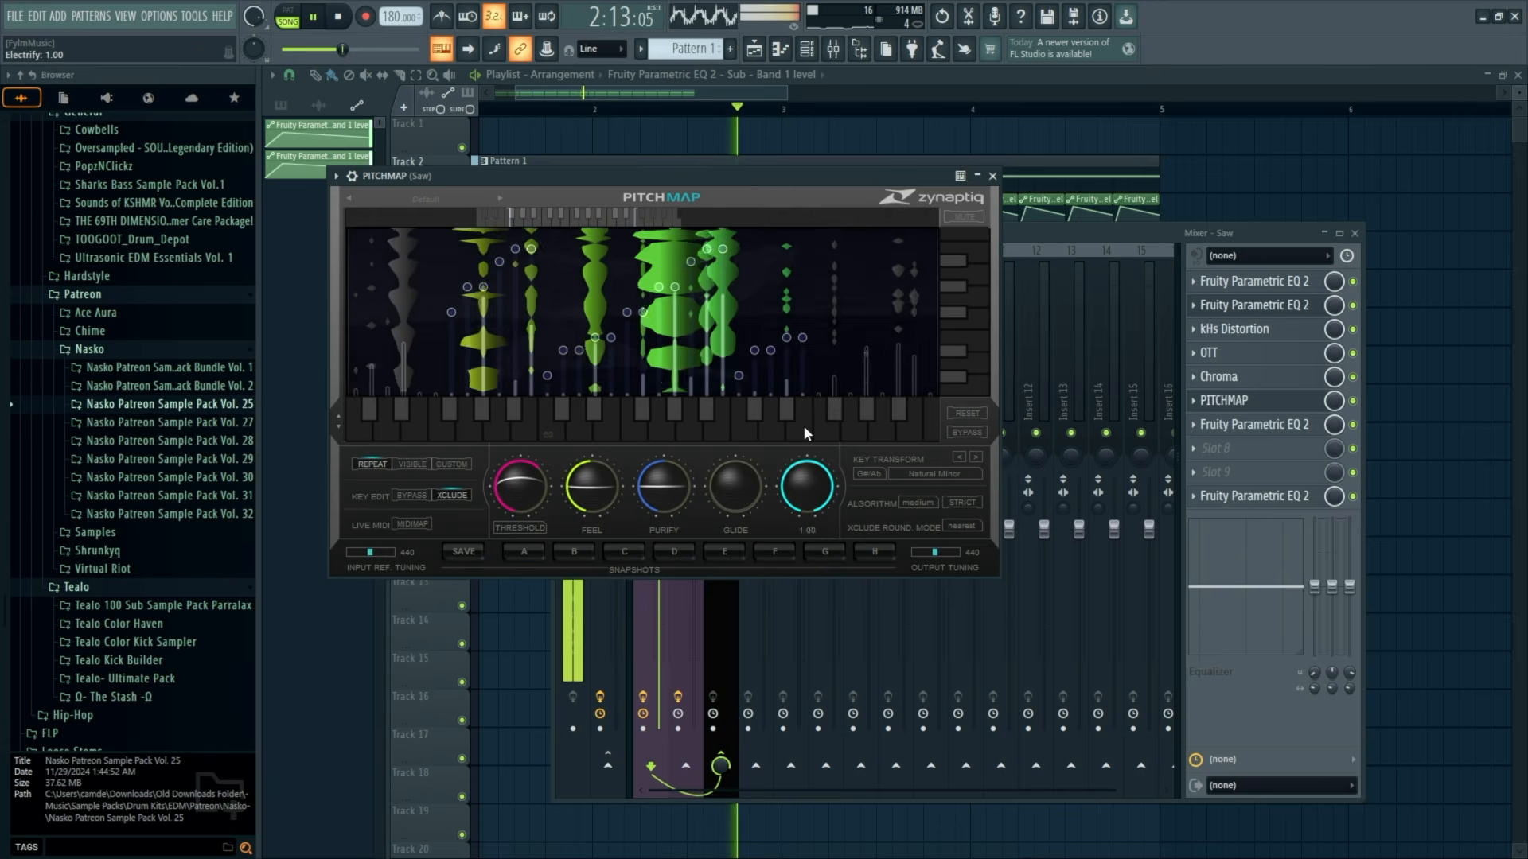
{"action": "left_click_drag", "start_coordinate": [807, 483], "coordinate": [744, 441]}
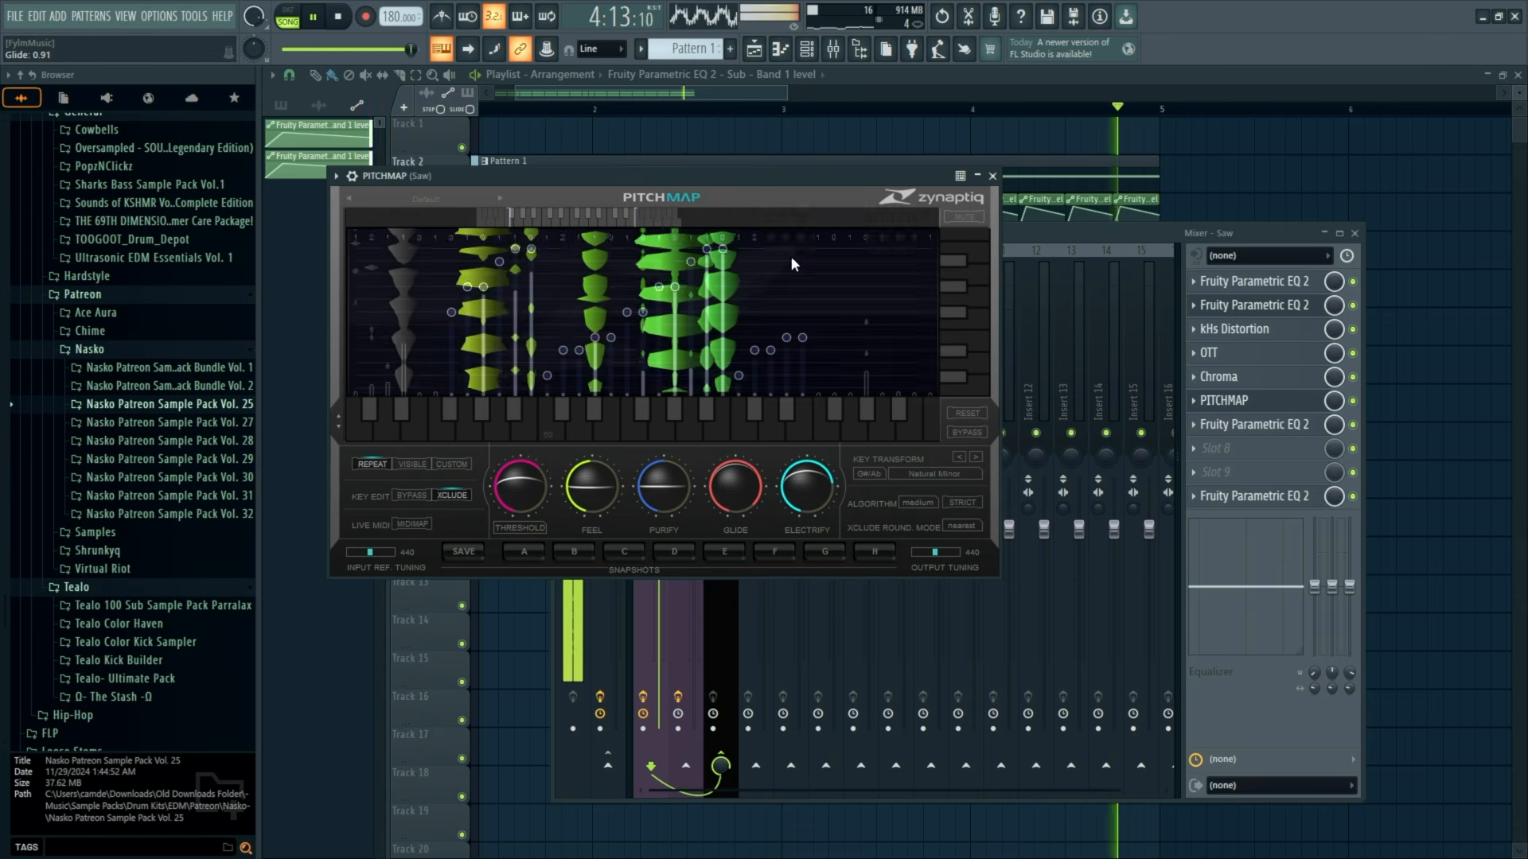
Turn PITCHMAP's Glide down to minimum and lower its Purify amount while listening.
{"action": "left_click_drag", "start_coordinate": [824, 186], "coordinate": [838, 180]}
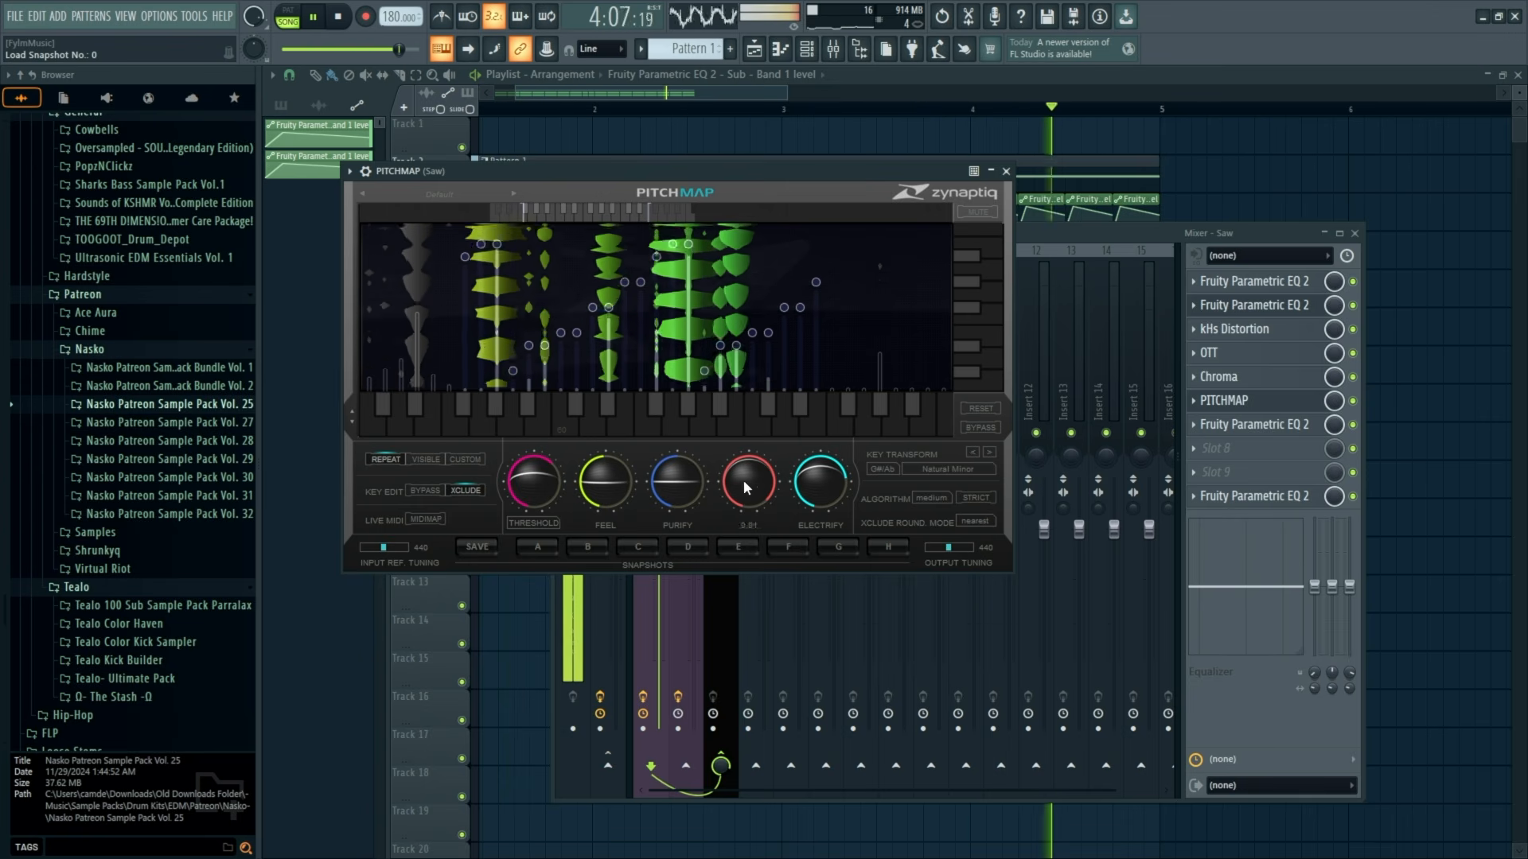
{"action": "left_click_drag", "start_coordinate": [745, 482], "coordinate": [753, 541]}
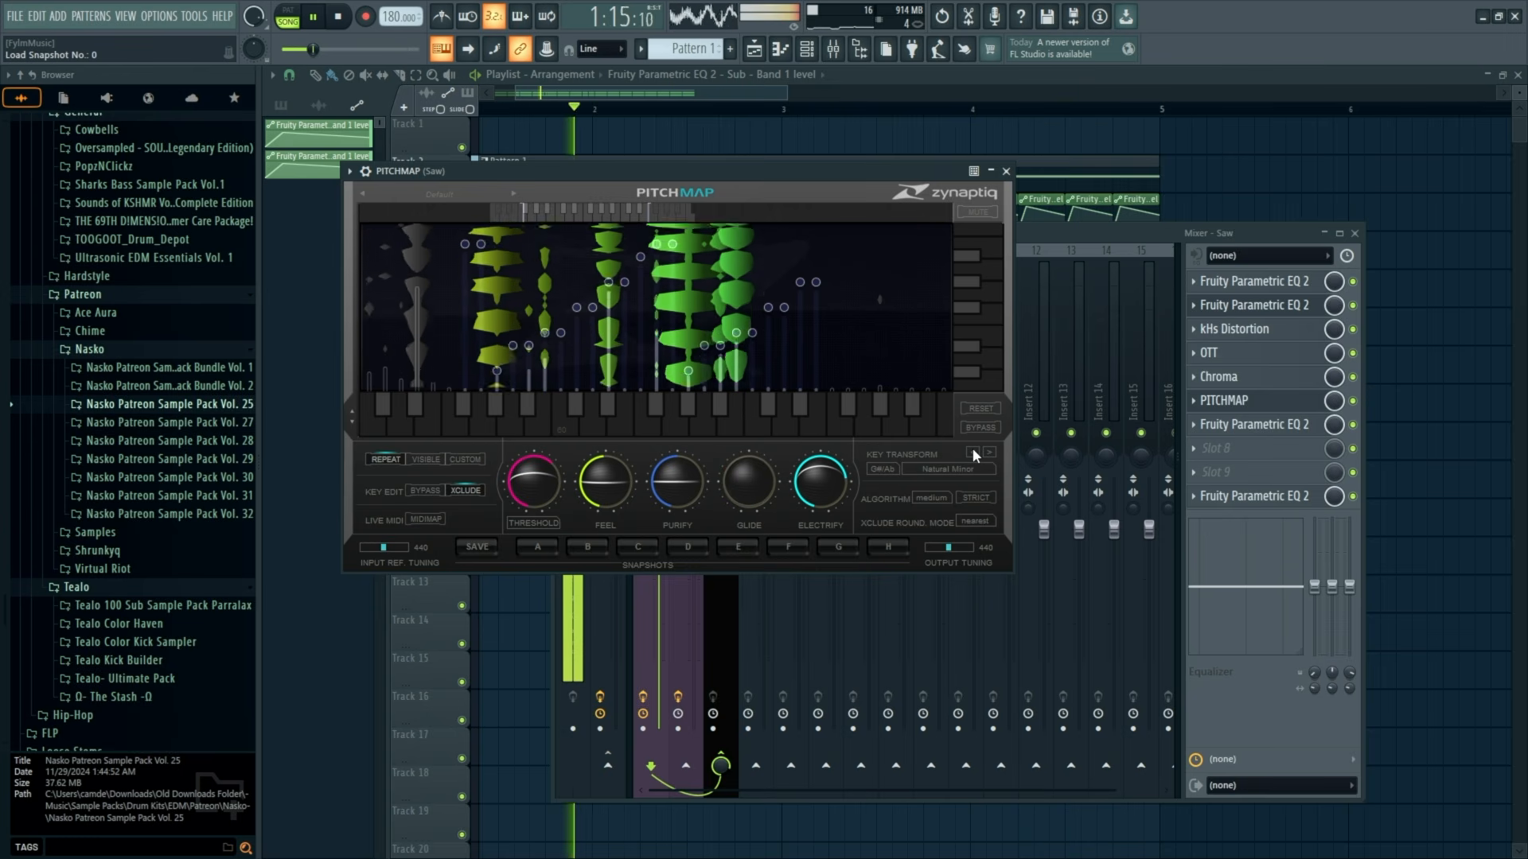
{"action": "key", "text": "space"}
{"action": "left_click_drag", "start_coordinate": [874, 171], "coordinate": [902, 169]}
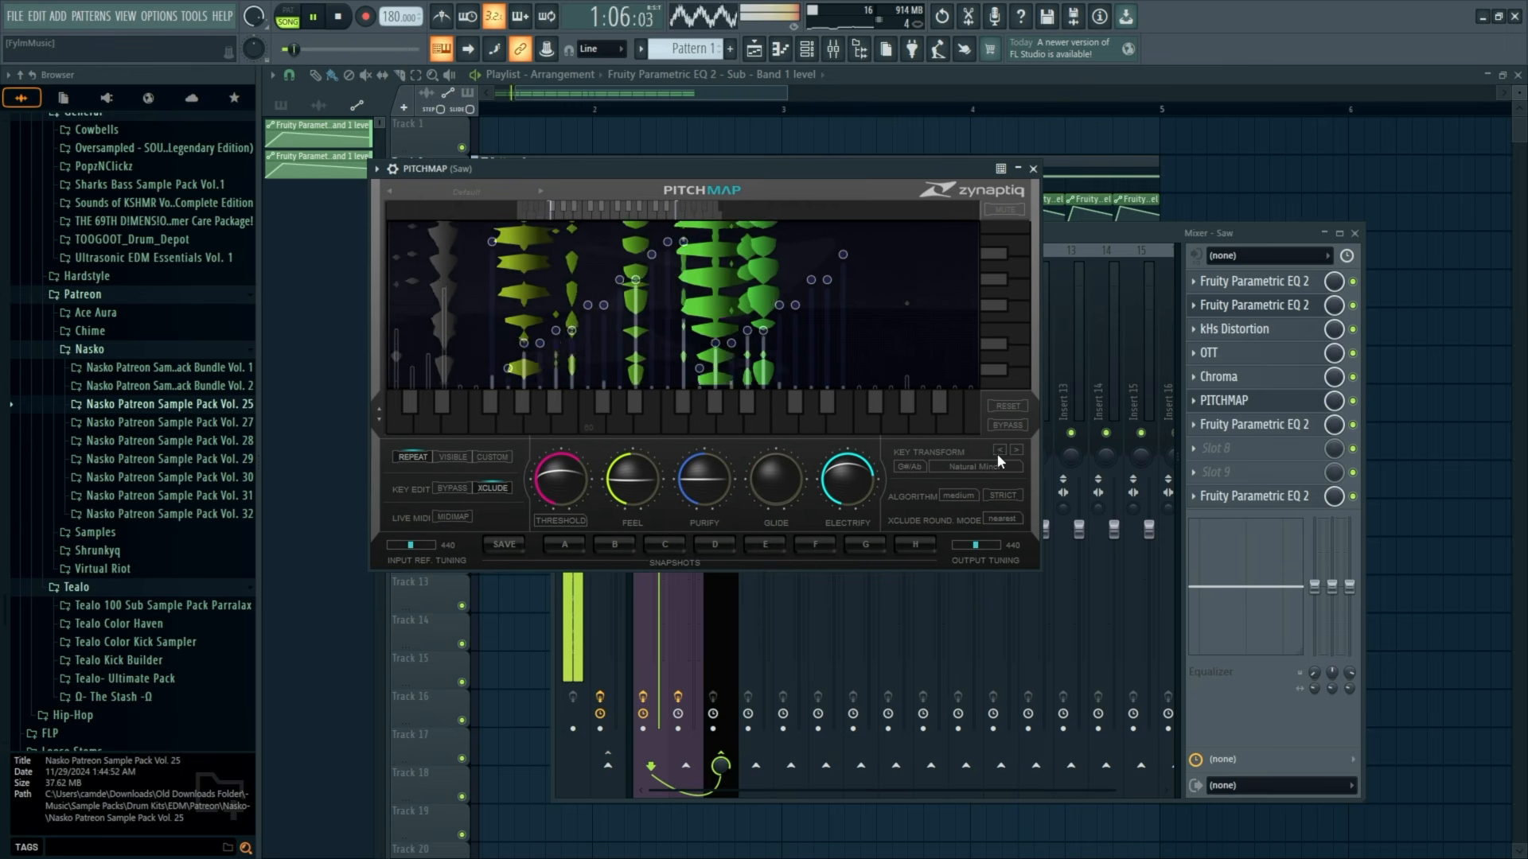
{"action": "left_click_drag", "start_coordinate": [723, 476], "coordinate": [724, 489]}
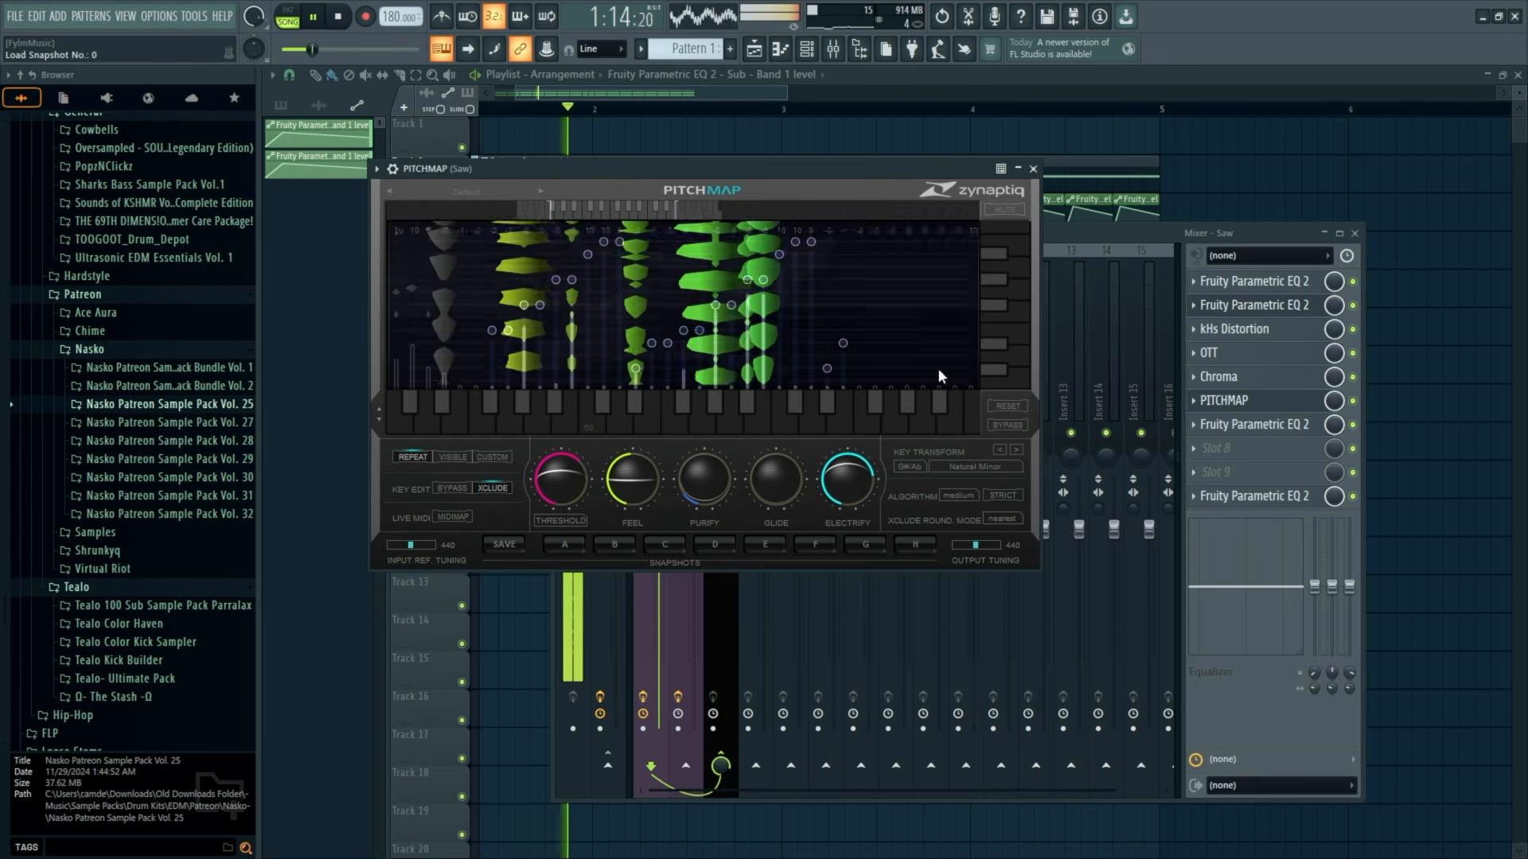
{"action": "left_click_drag", "start_coordinate": [871, 162], "coordinate": [869, 149]}
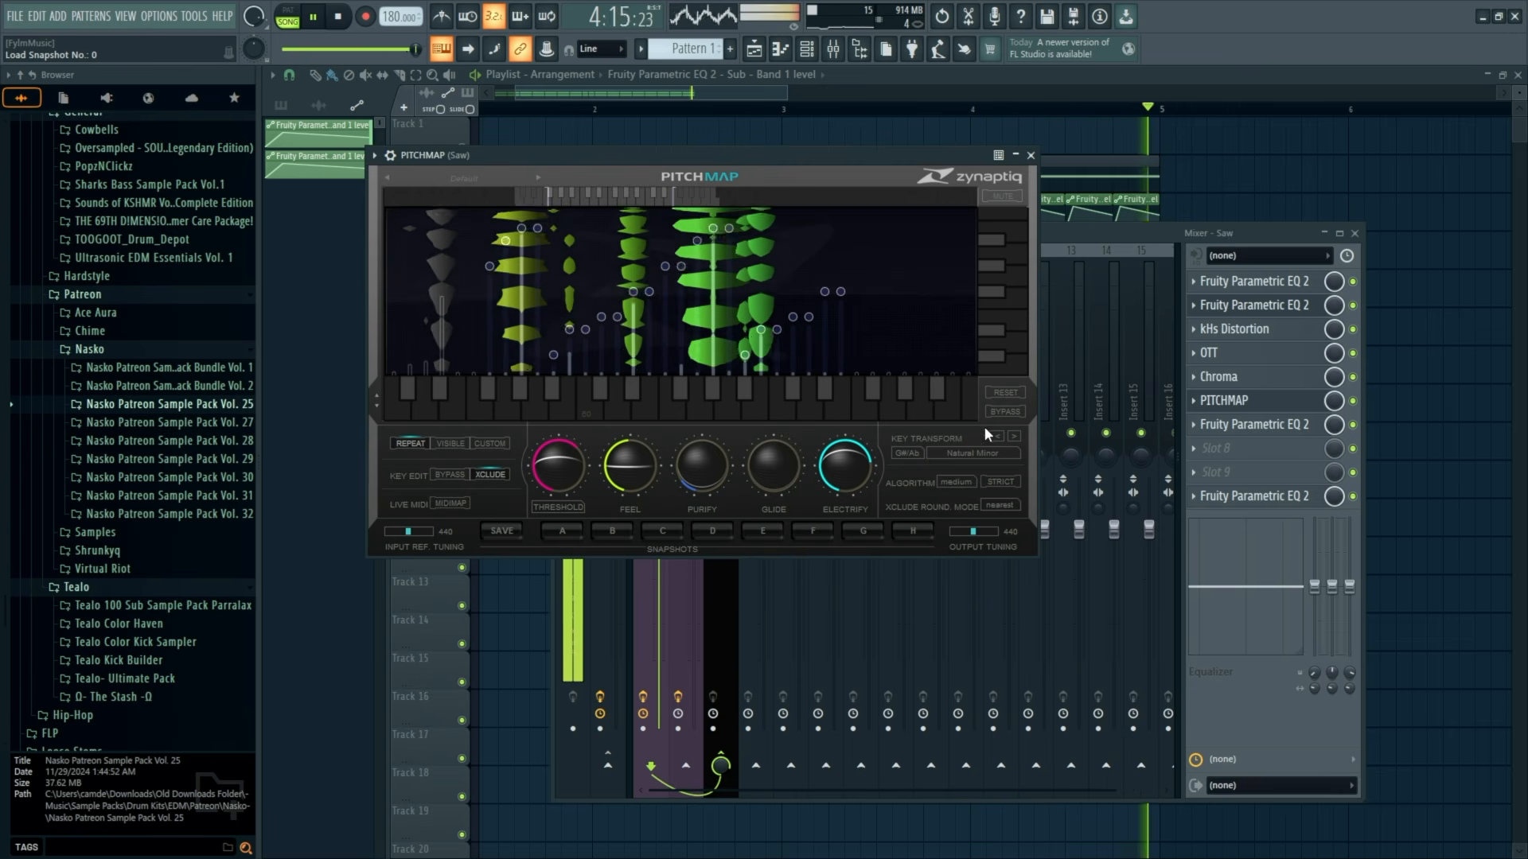
Reduce PITCHMAP's Electrify amount to about 0.32 during playback and close the plugin.
{"action": "left_click_drag", "start_coordinate": [845, 465], "coordinate": [846, 479]}
{"action": "scroll", "coordinate": [845, 480], "scroll_direction": "up", "scroll_amount": 1}
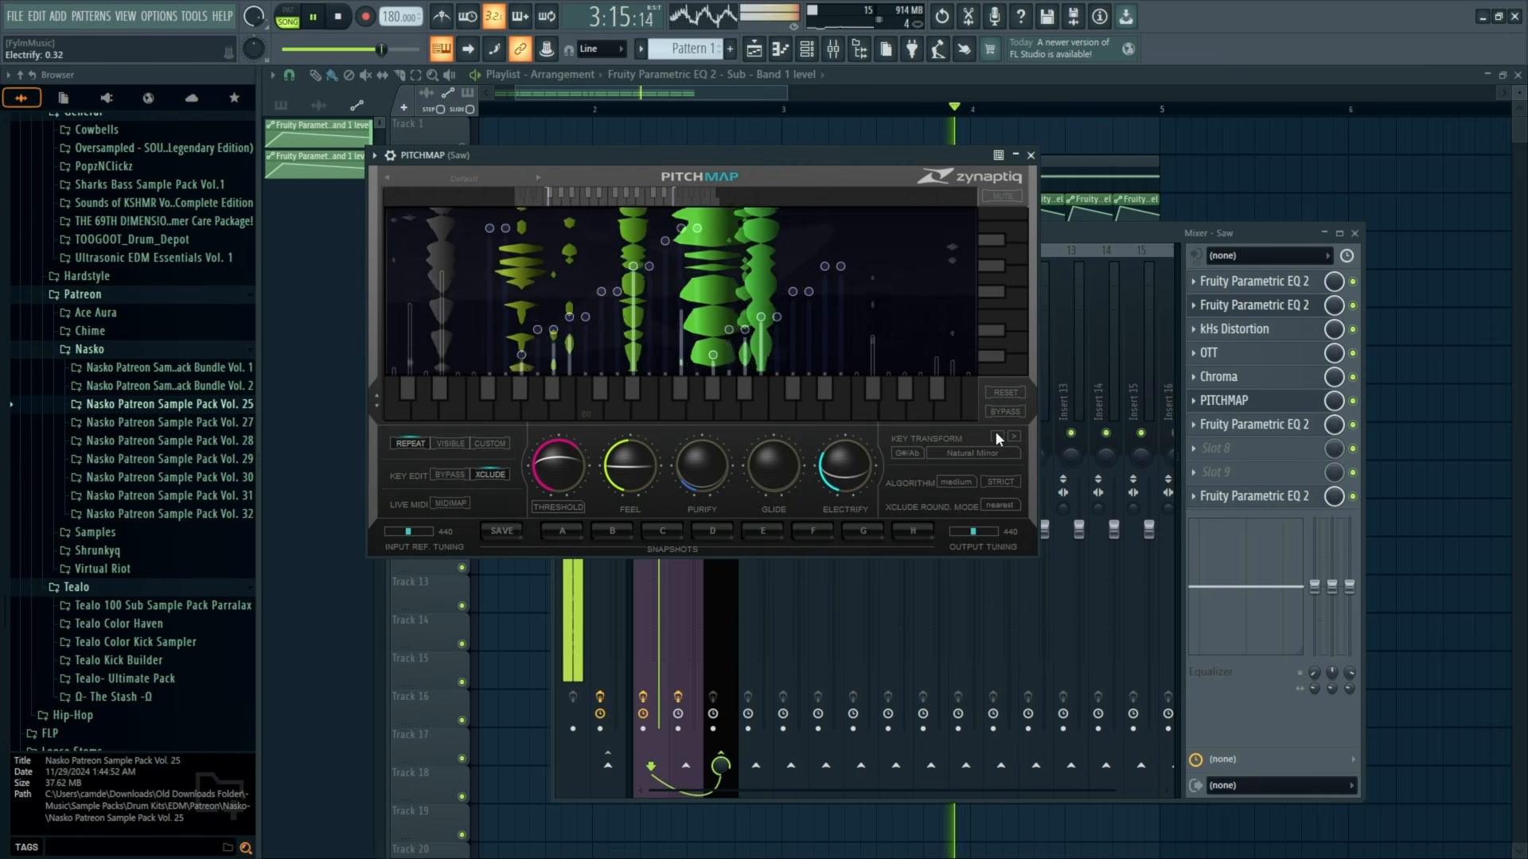
{"action": "scroll", "coordinate": [867, 455], "scroll_direction": "up", "scroll_amount": 4}
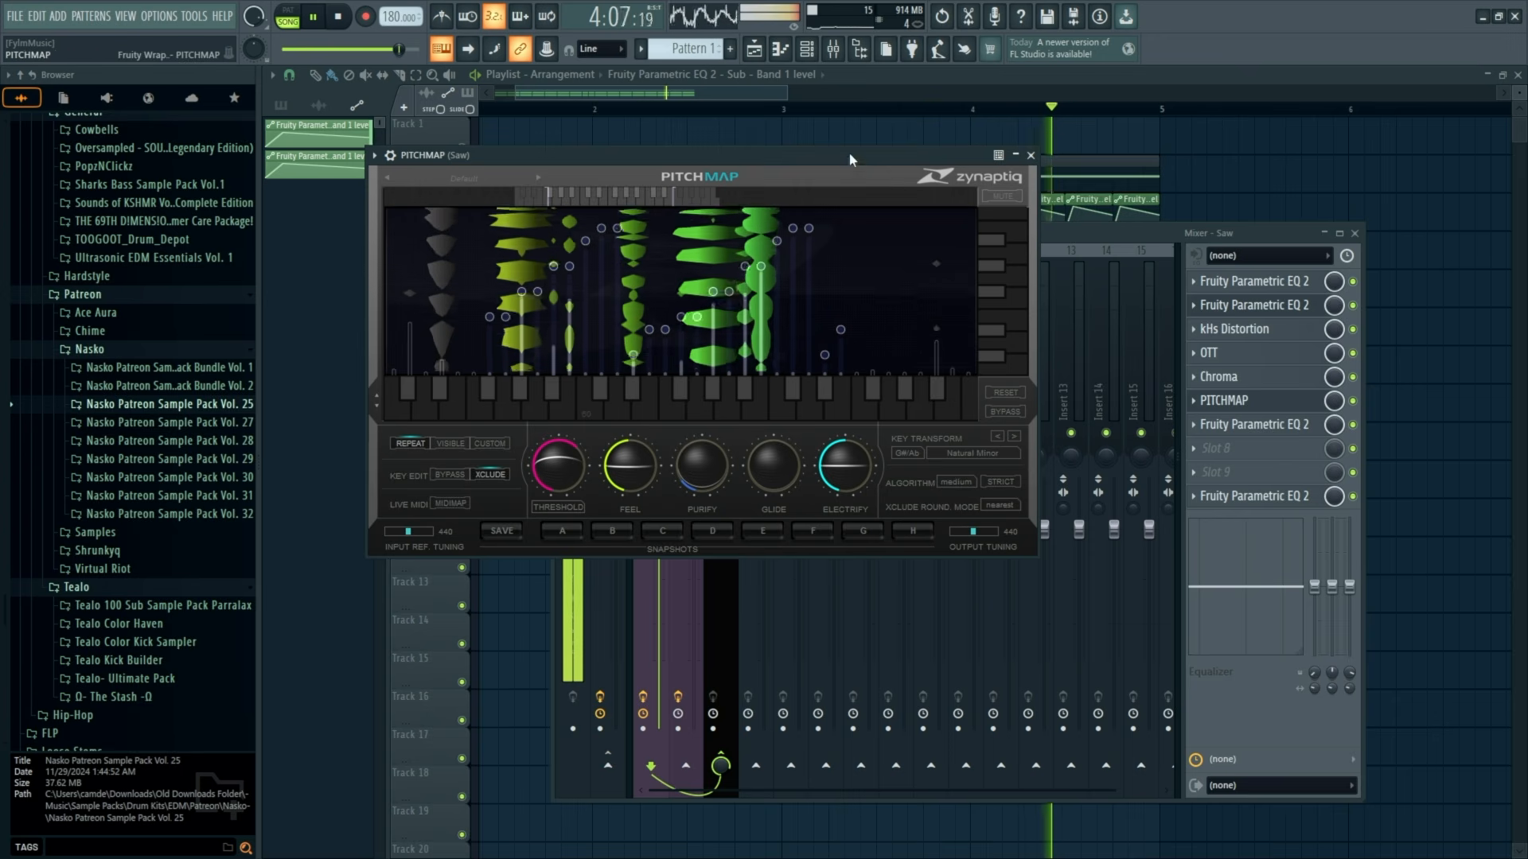
{"action": "left_click_drag", "start_coordinate": [868, 162], "coordinate": [873, 159]}
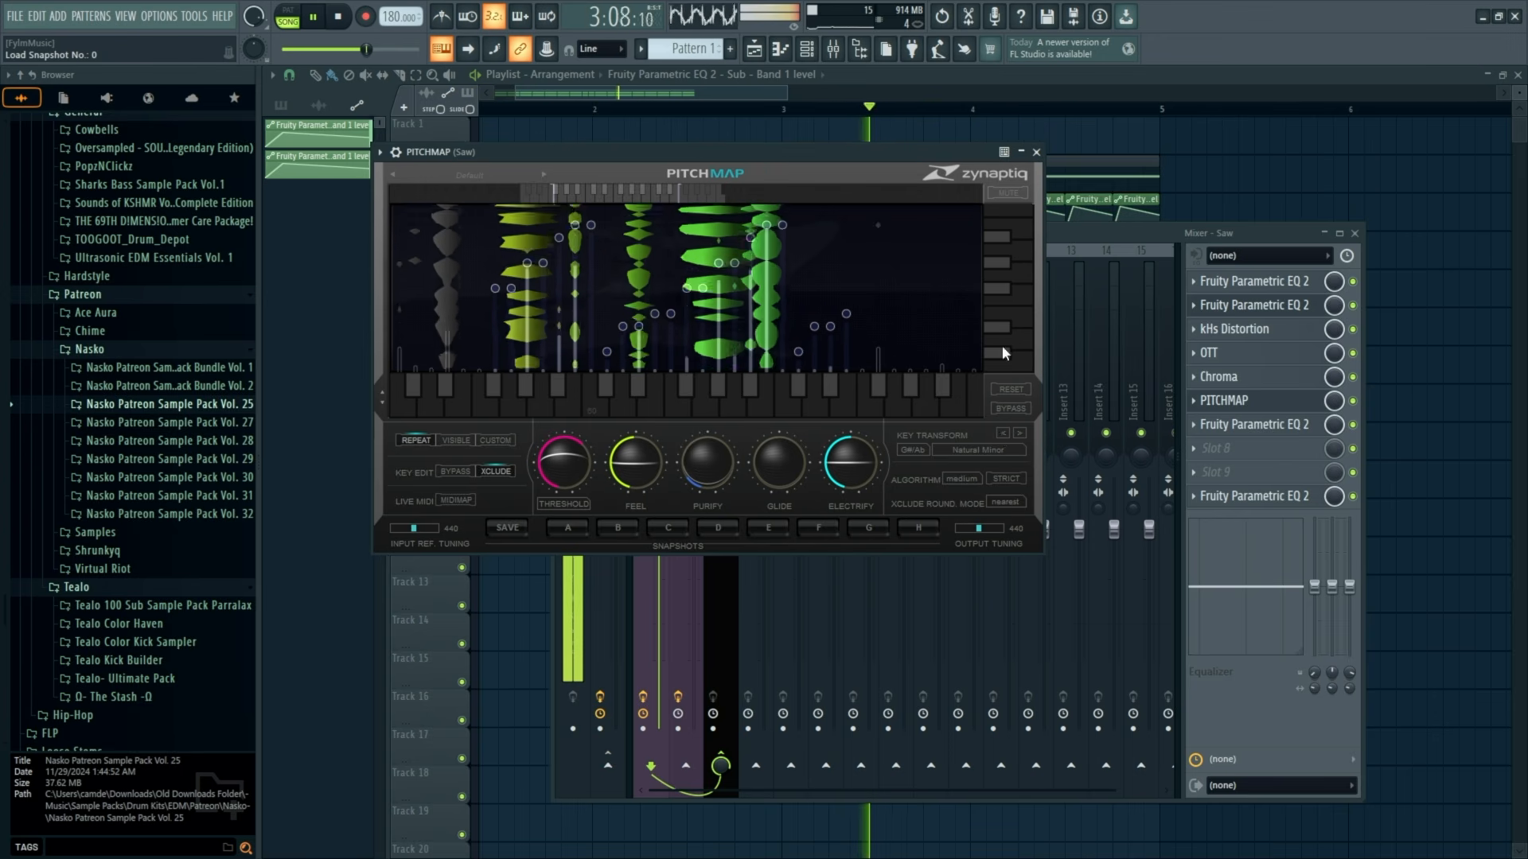
{"action": "left_click", "coordinate": [1036, 152]}
Move band 6 of the slot 1 EQ to about 5.8 dB at 849 Hz, and shift the slot 2 EQ's band 5 lower in frequency.
{"action": "left_click", "coordinate": [1260, 281]}
{"action": "left_click_drag", "start_coordinate": [631, 328], "coordinate": [575, 331]}
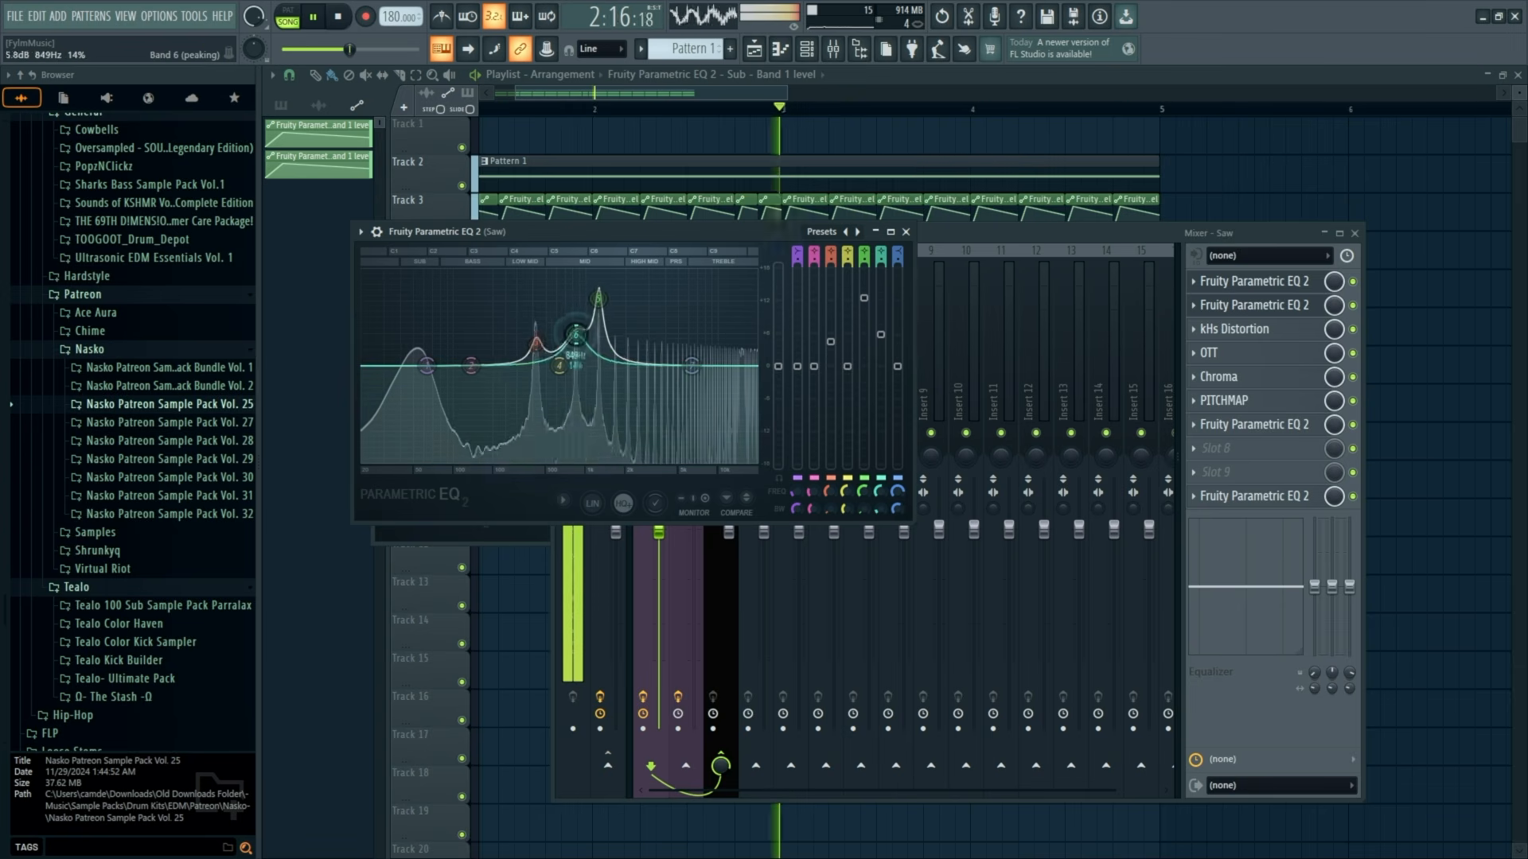
{"action": "left_click", "coordinate": [1266, 305]}
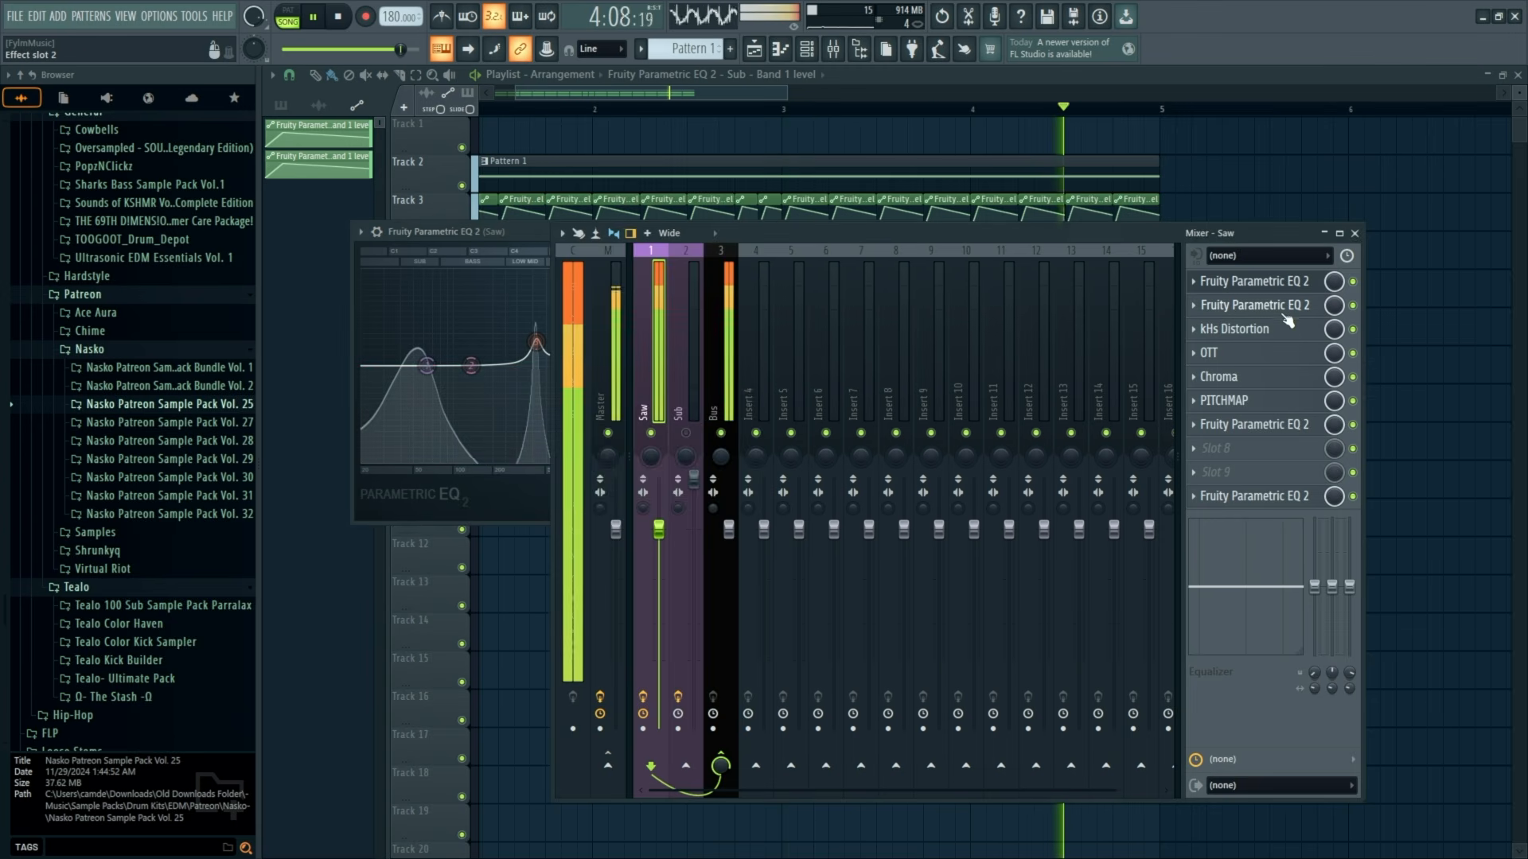
{"action": "left_click_drag", "start_coordinate": [623, 388], "coordinate": [554, 354]}
{"action": "scroll", "coordinate": [647, 343], "scroll_direction": "down", "scroll_amount": 4}
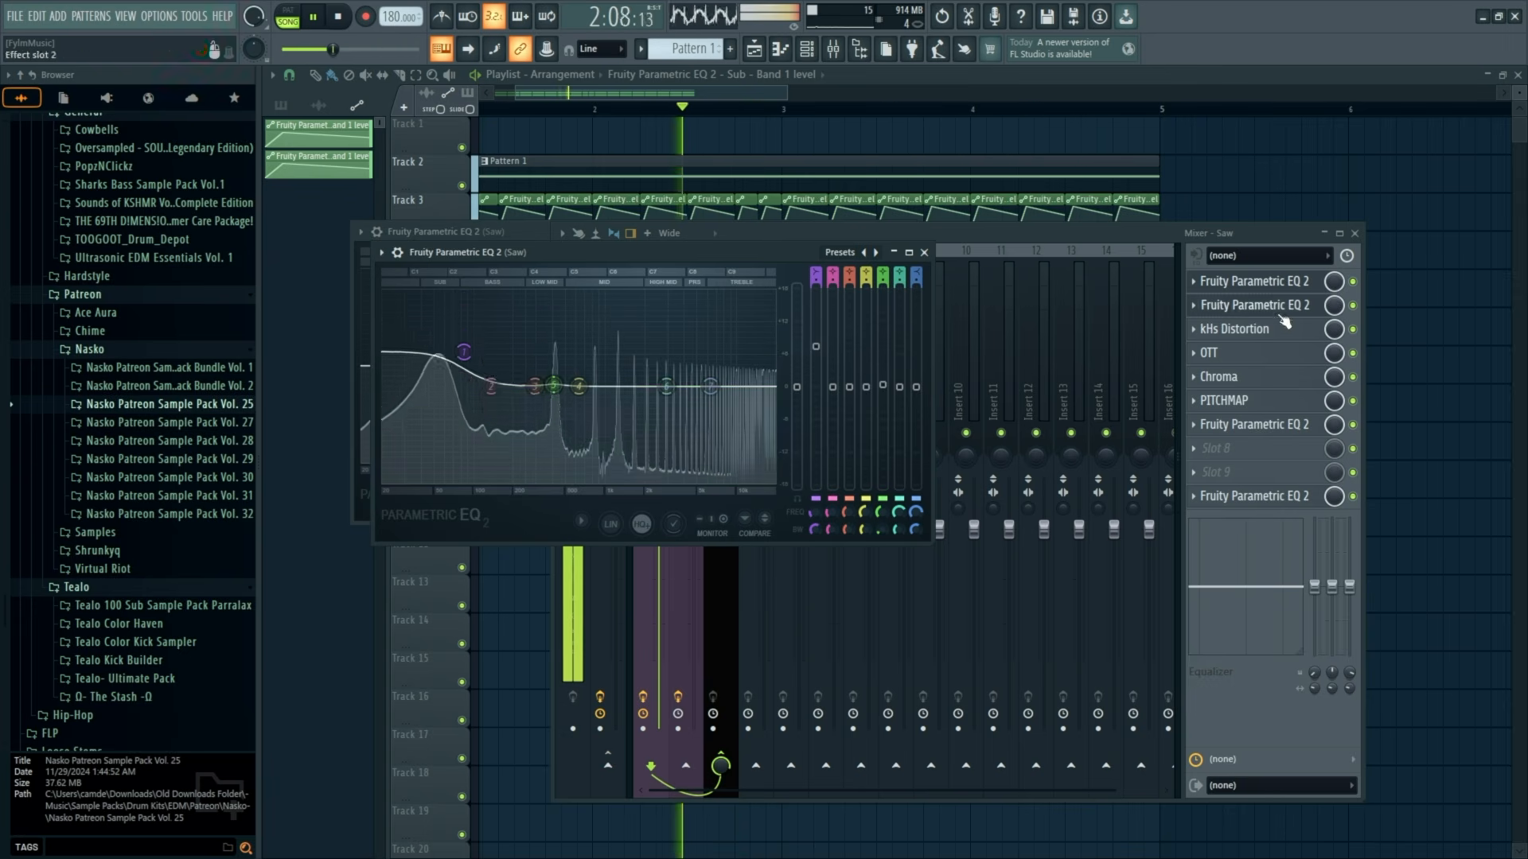
Adjust the Saw channel's kHs Distortion to about 52% Dynamics and about 10.8 dB Drive, and stop playback.
{"action": "left_click", "coordinate": [1234, 329]}
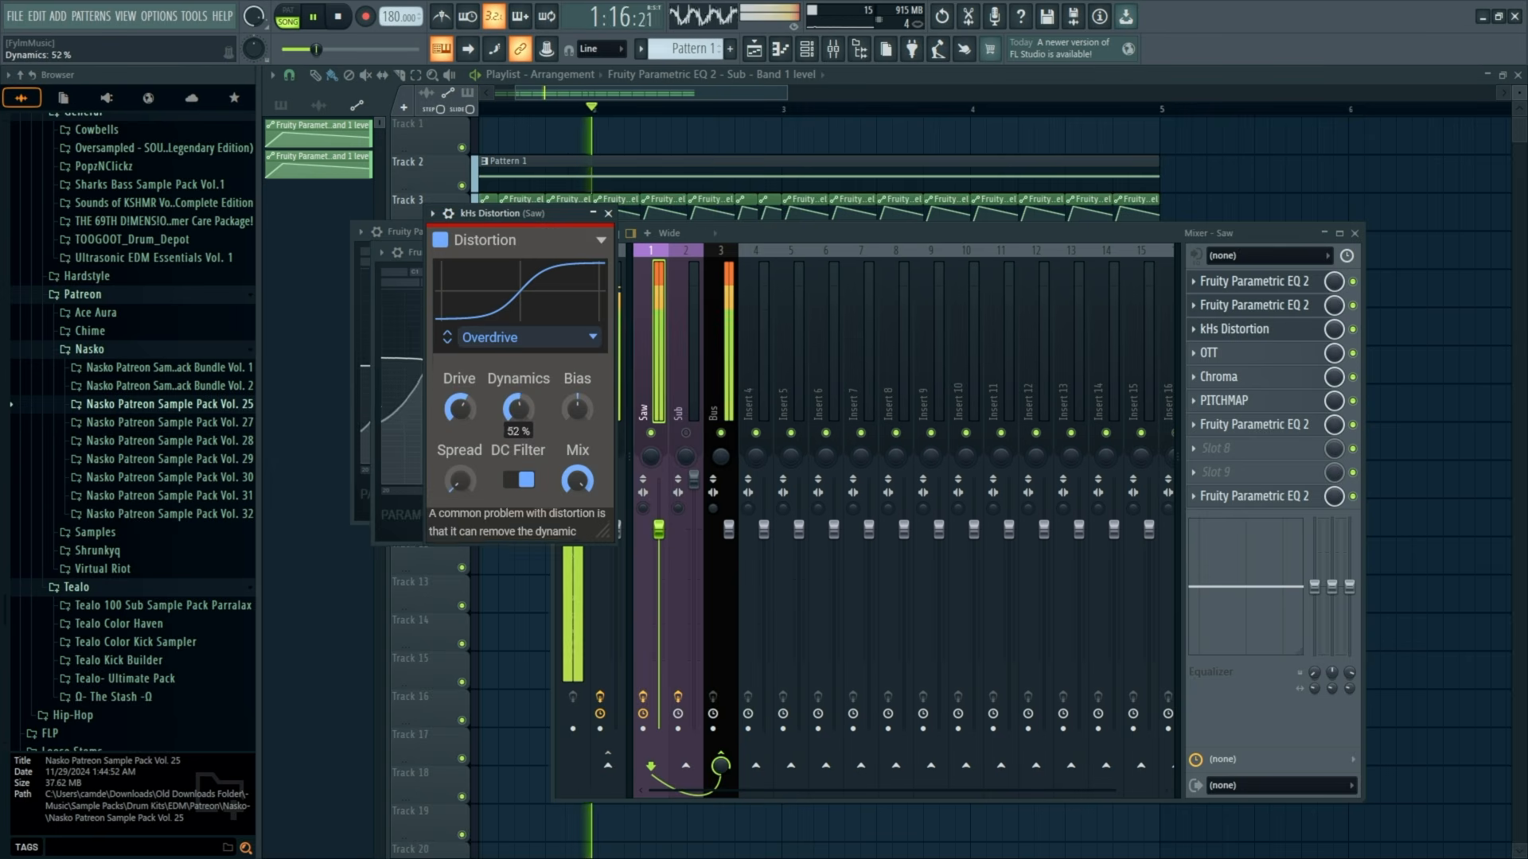
{"action": "left_click_drag", "start_coordinate": [518, 408], "coordinate": [459, 396]}
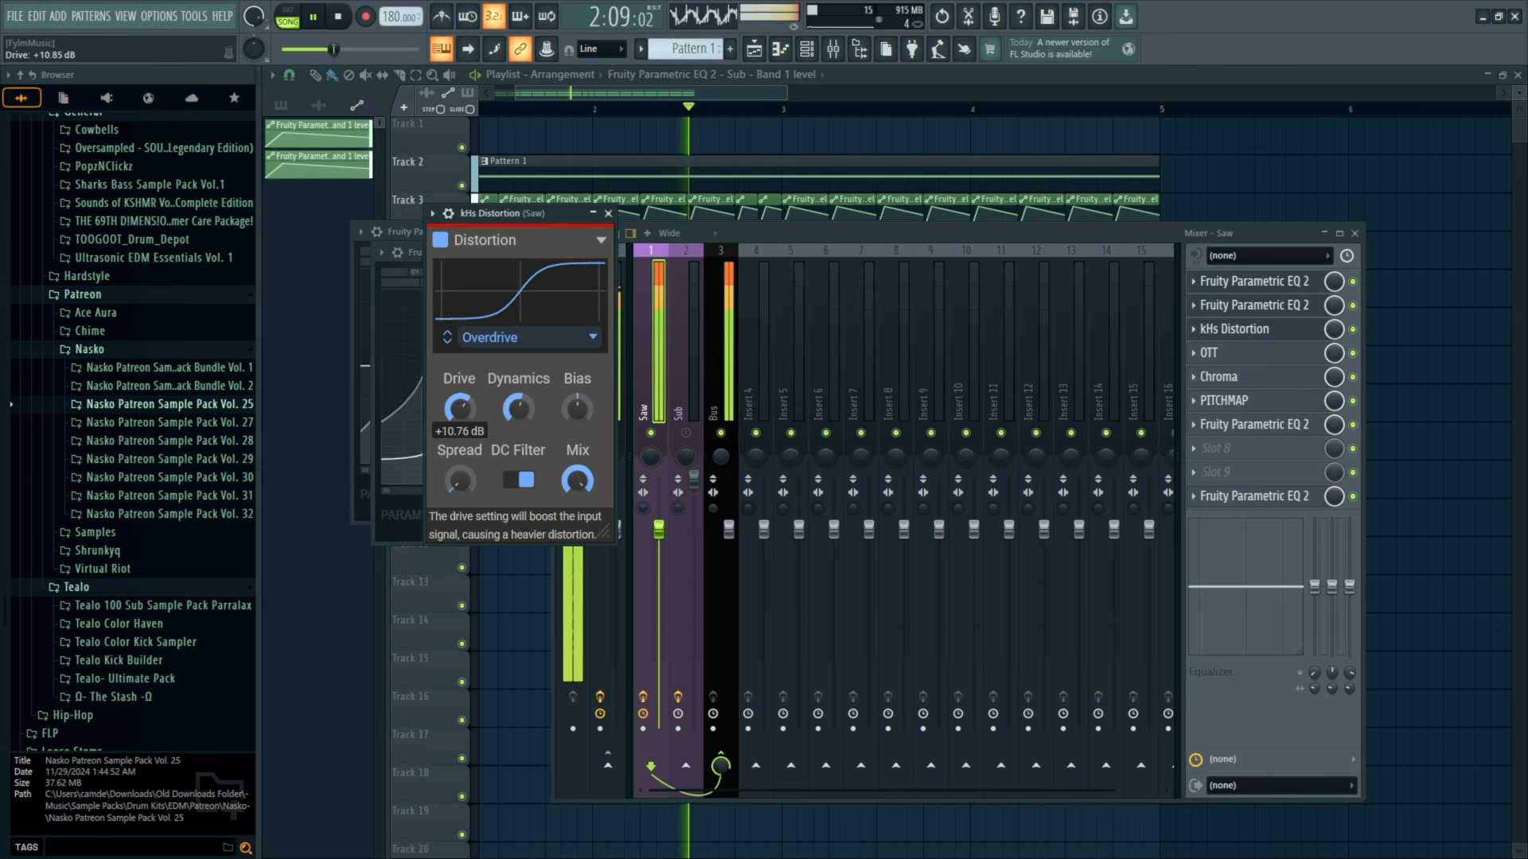
{"action": "left_click", "coordinate": [608, 213]}
{"action": "key", "text": "space"}
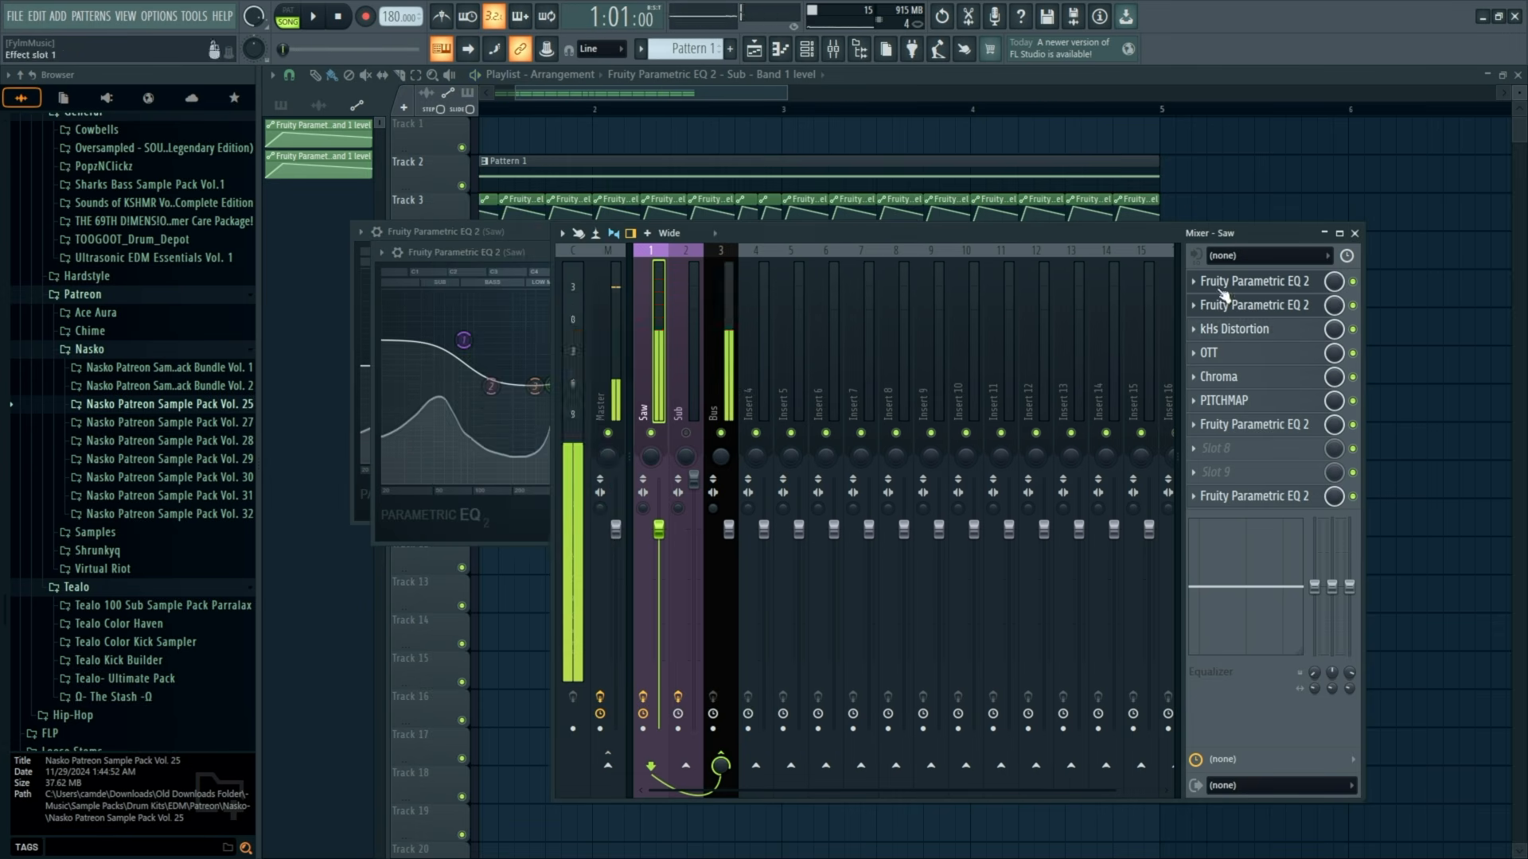
Inspect the PITCHMAP and Chroma settings on the Saw channel with playback stopped.
{"action": "left_click", "coordinate": [1245, 400]}
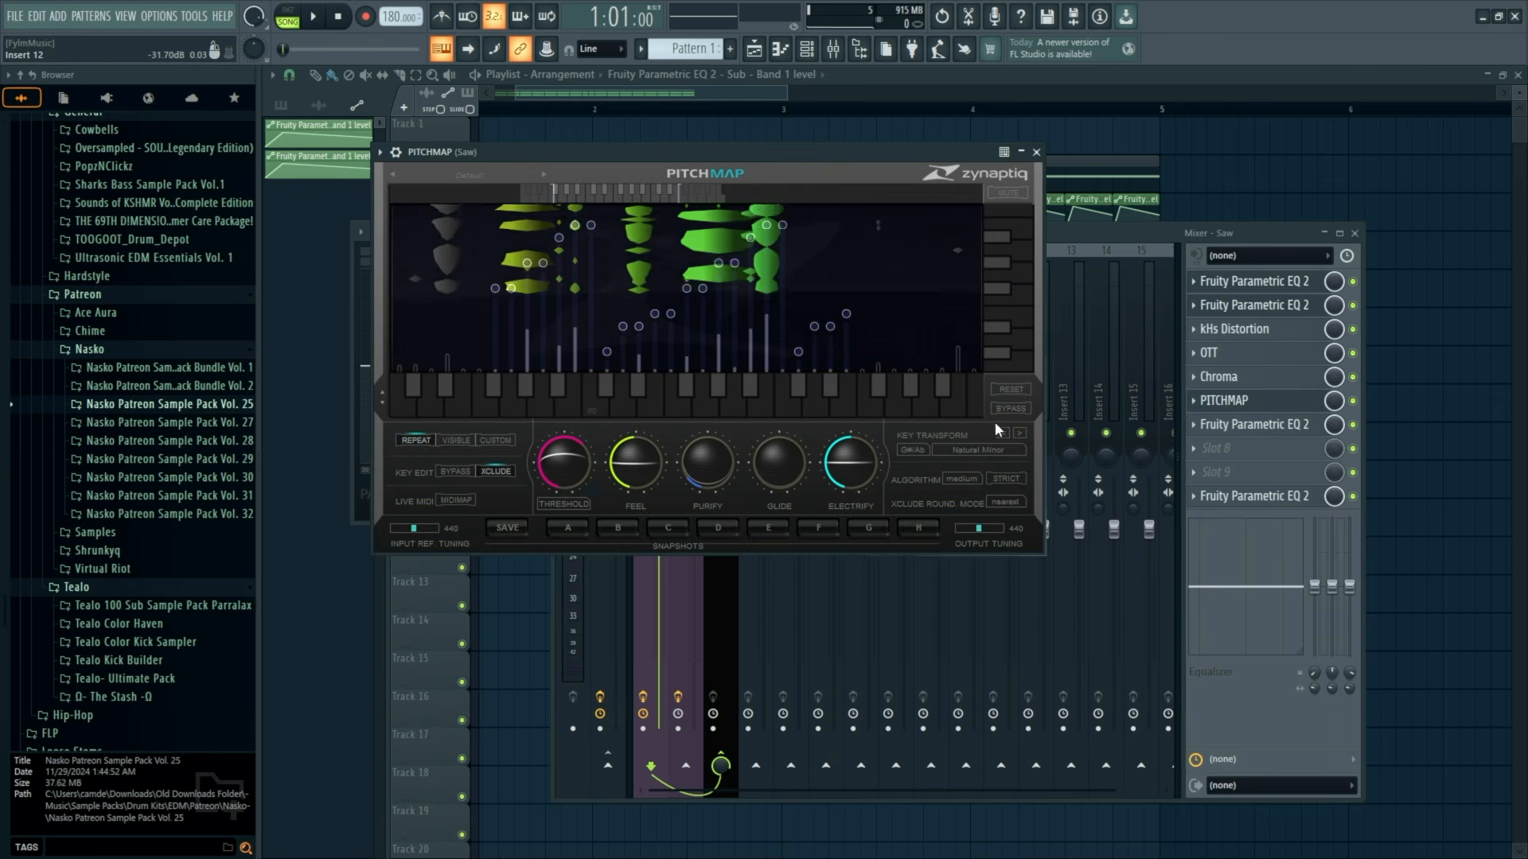
{"action": "left_click_drag", "start_coordinate": [831, 147], "coordinate": [873, 159]}
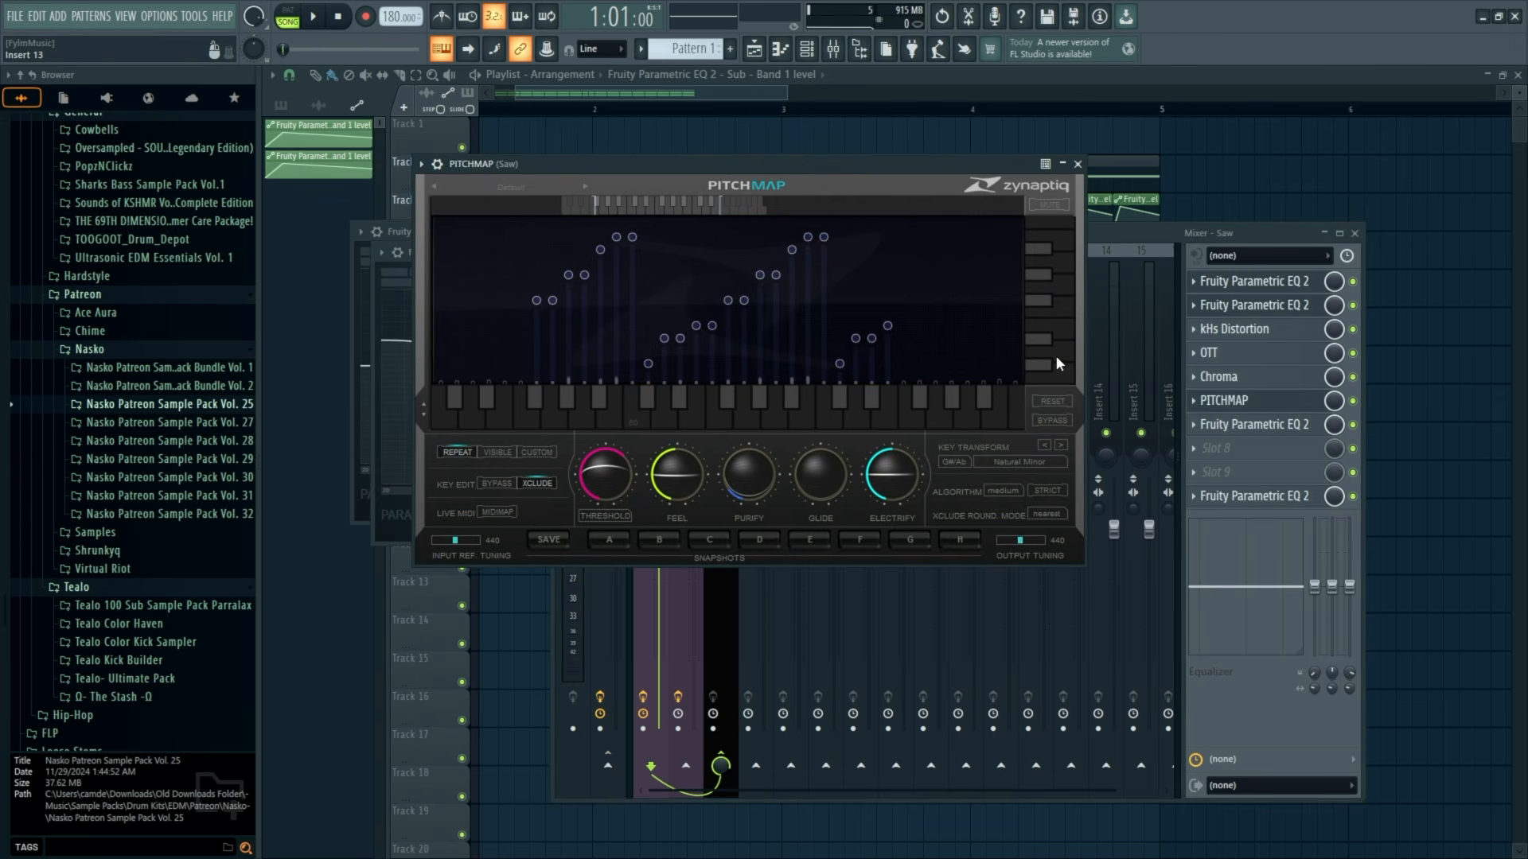
{"action": "left_click", "coordinate": [1237, 375]}
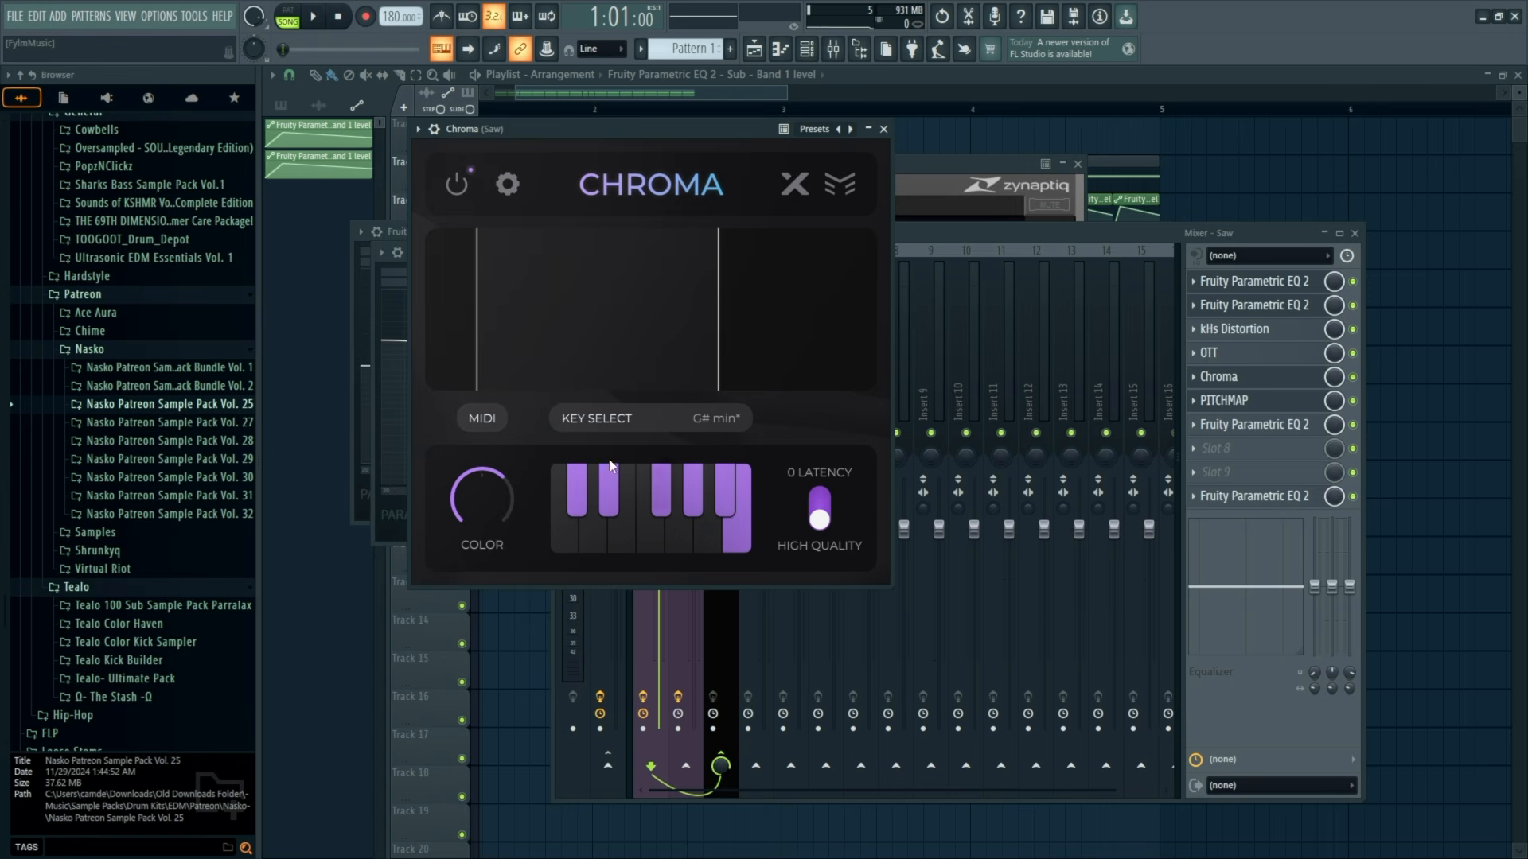
{"action": "left_click", "coordinate": [884, 129]}
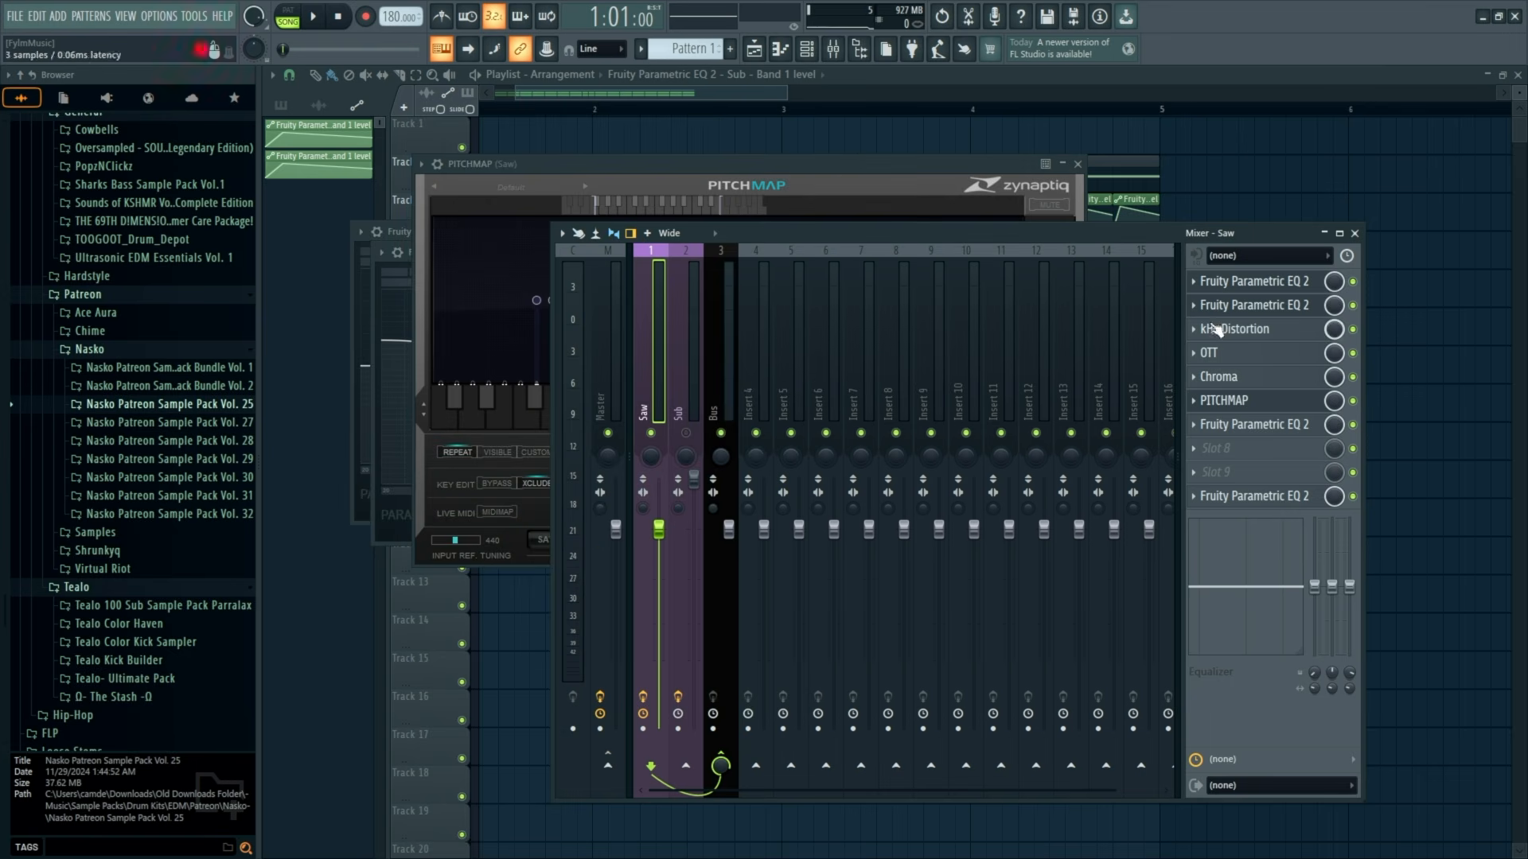
{"action": "left_click", "coordinate": [1267, 408]}
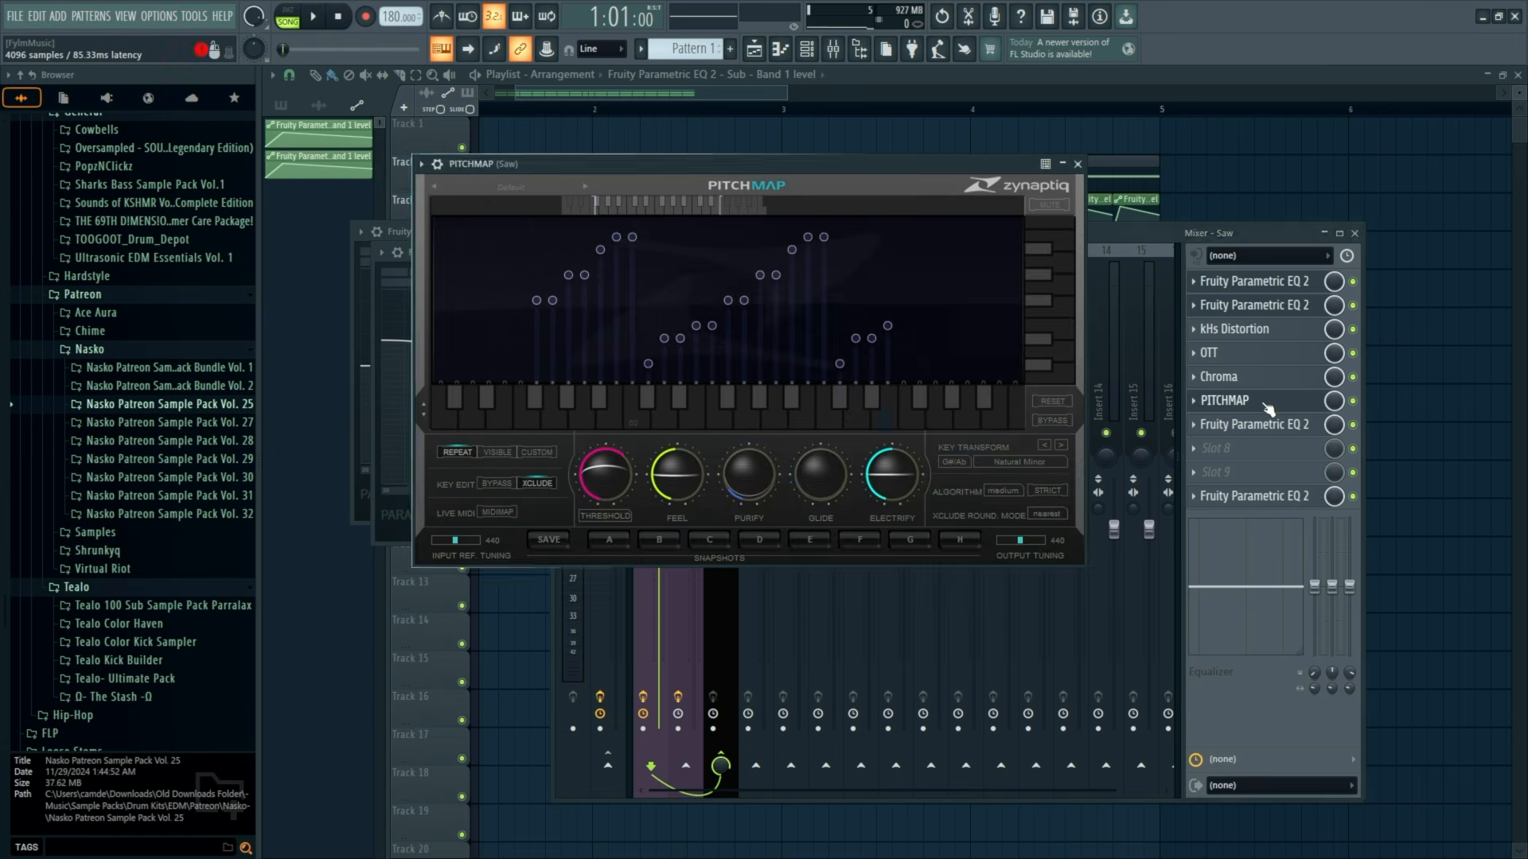
Shift PITCHMAP's active pitch range upward during playback and move the plugin ahead of Chroma in the Saw effect chain.
{"action": "key", "text": "space"}
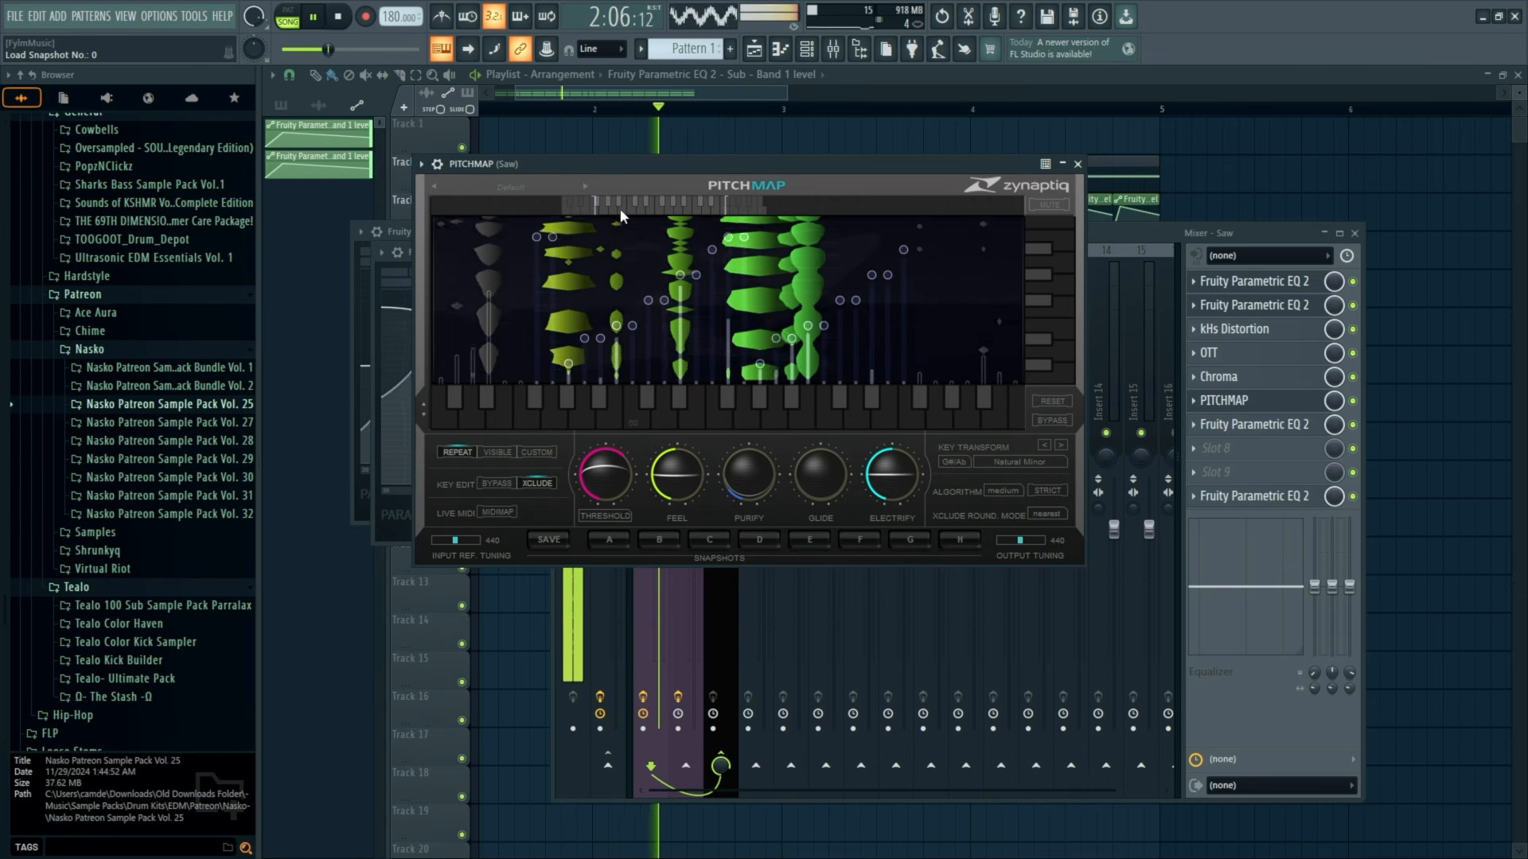
{"action": "left_click_drag", "start_coordinate": [598, 205], "coordinate": [627, 205]}
{"action": "left_click_drag", "start_coordinate": [726, 206], "coordinate": [995, 210]}
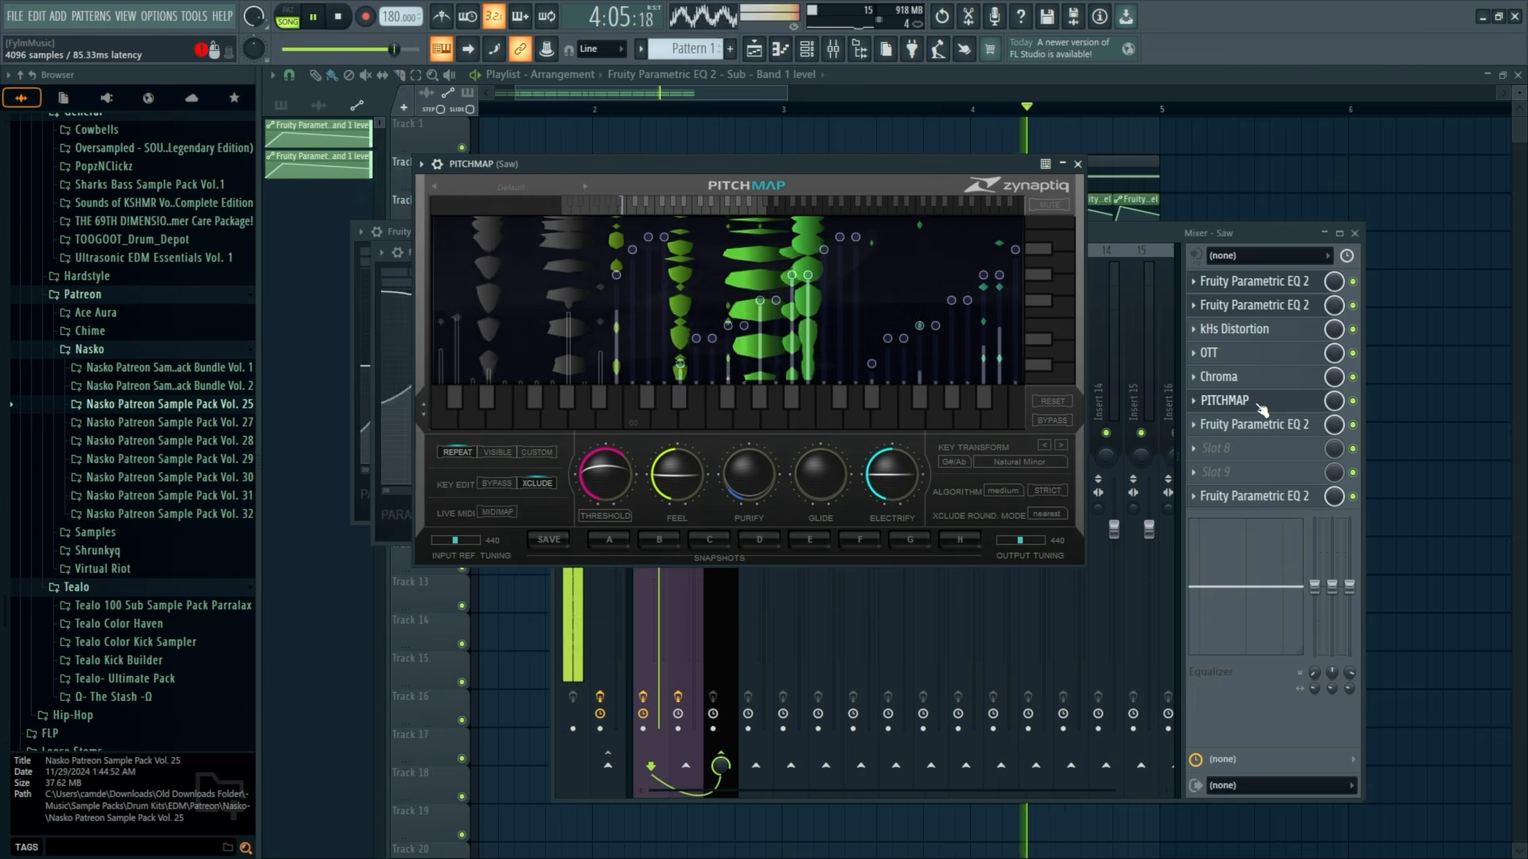
{"action": "left_click_drag", "start_coordinate": [1264, 402], "coordinate": [1257, 378]}
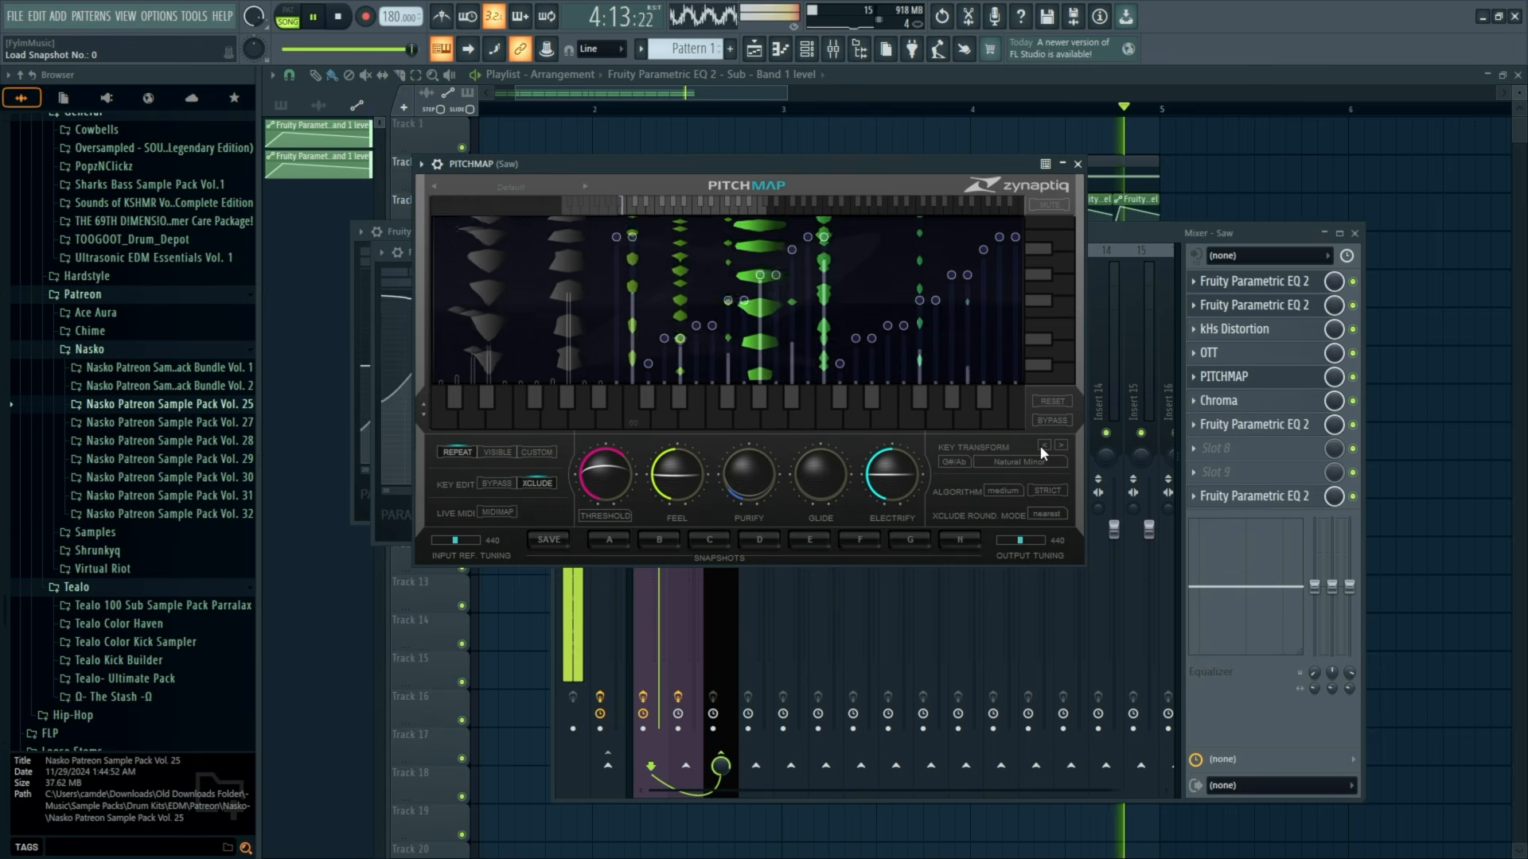
{"action": "left_click", "coordinate": [1077, 164]}
{"action": "key", "text": "space"}
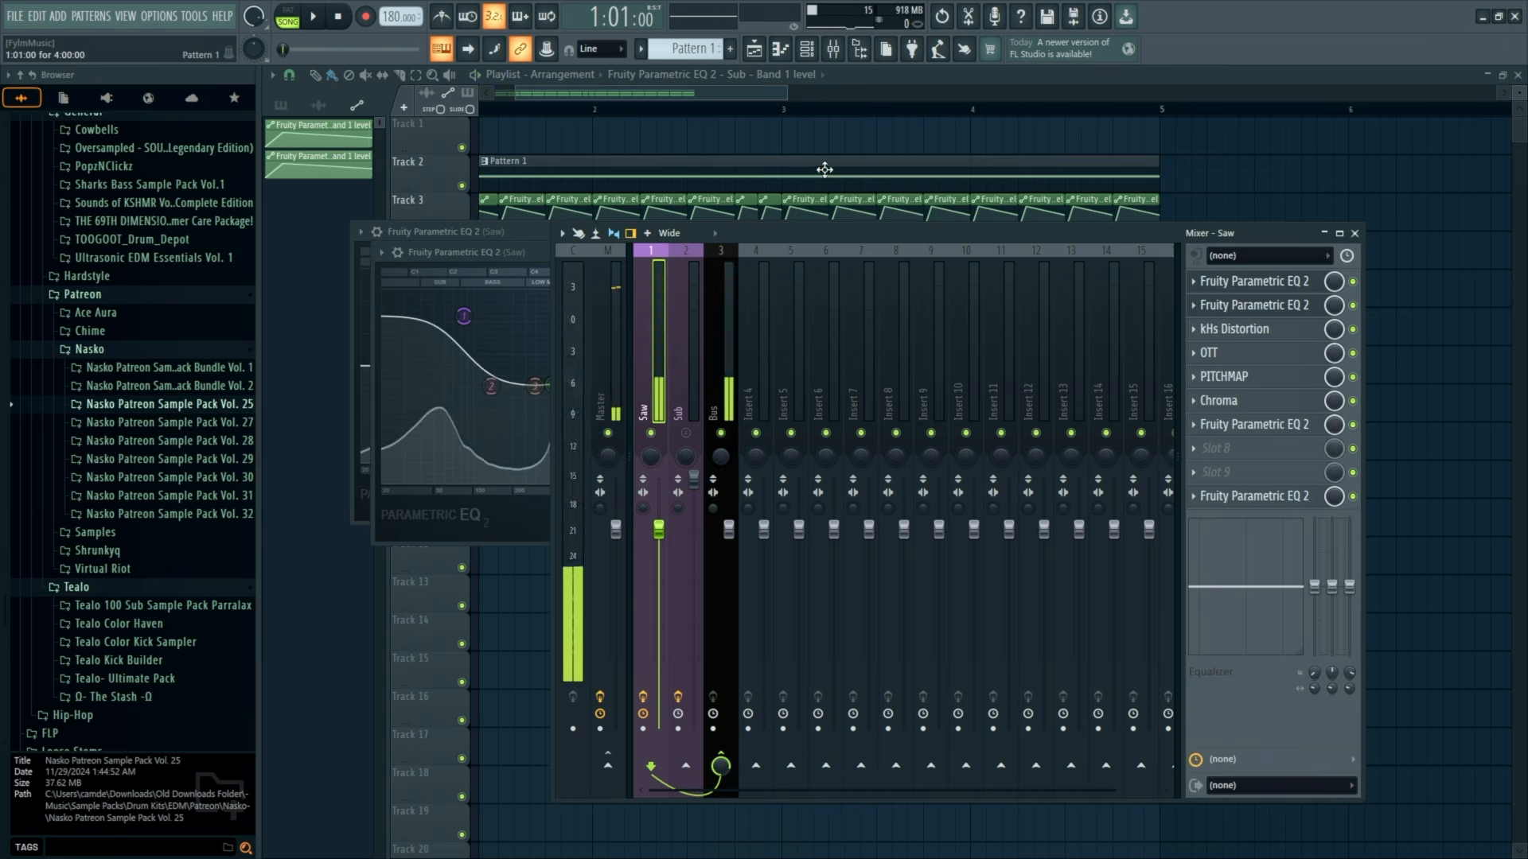
Open the Saw channel's Serum 2, enable its noise oscillator and adjust the noise level.
{"action": "left_click", "coordinate": [822, 165]}
{"action": "left_click", "coordinate": [806, 50]}
{"action": "left_click", "coordinate": [545, 216]}
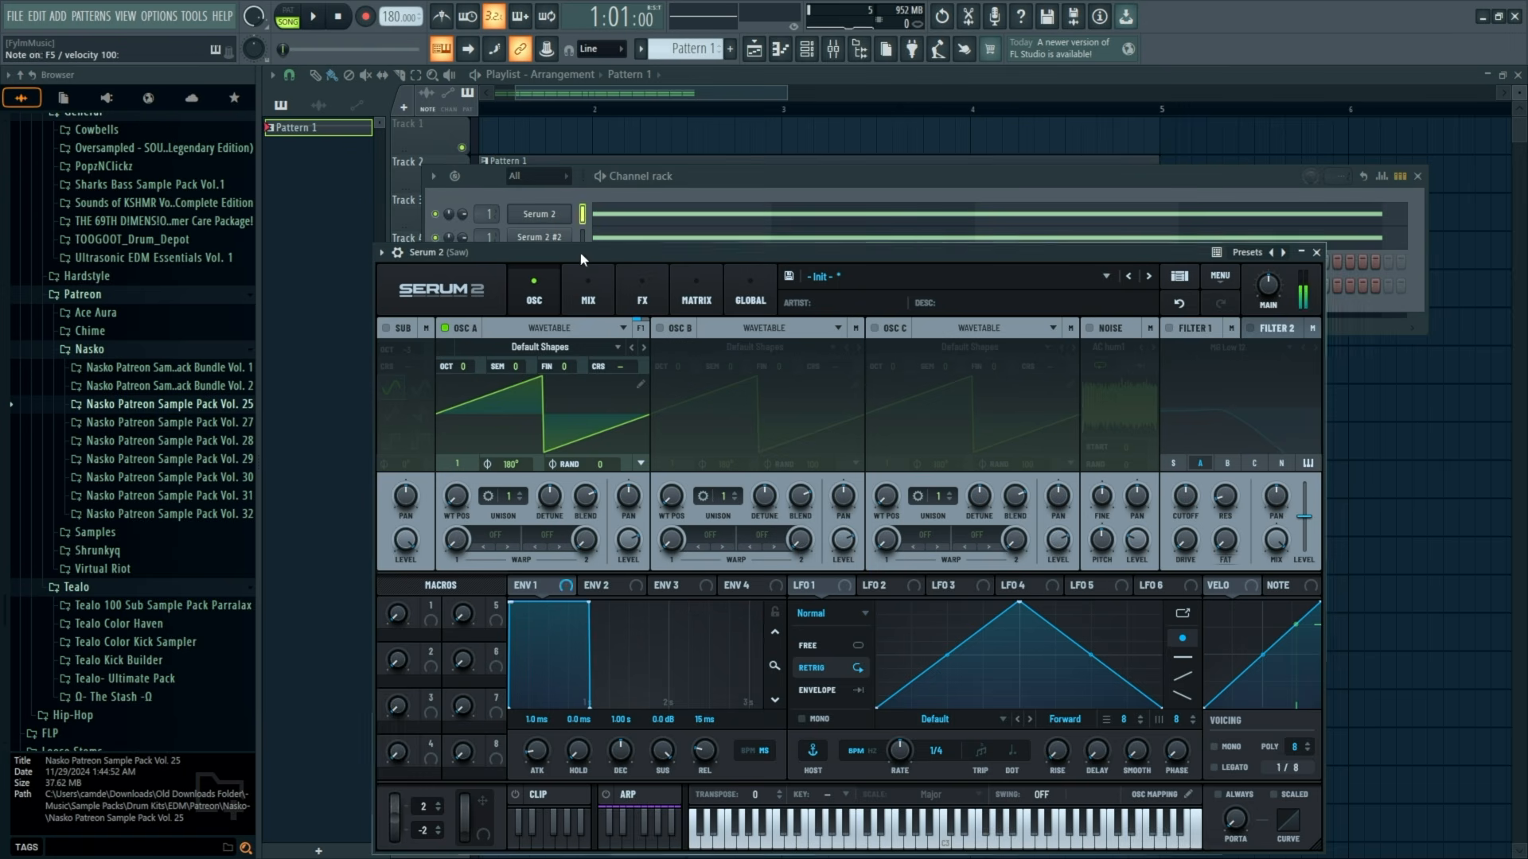
{"action": "left_click", "coordinate": [1090, 329]}
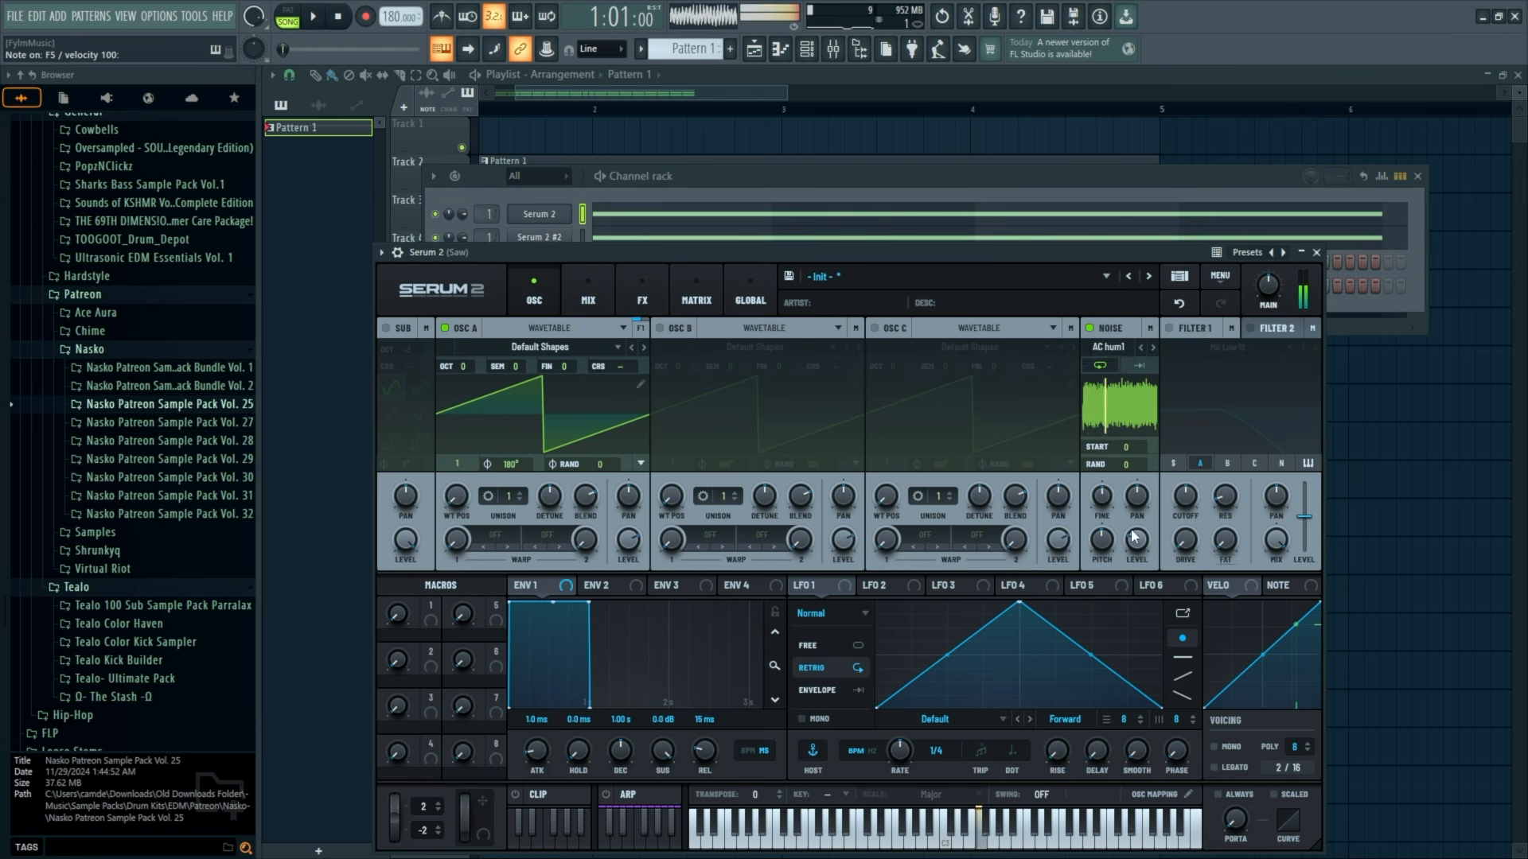
{"action": "left_click_drag", "start_coordinate": [1135, 538], "coordinate": [1142, 501]}
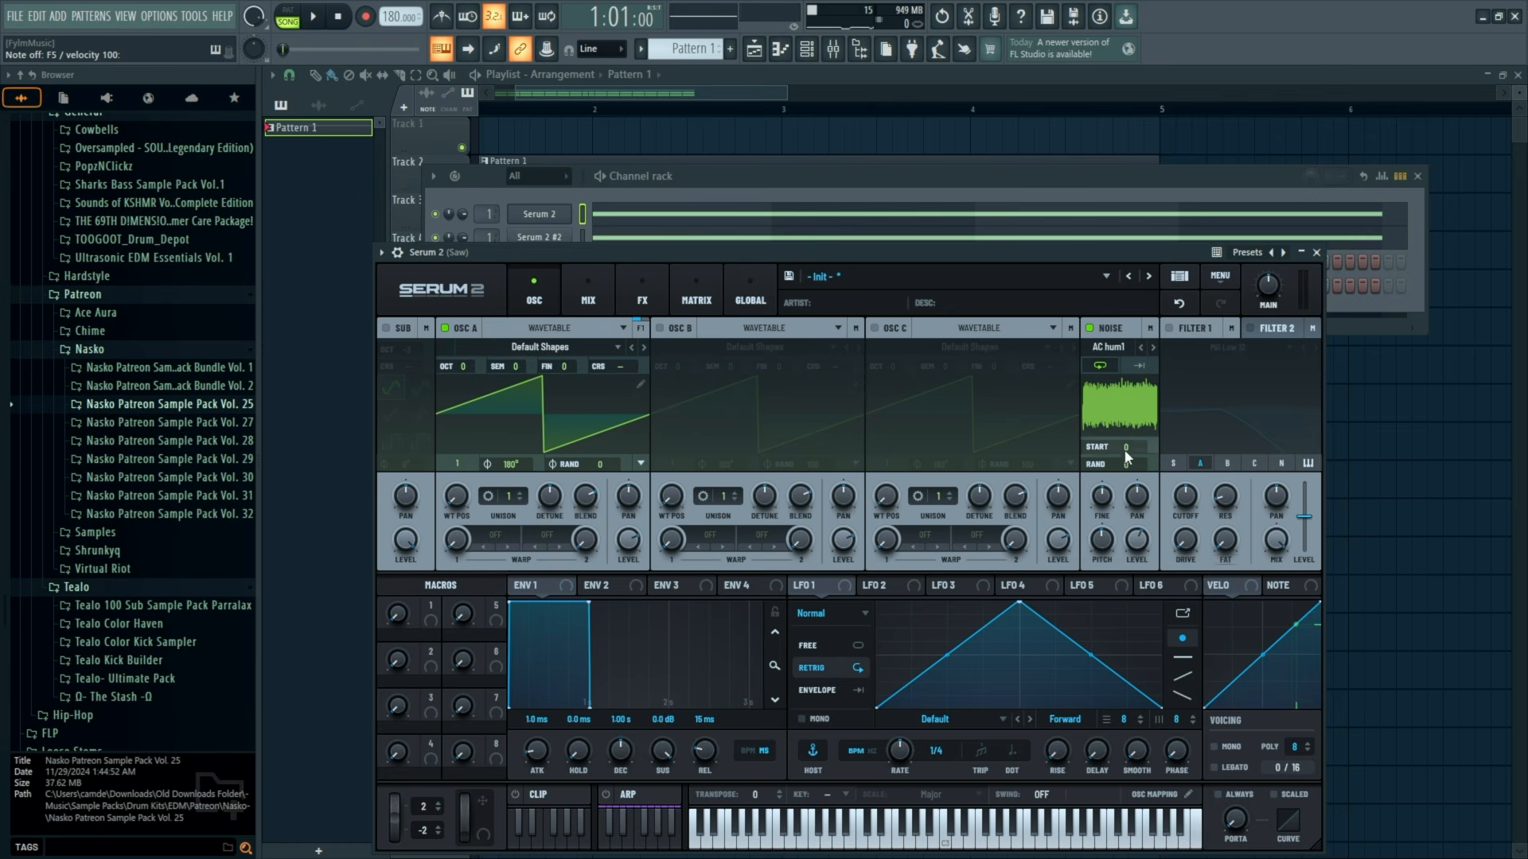
Step the noise oscillator through its samples to Air Can 3 and set oscillator A to -1 octave.
{"action": "left_click", "coordinate": [1152, 344]}
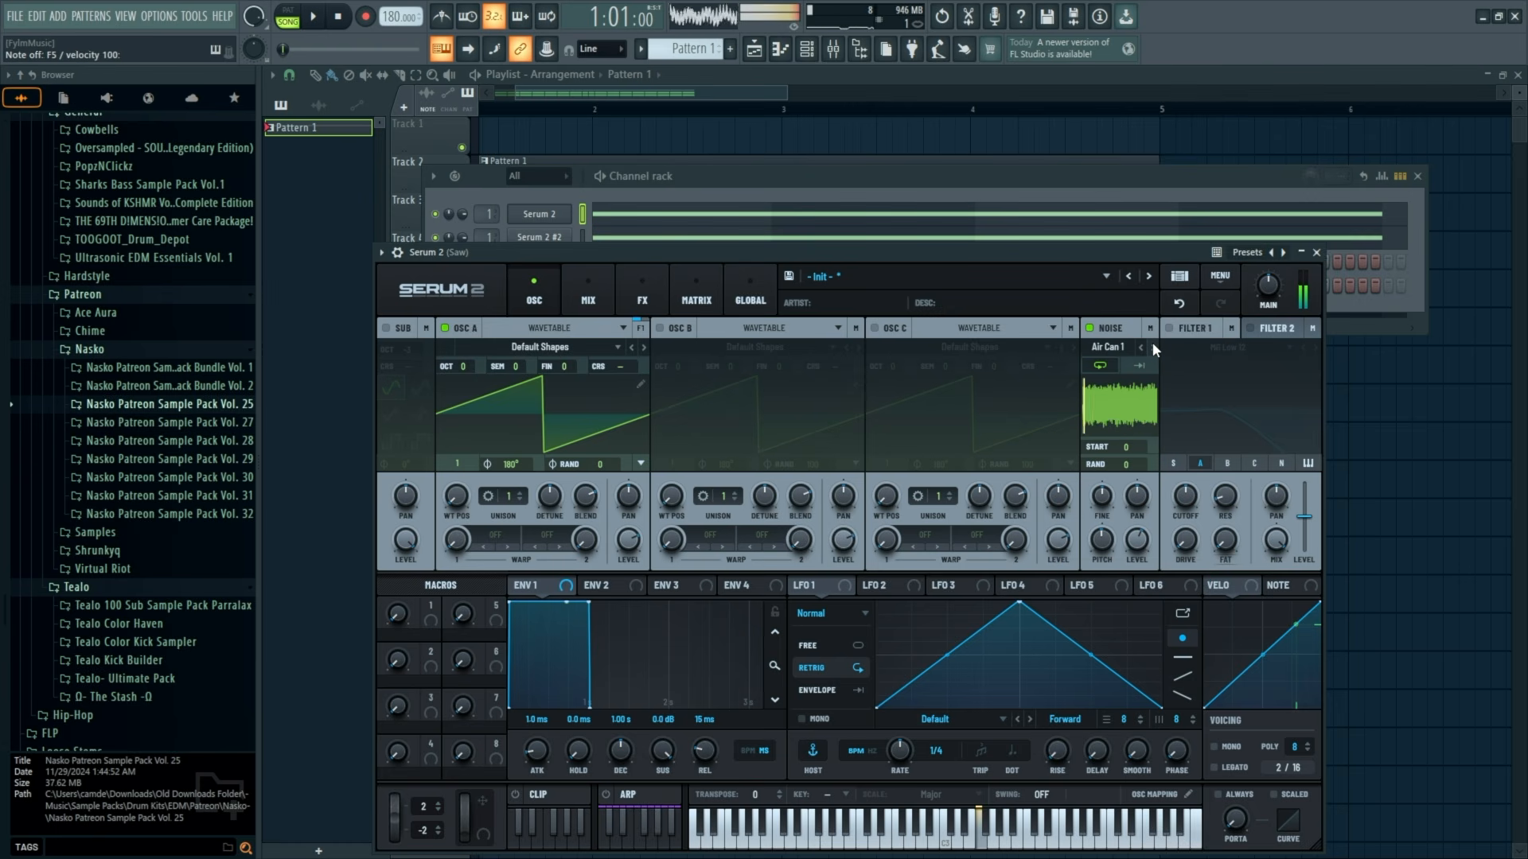
{"action": "left_click", "coordinate": [1153, 344]}
{"action": "left_click", "coordinate": [1152, 344]}
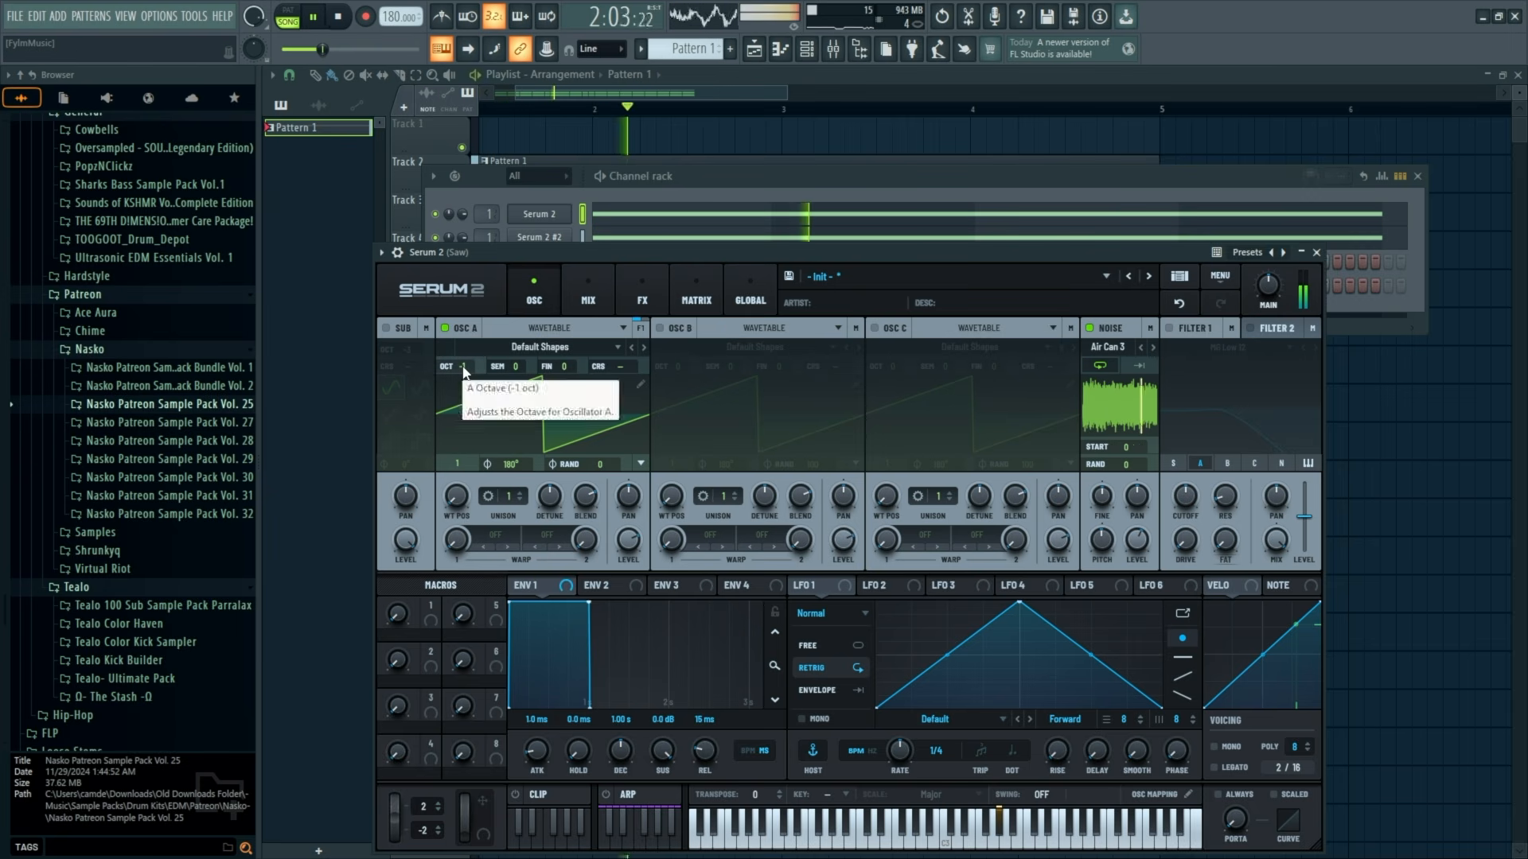
Continue through the noise samples during playback, switch to White noise and set its level to about 34%.
{"action": "left_click", "coordinate": [1153, 348]}
{"action": "left_click", "coordinate": [1153, 347]}
{"action": "left_click", "coordinate": [1153, 347]}
{"action": "left_click", "coordinate": [1126, 347]}
{"action": "mouse_move", "coordinate": [1174, 503]}
{"action": "left_click", "coordinate": [1290, 496]}
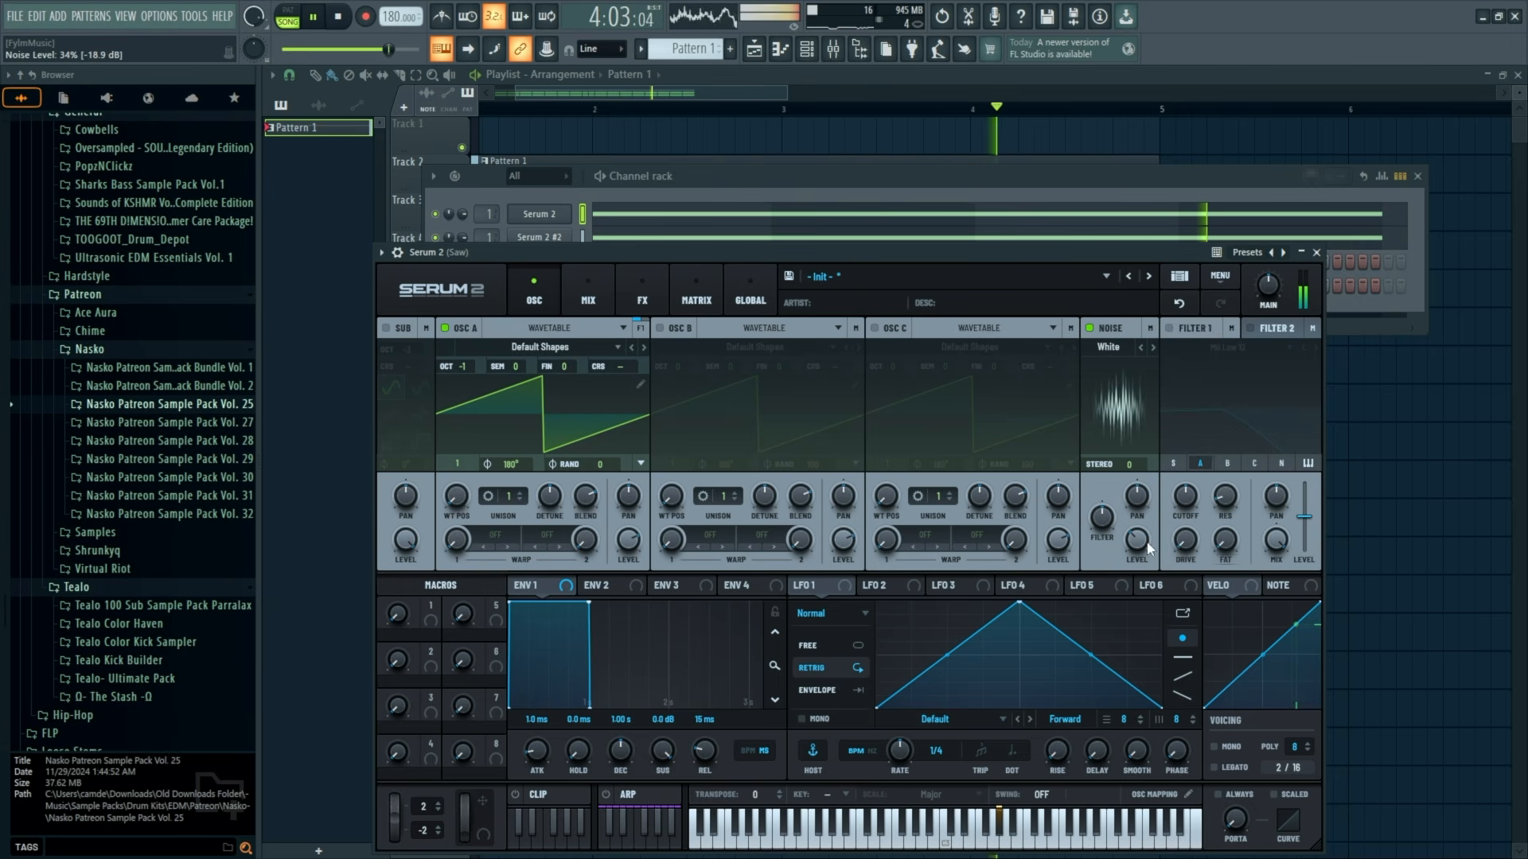
Audition Pink and Brown noise at different levels, return to White at about 28%, and close Serum 2.
{"action": "scroll", "coordinate": [1143, 538], "scroll_direction": "up", "scroll_amount": 2}
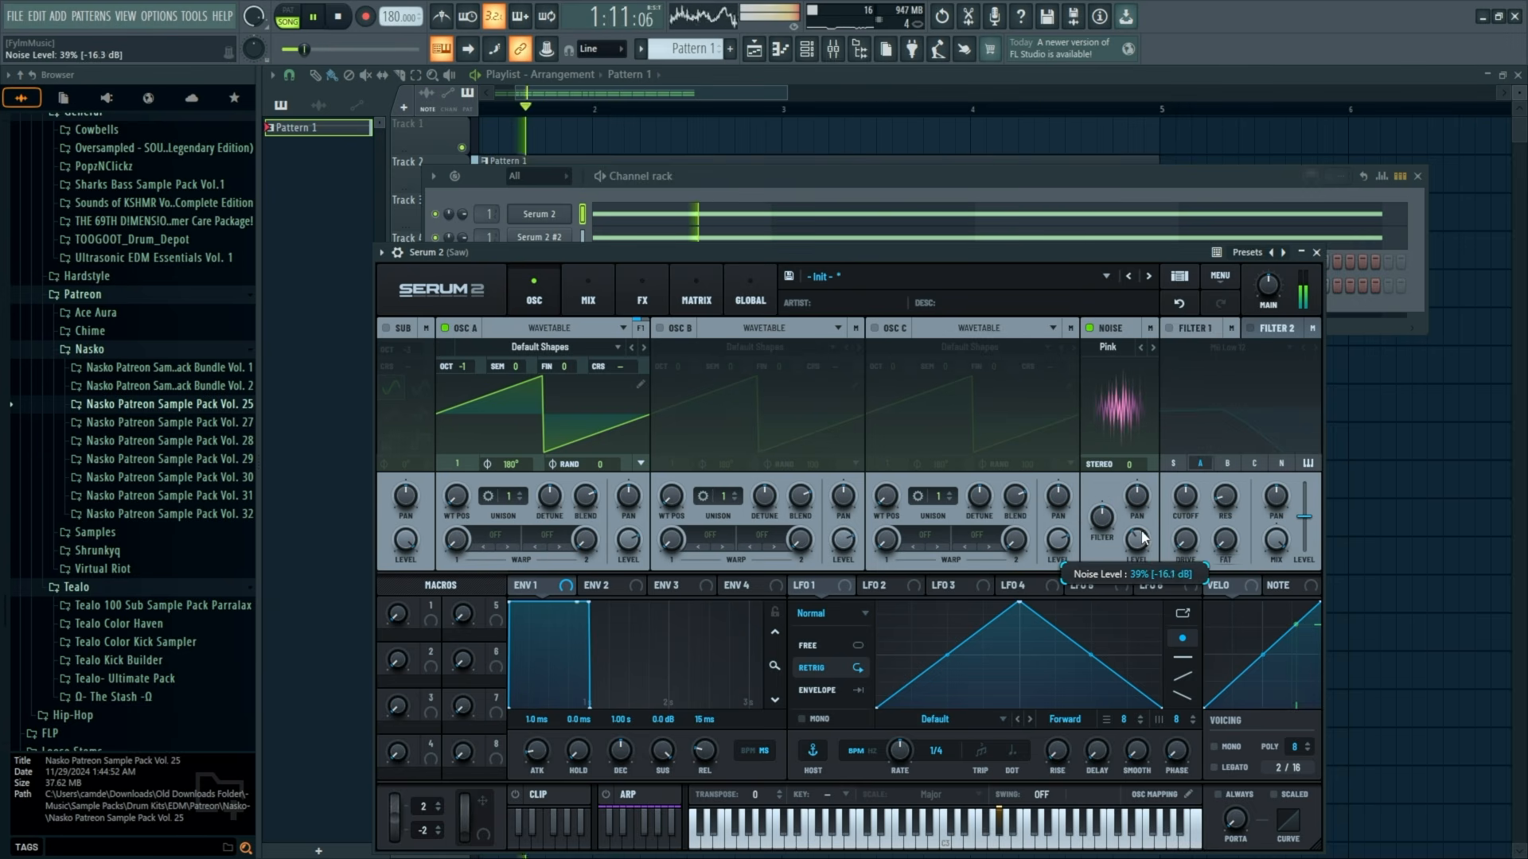
{"action": "left_click", "coordinate": [1151, 347]}
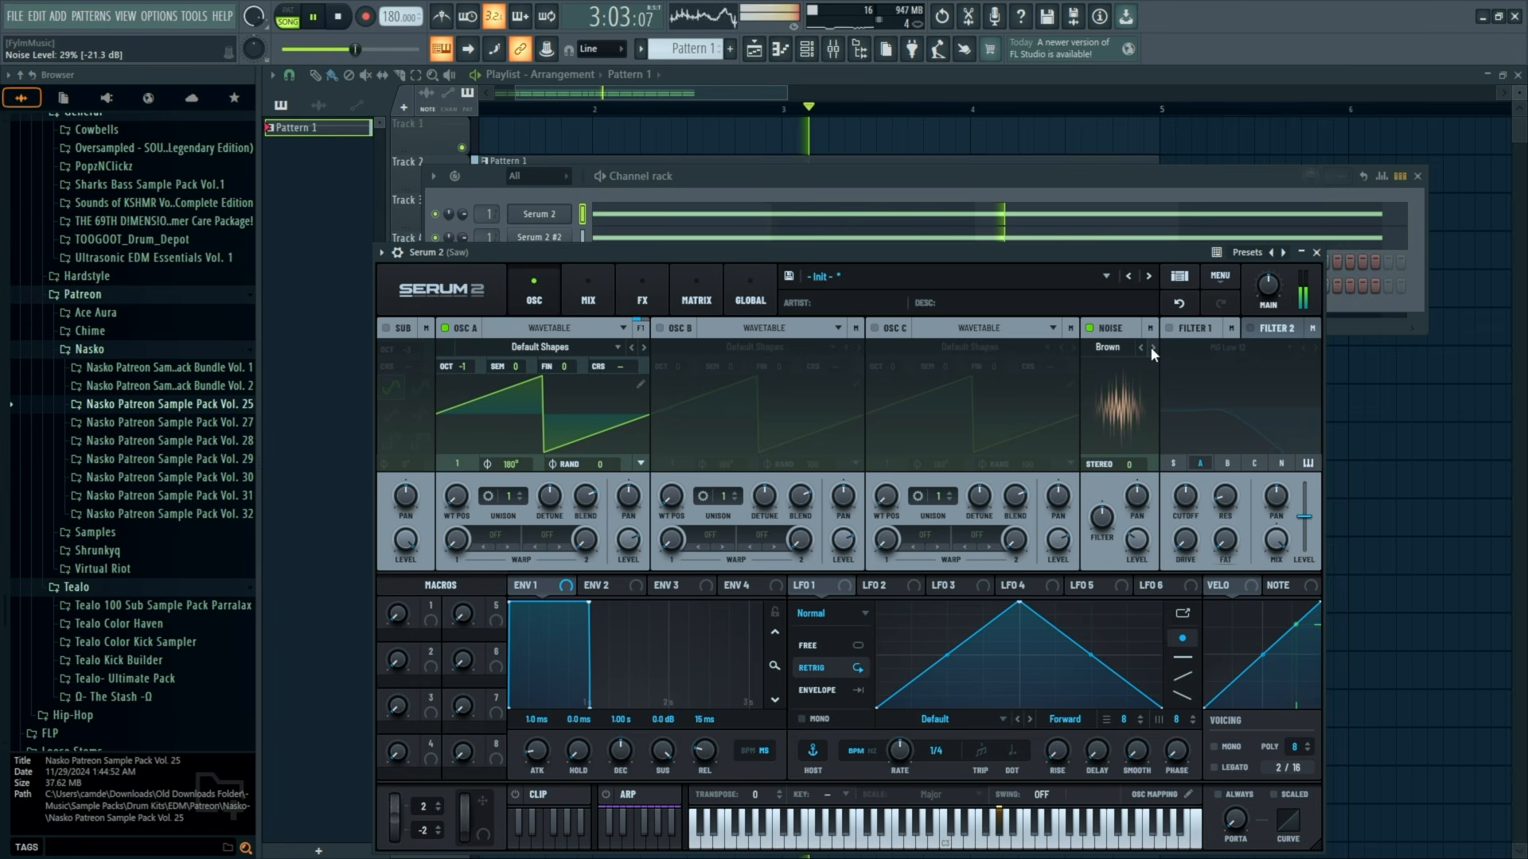
{"action": "left_click", "coordinate": [1143, 347]}
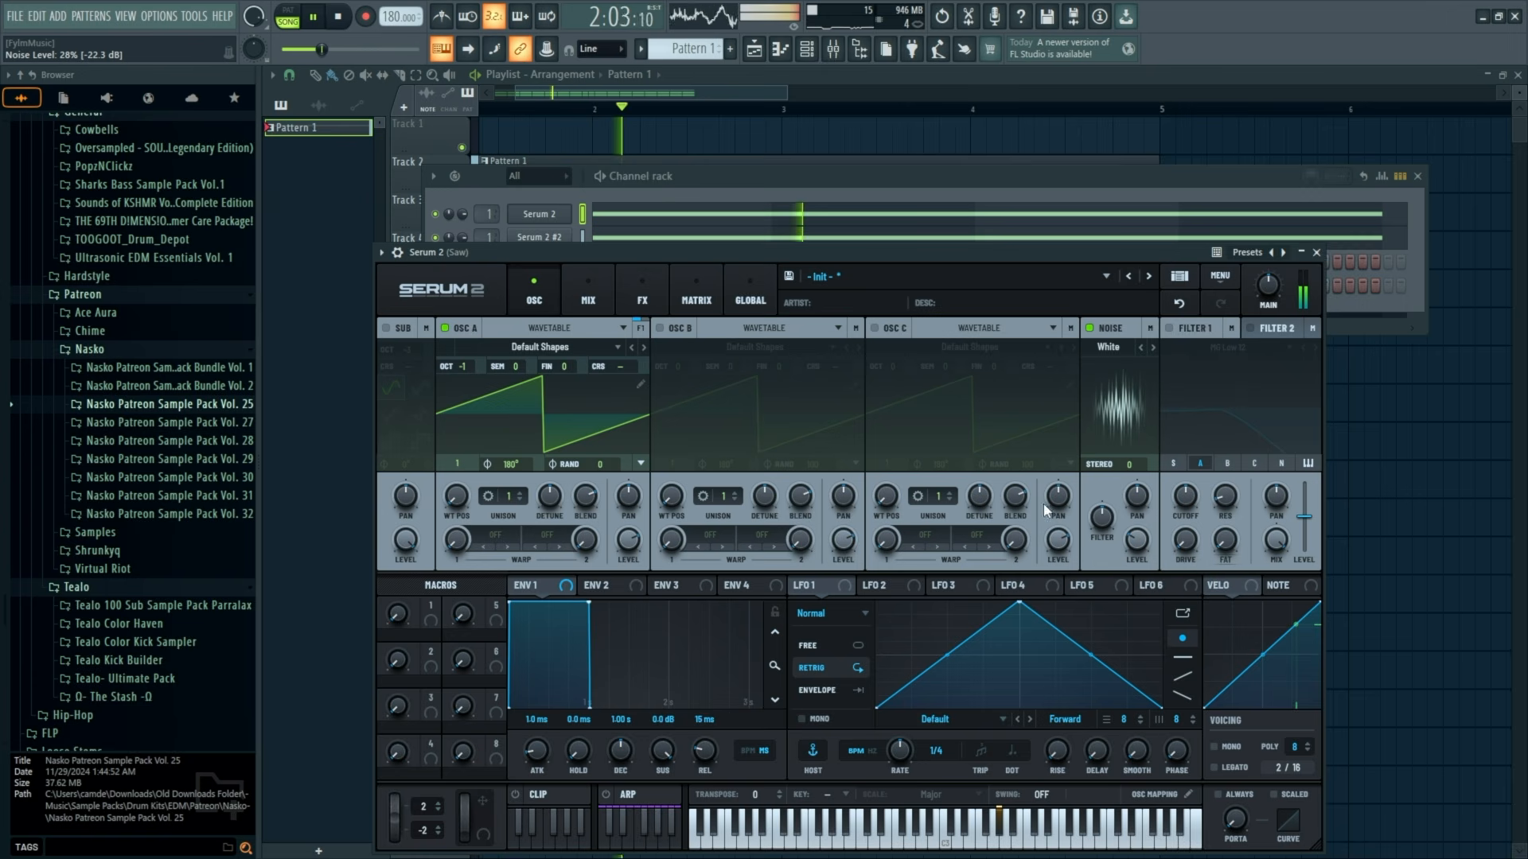
{"action": "mouse_move", "coordinate": [593, 250]}
{"action": "left_mouse_down"}
{"action": "mouse_move", "coordinate": [610, 217]}
{"action": "mouse_move", "coordinate": [590, 221]}
{"action": "left_mouse_up"}
{"action": "key", "text": "space"}
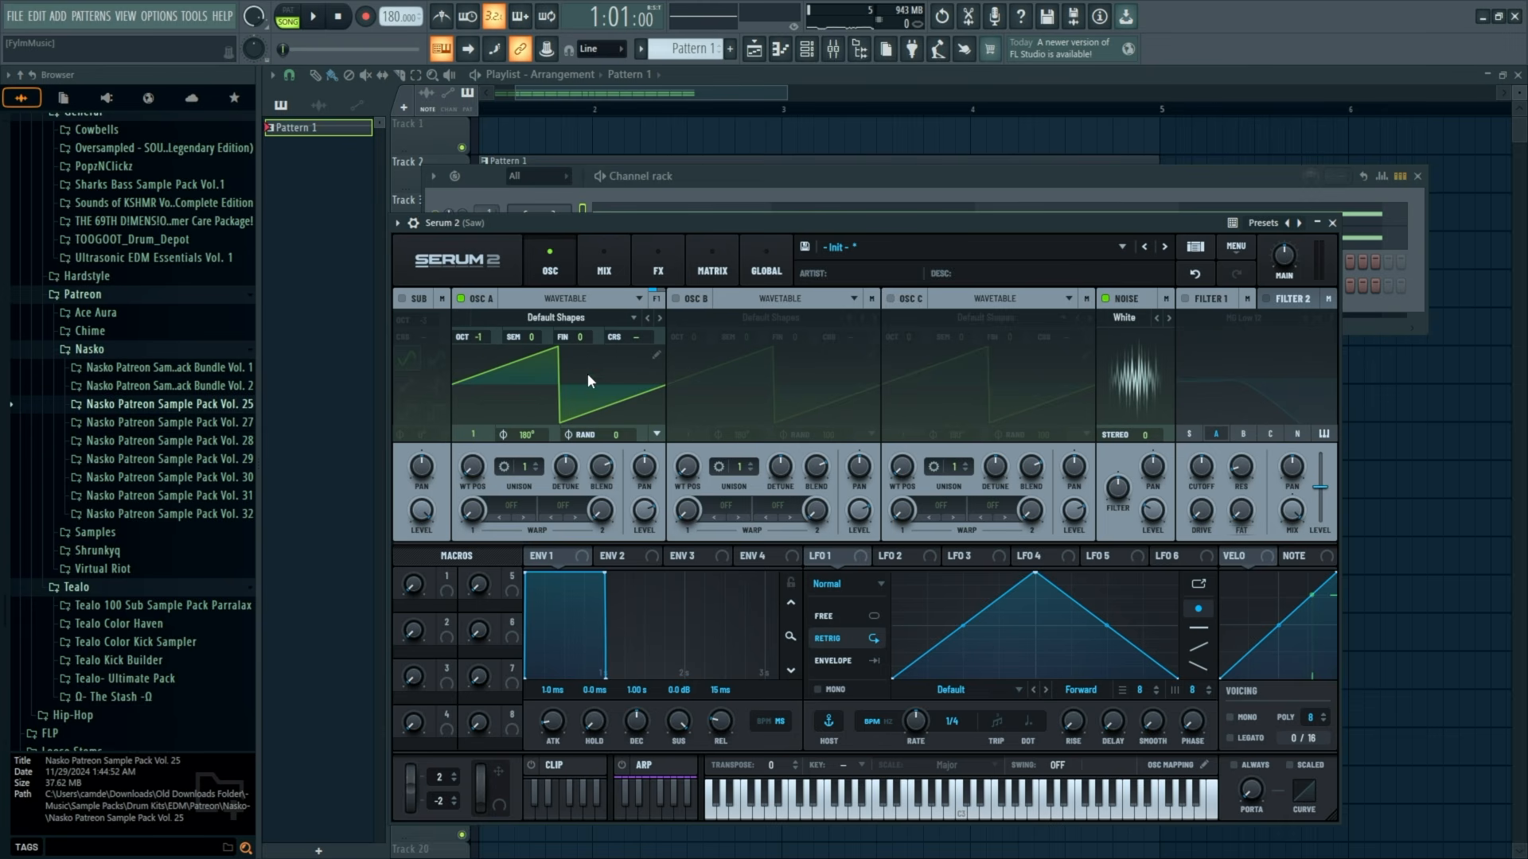
{"action": "left_click", "coordinate": [1333, 223]}
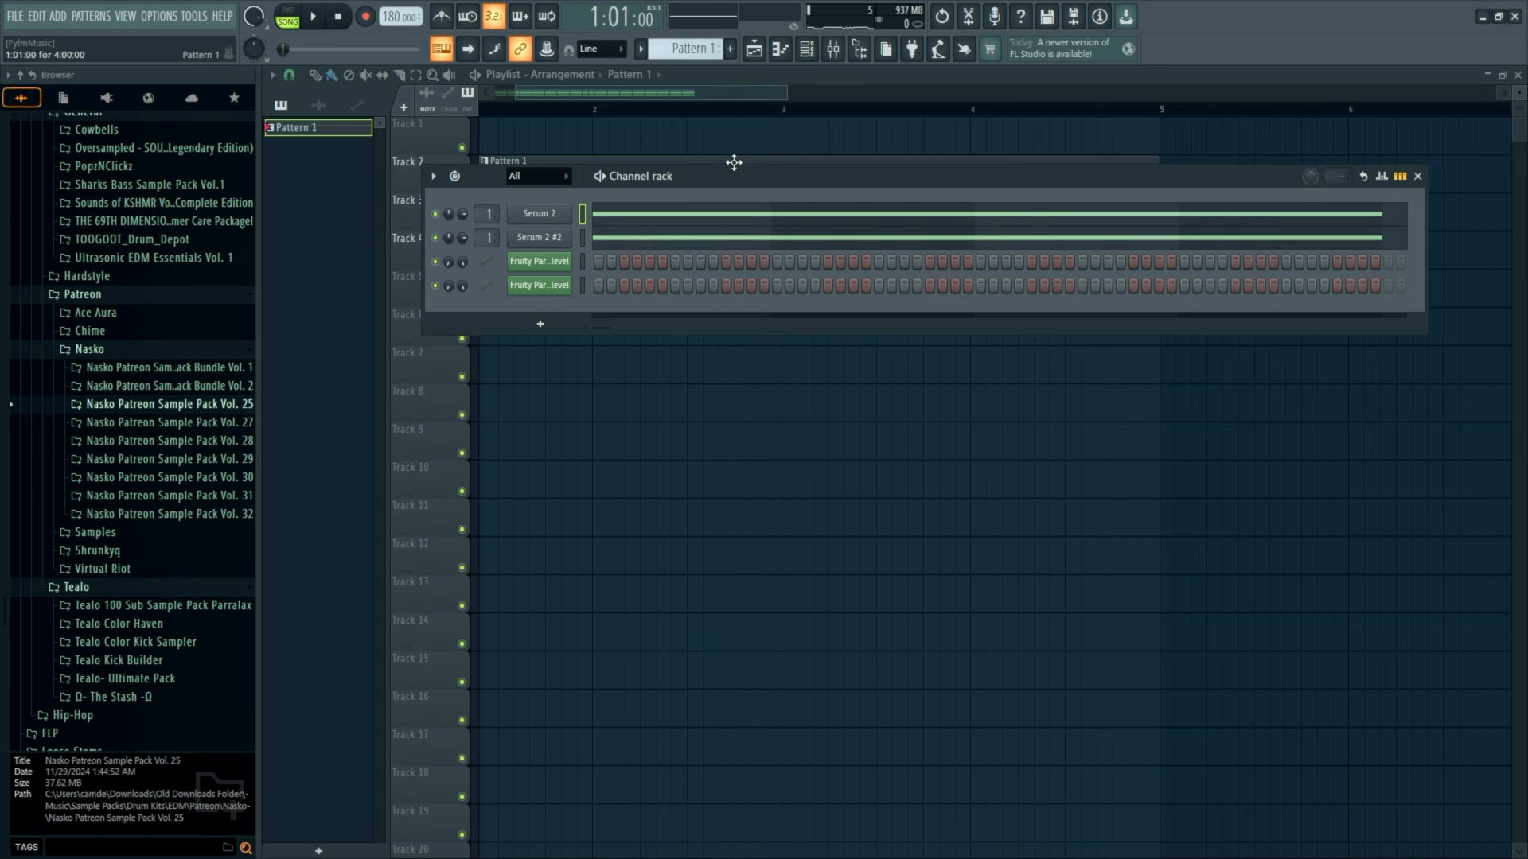
Try oscillator A of the Saw's Serum 2 at +1 octave during playback, and return it to -1 octave.
{"action": "left_click", "coordinate": [538, 214]}
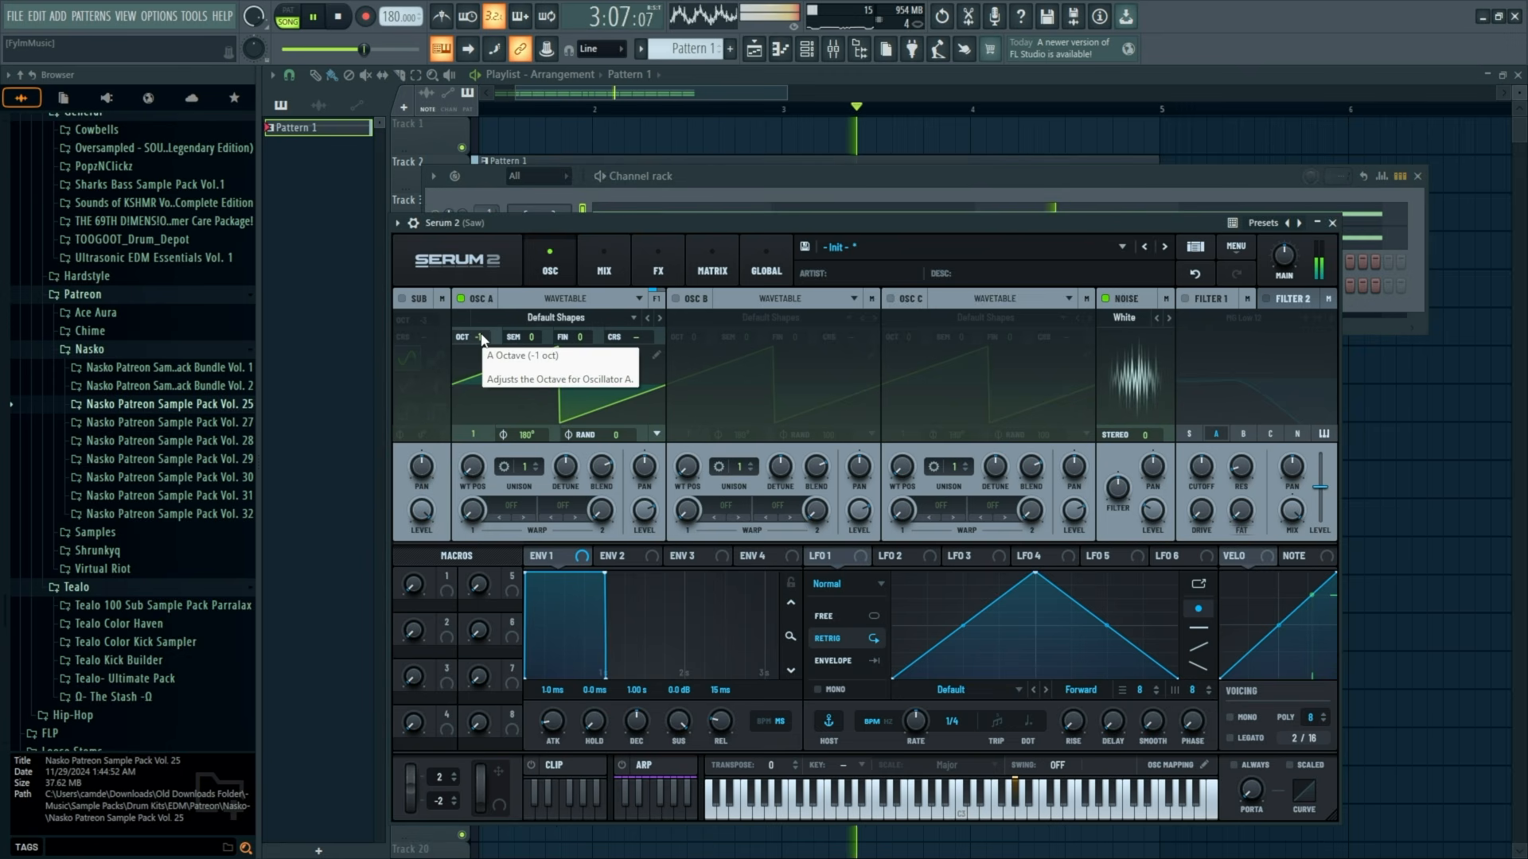
{"action": "left_click_drag", "start_coordinate": [482, 338], "coordinate": [485, 294]}
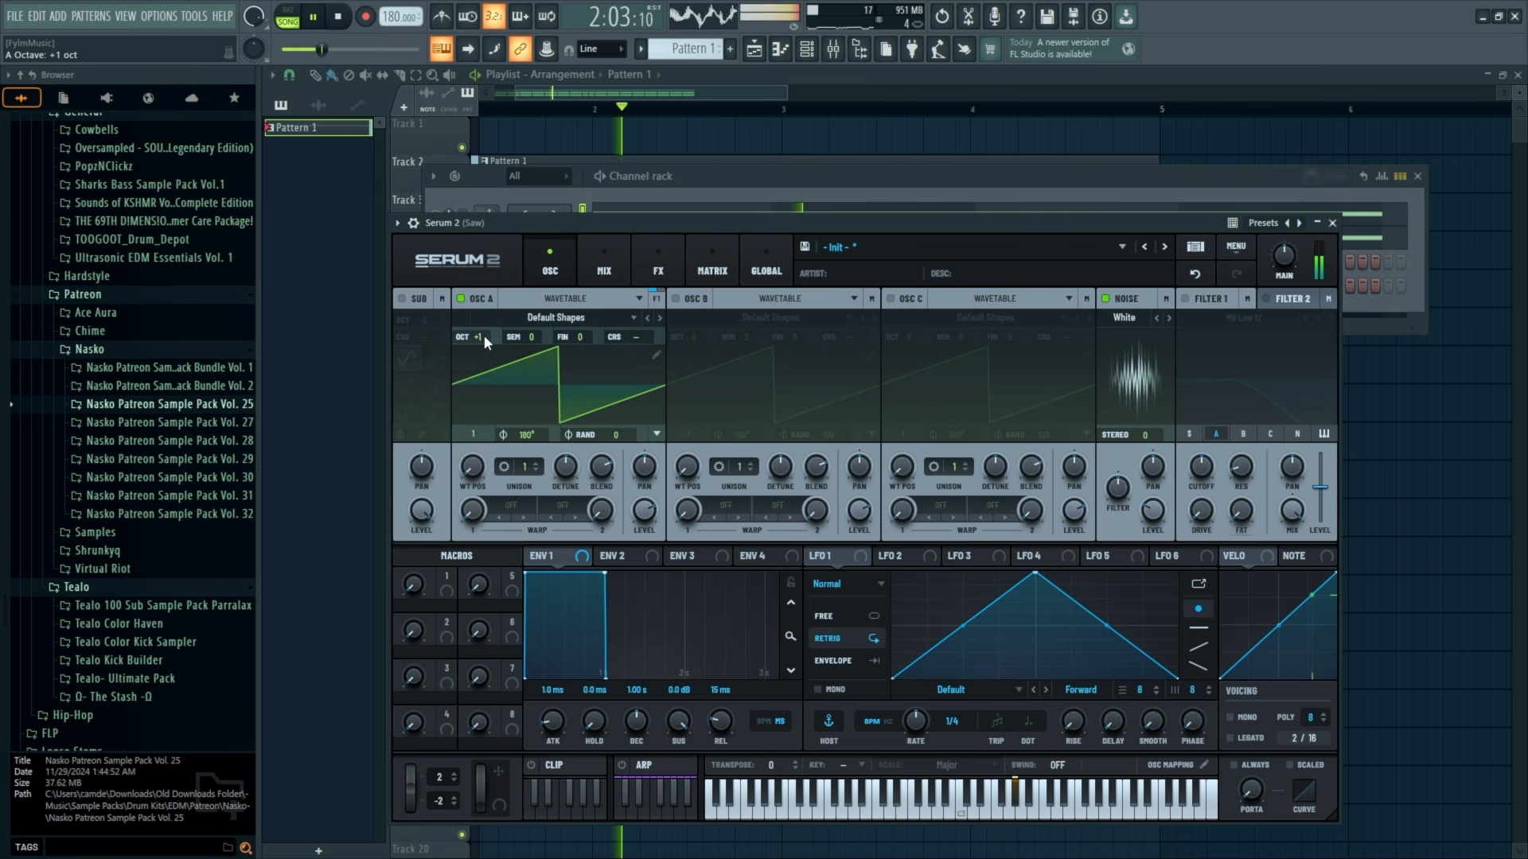
{"action": "key", "text": "space"}
{"action": "left_click_drag", "start_coordinate": [484, 336], "coordinate": [484, 374]}
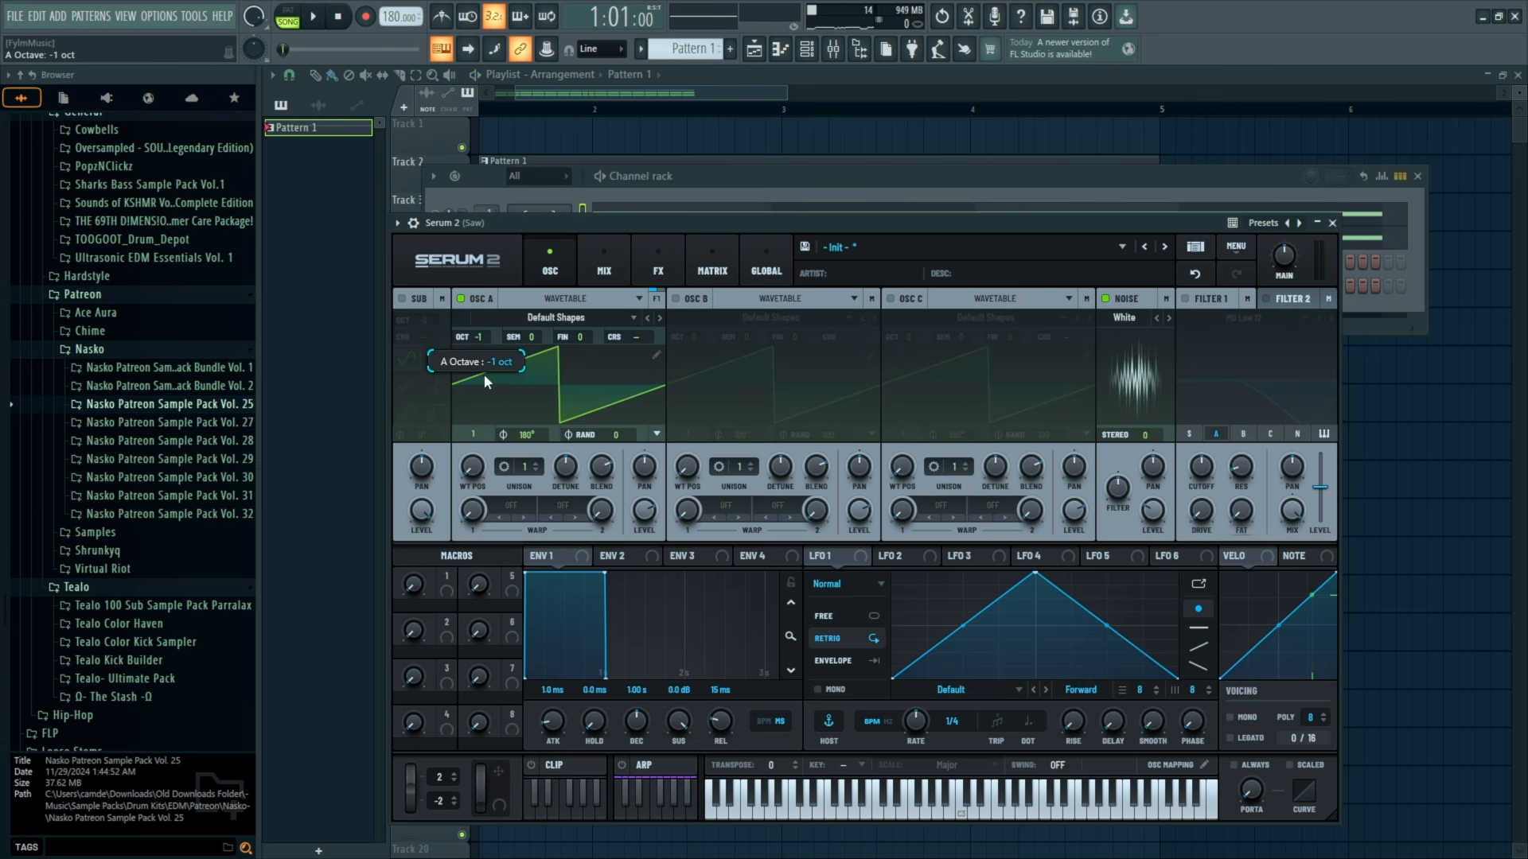
{"action": "left_click", "coordinate": [1333, 223]}
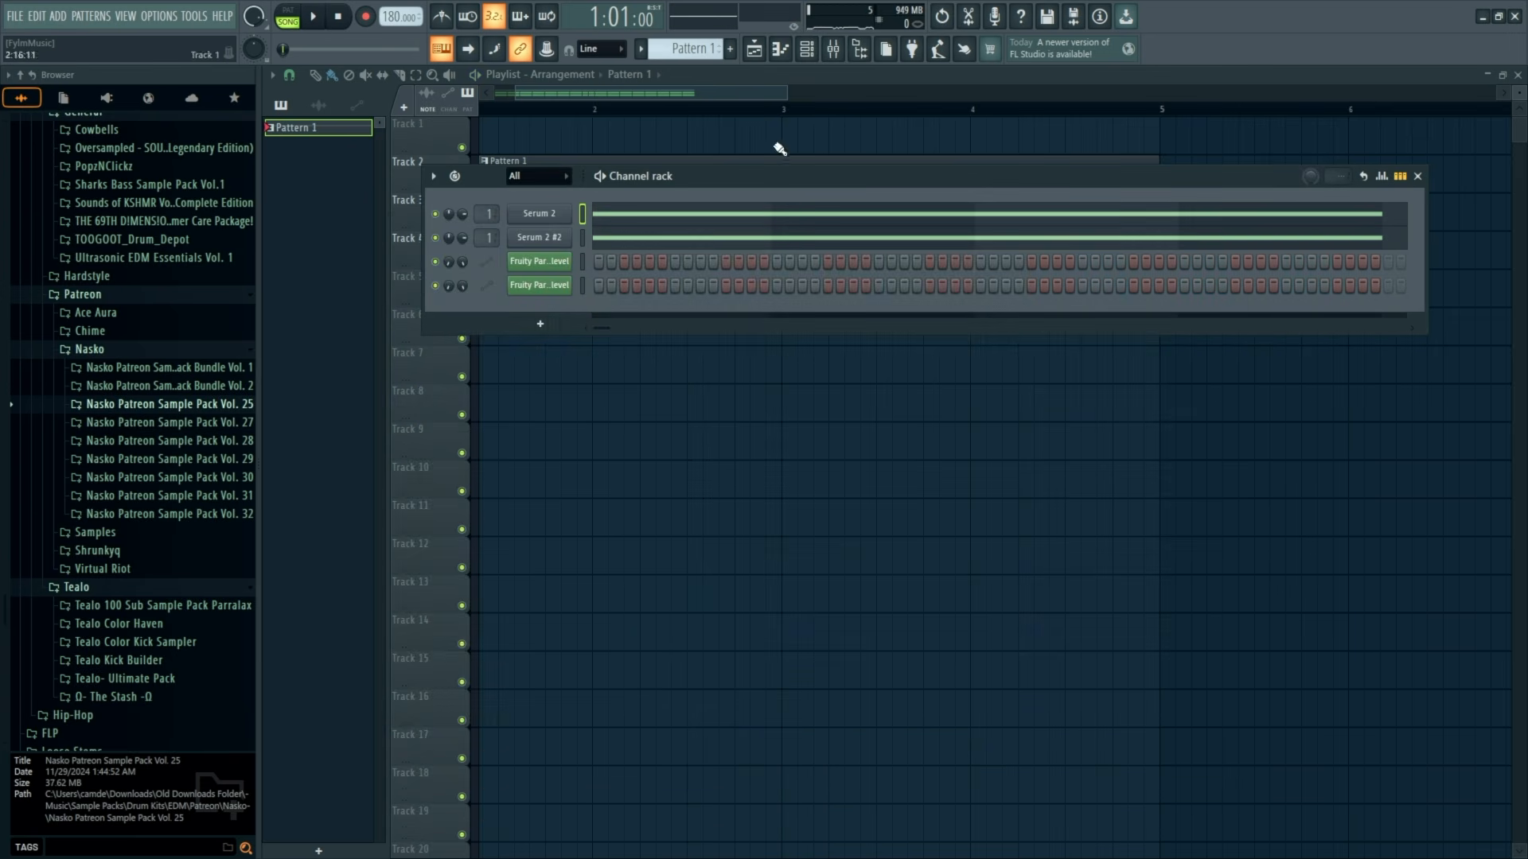
Open the Saw channel's slot 1 EQ during playback, shift band 5 lower and boost band 3 to about 10.9 dB at 576 Hz.
{"action": "left_click", "coordinate": [834, 49]}
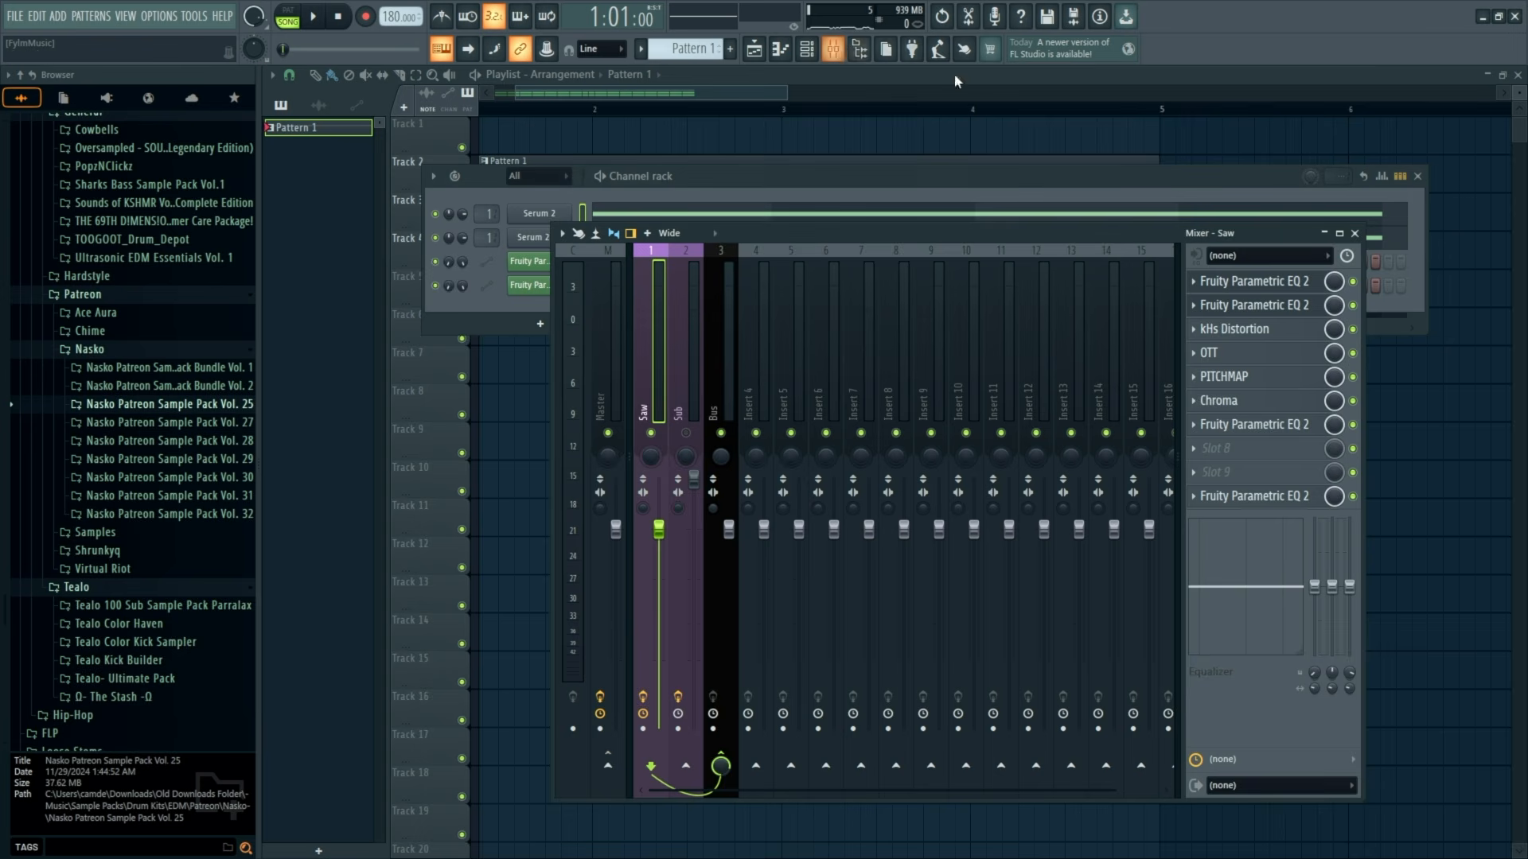
{"action": "left_click", "coordinate": [1253, 281]}
{"action": "key", "text": "space"}
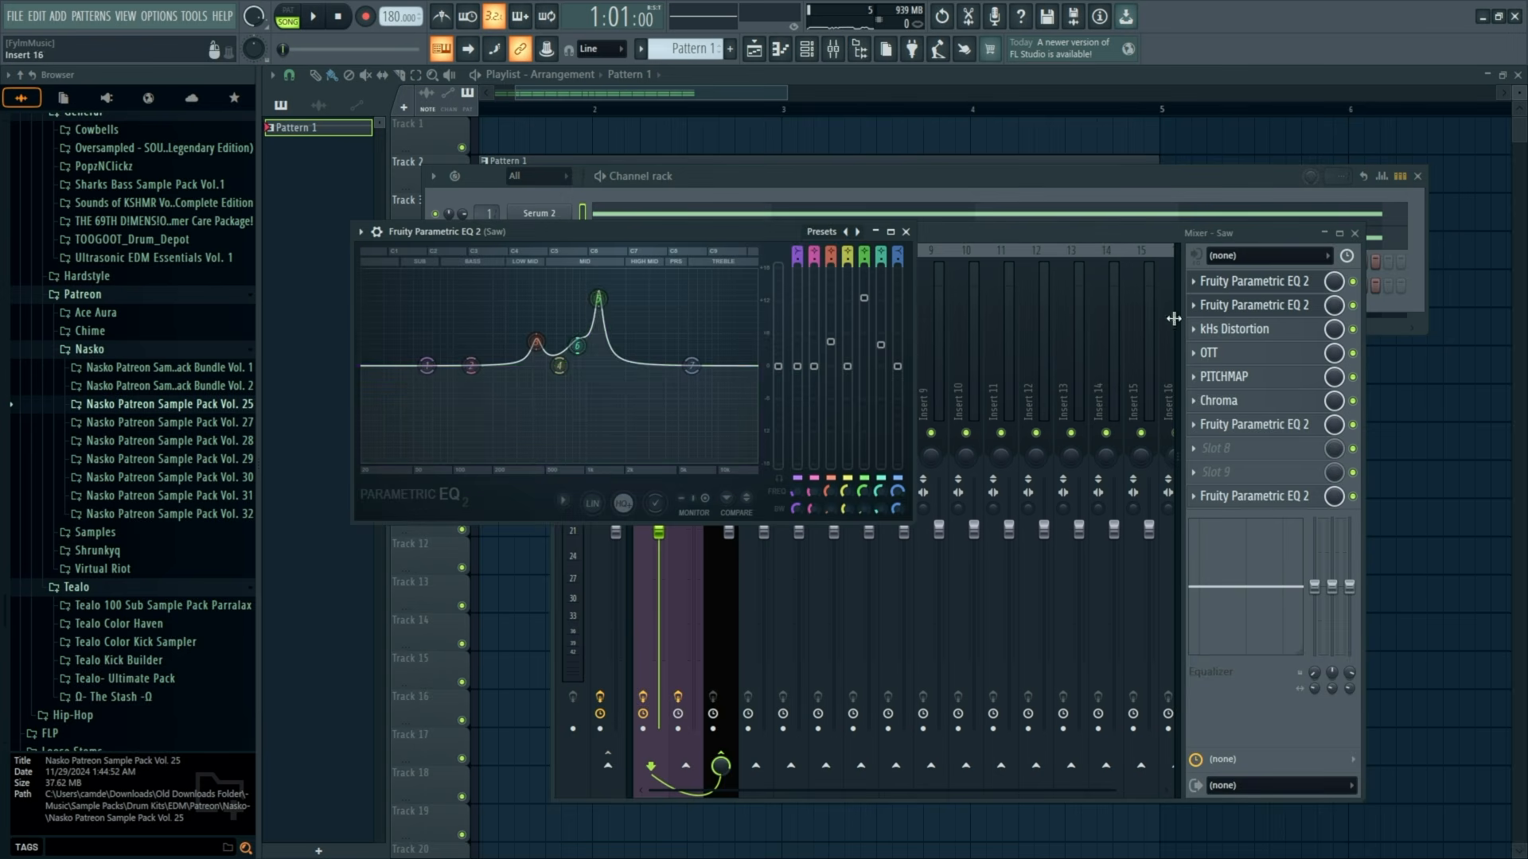
{"action": "left_click", "coordinate": [1253, 304]}
{"action": "left_click", "coordinate": [1254, 306]}
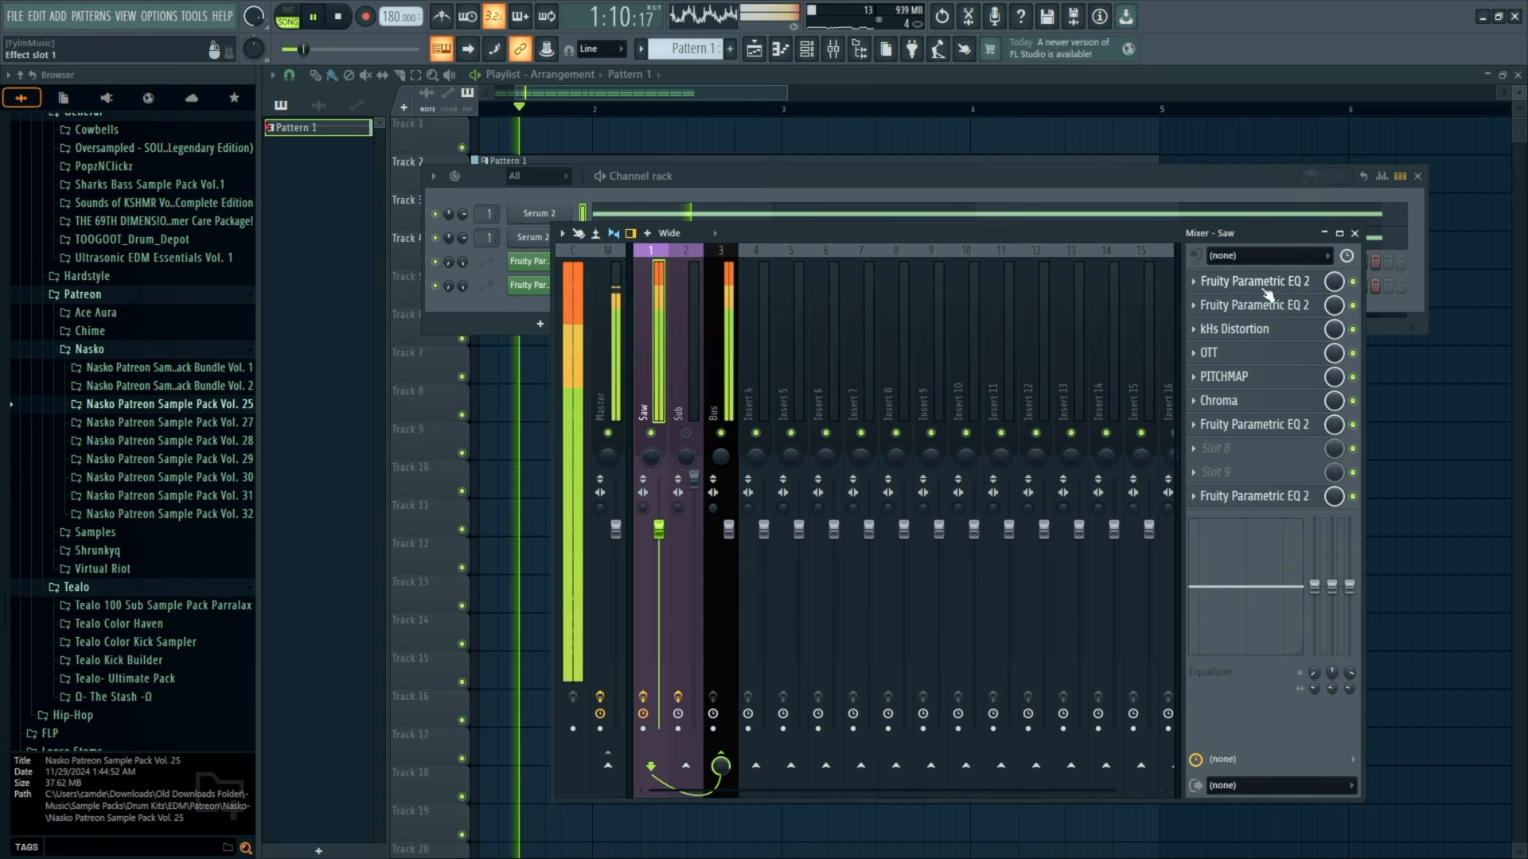
{"action": "left_click", "coordinate": [1254, 281]}
{"action": "left_click_drag", "start_coordinate": [541, 290], "coordinate": [604, 346]}
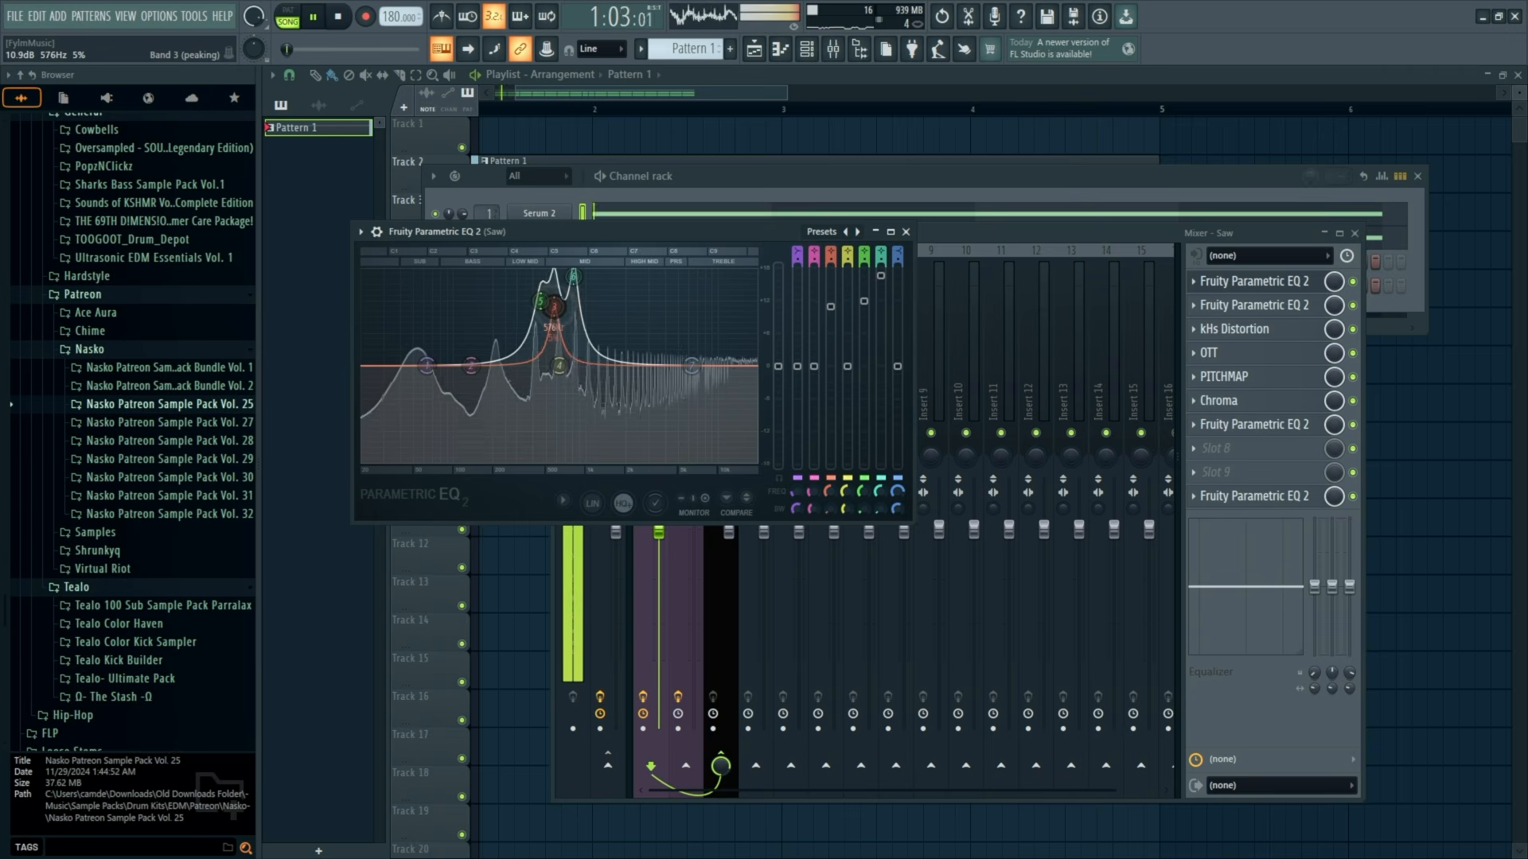
In the slot 1 EQ, boost band 4, flatten band 3, and move band 6 to about 10.4 dB at 635 Hz.
{"action": "left_click_drag", "start_coordinate": [573, 276], "coordinate": [588, 275]}
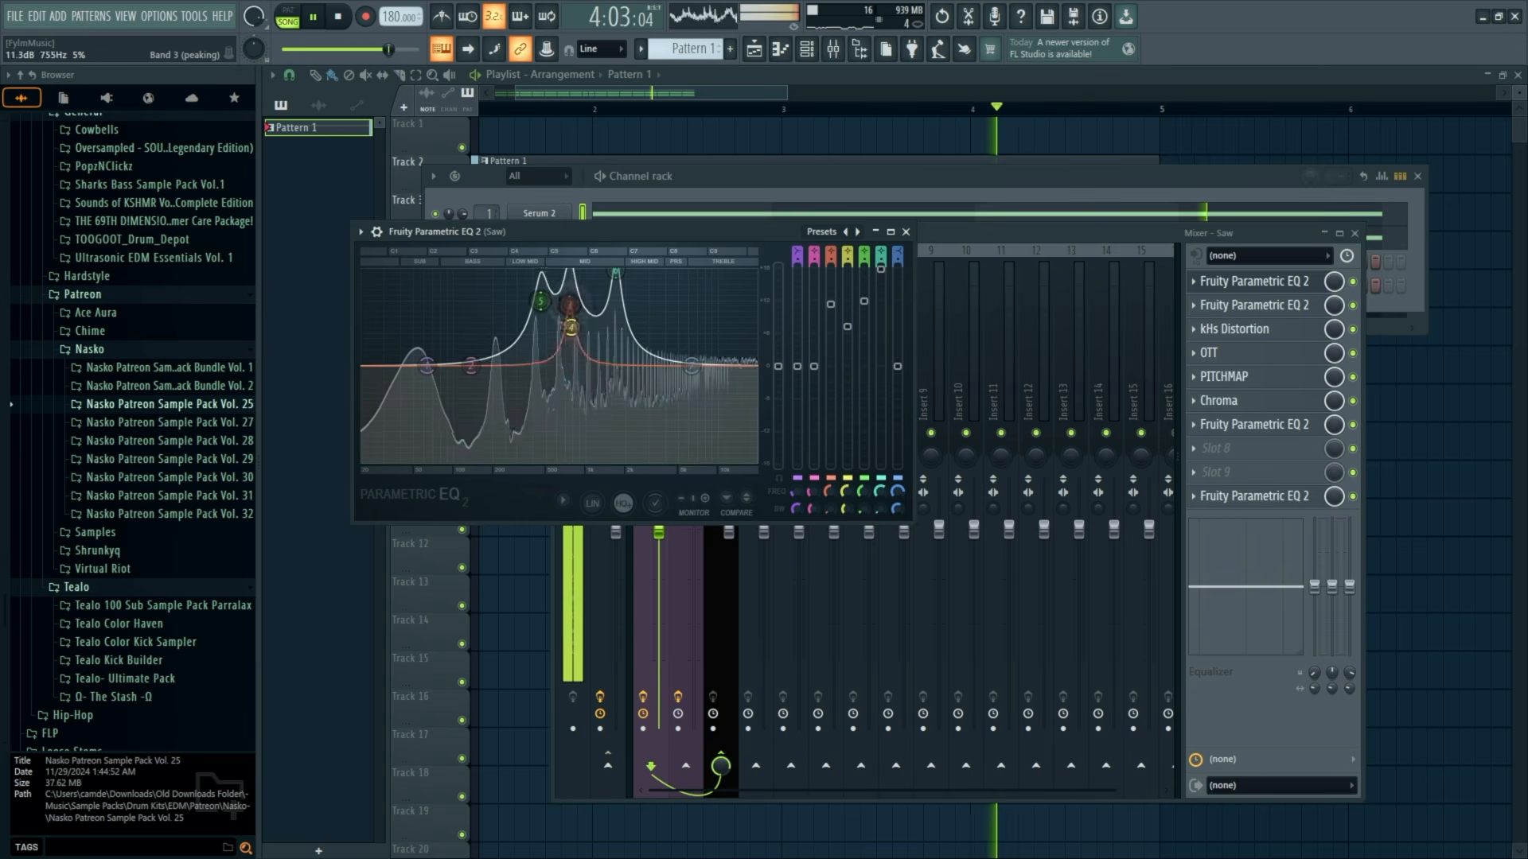
{"action": "left_click_drag", "start_coordinate": [581, 316], "coordinate": [591, 299]}
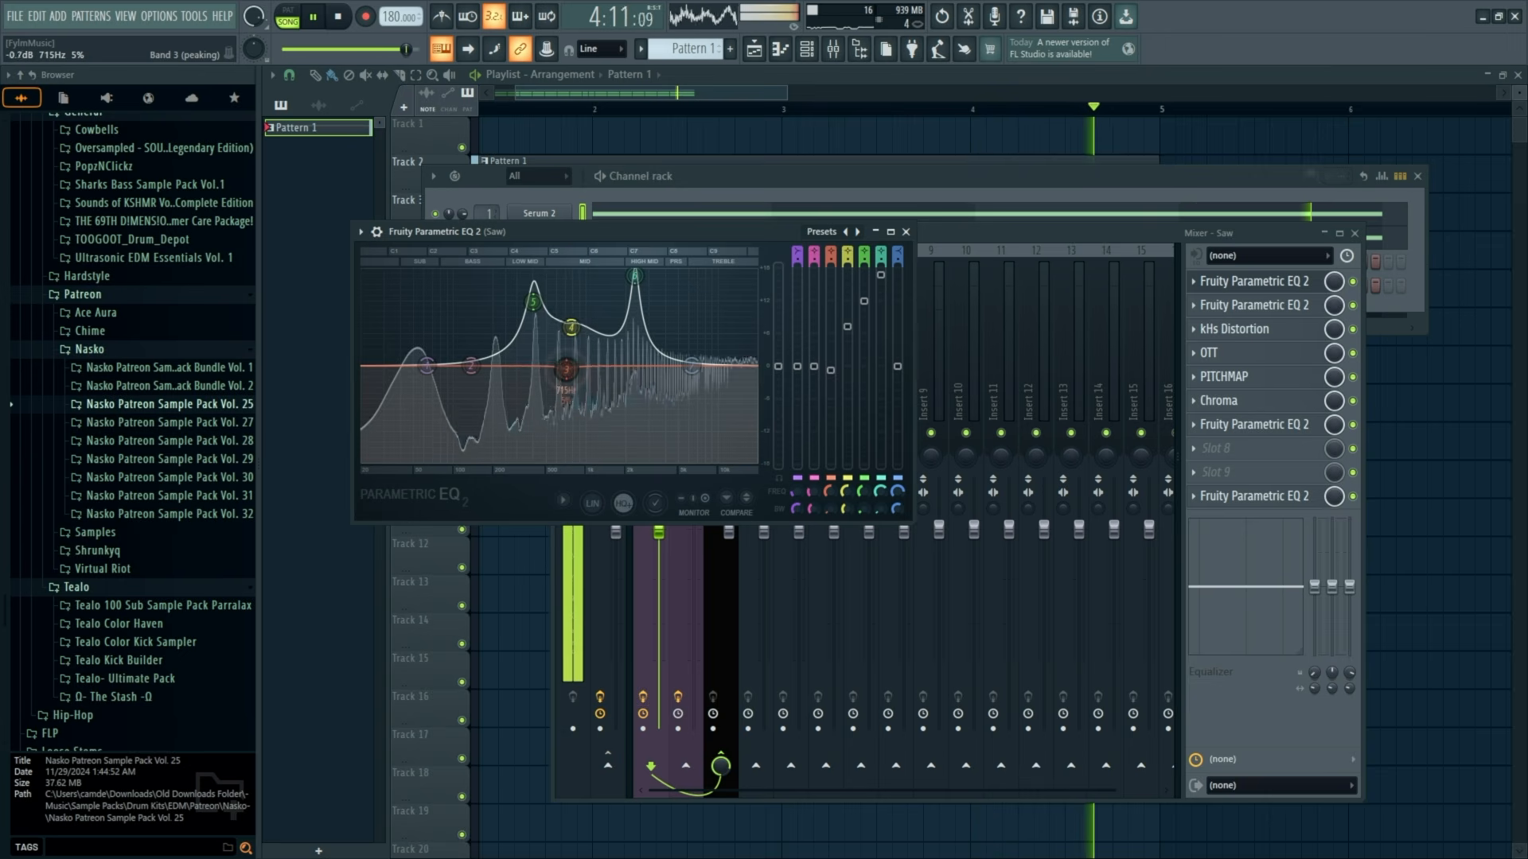
{"action": "left_click_drag", "start_coordinate": [564, 303], "coordinate": [559, 309]}
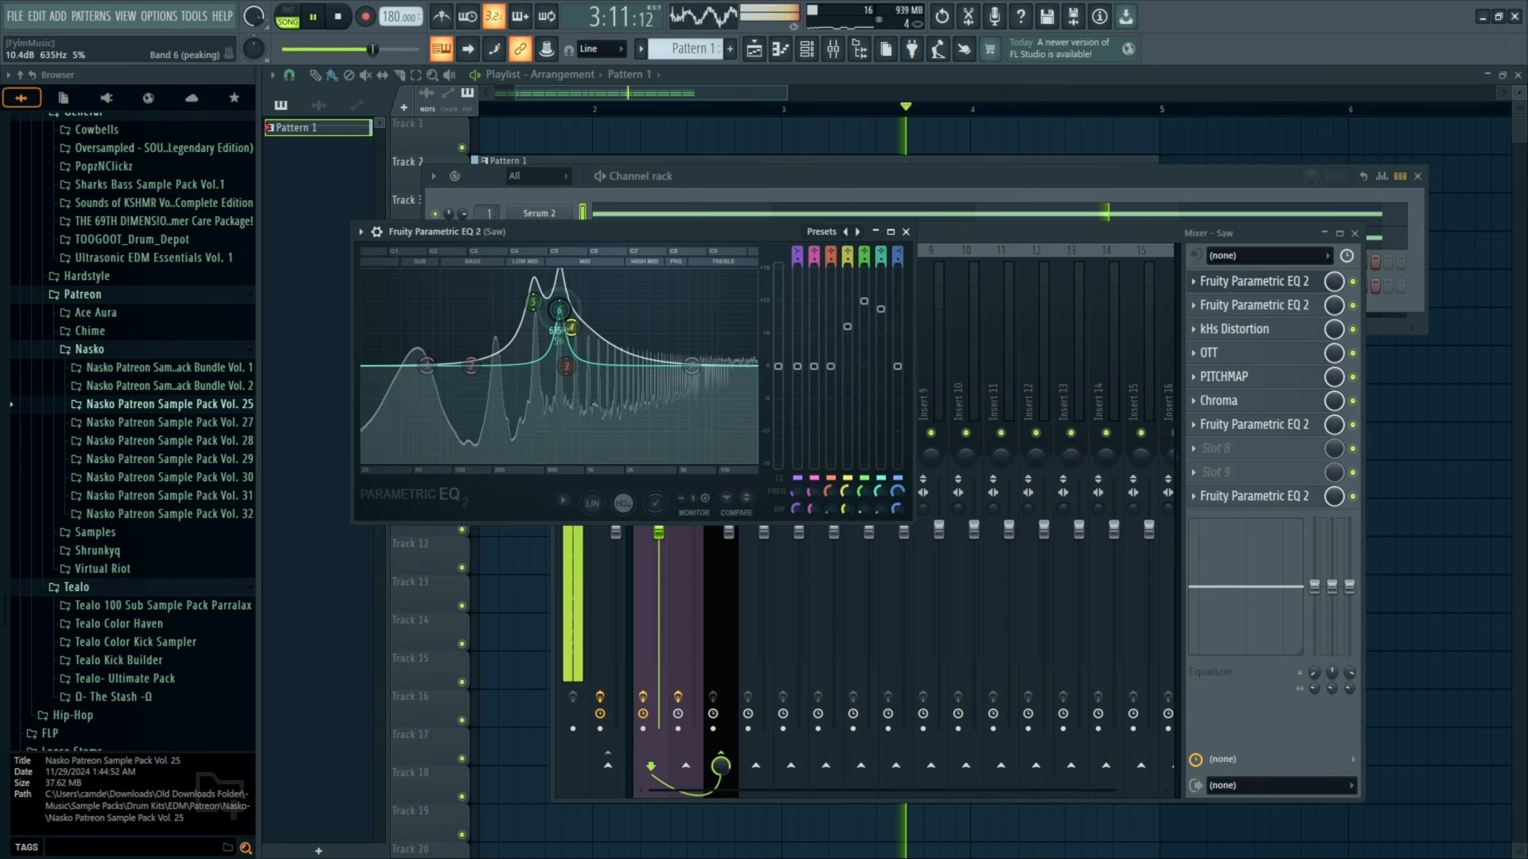
Check PITCHMAP on the Saw channel, move Chroma ahead of it in the effect chain, and close all open windows.
{"action": "left_click", "coordinate": [1224, 377]}
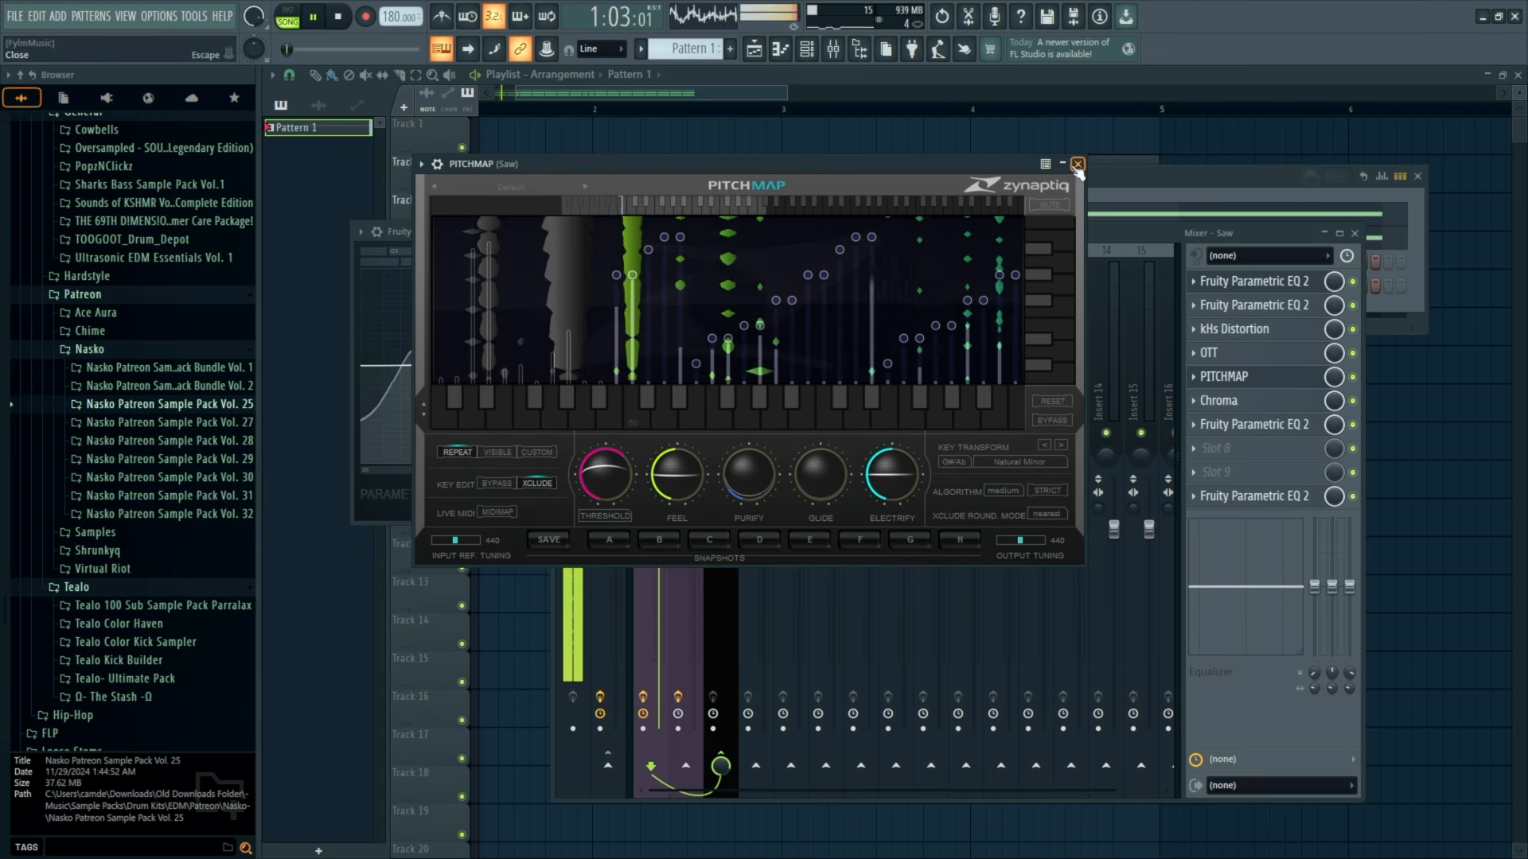
{"action": "left_click", "coordinate": [1078, 165]}
{"action": "key", "text": "space"}
{"action": "left_click", "coordinate": [1244, 404]}
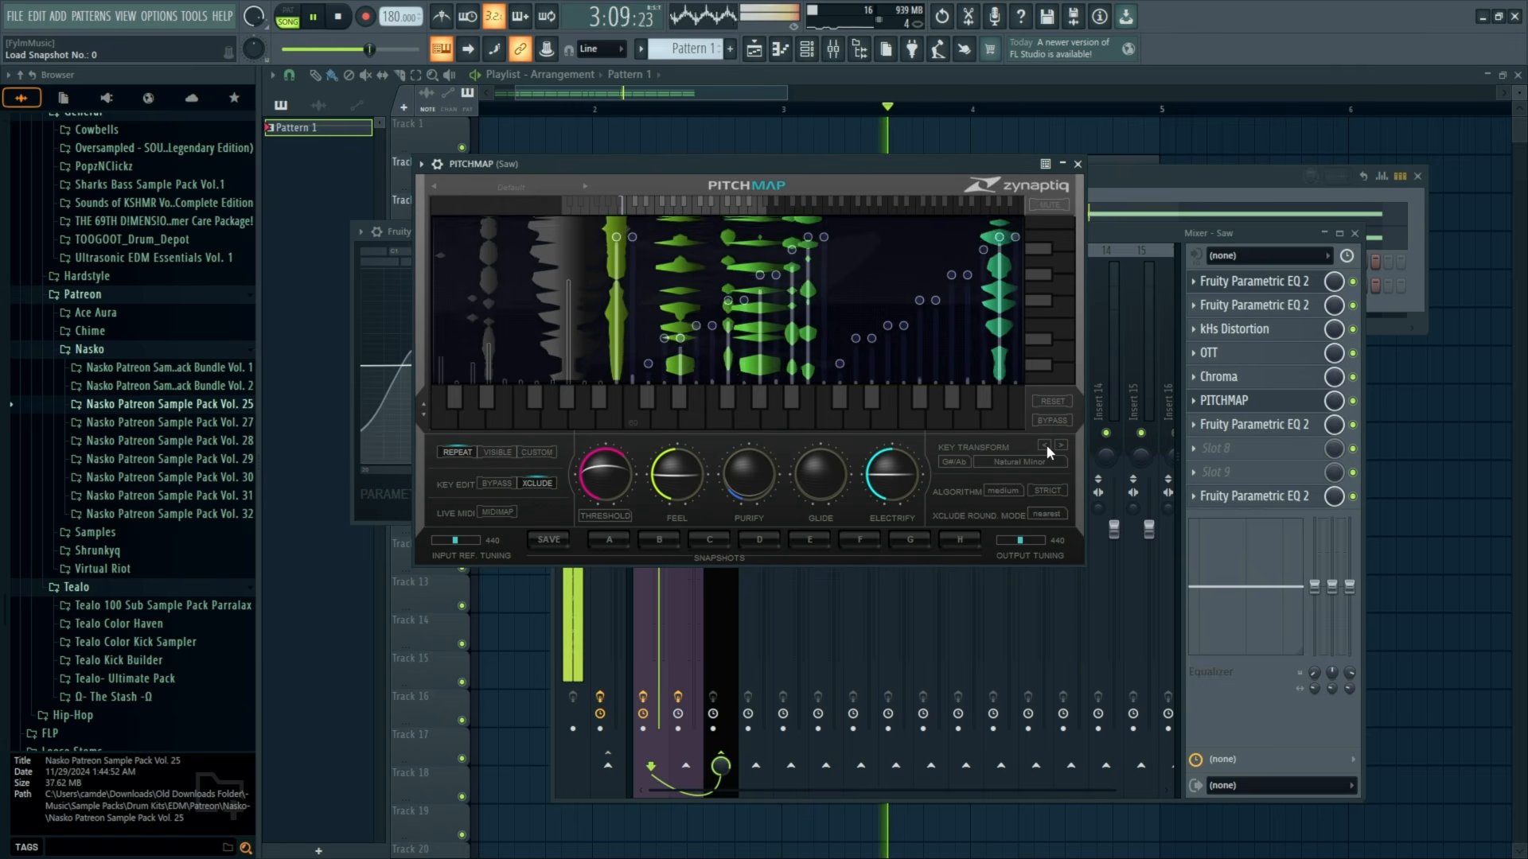
{"action": "key", "text": "F12"}
{"action": "left_click", "coordinate": [1096, 130]}
{"action": "right_click", "coordinate": [1097, 130]}
{"action": "key", "text": "space"}
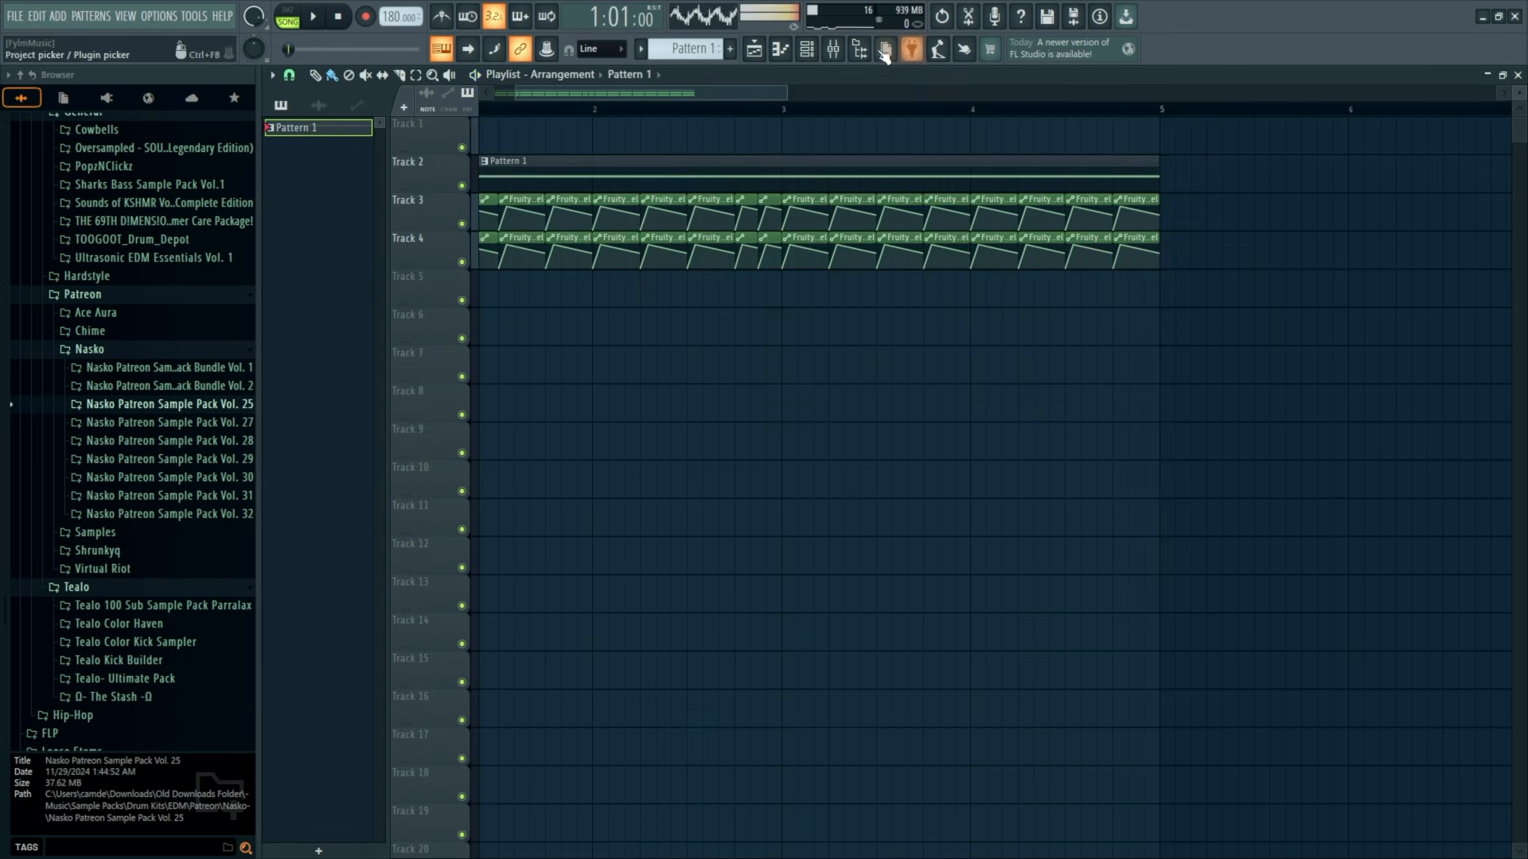
Reopen the mixer and bypass PITCHMAP on the Saw channel.
{"action": "left_click", "coordinate": [833, 49]}
{"action": "key", "text": "space"}
{"action": "key", "text": "space"}
{"action": "left_click", "coordinate": [1283, 405]}
{"action": "left_click", "coordinate": [1289, 405]}
{"action": "key", "text": "space"}
In the Saw's Chroma, select the G# m-pent key and raise the range end to about 2.18 kHz during playback.
{"action": "left_click", "coordinate": [1229, 377]}
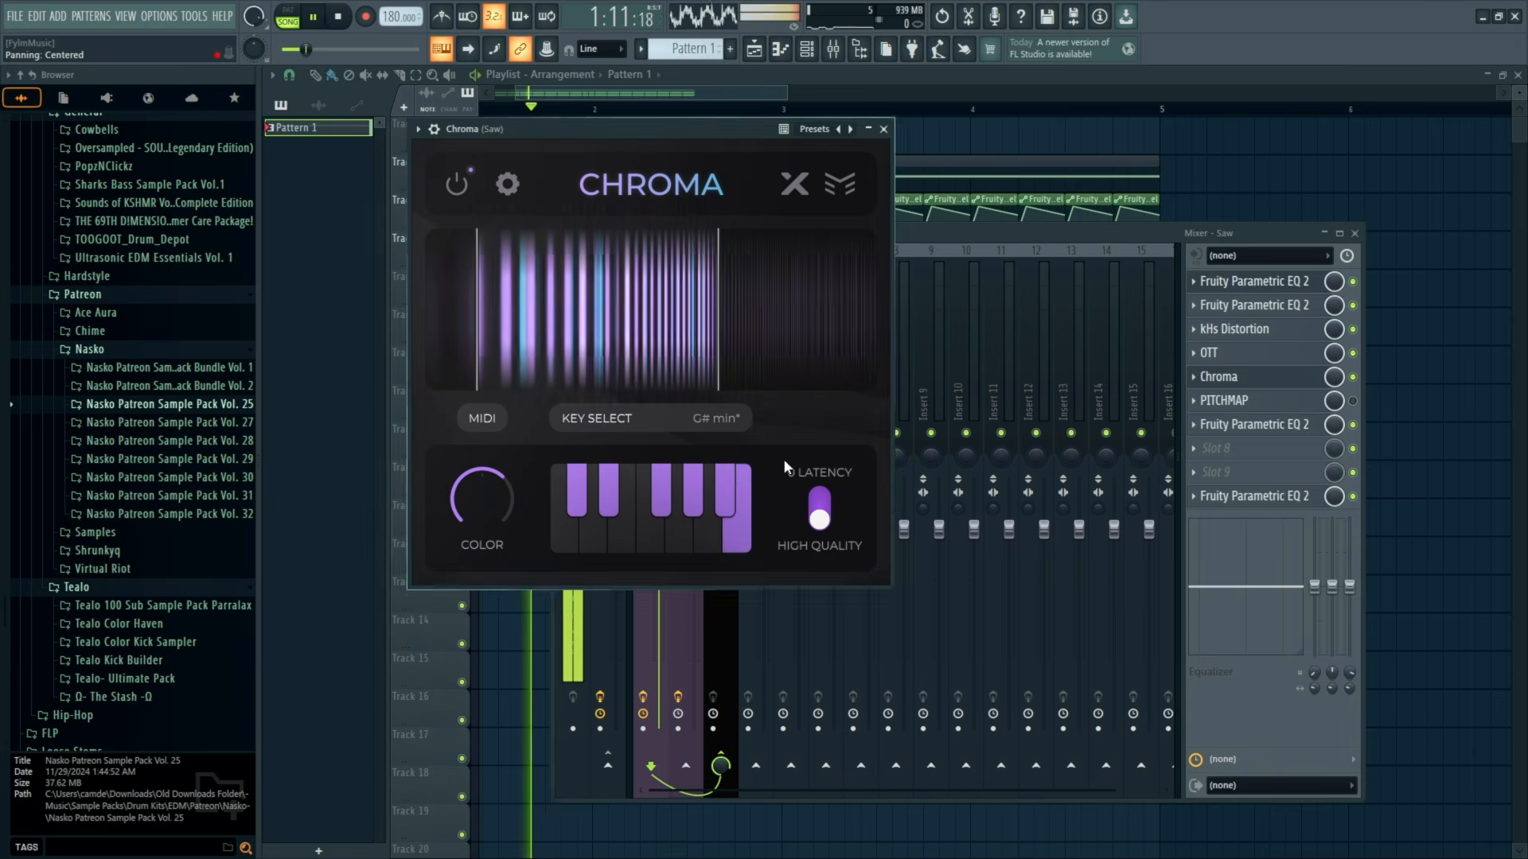
{"action": "left_click_drag", "start_coordinate": [719, 357], "coordinate": [765, 347]}
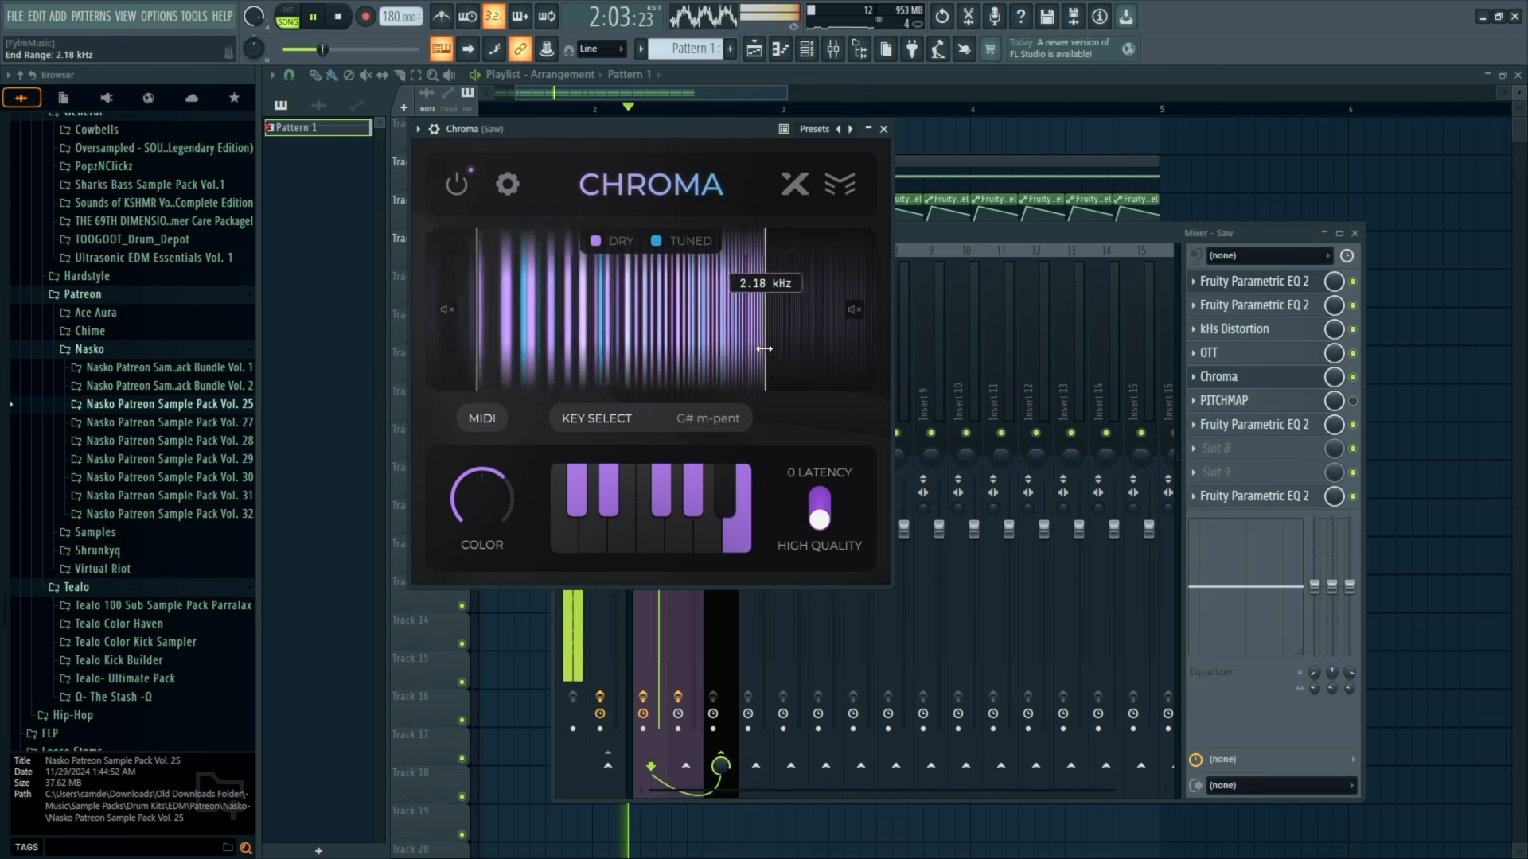
{"action": "left_click", "coordinate": [883, 129]}
{"action": "key", "text": "space"}
Open the Saw's Serum 2, audition oscillator A with 7 unison voices and 0.04 detune, and return it to one voice.
{"action": "left_click", "coordinate": [1012, 184]}
{"action": "left_click", "coordinate": [807, 50]}
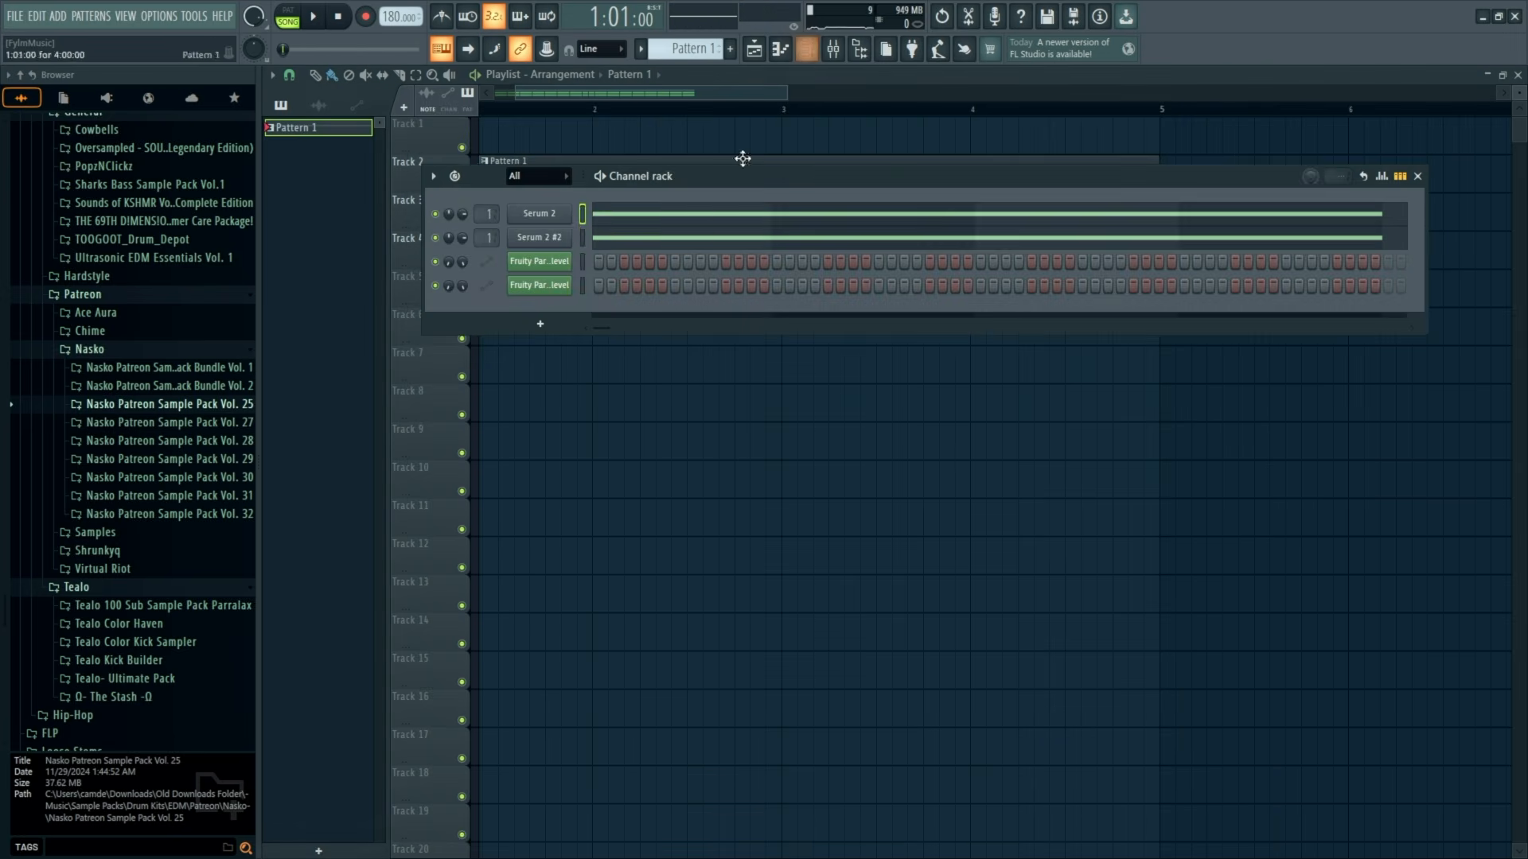
{"action": "key", "text": "space"}
{"action": "left_click", "coordinate": [564, 215]}
{"action": "key", "text": "space"}
{"action": "left_click_drag", "start_coordinate": [521, 467], "coordinate": [570, 527]}
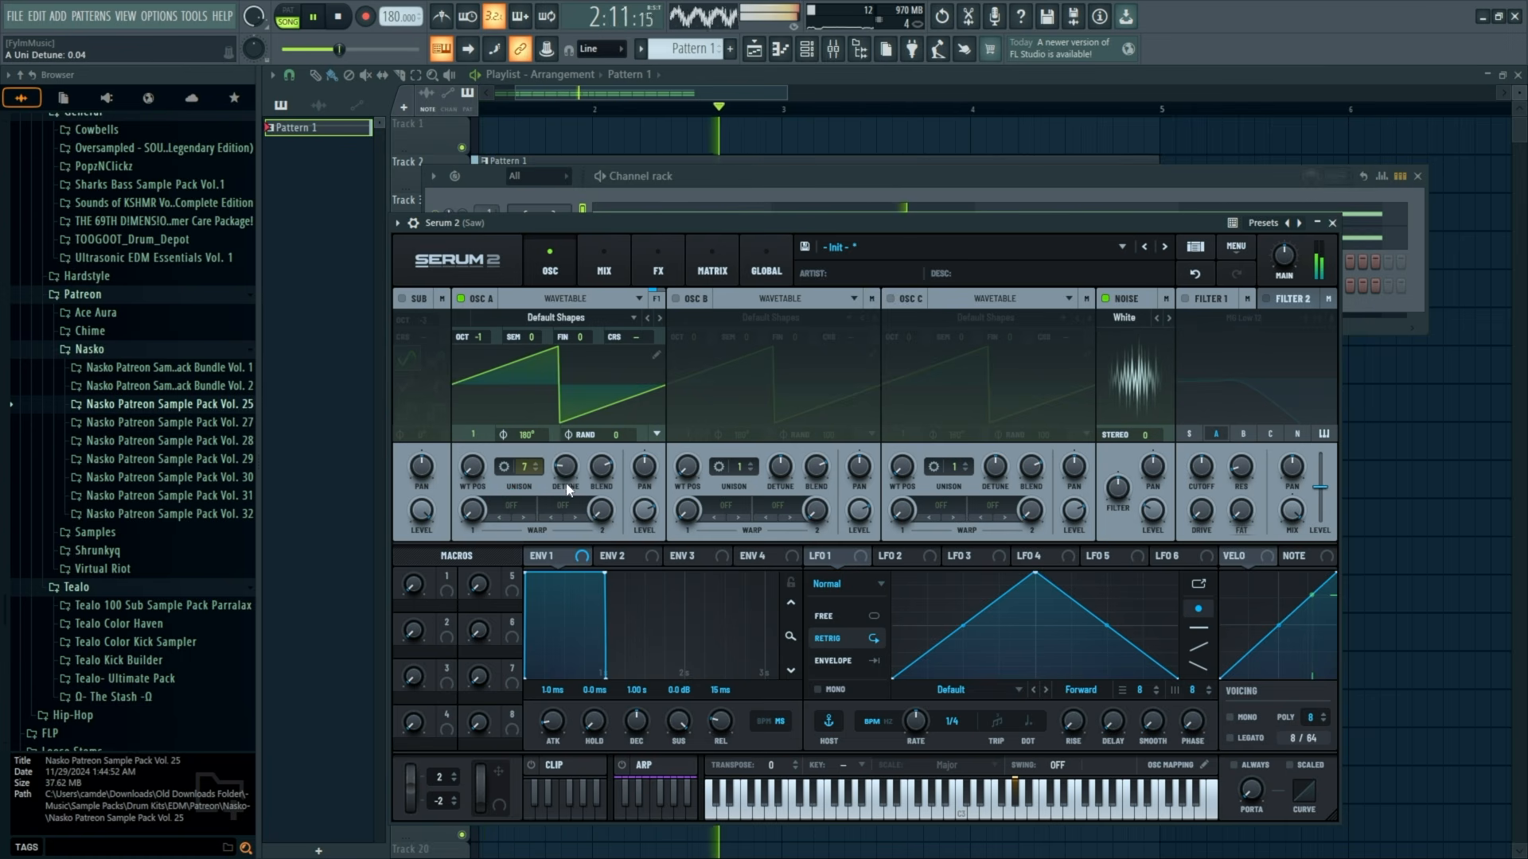
{"action": "key", "text": "space"}
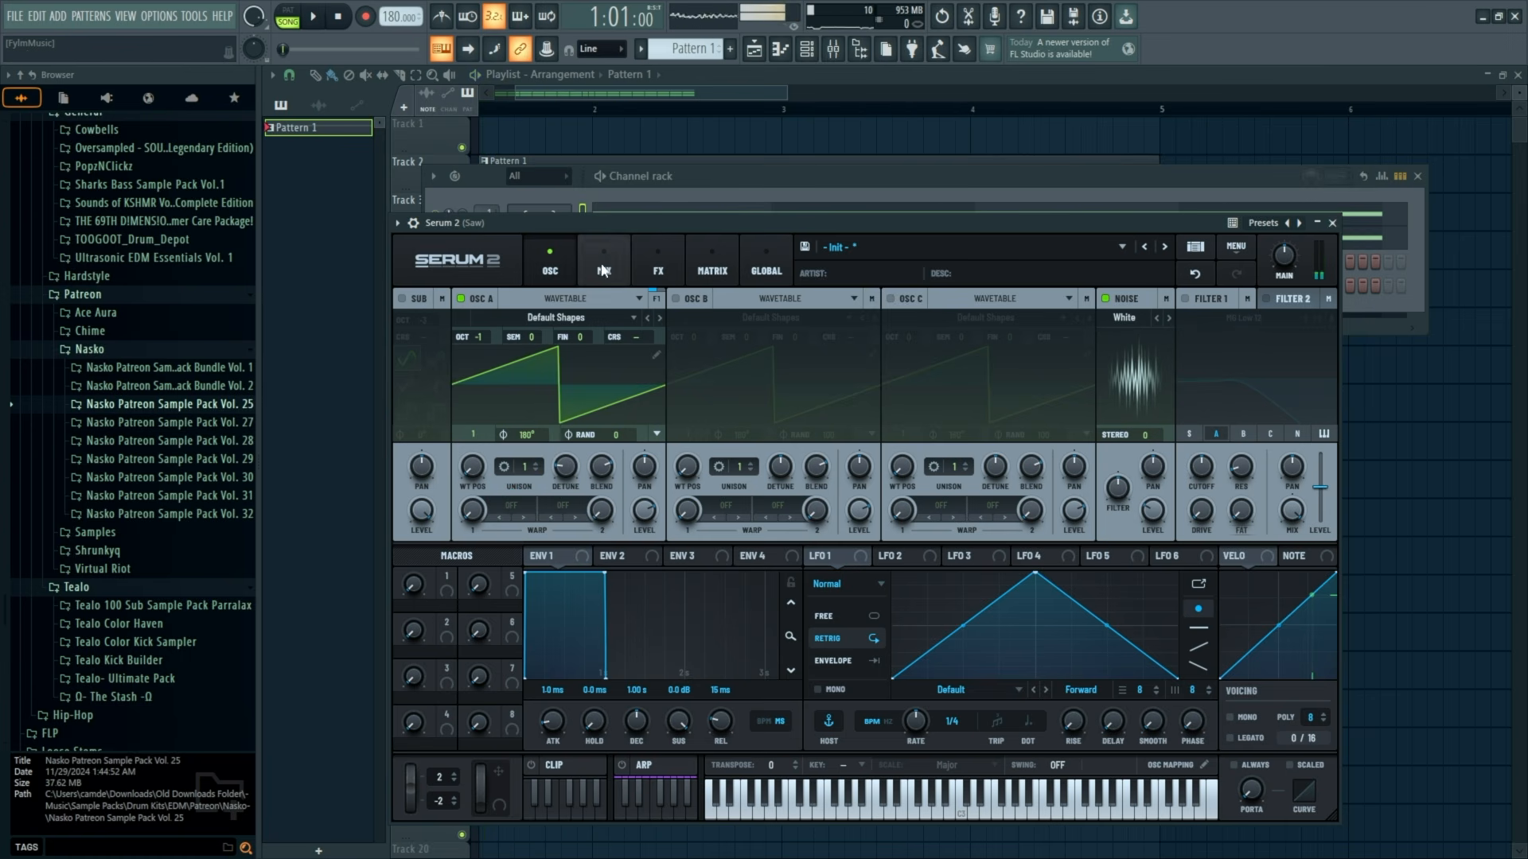
Add a Hyper/Dimension effect in Serum 2, set Hyper mix to 30% and detune to about 18%, and close the synth.
{"action": "left_click", "coordinate": [604, 266]}
{"action": "left_click", "coordinate": [659, 267]}
{"action": "left_click", "coordinate": [416, 326]}
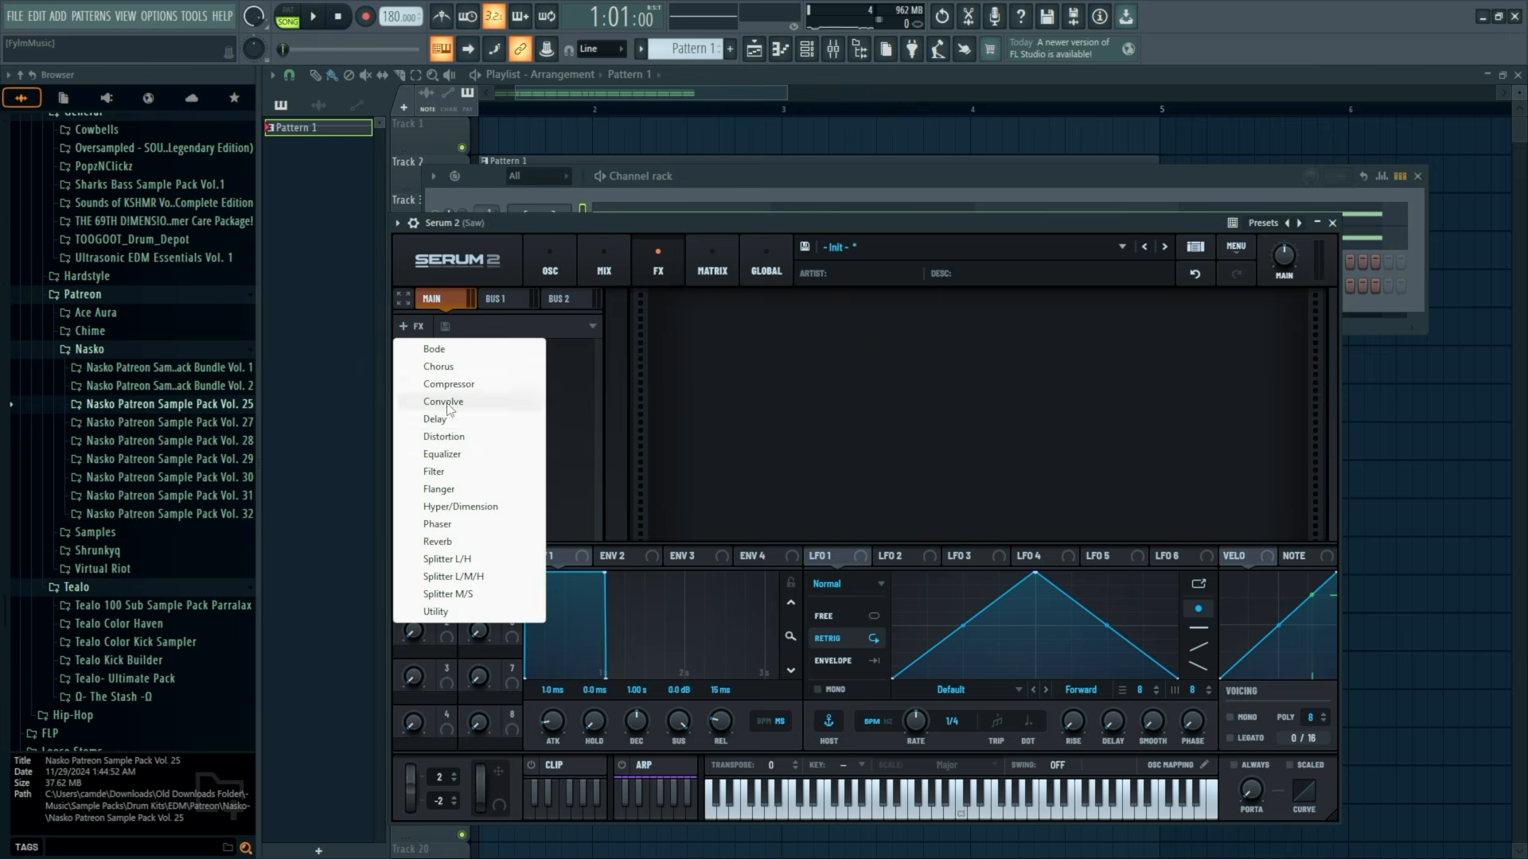
{"action": "left_click", "coordinate": [456, 509]}
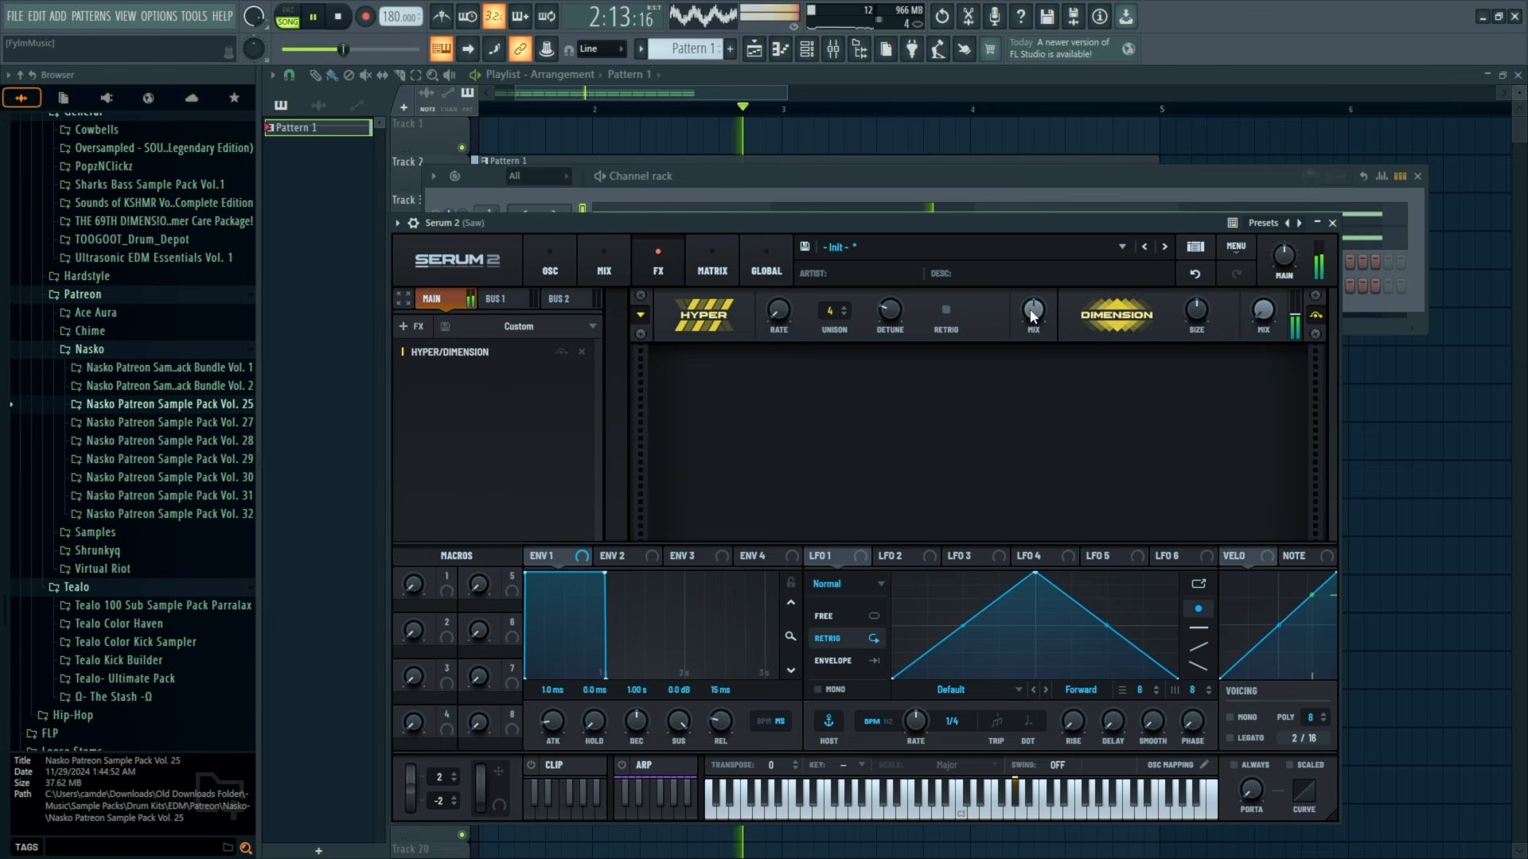
{"action": "mouse_move", "coordinate": [1028, 332]}
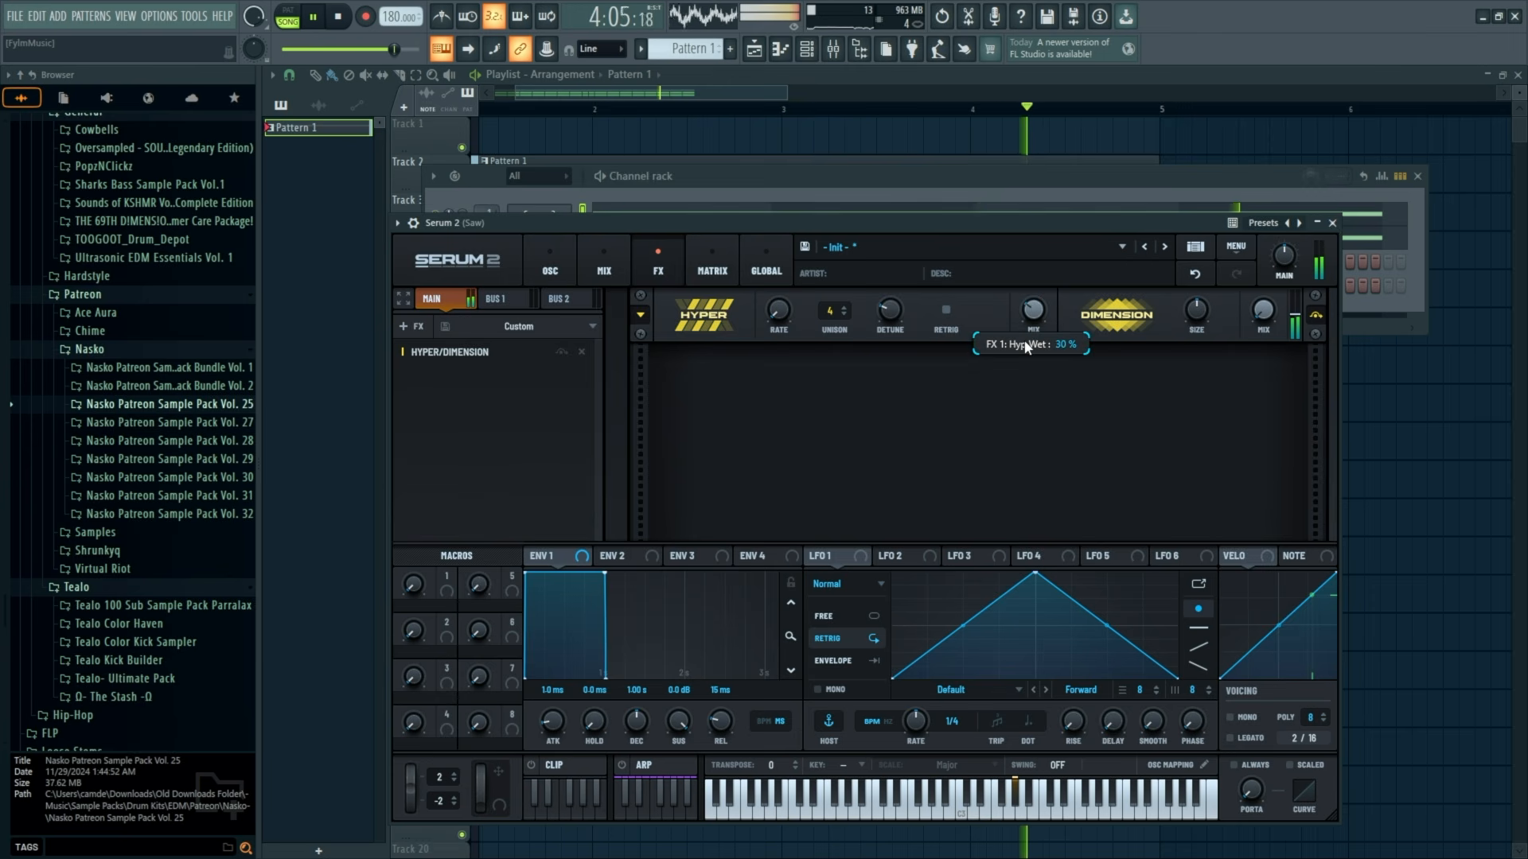
{"action": "left_click_drag", "start_coordinate": [891, 284], "coordinate": [904, 338]}
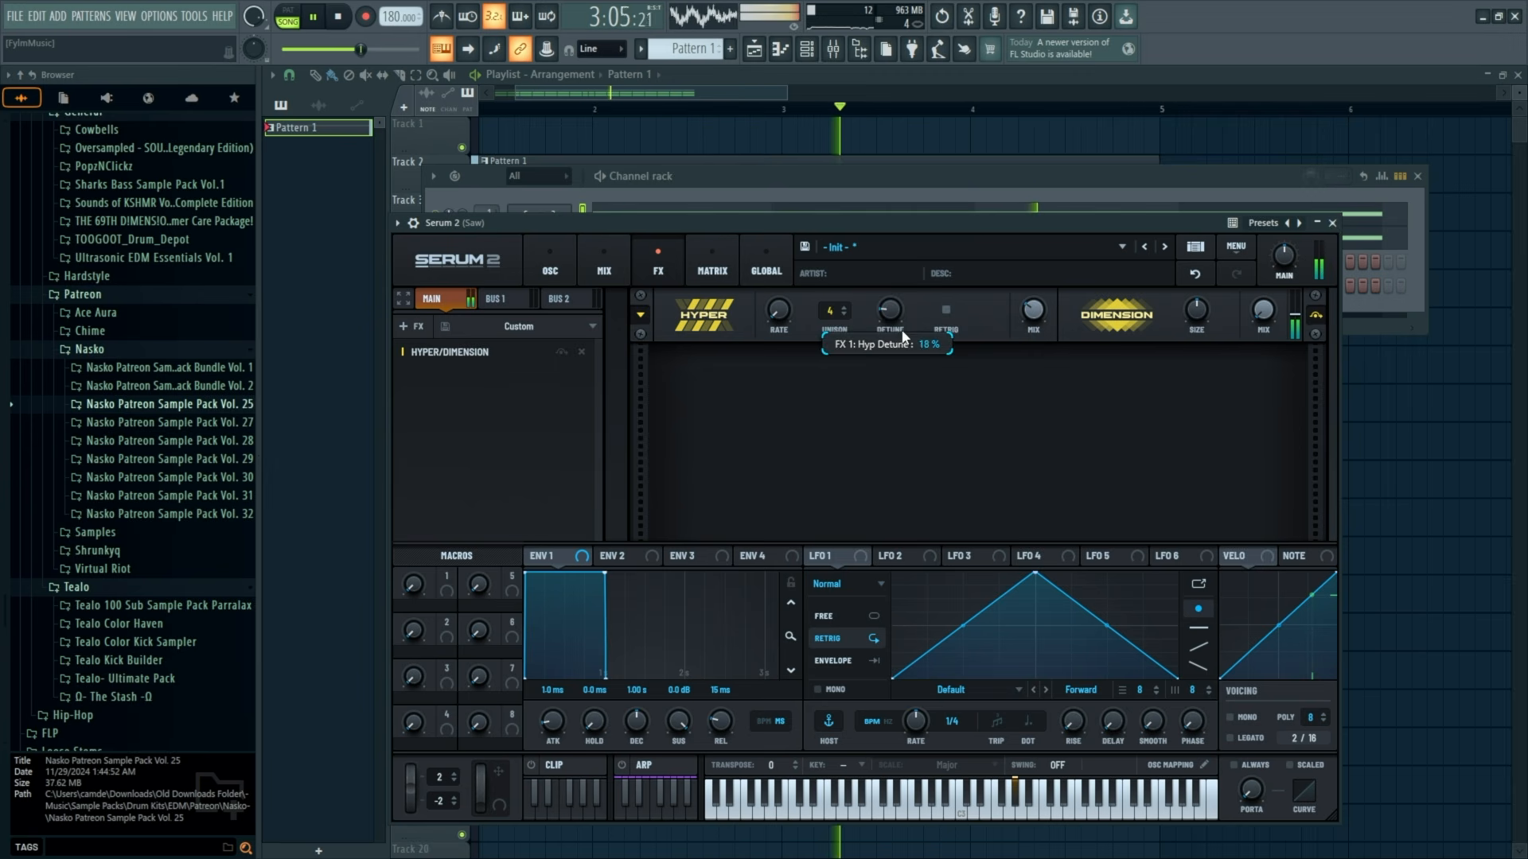
{"action": "left_click", "coordinate": [1332, 222]}
Review the Saw channel's slot 7 EQ and Chroma during playback.
{"action": "key", "text": "space"}
{"action": "left_click", "coordinate": [833, 48]}
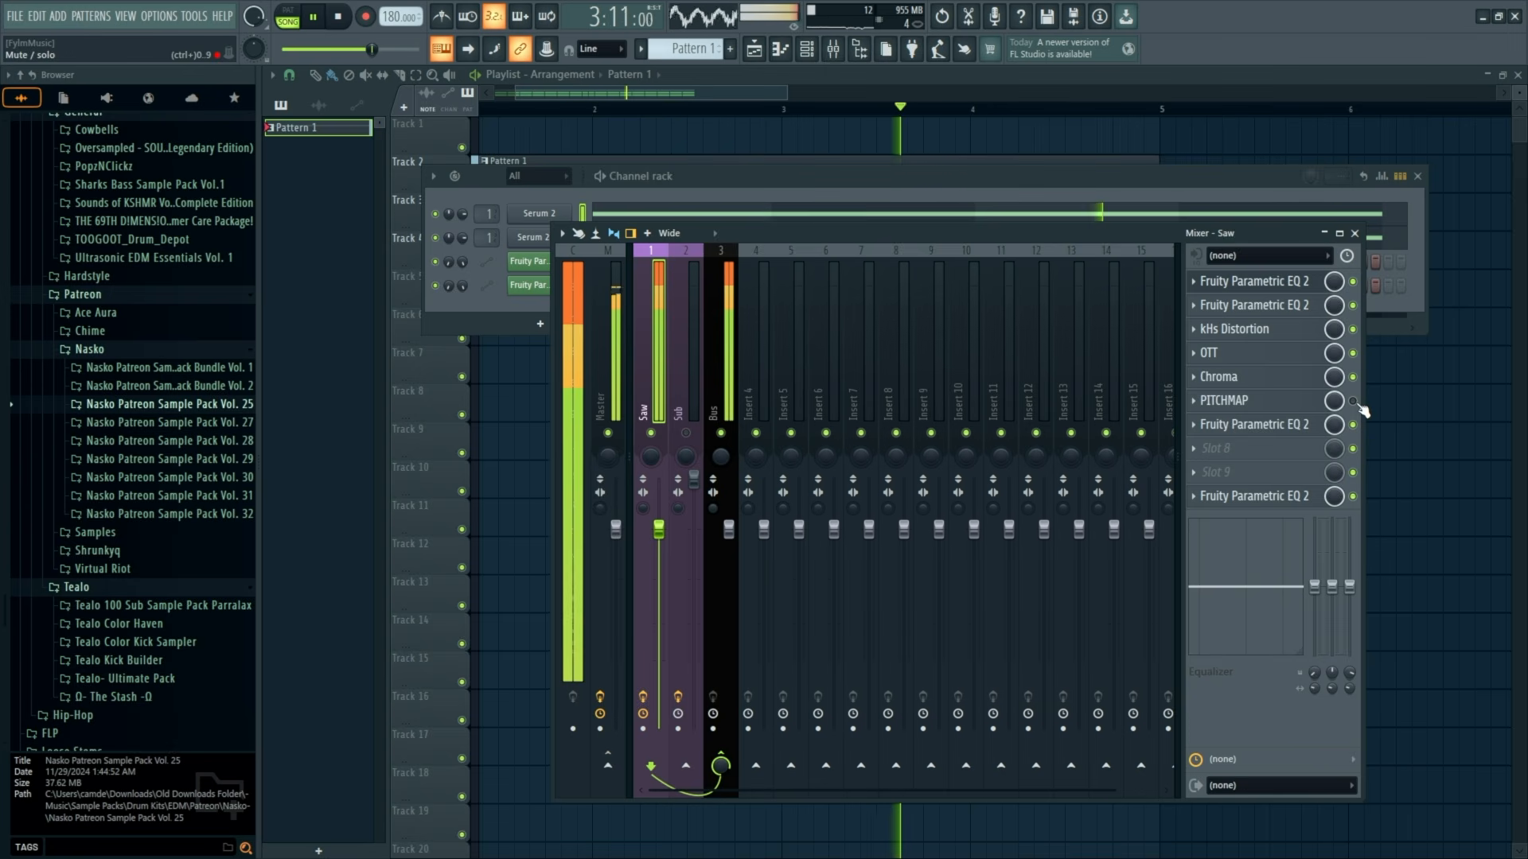
{"action": "key", "text": "space"}
{"action": "left_click", "coordinate": [1281, 426]}
{"action": "key", "text": "space"}
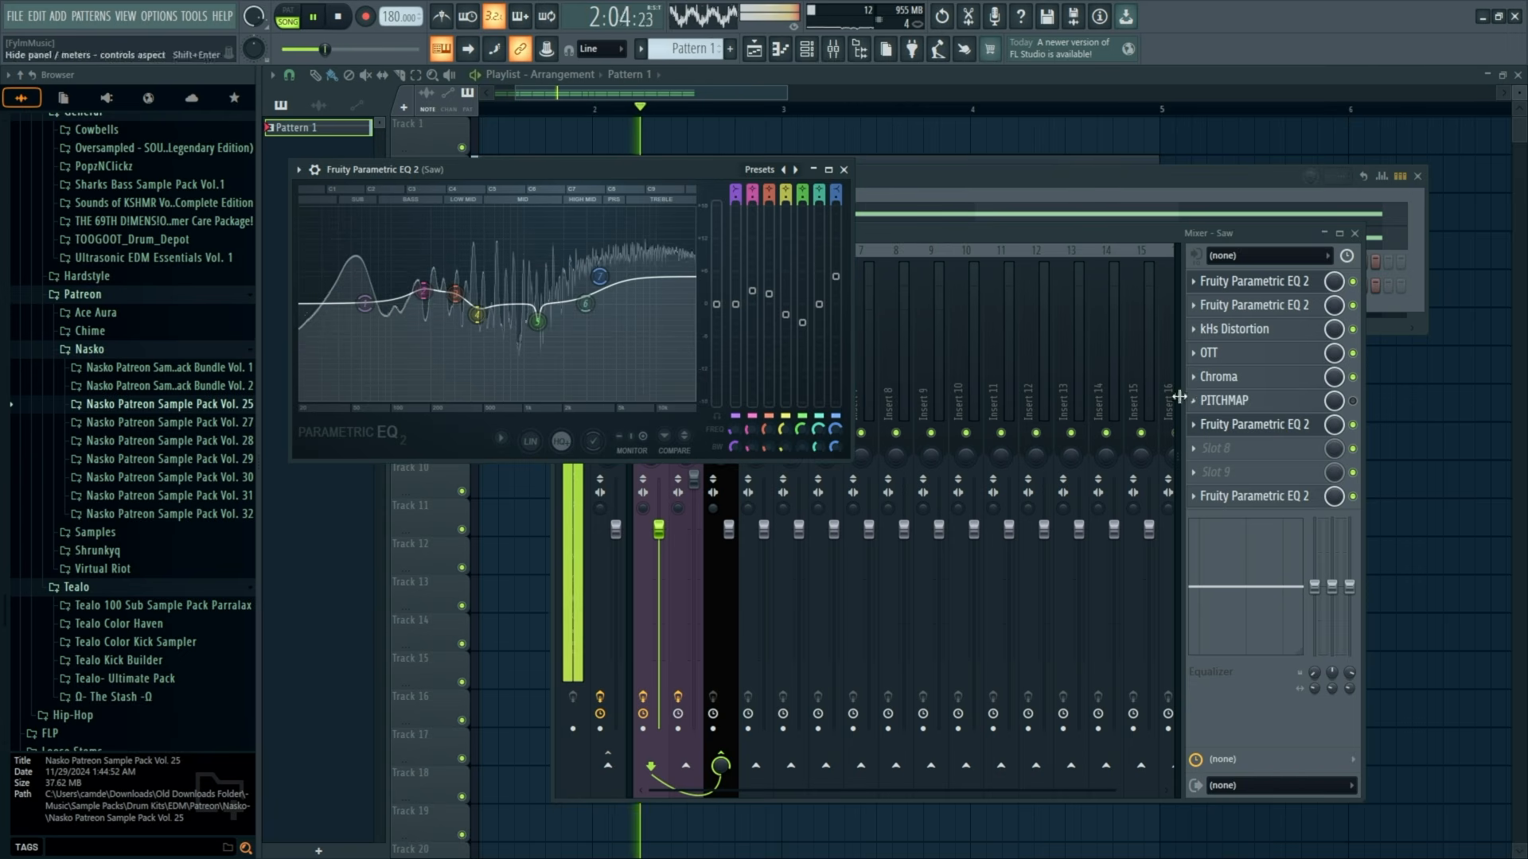
{"action": "left_click", "coordinate": [1269, 424]}
{"action": "key", "text": "space"}
{"action": "left_click", "coordinate": [1210, 377]}
{"action": "key", "text": "space"}
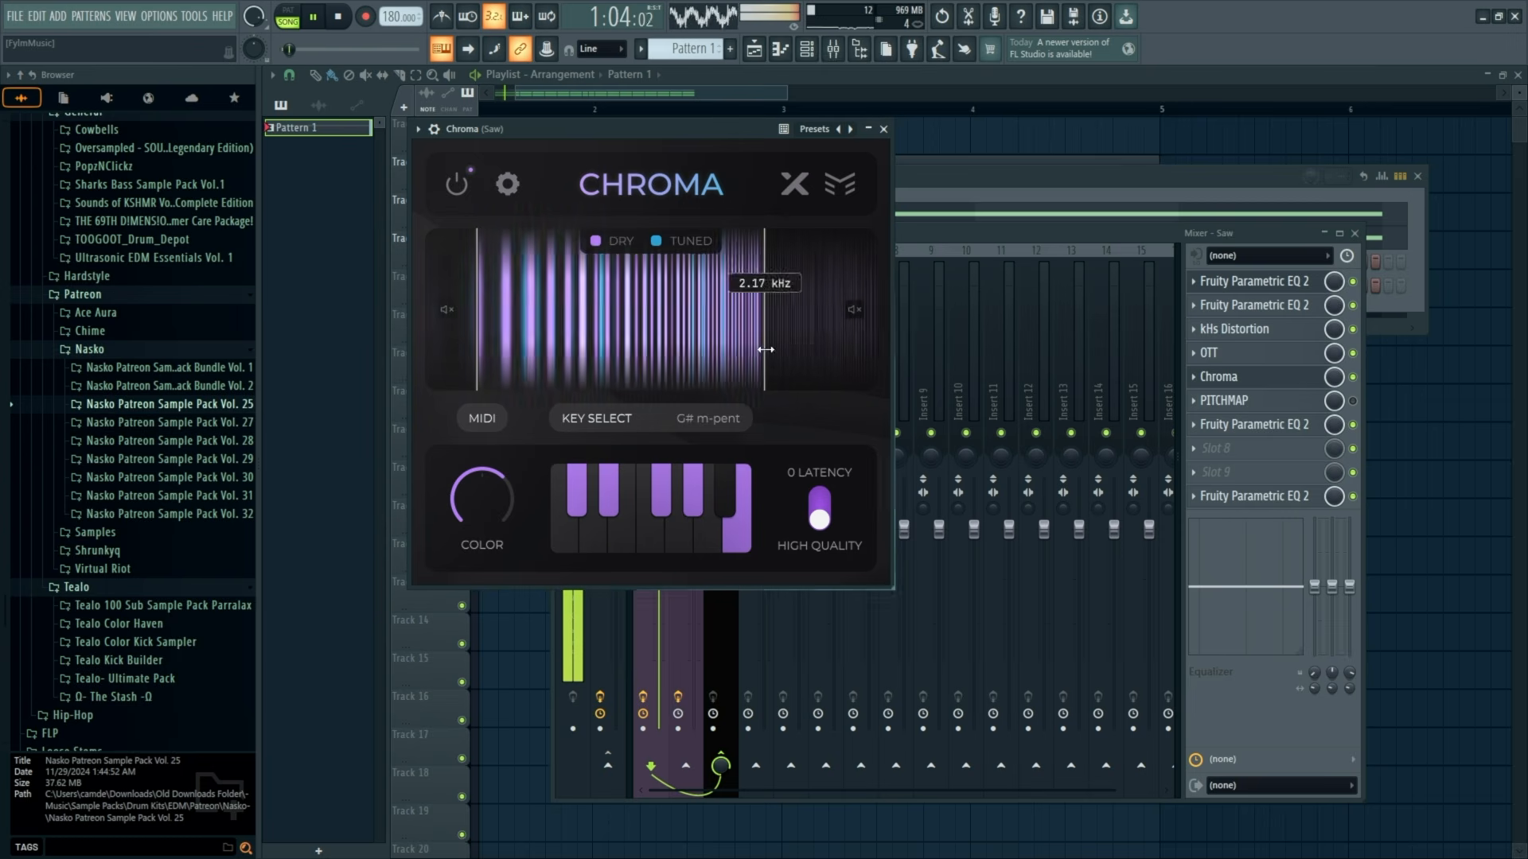
{"action": "left_click", "coordinate": [885, 128]}
{"action": "key", "text": "space"}
In the Saw's slot 1 EQ, lower band 5 to nearly flat and move band 6 to about 3.7 dB at 606 Hz.
{"action": "left_click", "coordinate": [1253, 281]}
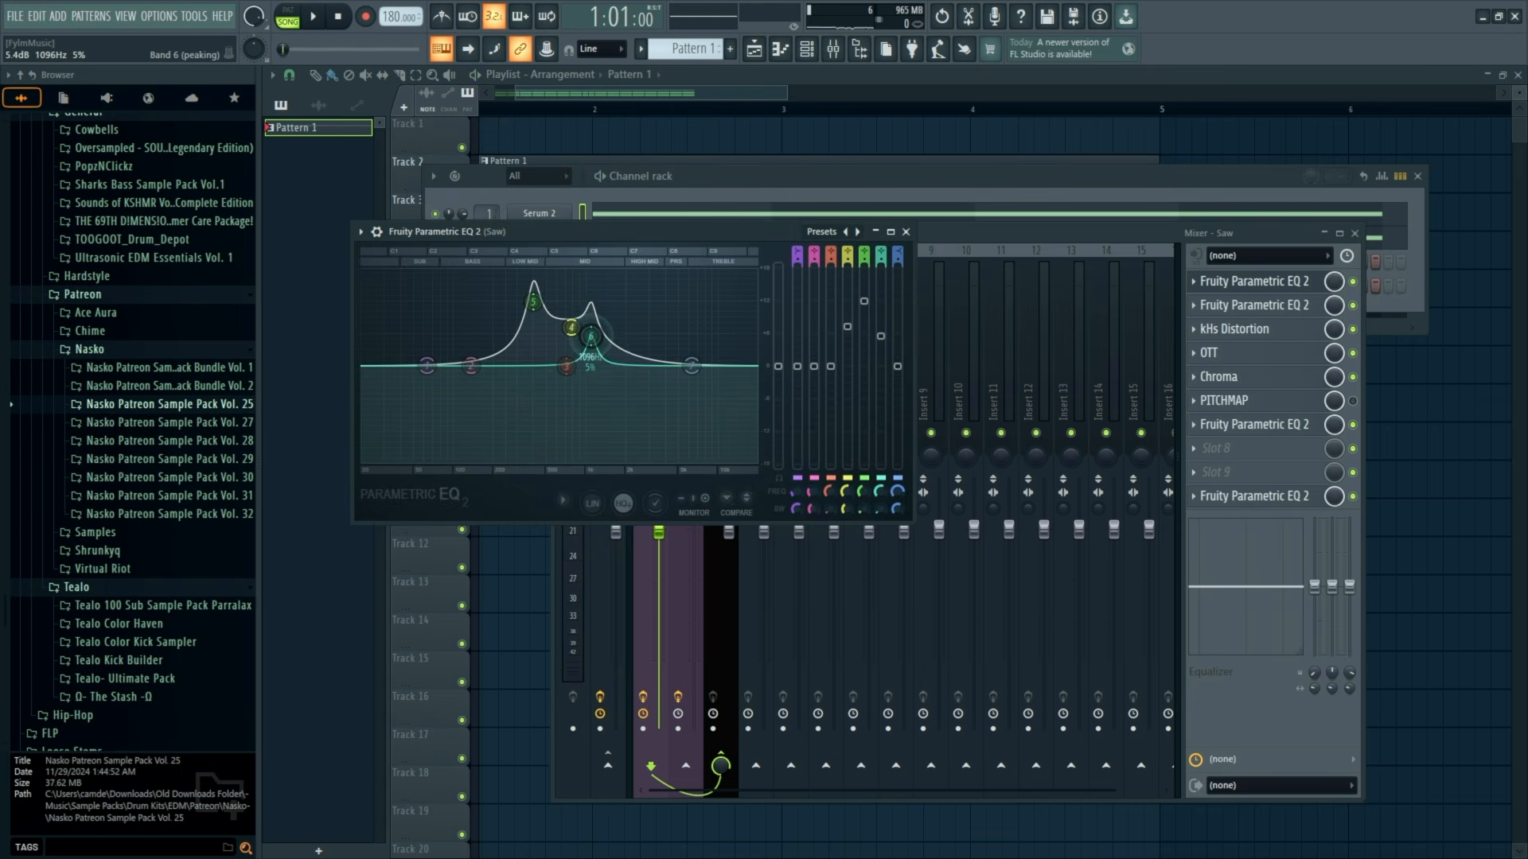
{"action": "key", "text": "space"}
{"action": "left_click_drag", "start_coordinate": [533, 301], "coordinate": [535, 372]}
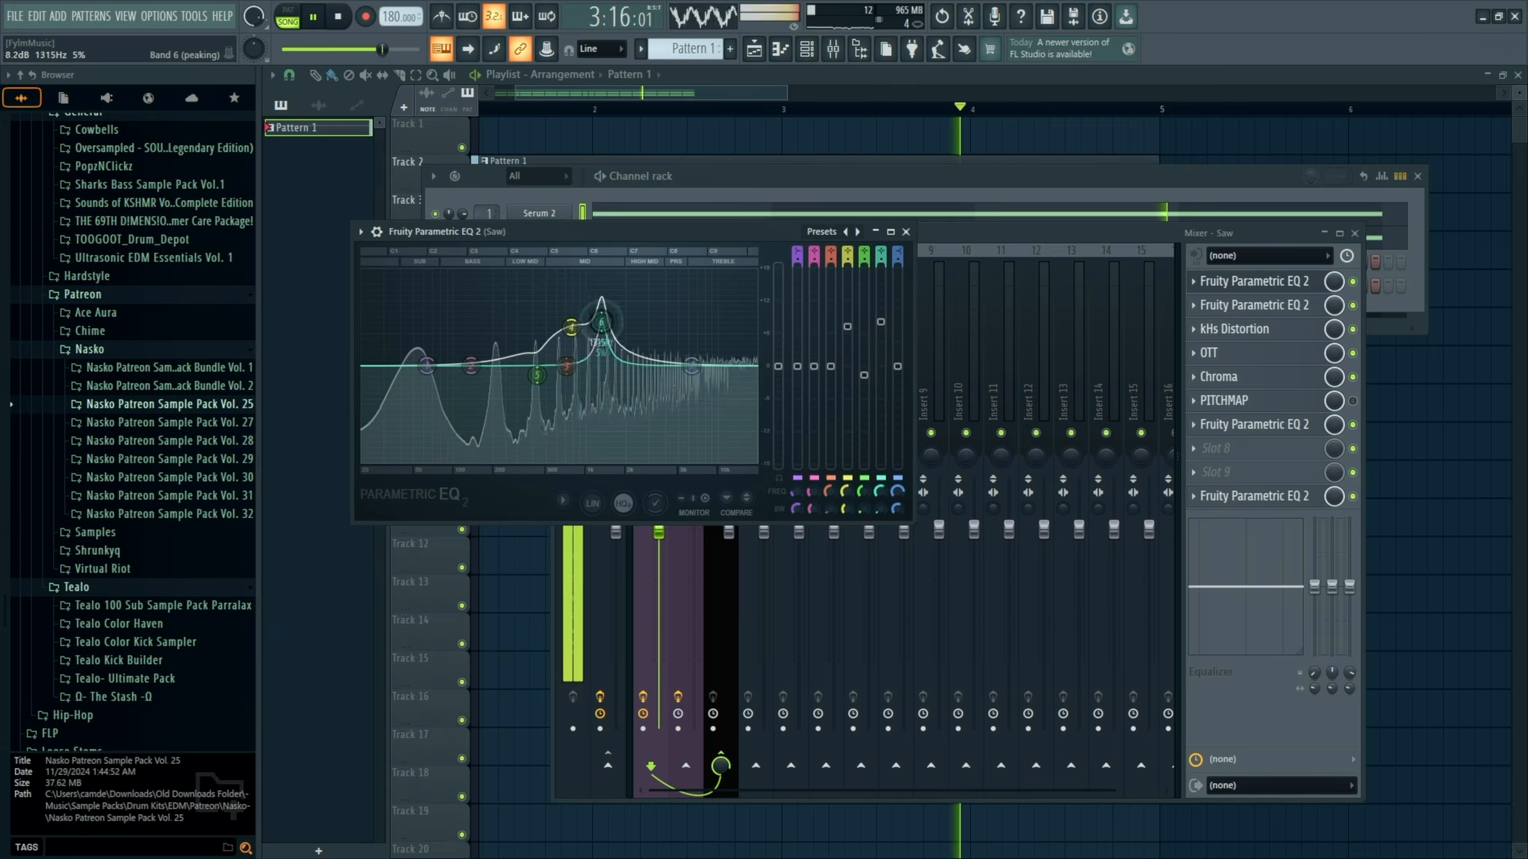
{"action": "left_click_drag", "start_coordinate": [591, 288], "coordinate": [610, 288]}
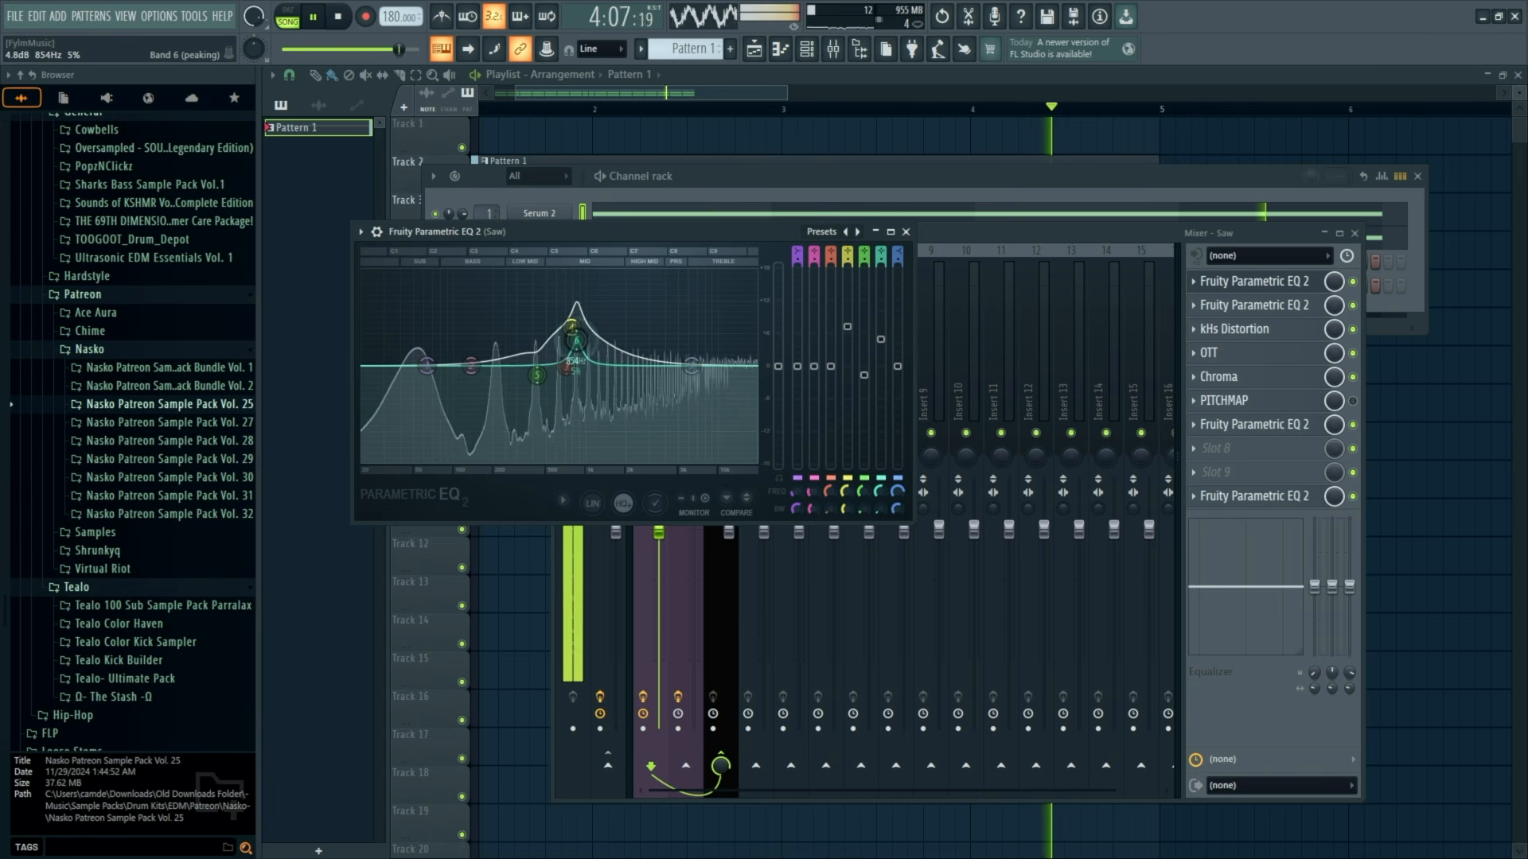
{"action": "left_click_drag", "start_coordinate": [577, 326], "coordinate": [565, 323]}
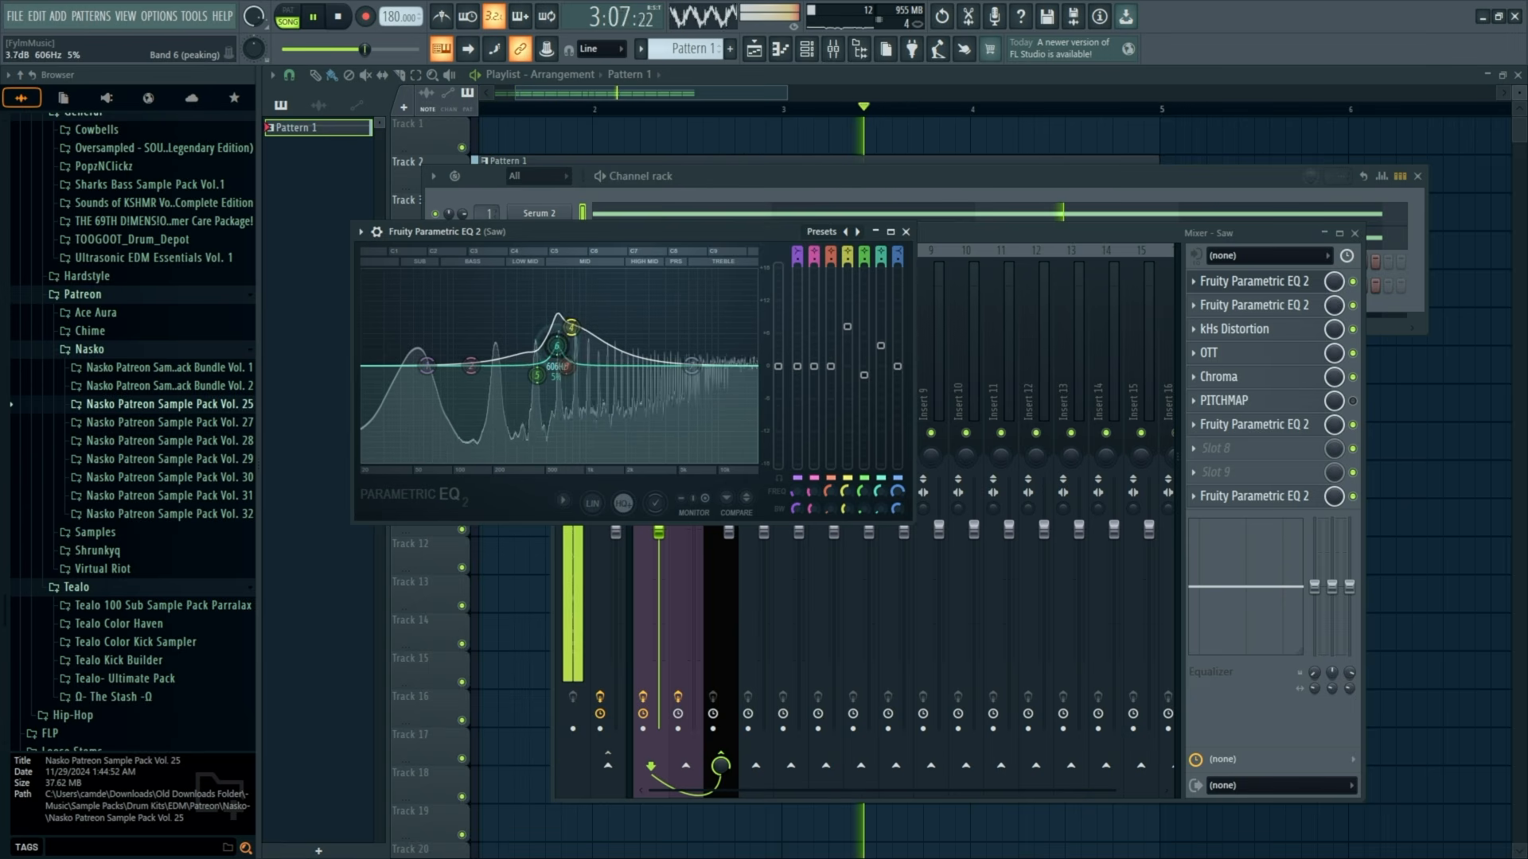
{"action": "left_click", "coordinate": [907, 232]}
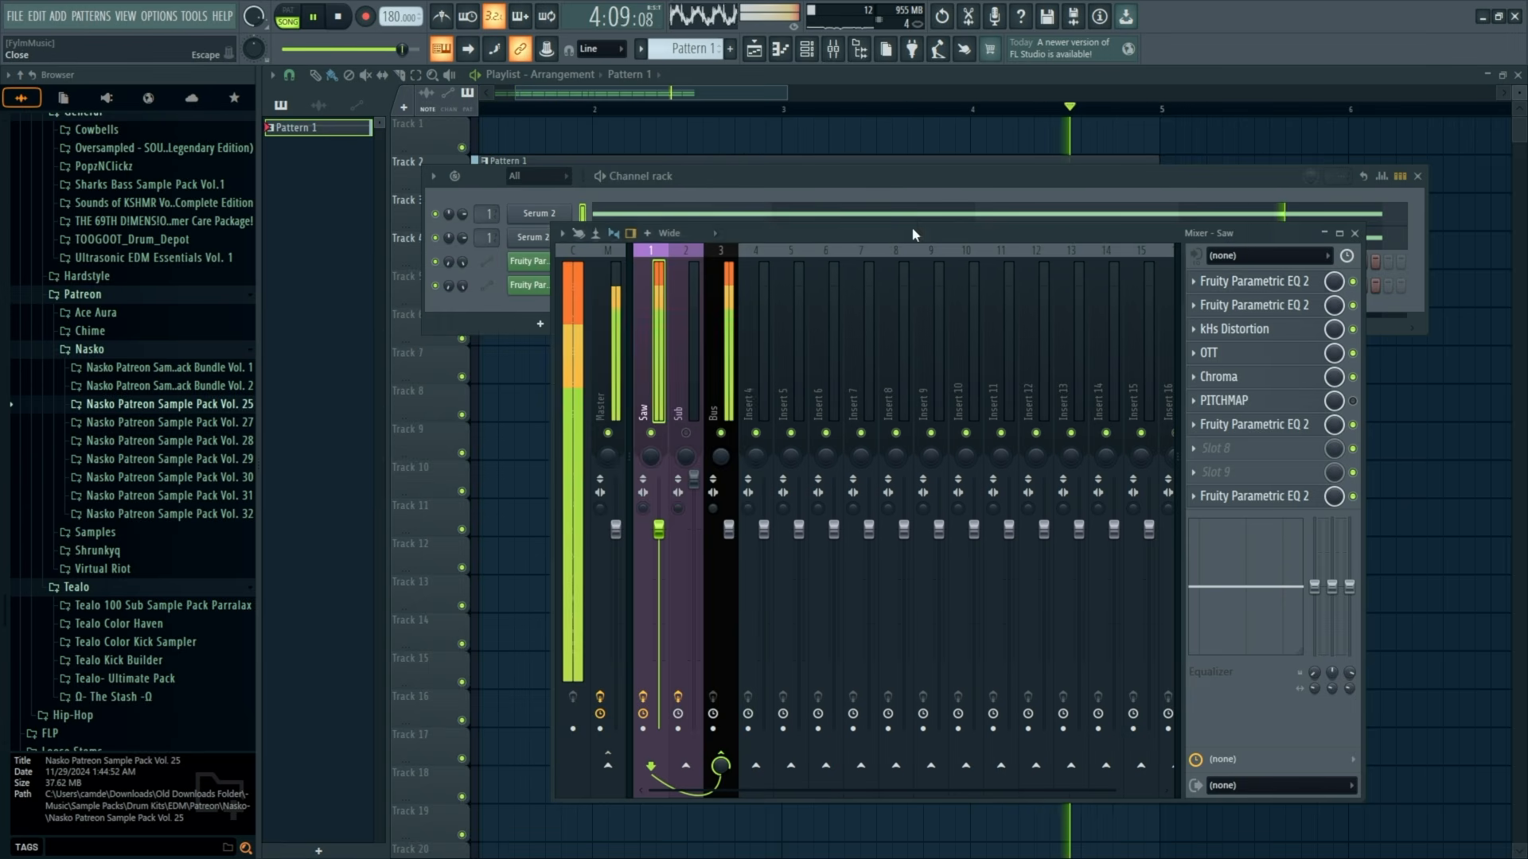
In the Saw's slot 7 EQ, turn band 3 into a cut between bands 4 and 5, and close the EQ.
{"action": "left_click", "coordinate": [1266, 427]}
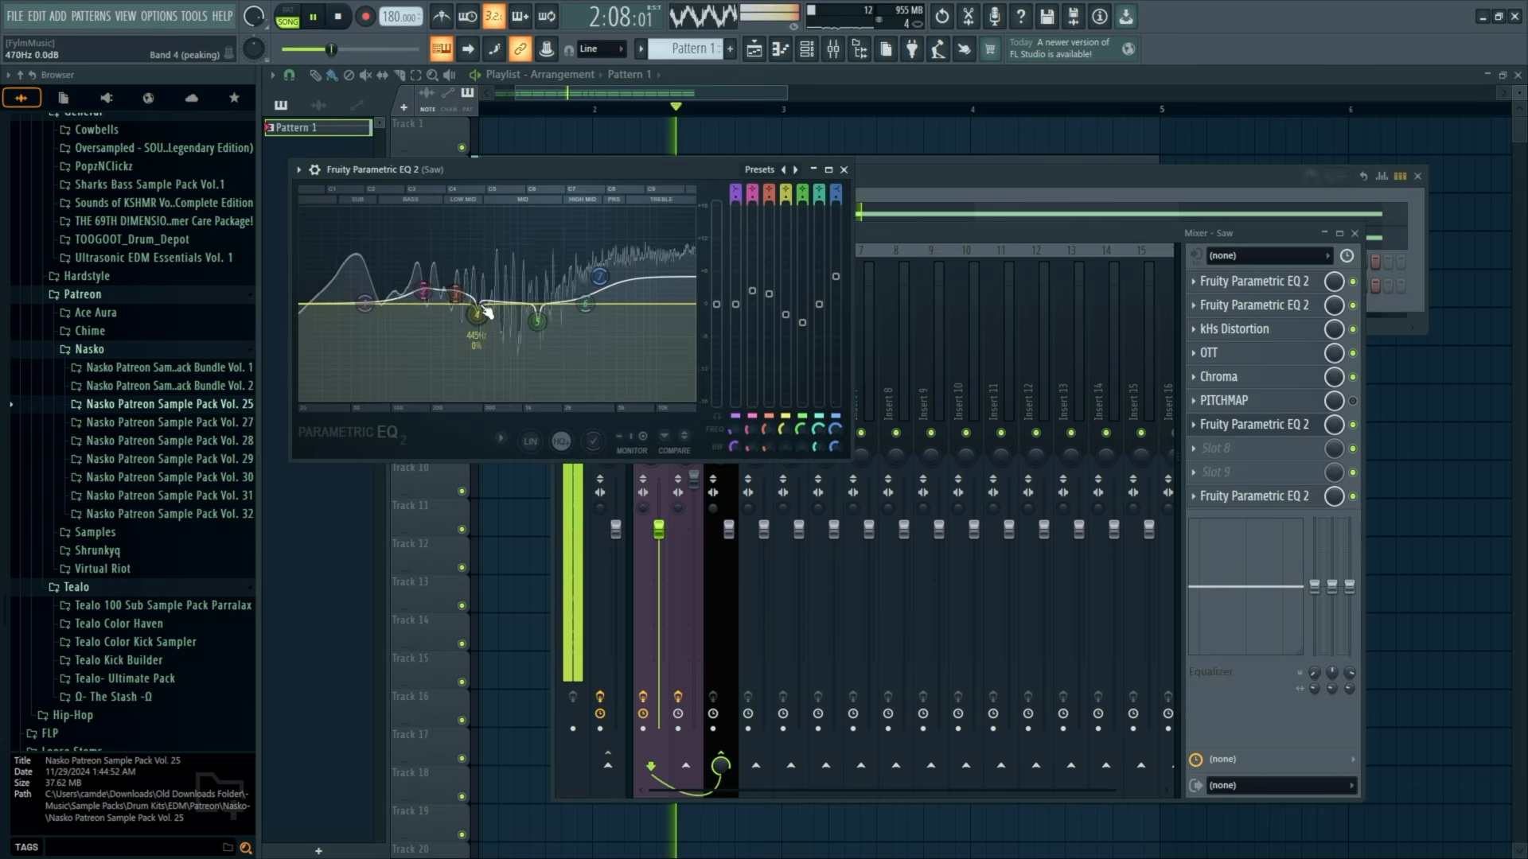
{"action": "left_click_drag", "start_coordinate": [455, 293], "coordinate": [503, 345]}
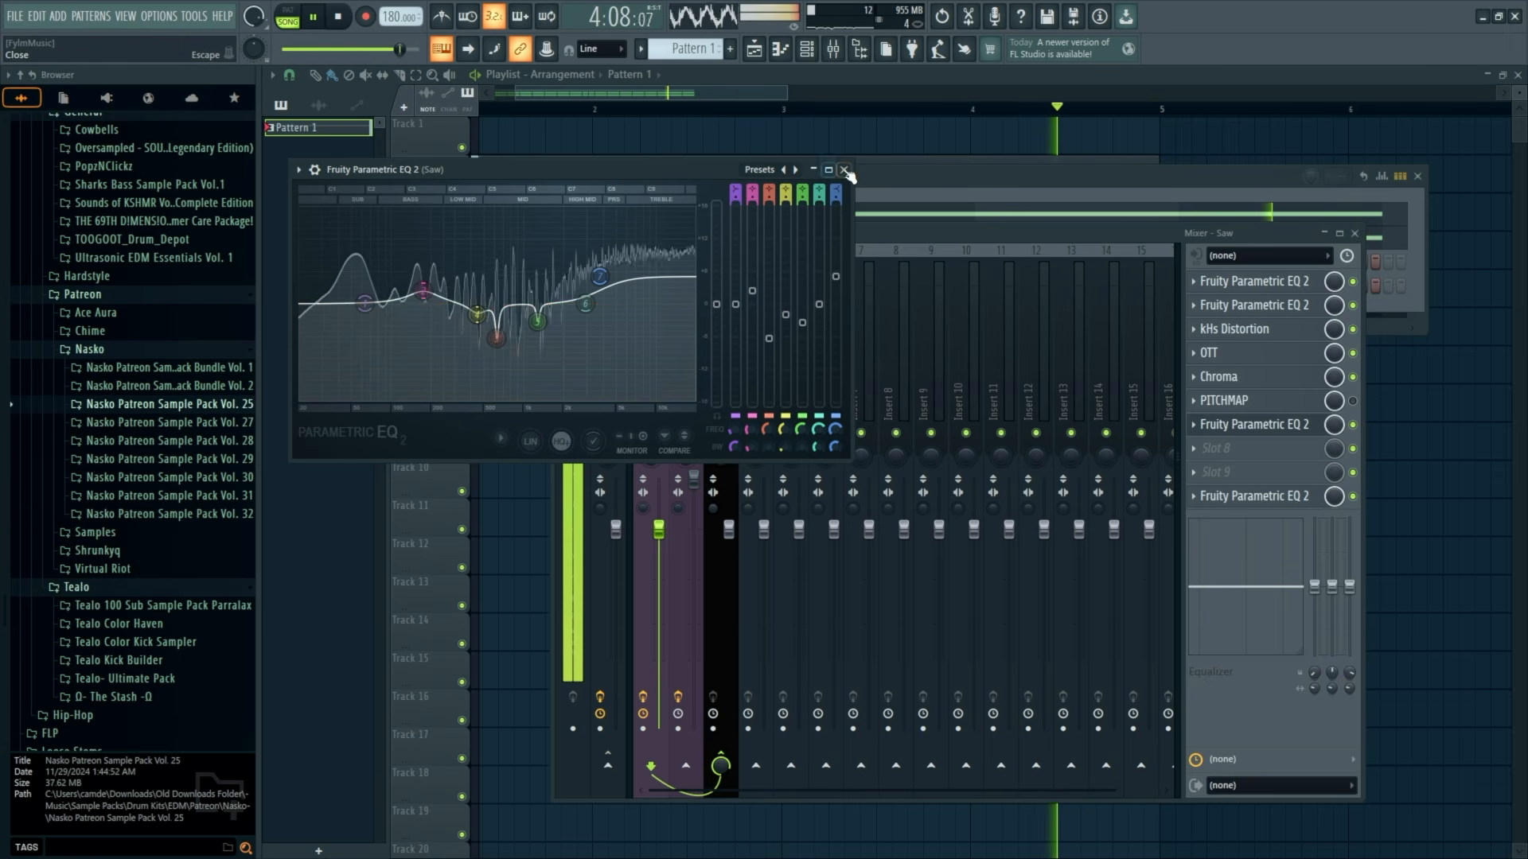
{"action": "left_click", "coordinate": [845, 170]}
{"action": "key", "text": "space"}
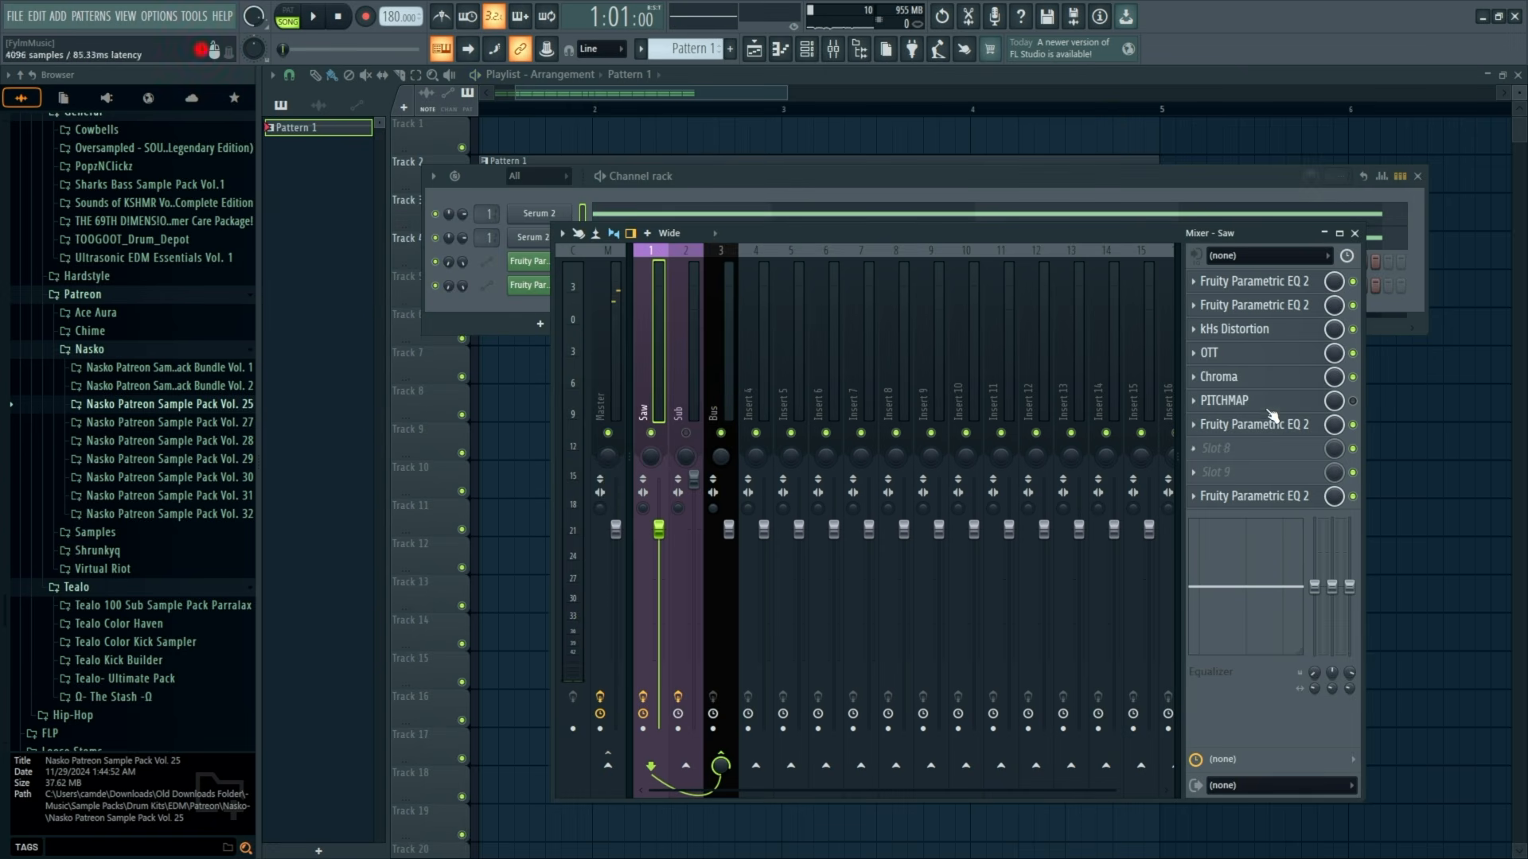
Audition the Saw channel and load a second OTT into its effect slot 8.
{"action": "left_click_drag", "start_coordinate": [1128, 233], "coordinate": [1104, 217]}
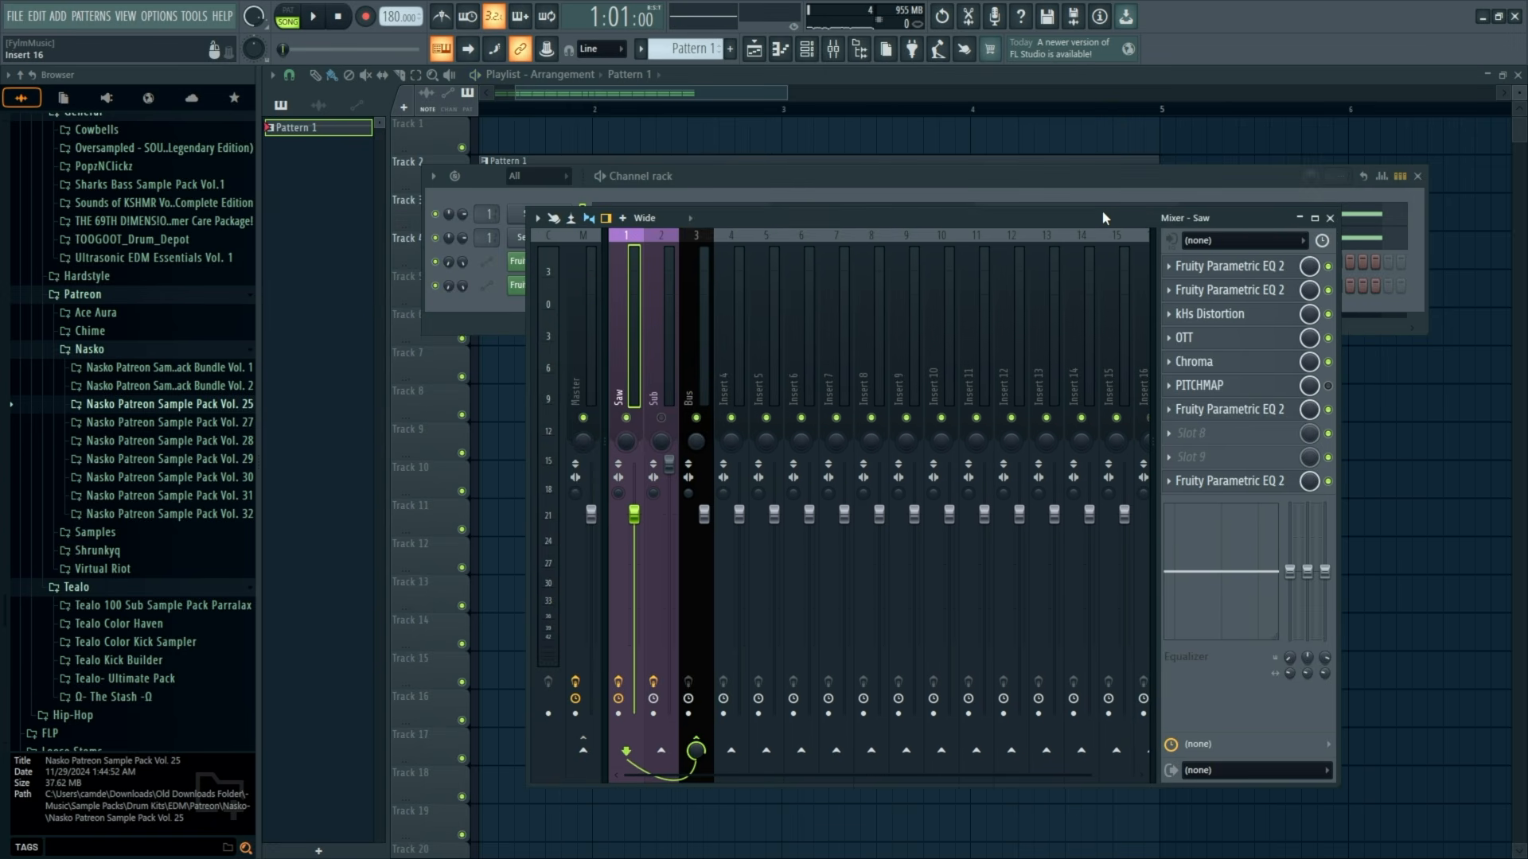
{"action": "key", "text": "space"}
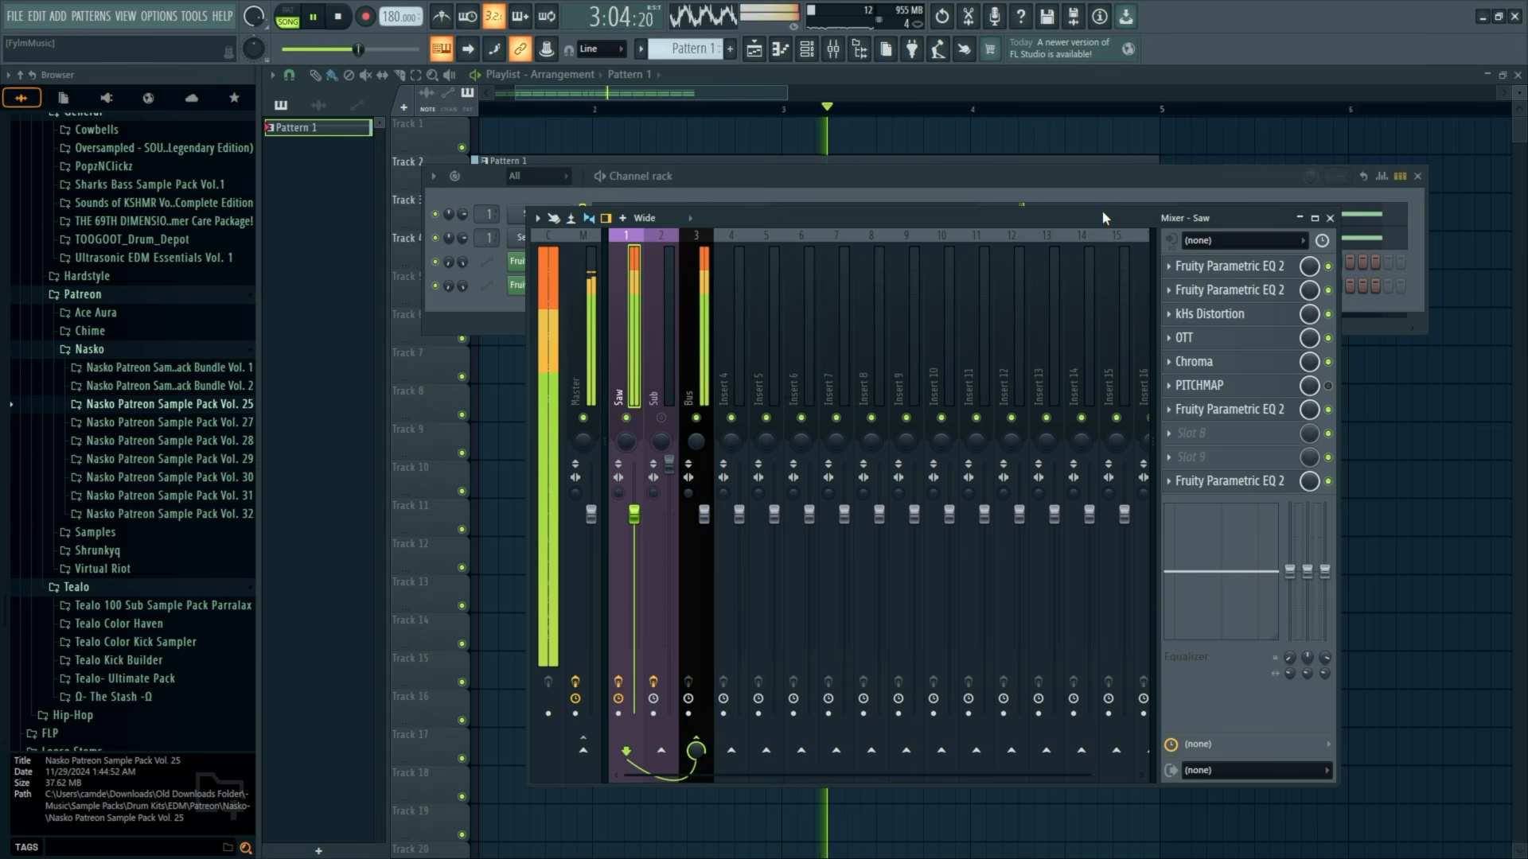
{"action": "key", "text": "space"}
{"action": "left_click", "coordinate": [1245, 433]}
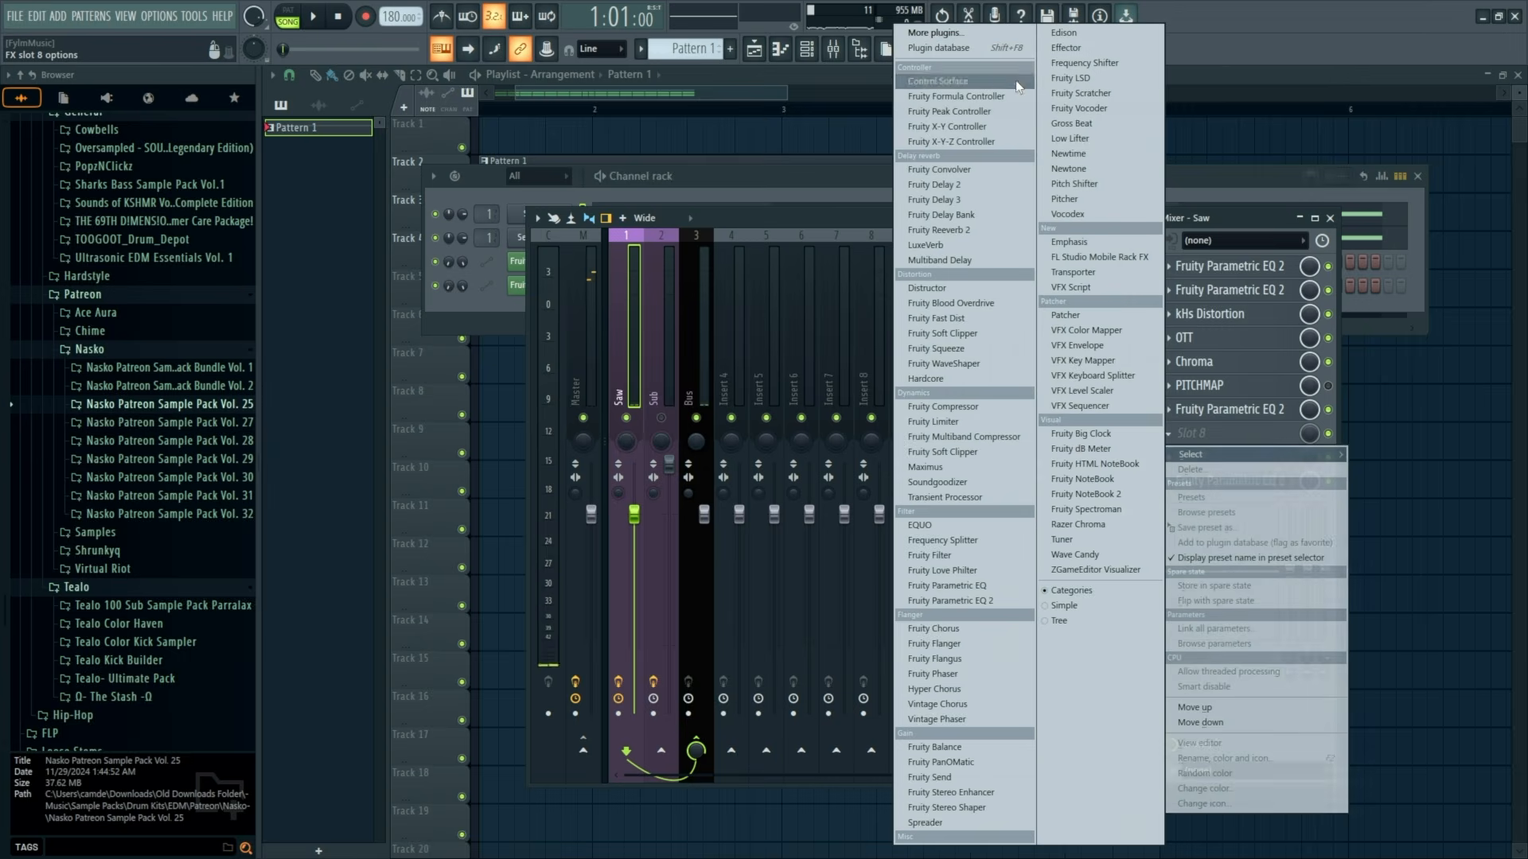
{"action": "left_click", "coordinate": [947, 32]}
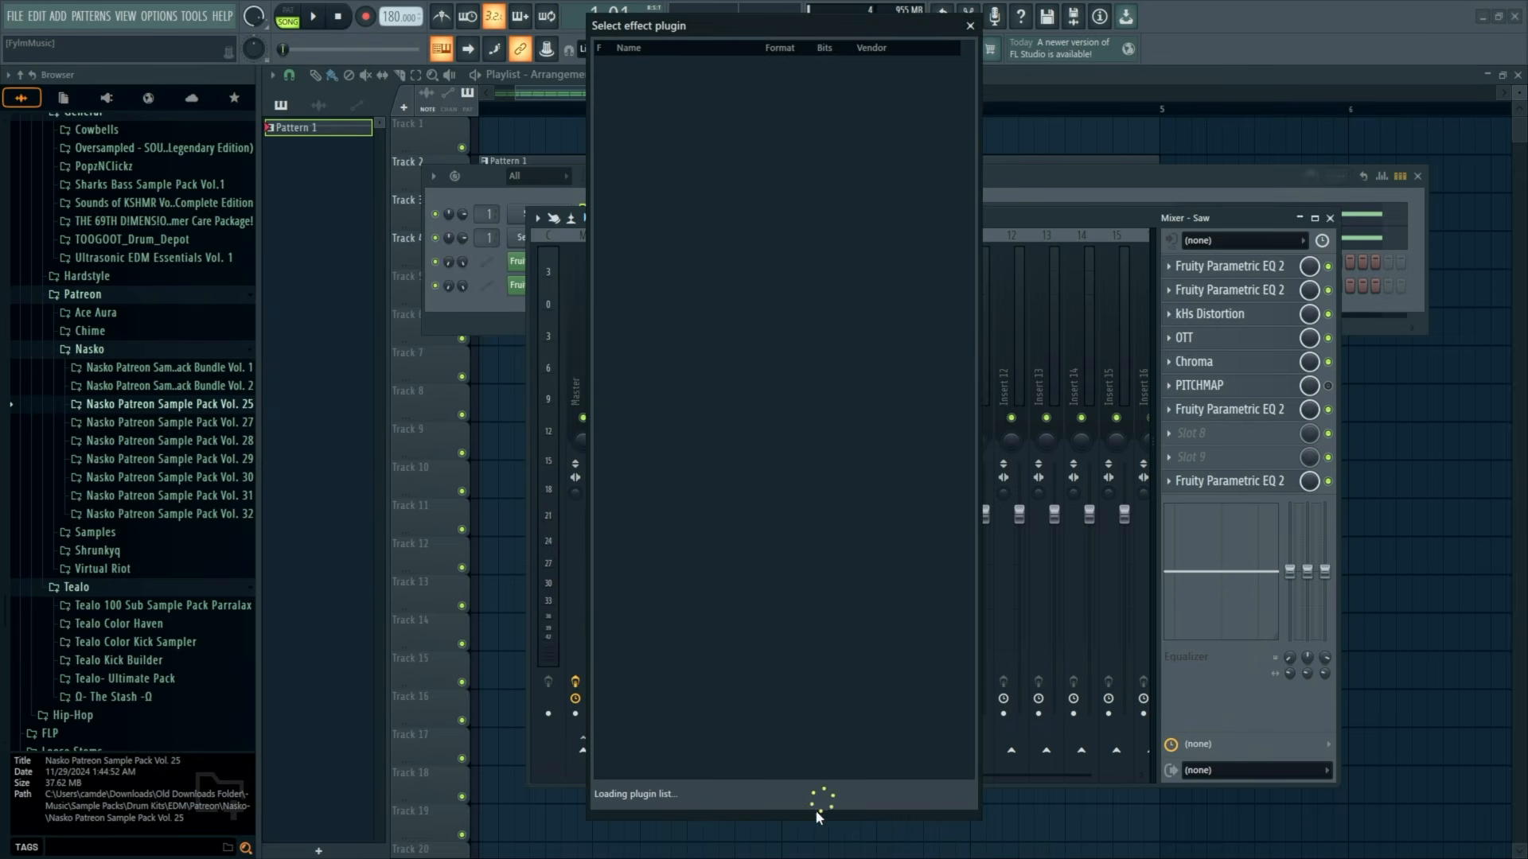
{"action": "type", "text": "ott"}
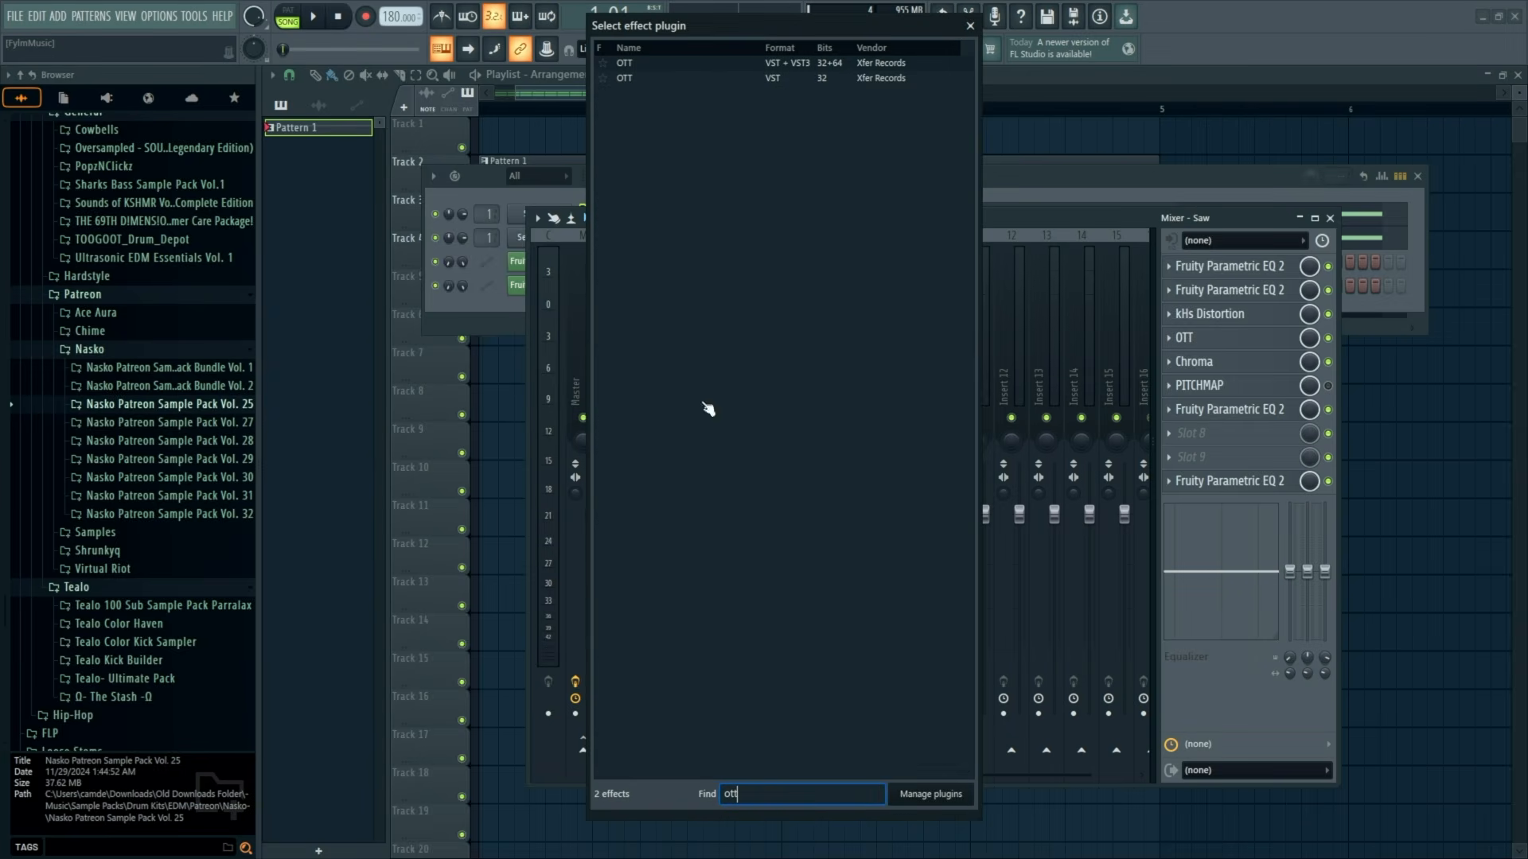
{"action": "double_click", "coordinate": [701, 71]}
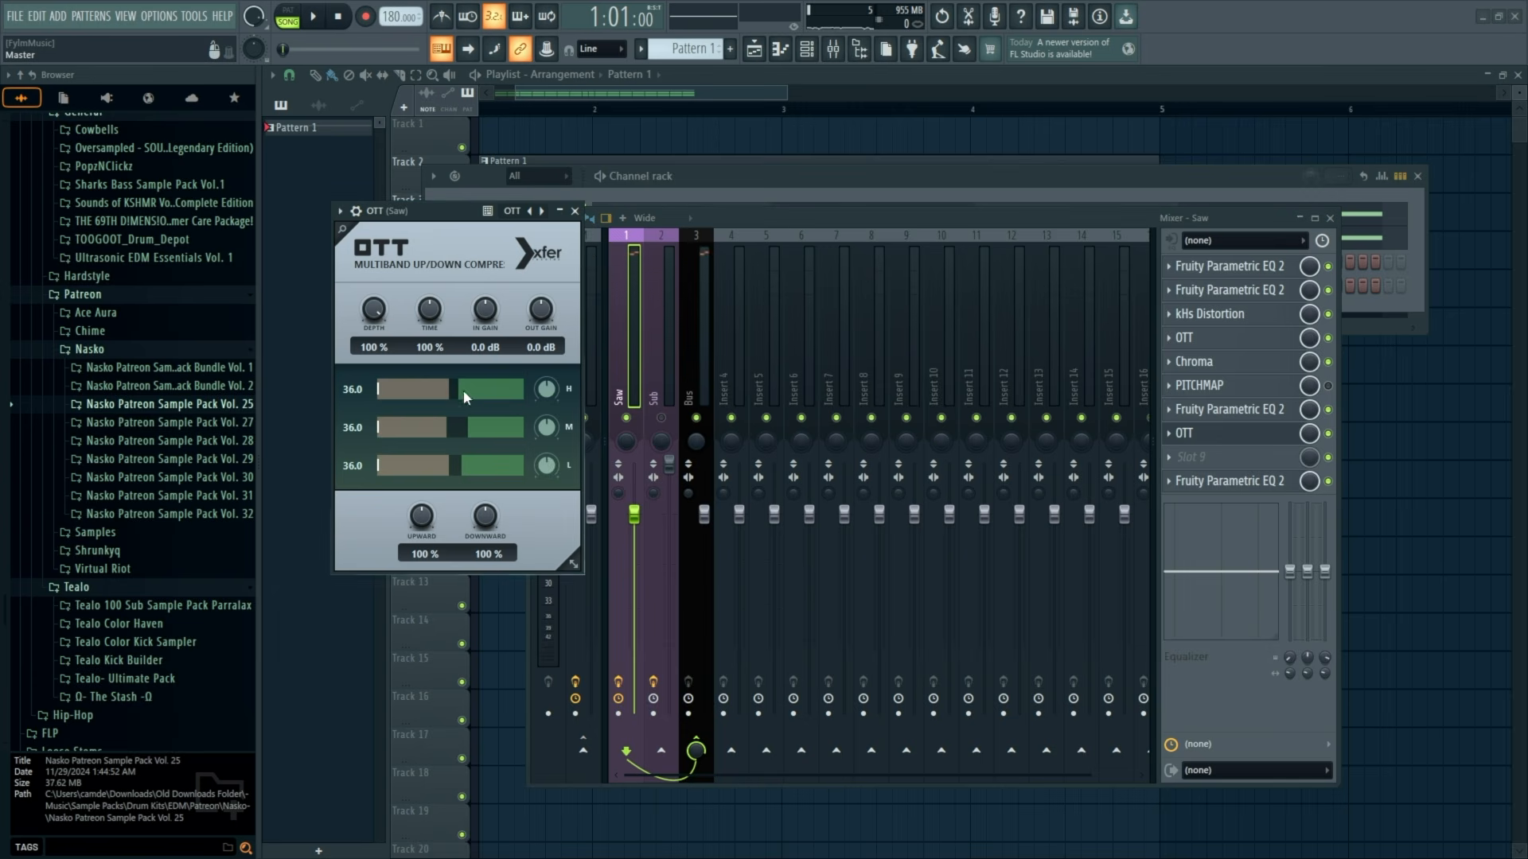
Raise the slot 8 OTT's band thresholds during playback, with high at about 200% and low at about 130%.
{"action": "left_click_drag", "start_coordinate": [441, 202], "coordinate": [447, 181]}
{"action": "key", "text": "space"}
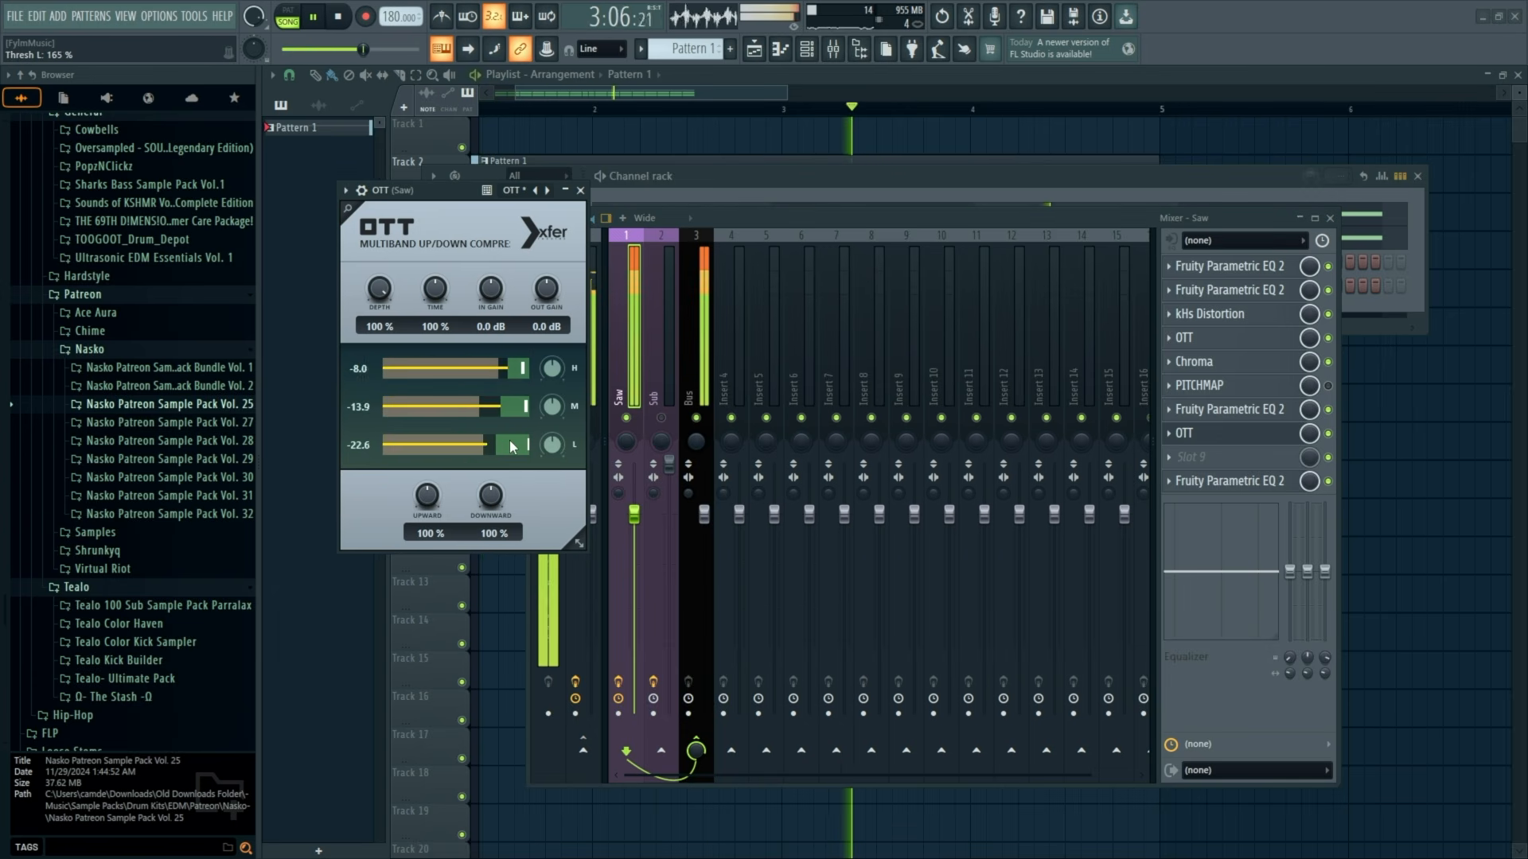
{"action": "left_click_drag", "start_coordinate": [512, 446], "coordinate": [545, 446]}
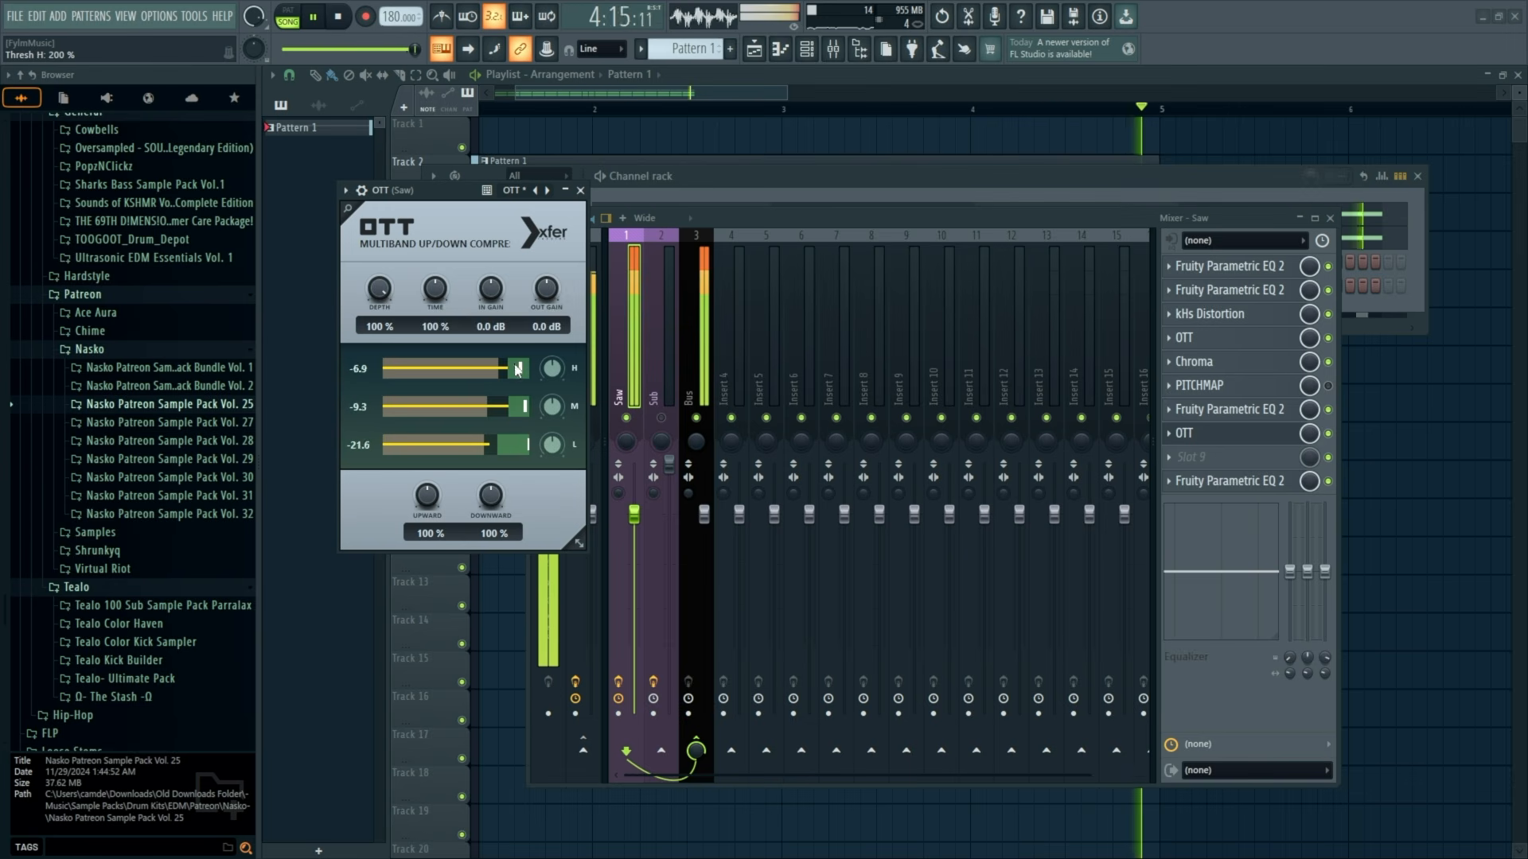
{"action": "left_click_drag", "start_coordinate": [494, 442], "coordinate": [468, 445]}
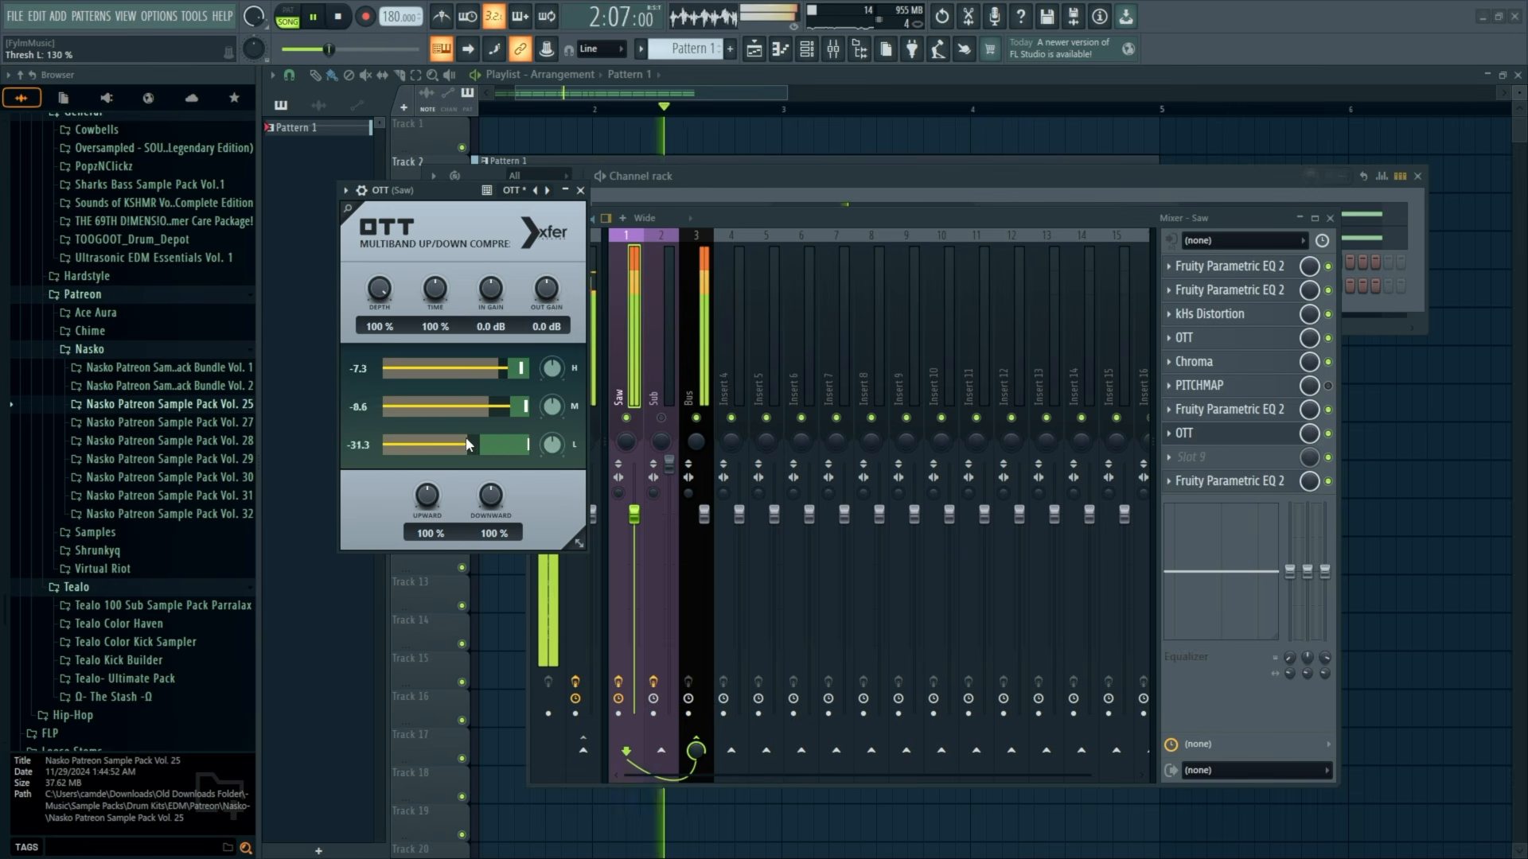
{"action": "left_click", "coordinate": [581, 191]}
{"action": "key", "text": "space"}
In the Saw's slot 10 EQ, lower band 2, raise band 1's low cut above band 2's frequency, and adjust the cut's bandwidth.
{"action": "left_click", "coordinate": [1223, 478]}
{"action": "left_click_drag", "start_coordinate": [406, 315], "coordinate": [404, 445]}
{"action": "left_click_drag", "start_coordinate": [271, 456], "coordinate": [475, 457]}
{"action": "key", "text": "space"}
{"action": "key", "text": "space"}
{"action": "key", "text": "space"}
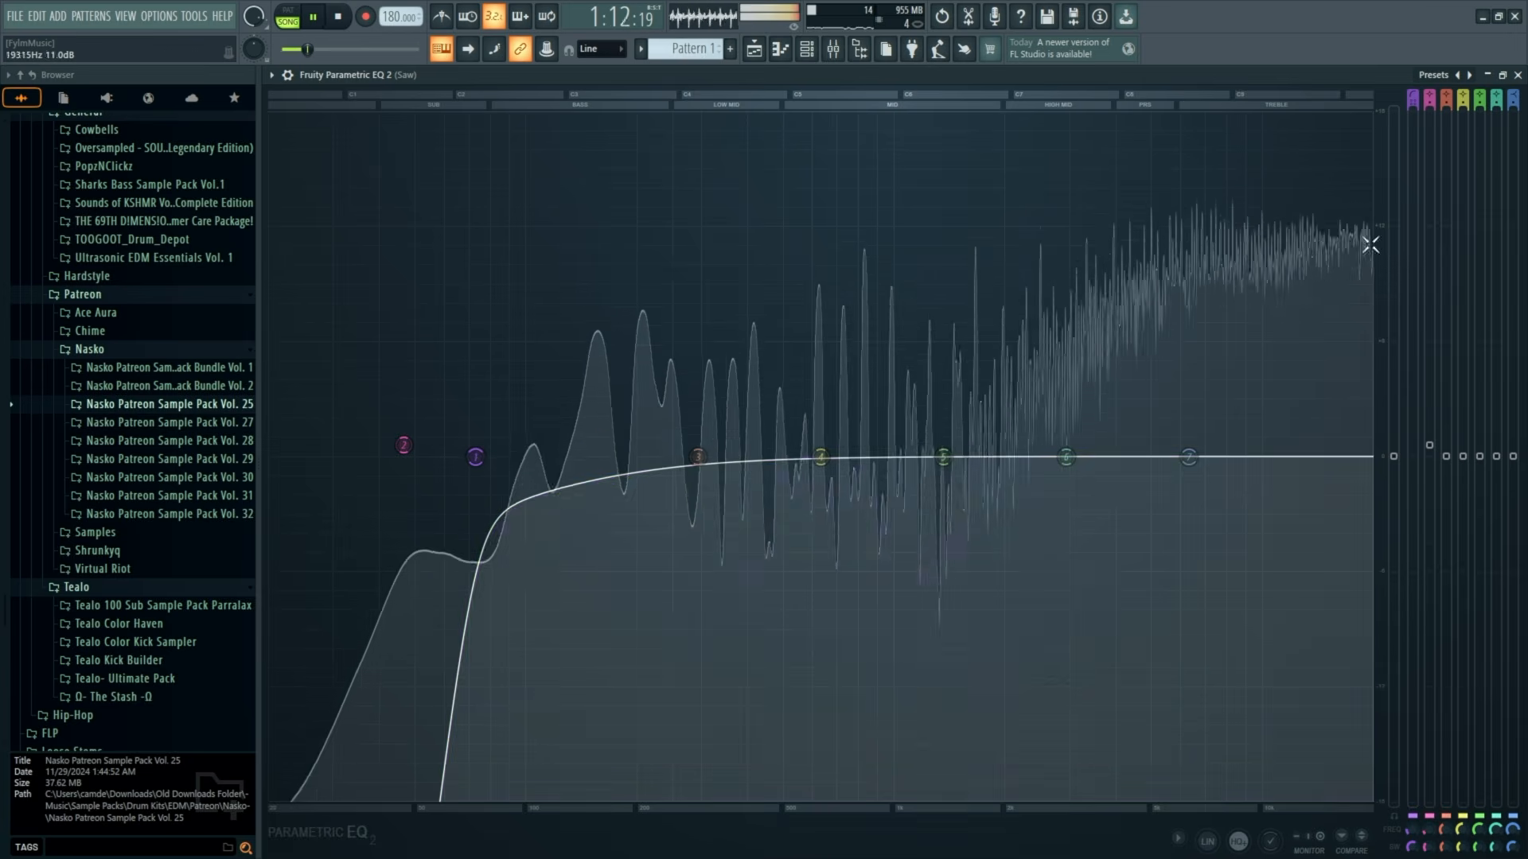
{"action": "scroll", "coordinate": [497, 452], "scroll_direction": "down", "scroll_amount": 3}
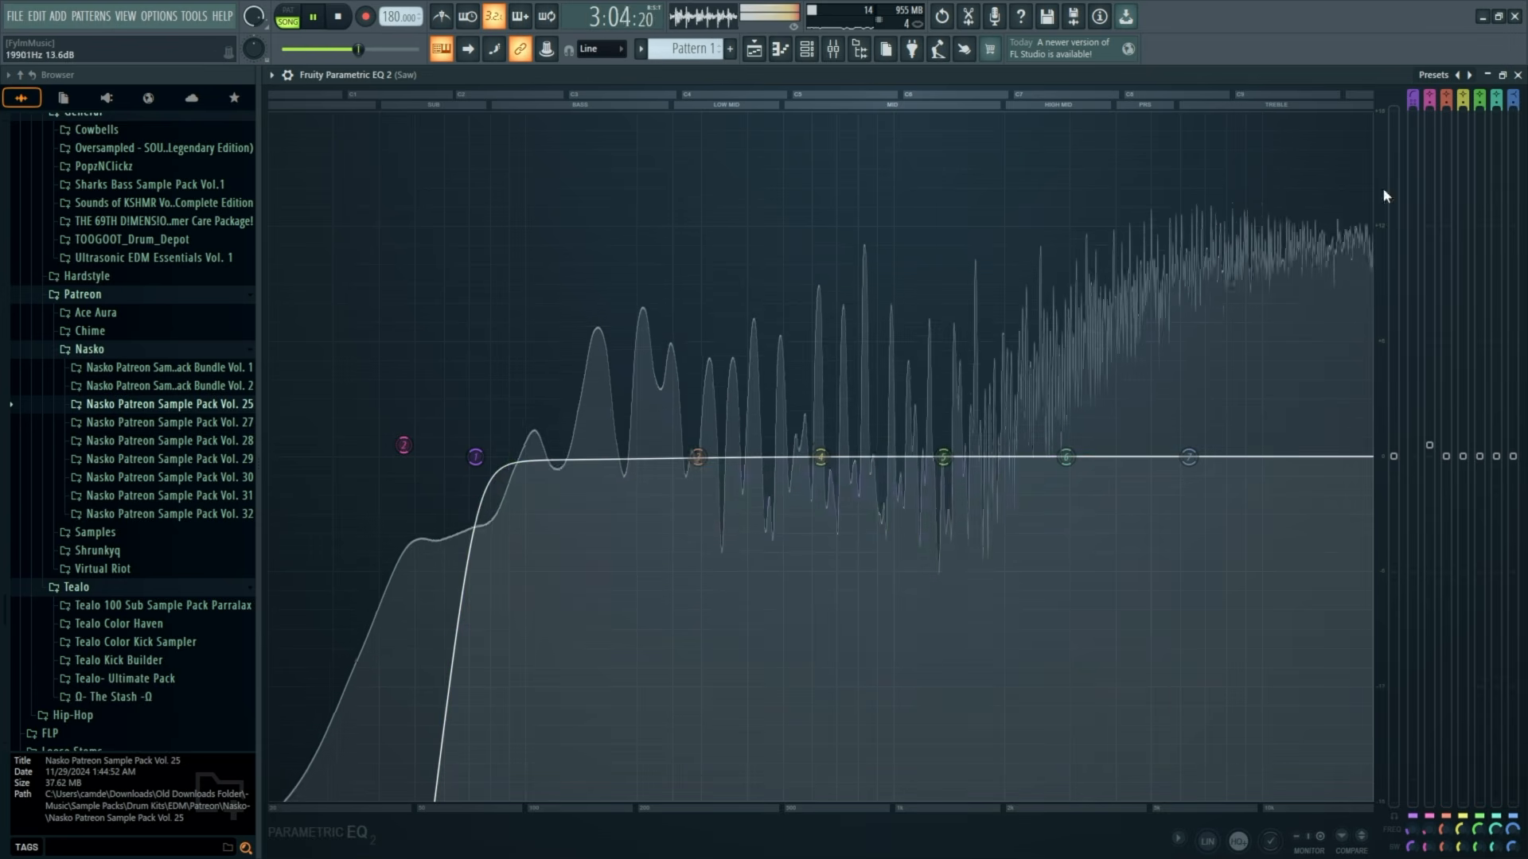
{"action": "left_click", "coordinate": [1518, 75]}
{"action": "key", "text": "space"}
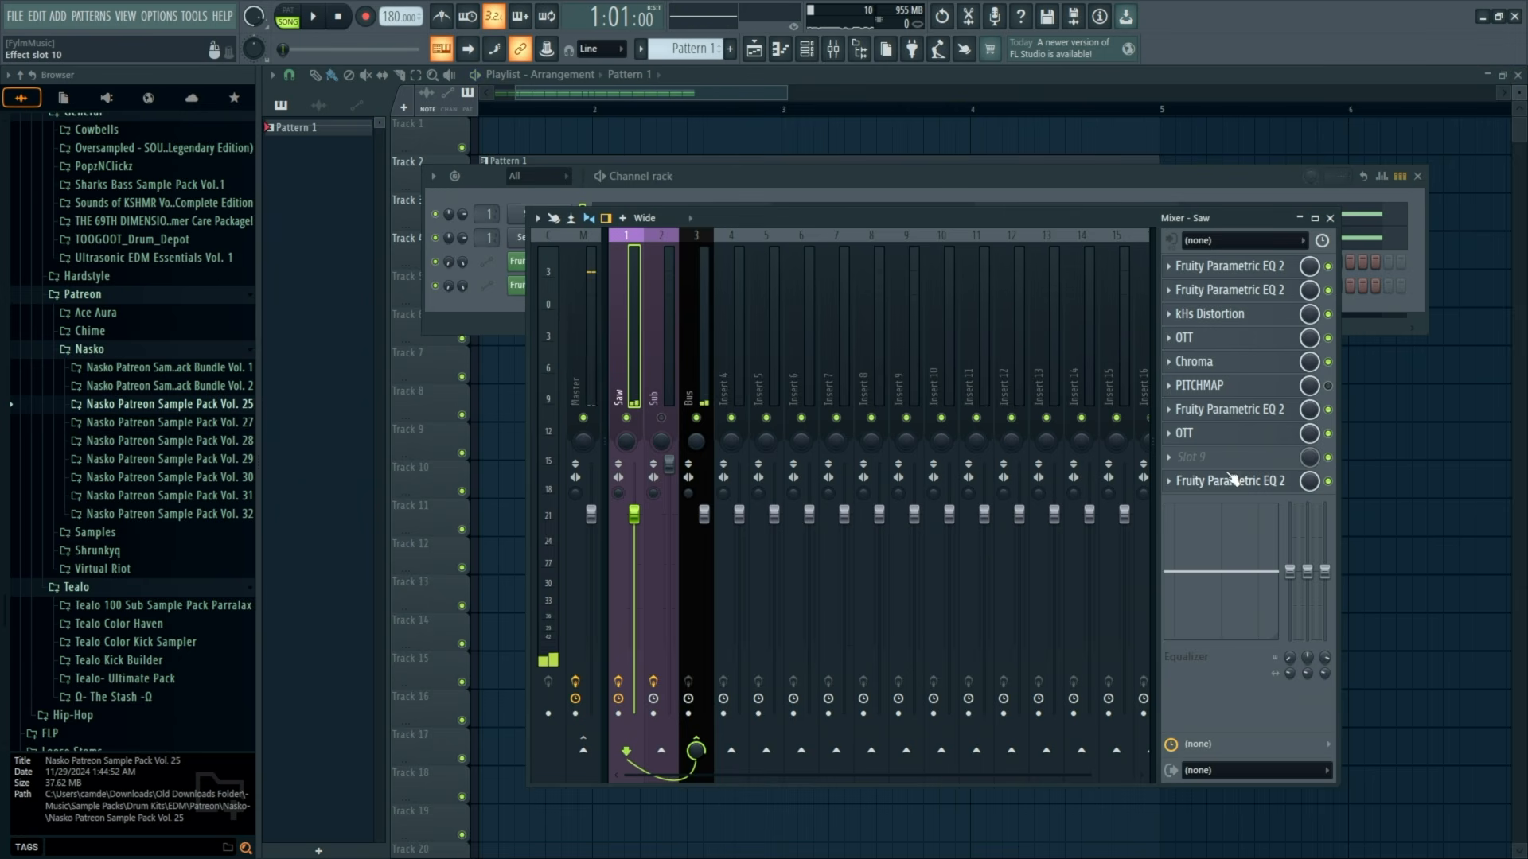
Review the effects and oscillator settings of the Serum 2 synth and the sub oscillator settings of Serum 2 #2.
{"action": "left_click_drag", "start_coordinate": [705, 217], "coordinate": [677, 293]}
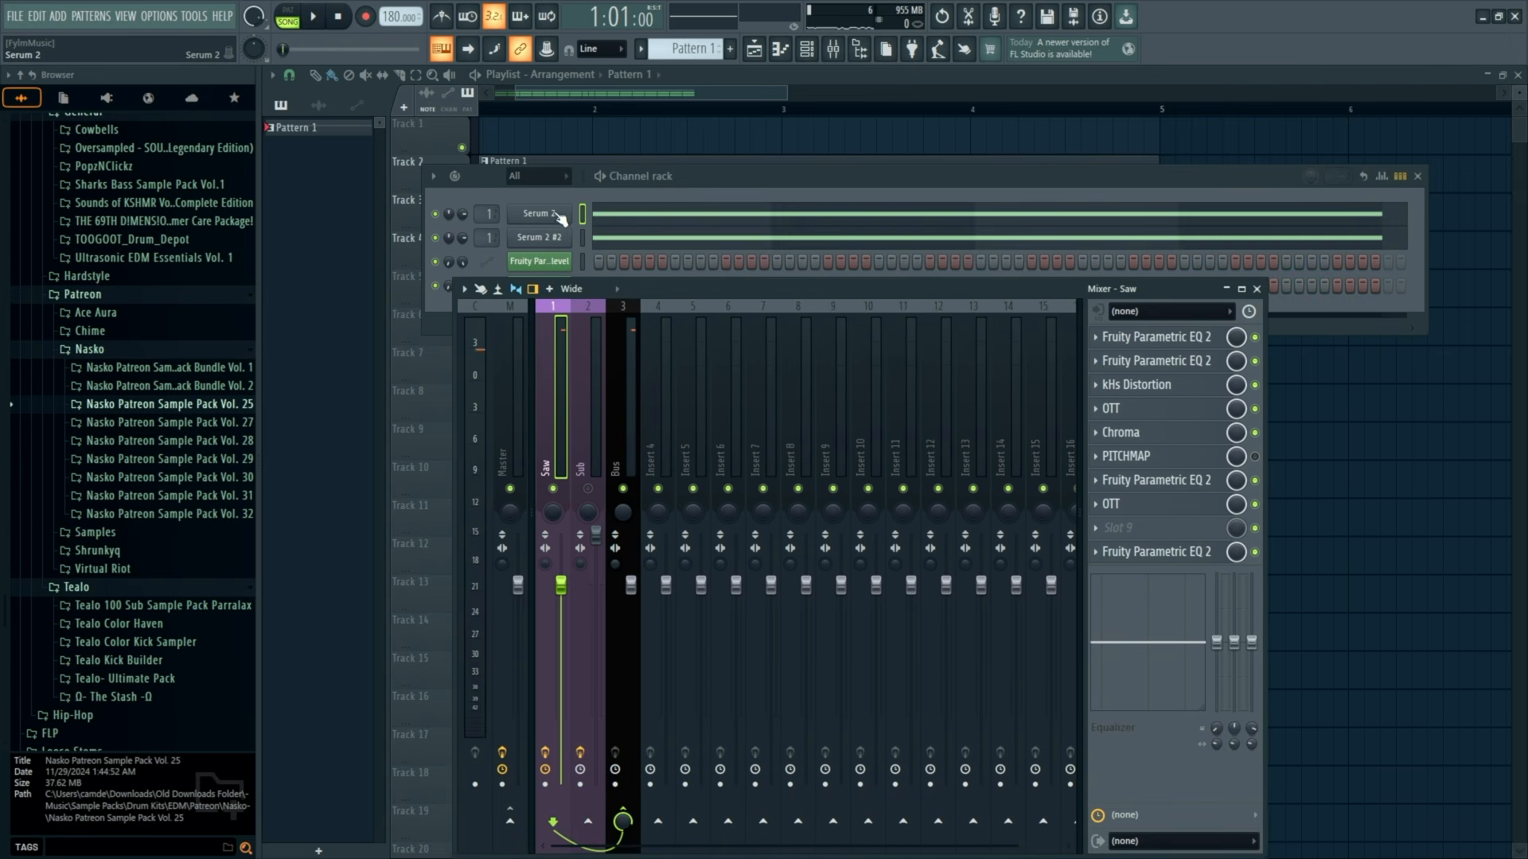
{"action": "left_click", "coordinate": [541, 230]}
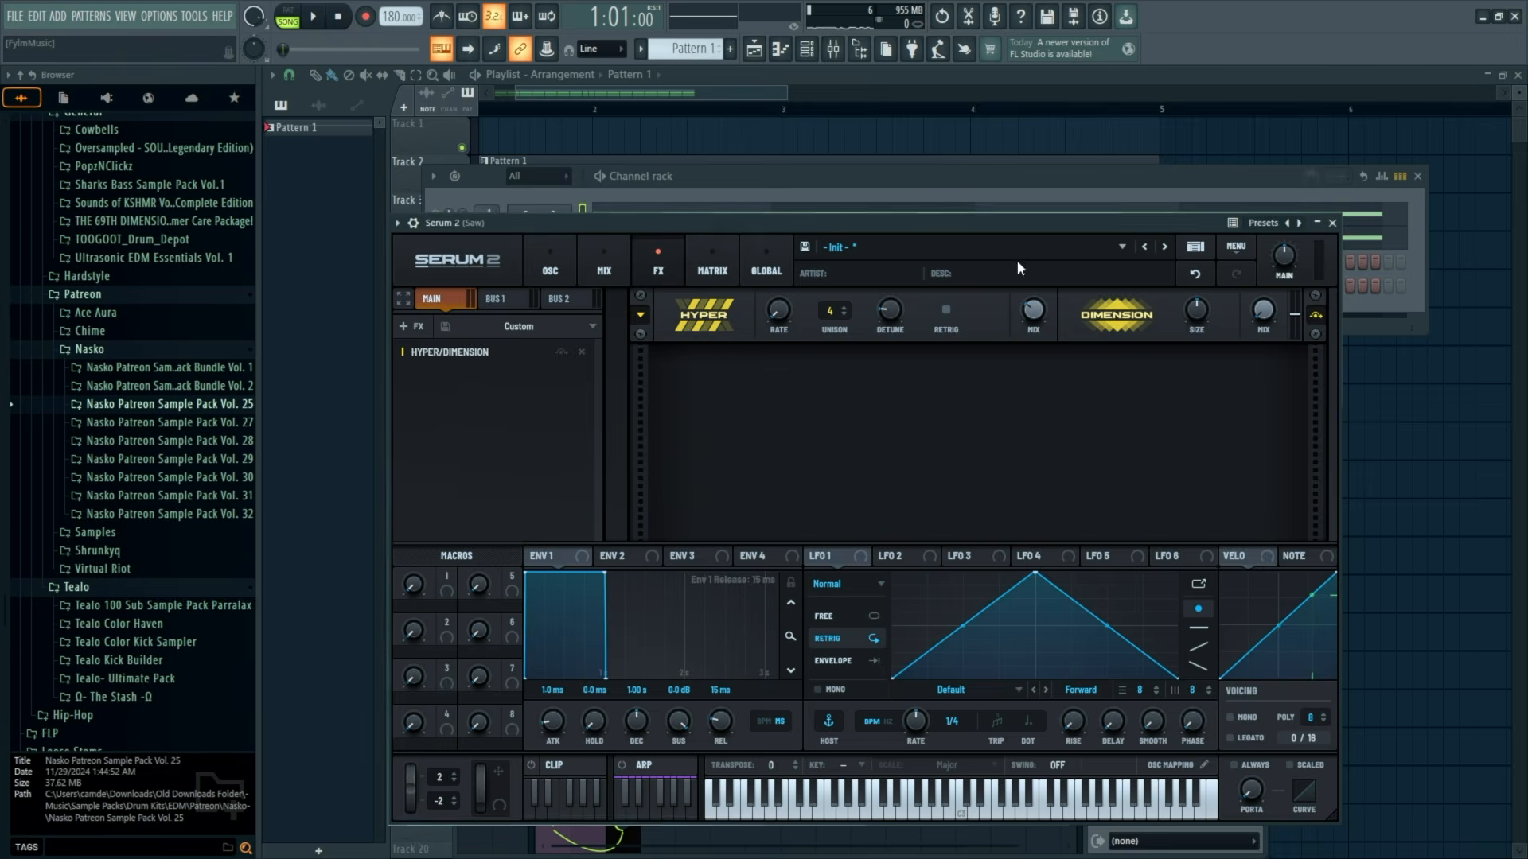
{"action": "left_click", "coordinate": [1336, 222]}
{"action": "left_click", "coordinate": [547, 216]}
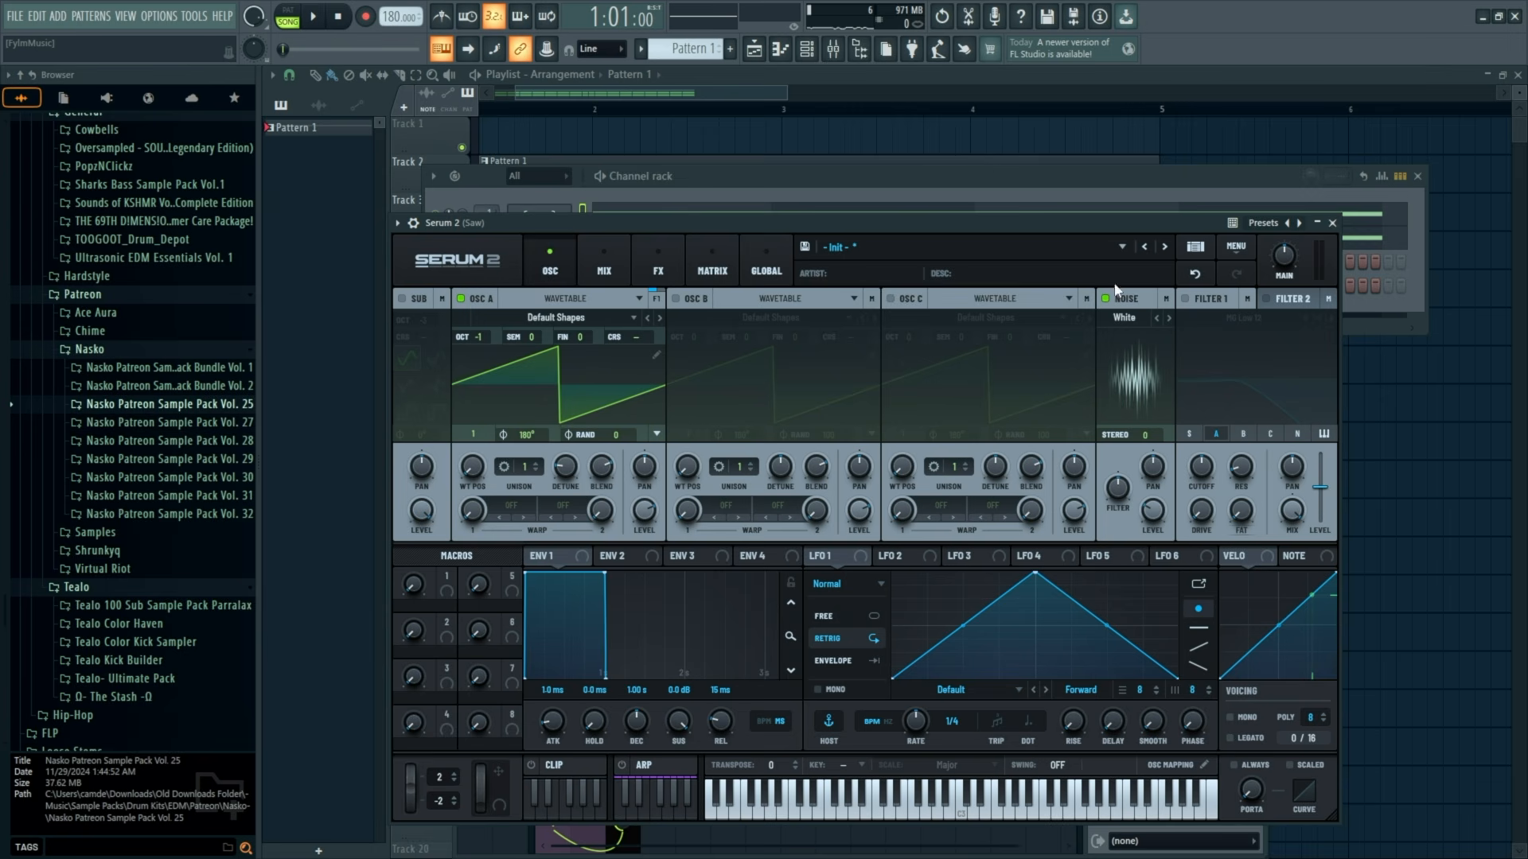
{"action": "left_click", "coordinate": [1332, 223]}
{"action": "left_click", "coordinate": [539, 237]}
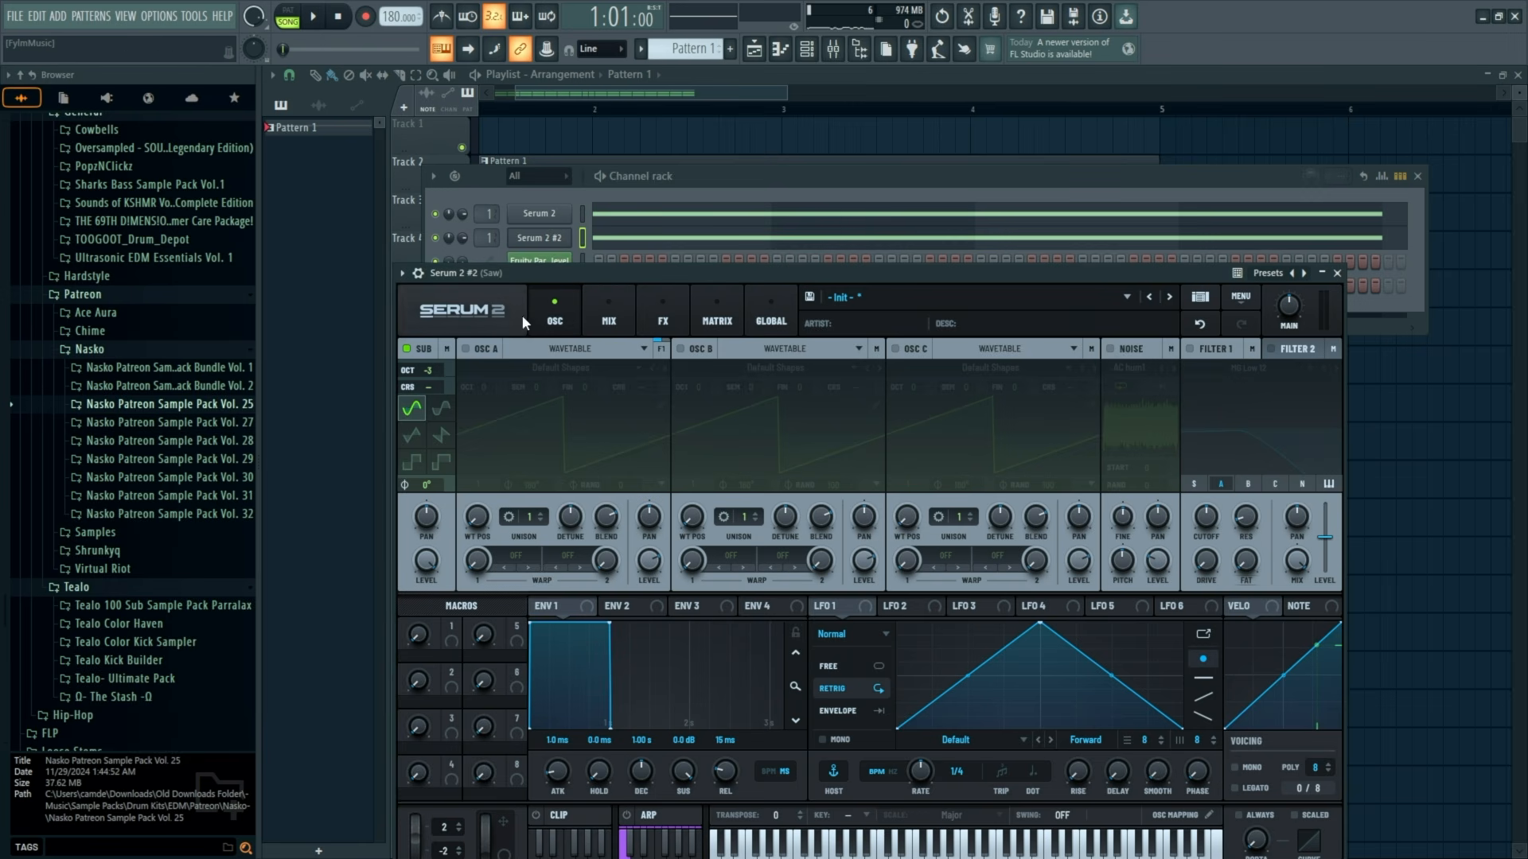
{"action": "left_click", "coordinate": [1337, 273]}
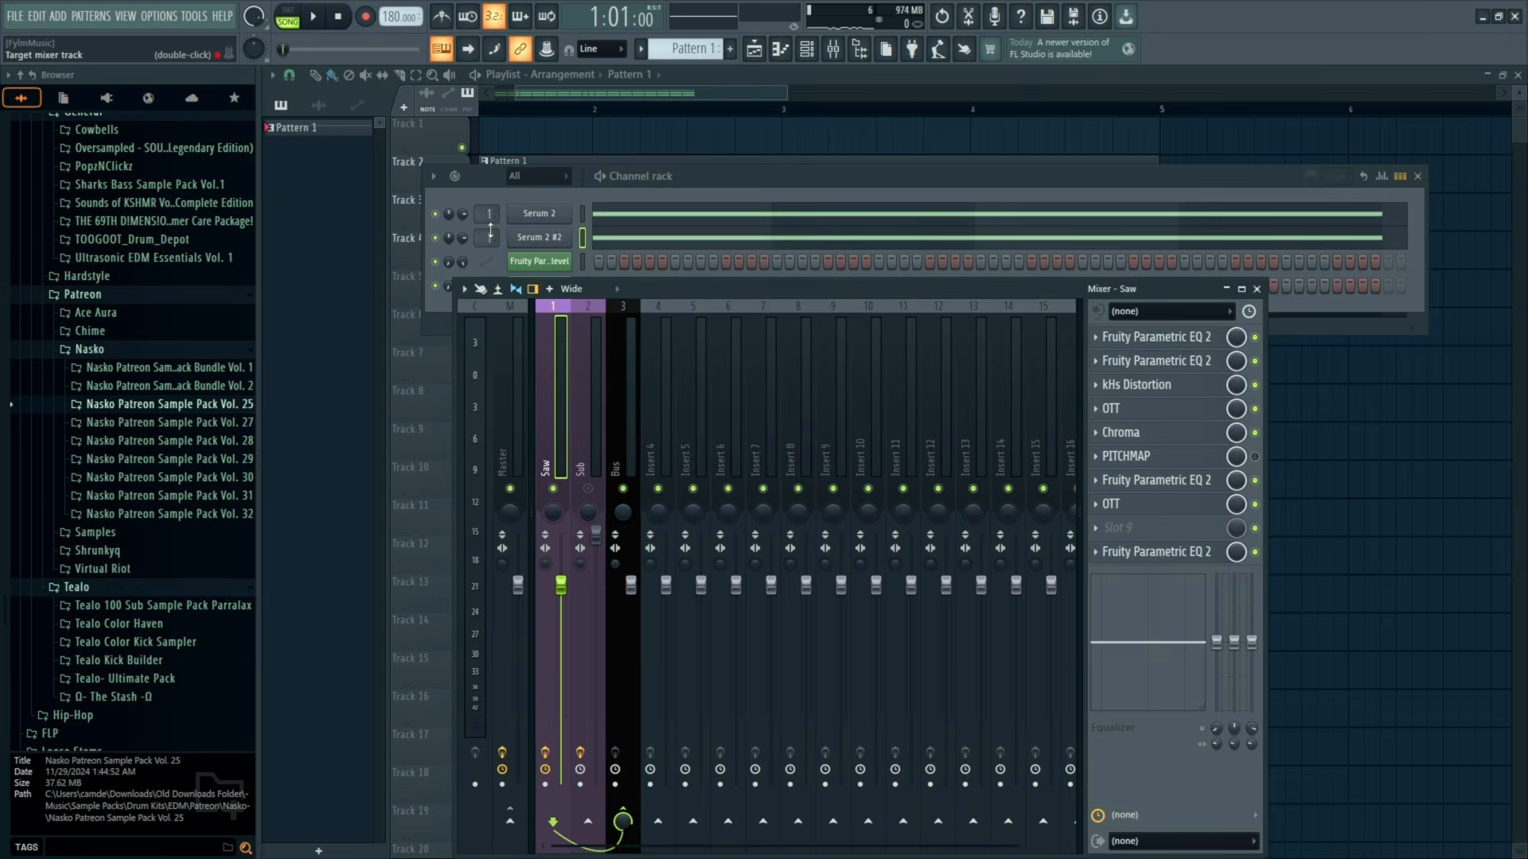
Clone the Serum 2 #2 sub channel and close the clone's synth window.
{"action": "left_click", "coordinate": [597, 329]}
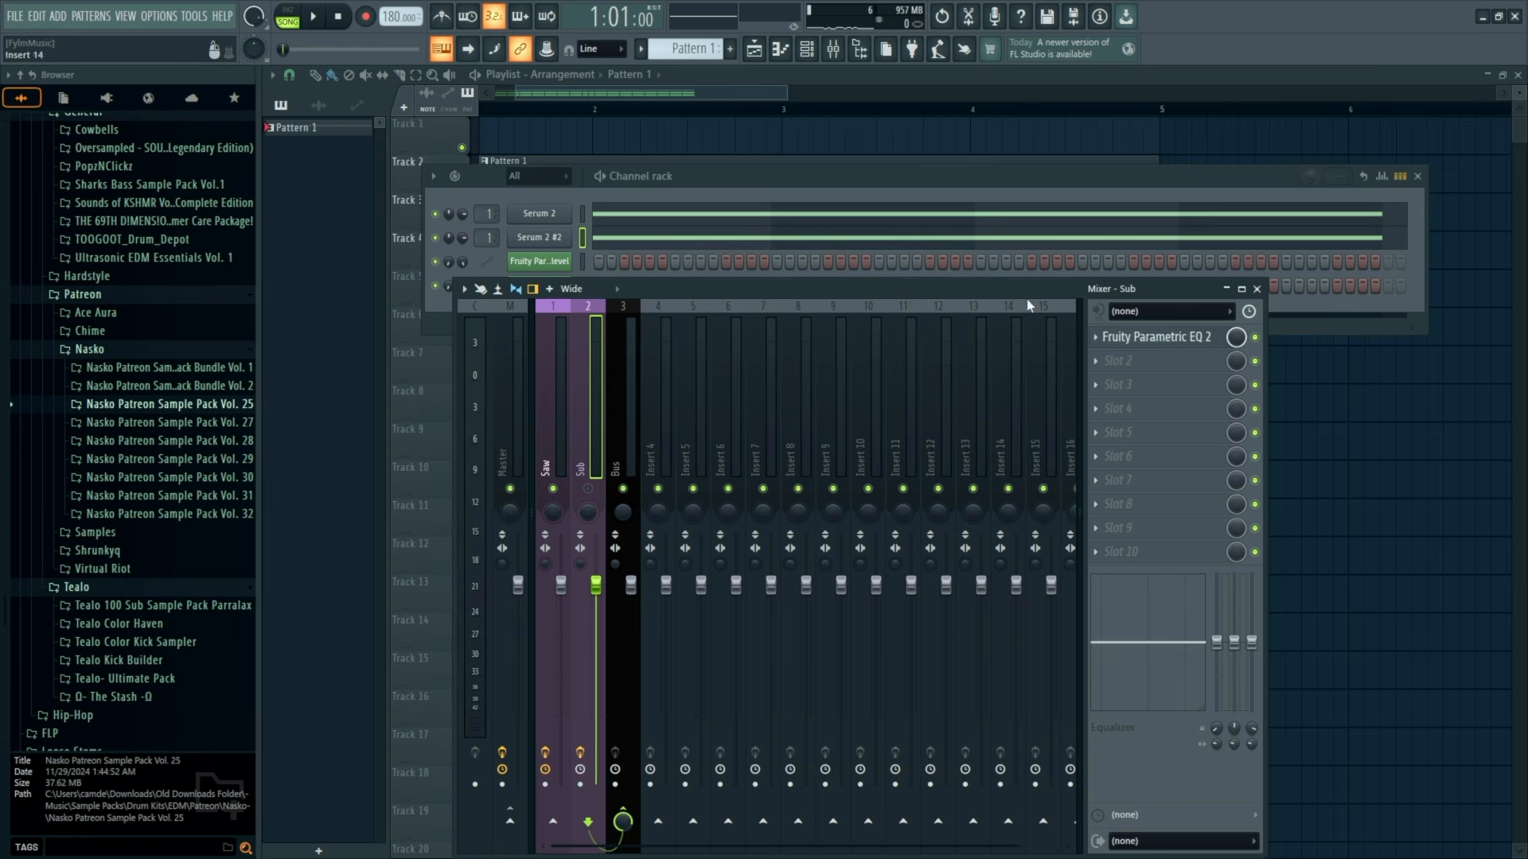
{"action": "left_click", "coordinate": [1256, 289]}
{"action": "right_click", "coordinate": [532, 237]}
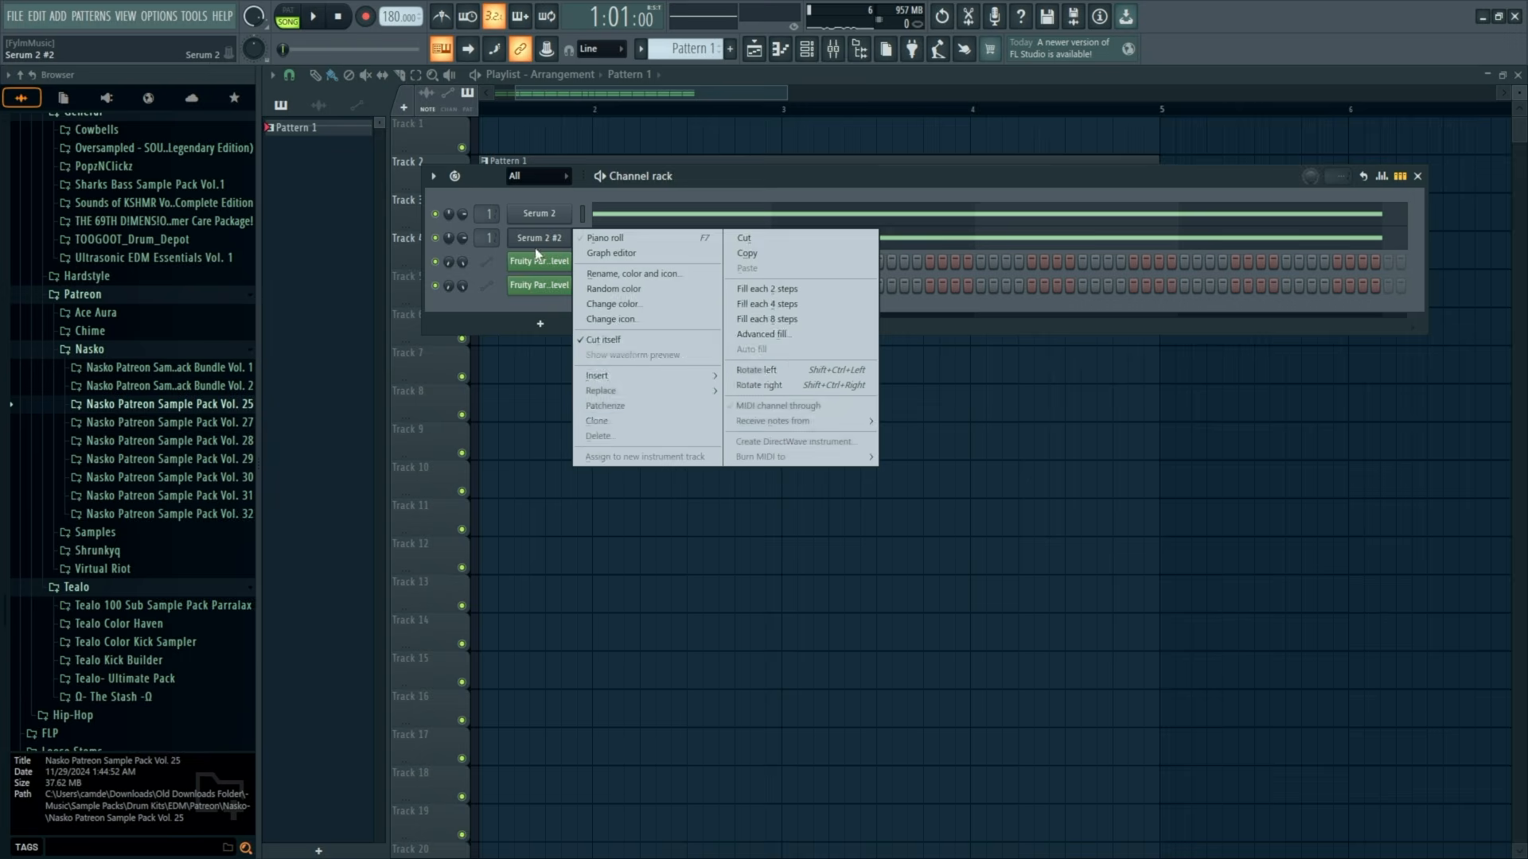
{"action": "left_click", "coordinate": [621, 422]}
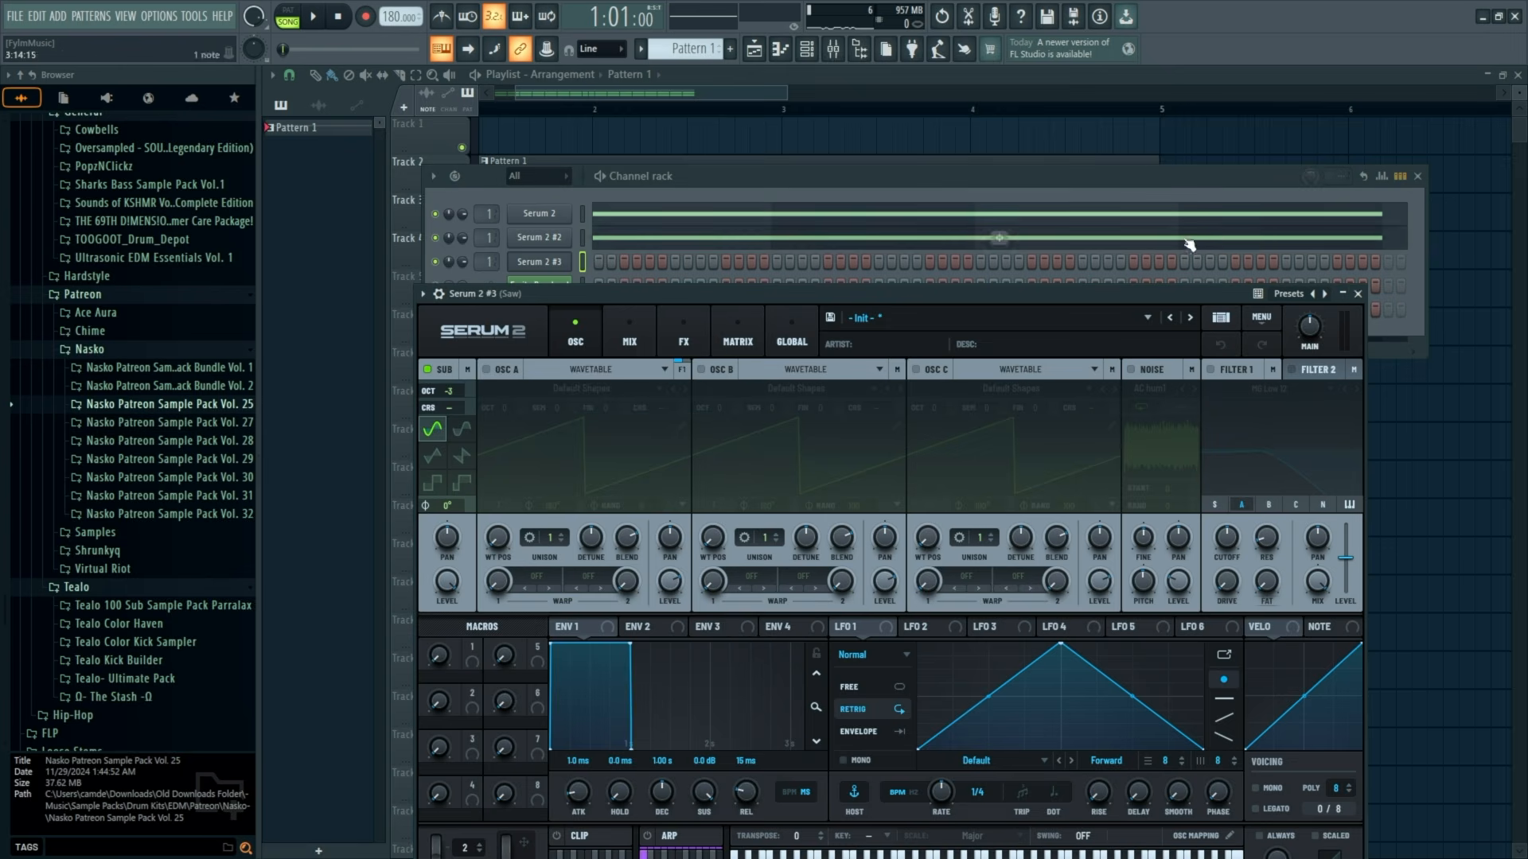
{"action": "left_click", "coordinate": [1357, 294]}
Copy the notes from Serum 2 #2 into Serum 2 #3 and route the clone to mixer track 2.
{"action": "right_click", "coordinate": [549, 241]}
{"action": "left_click", "coordinate": [743, 251]}
{"action": "right_click", "coordinate": [553, 263]}
{"action": "left_click", "coordinate": [741, 292]}
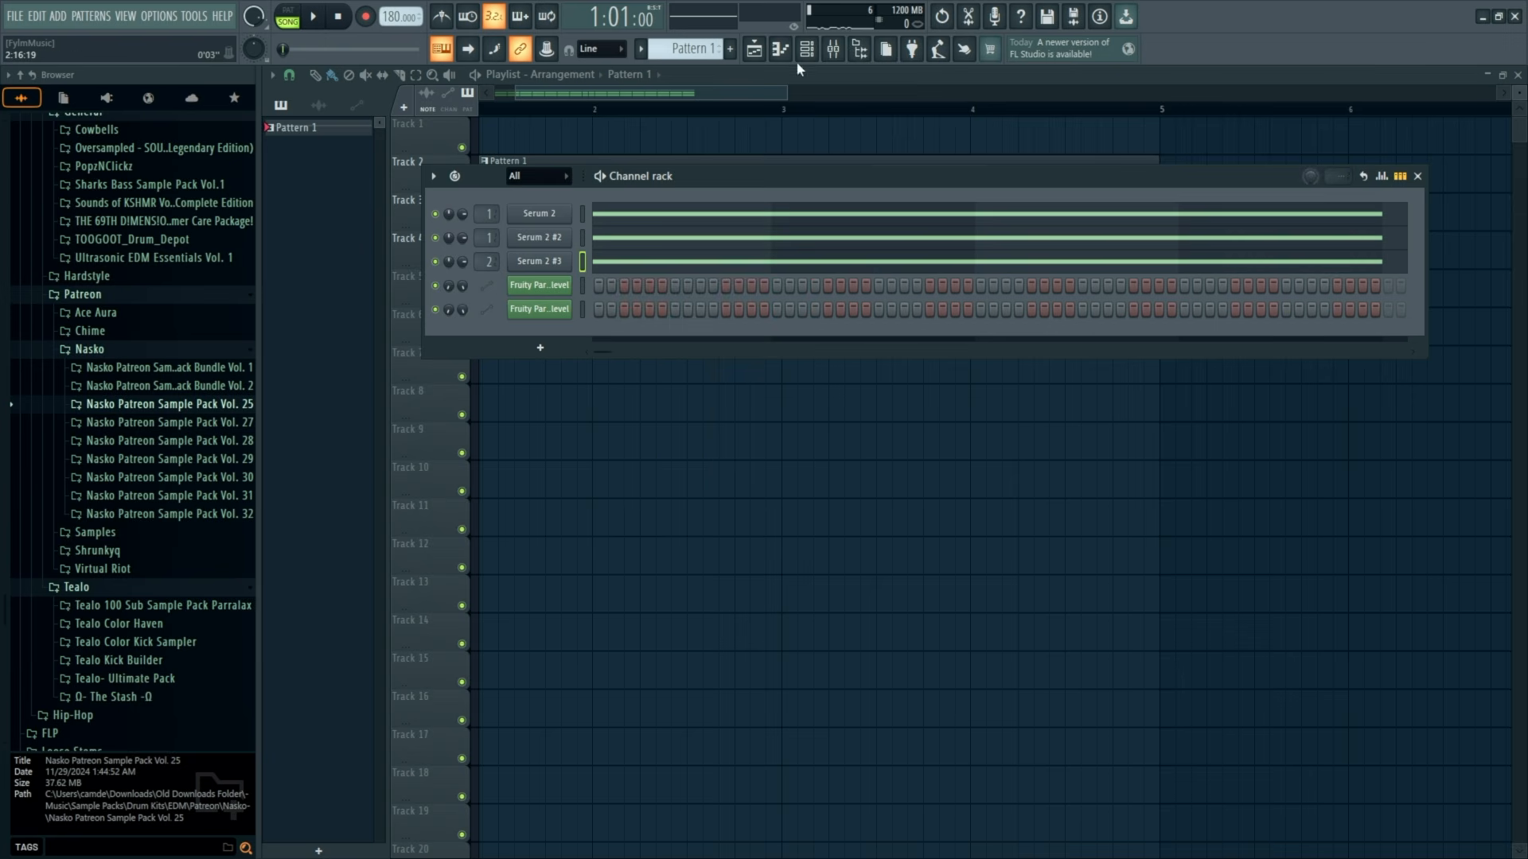
In the Sub's slot 1 EQ, change band 1 from a low cut to a low-shelf boost and raise the overall level.
{"action": "left_click", "coordinate": [834, 48]}
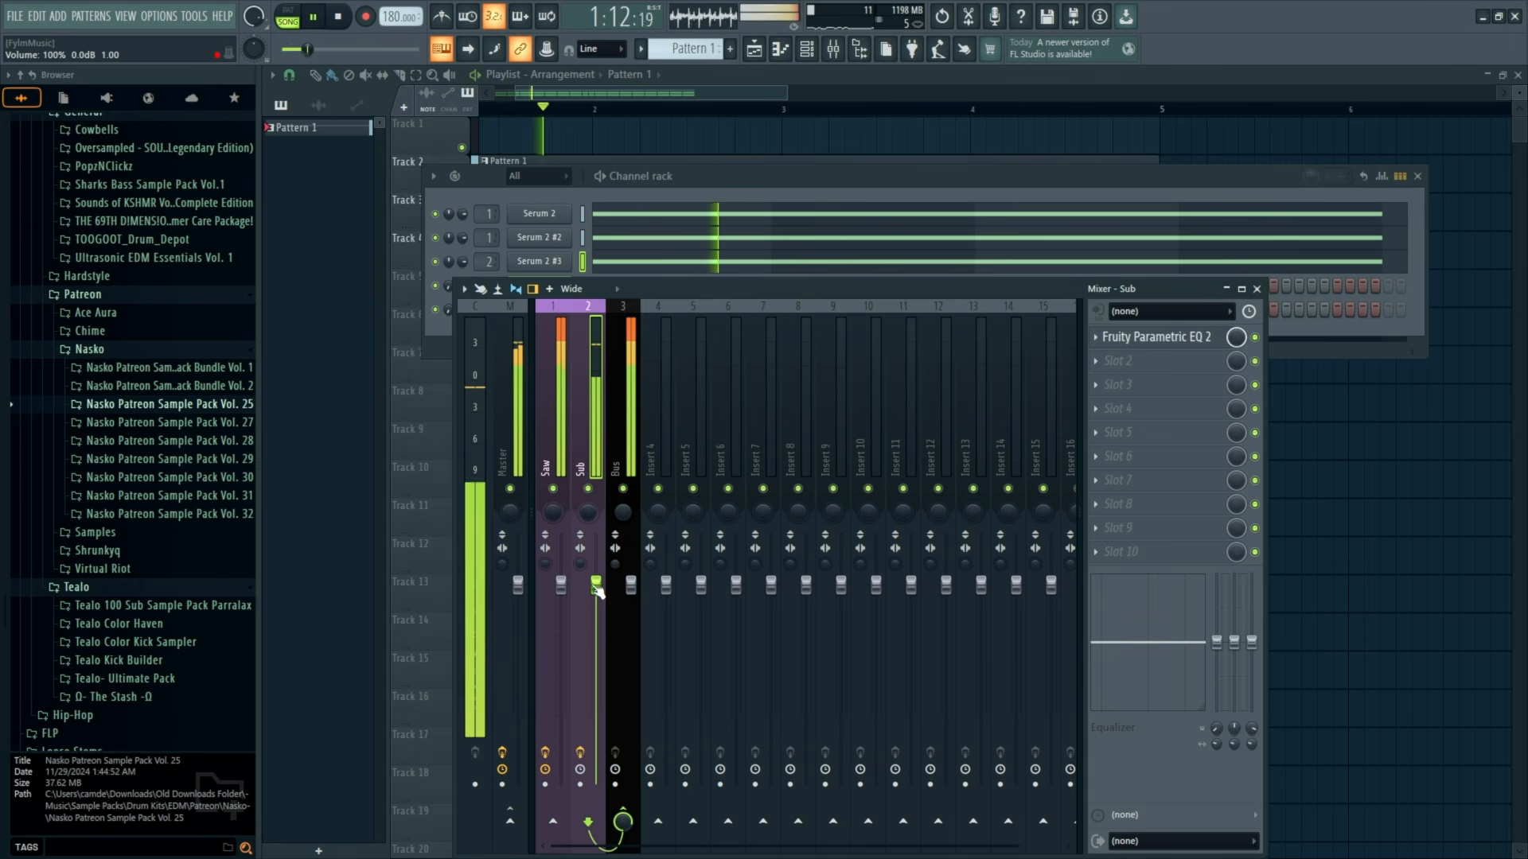
{"action": "key", "text": "space"}
{"action": "left_click", "coordinate": [1150, 338]}
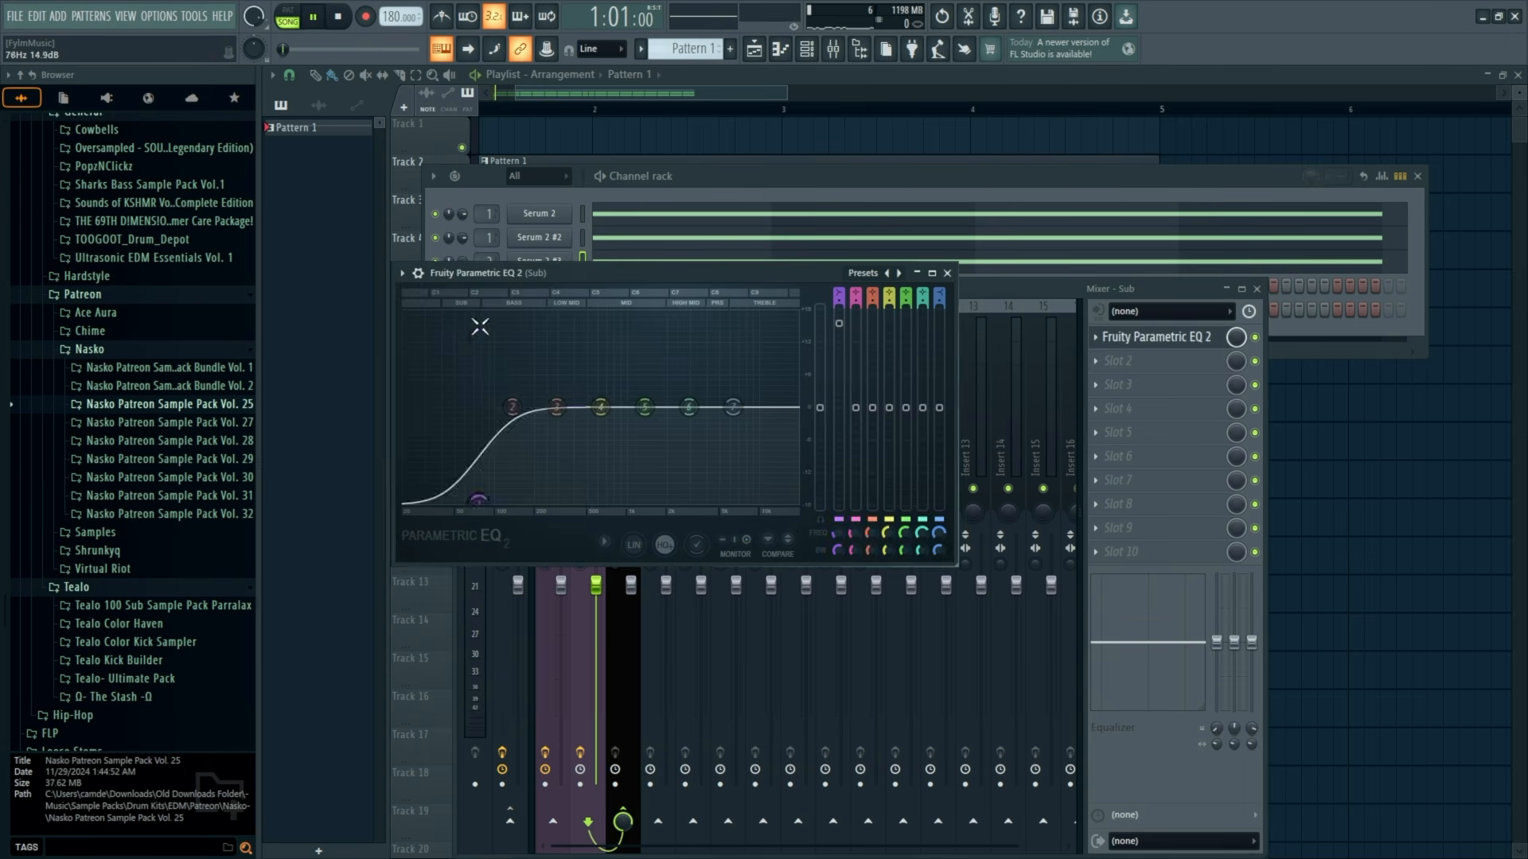
{"action": "key", "text": "space"}
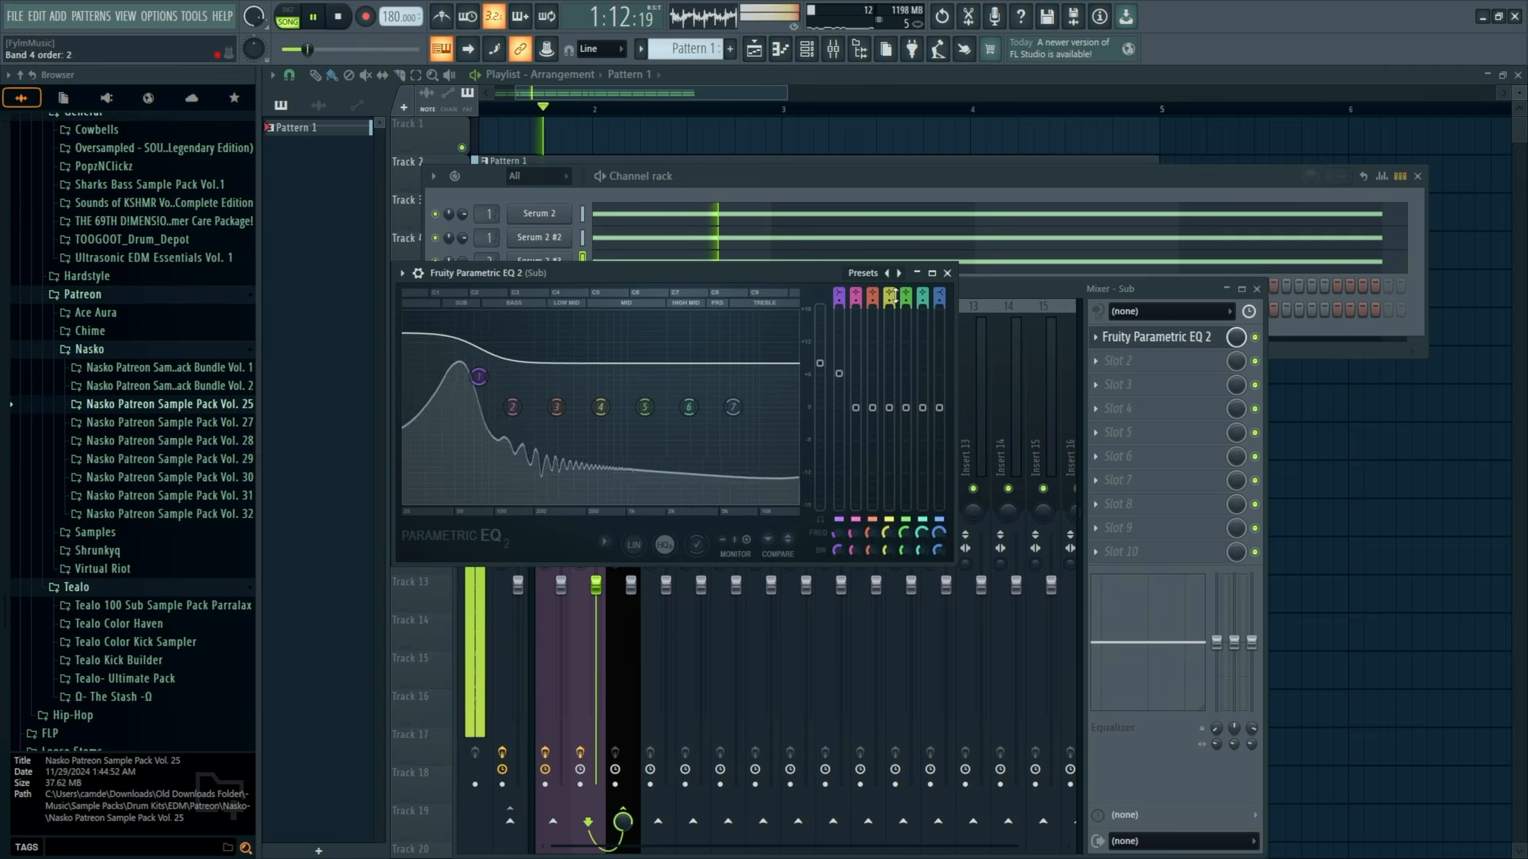
{"action": "left_click", "coordinate": [947, 273]}
Raise the Sub track's mixer fader above 100% while playing the pattern.
{"action": "key", "text": "space"}
{"action": "key", "text": "space"}
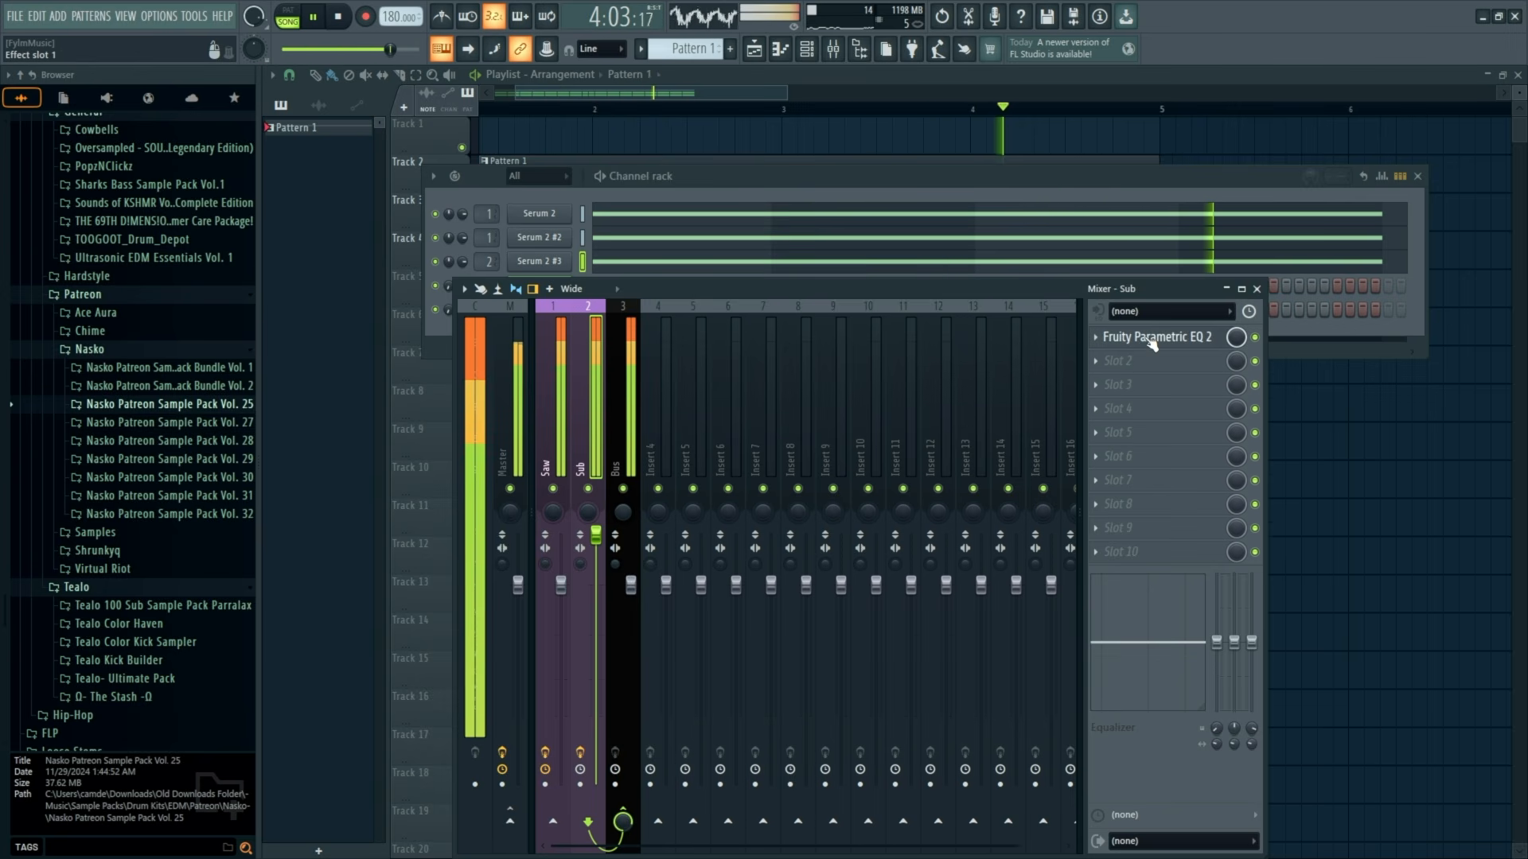
{"action": "key", "text": "space"}
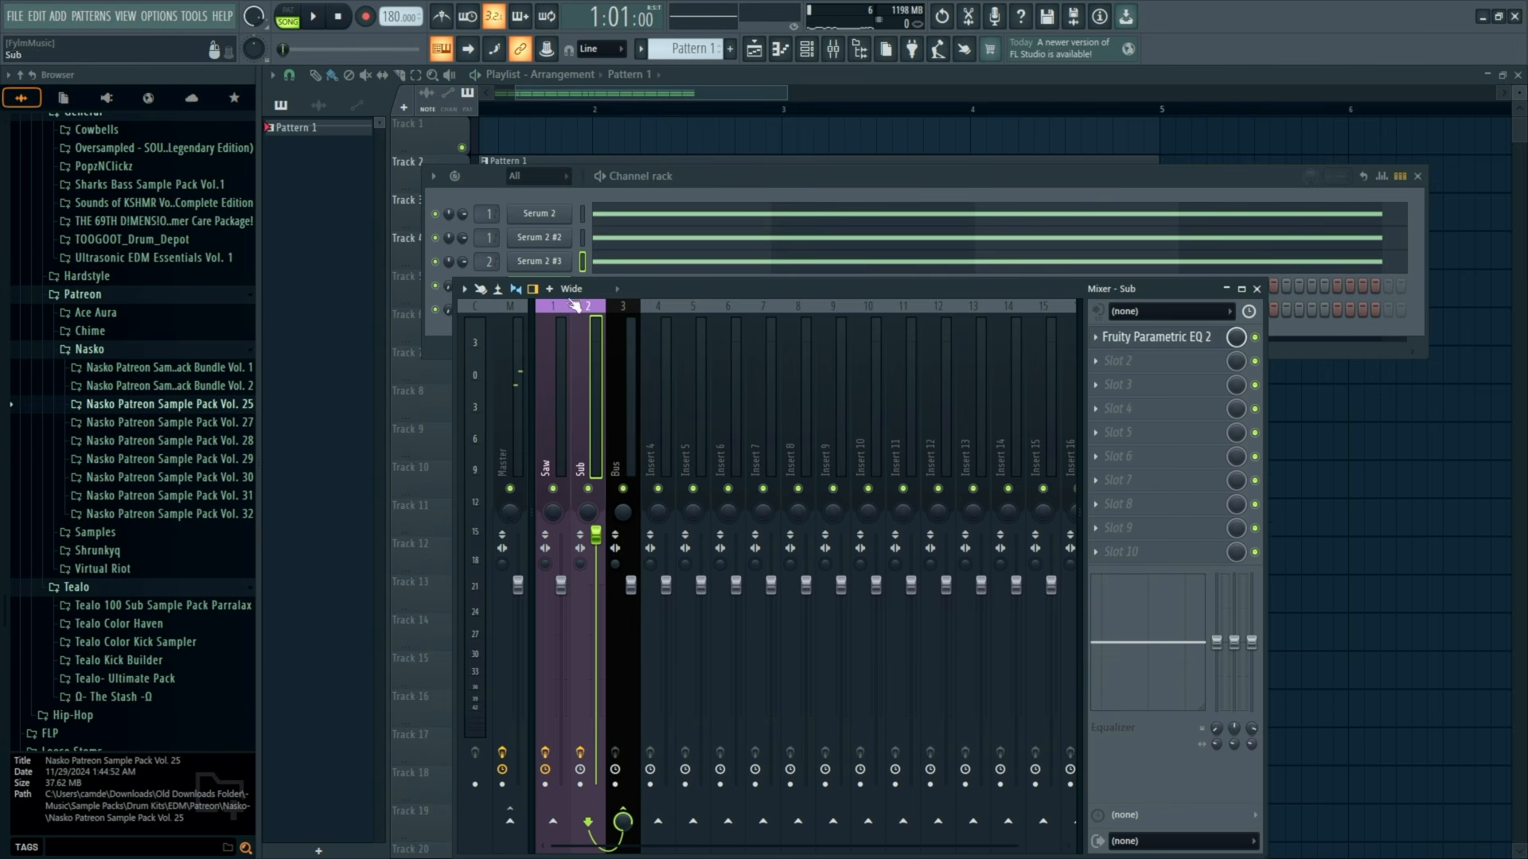
Set Serum 2 #3's main volume to 100% (3.0 dB) and audition the Saw and Sub together.
{"action": "double_click", "coordinate": [583, 305]}
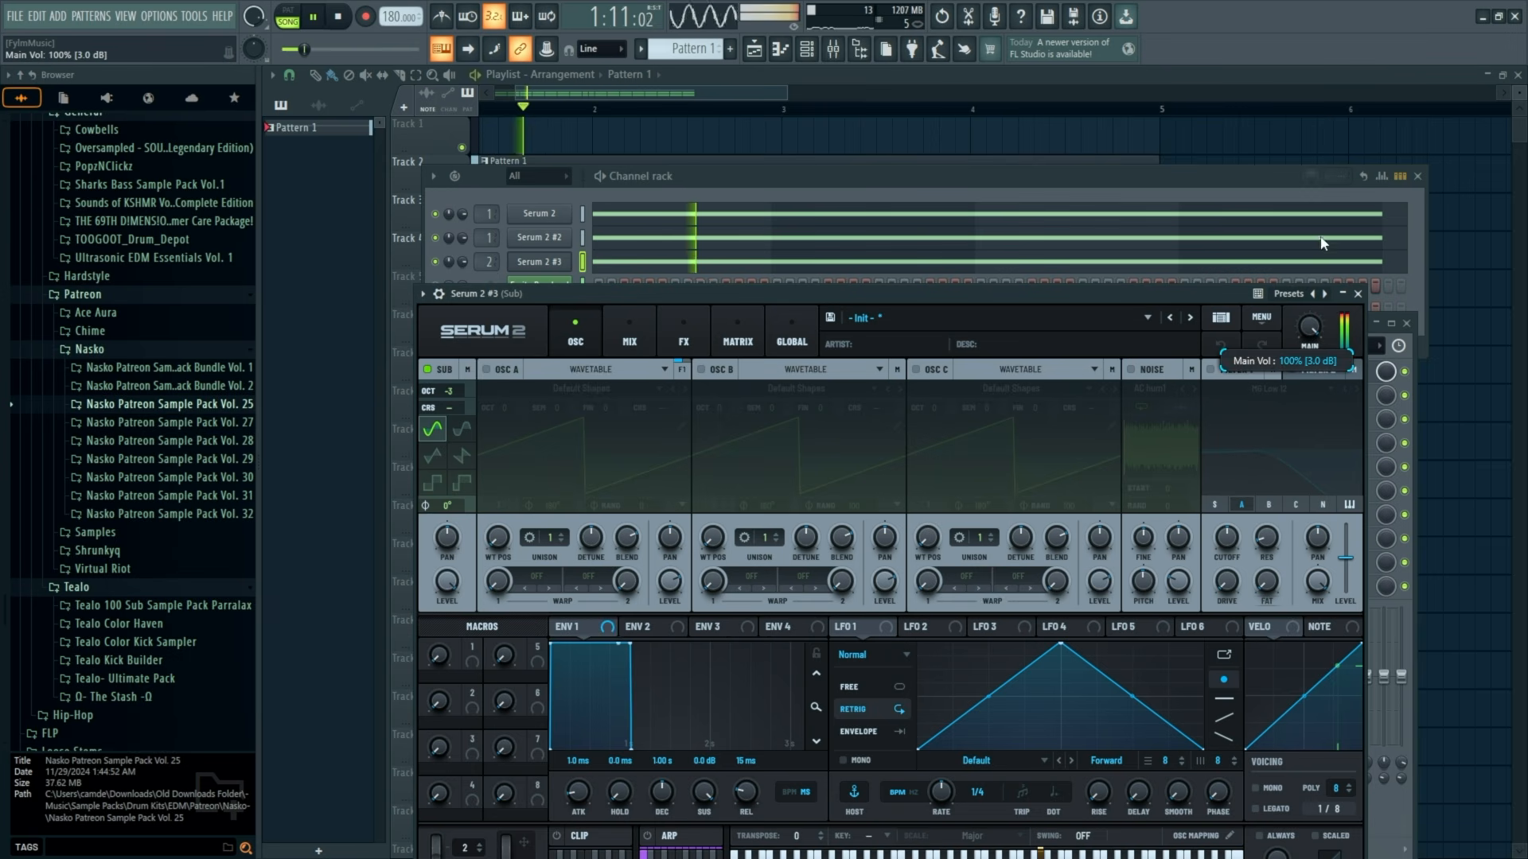
{"action": "left_click", "coordinate": [1359, 294]}
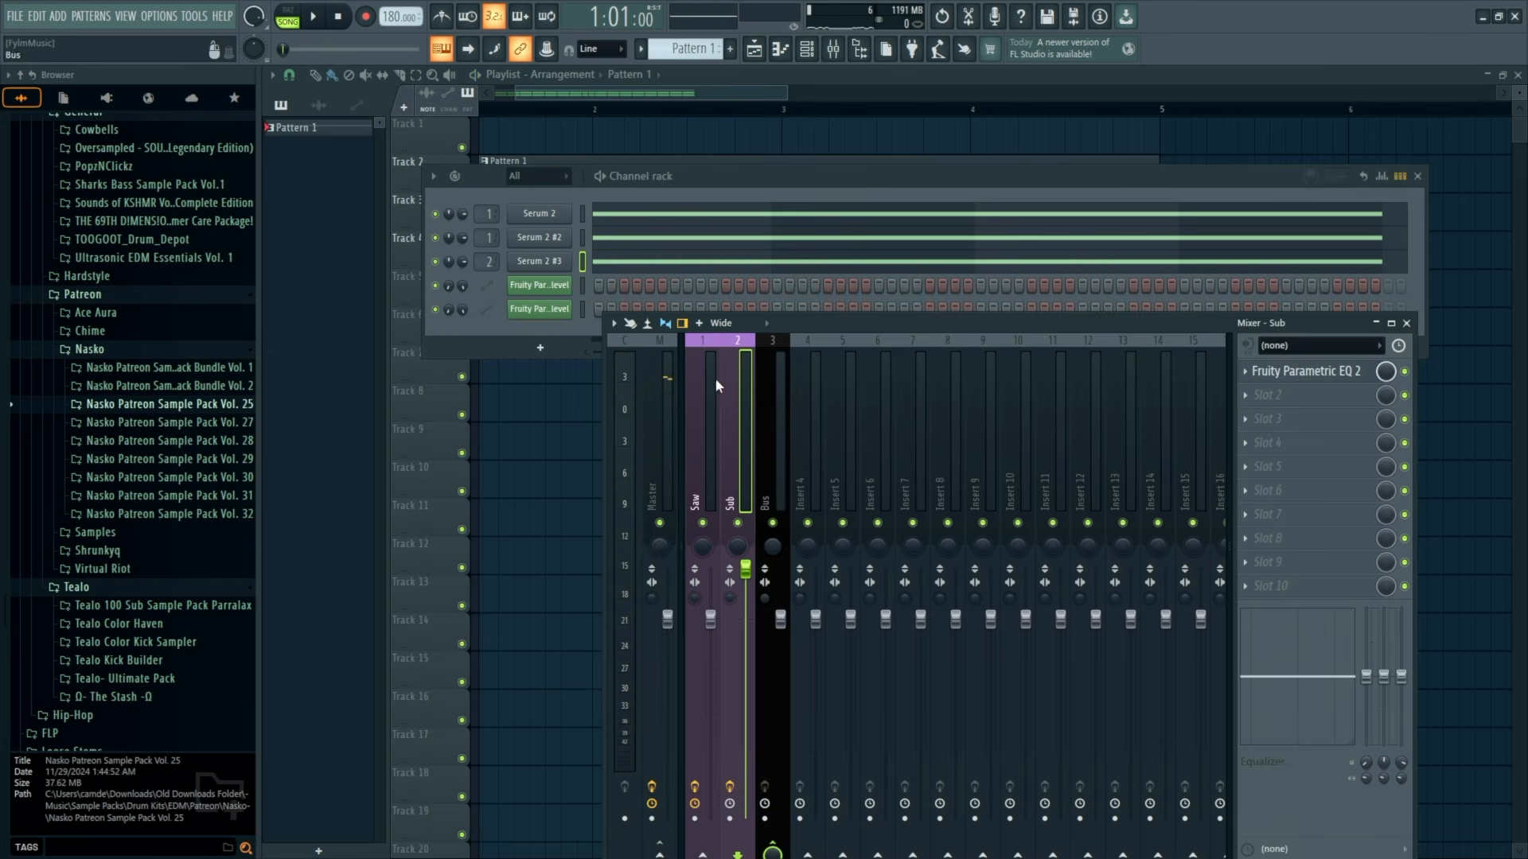
{"action": "key", "text": "space"}
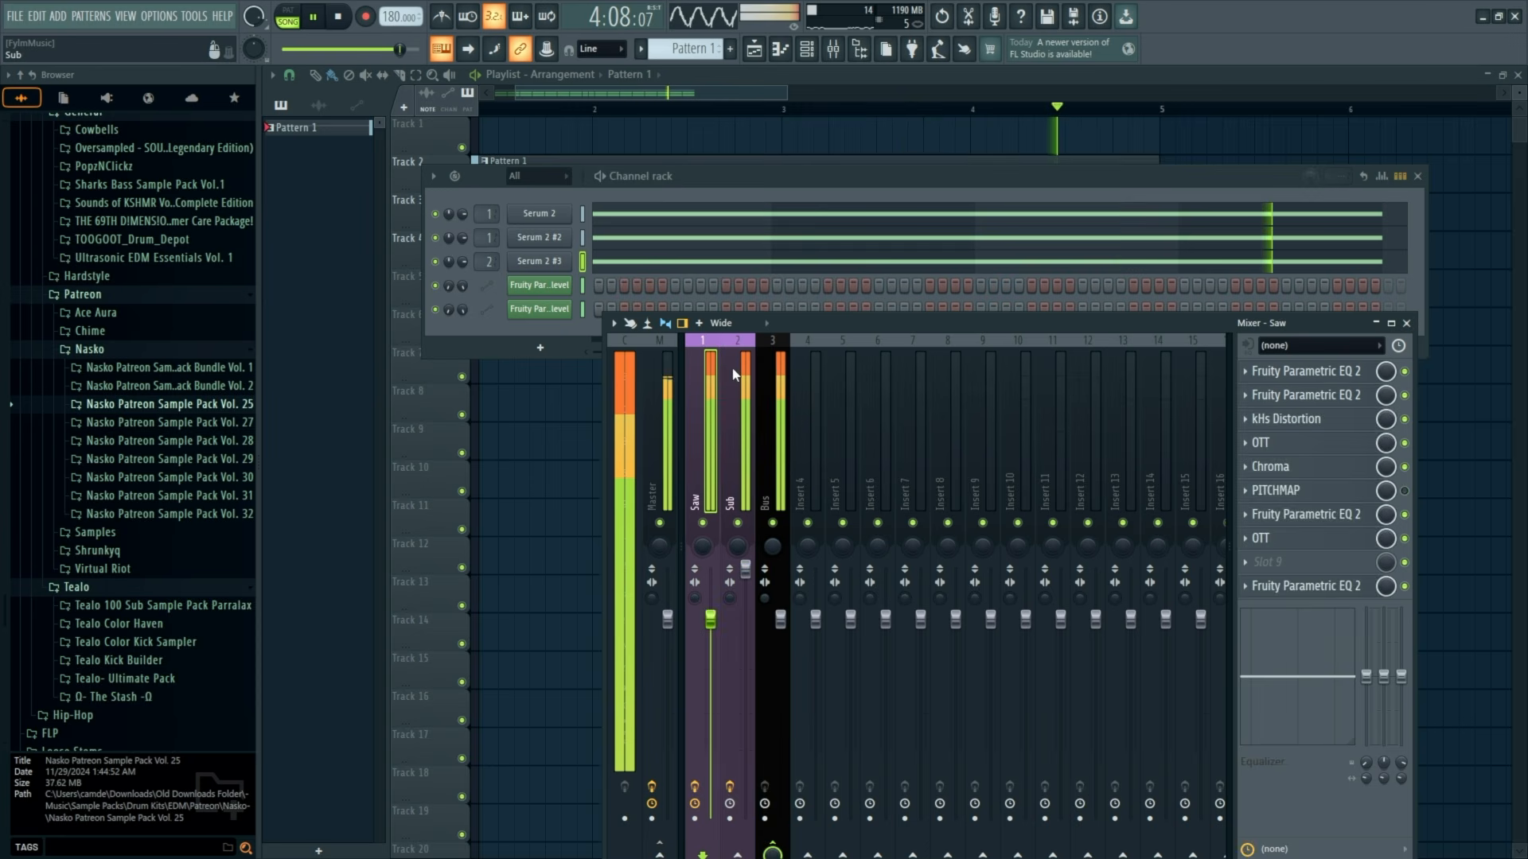
{"action": "key", "text": "space"}
Check the Serum 2 #2 channel and lower the Sub track's mixer fader slightly during playback.
{"action": "left_click", "coordinate": [544, 238]}
{"action": "left_click", "coordinate": [561, 238]}
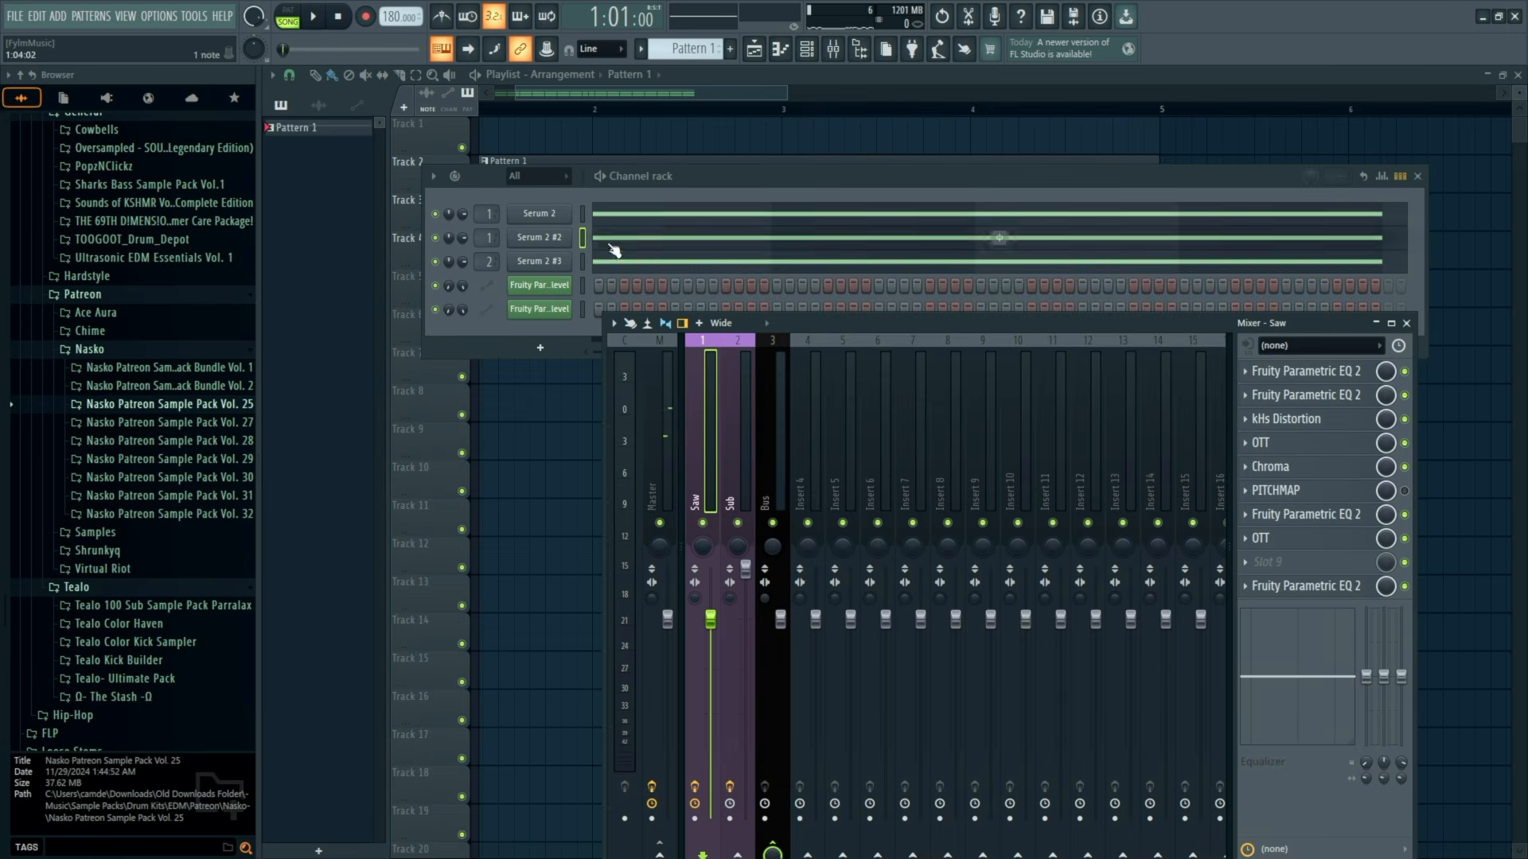
{"action": "key", "text": "space"}
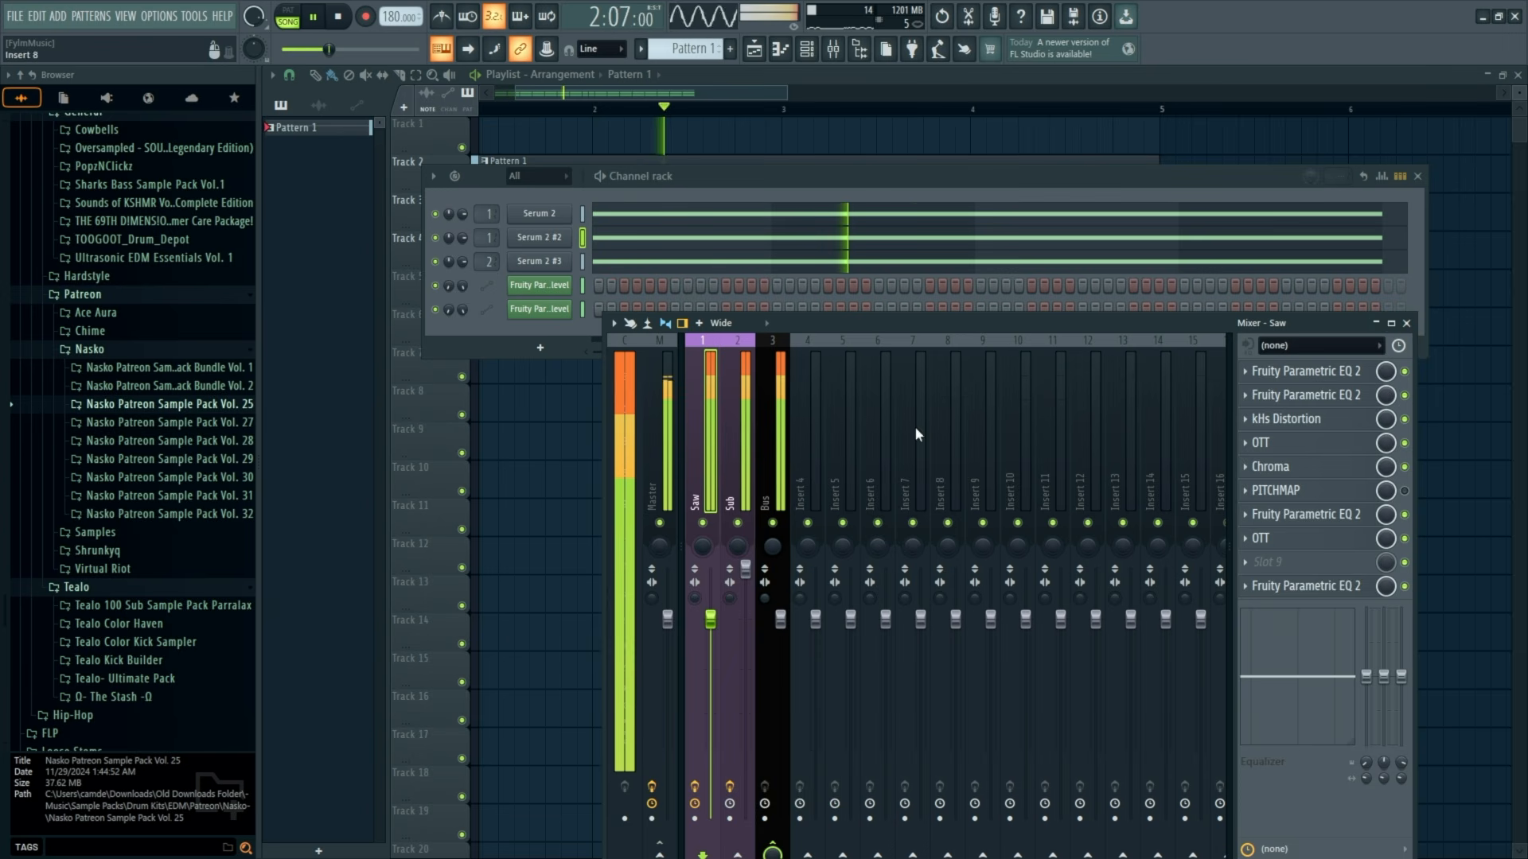
{"action": "left_click", "coordinate": [745, 569]}
Load kHs Distortion into effect slot 1 of the Bus mixer track.
{"action": "left_click", "coordinate": [772, 494]}
{"action": "key", "text": "space"}
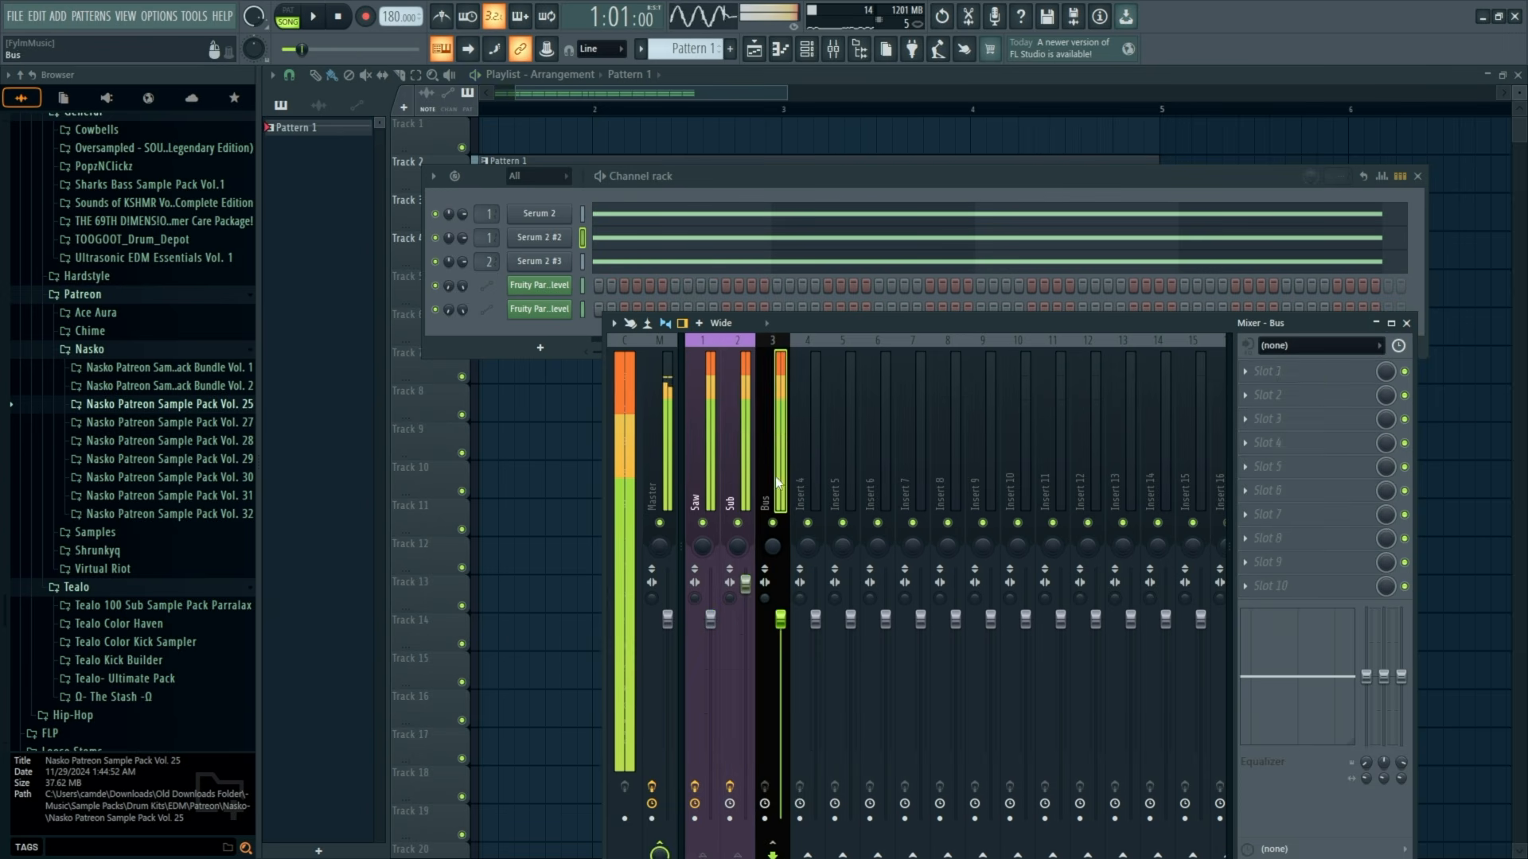
{"action": "left_click", "coordinate": [1314, 374]}
{"action": "mouse_move", "coordinate": [1305, 392]}
{"action": "left_click", "coordinate": [1045, 35]}
{"action": "type", "text": "dist"}
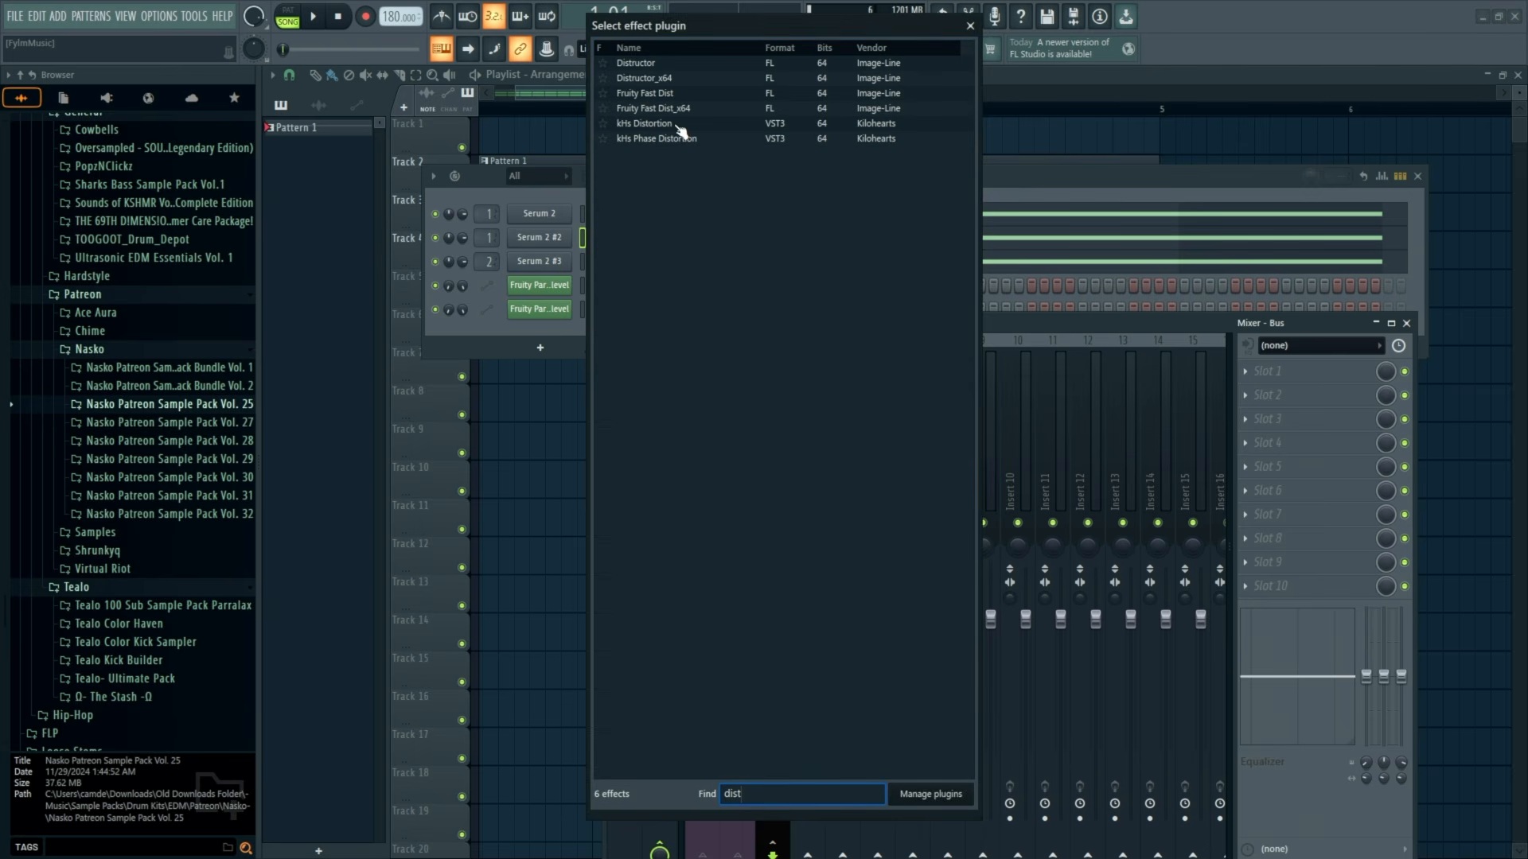
{"action": "double_click", "coordinate": [681, 127]}
Set the Bus distortion's drive to -2.65 dB and its slot mix level to about 57% during playback.
{"action": "left_click_drag", "start_coordinate": [382, 151], "coordinate": [548, 152]}
{"action": "key", "text": "space"}
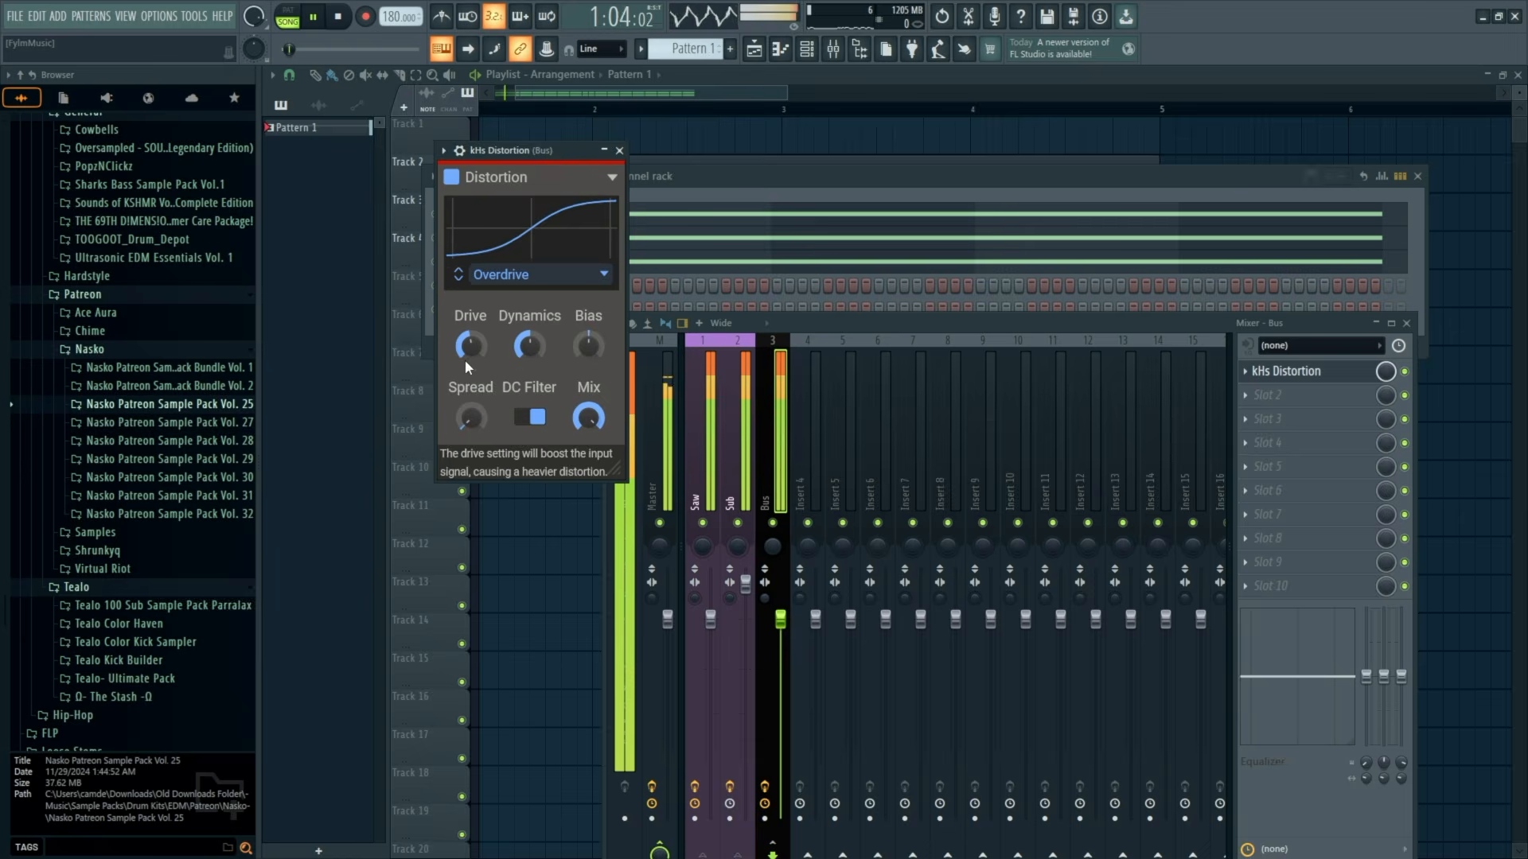
{"action": "left_click_drag", "start_coordinate": [467, 355], "coordinate": [467, 394]}
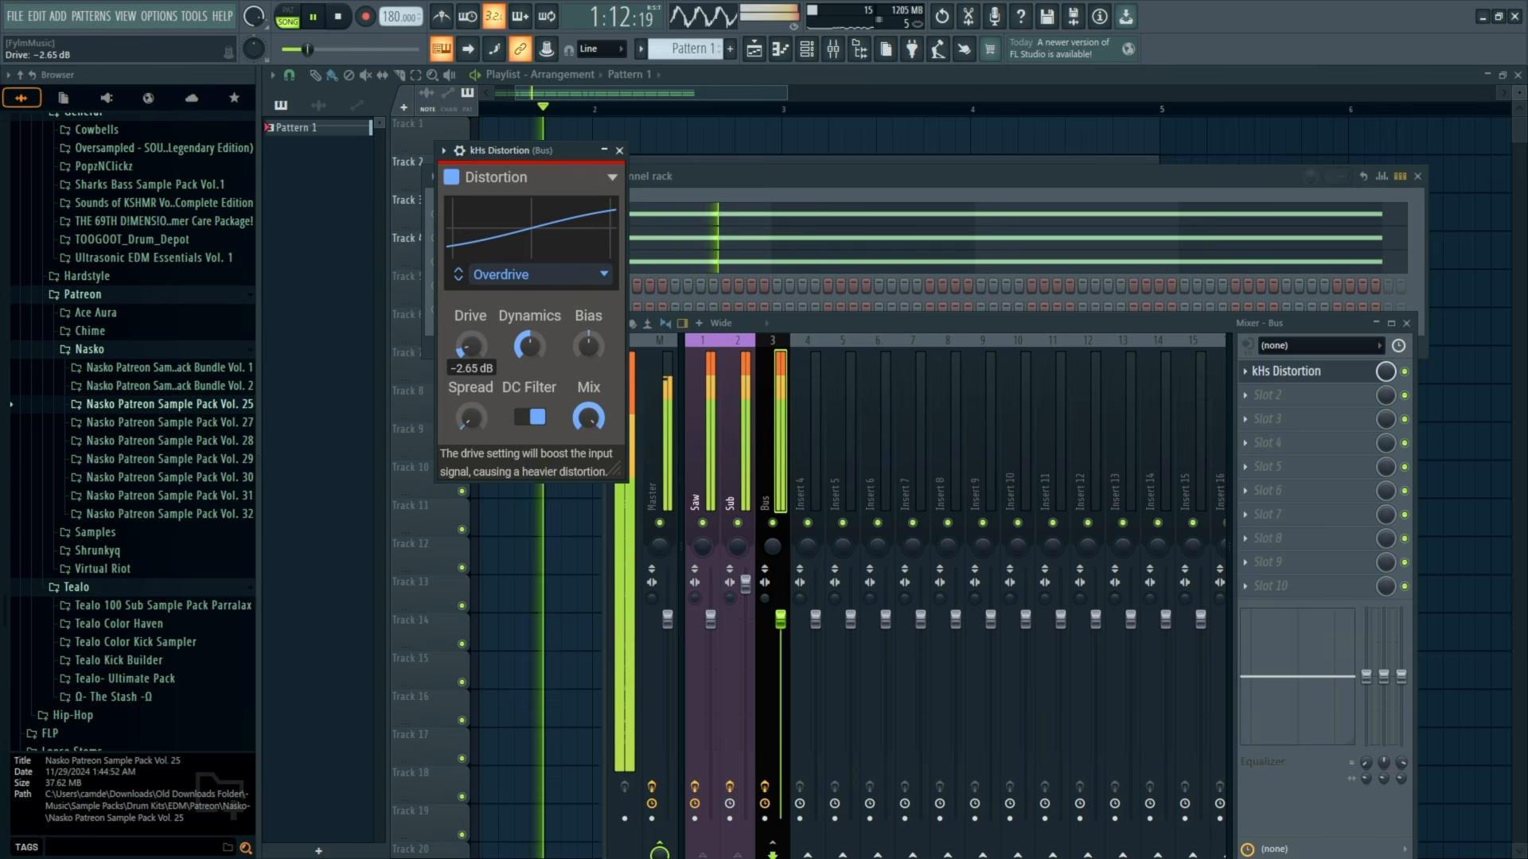
{"action": "left_click_drag", "start_coordinate": [1386, 372], "coordinate": [1386, 406]}
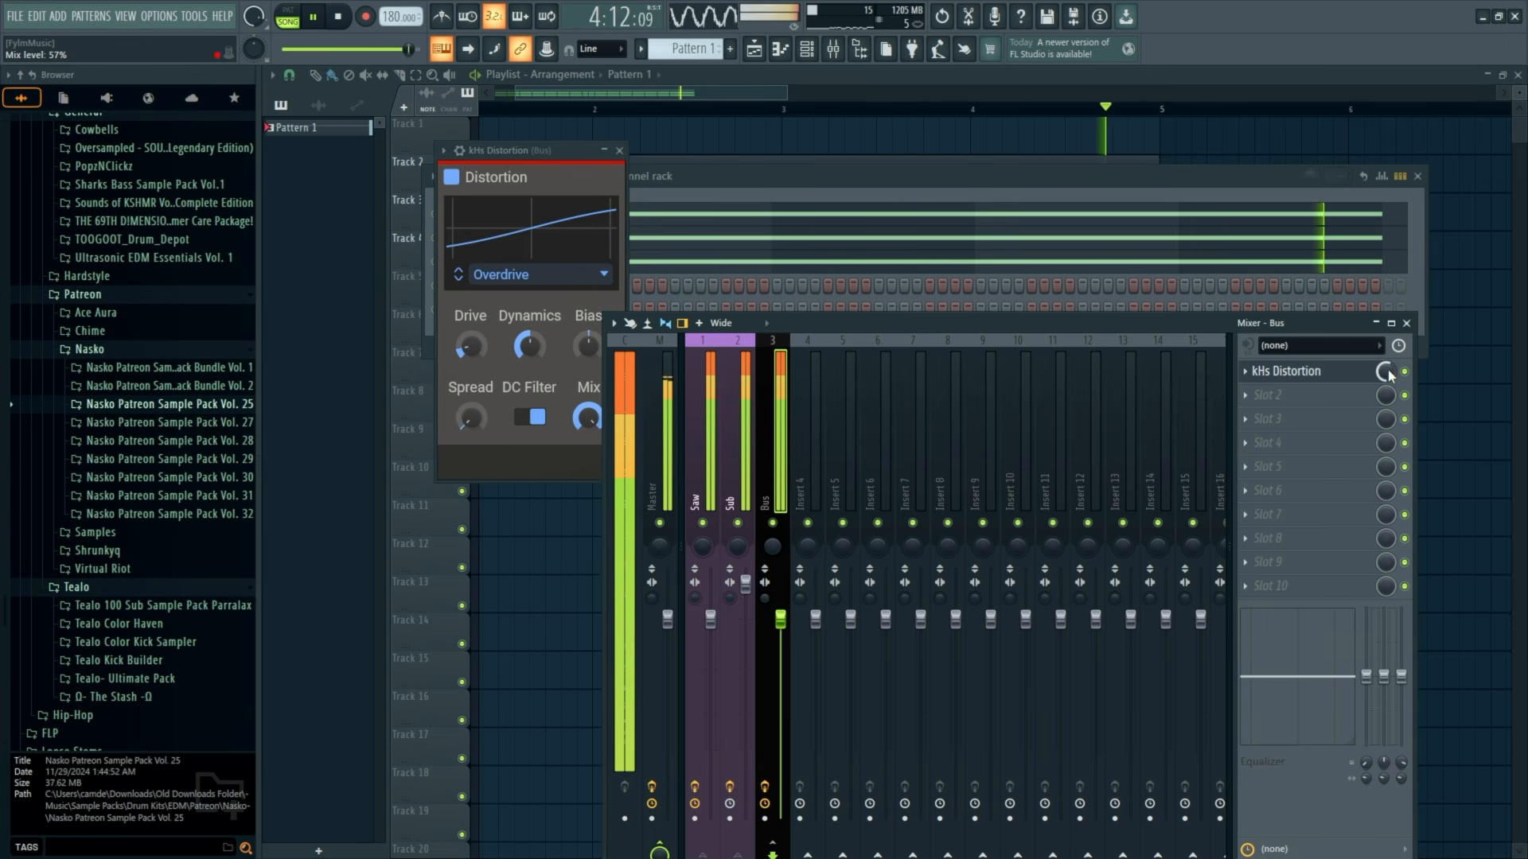
Try an OTT in the Bus's slot 2, experimenting with its depth and band thresholds during playback.
{"action": "left_click", "coordinate": [1273, 395]}
{"action": "left_click", "coordinate": [1062, 33]}
{"action": "type", "text": "ott"}
{"action": "double_click", "coordinate": [666, 78]}
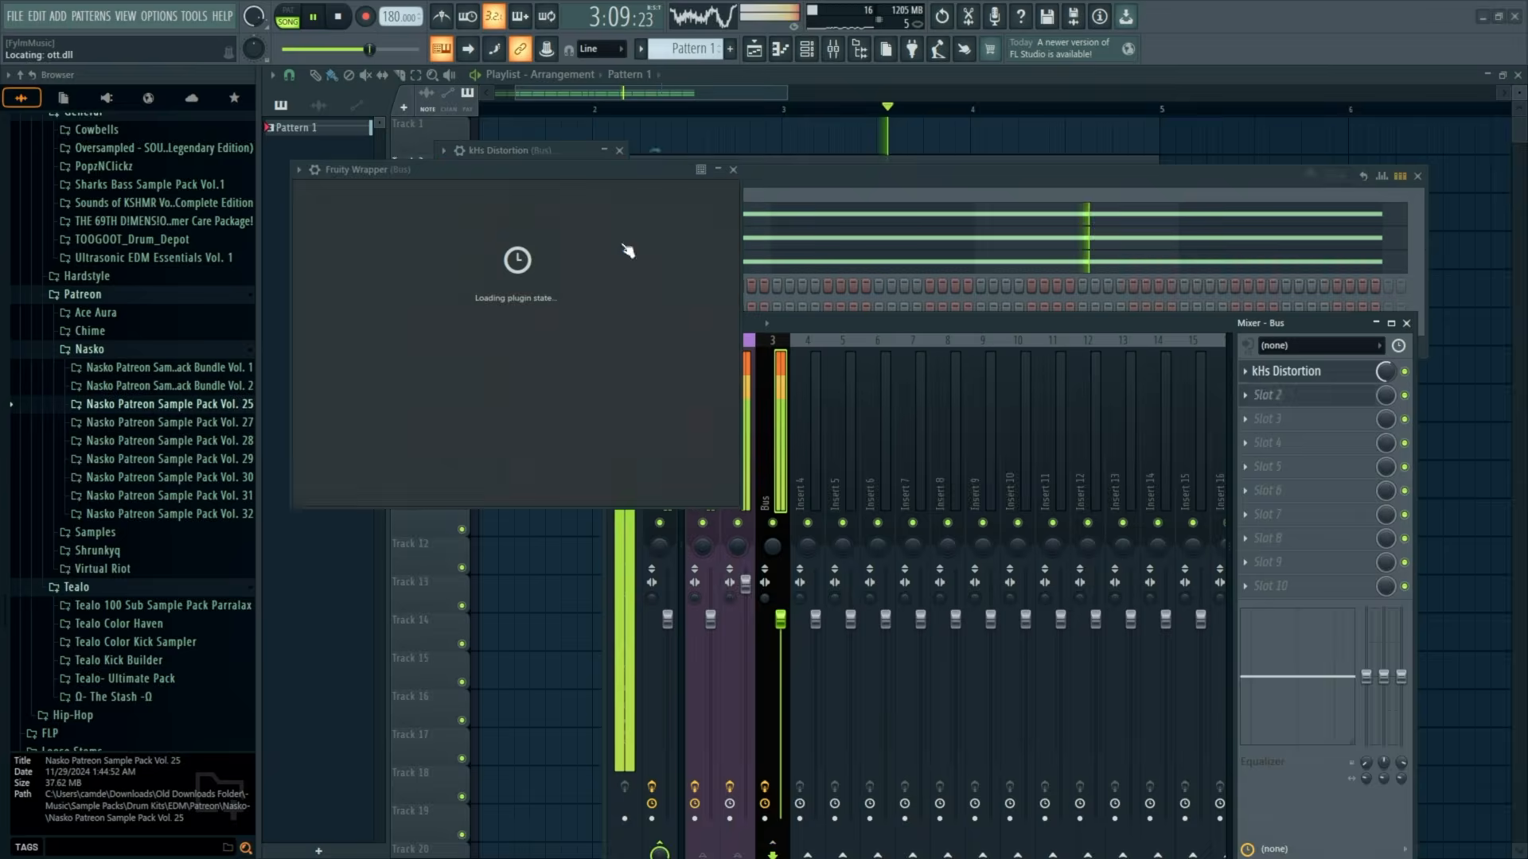
{"action": "left_click_drag", "start_coordinate": [435, 347], "coordinate": [457, 366]}
{"action": "left_click_drag", "start_coordinate": [424, 424], "coordinate": [495, 422]}
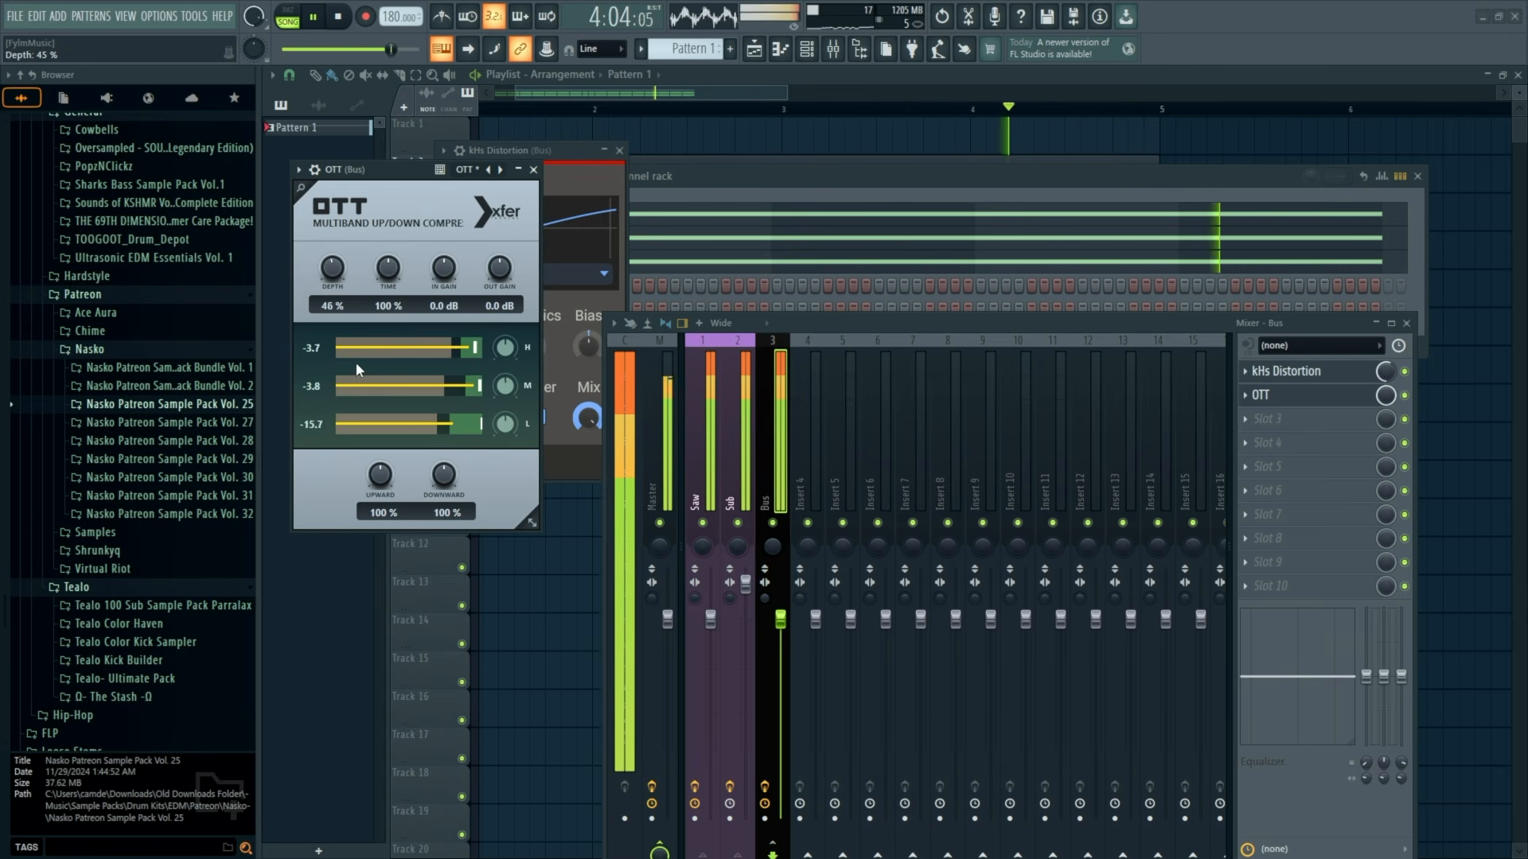
{"action": "left_click_drag", "start_coordinate": [470, 387], "coordinate": [458, 358]}
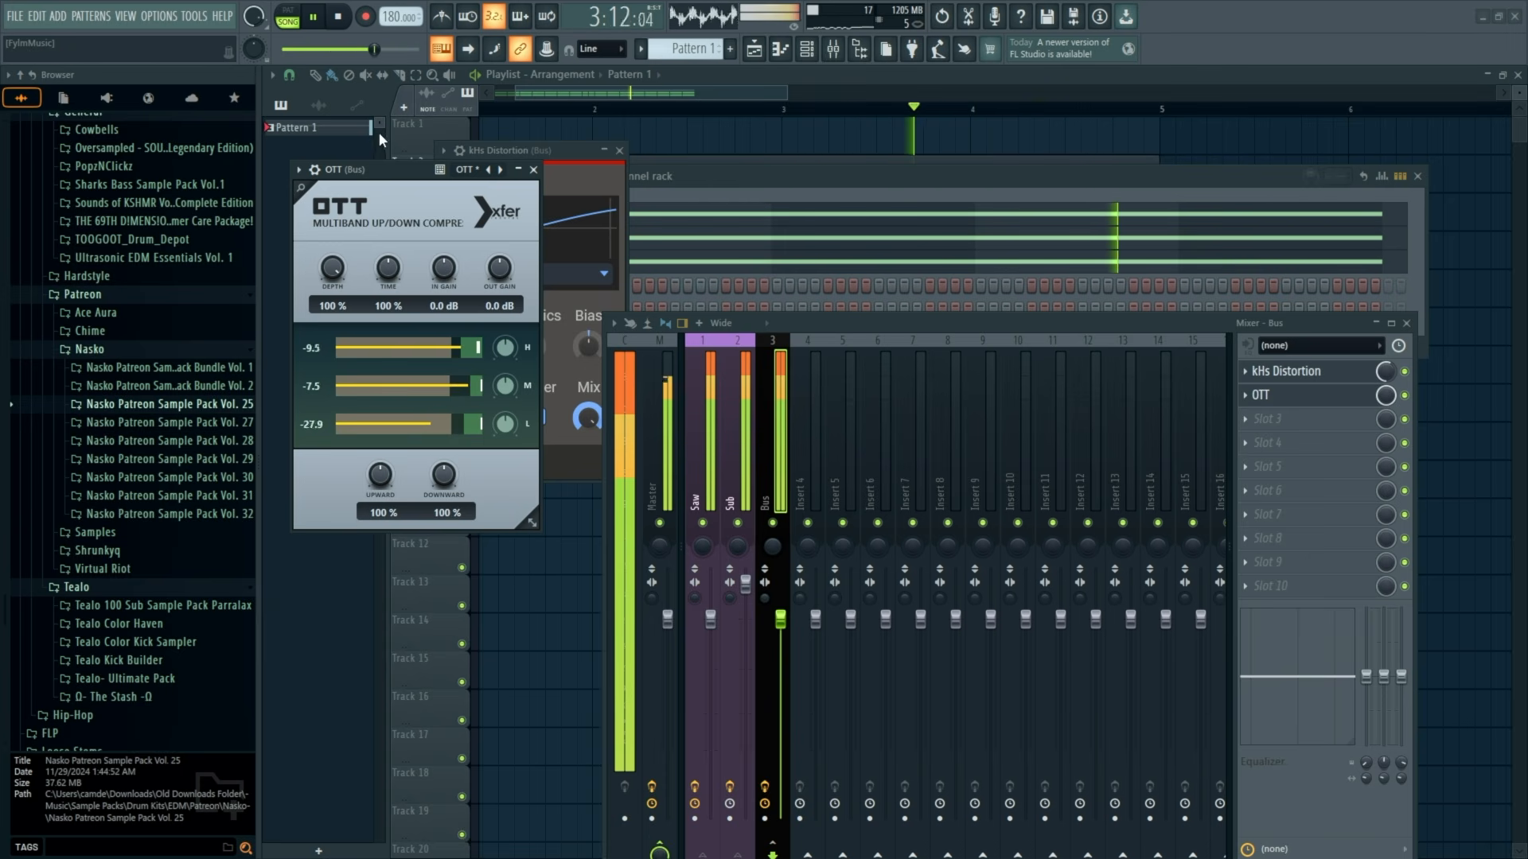
Delete the OTT from the Bus's slot 2 and stop playback.
{"action": "left_click", "coordinate": [1246, 395]}
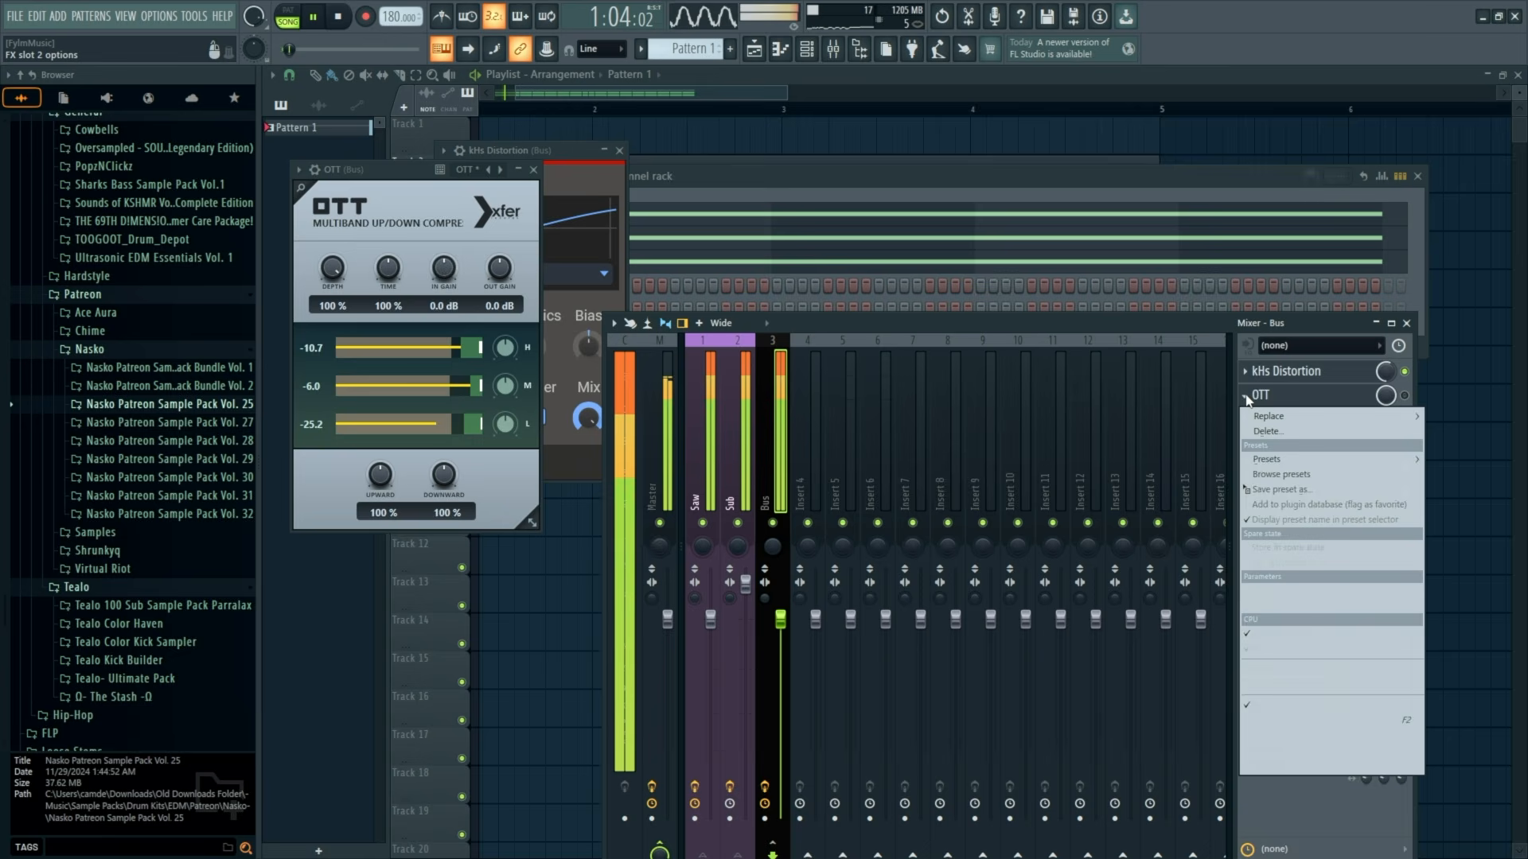
{"action": "left_click", "coordinate": [1274, 432]}
{"action": "key", "text": "space"}
Add Fruity Parametric EQ 2 to the Bus track and move it to effect slot 10.
{"action": "left_click", "coordinate": [1269, 396]}
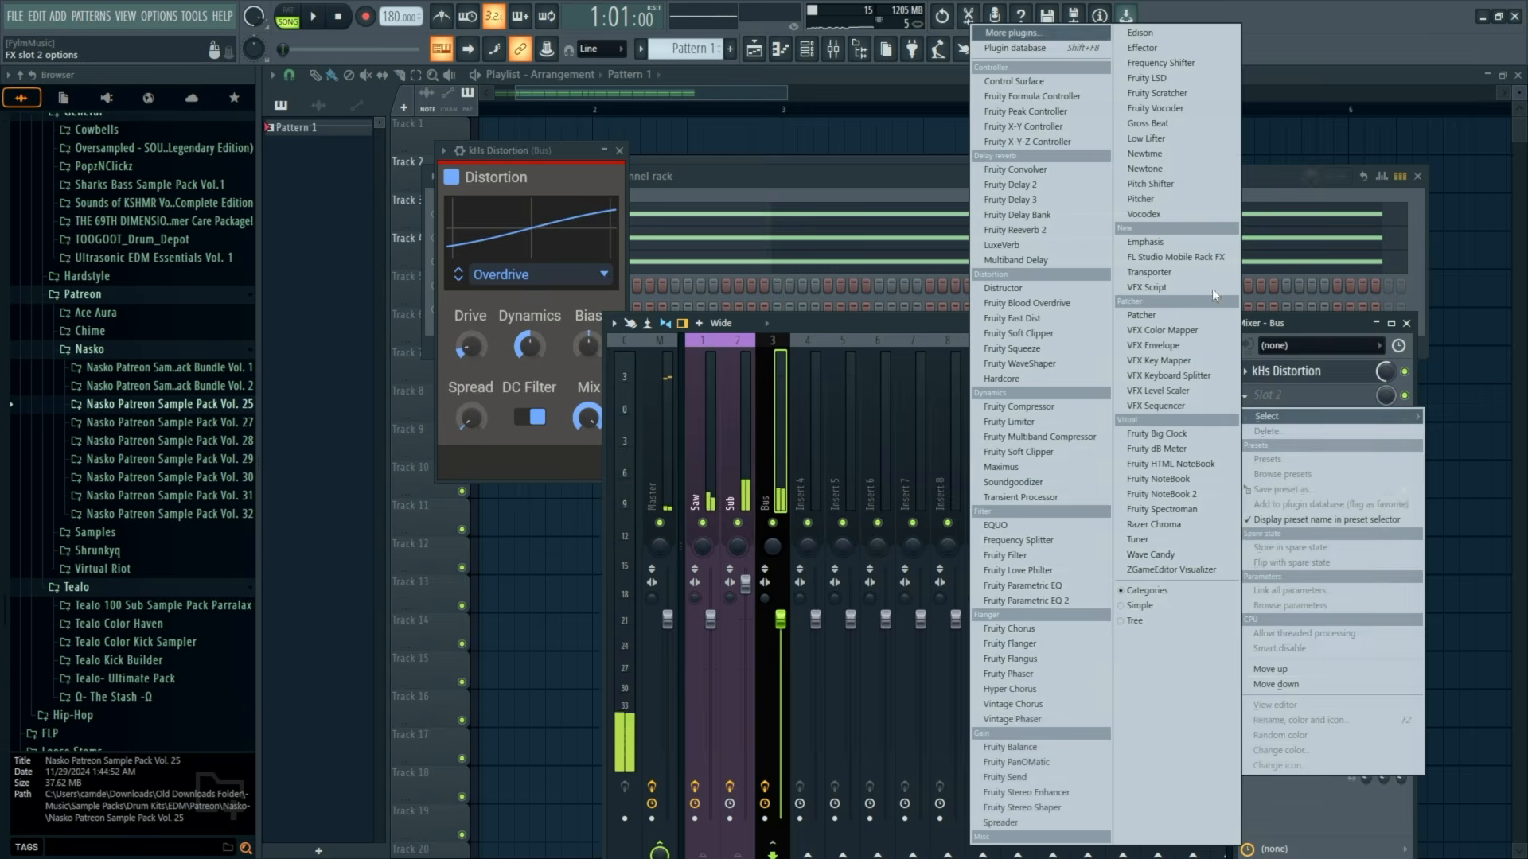
{"action": "left_click", "coordinate": [1059, 37]}
{"action": "type", "text": "eq"}
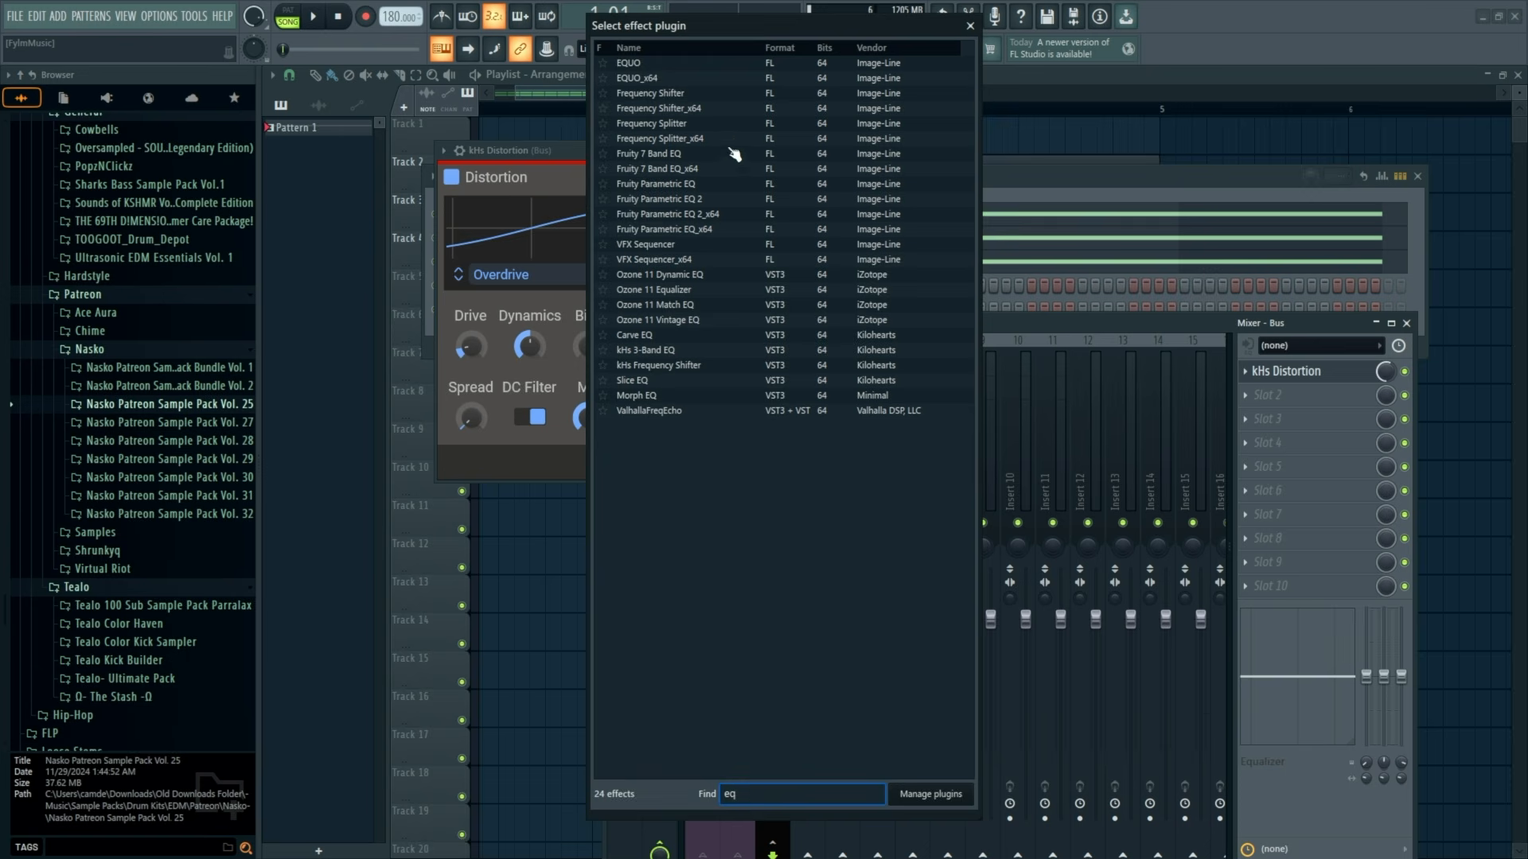
{"action": "double_click", "coordinate": [700, 201]}
{"action": "left_click_drag", "start_coordinate": [1327, 428], "coordinate": [1329, 593]}
Shape the Bus EQ with a slight band 7 high-shelf cut, a narrow band 3 cut near 1685 Hz and a band 6 low-mid boost.
{"action": "key", "text": "space"}
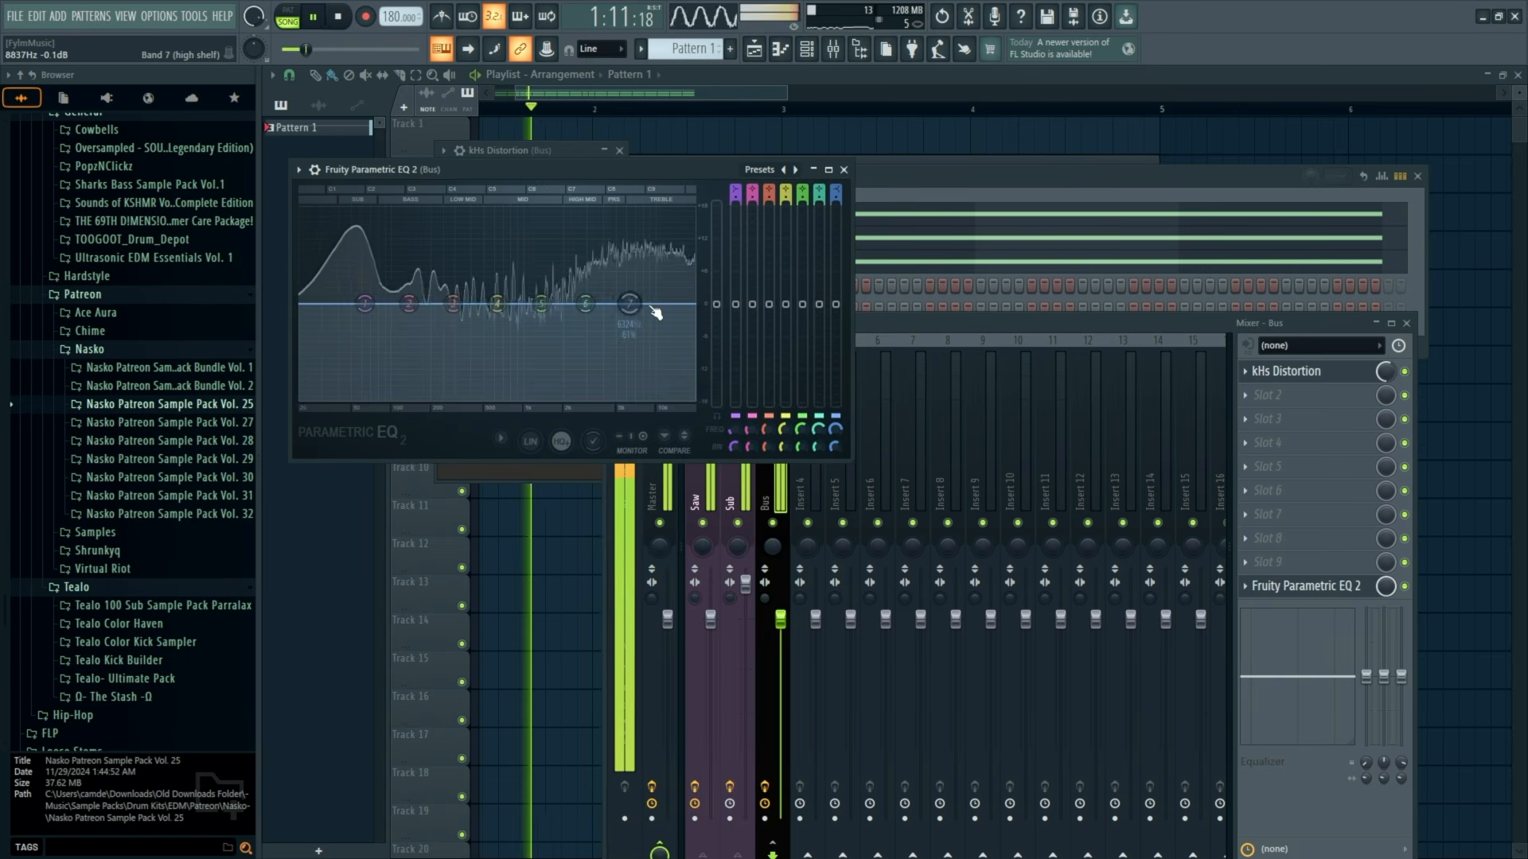
{"action": "mouse_move", "coordinate": [629, 303]}
{"action": "left_mouse_down"}
{"action": "mouse_move", "coordinate": [685, 334]}
{"action": "mouse_move", "coordinate": [621, 333]}
{"action": "mouse_move", "coordinate": [621, 318]}
{"action": "left_mouse_up"}
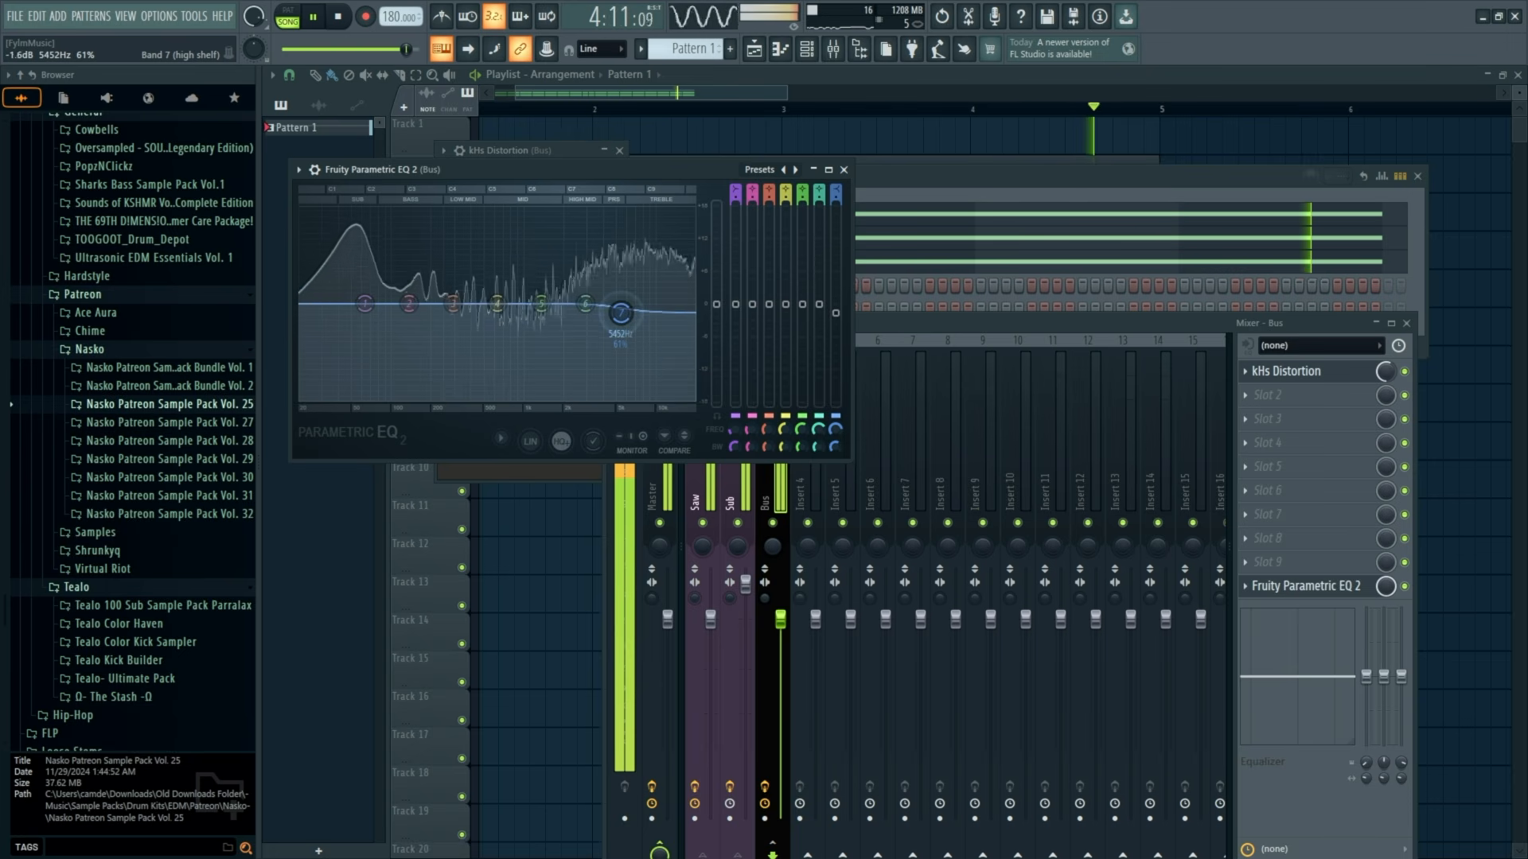
{"action": "left_click_drag", "start_coordinate": [452, 303], "coordinate": [444, 273]}
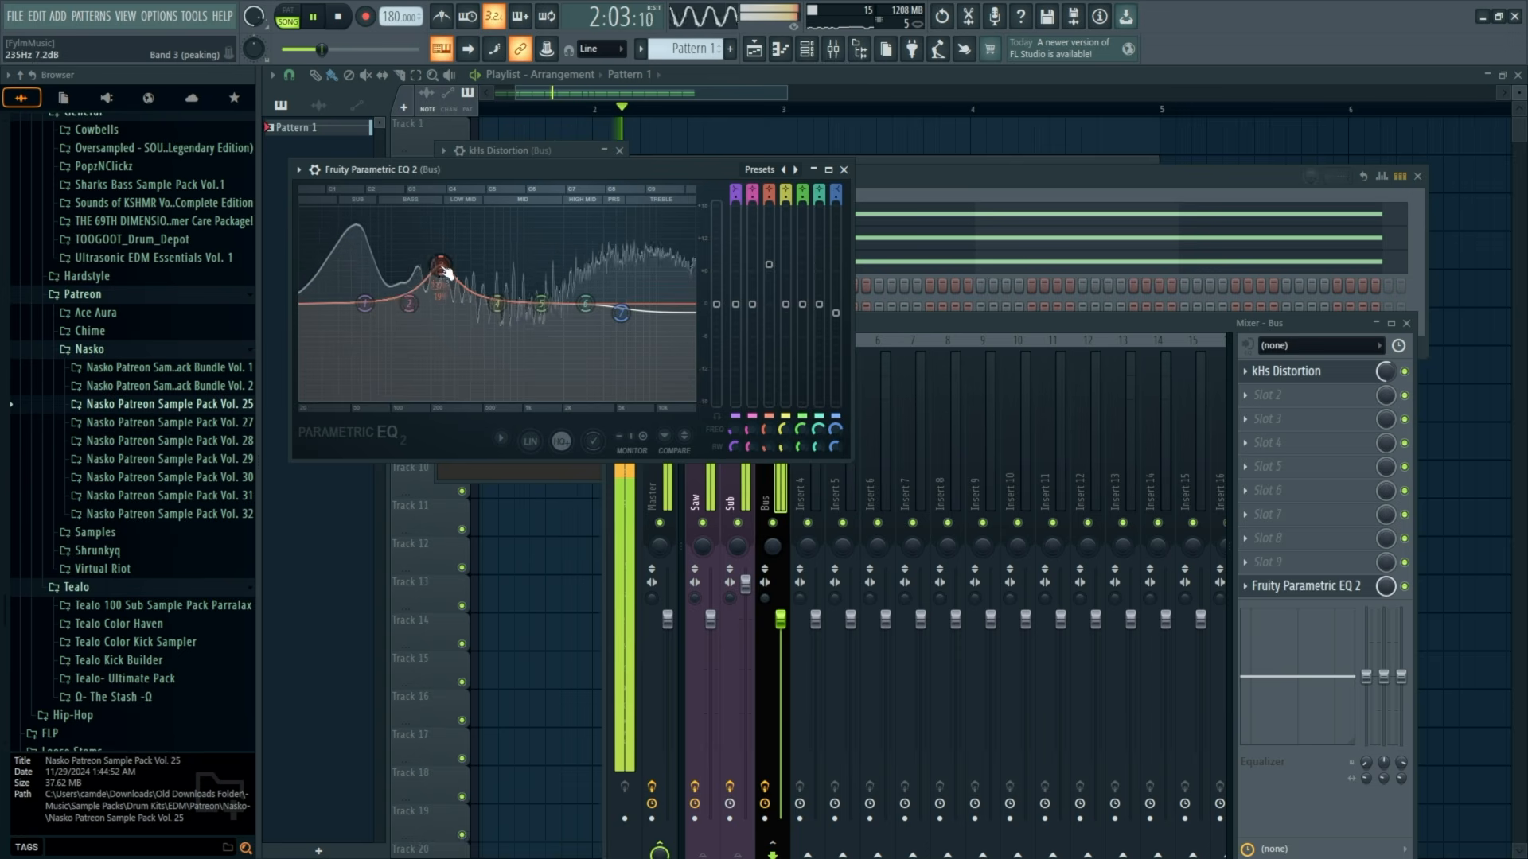
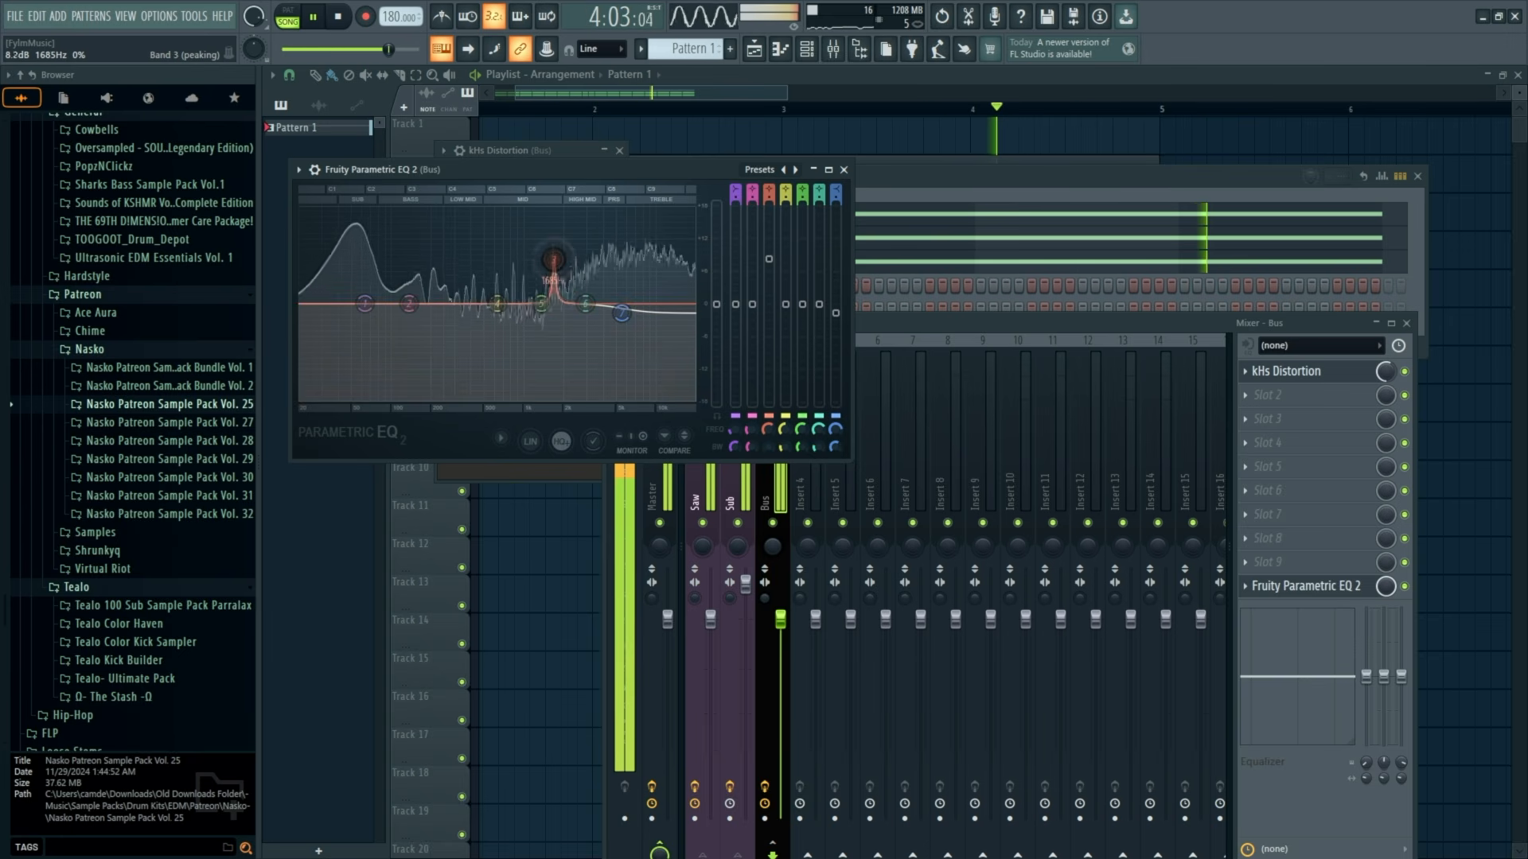
{"action": "left_click_drag", "start_coordinate": [555, 312], "coordinate": [467, 288]}
{"action": "scroll", "coordinate": [477, 274], "scroll_direction": "up", "scroll_amount": 2}
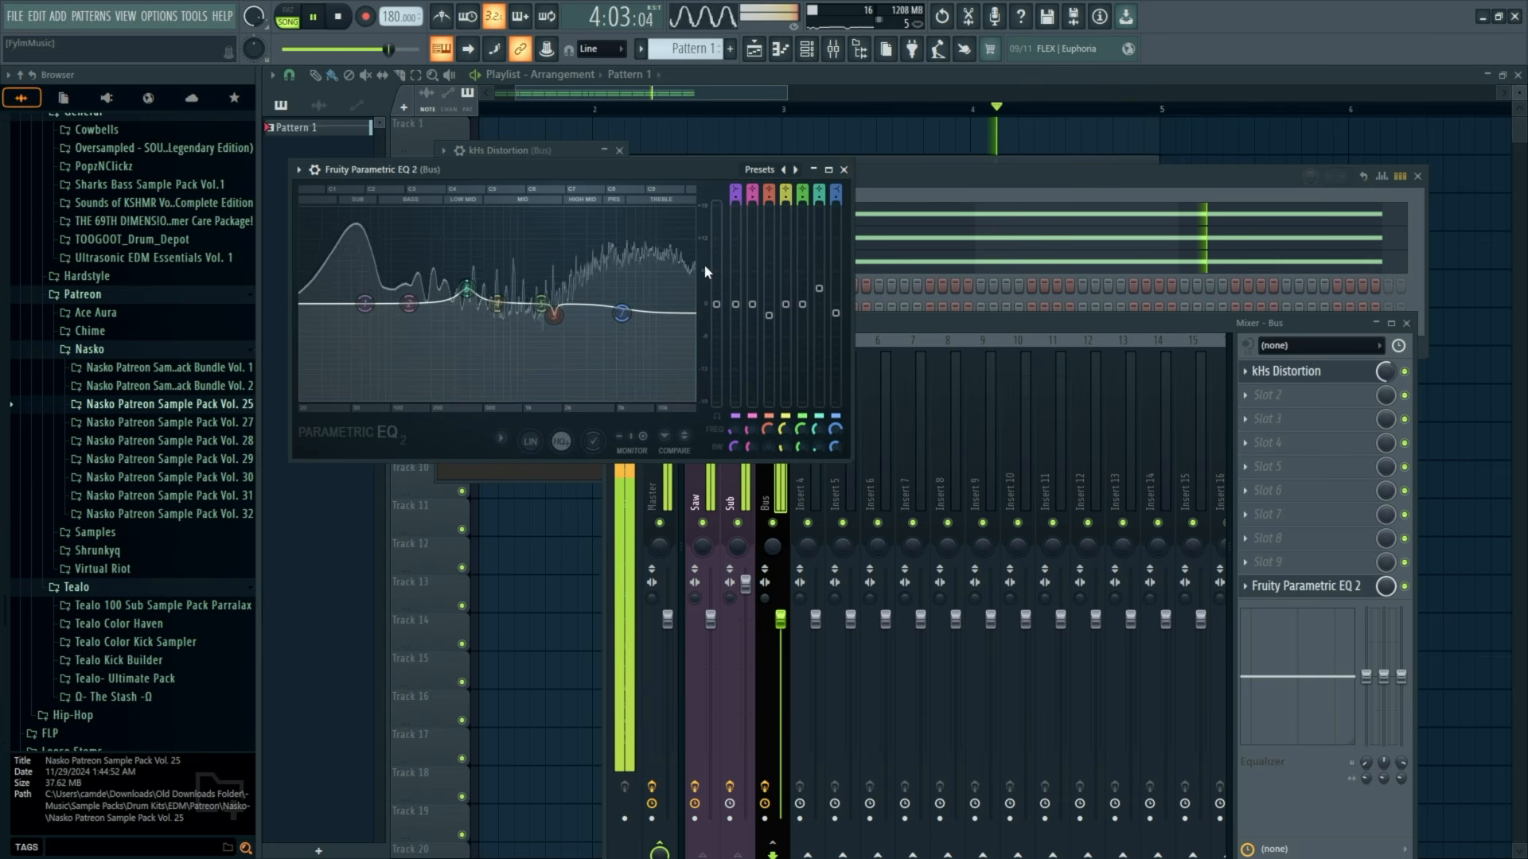
Close the Bus EQ, test the kHs Distortion mix at 0% during playback, and reopen the distortion.
{"action": "left_click", "coordinate": [845, 170]}
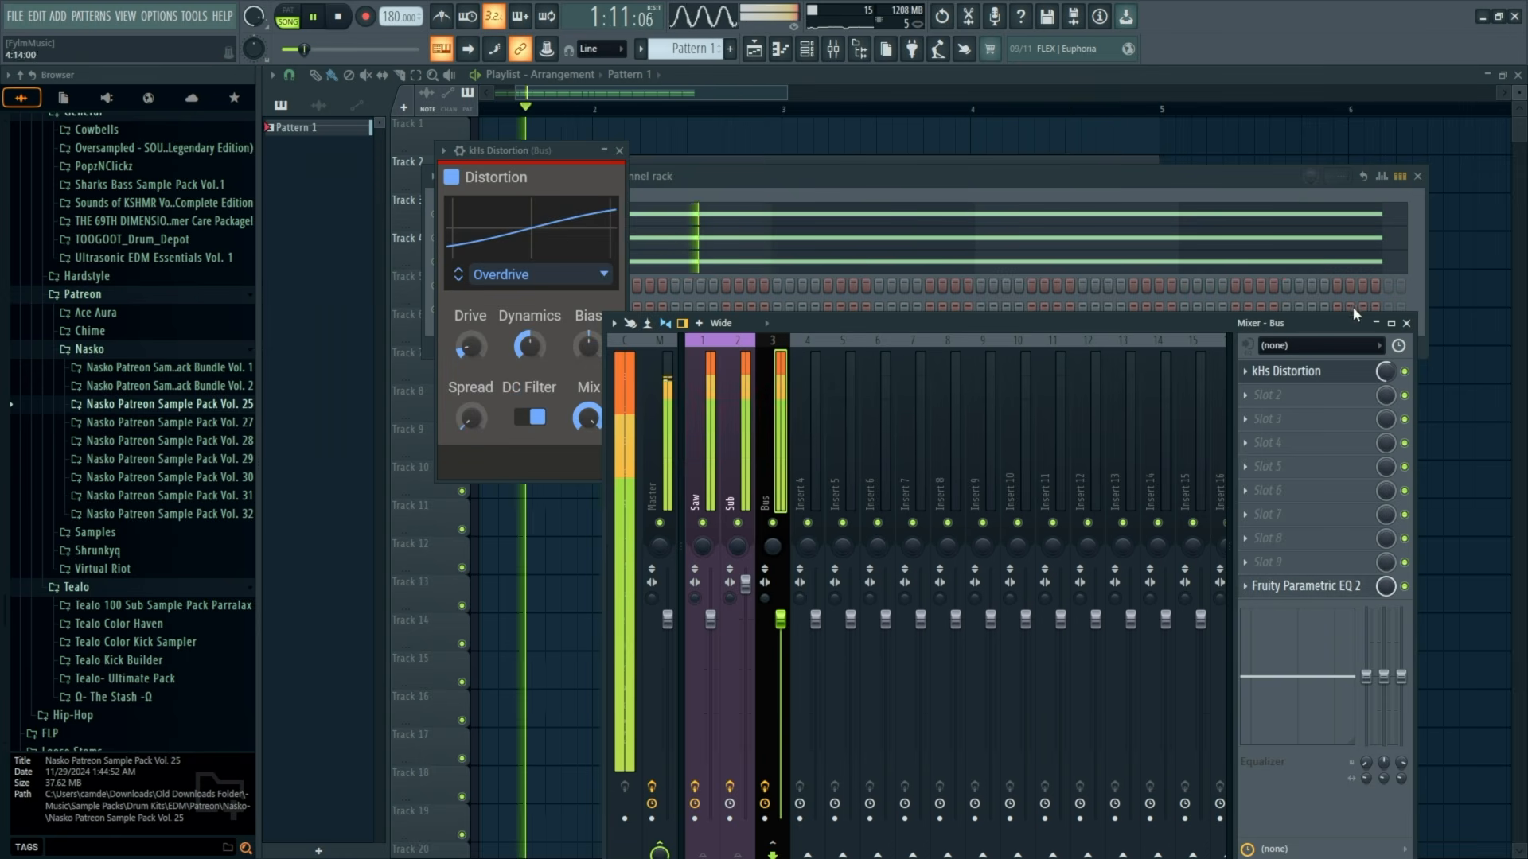
{"action": "left_click_drag", "start_coordinate": [1387, 379], "coordinate": [1388, 422]}
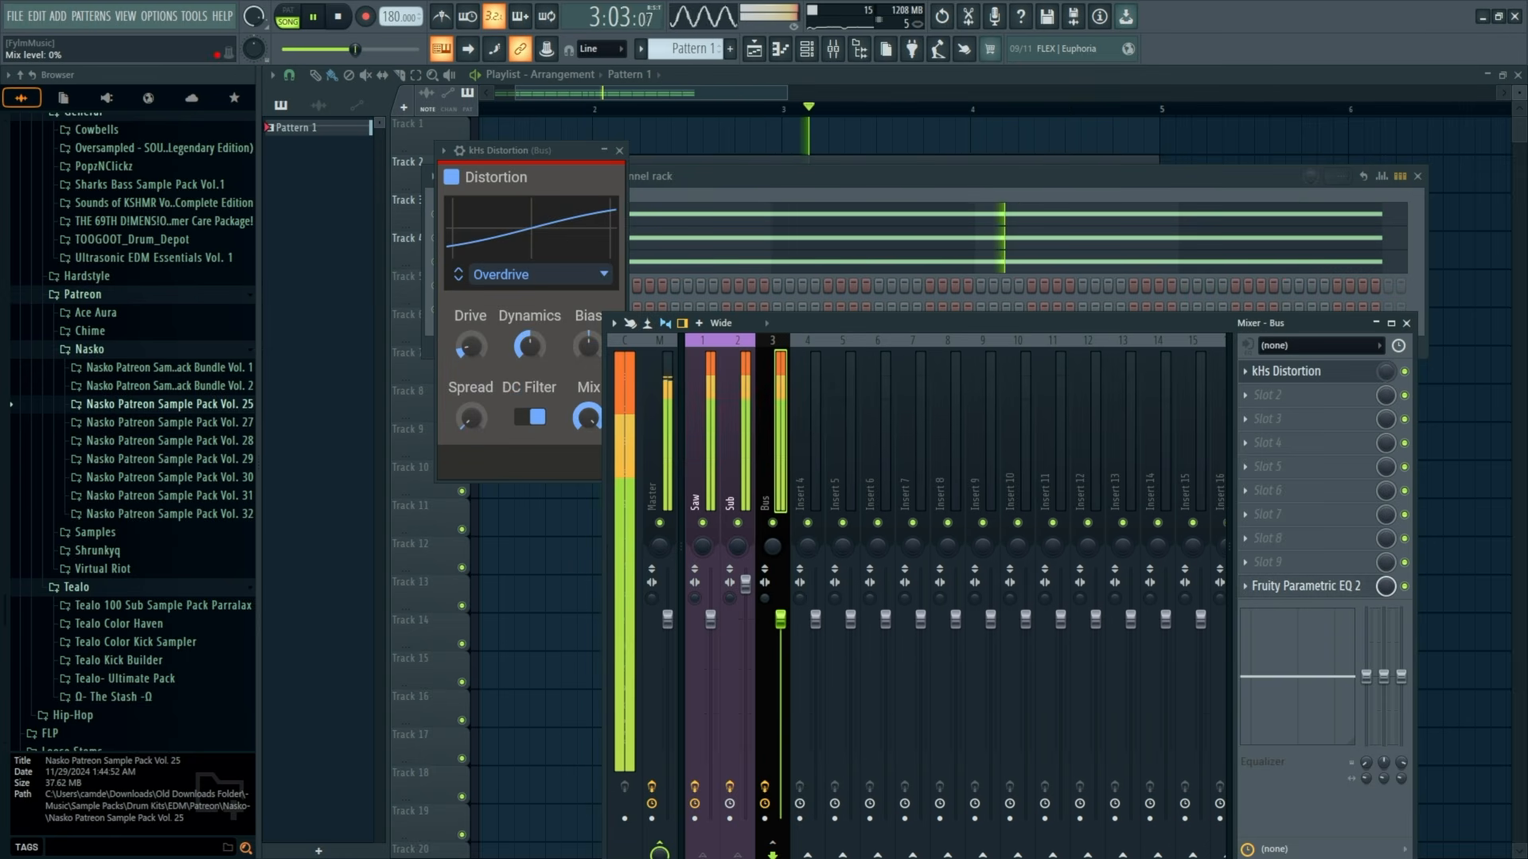
{"action": "left_click", "coordinate": [1321, 375]}
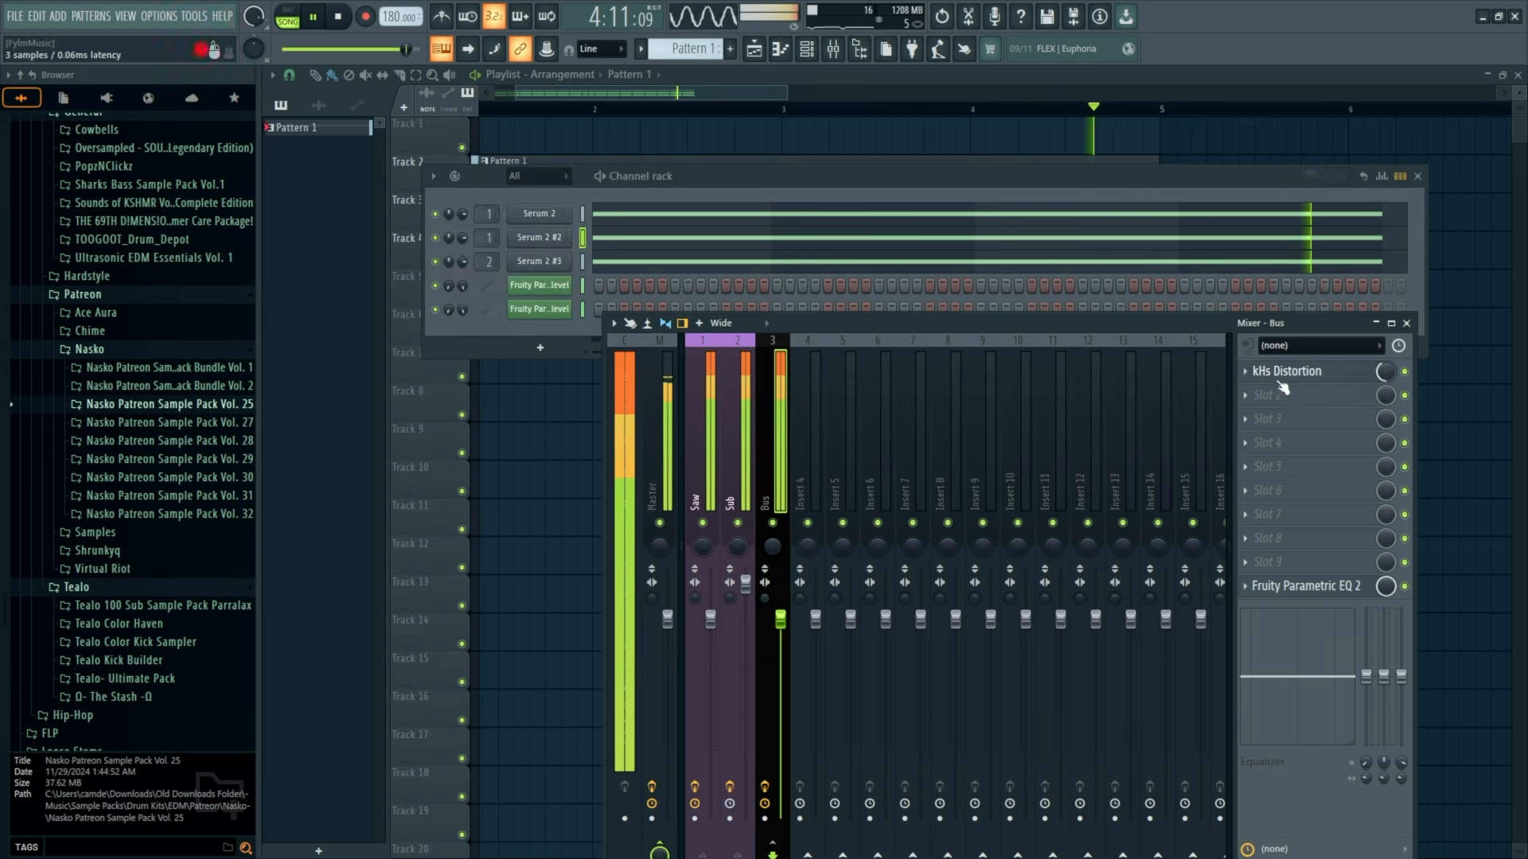
{"action": "left_click", "coordinate": [1321, 375]}
Try the Saturate, Foldback and Sine types in the Bus's kHs Distortion at different drive amounts.
{"action": "mouse_move", "coordinate": [478, 355]}
{"action": "left_mouse_down"}
{"action": "mouse_move", "coordinate": [478, 374]}
{"action": "mouse_move", "coordinate": [471, 334]}
{"action": "left_mouse_up"}
{"action": "left_click", "coordinate": [536, 275]}
{"action": "left_click", "coordinate": [522, 296]}
{"action": "left_click", "coordinate": [529, 274]}
{"action": "left_click", "coordinate": [521, 319]}
{"action": "left_click", "coordinate": [527, 275]}
{"action": "left_click", "coordinate": [518, 344]}
{"action": "mouse_move", "coordinate": [471, 344]}
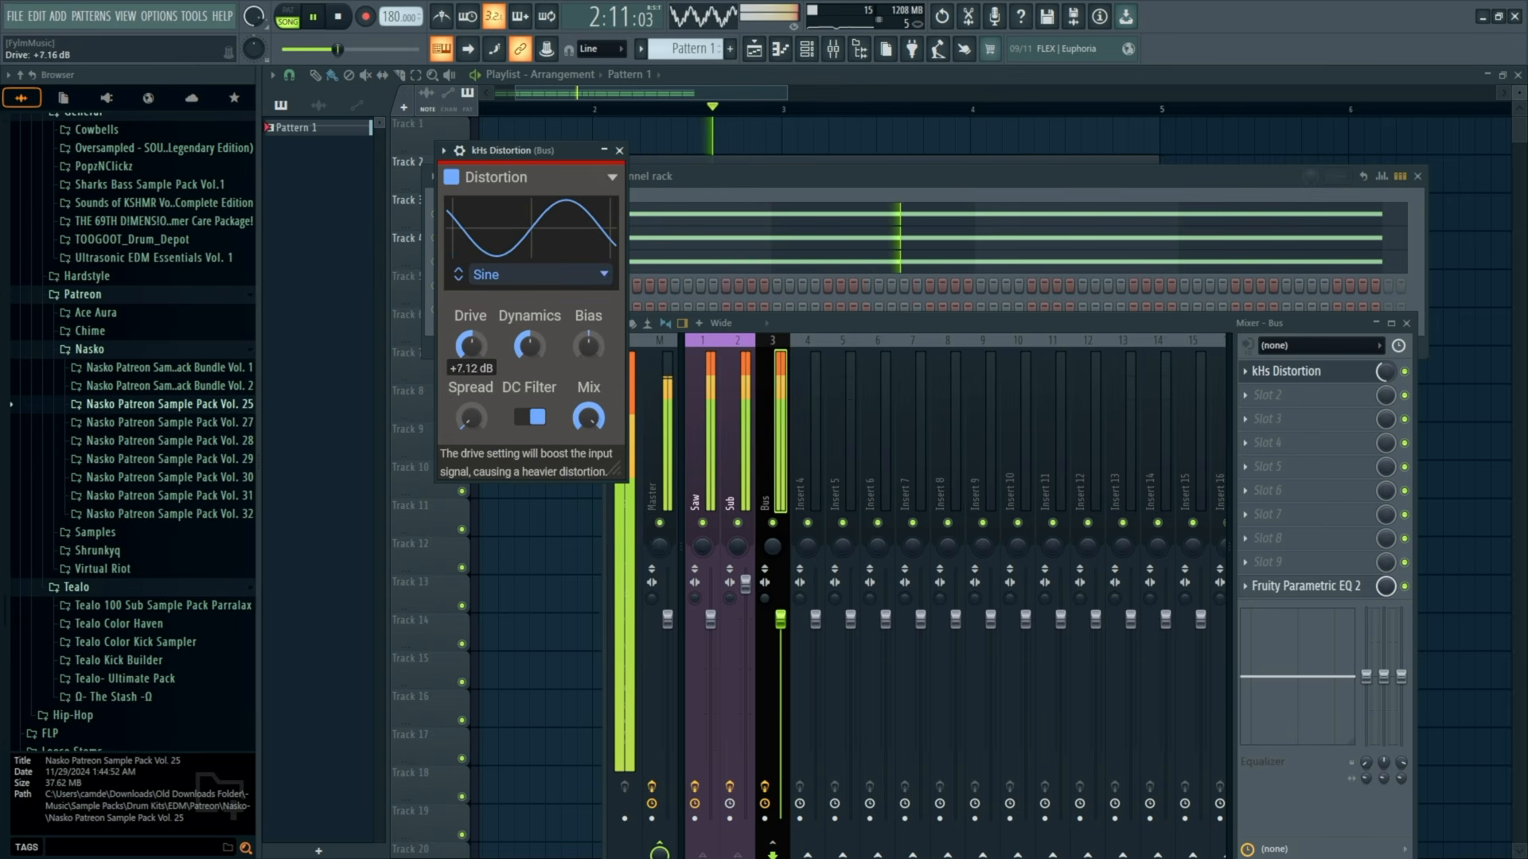
{"action": "left_click_drag", "start_coordinate": [471, 344], "coordinate": [470, 366]}
Try the Hard Clip and Quantize types in the Bus's kHs Distortion while varying the drive.
{"action": "left_click", "coordinate": [527, 275]}
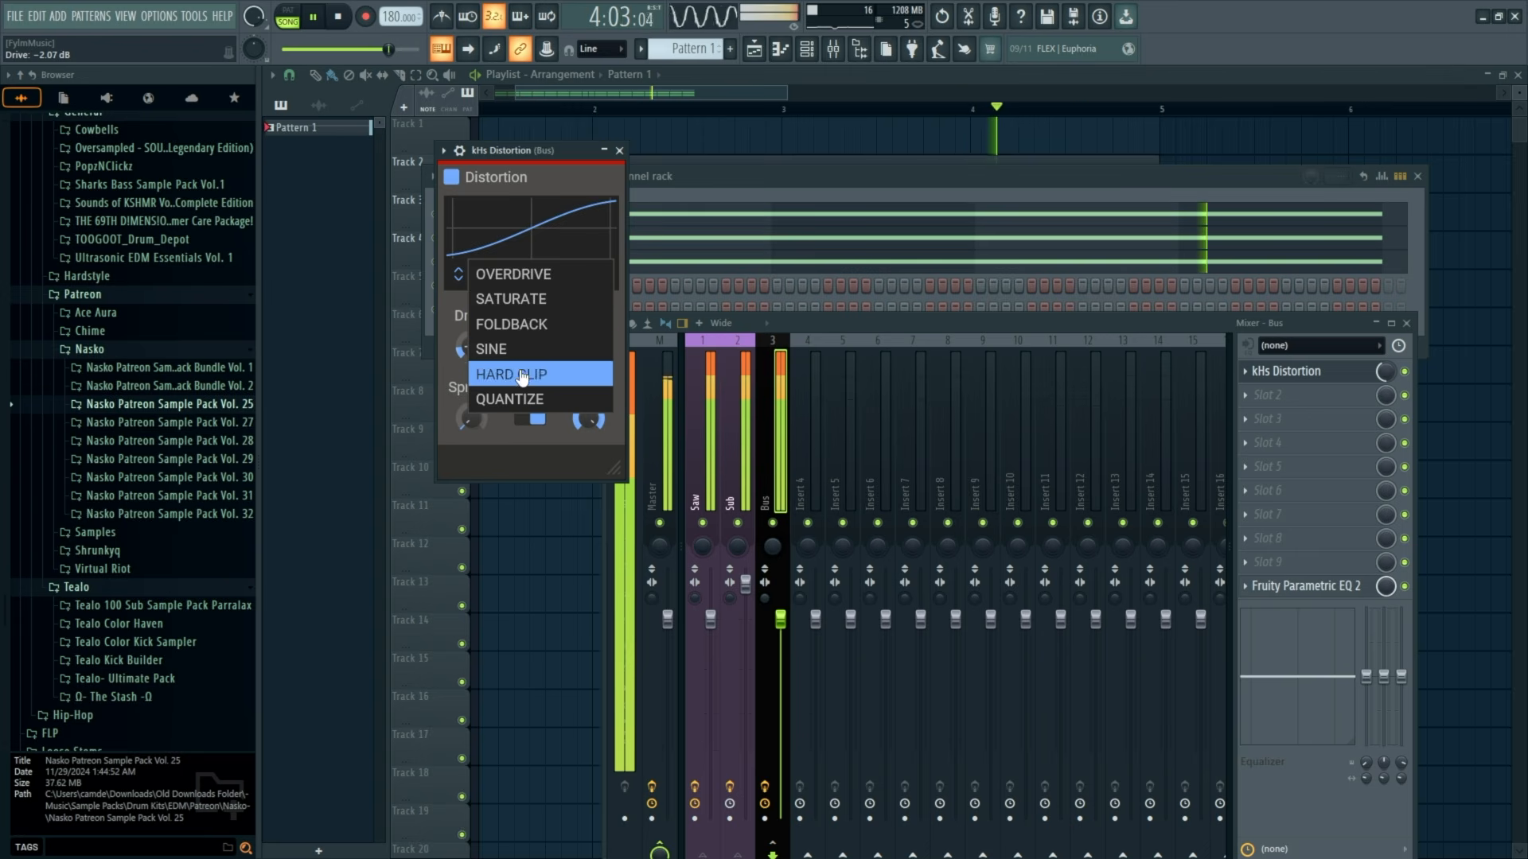
{"action": "left_click", "coordinate": [512, 373]}
{"action": "left_click", "coordinate": [521, 275]}
{"action": "left_click", "coordinate": [527, 398]}
{"action": "left_click", "coordinate": [513, 274]}
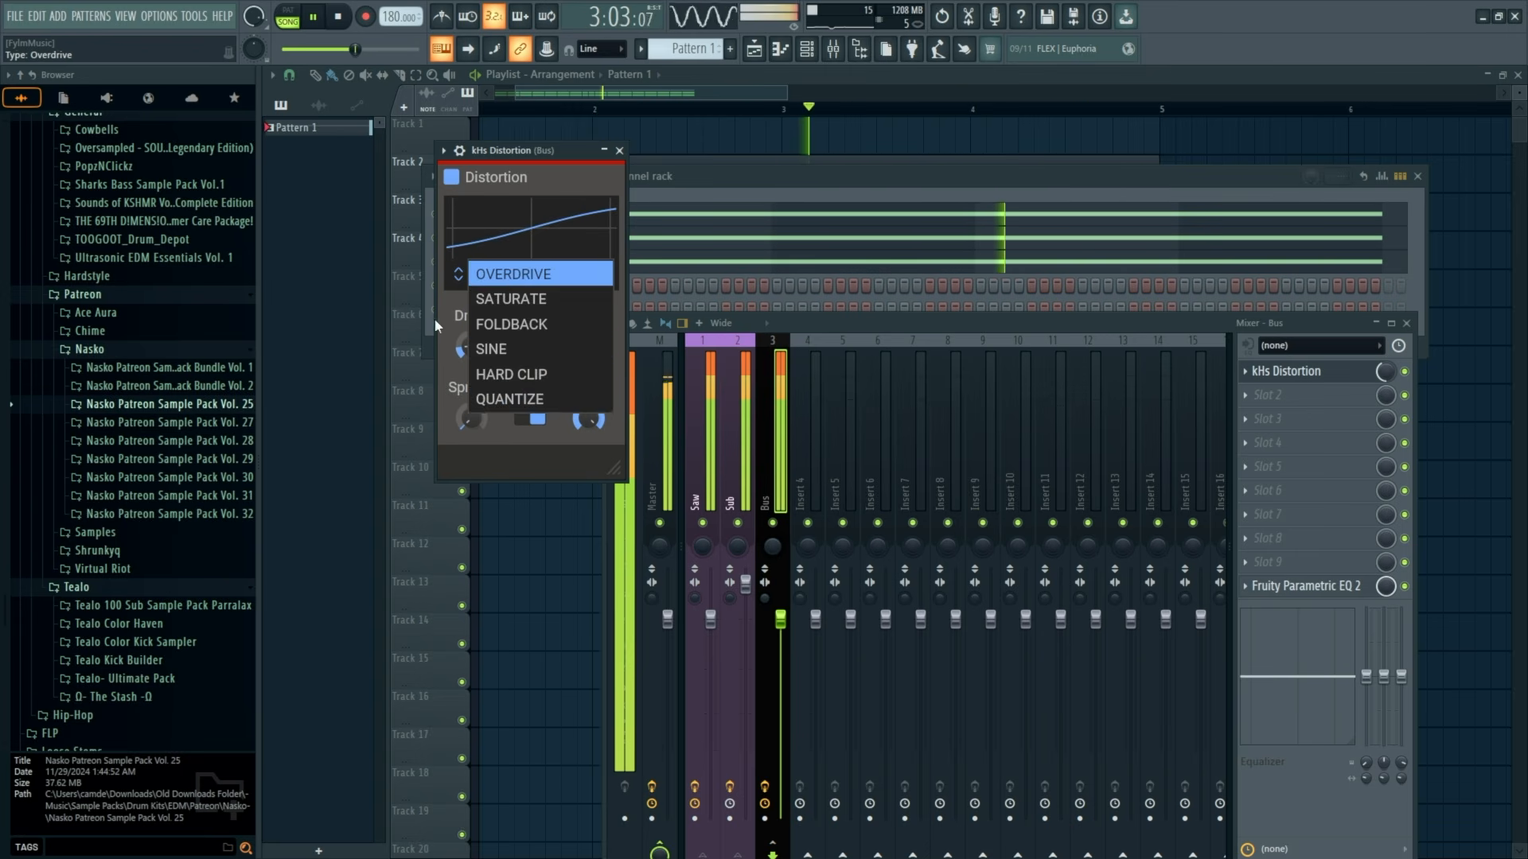
{"action": "left_click", "coordinate": [454, 315]}
{"action": "left_click_drag", "start_coordinate": [470, 345], "coordinate": [470, 278]}
{"action": "left_click_drag", "start_coordinate": [469, 344], "coordinate": [470, 382]}
Set the Bus's kHs Distortion to Sine with about -4.24 dB drive and its slot mix level to 13%.
{"action": "left_click", "coordinate": [497, 274]}
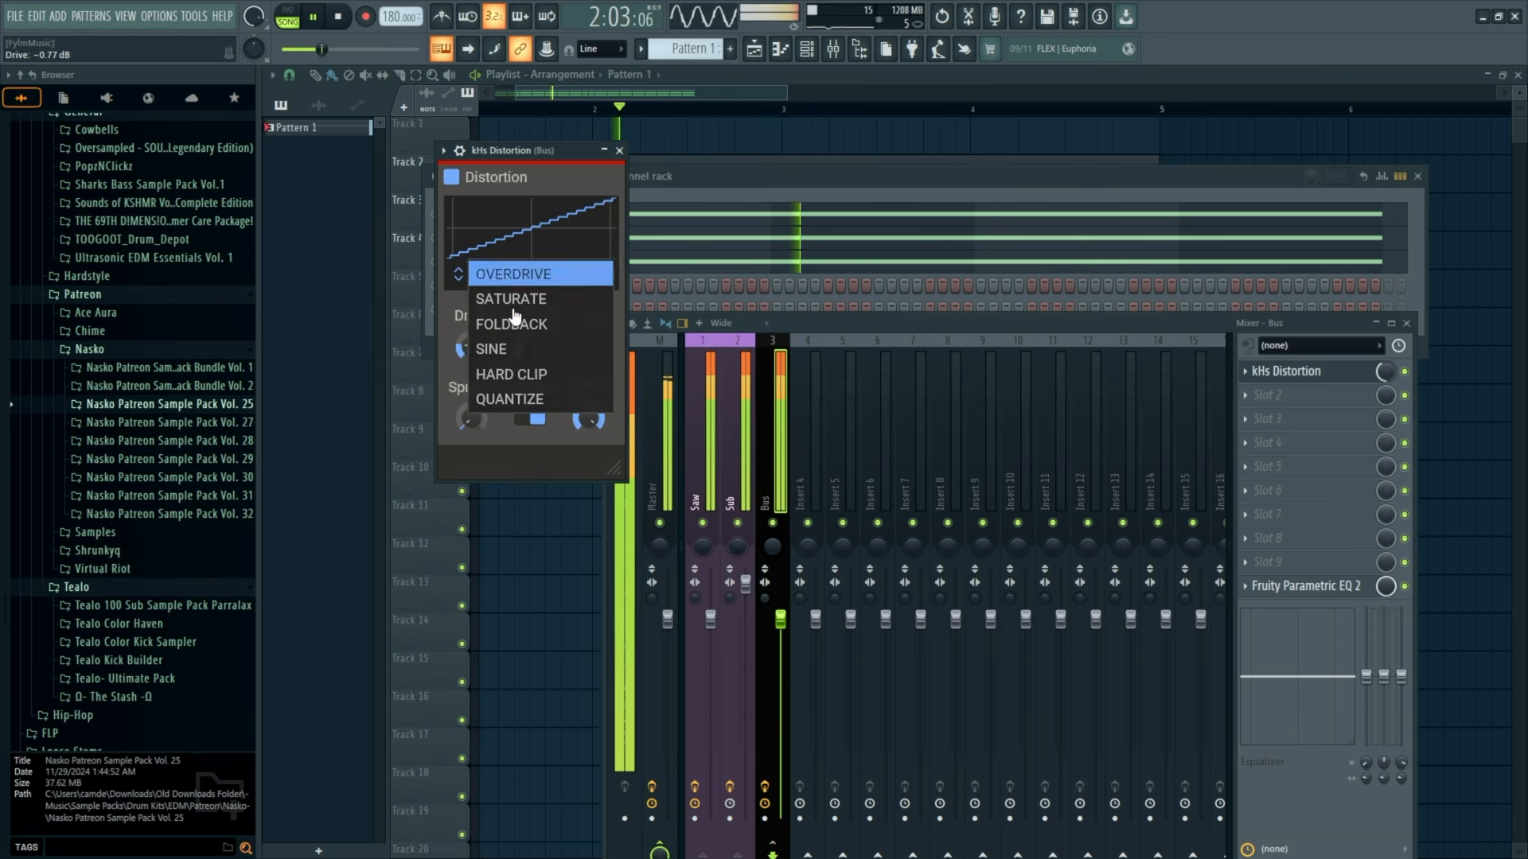
{"action": "left_click", "coordinate": [507, 350]}
{"action": "left_click_drag", "start_coordinate": [470, 345], "coordinate": [470, 366]}
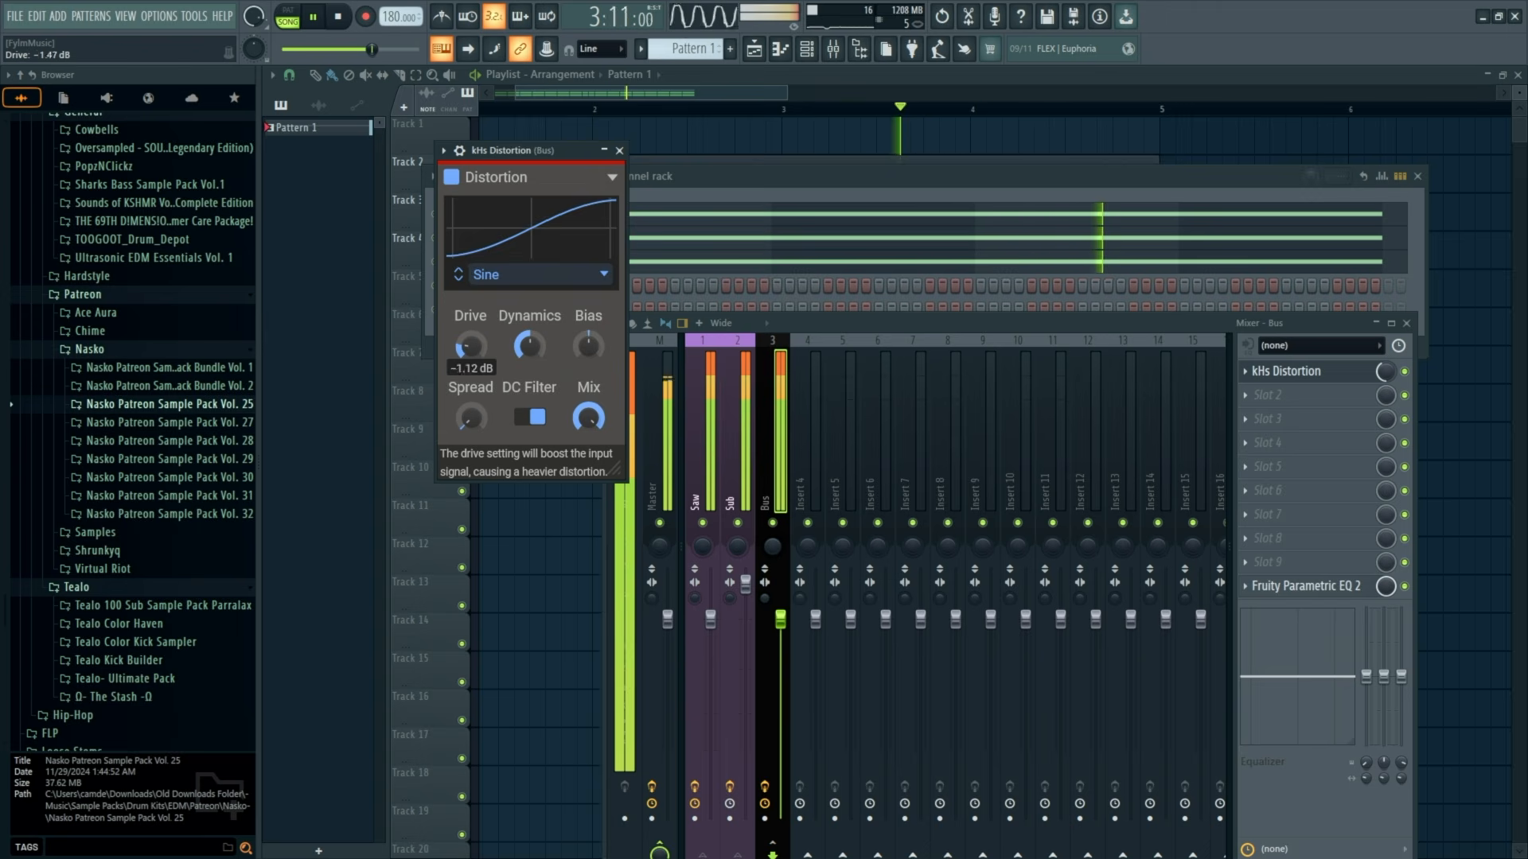
{"action": "left_click_drag", "start_coordinate": [470, 370], "coordinate": [469, 375]}
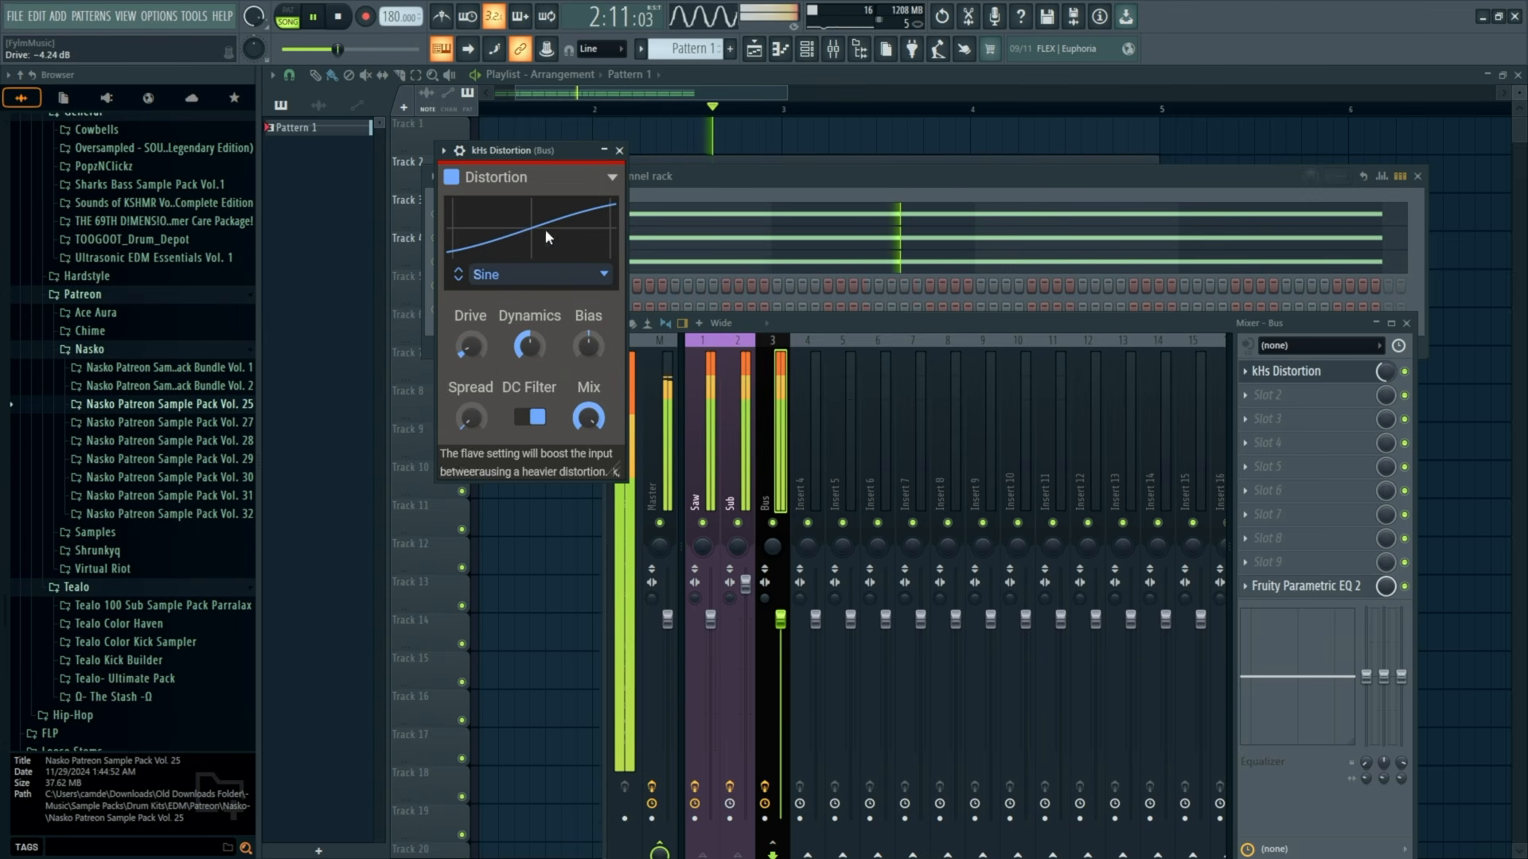
{"action": "left_click", "coordinate": [620, 151]}
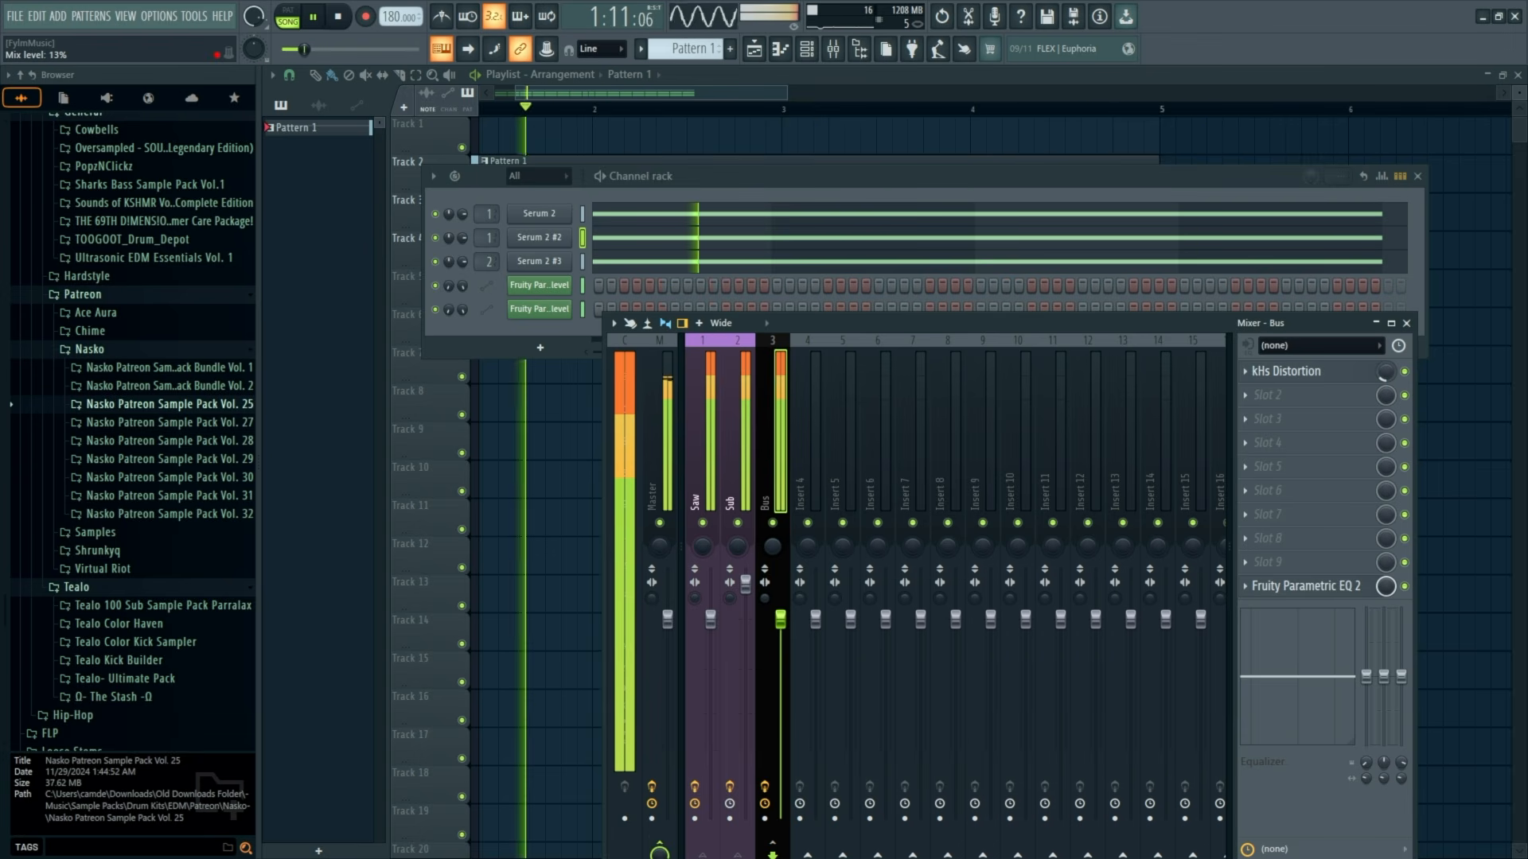
{"action": "key", "text": "space"}
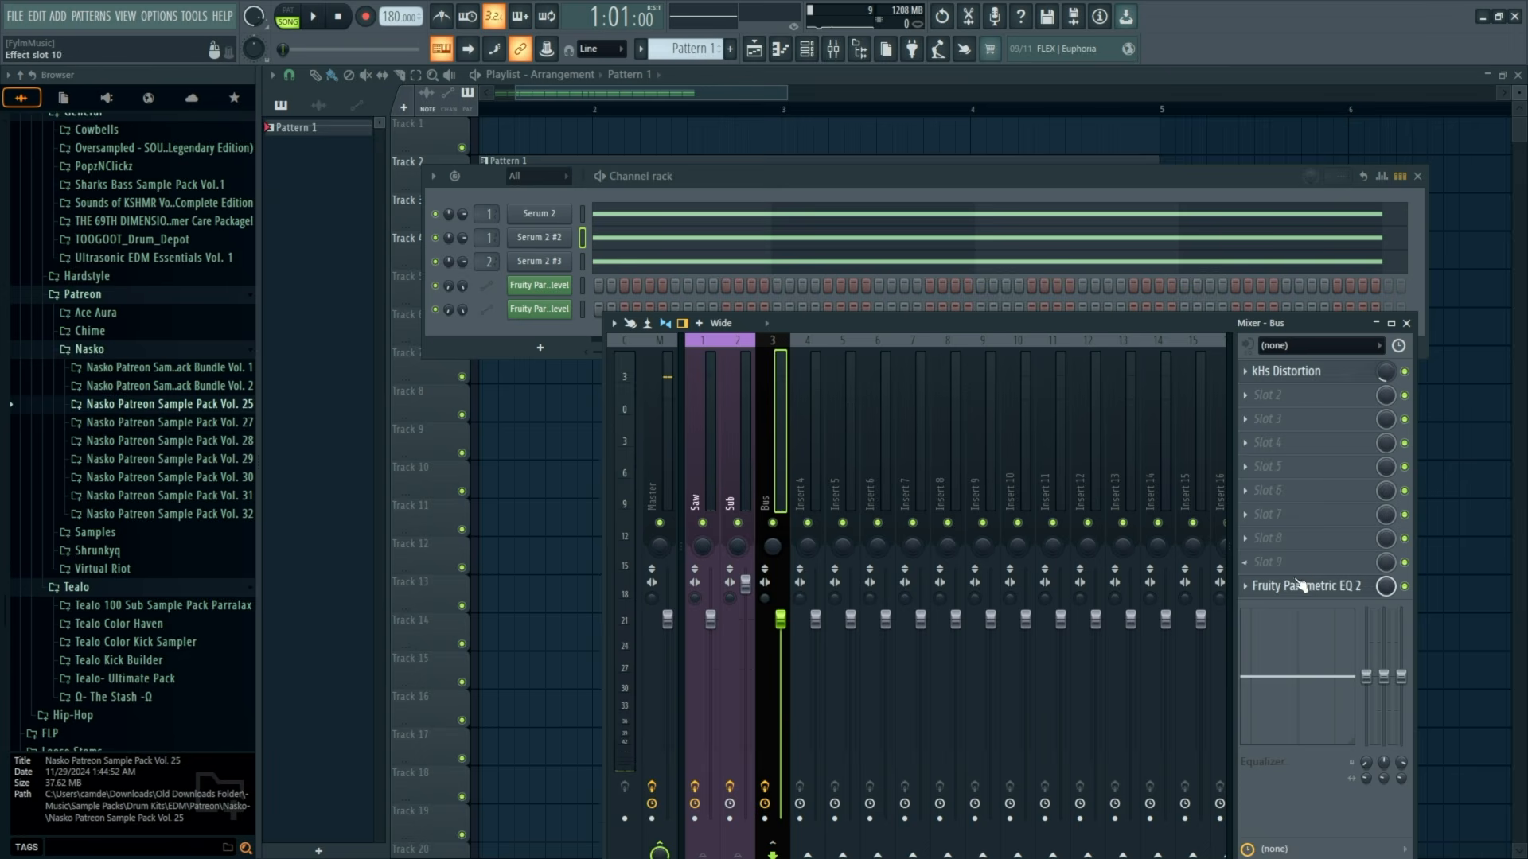
Play the bass and compare the Saw track's sound while toggling its PITCHMAP effect.
{"action": "key", "text": "space"}
{"action": "left_click", "coordinate": [745, 432]}
{"action": "left_click", "coordinate": [710, 429]}
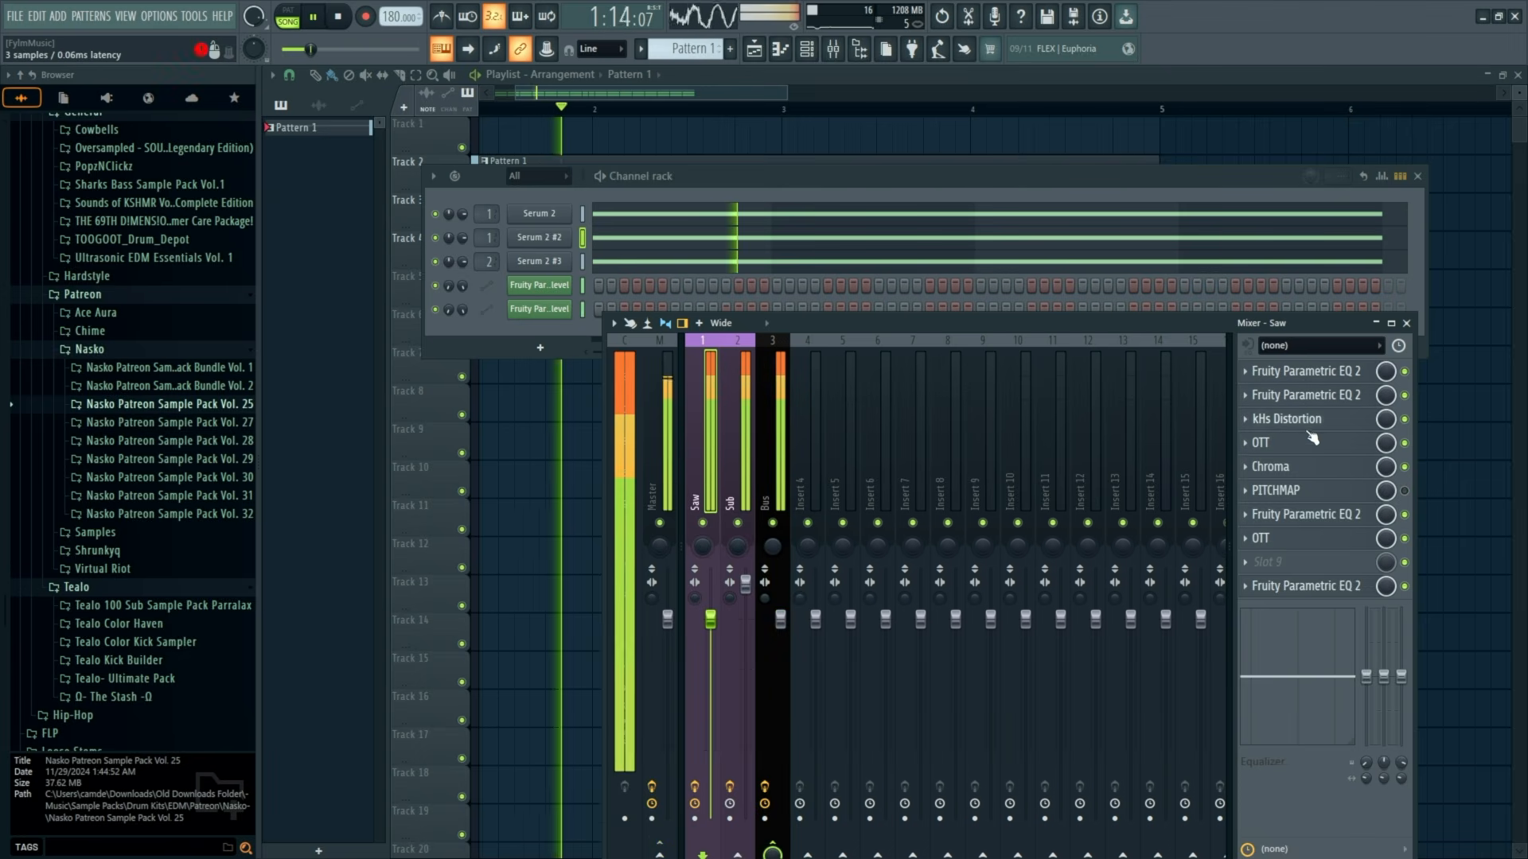
{"action": "left_click", "coordinate": [1406, 492]}
{"action": "key", "text": "space"}
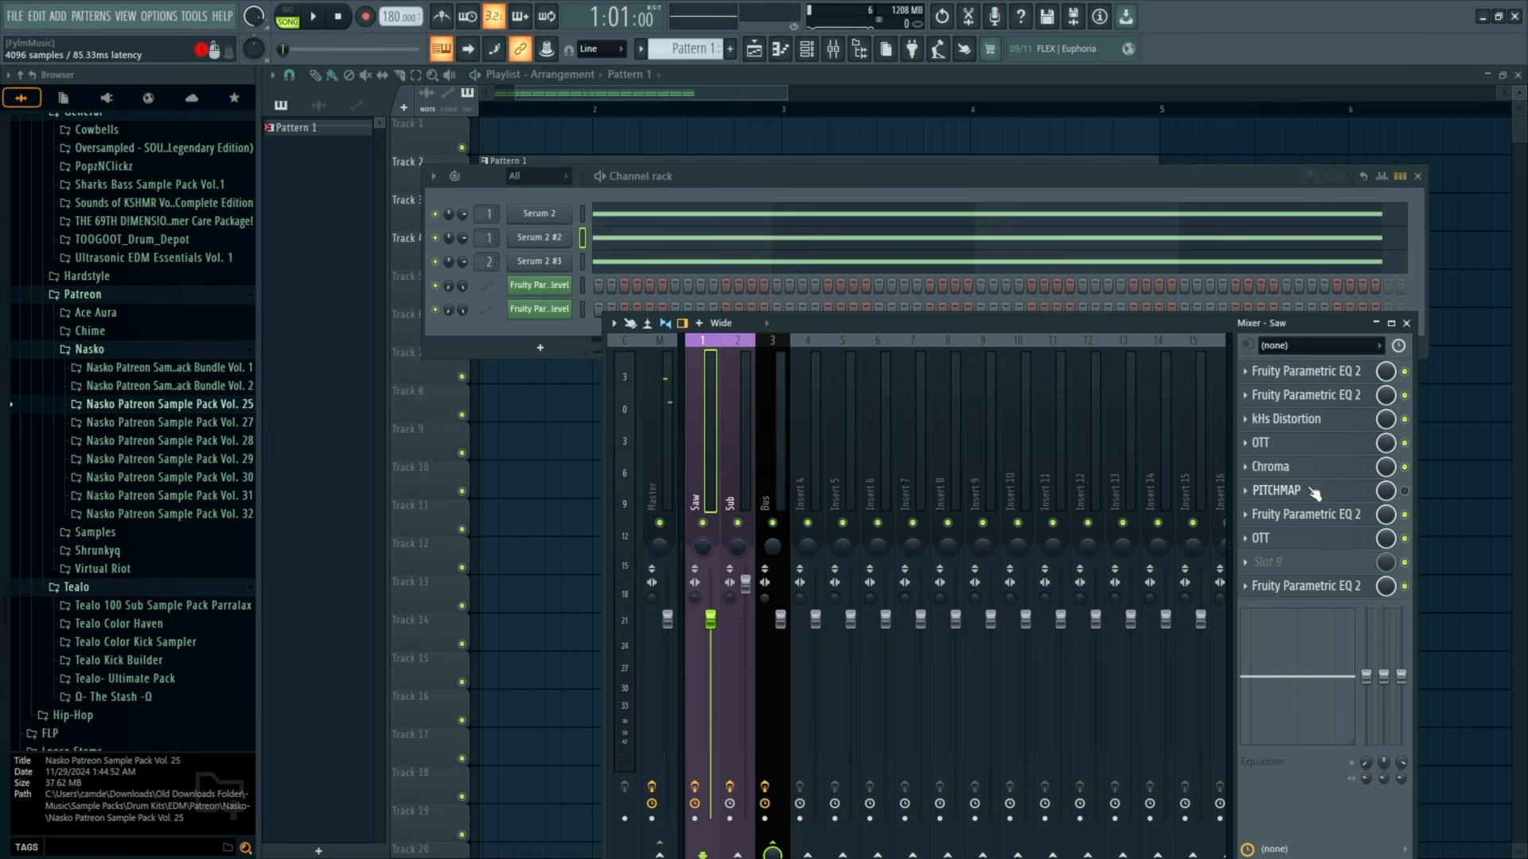
Examine the OTT, Chroma and PITCHMAP effects on the Saw track, and listen to the bass.
{"action": "left_click", "coordinate": [1324, 446]}
{"action": "left_click", "coordinate": [1323, 446]}
{"action": "left_click", "coordinate": [1305, 468]}
{"action": "left_click", "coordinate": [1305, 468]}
{"action": "left_click", "coordinate": [1306, 470]}
{"action": "left_click", "coordinate": [1306, 469]}
{"action": "left_click", "coordinate": [1298, 491]}
{"action": "left_click", "coordinate": [1299, 491]}
{"action": "left_click", "coordinate": [1299, 491]}
{"action": "left_click", "coordinate": [1299, 491]}
{"action": "left_click", "coordinate": [1298, 470]}
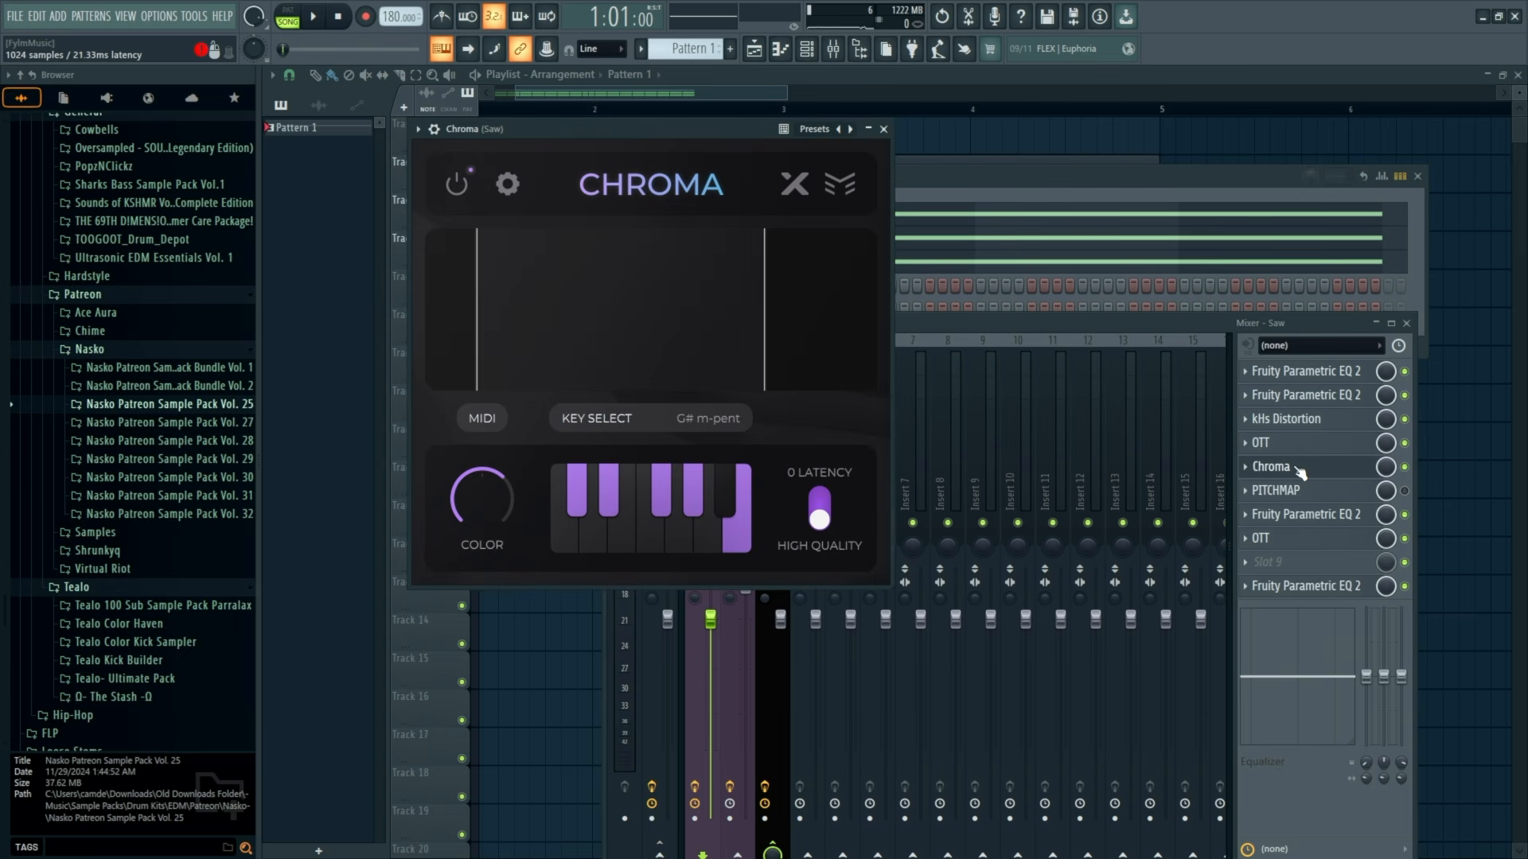
{"action": "left_click", "coordinate": [1301, 471]}
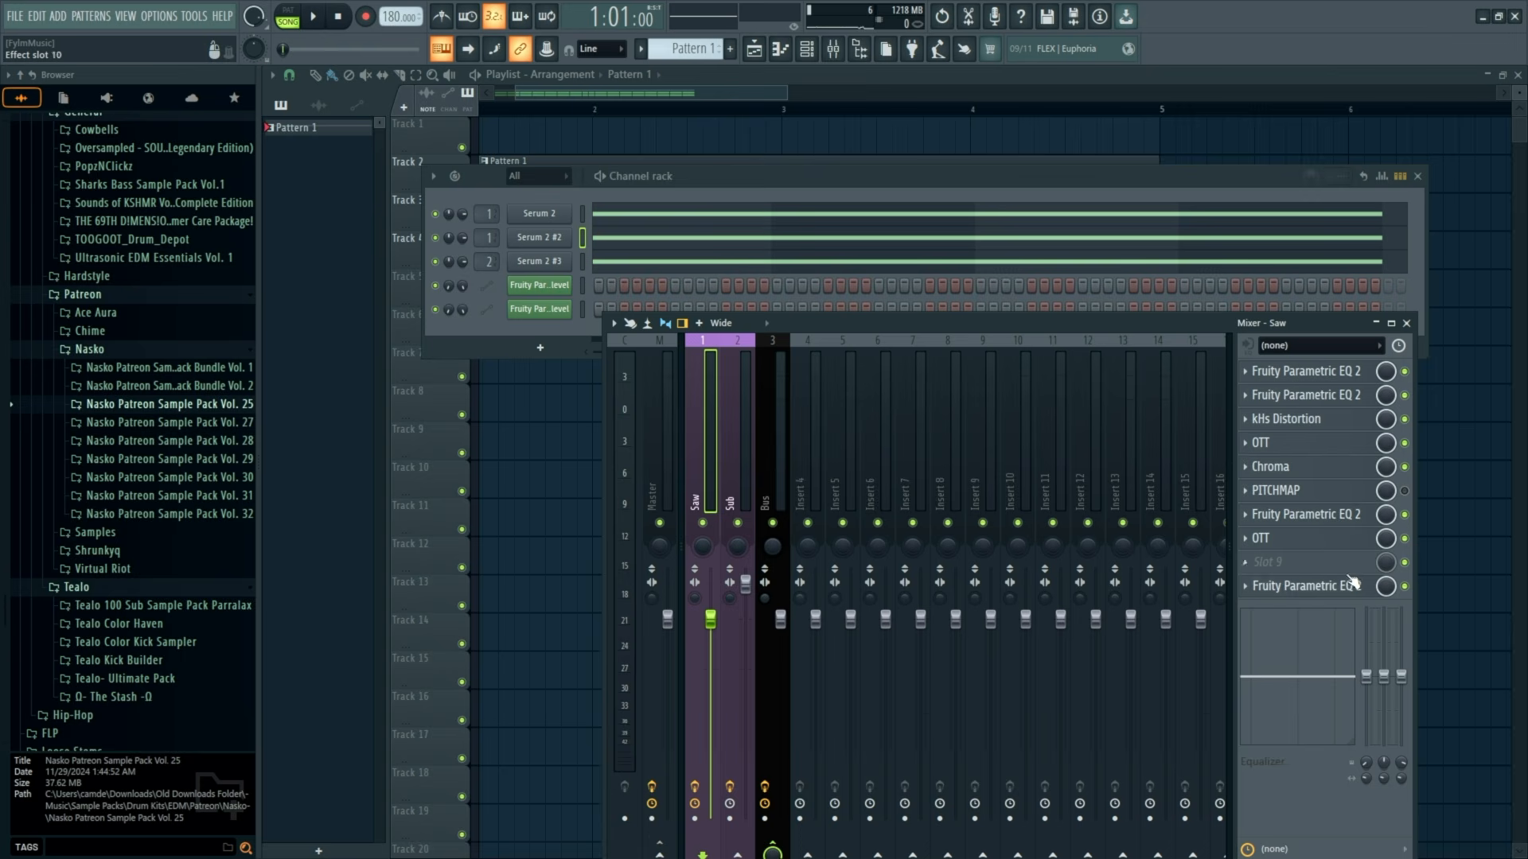
{"action": "key", "text": "space"}
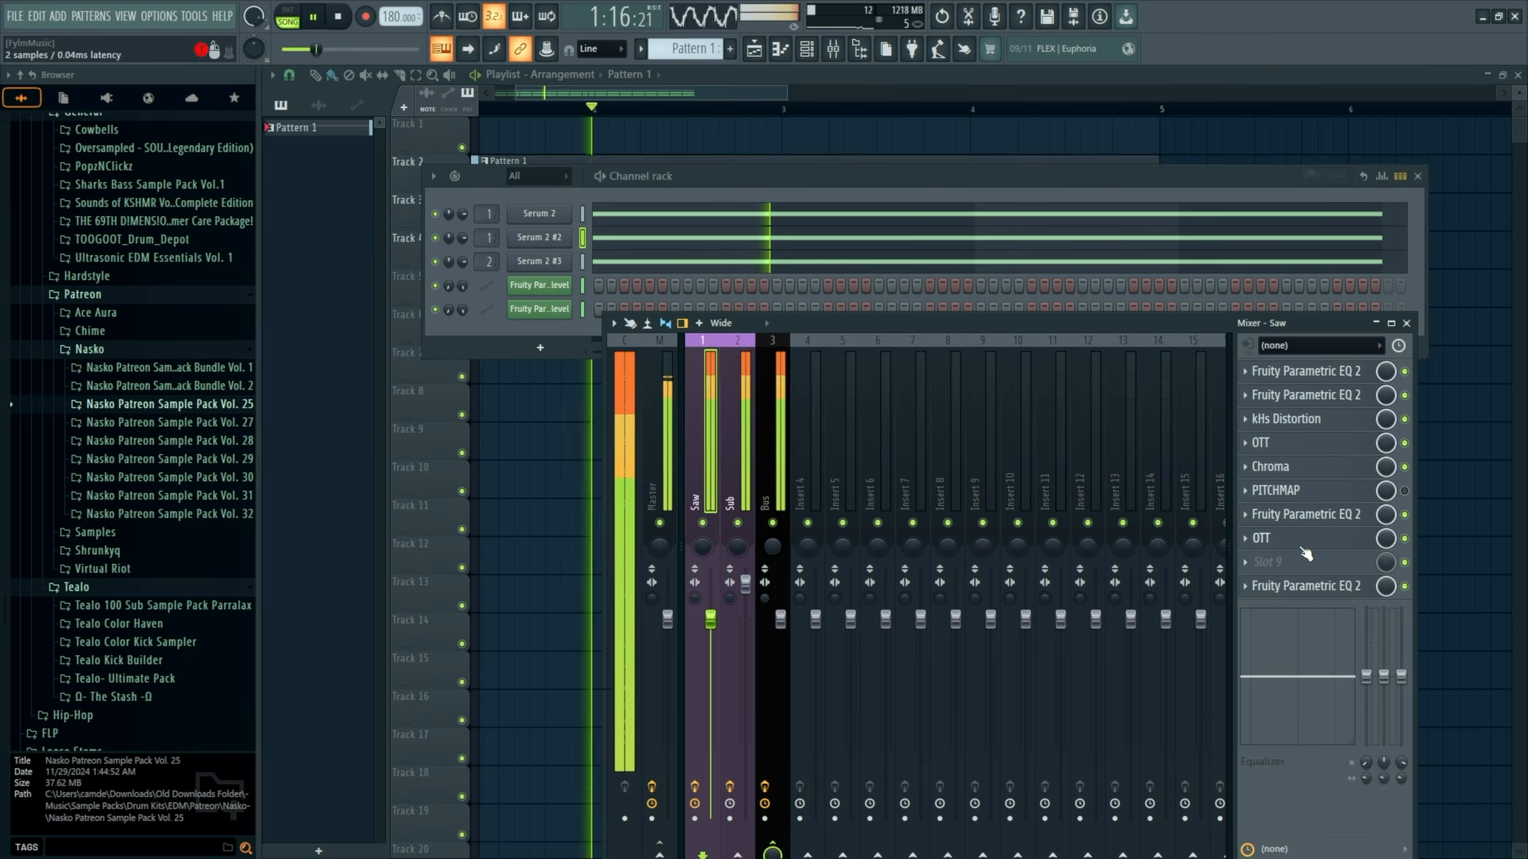
{"action": "key", "text": "space"}
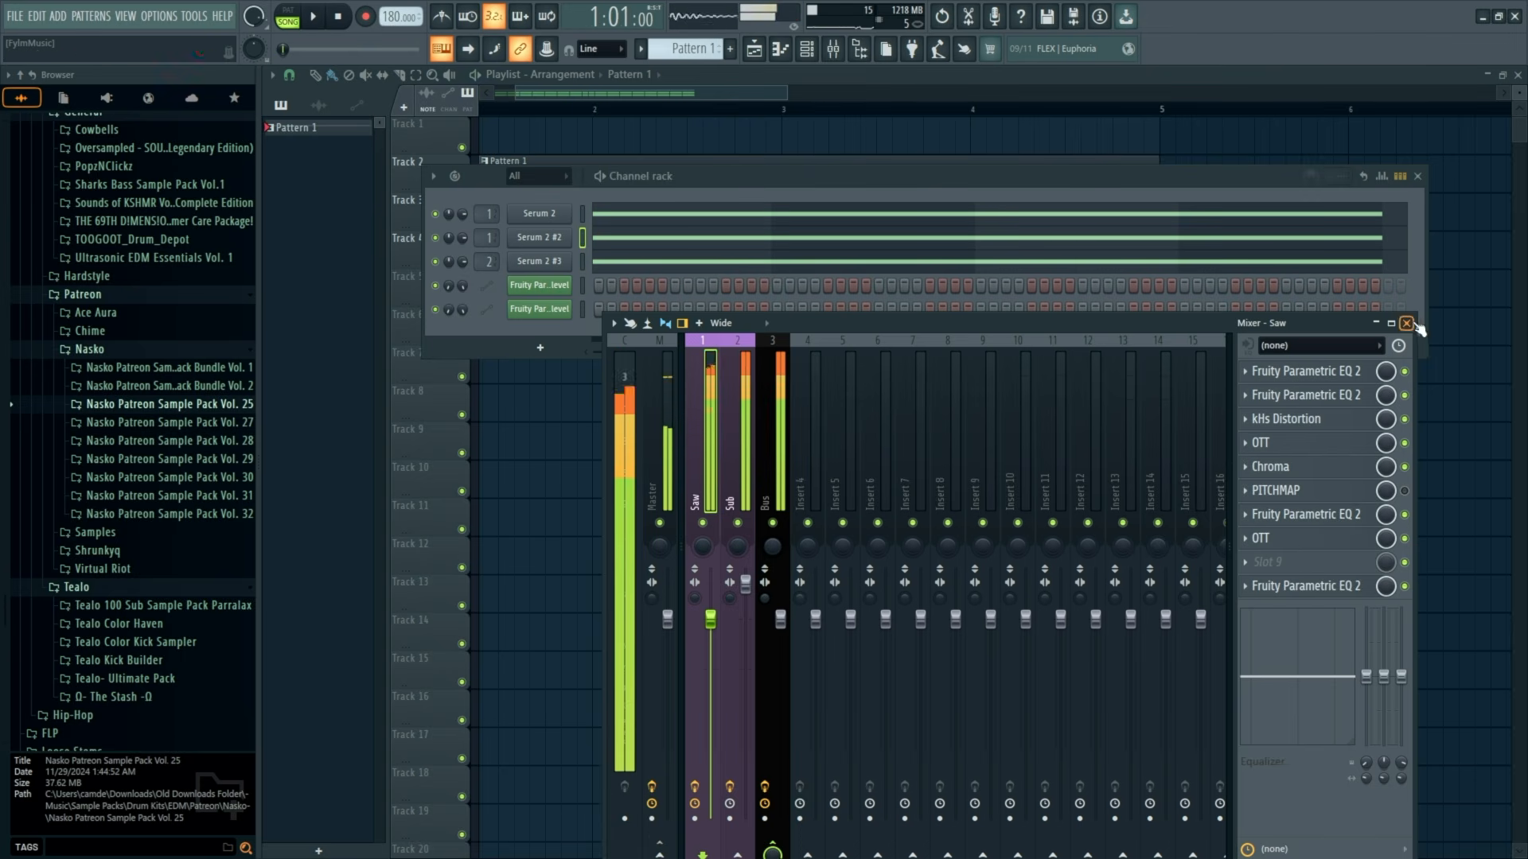
Shorten the G#5 note in the first Serum 2 channel to three bars.
{"action": "left_click", "coordinate": [1406, 323]}
{"action": "right_click", "coordinate": [534, 240]}
{"action": "left_click", "coordinate": [547, 239]}
{"action": "right_click", "coordinate": [549, 215]}
{"action": "left_click", "coordinate": [614, 213]}
{"action": "key", "text": "space"}
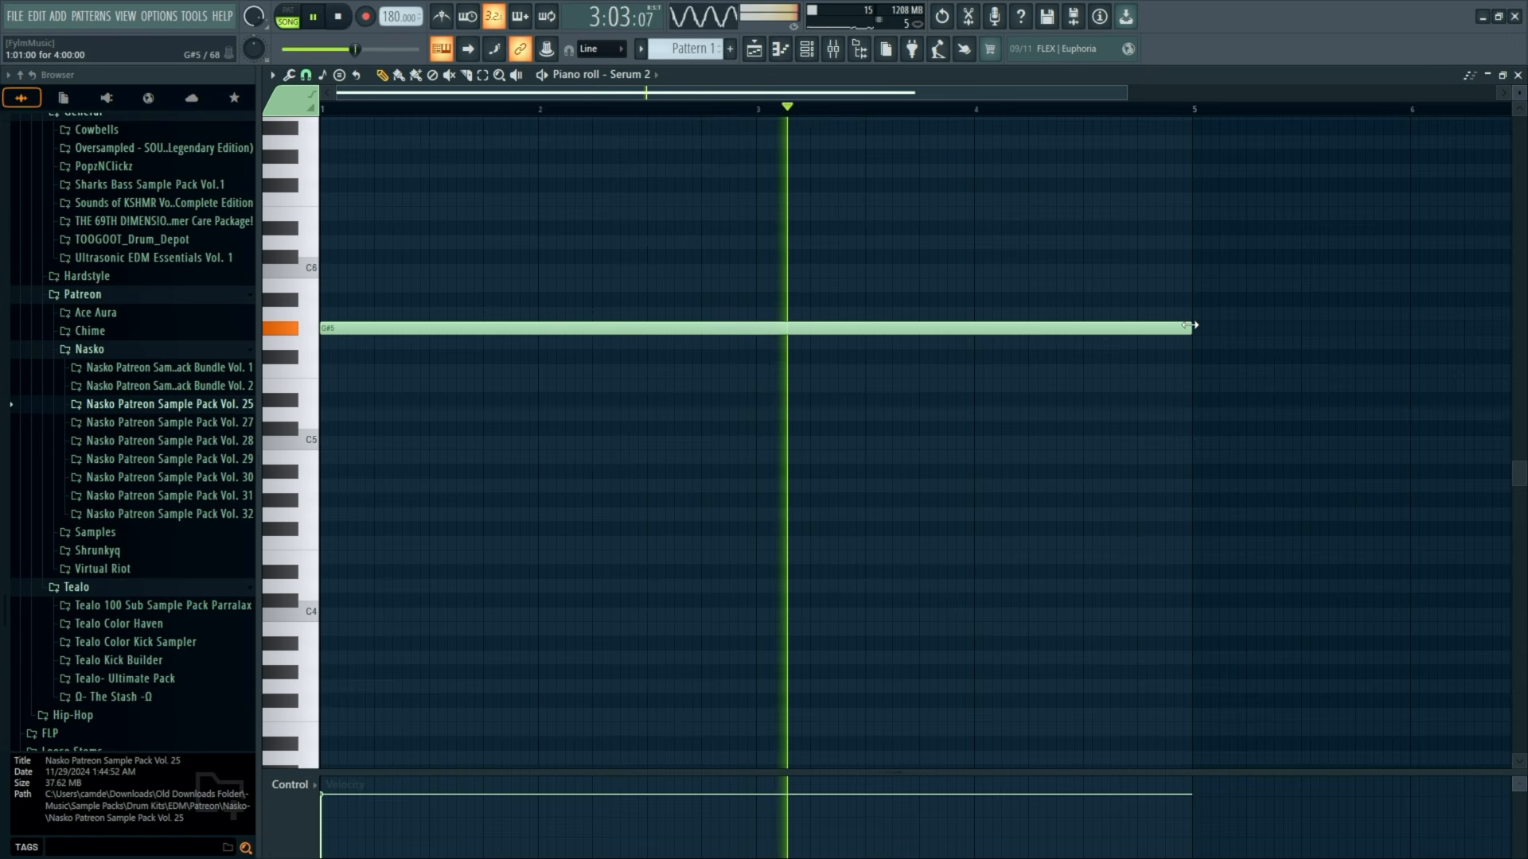
{"action": "key", "text": "space"}
{"action": "left_click_drag", "start_coordinate": [1190, 325], "coordinate": [1002, 312]}
Add a one-bar G#4 note at bar 4 in the first Serum 2 channel and listen to it.
{"action": "mouse_move", "coordinate": [1004, 403]}
{"action": "left_mouse_down"}
{"action": "mouse_move", "coordinate": [1009, 515]}
{"action": "mouse_move", "coordinate": [1019, 495]}
{"action": "mouse_move", "coordinate": [822, 501]}
{"action": "left_mouse_up"}
{"action": "key", "text": "space"}
{"action": "scroll", "coordinate": [1001, 505], "scroll_direction": "down", "scroll_amount": 3}
{"action": "scroll", "coordinate": [748, 466], "scroll_direction": "up", "scroll_amount": 3}
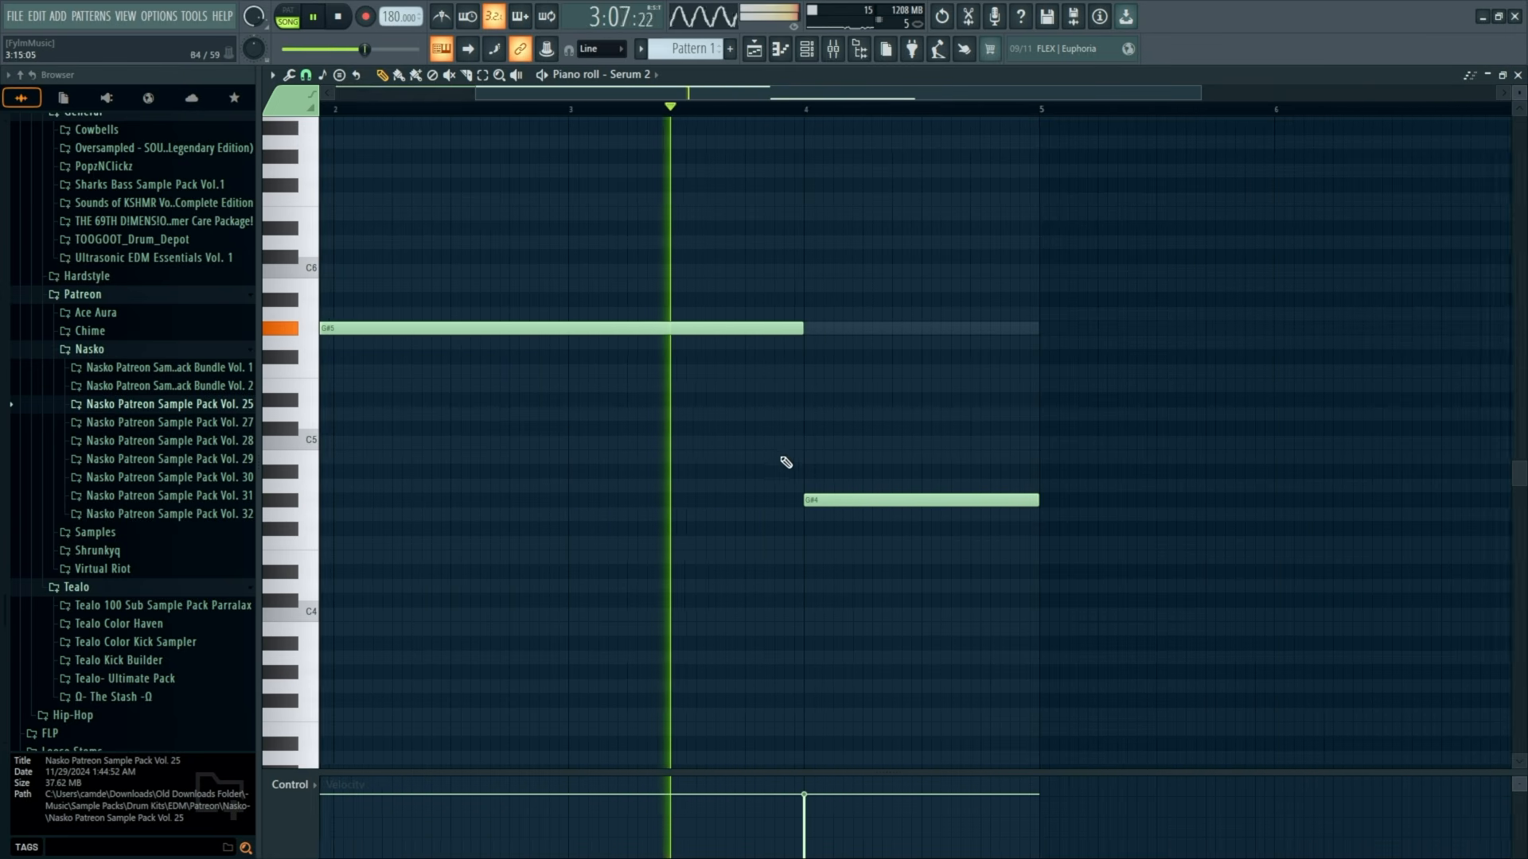
{"action": "left_click", "coordinate": [1518, 75]}
{"action": "key", "text": "space"}
In the Serum 2 #2 channel, shorten the G#5 note to three bars and add a one-bar G#4 note at bar 4.
{"action": "right_click", "coordinate": [544, 239]}
{"action": "left_click", "coordinate": [621, 238]}
{"action": "scroll", "coordinate": [909, 440], "scroll_direction": "down", "scroll_amount": 1}
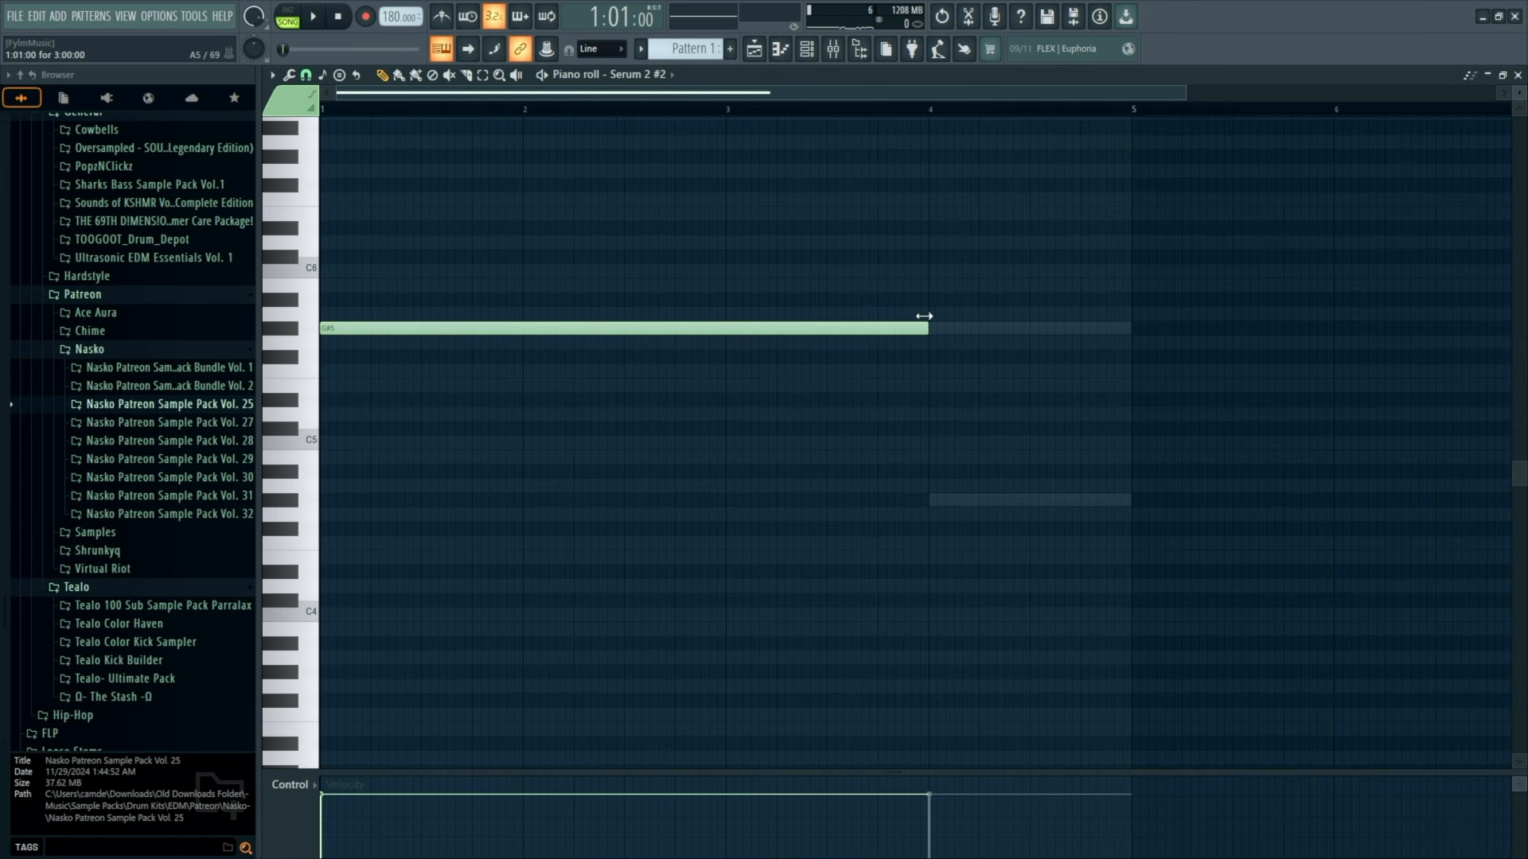
{"action": "key", "text": "space"}
{"action": "left_click", "coordinate": [934, 501]}
{"action": "scroll", "coordinate": [1262, 511], "scroll_direction": "down", "scroll_amount": 2}
{"action": "left_click_drag", "start_coordinate": [1234, 499], "coordinate": [939, 471]}
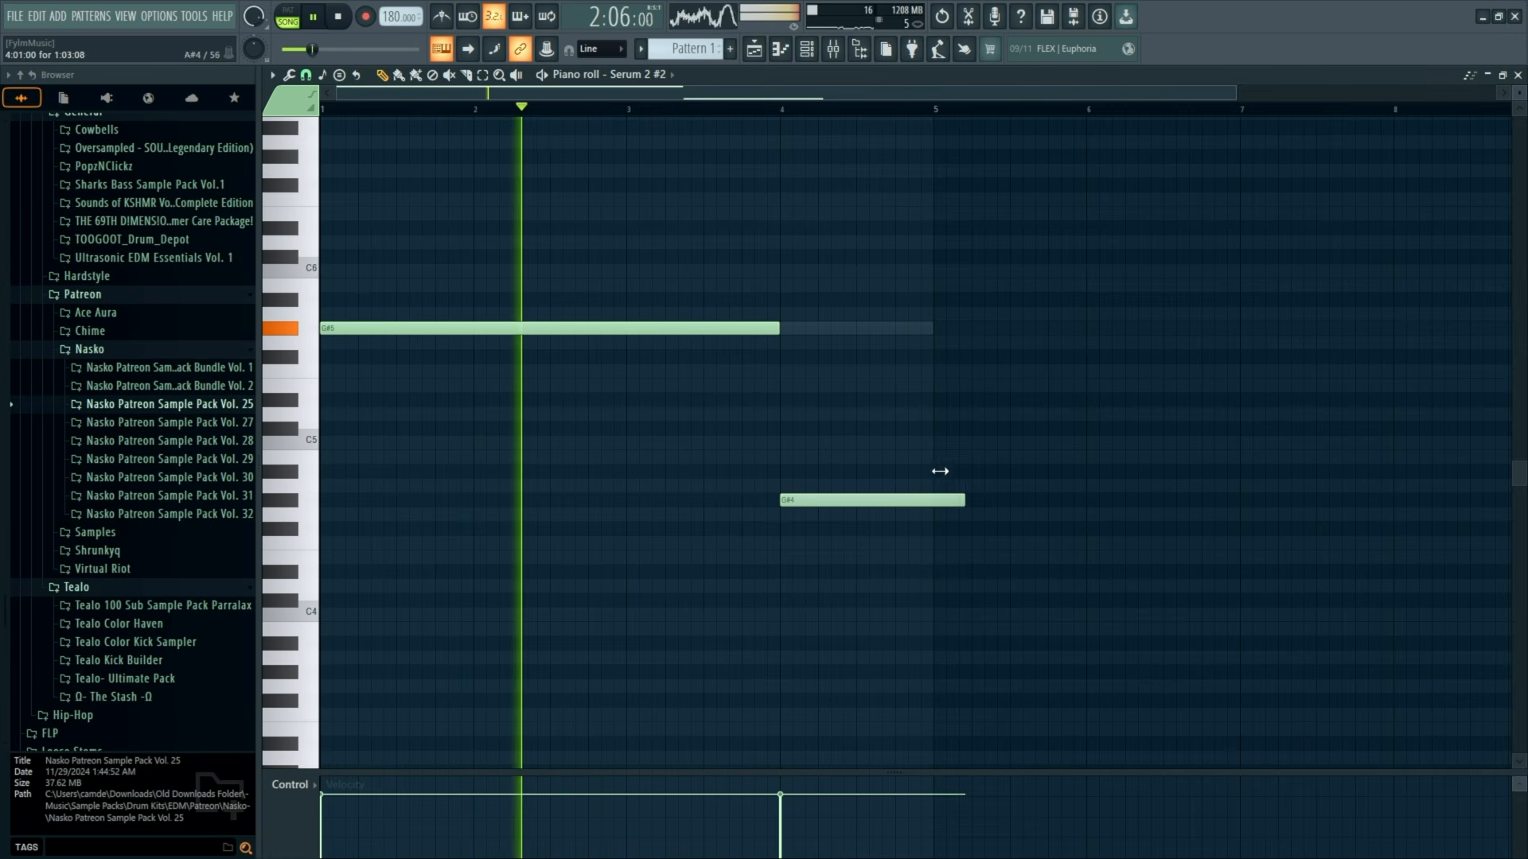
{"action": "left_click", "coordinate": [1518, 75]}
In the Serum 2 #3 channel, shorten the G#5 note to three bars and add a one-bar G#4 note at bar 4.
{"action": "right_click", "coordinate": [569, 258]}
{"action": "left_click", "coordinate": [585, 261]}
{"action": "left_click_drag", "start_coordinate": [924, 316], "coordinate": [773, 313]}
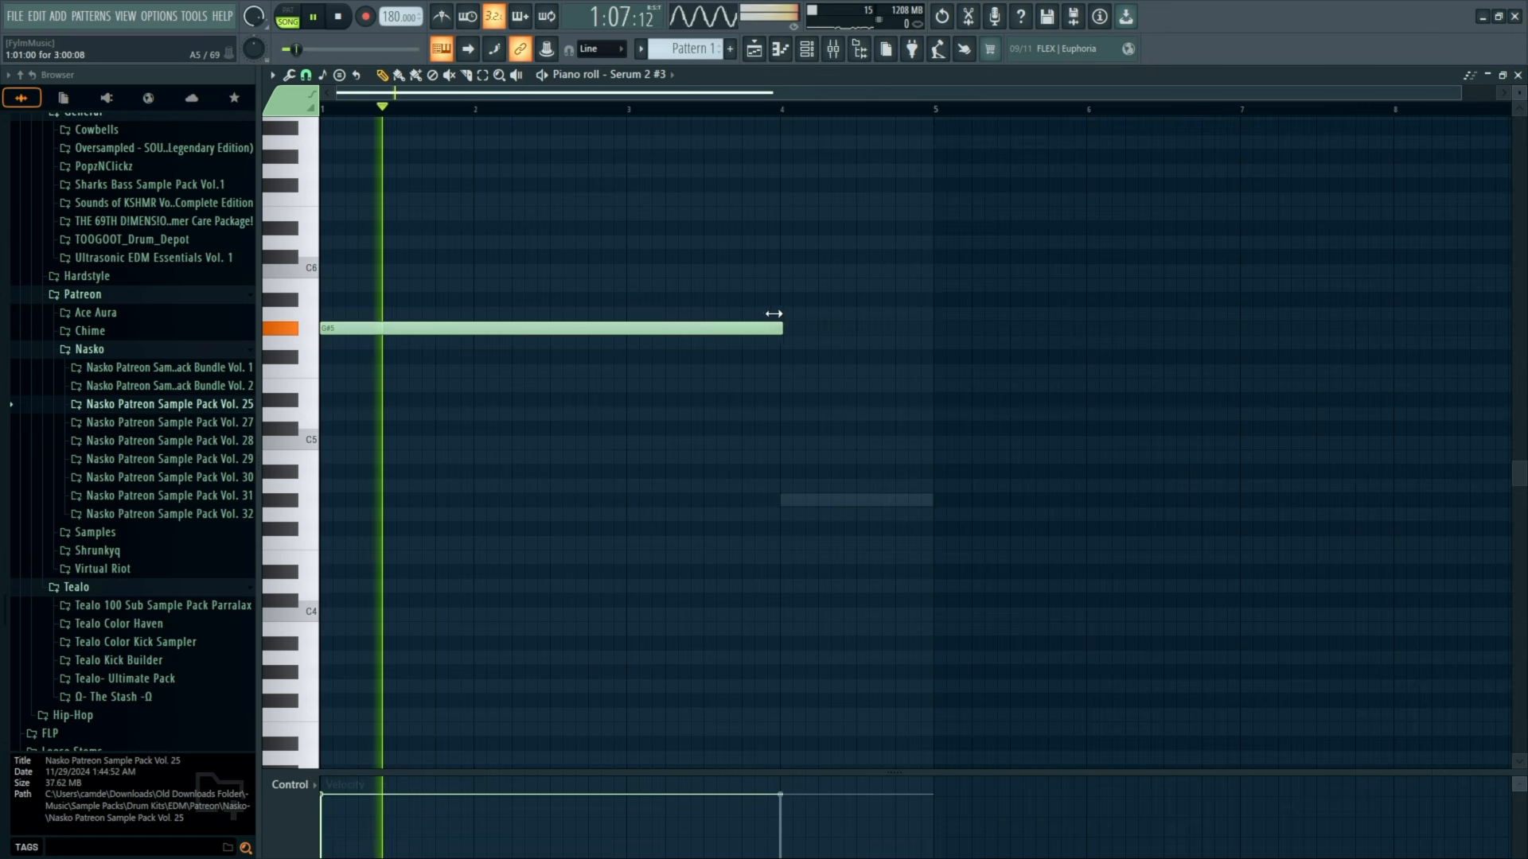
{"action": "left_click", "coordinate": [785, 502]}
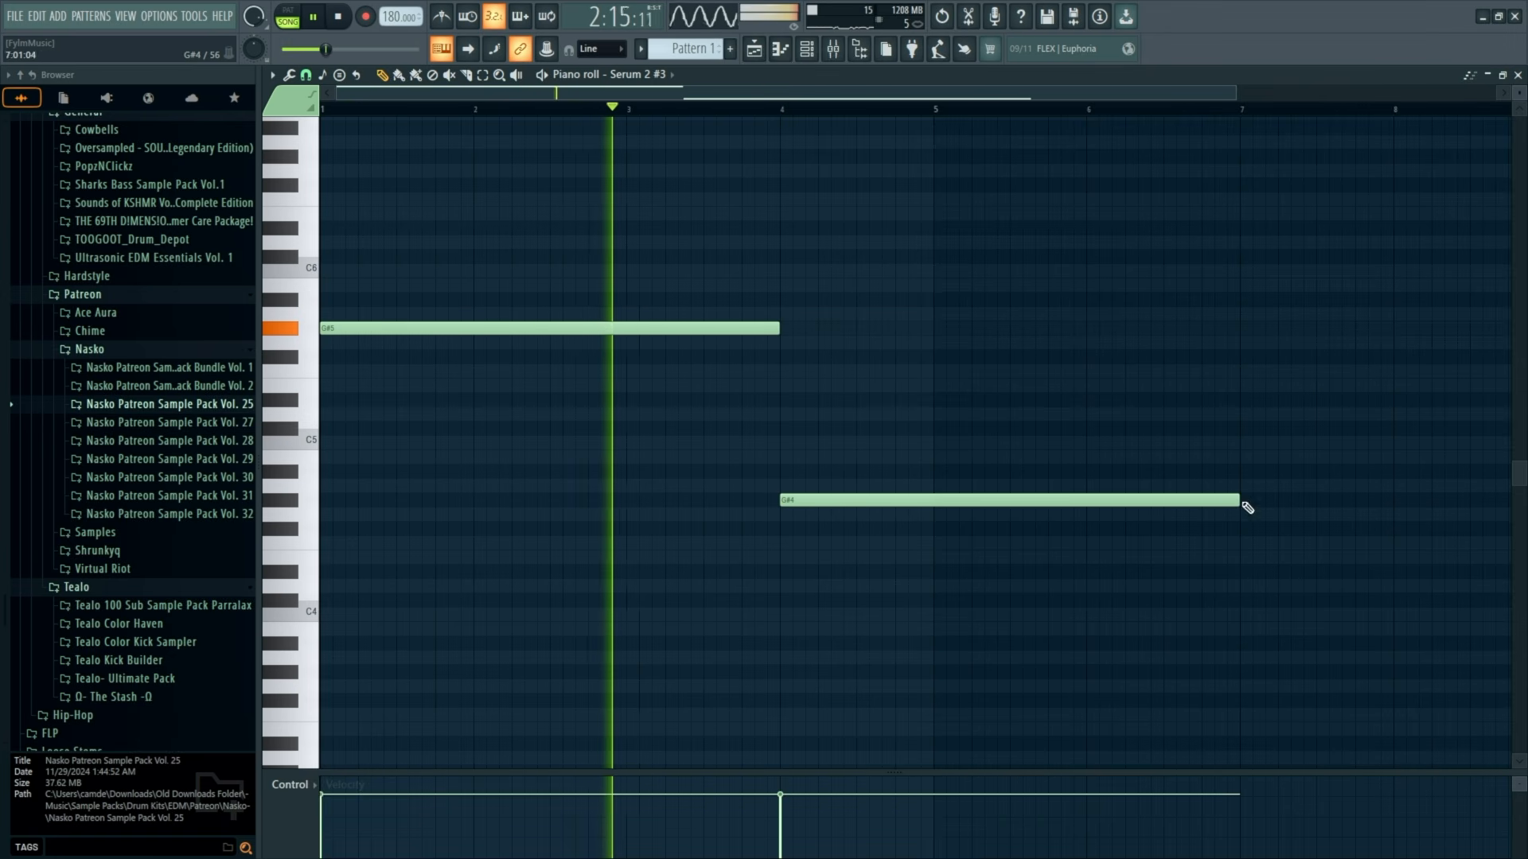
{"action": "left_click_drag", "start_coordinate": [1243, 503], "coordinate": [933, 501]}
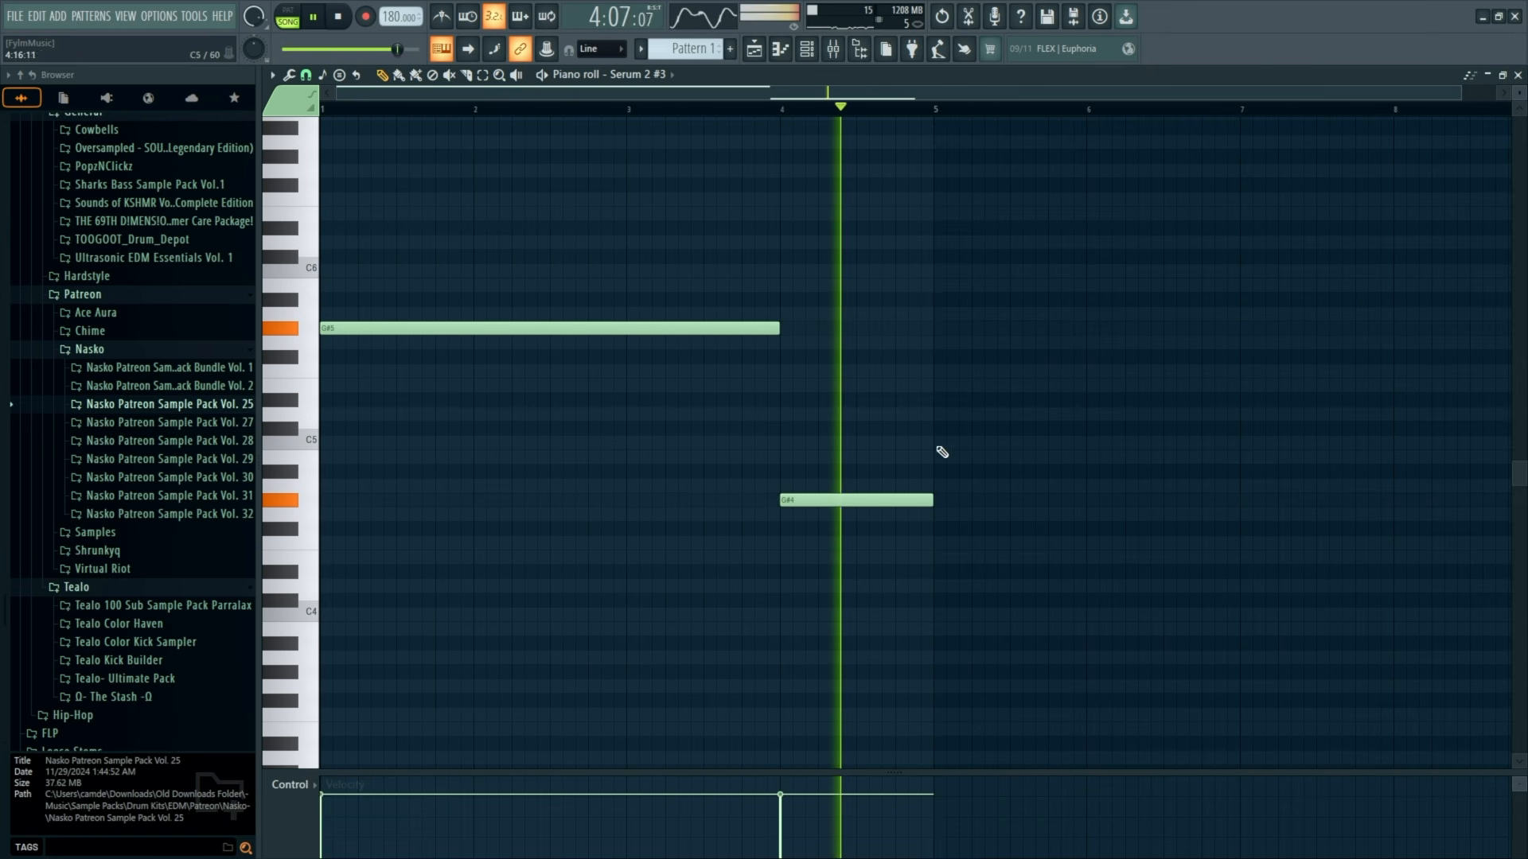
{"action": "key", "text": "F7"}
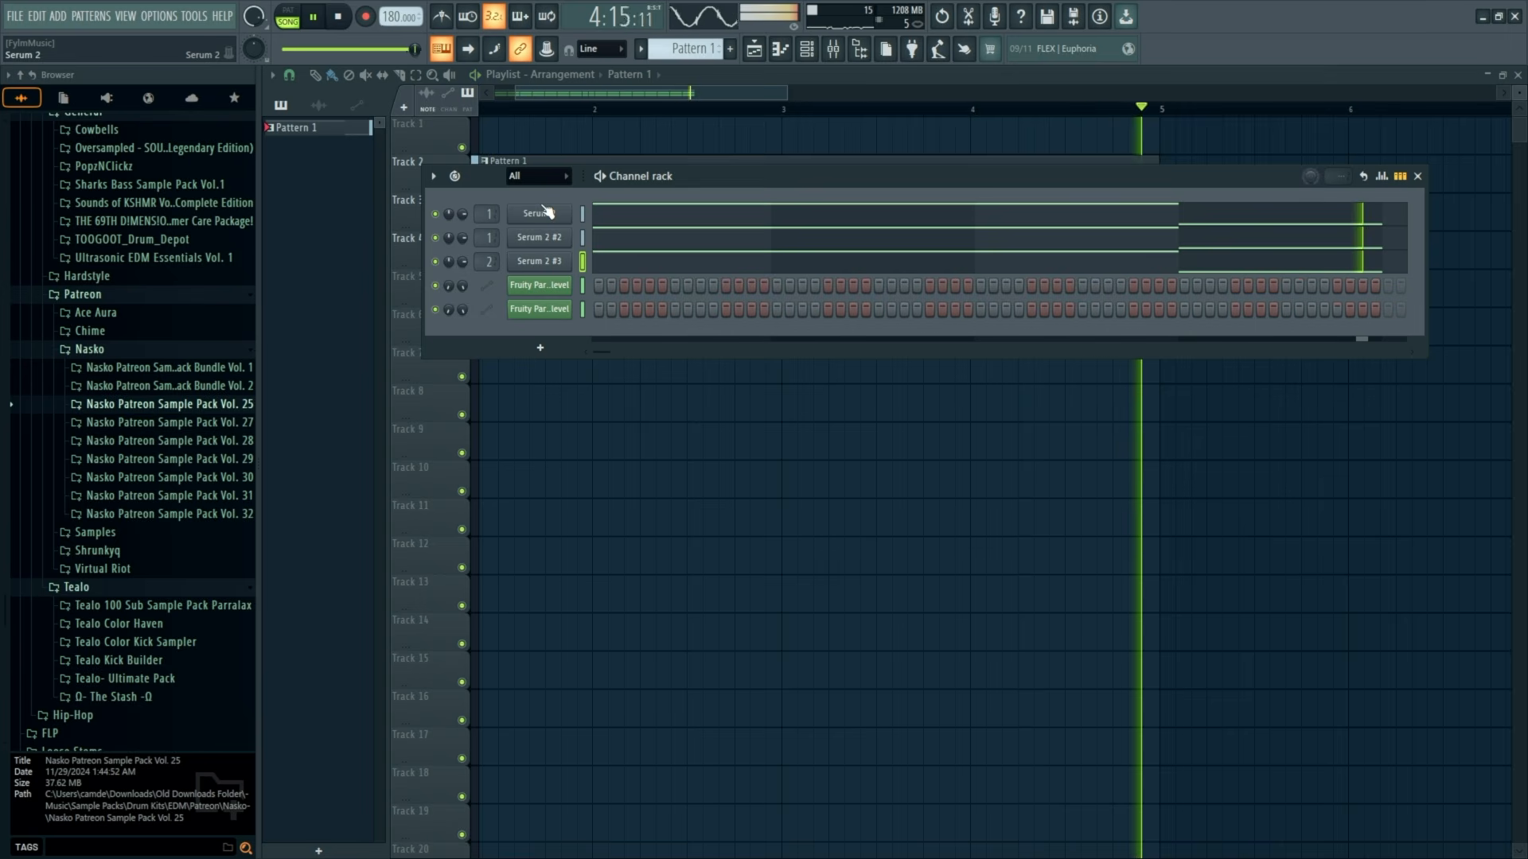
Play the pattern from the start to hear all three Serum layers with the octave drop.
{"action": "key", "text": "space"}
{"action": "key", "text": "space"}
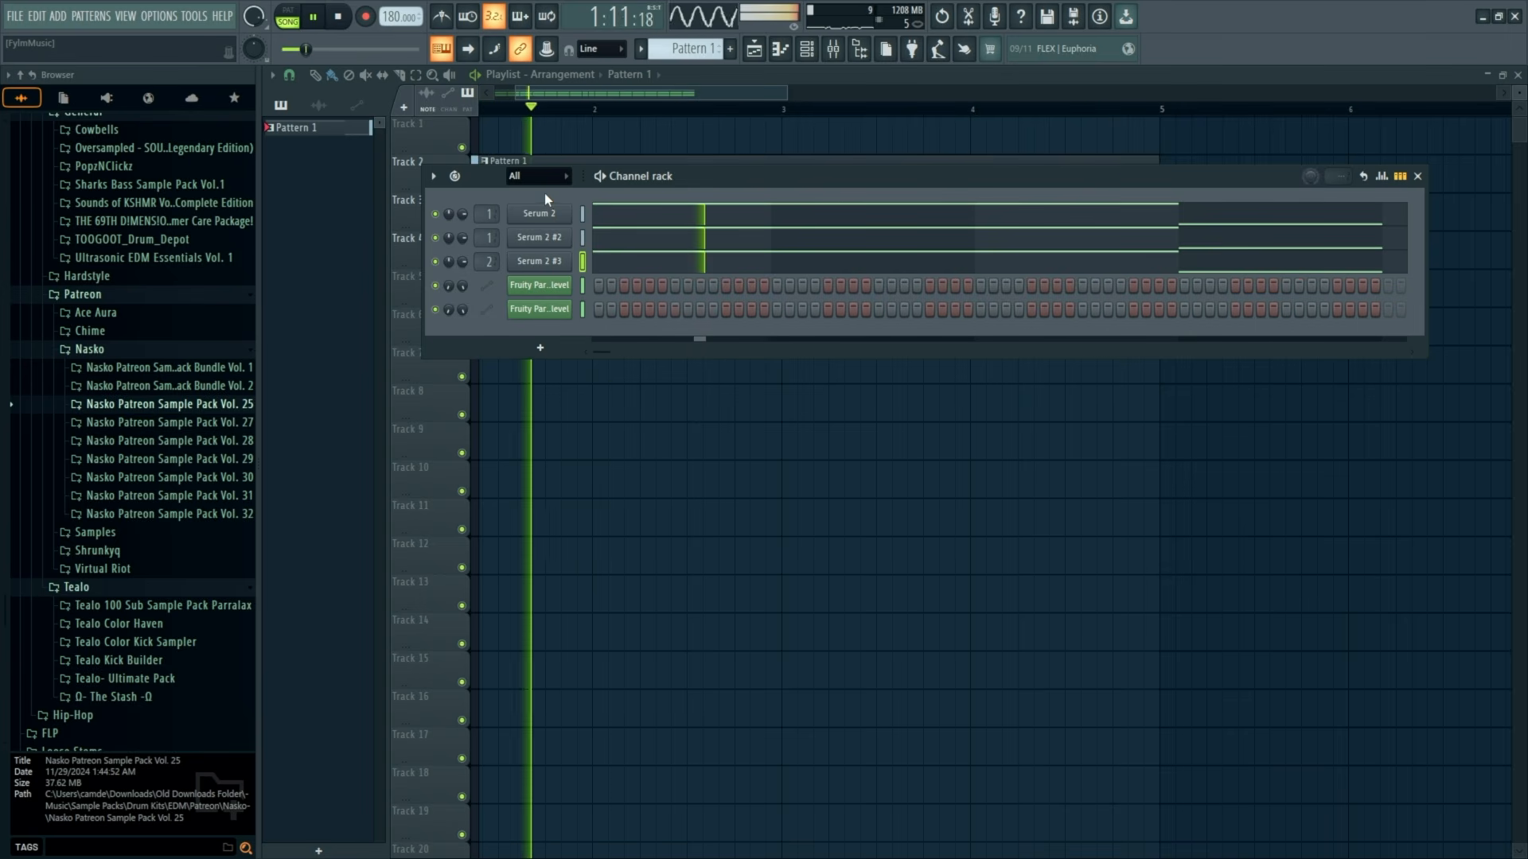
{"action": "key", "text": "space"}
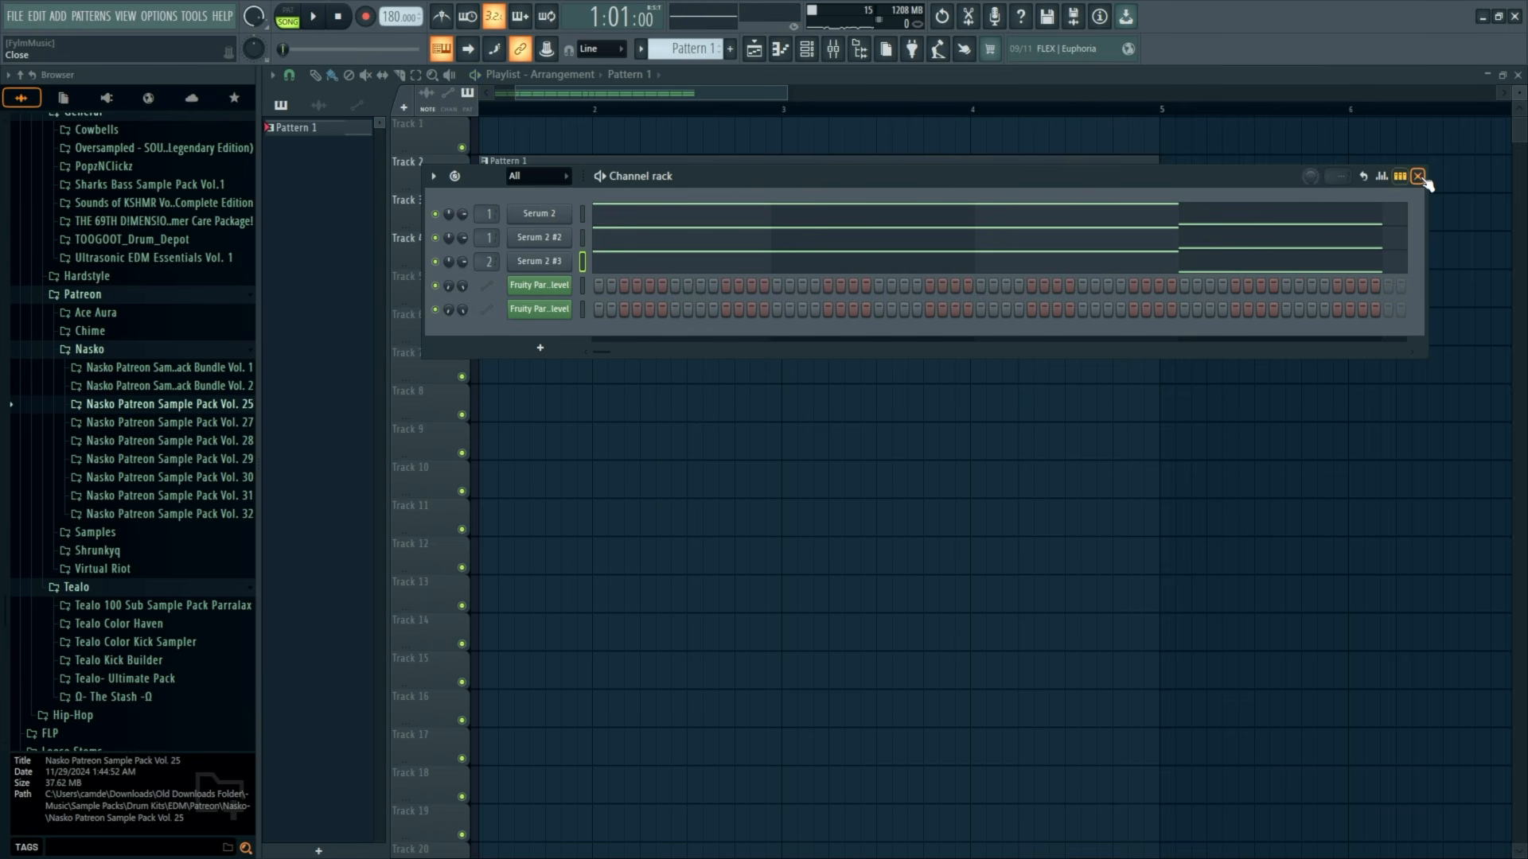
{"action": "left_click", "coordinate": [541, 215]}
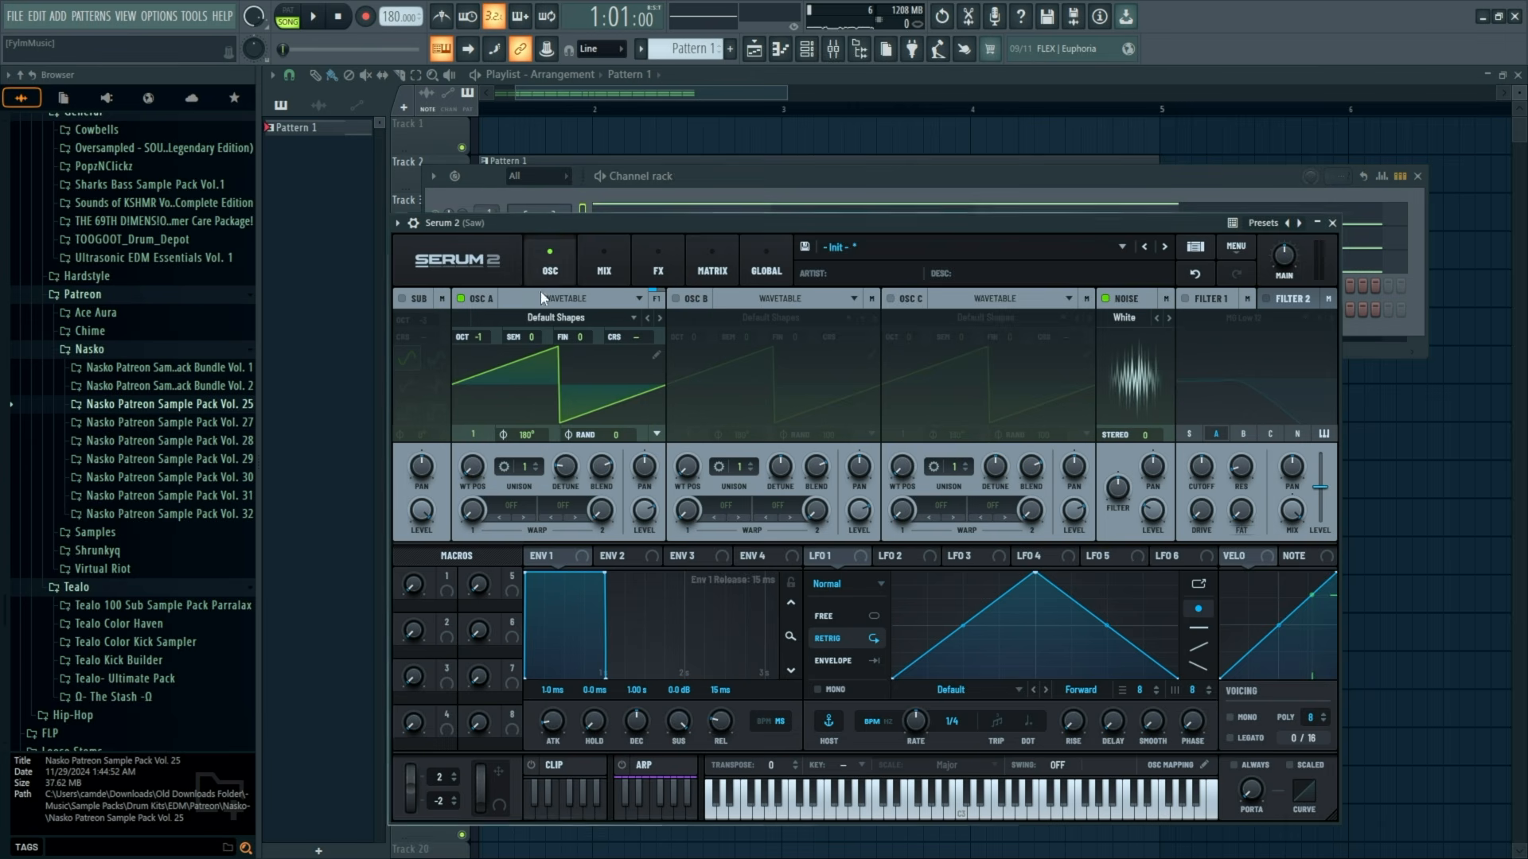
{"action": "left_click", "coordinate": [1332, 223]}
{"action": "left_click", "coordinate": [541, 214]}
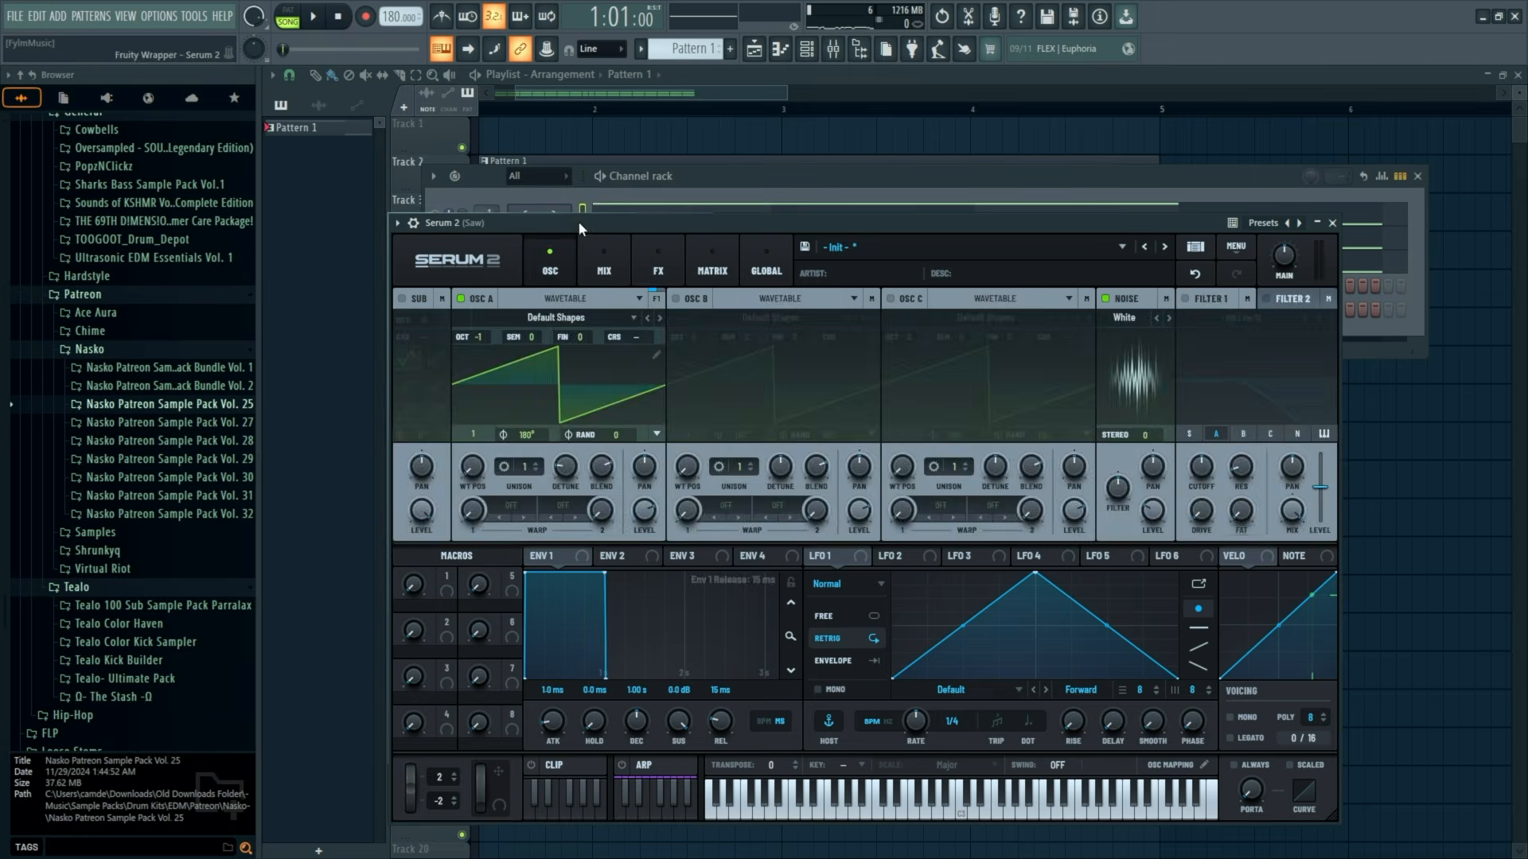
{"action": "left_click", "coordinate": [620, 247]}
{"action": "left_click", "coordinate": [572, 242]}
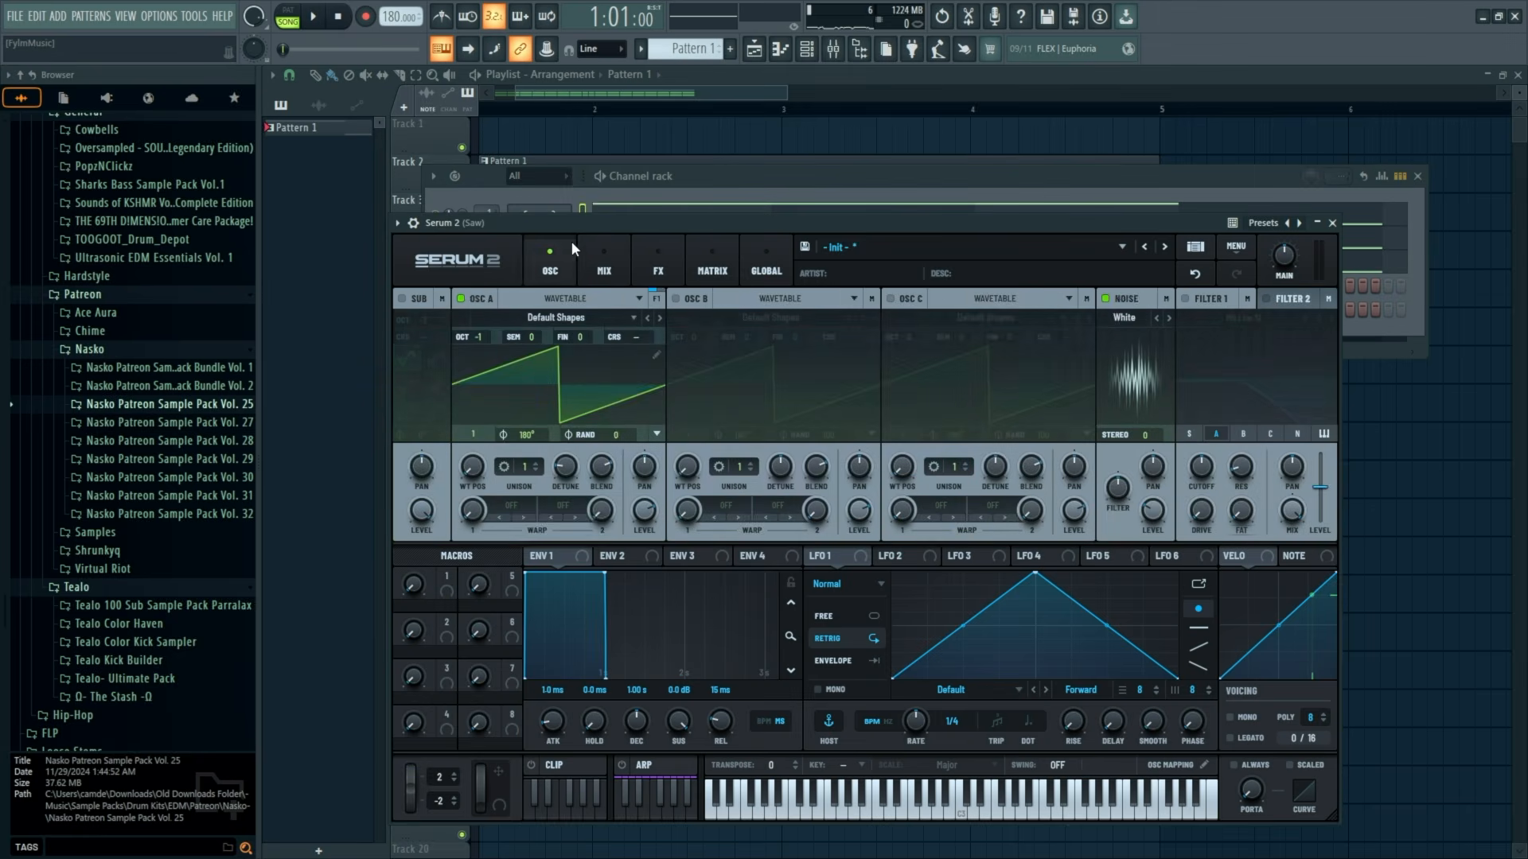
{"action": "left_click", "coordinate": [1332, 223]}
{"action": "left_click", "coordinate": [833, 49]}
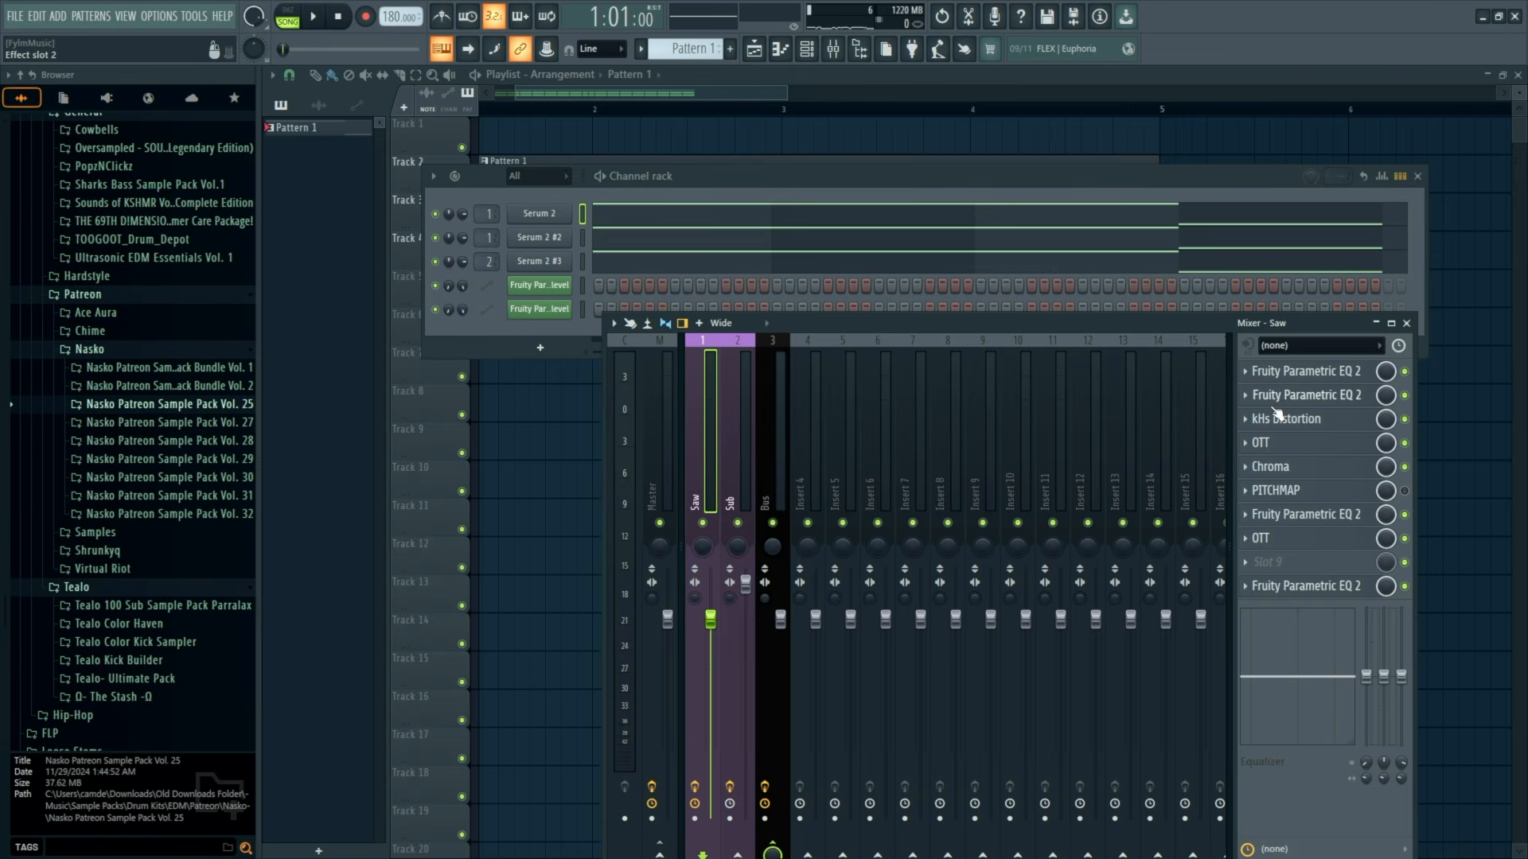
{"action": "left_click", "coordinate": [1406, 324]}
Load the AlienSpectral [SN] wavetable in oscillator A of the Saw Serum 2, with octave -2 and wavetable position 20.
{"action": "left_click", "coordinate": [567, 236]}
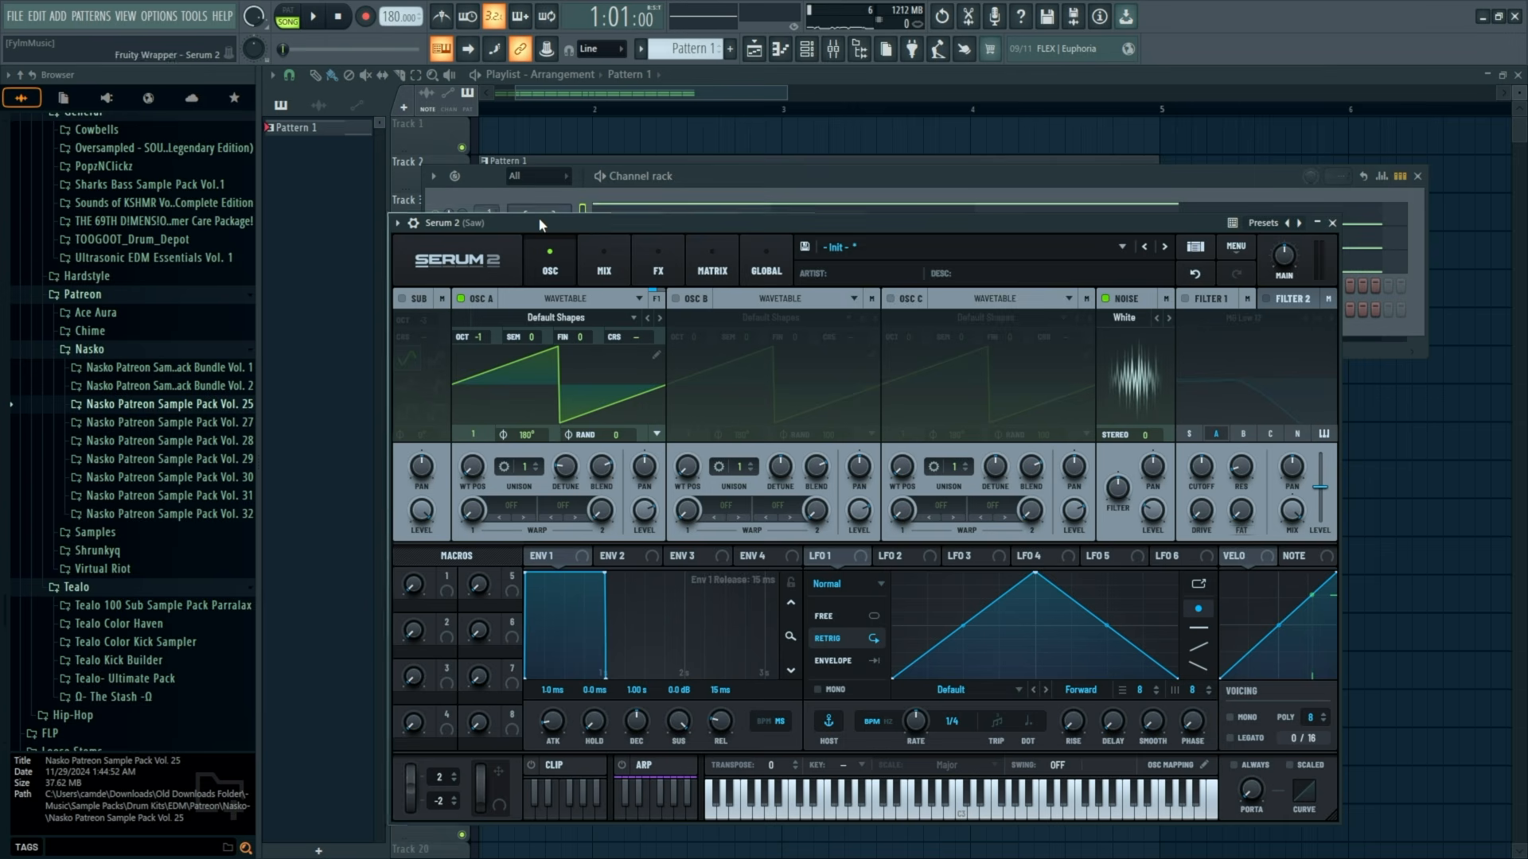
{"action": "left_click", "coordinate": [657, 317]}
{"action": "key", "text": "space"}
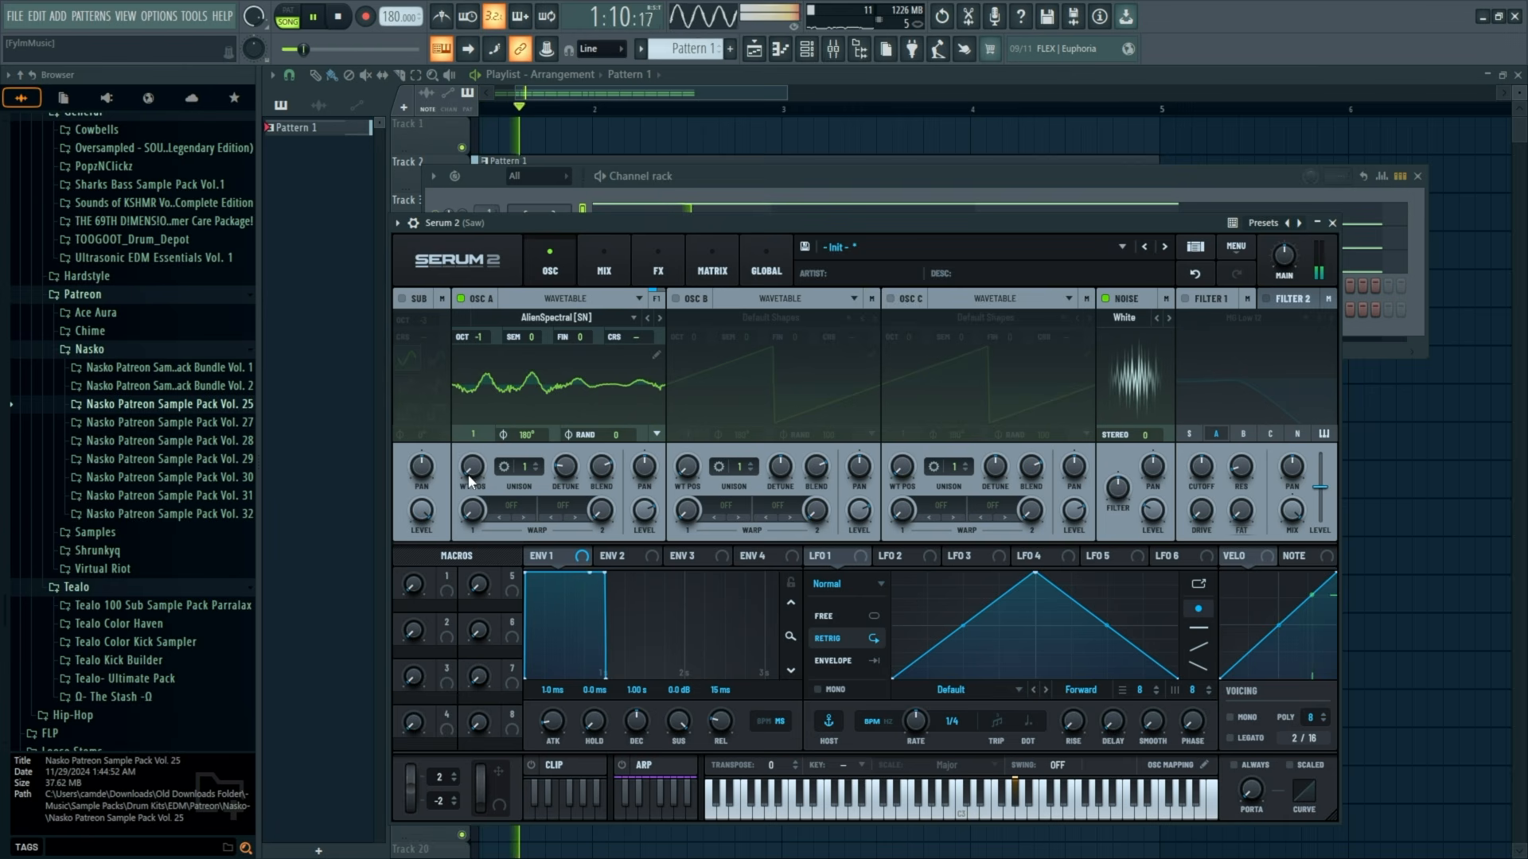
{"action": "left_click_drag", "start_coordinate": [468, 475], "coordinate": [475, 458]}
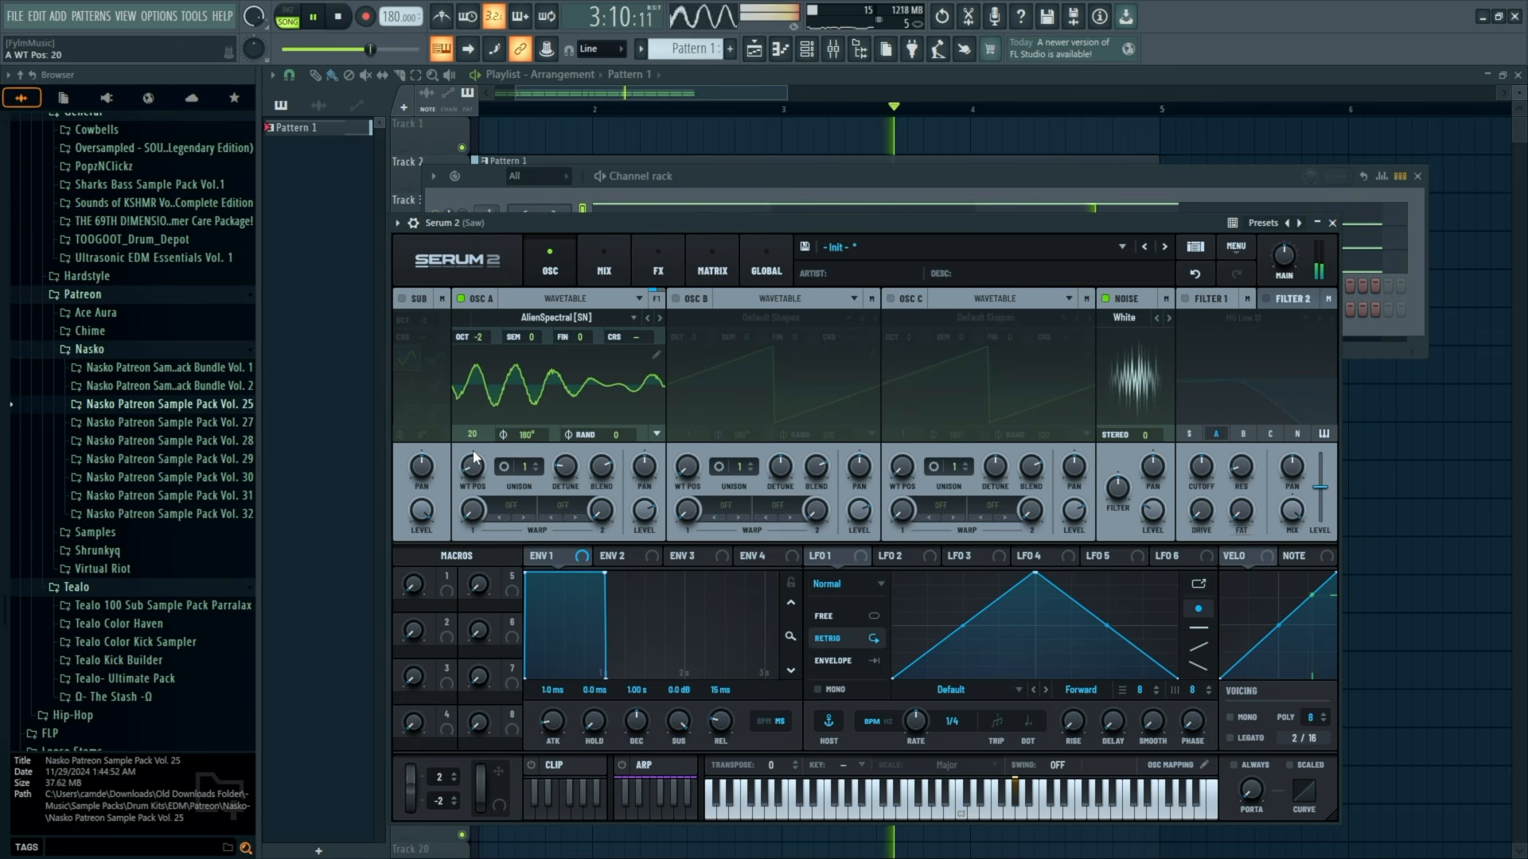
{"action": "left_click_drag", "start_coordinate": [761, 226], "coordinate": [798, 192]}
{"action": "key", "text": "space"}
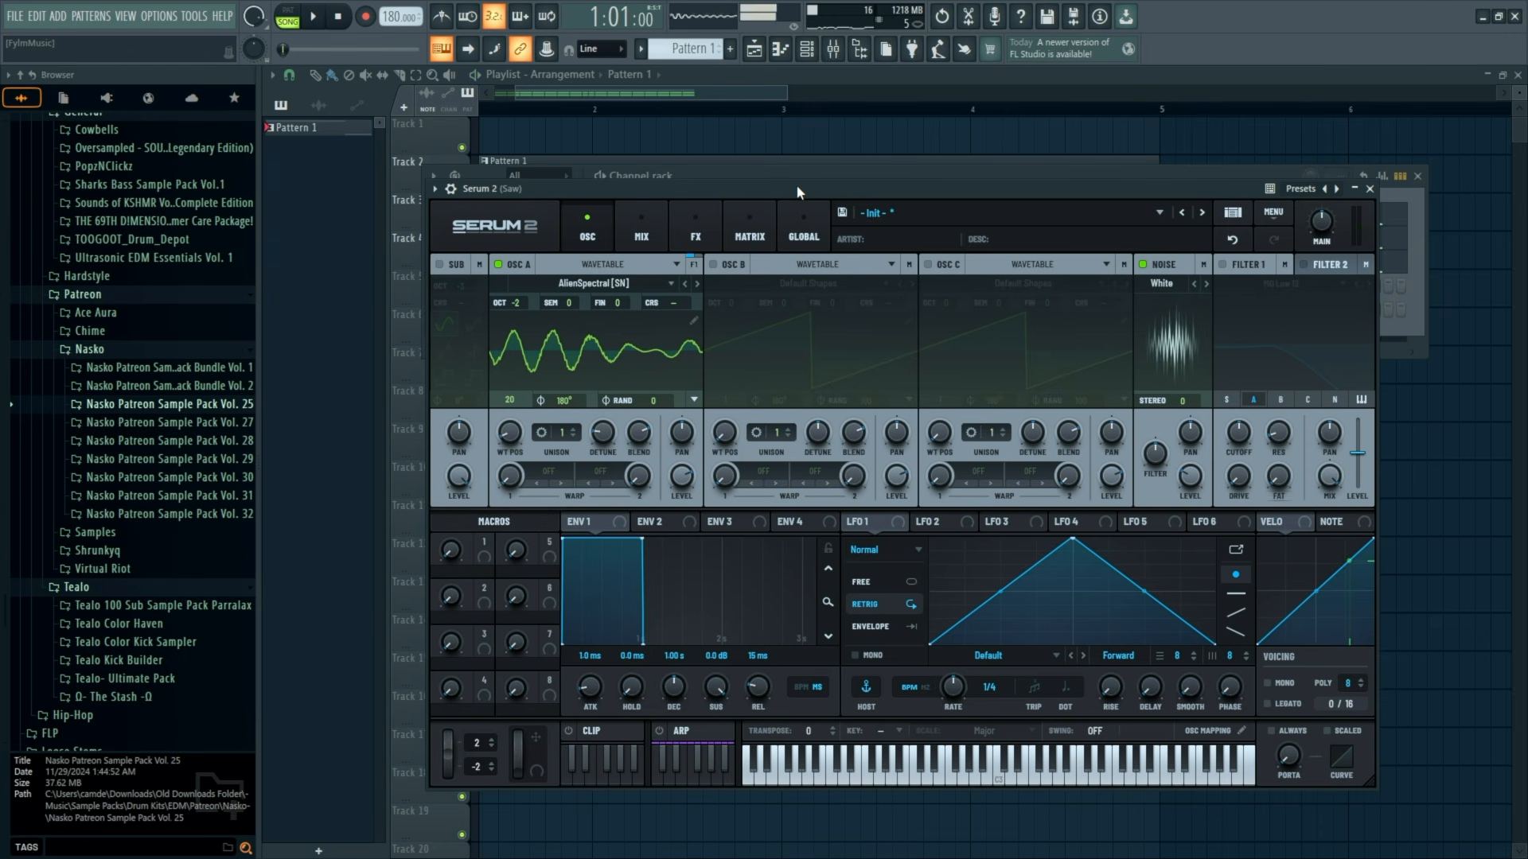
Try adding a Phaser after Hyper/Dimension in the Saw Serum 2's effects rack, adjust its rate and audition it with the pattern.
{"action": "left_click", "coordinate": [647, 209]}
{"action": "left_click", "coordinate": [604, 215]}
{"action": "left_click", "coordinate": [694, 229]}
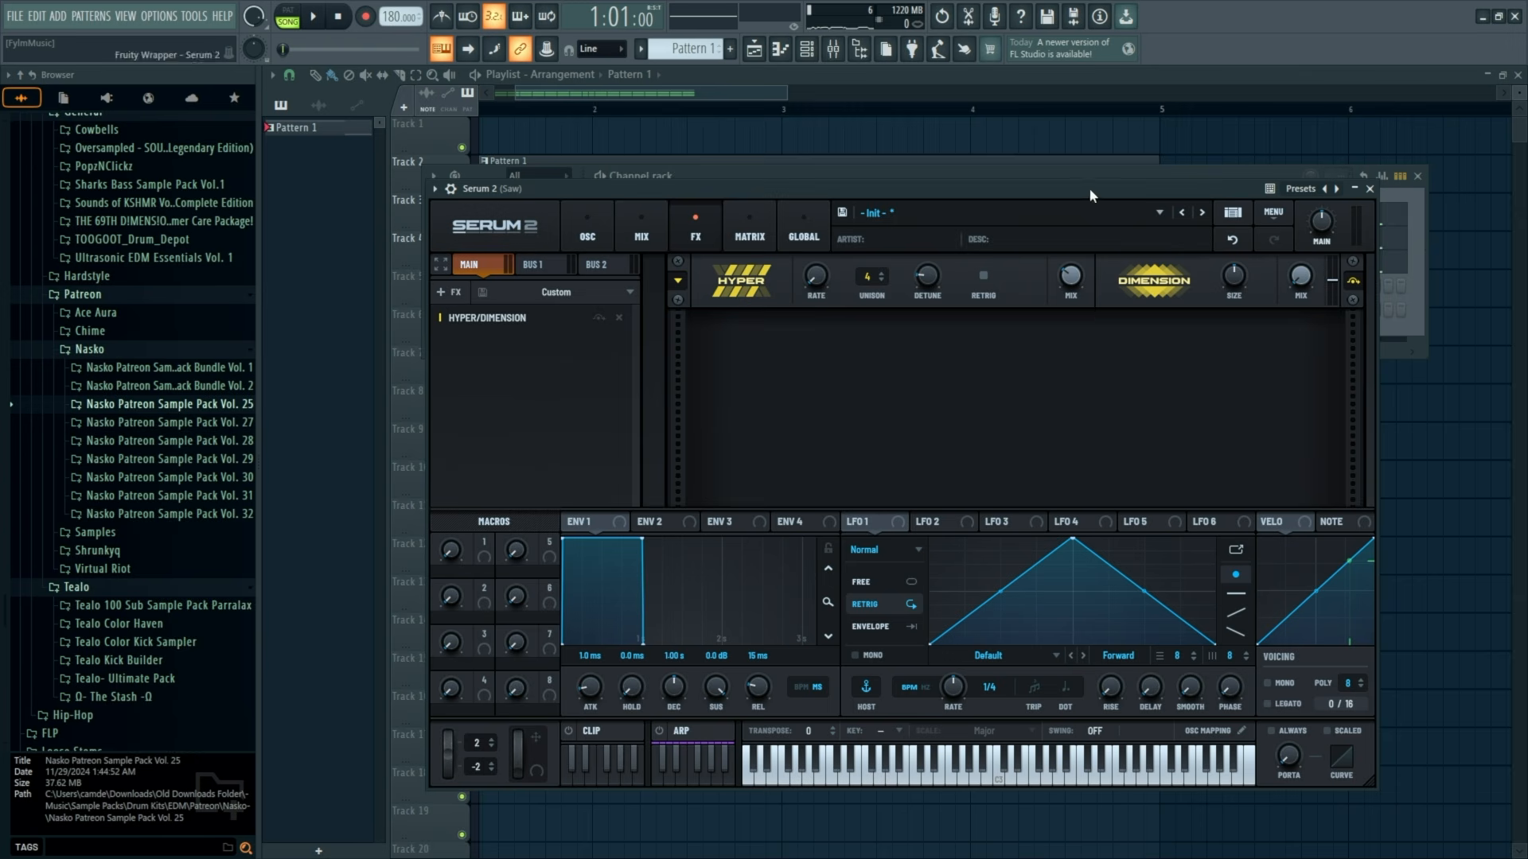
{"action": "left_click", "coordinate": [451, 289]}
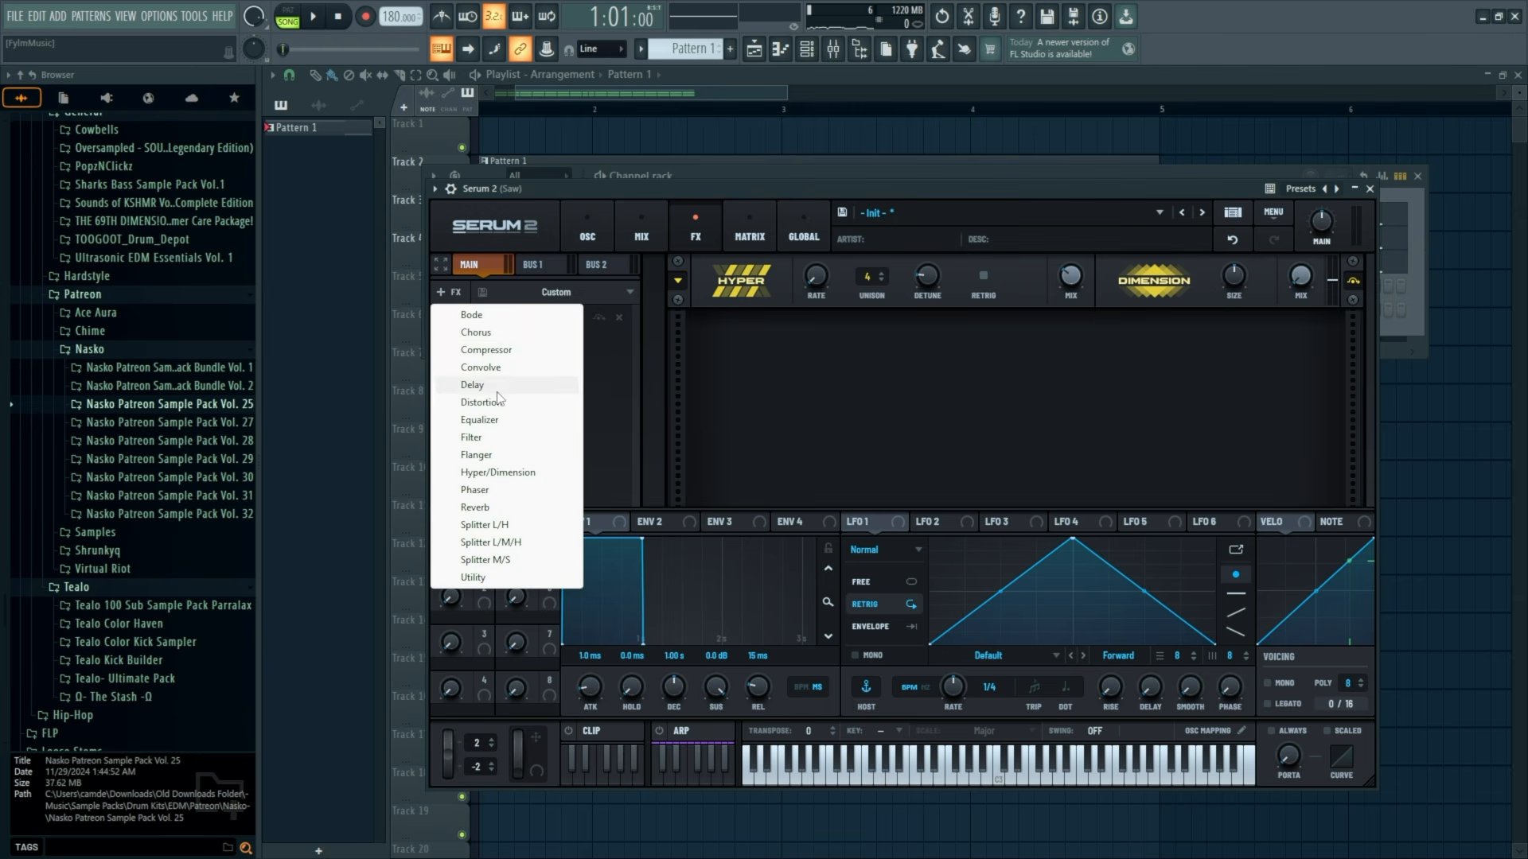
{"action": "left_click", "coordinate": [485, 491]}
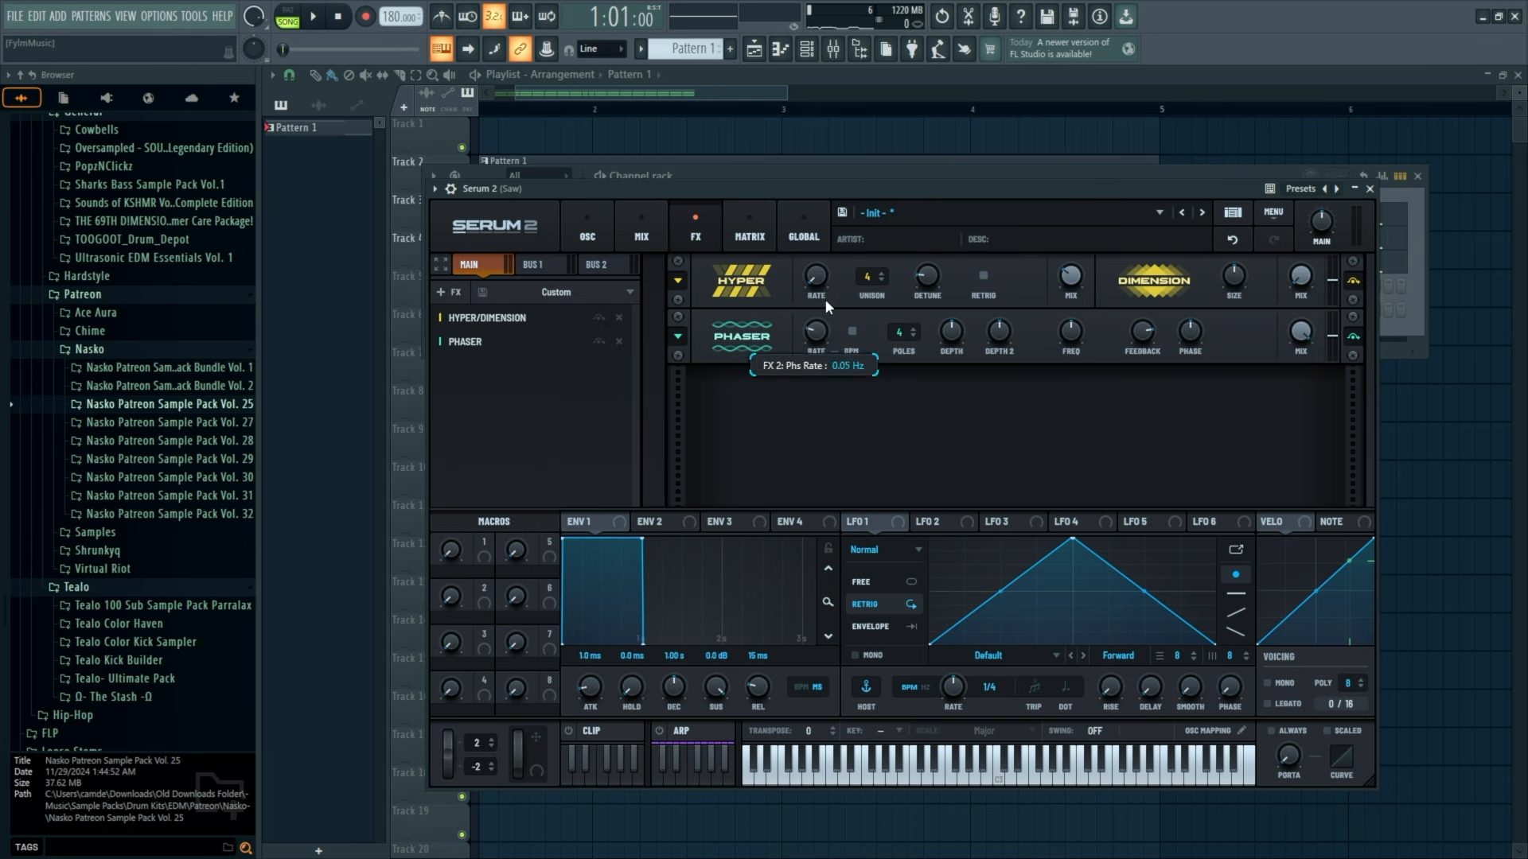
{"action": "key", "text": "space"}
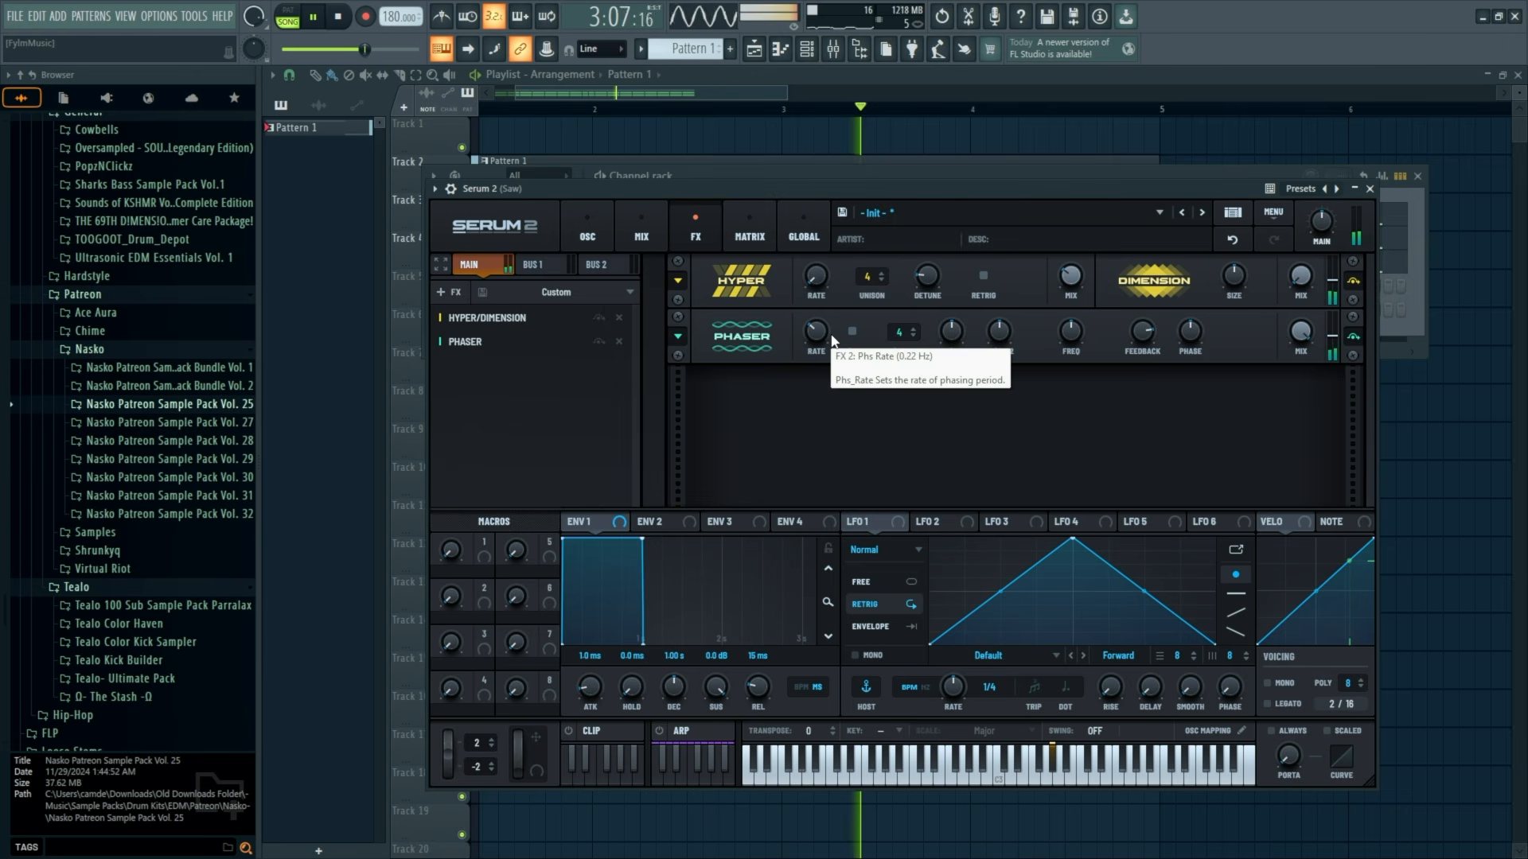
{"action": "key", "text": "space"}
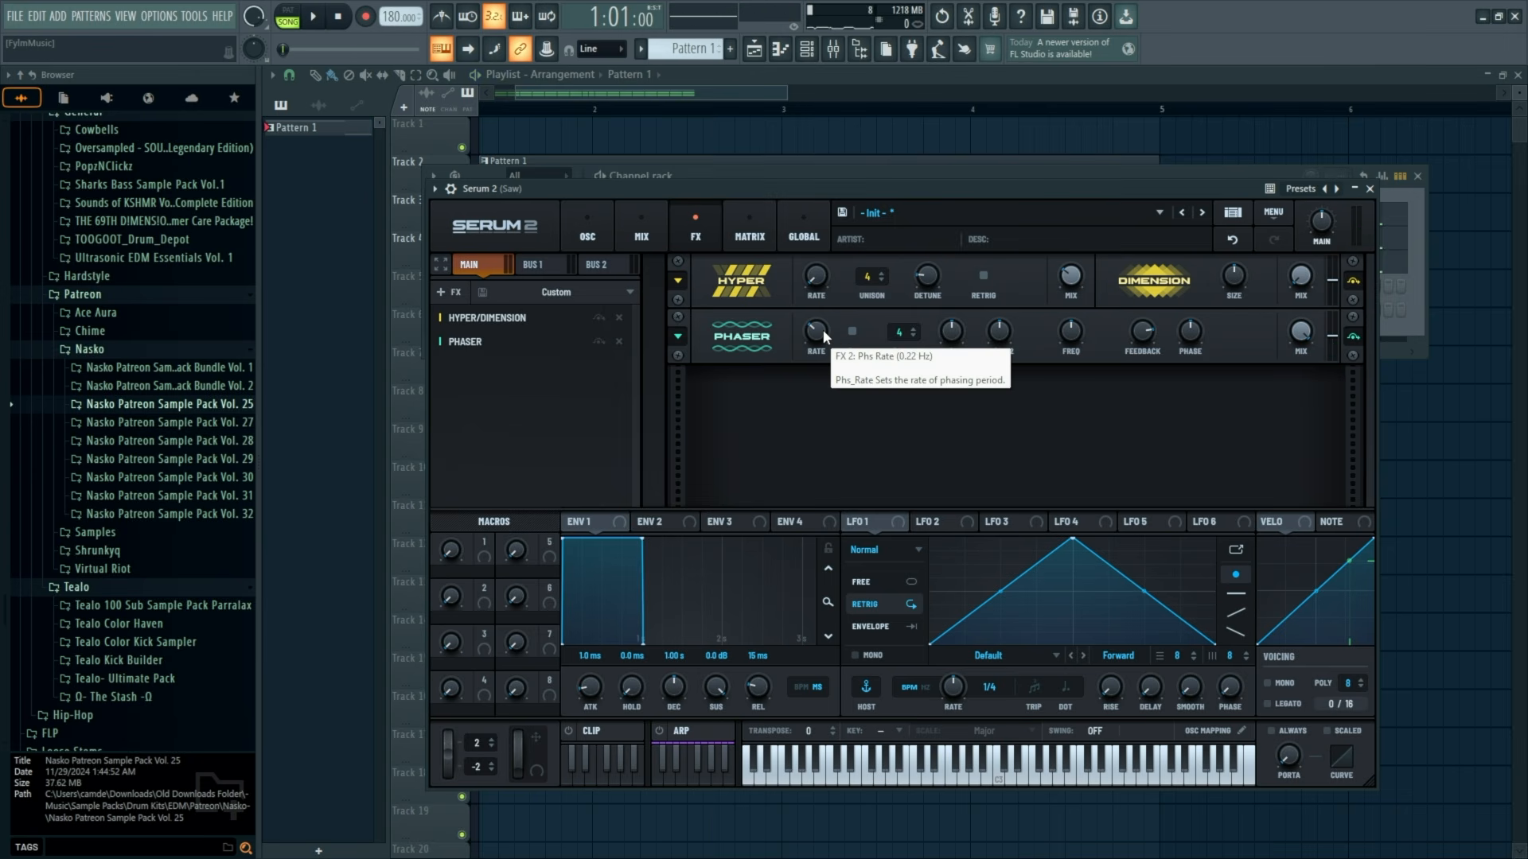
{"action": "key", "text": "space"}
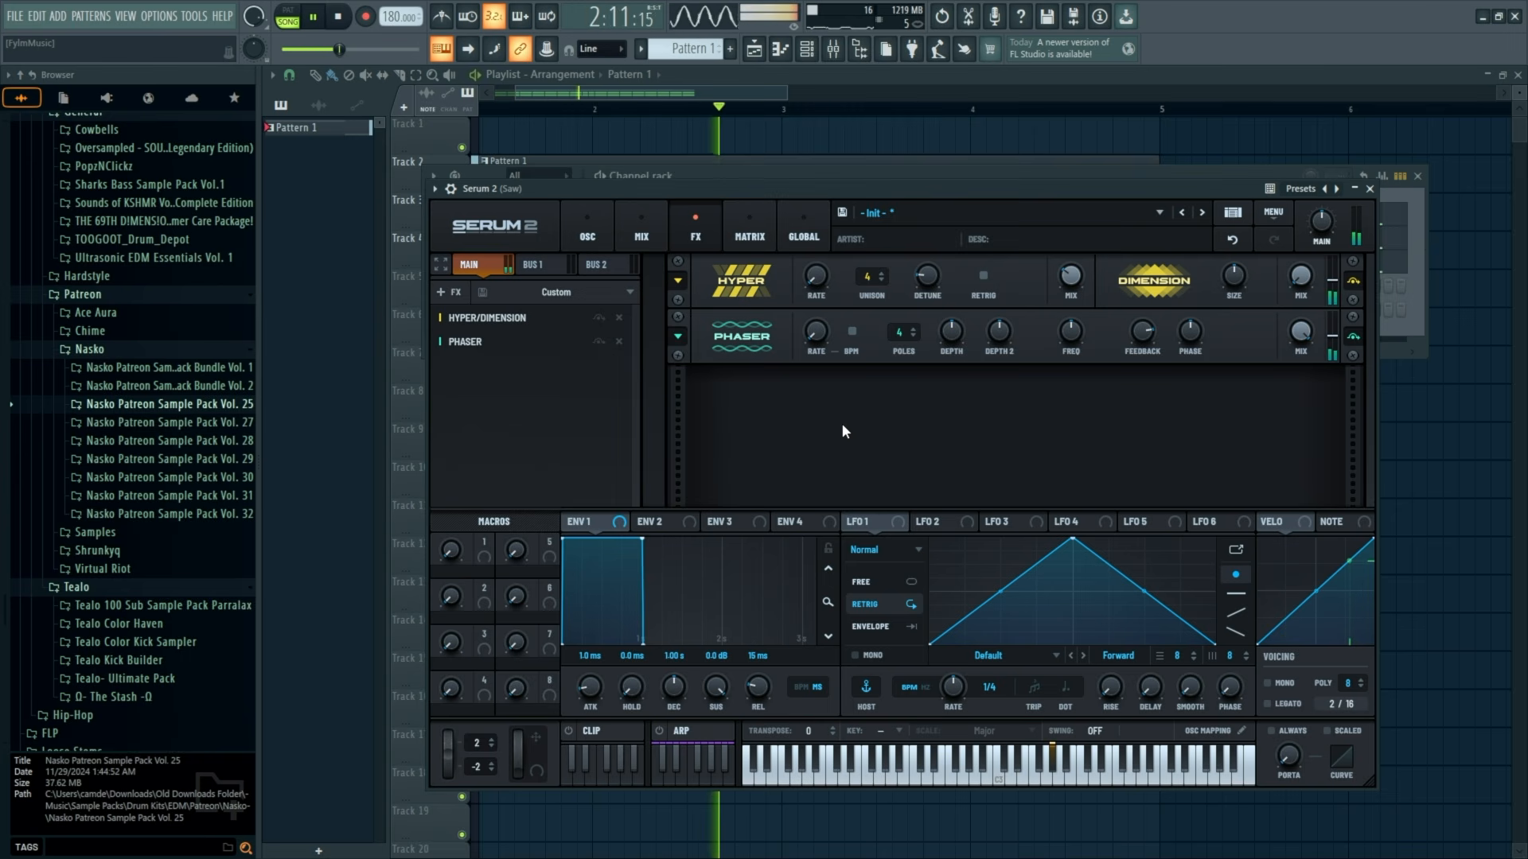
{"action": "key", "text": "space"}
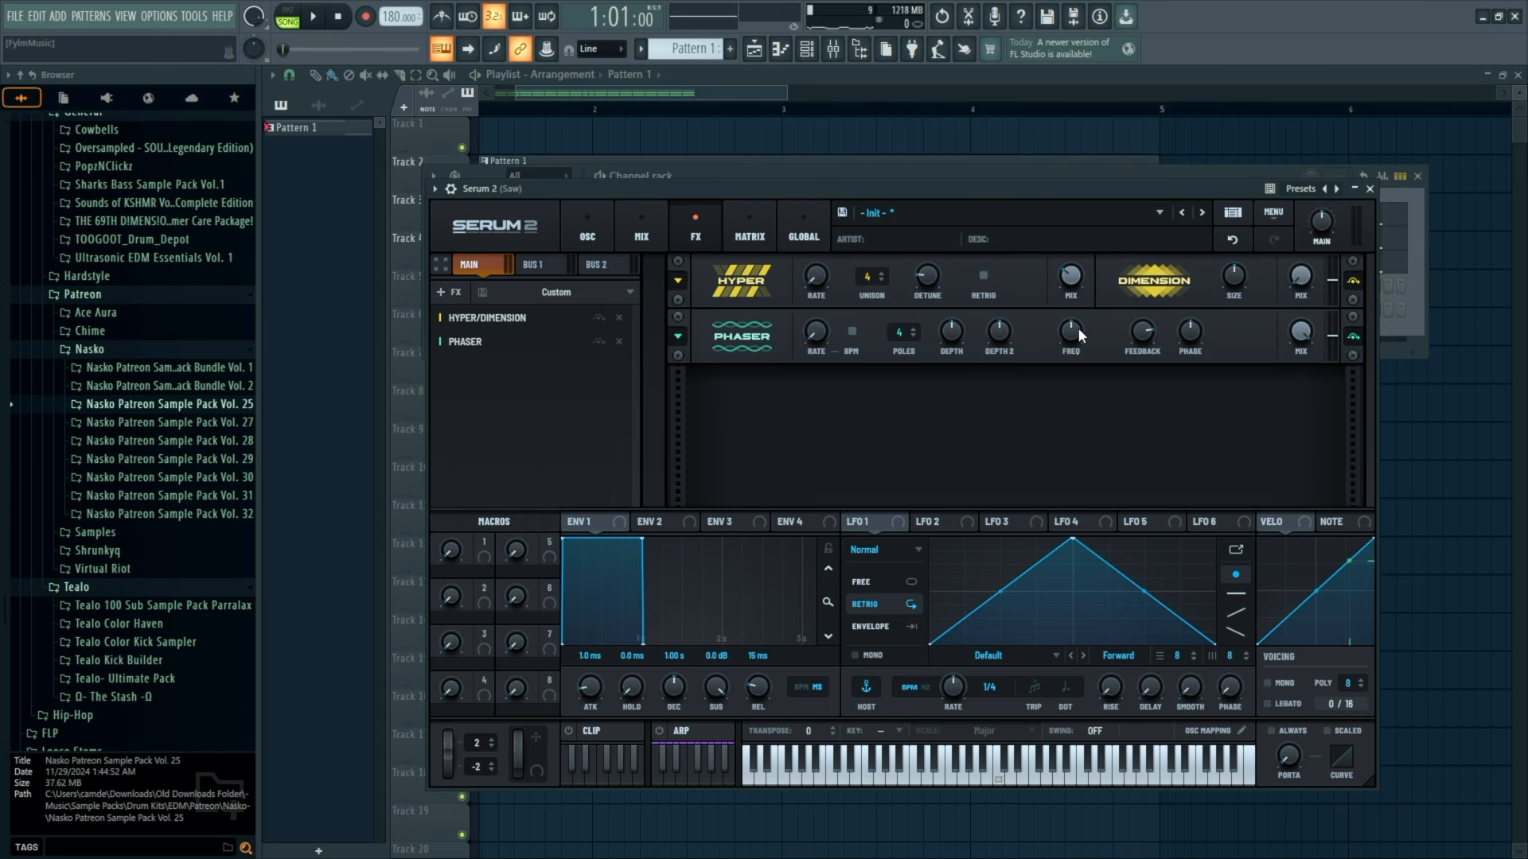
Try Phaser frequencies between 43 and 533 Hz and depths between 32% and 50% while the pattern plays.
{"action": "left_click_drag", "start_coordinate": [1071, 337], "coordinate": [1071, 374]}
{"action": "key", "text": "space"}
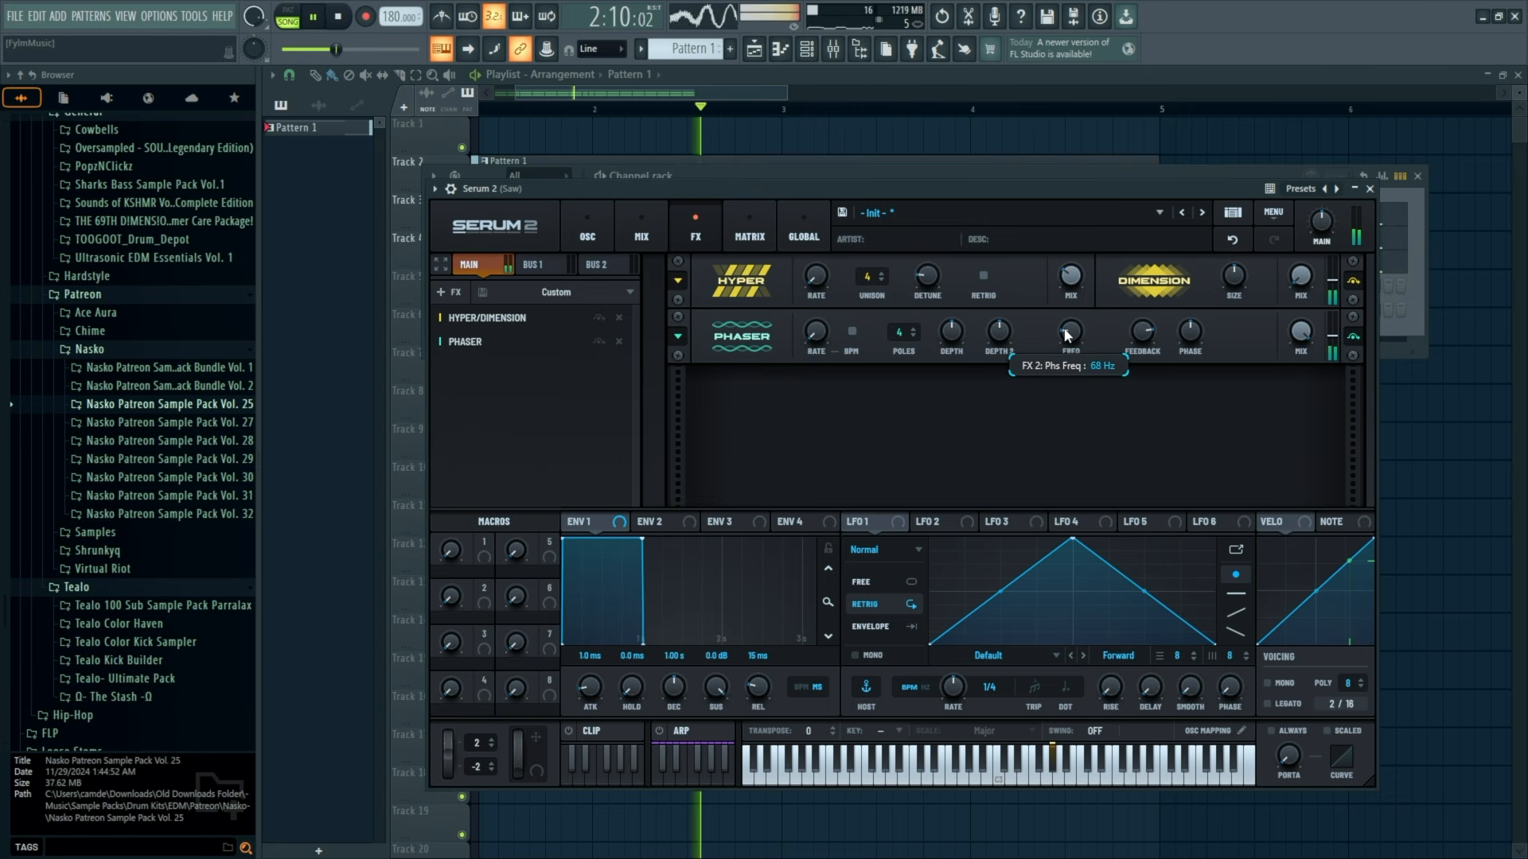
{"action": "left_click_drag", "start_coordinate": [948, 339], "coordinate": [948, 369]}
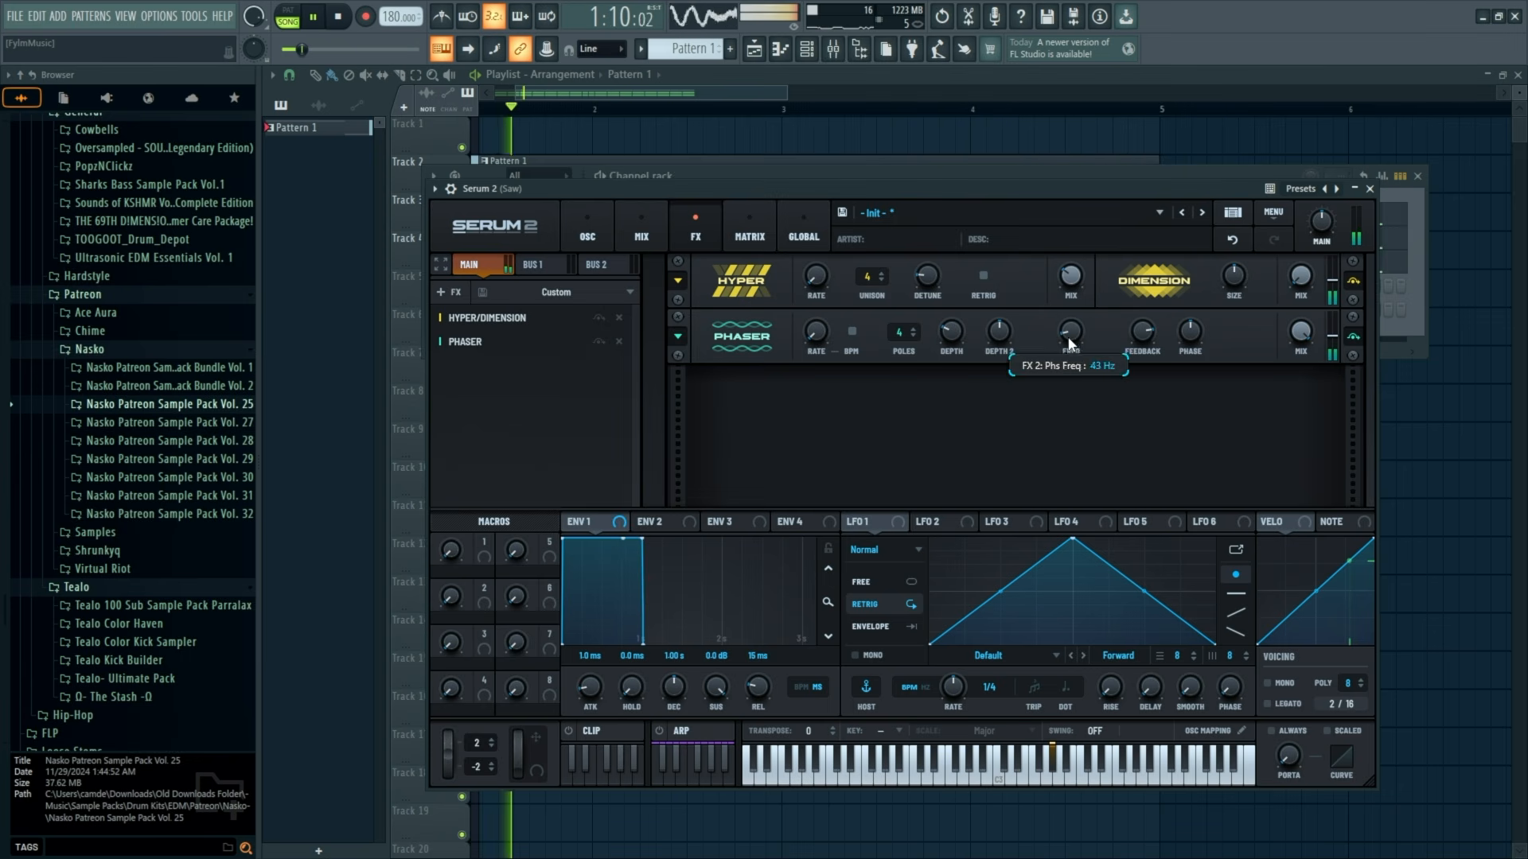
{"action": "mouse_move", "coordinate": [958, 338]}
{"action": "left_mouse_down"}
{"action": "mouse_move", "coordinate": [960, 353]}
{"action": "mouse_move", "coordinate": [963, 340]}
{"action": "left_mouse_up"}
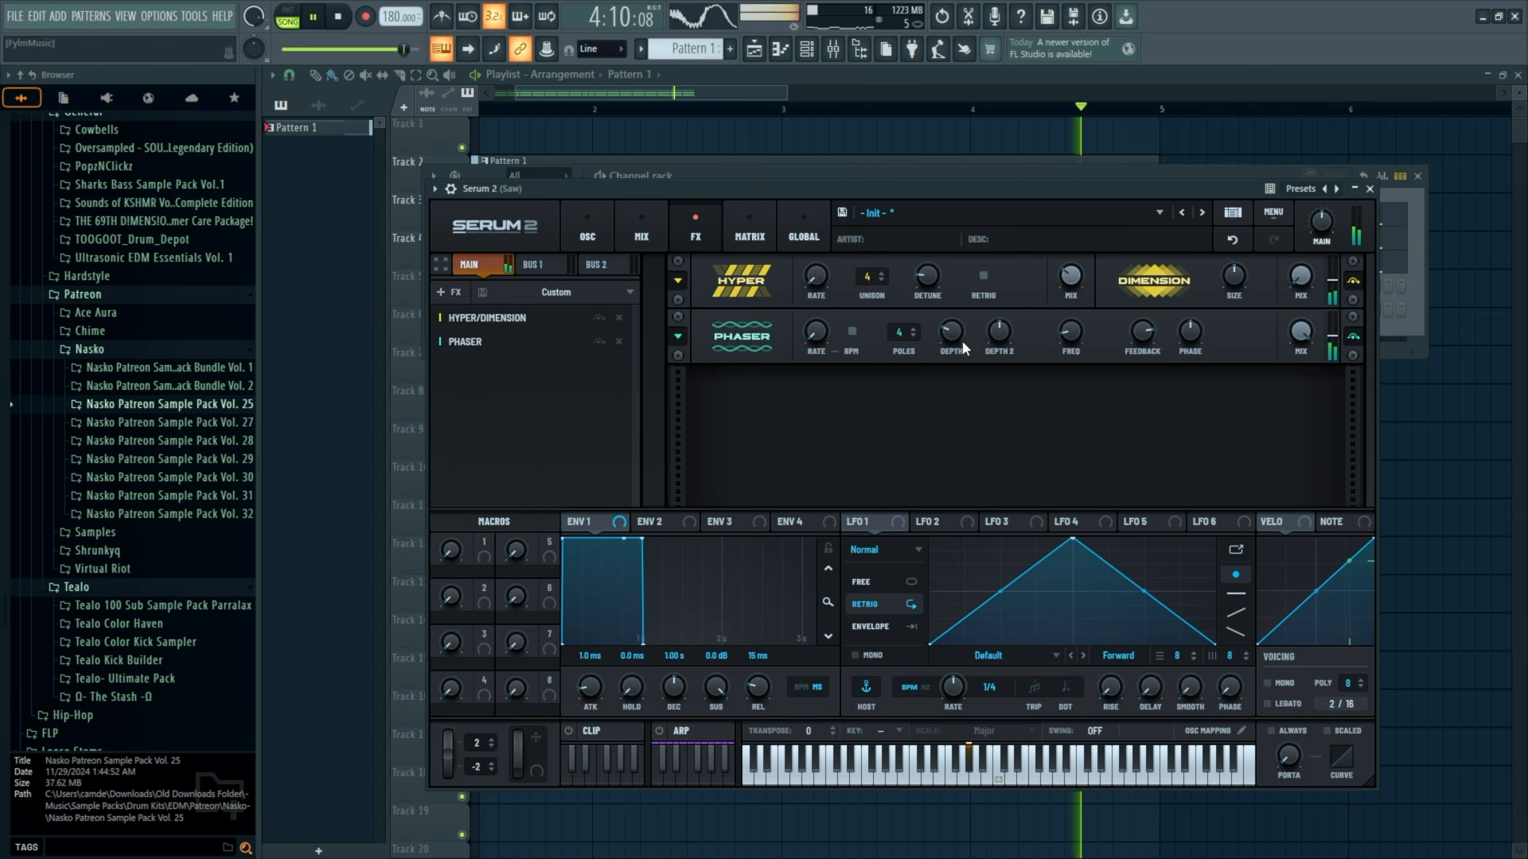
{"action": "left_click_drag", "start_coordinate": [1072, 336], "coordinate": [1091, 289]}
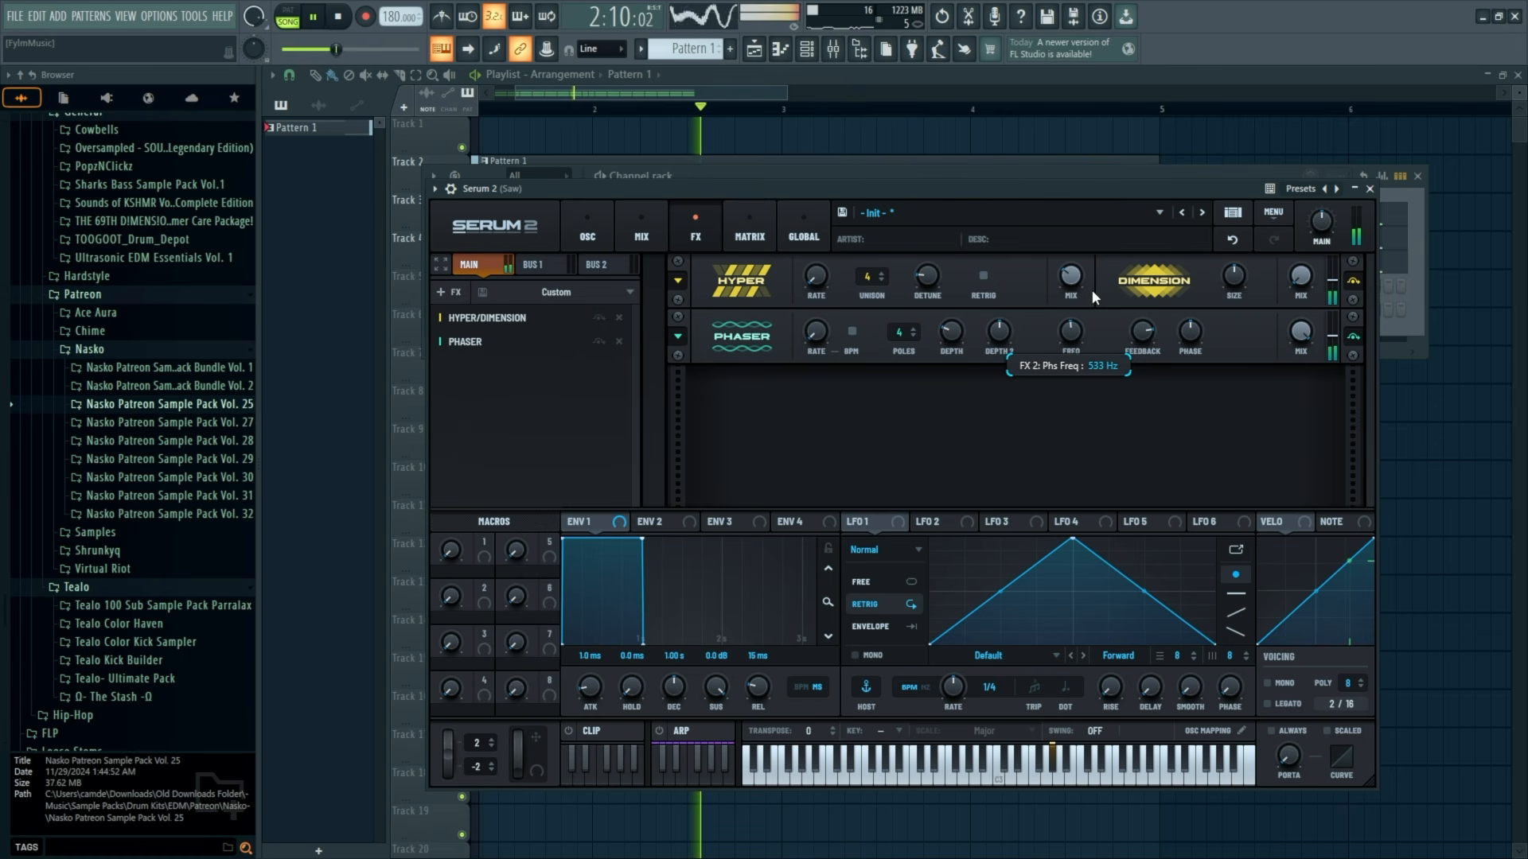
{"action": "key", "text": "space"}
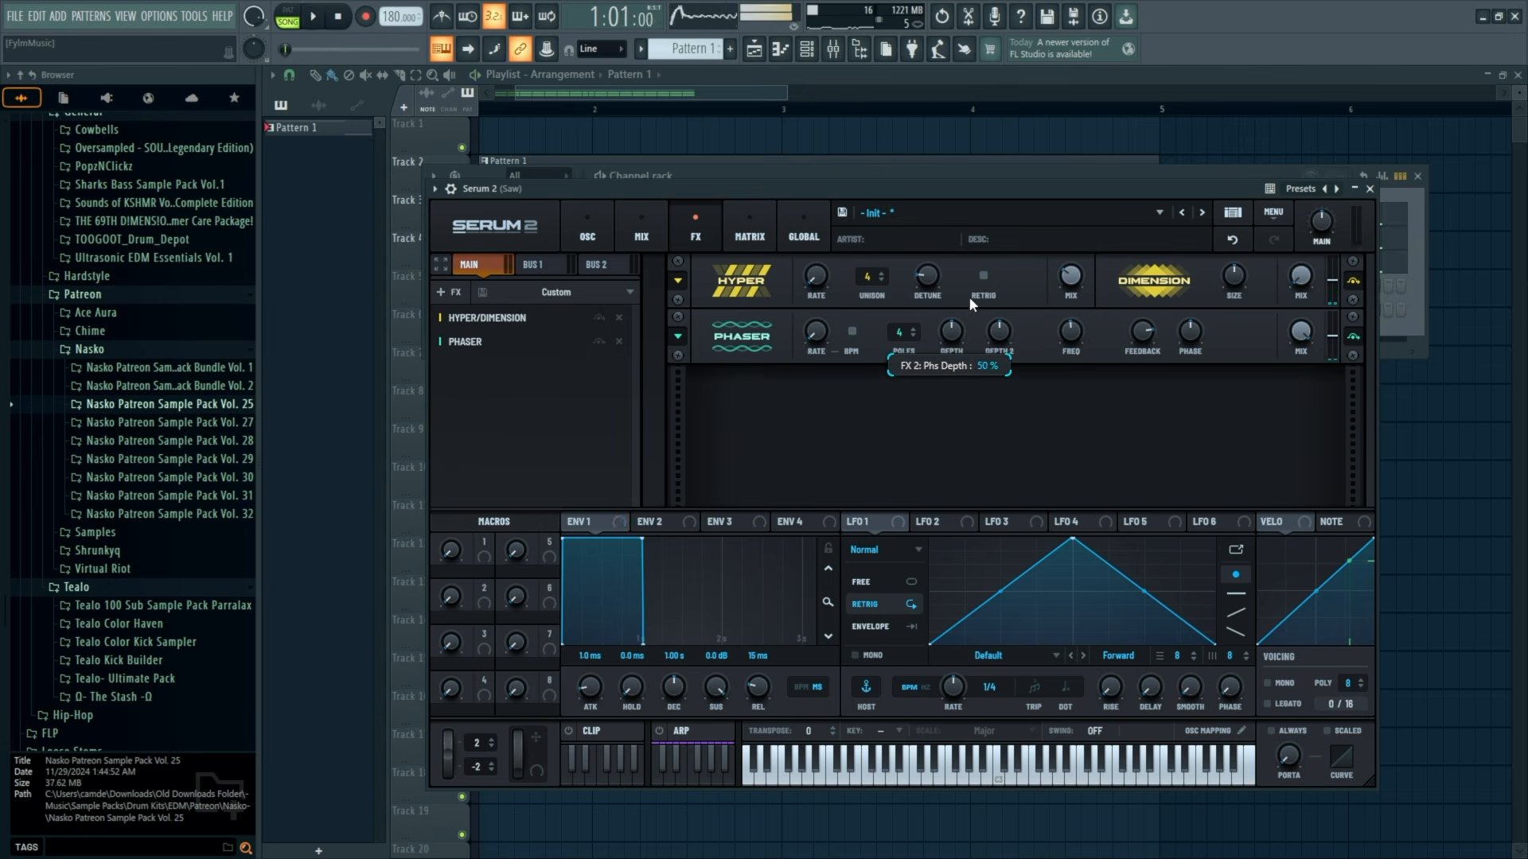
{"action": "left_click_drag", "start_coordinate": [968, 374], "coordinate": [968, 365]}
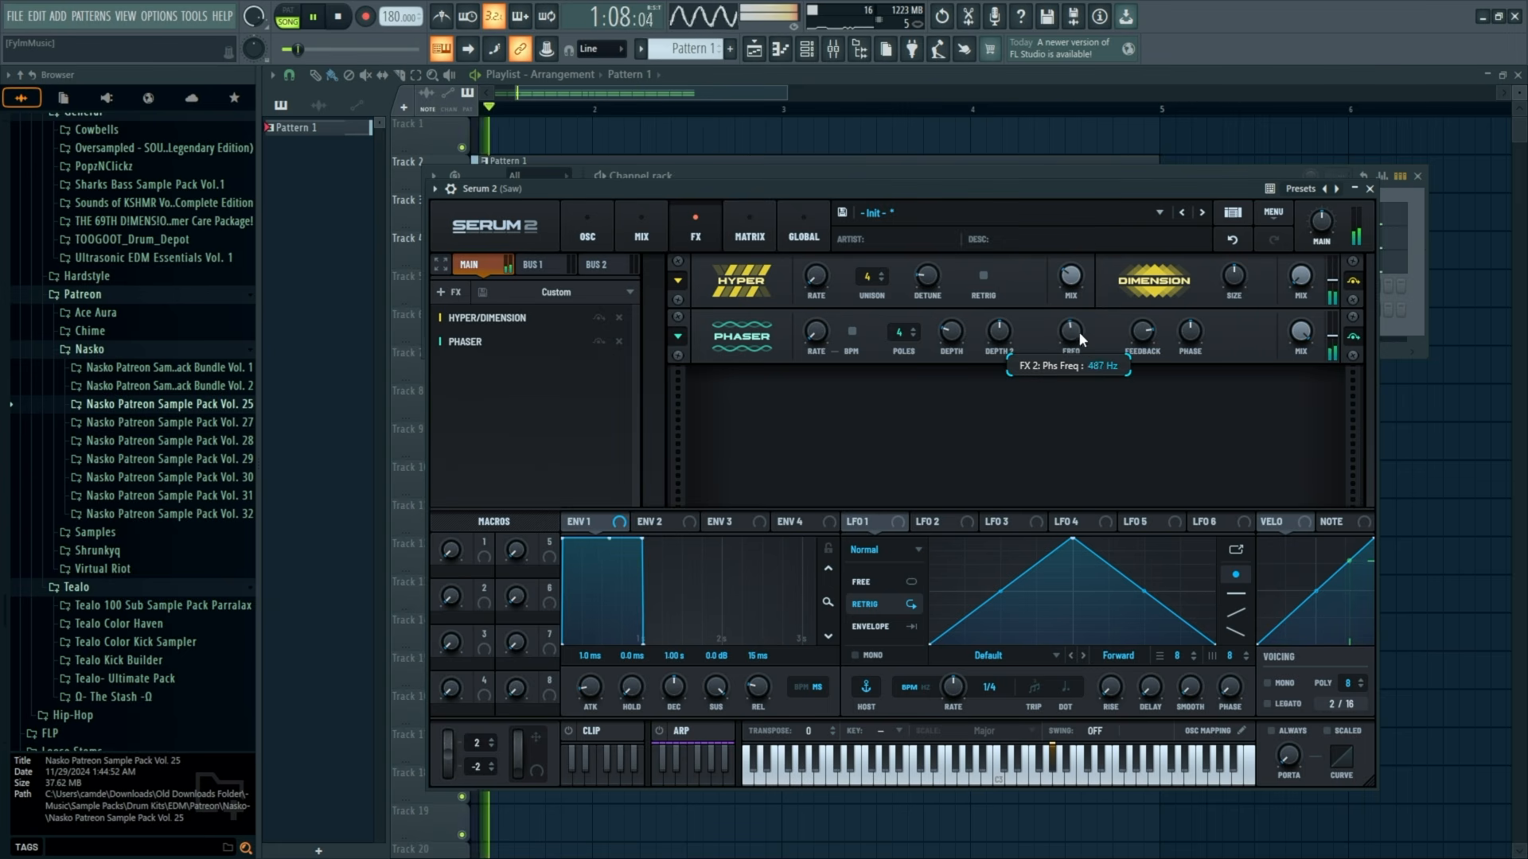
{"action": "left_click_drag", "start_coordinate": [952, 329], "coordinate": [960, 321]}
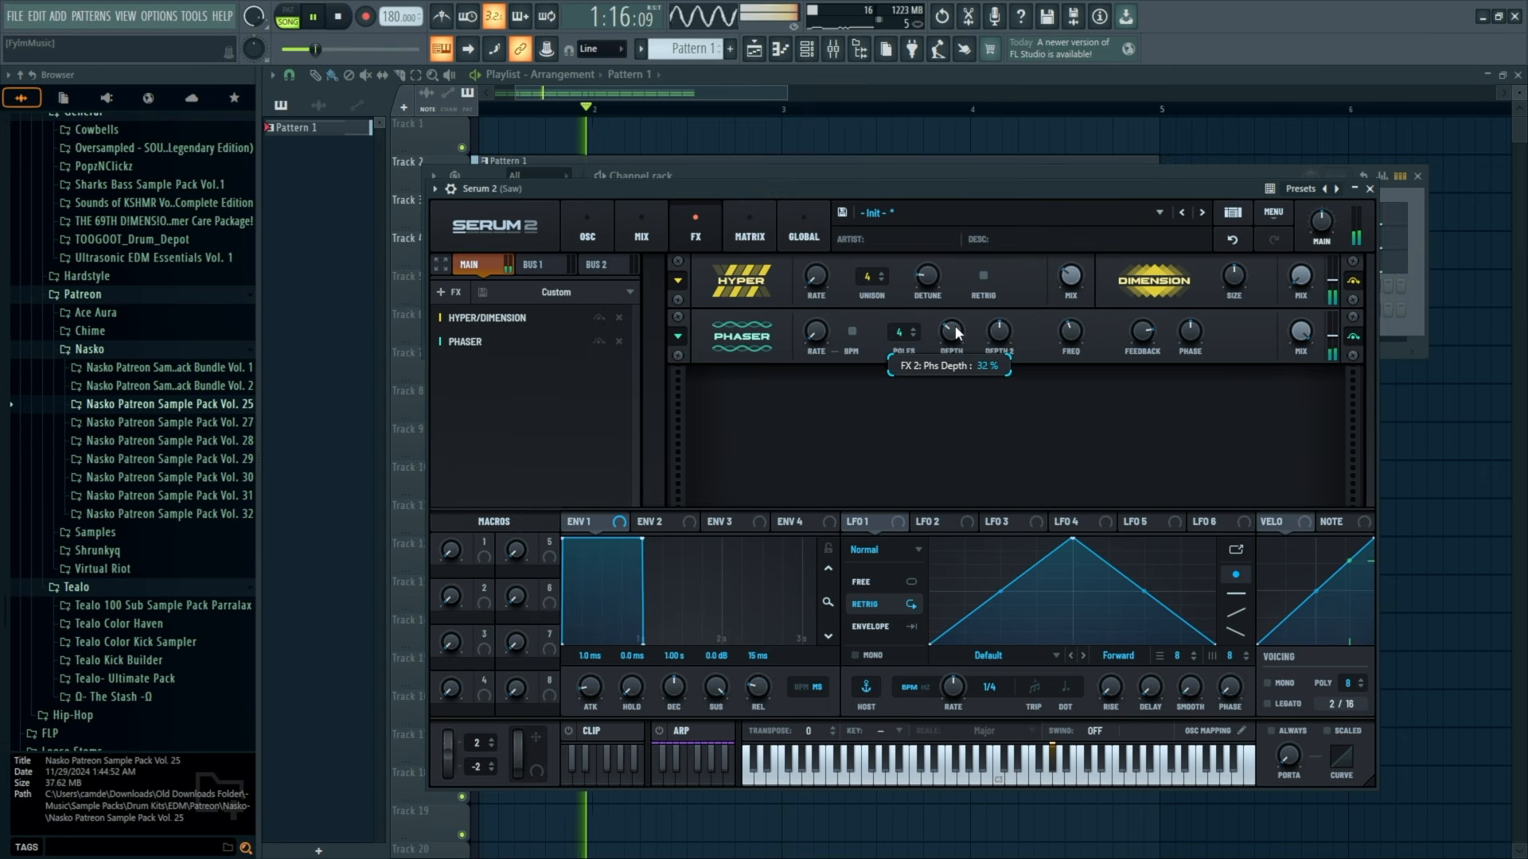
{"action": "key", "text": "space"}
Remove the Phaser from the Saw Serum 2's effects rack and play the pattern without it.
{"action": "left_click", "coordinate": [619, 342]}
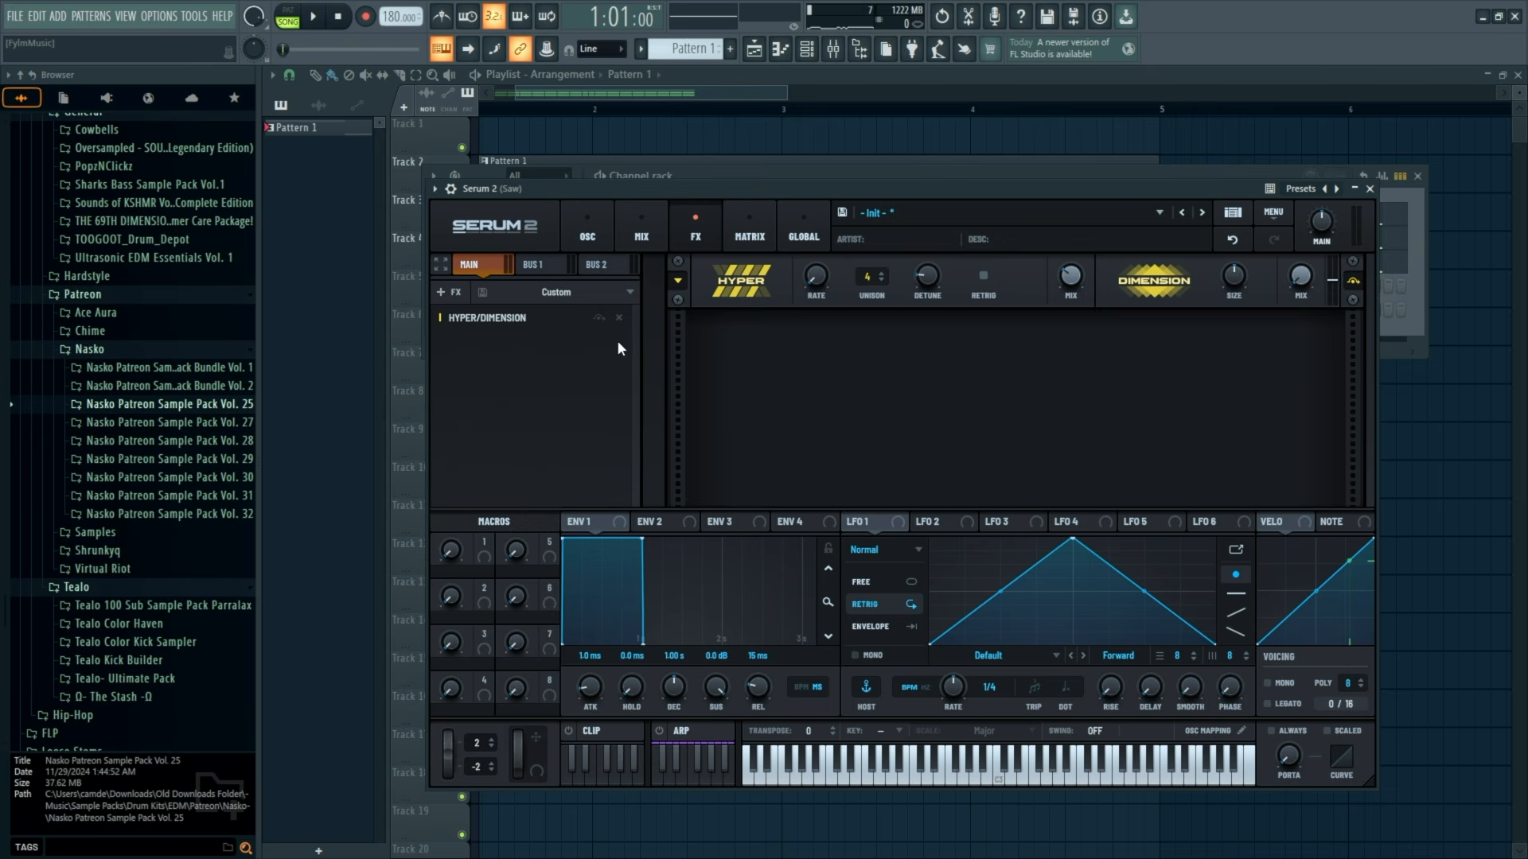
{"action": "key", "text": "space"}
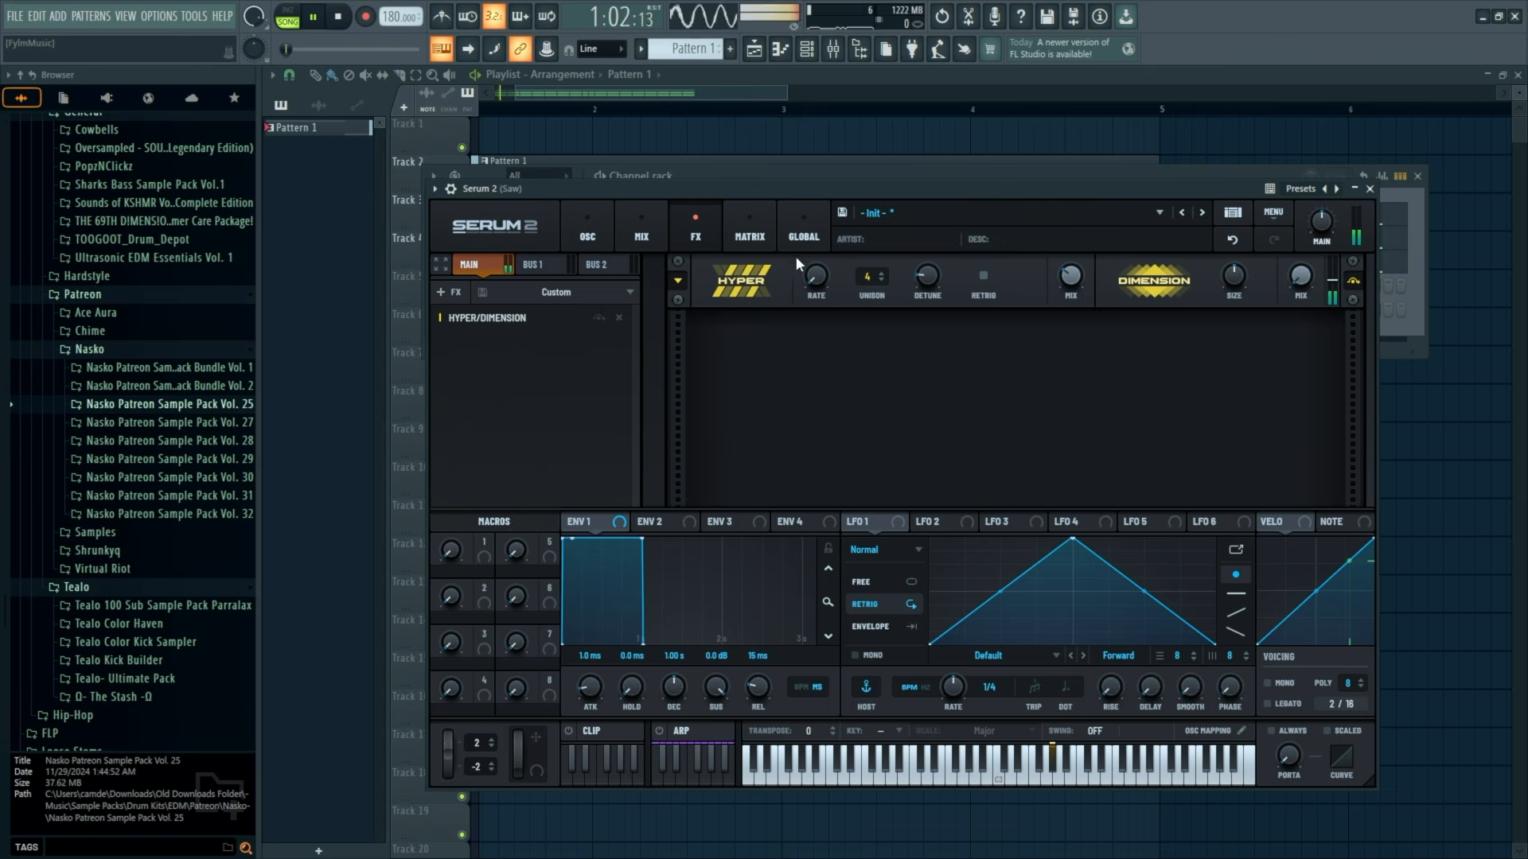
{"action": "key", "text": "space"}
In the Saw track's first Fruity Parametric EQ 2, lower band 4's boost near 780 Hz and narrow its bandwidth during playback.
{"action": "left_click", "coordinate": [1370, 189]}
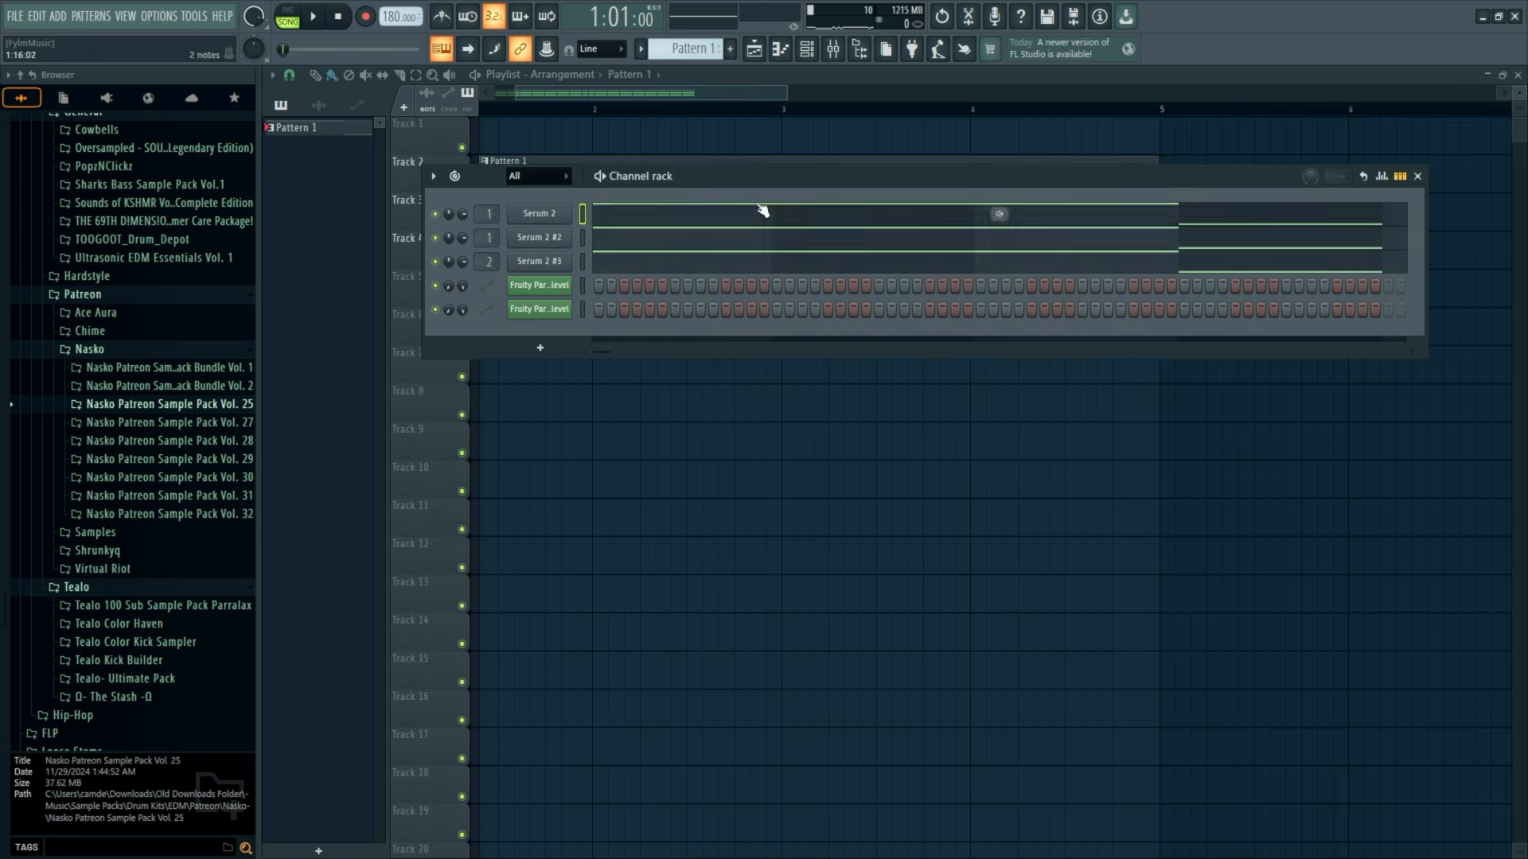
{"action": "left_click", "coordinate": [836, 52]}
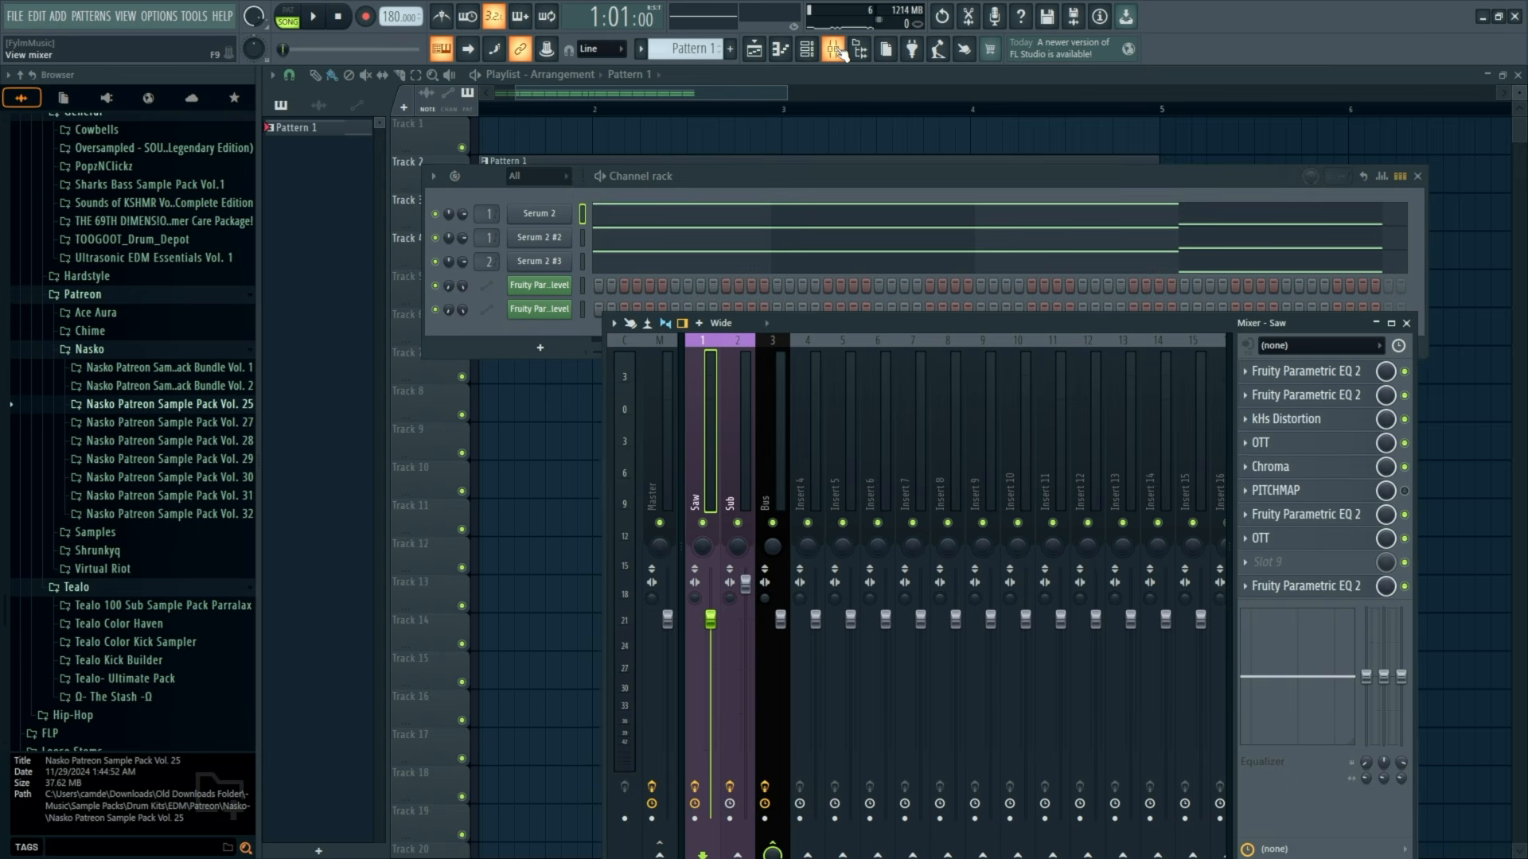
{"action": "left_click", "coordinate": [1299, 374]}
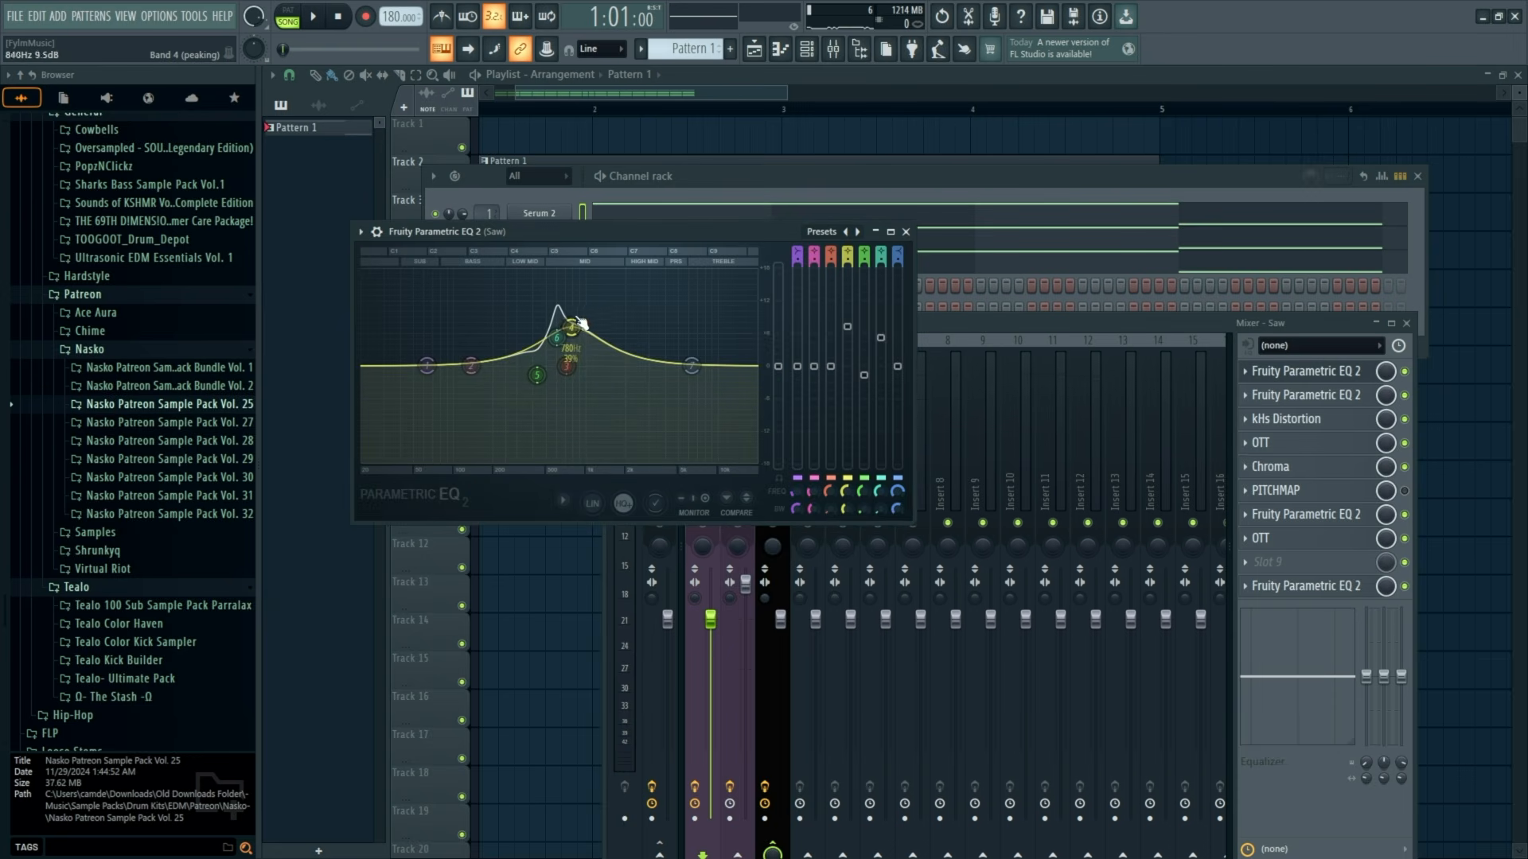
{"action": "key", "text": "space"}
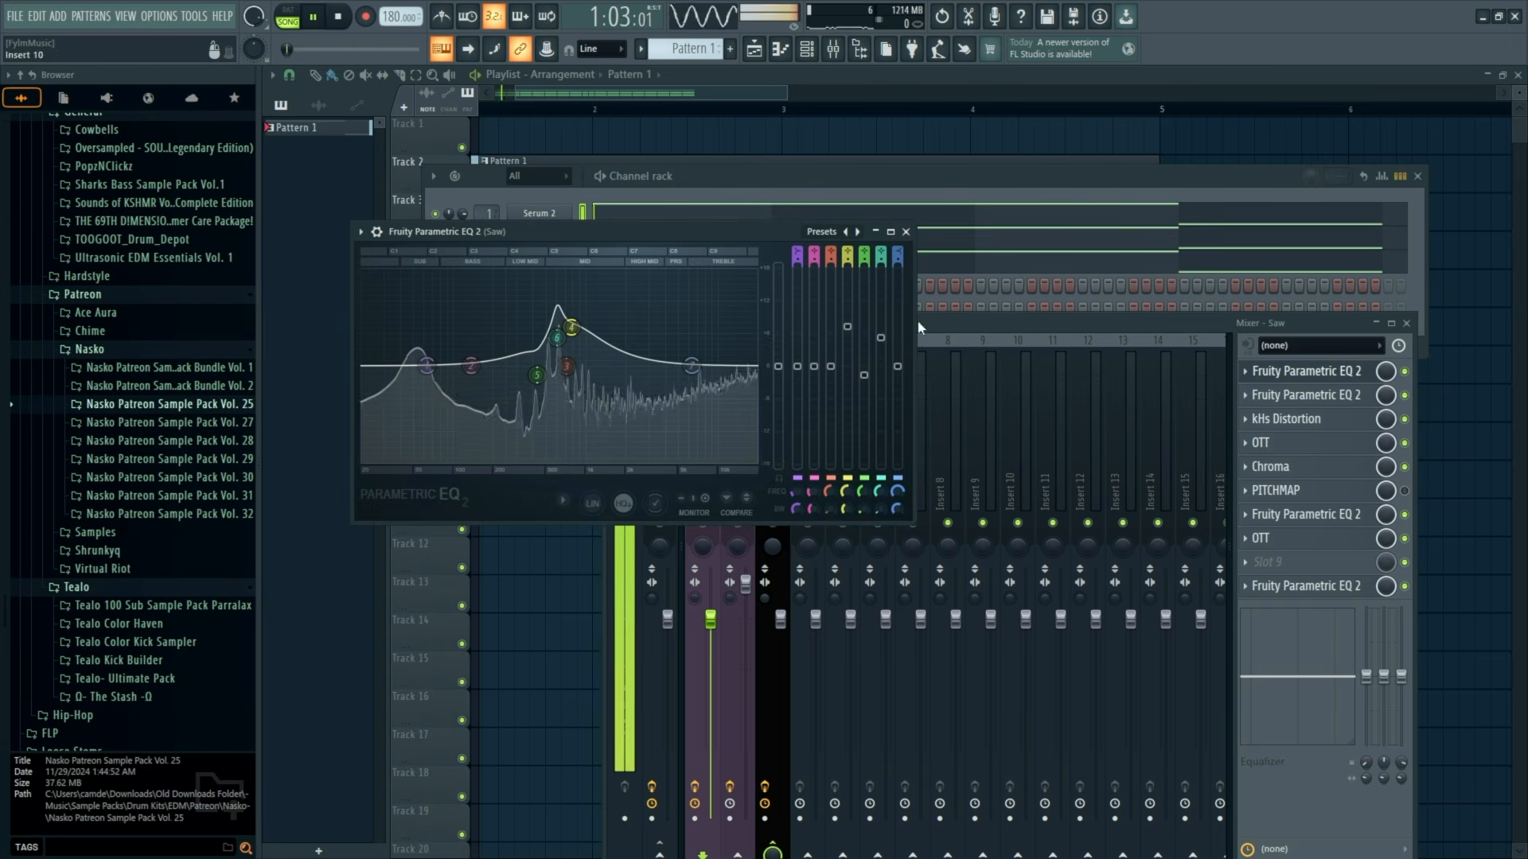
{"action": "mouse_move", "coordinate": [571, 327]}
{"action": "left_mouse_down"}
{"action": "mouse_move", "coordinate": [629, 274]}
{"action": "mouse_move", "coordinate": [535, 273]}
{"action": "mouse_move", "coordinate": [546, 288]}
{"action": "mouse_move", "coordinate": [513, 345]}
{"action": "mouse_move", "coordinate": [518, 268]}
{"action": "mouse_move", "coordinate": [570, 313]}
{"action": "mouse_move", "coordinate": [571, 336]}
{"action": "left_mouse_up"}
{"action": "scroll", "coordinate": [573, 316], "scroll_direction": "up", "scroll_amount": 3}
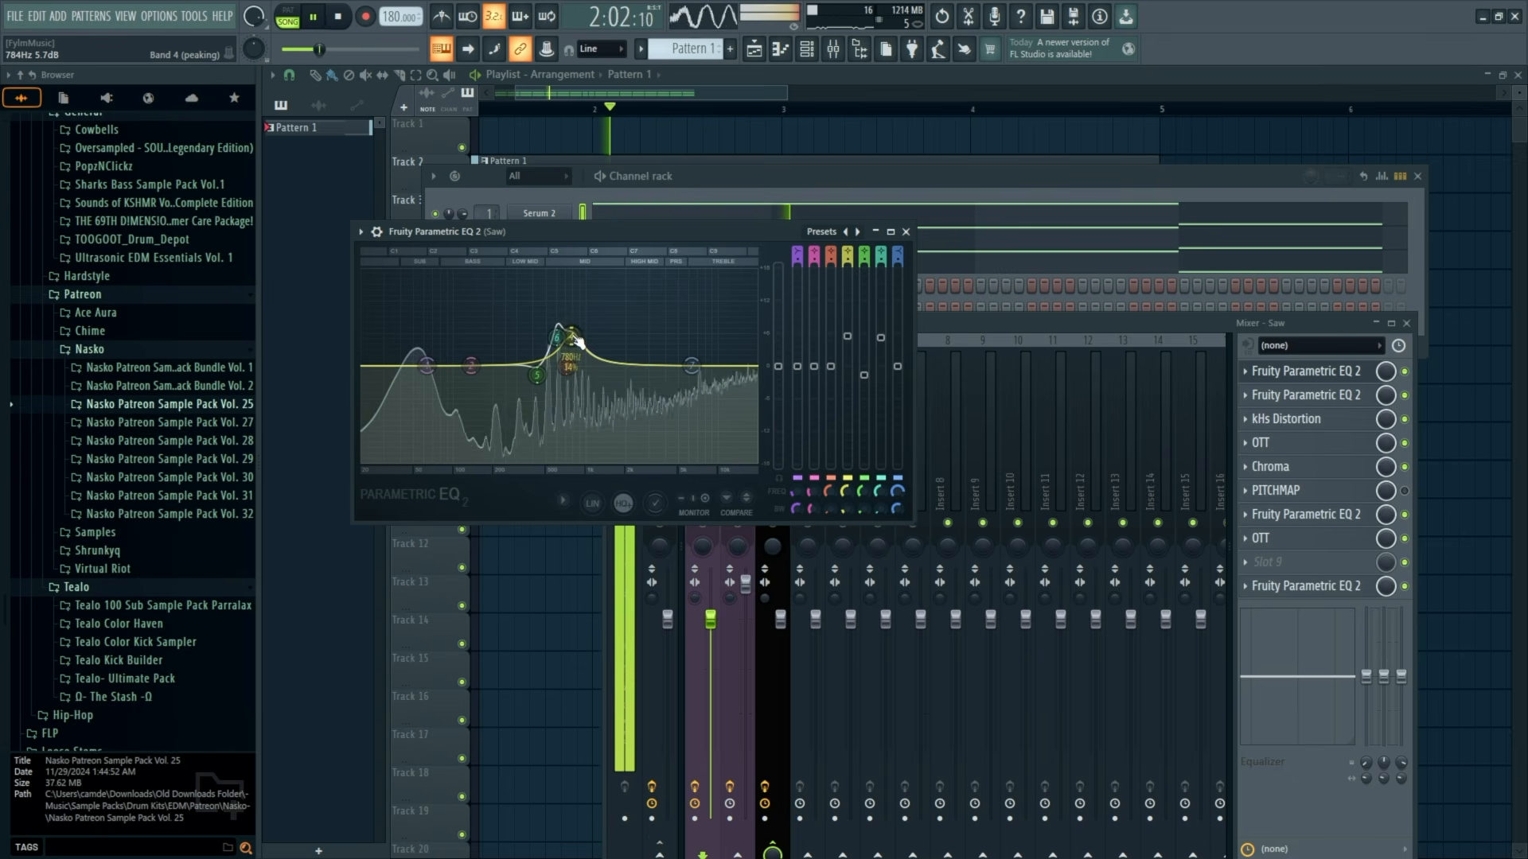
{"action": "left_click", "coordinate": [906, 233]}
{"action": "key", "text": "space"}
In the Saw track's second Fruity Parametric EQ 2, sweep band 4 and settle it as a slight narrow boost near 330 Hz.
{"action": "left_click", "coordinate": [1297, 396]}
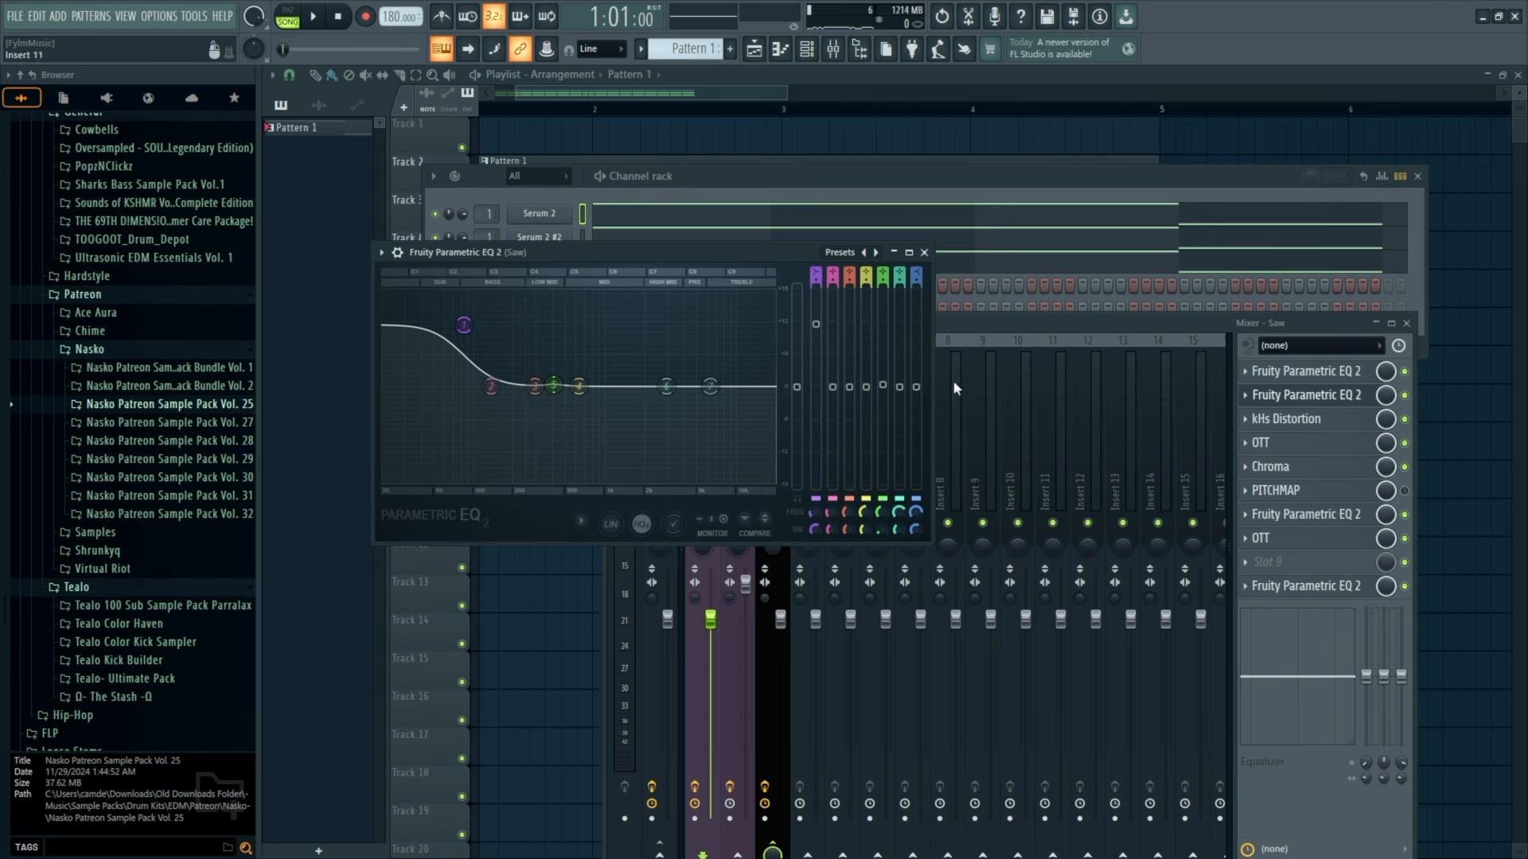
{"action": "key", "text": "space"}
{"action": "left_click_drag", "start_coordinate": [578, 390], "coordinate": [553, 292]}
{"action": "scroll", "coordinate": [557, 311], "scroll_direction": "down", "scroll_amount": 3}
{"action": "key", "text": "space"}
{"action": "left_click_drag", "start_coordinate": [597, 294], "coordinate": [540, 386]}
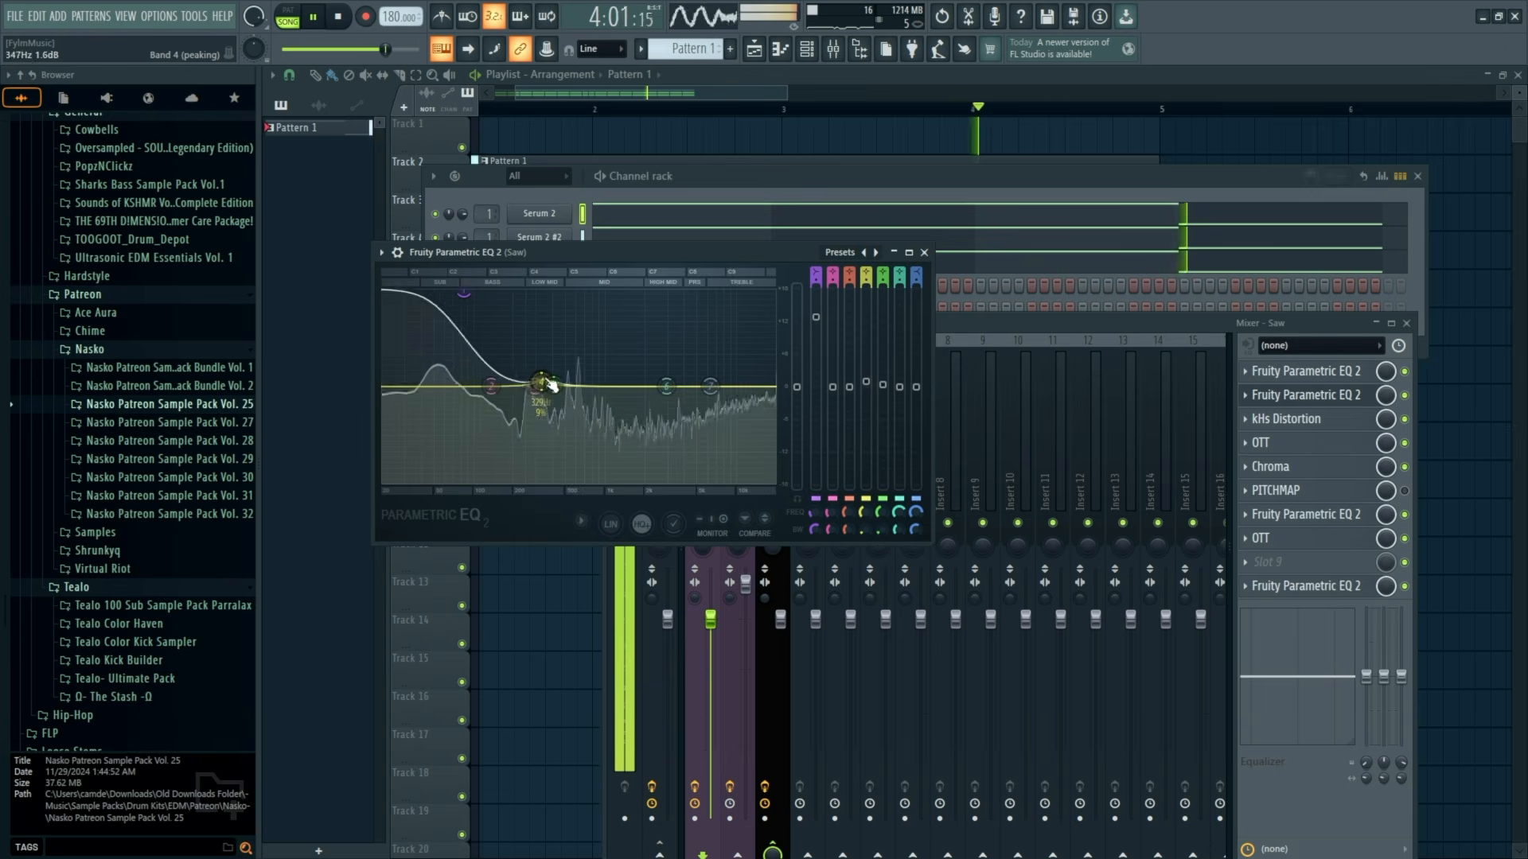
{"action": "left_click", "coordinate": [925, 253]}
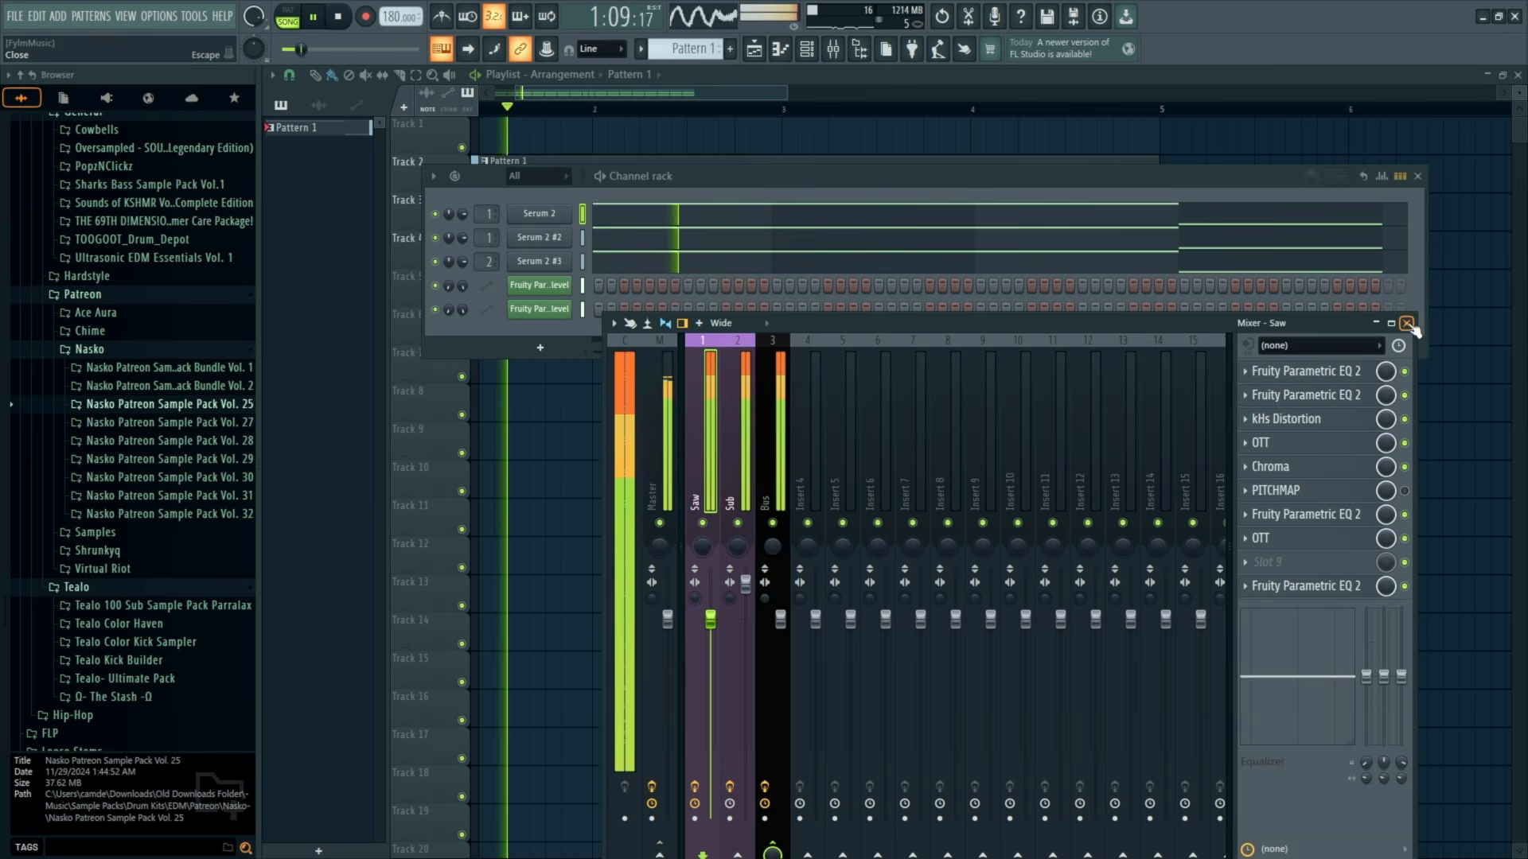
Stop playback and check the second OTT and the last Fruity Parametric EQ 2 on the Saw track.
{"action": "key", "text": "space"}
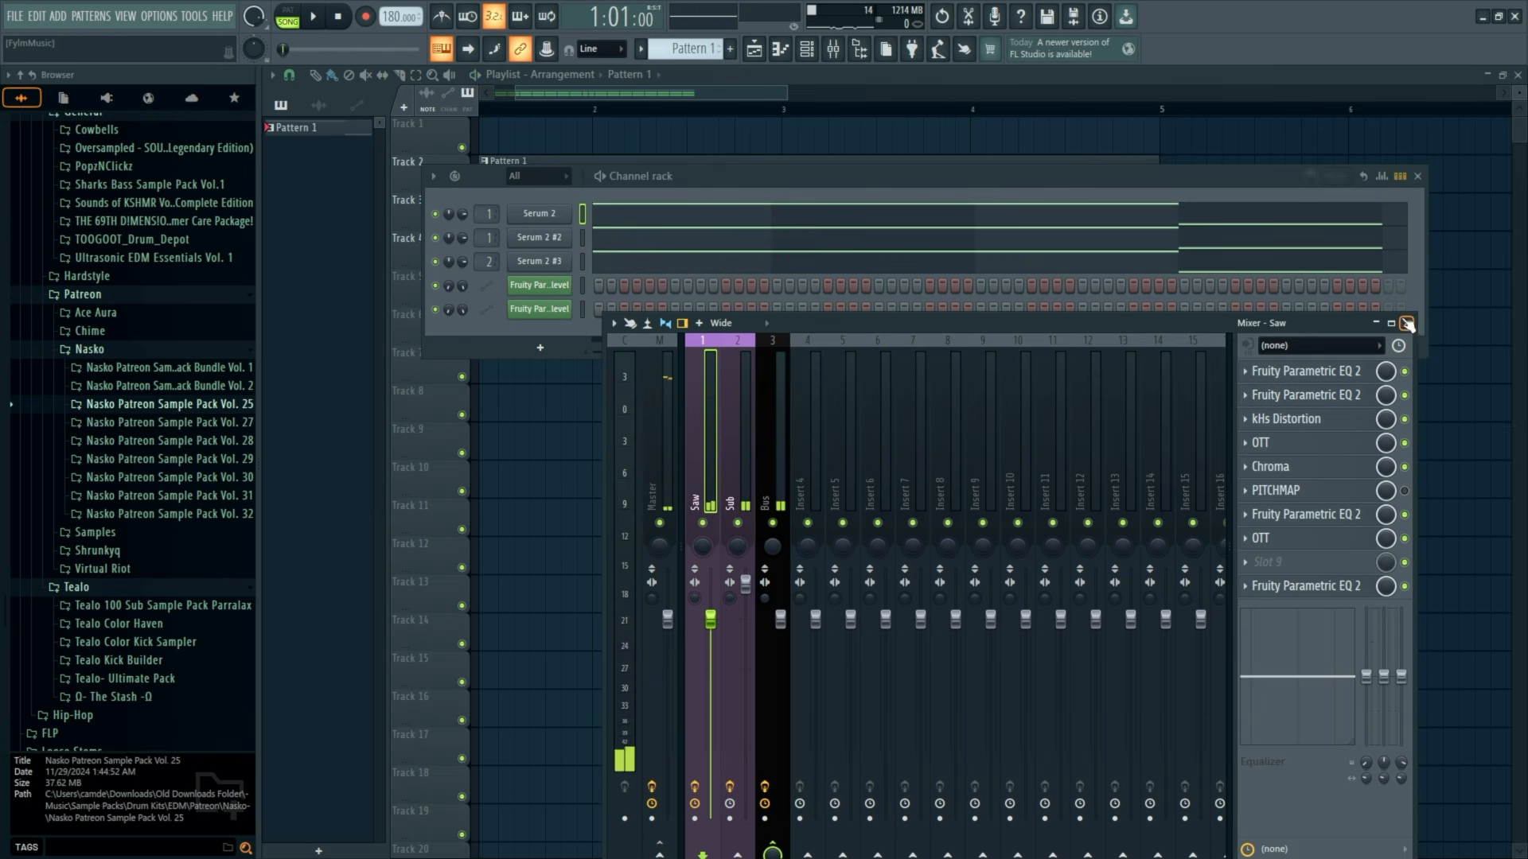
{"action": "left_click", "coordinate": [1296, 541]}
{"action": "left_click", "coordinate": [1297, 542]}
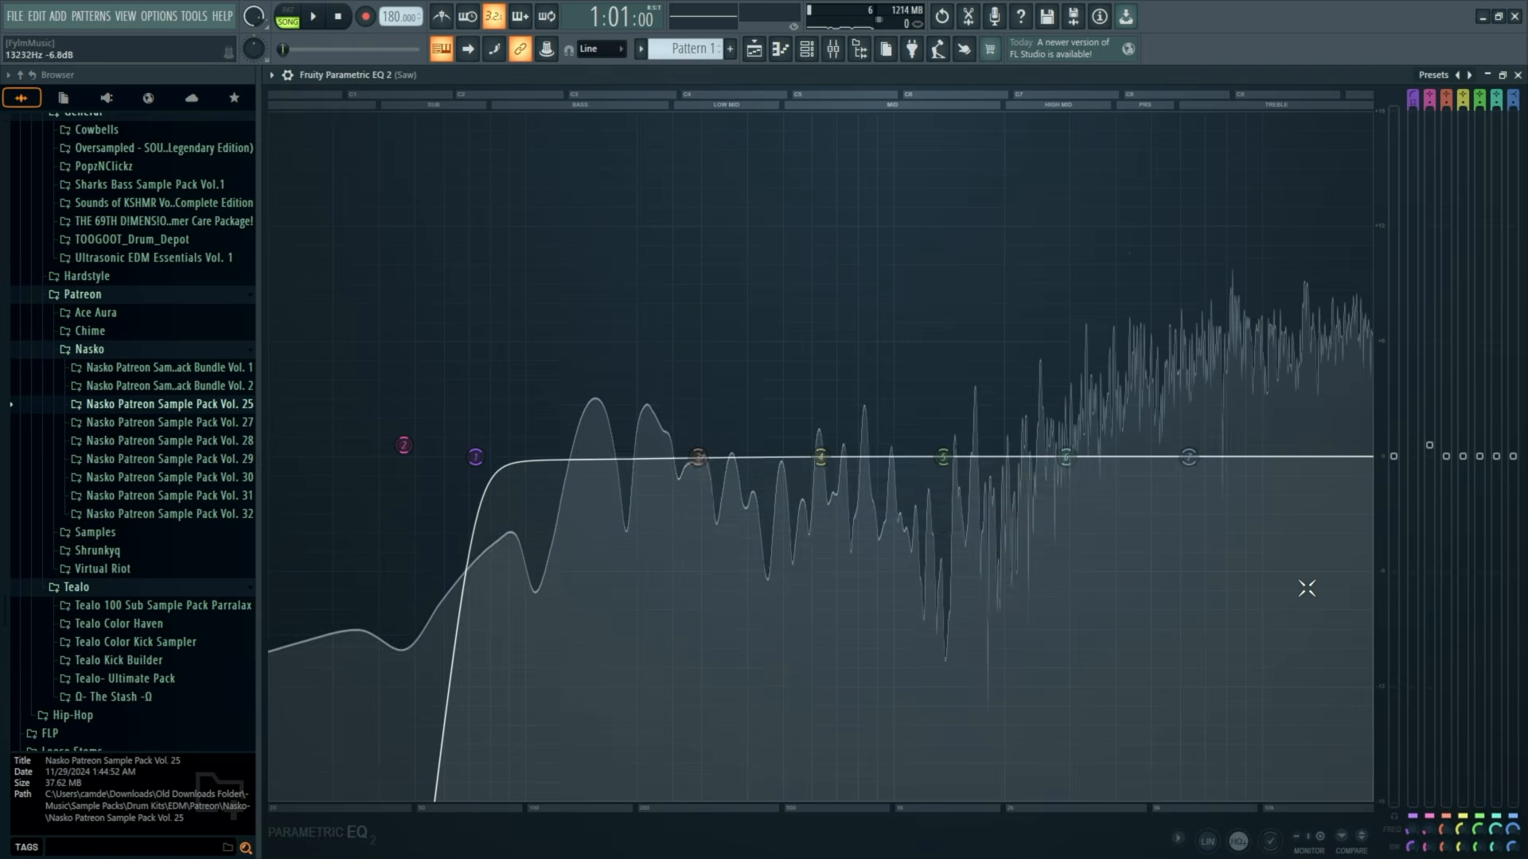
{"action": "left_click", "coordinate": [1313, 587]}
{"action": "left_click", "coordinate": [1517, 75]}
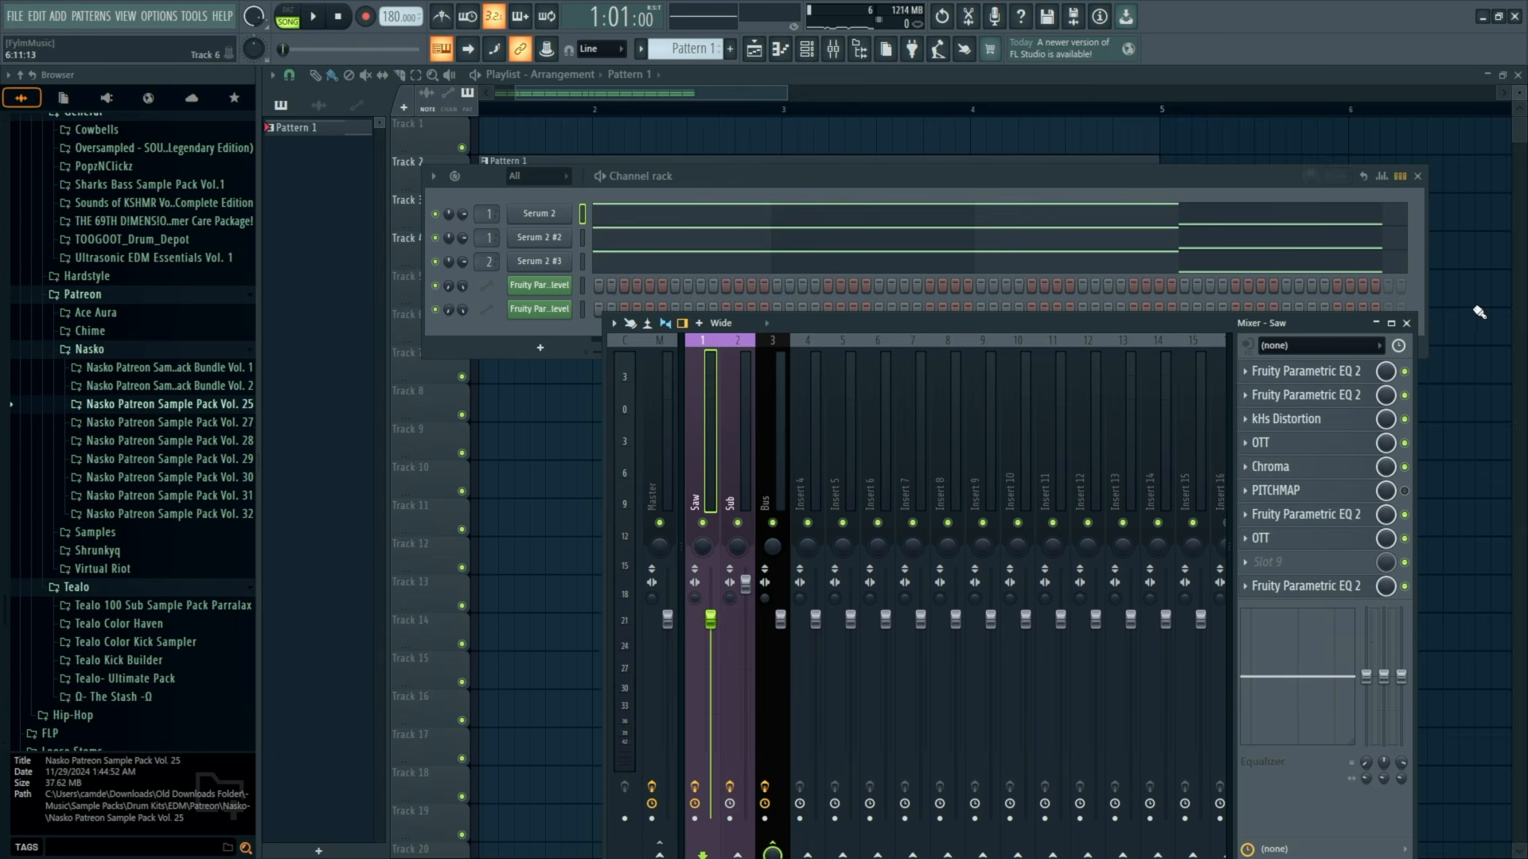
Try D, E, F, D#, C# and F# as the root note in the Saw track's Chroma and return to G#.
{"action": "left_click", "coordinate": [1281, 471]}
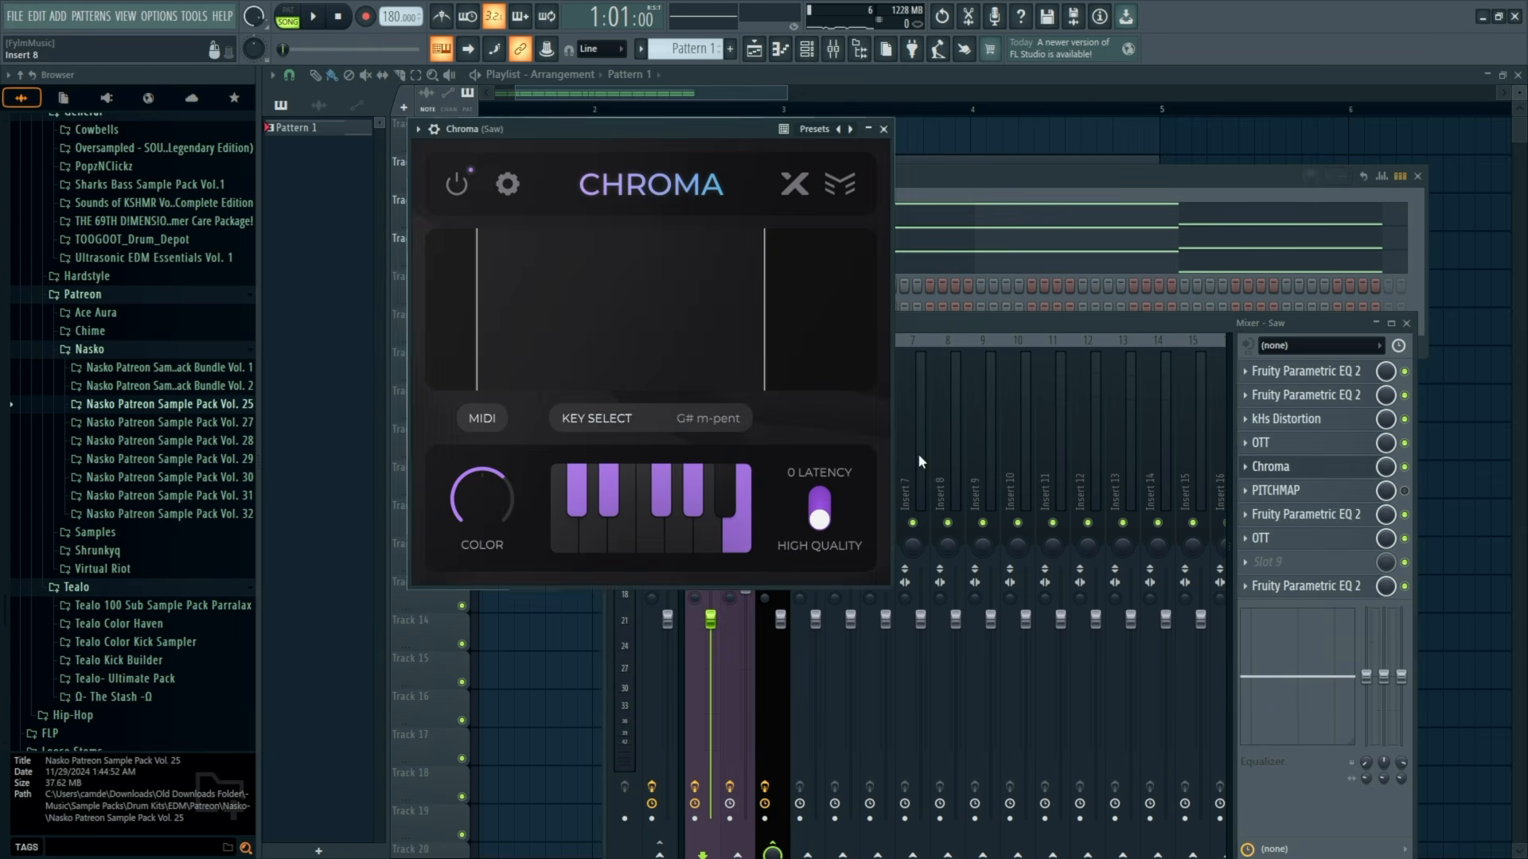
{"action": "left_click", "coordinate": [675, 419]}
{"action": "left_click", "coordinate": [498, 364]}
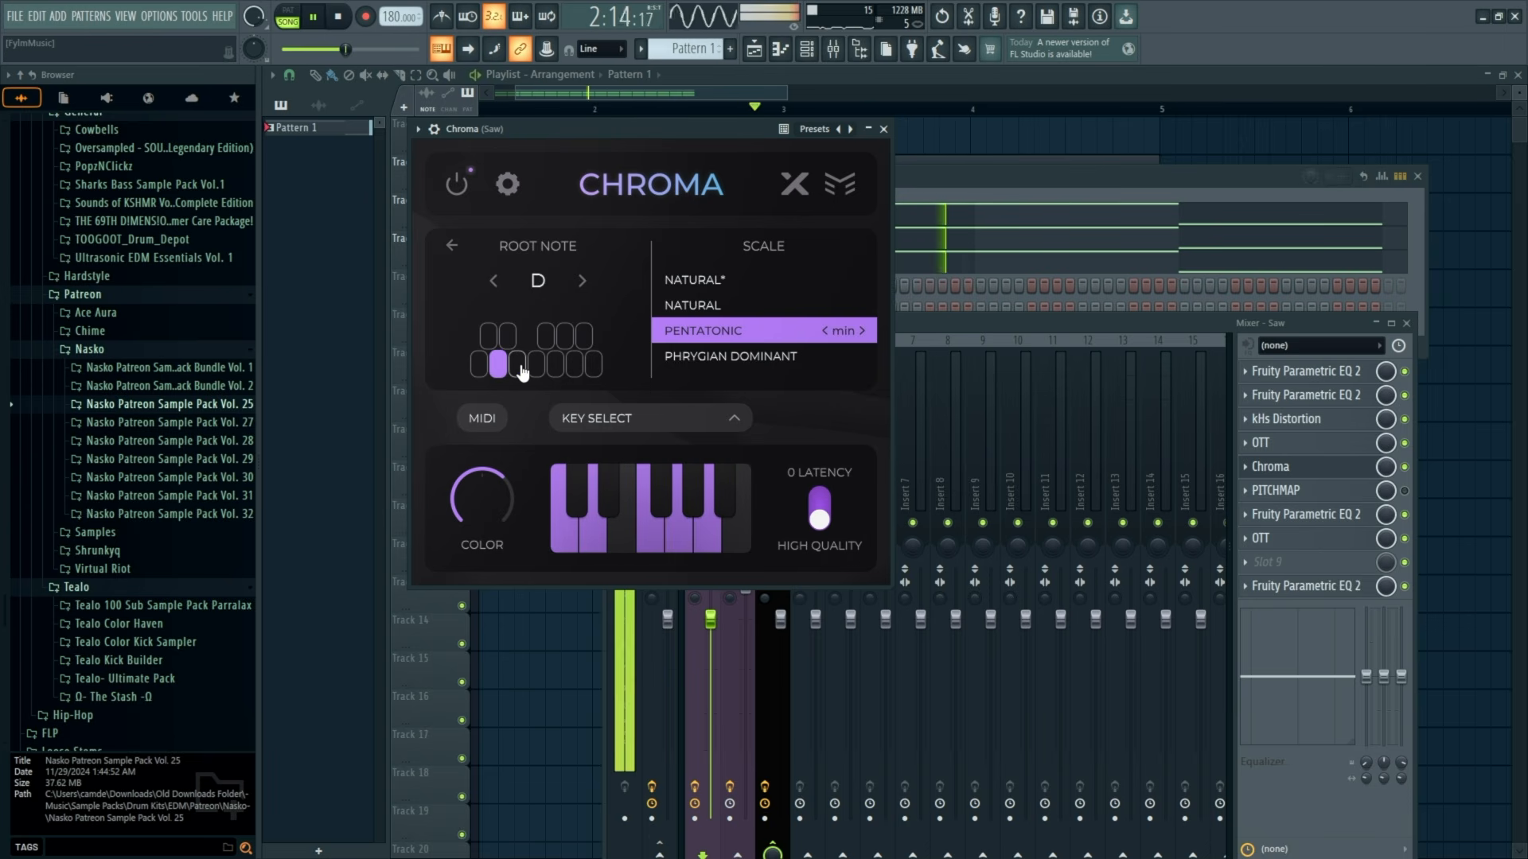
{"action": "left_click", "coordinate": [519, 366]}
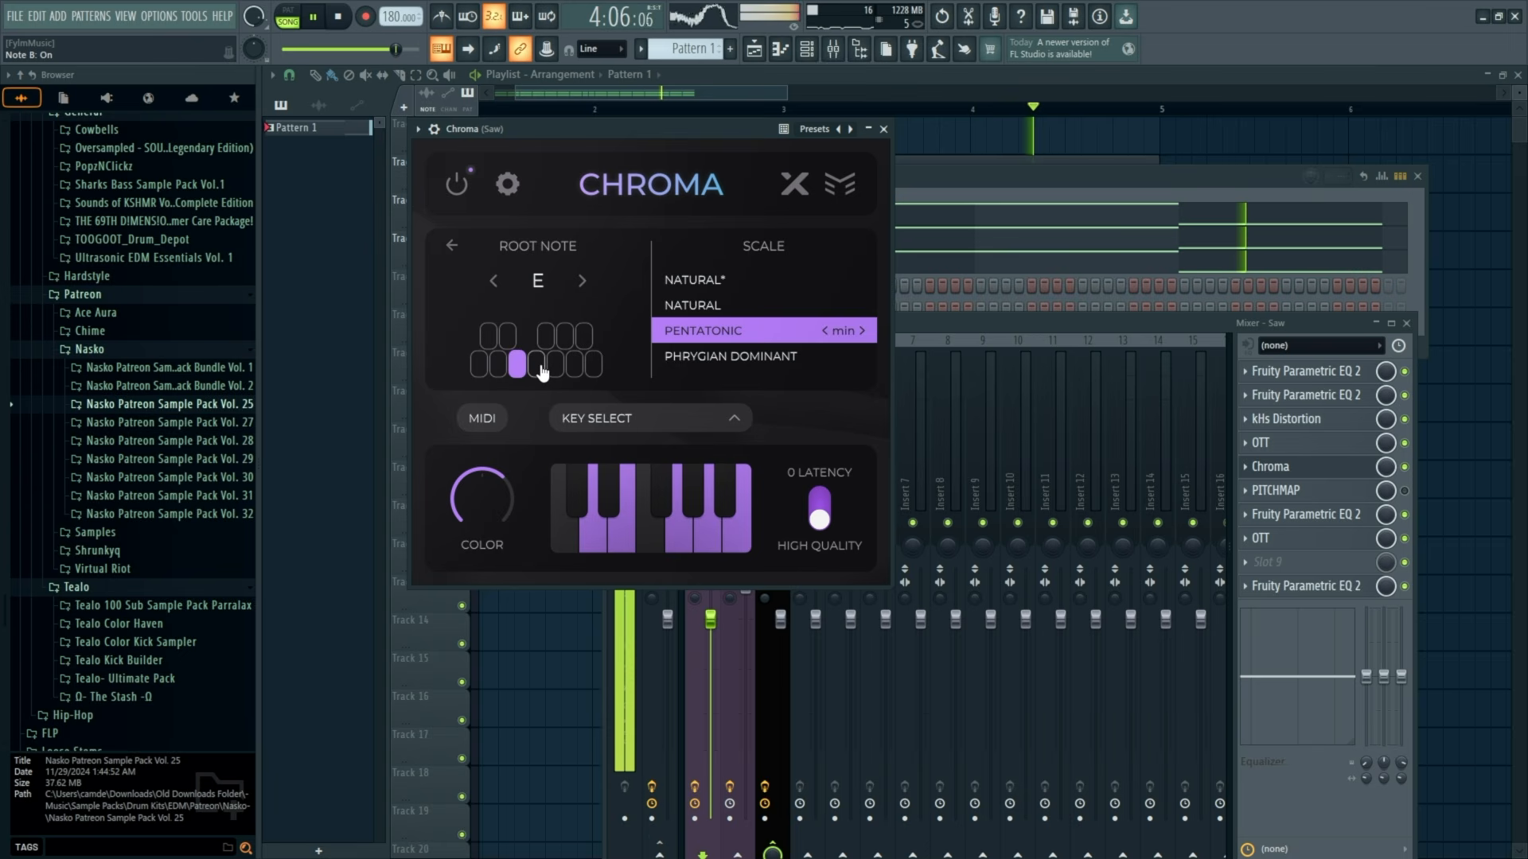
{"action": "left_click", "coordinate": [537, 367]}
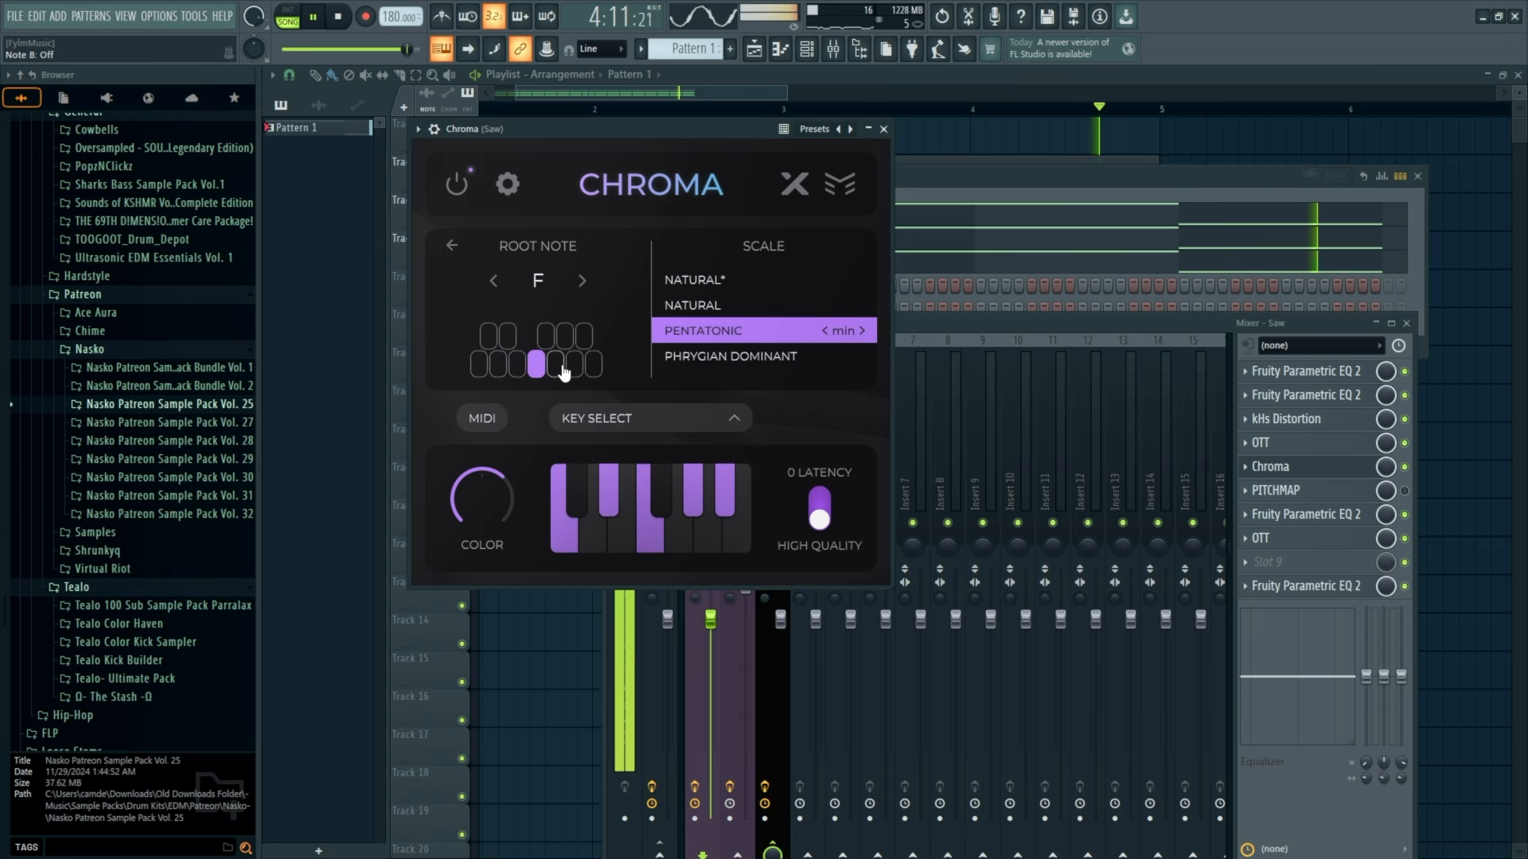
{"action": "left_click", "coordinate": [509, 338]}
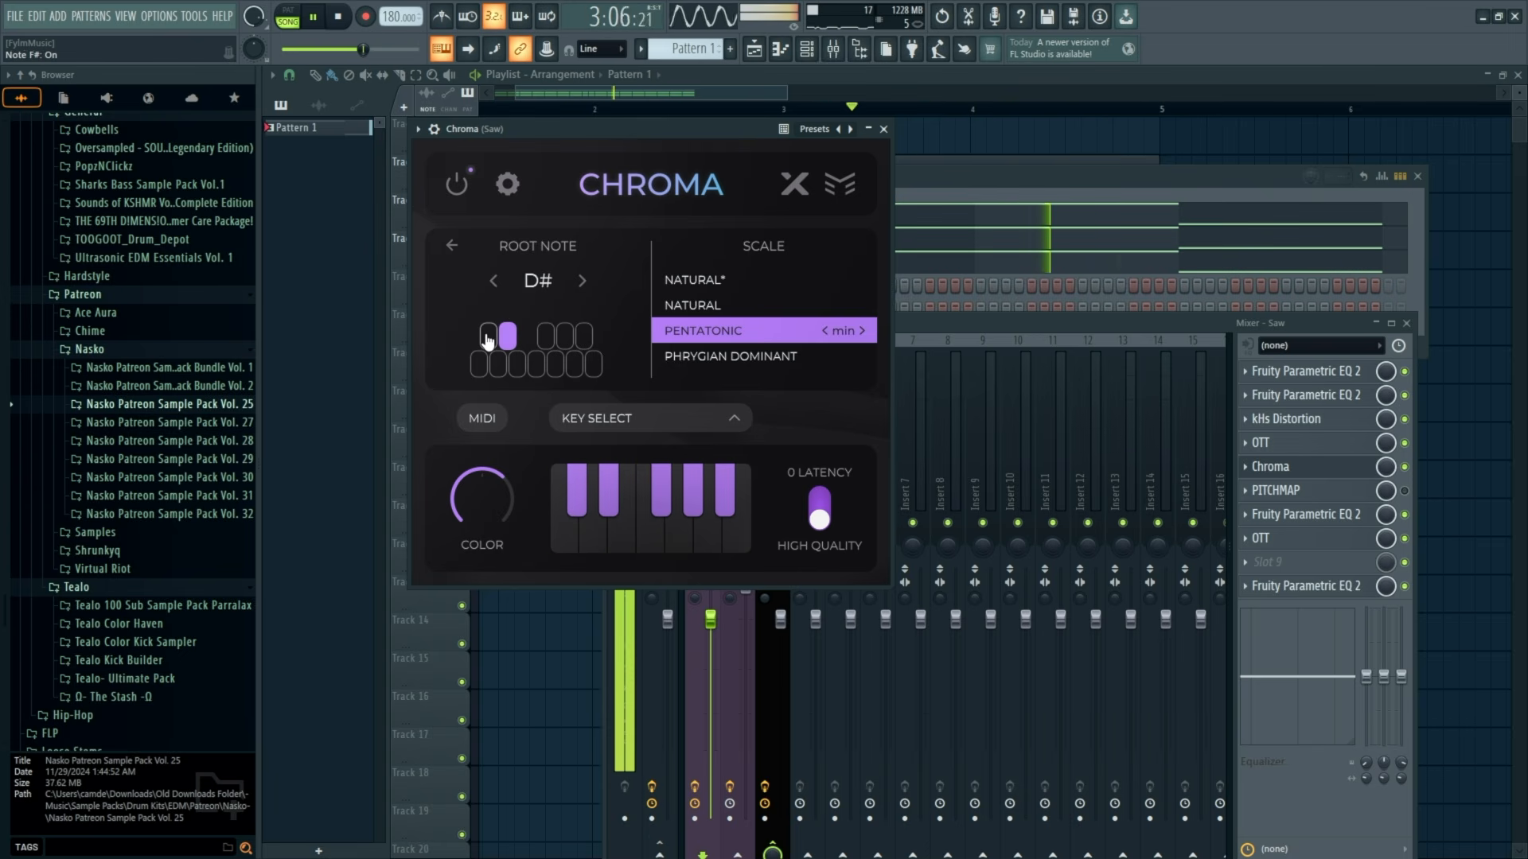
{"action": "left_click", "coordinate": [488, 338]}
{"action": "left_click", "coordinate": [546, 336]}
{"action": "key", "text": "space"}
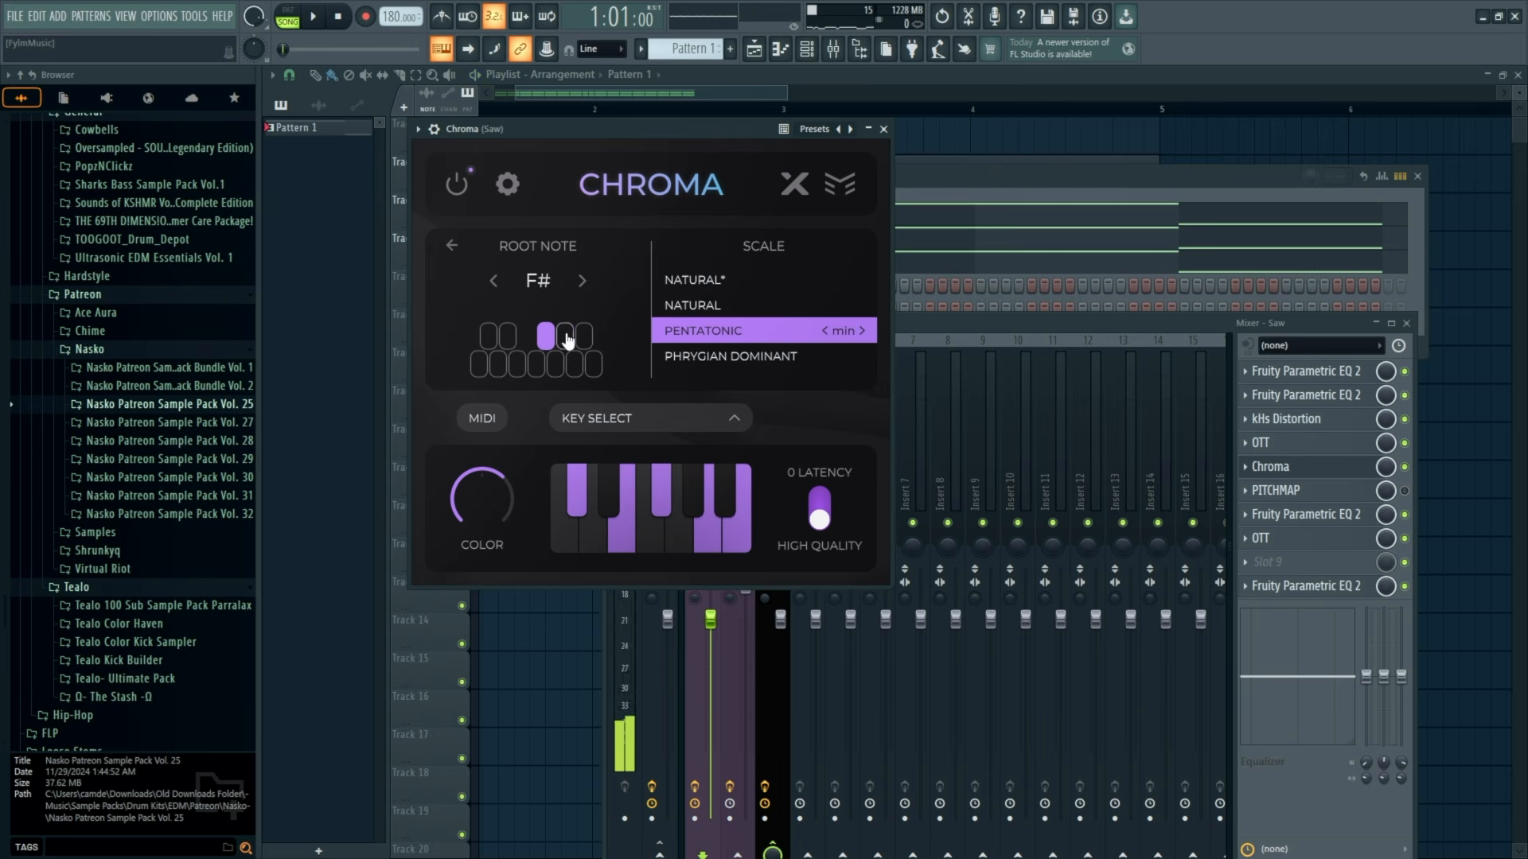
{"action": "left_click", "coordinate": [567, 338]}
Play the arrangement from the start and close Chroma, the mixer and the channel rack to show the playlist.
{"action": "key", "text": "space"}
{"action": "left_click", "coordinate": [883, 129]}
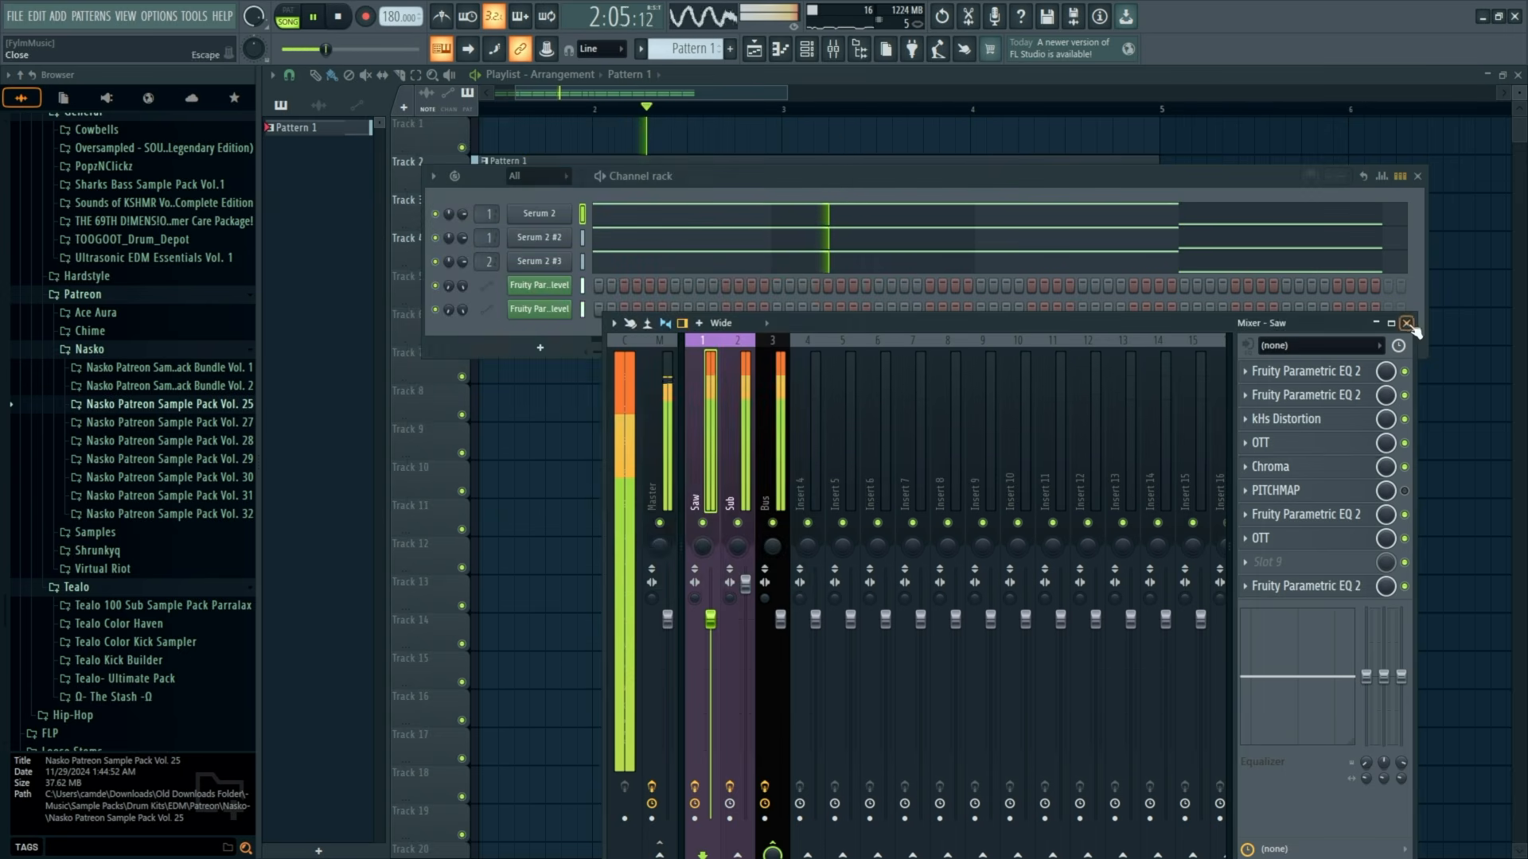
{"action": "left_click", "coordinate": [1407, 324]}
{"action": "key", "text": "F6"}
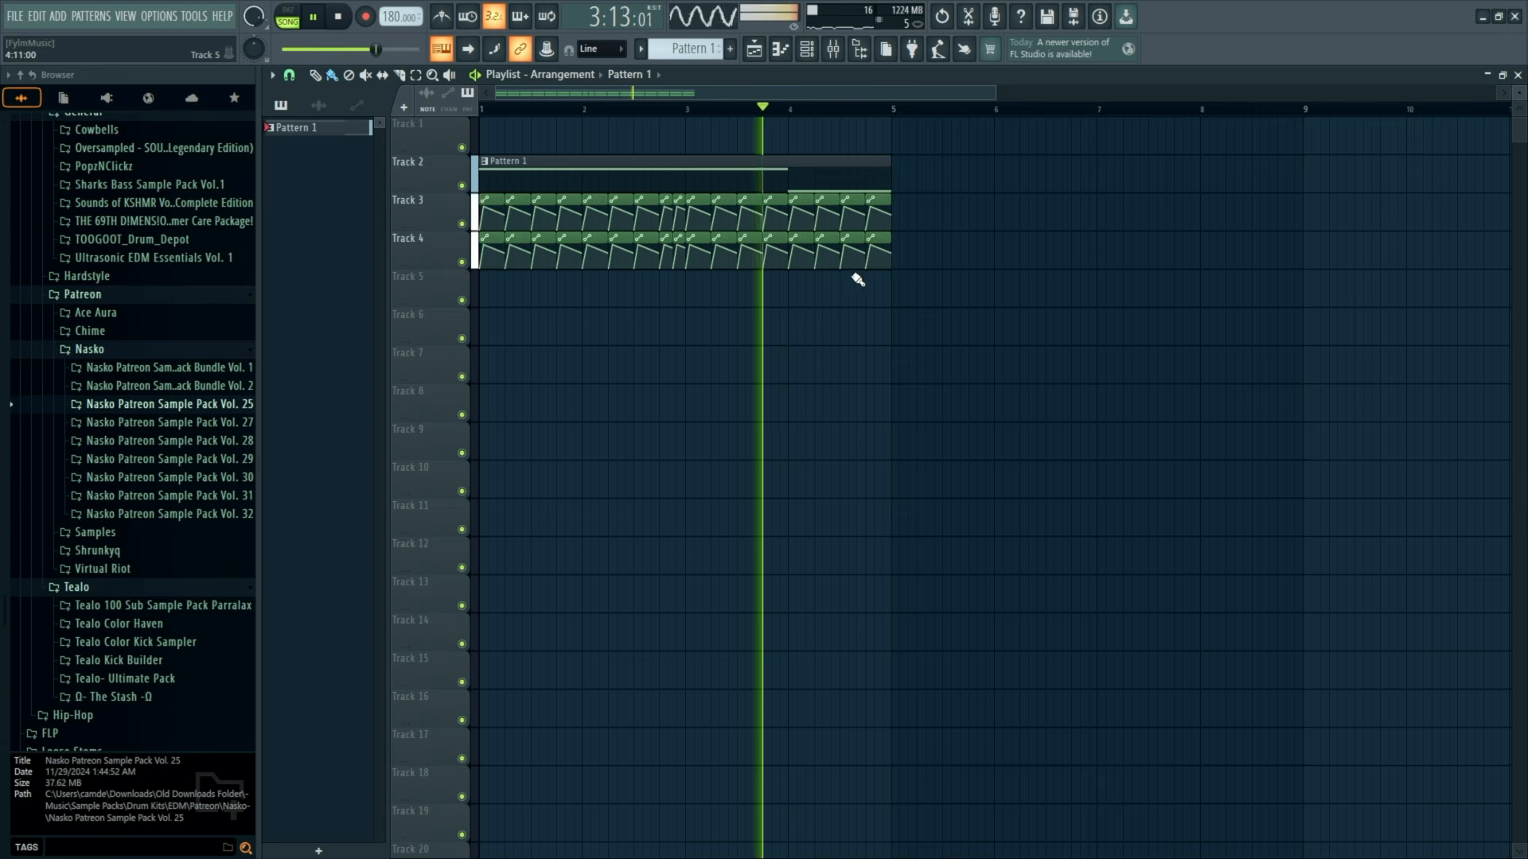
Stop playback, audition the arrangement once more from the start and stop it again.
{"action": "key", "text": "space"}
{"action": "mouse_move", "coordinate": [887, 162]}
{"action": "left_mouse_down"}
{"action": "mouse_move", "coordinate": [823, 146]}
{"action": "mouse_move", "coordinate": [908, 147]}
{"action": "mouse_move", "coordinate": [884, 143]}
{"action": "left_mouse_up"}
{"action": "key", "text": "space"}
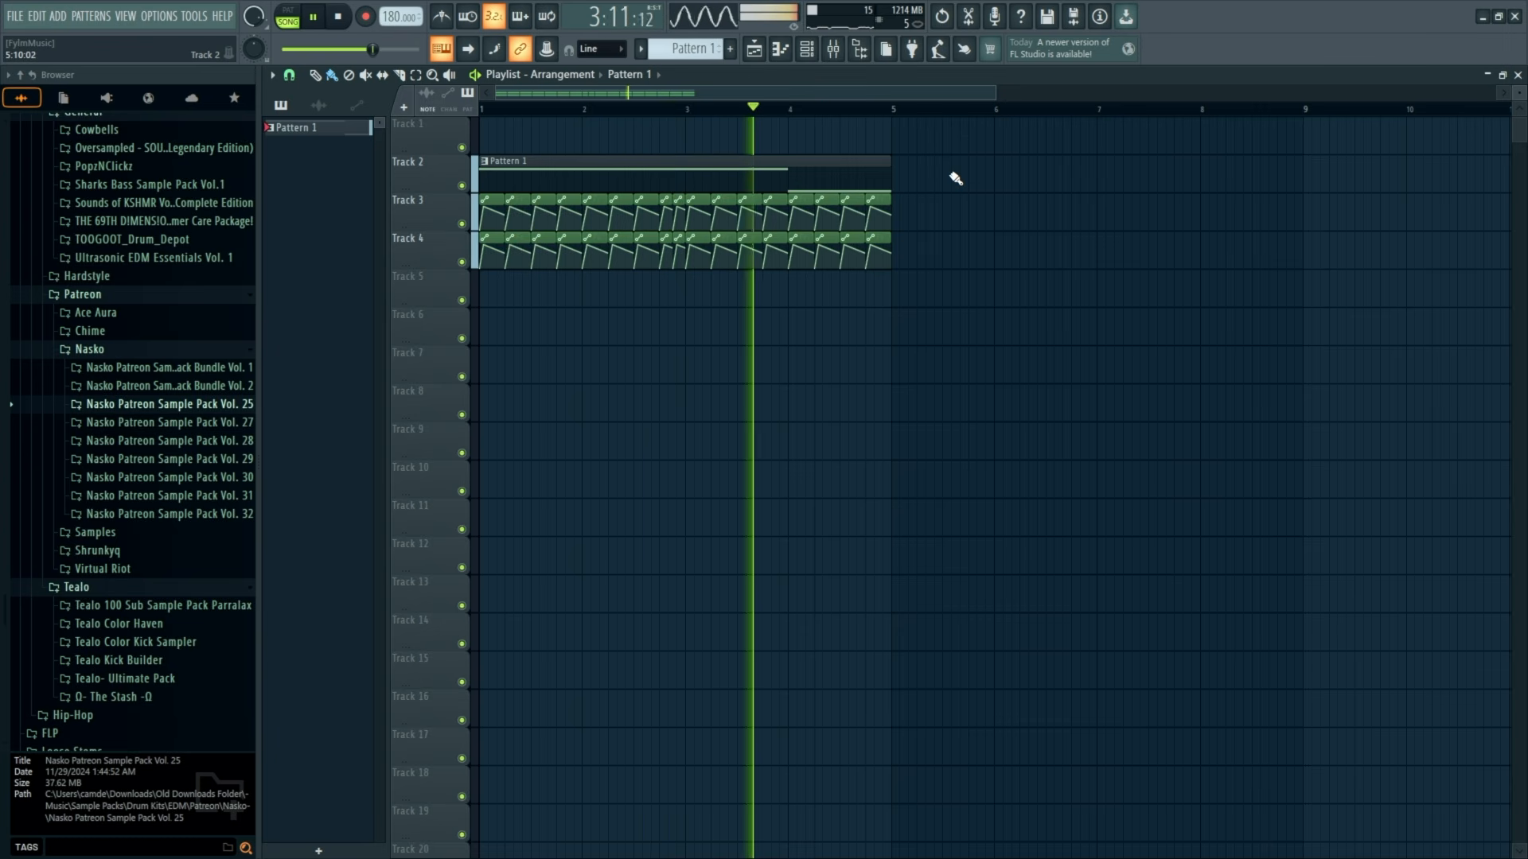
{"action": "key", "text": "space"}
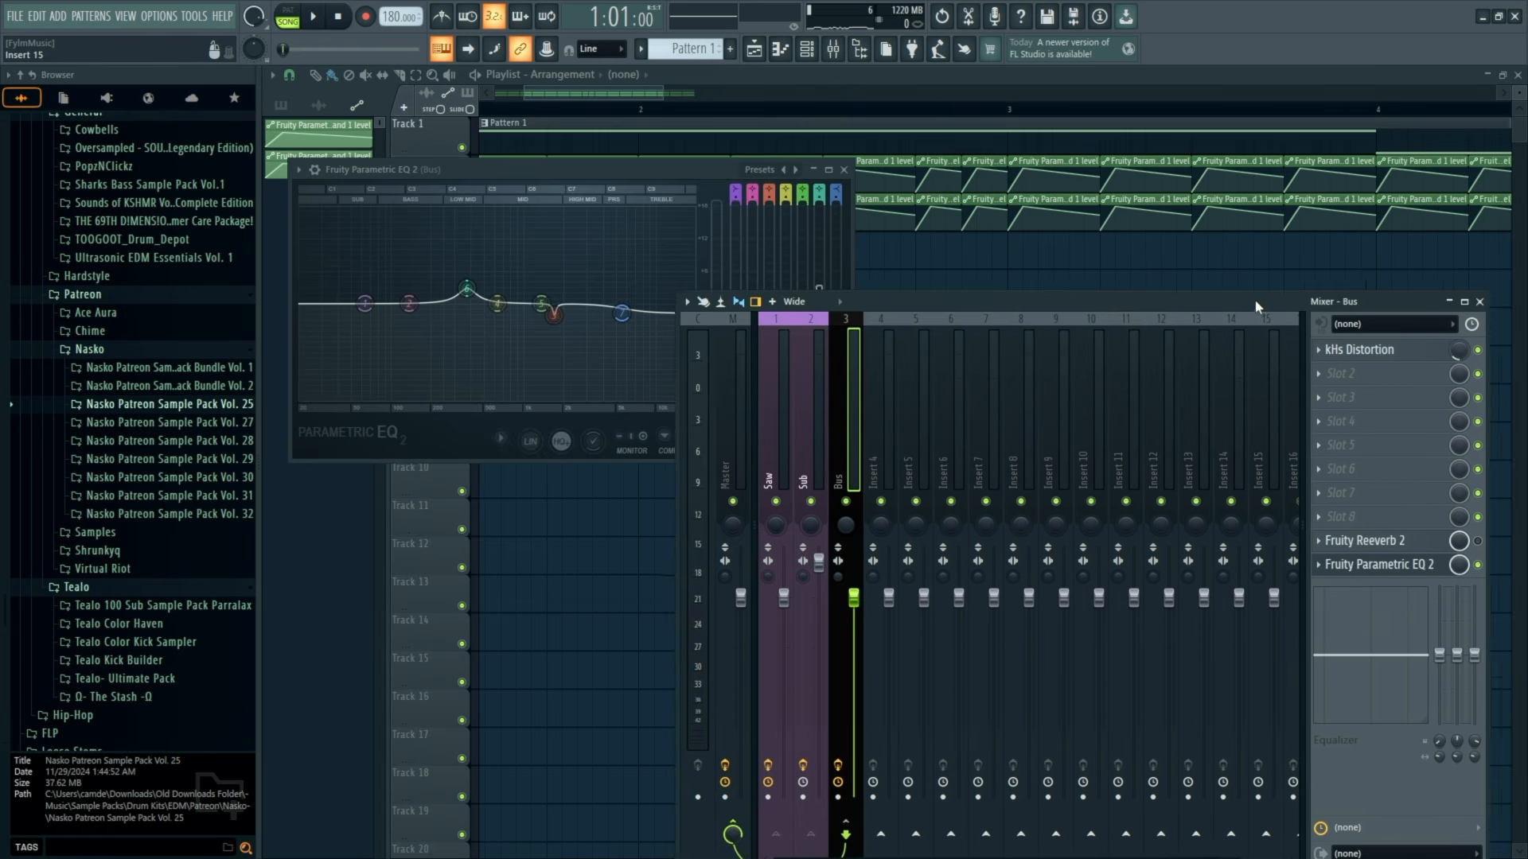
Bring the mixer fully into view and delete the disabled Fruity Reeverb 2 from slot 9 of the Bus track.
{"action": "left_click_drag", "start_coordinate": [1297, 195], "coordinate": [940, 211]}
{"action": "left_click", "coordinate": [988, 422]}
{"action": "left_click", "coordinate": [1033, 458]}
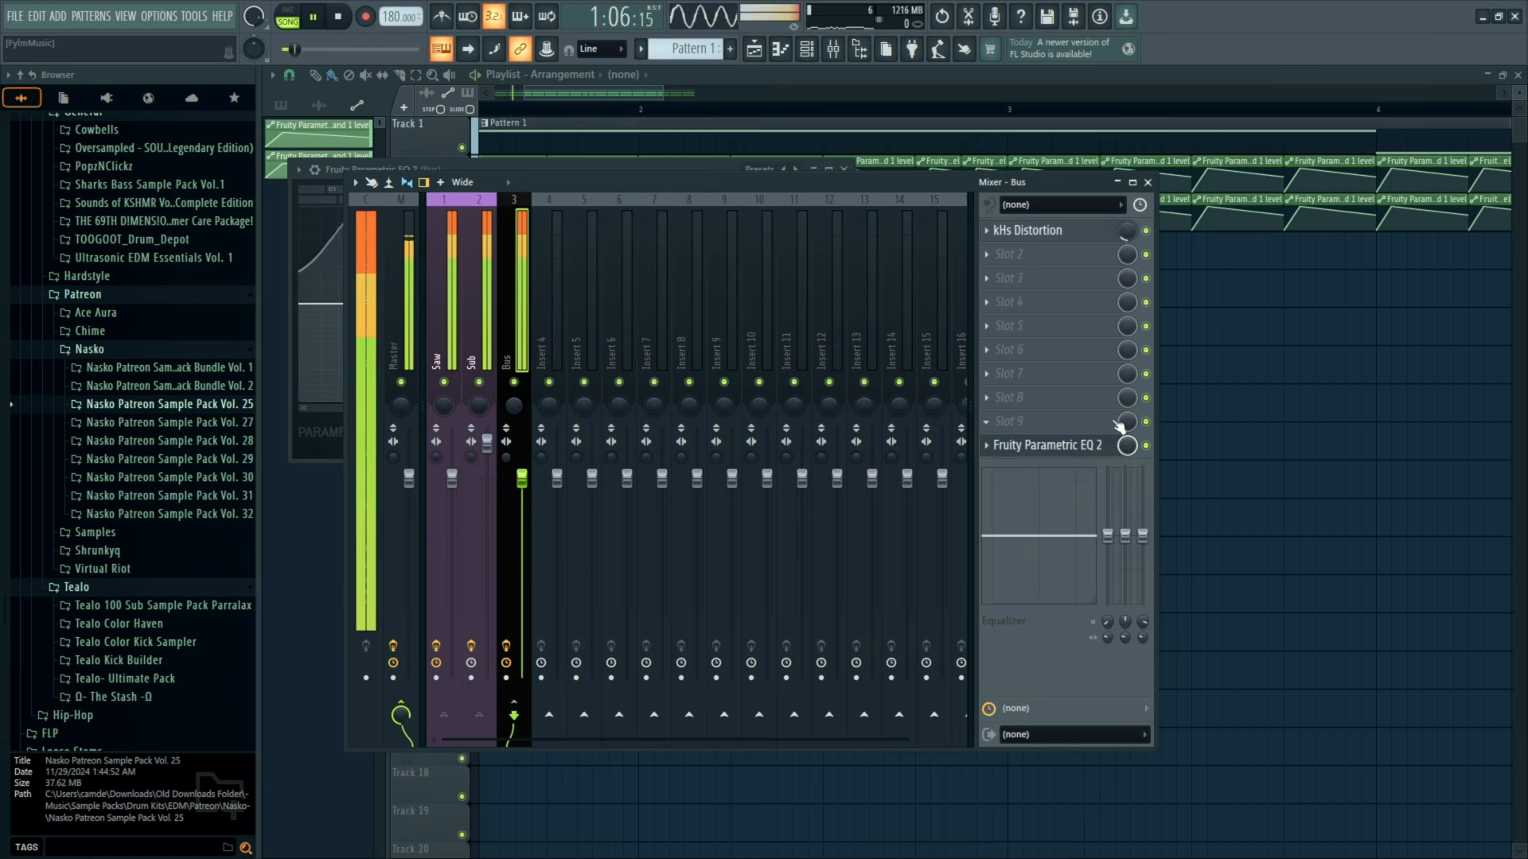
Search the effect plugins for "ree" and load a fresh Fruity Reeverb 2 into slot 9 of the Bus track.
{"action": "left_click", "coordinate": [1114, 422]}
{"action": "left_click", "coordinate": [1211, 26]}
{"action": "type", "text": "ree"}
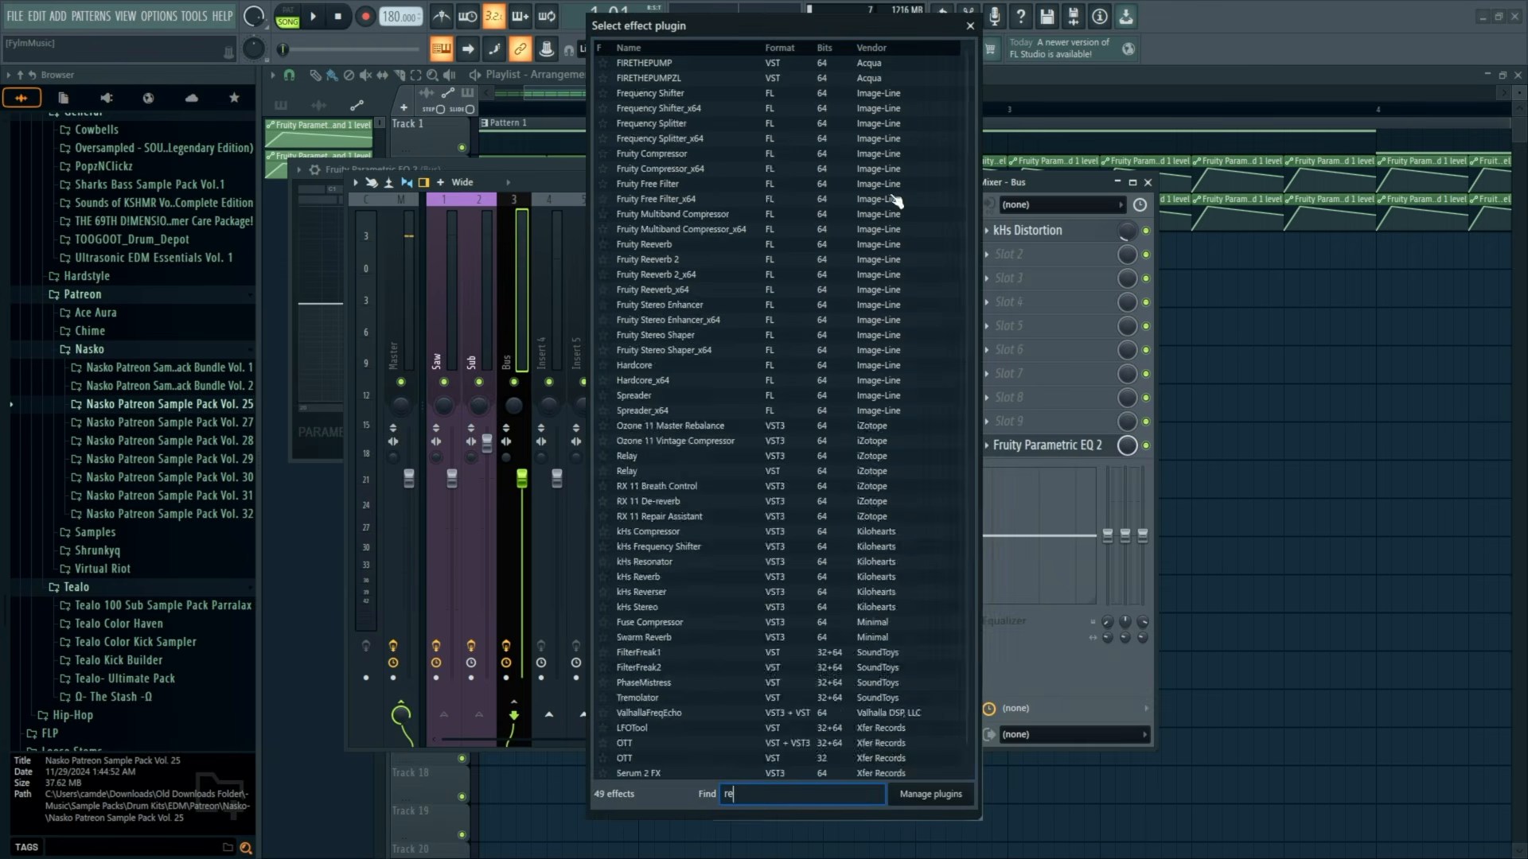
{"action": "double_click", "coordinate": [669, 109]}
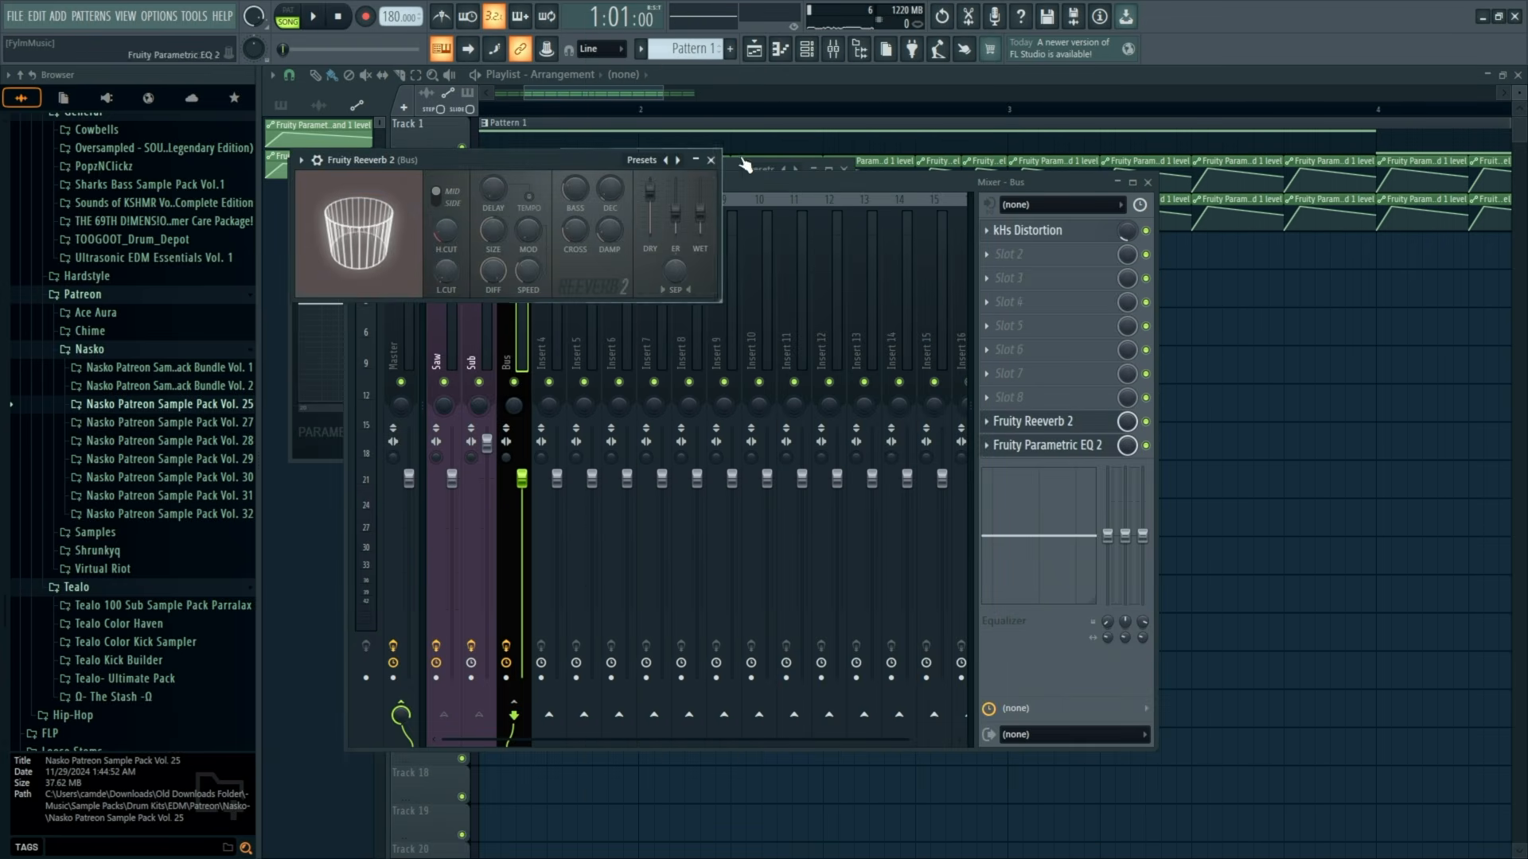
{"action": "left_click", "coordinate": [706, 161]}
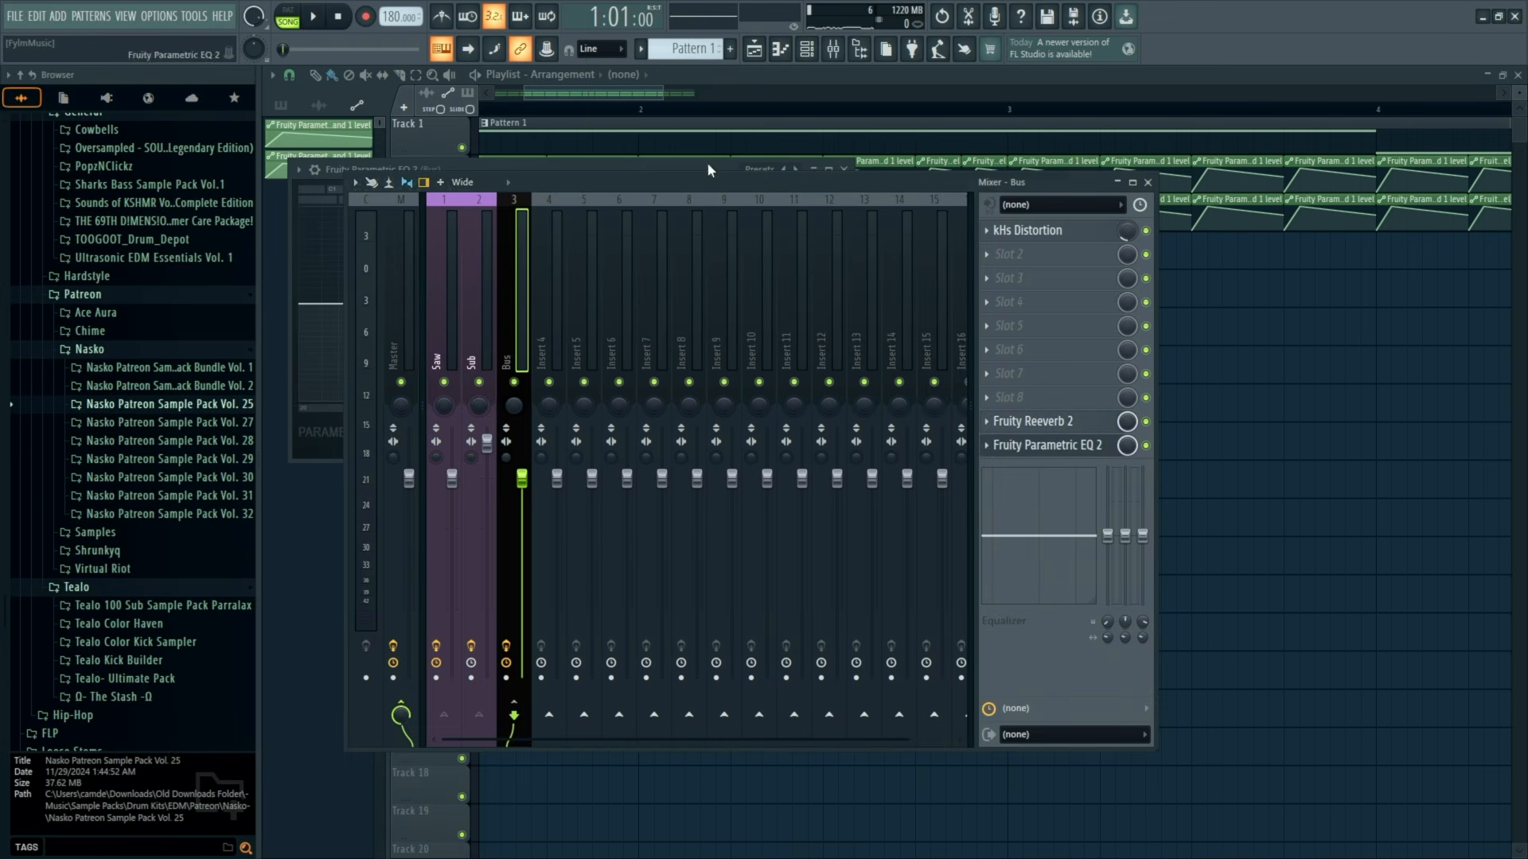
Reopen the Bus track's Fruity Reeverb 2, position its window beside the effect slots and set the decay time to 2.8 sec.
{"action": "left_click", "coordinate": [1065, 422]}
{"action": "left_click_drag", "start_coordinate": [517, 161], "coordinate": [759, 191]}
{"action": "scroll", "coordinate": [831, 228], "scroll_direction": "down", "scroll_amount": 5}
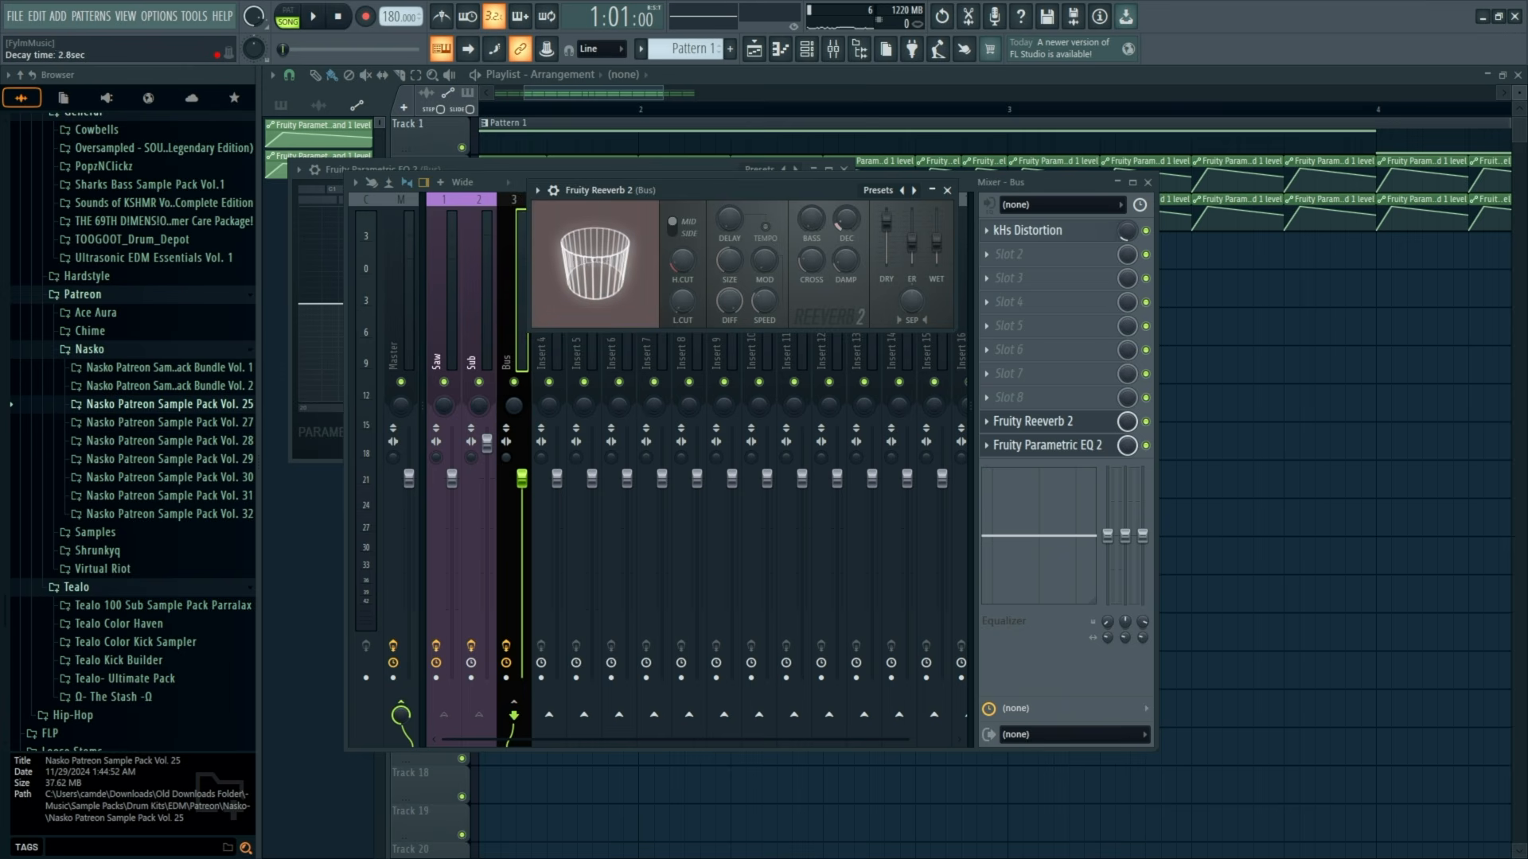
During playback, set Fruity Reeverb 2 to 105% dry level, 73% wet level and room size 75, then close it and stop playback.
{"action": "key", "text": "space"}
{"action": "left_click_drag", "start_coordinate": [837, 186], "coordinate": [885, 216]}
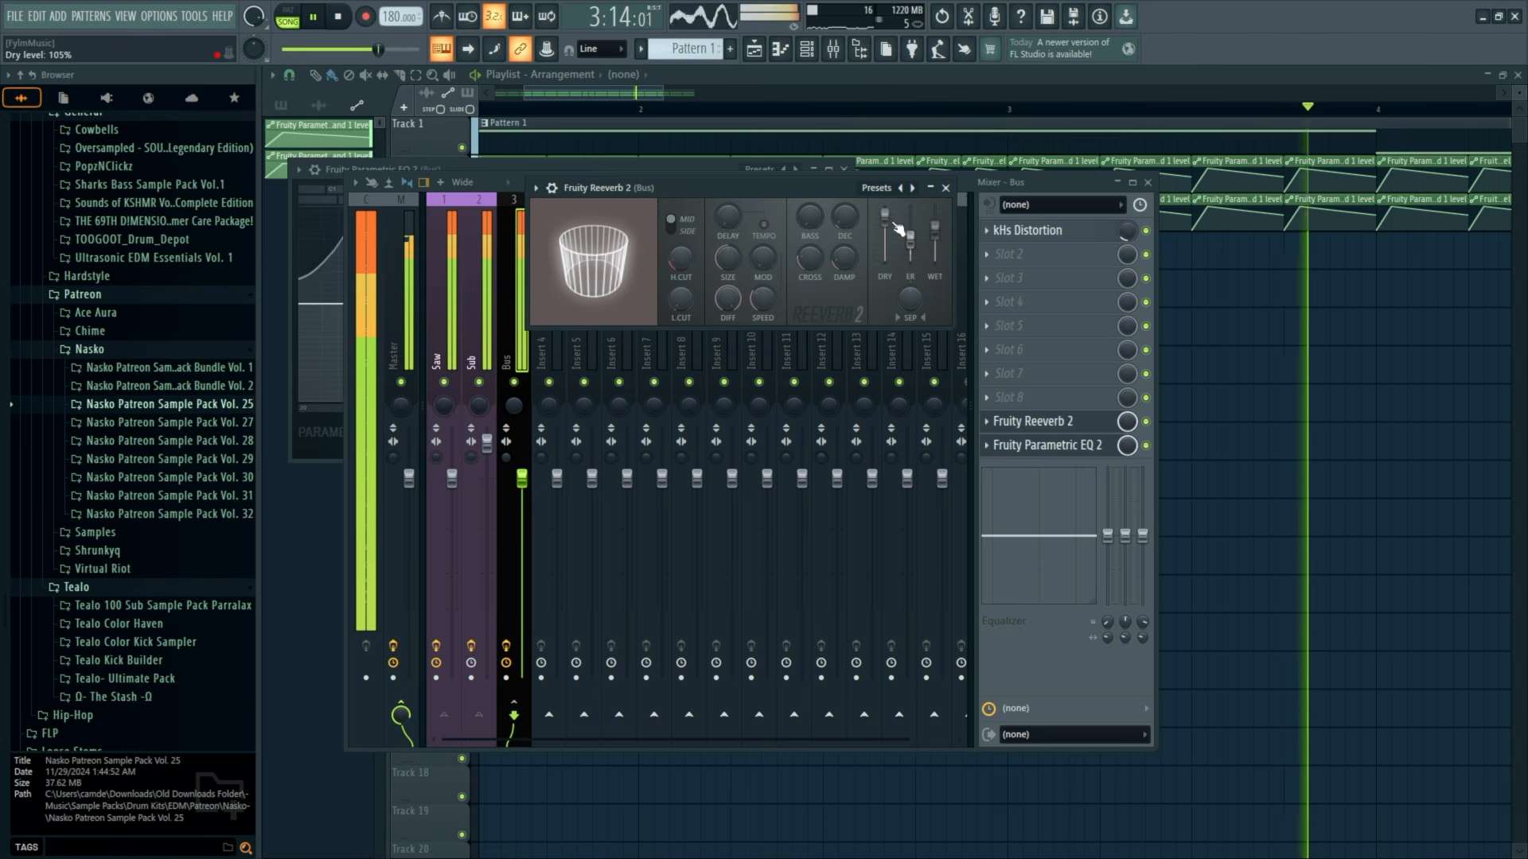
{"action": "left_click_drag", "start_coordinate": [935, 228], "coordinate": [935, 232]}
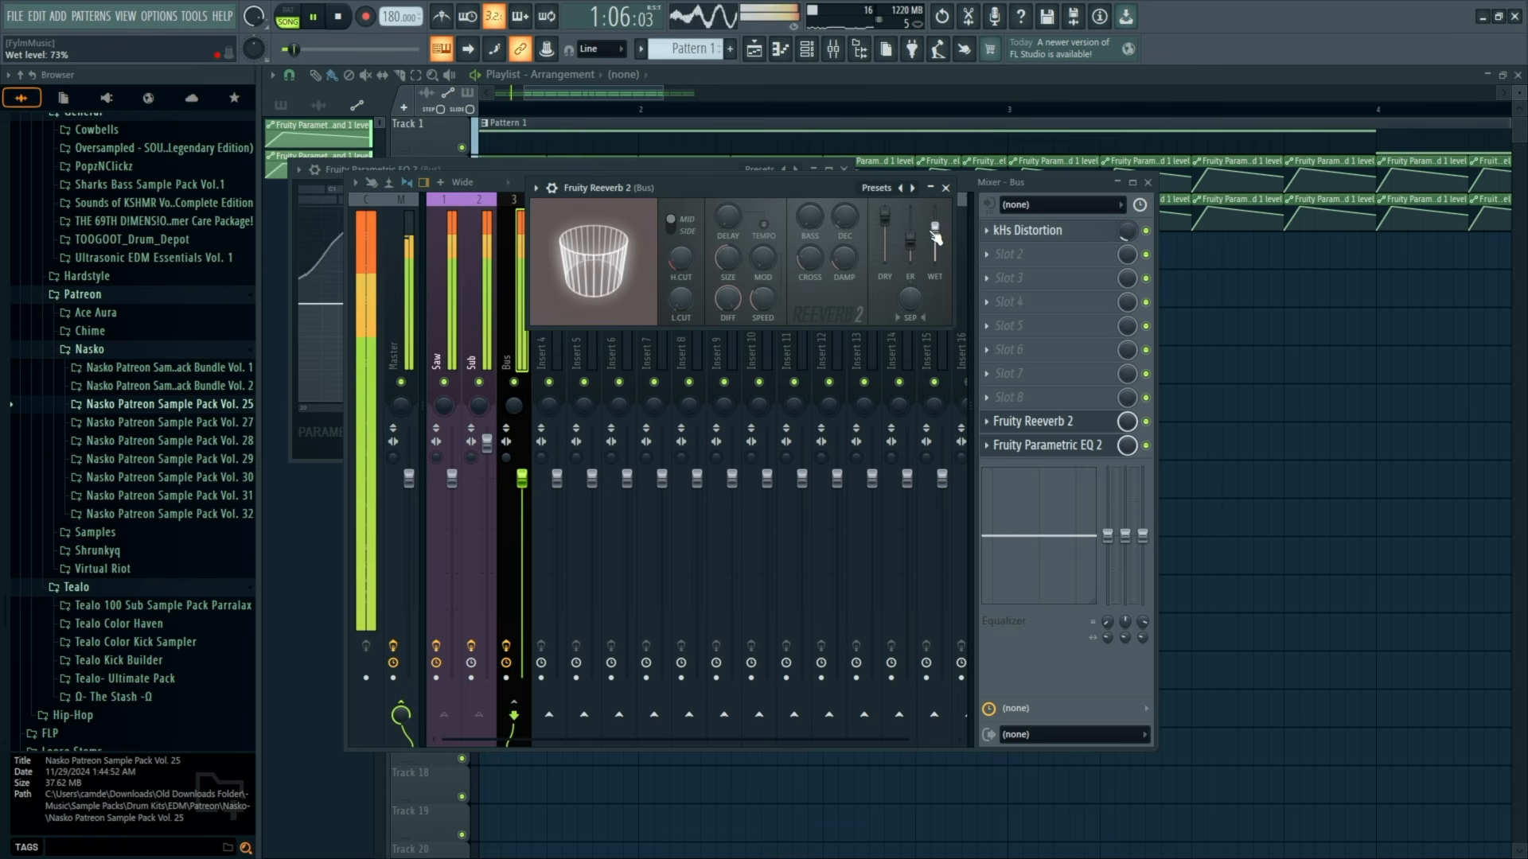
{"action": "left_click_drag", "start_coordinate": [729, 261], "coordinate": [728, 245]}
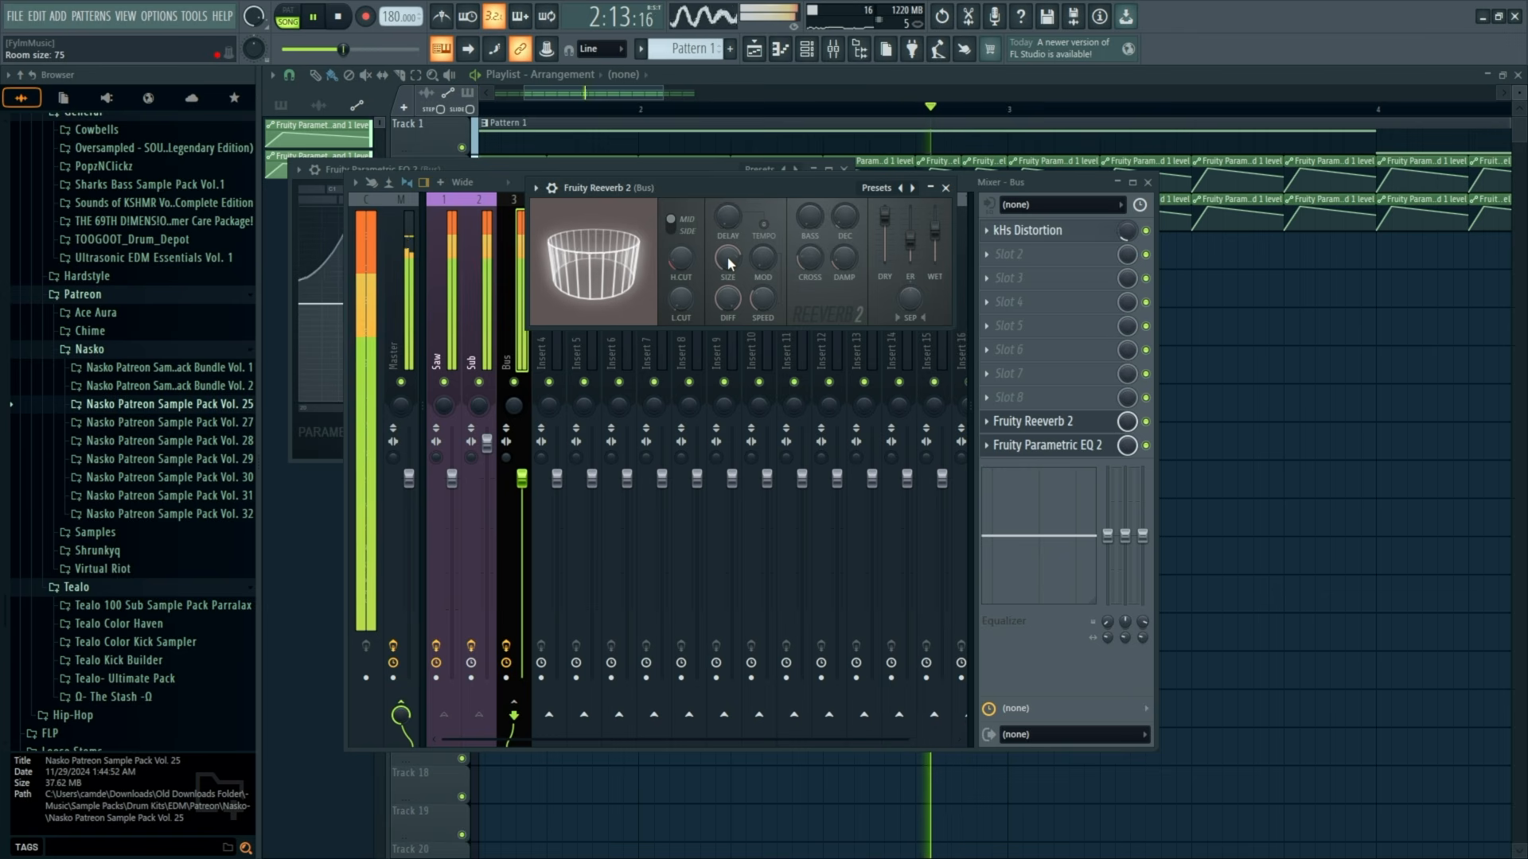
{"action": "left_click", "coordinate": [946, 188]}
{"action": "key", "text": "space"}
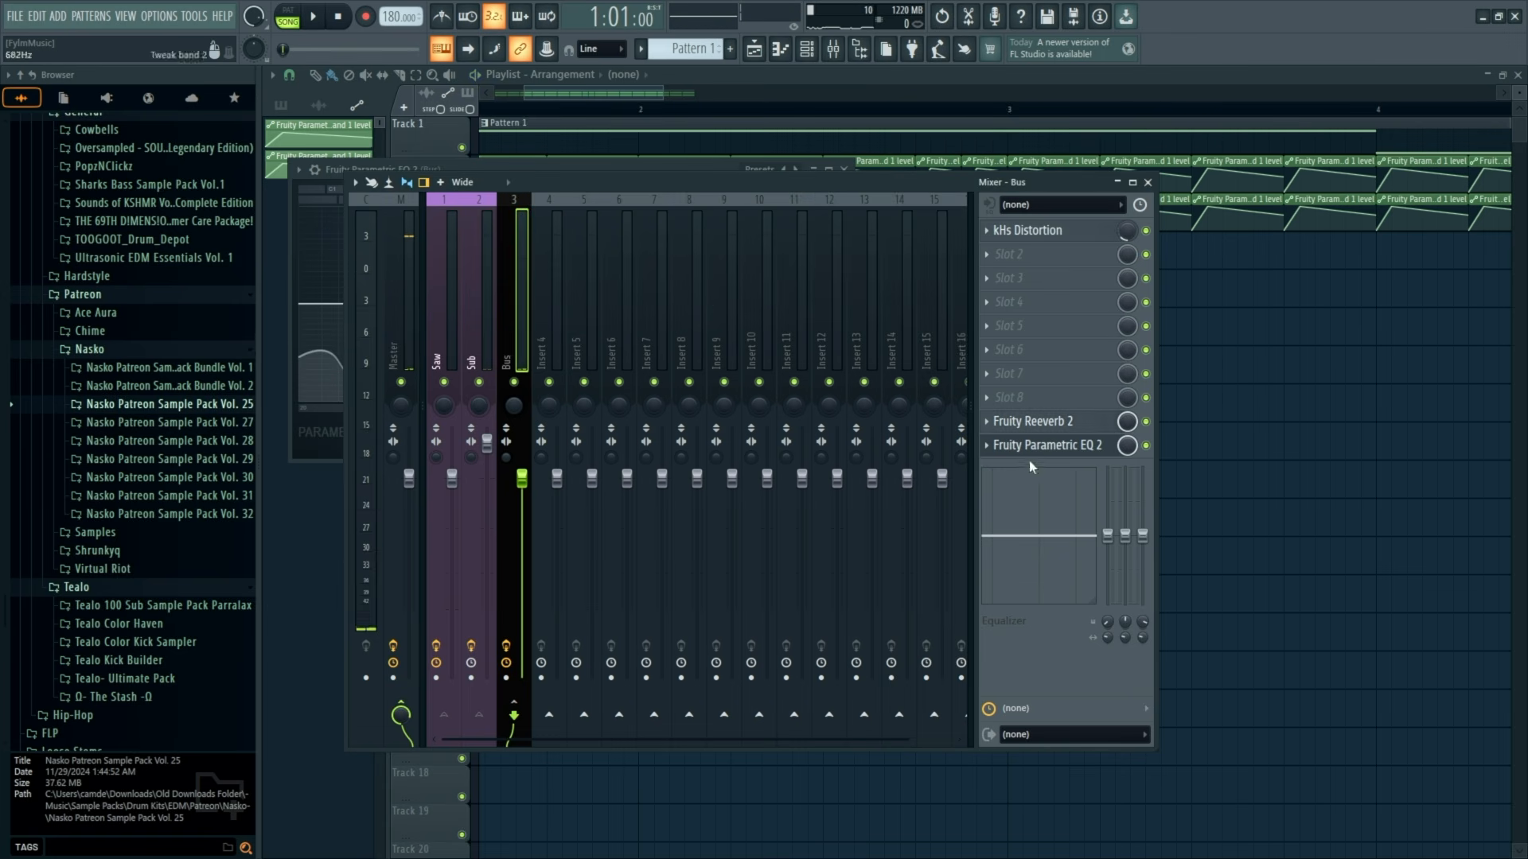
{"action": "left_click", "coordinate": [1072, 420]}
{"action": "left_click", "coordinate": [1068, 422]}
{"action": "left_click", "coordinate": [1064, 422]}
{"action": "left_click", "coordinate": [1038, 424]}
Search the effect plugins for "cry" from the Bus track's slot 8 and close the list without loading any.
{"action": "left_click", "coordinate": [986, 397]}
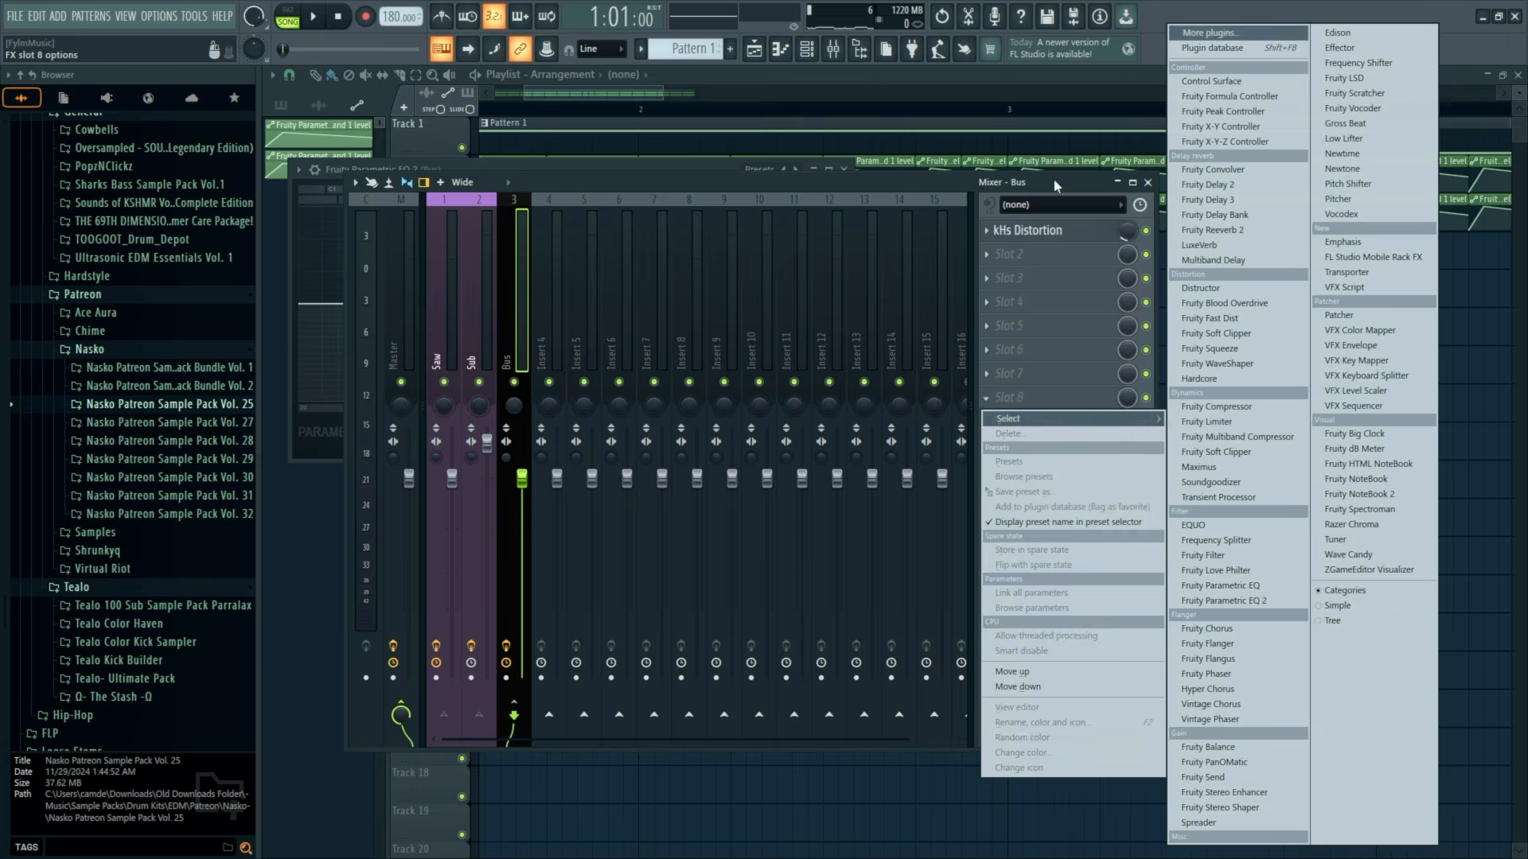
{"action": "left_click", "coordinate": [1257, 36]}
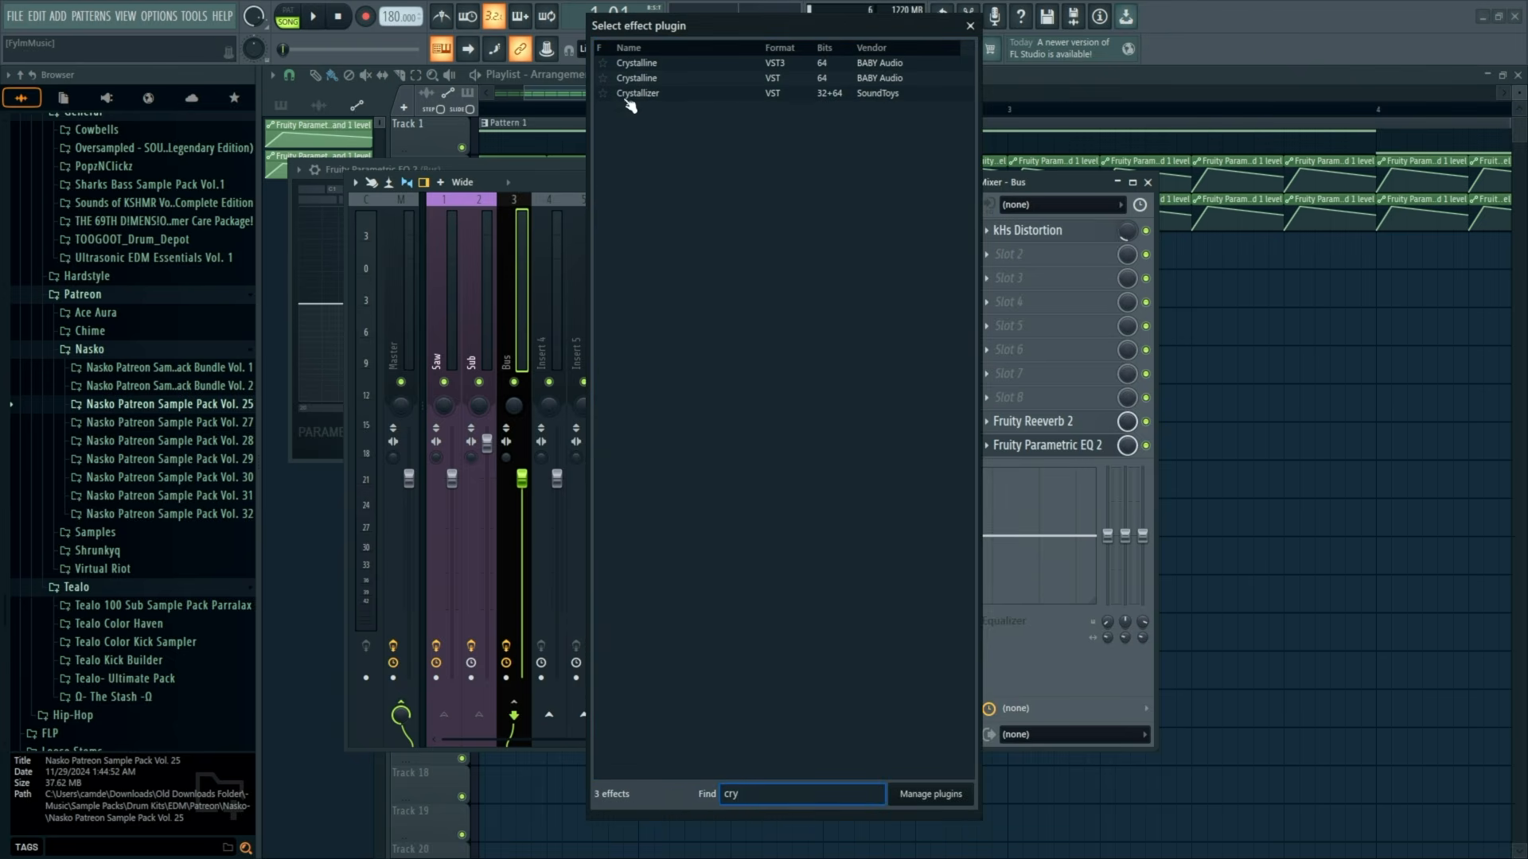
{"action": "left_click", "coordinate": [970, 26]}
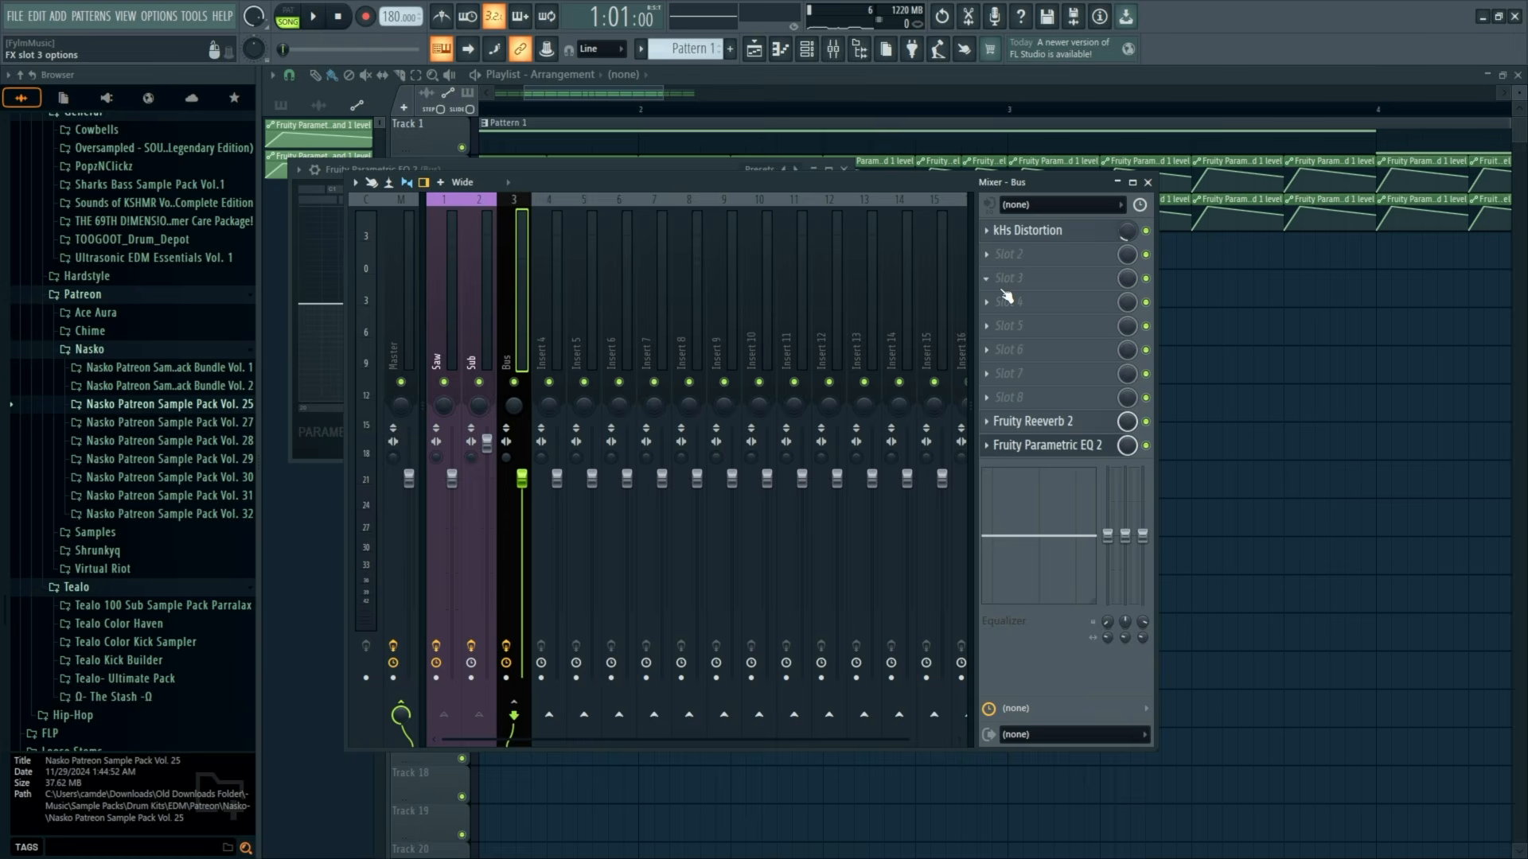
Play the arrangement with the Bus reverb active, stop it and check Fruity Reeverb 2.
{"action": "key", "text": "space"}
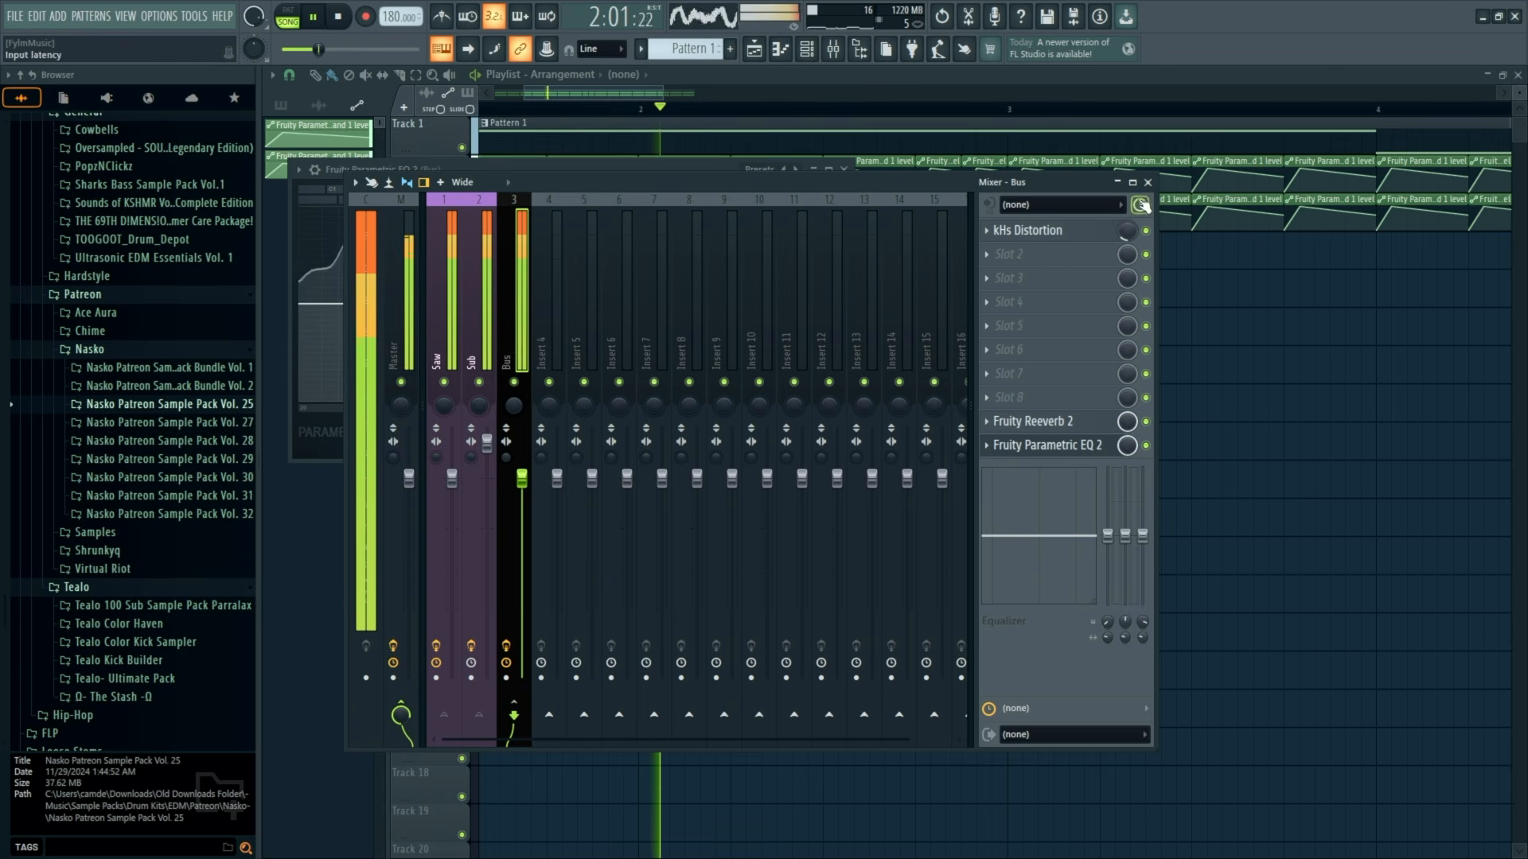
{"action": "key", "text": "space"}
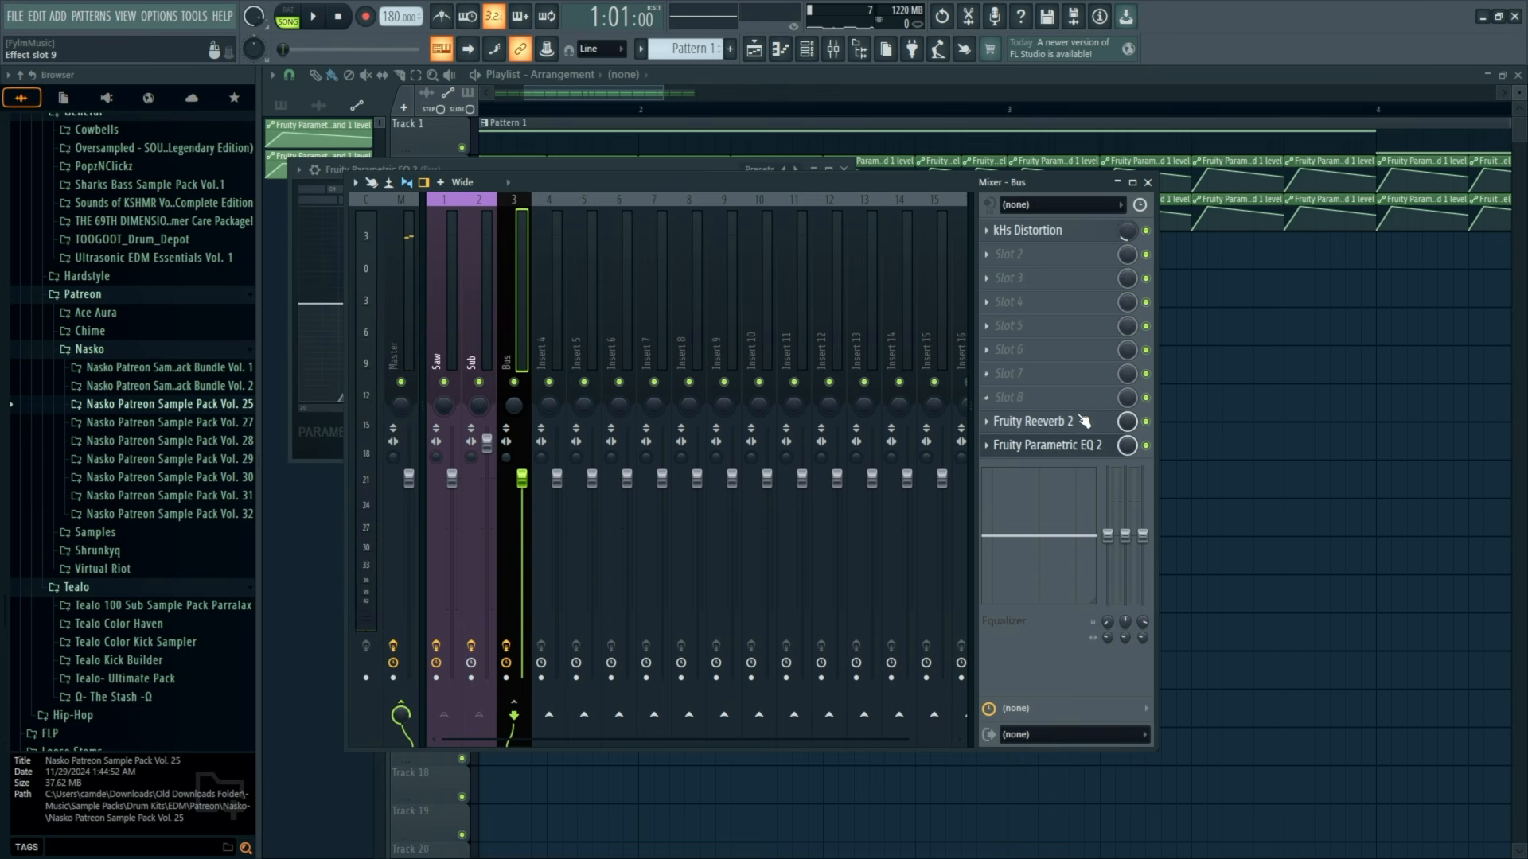
{"action": "left_click", "coordinate": [1077, 423]}
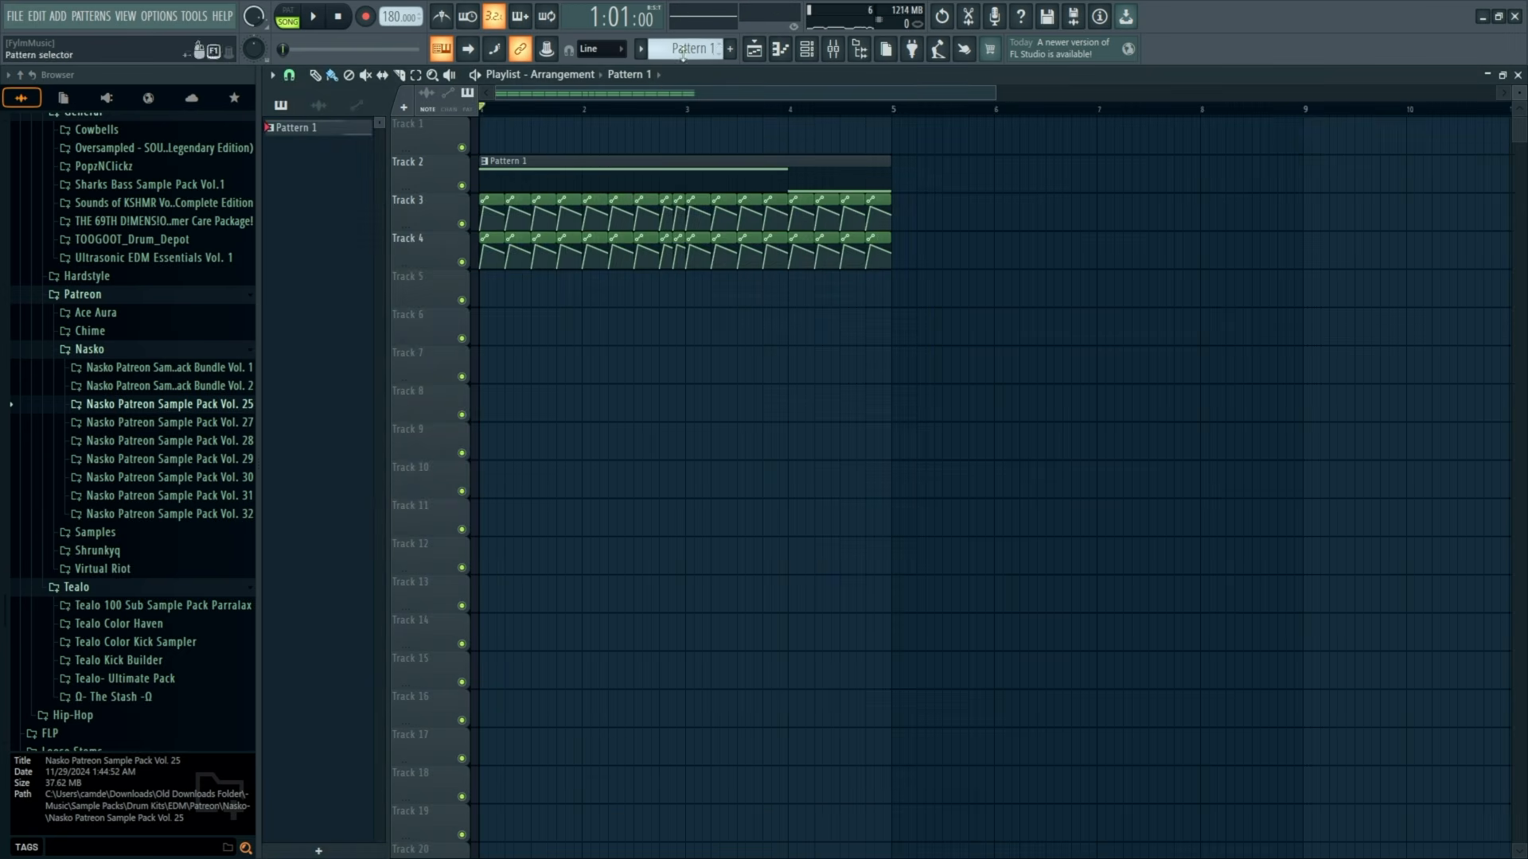
Select all playlist clips, move them up one track to start on Track 1 and clear the selection.
{"action": "mouse_move", "coordinate": [489, 342]}
{"action": "left_mouse_down"}
{"action": "mouse_move", "coordinate": [514, 271]}
{"action": "mouse_move", "coordinate": [1094, 128]}
{"action": "left_mouse_up"}
{"action": "key", "text": "shift+Up"}
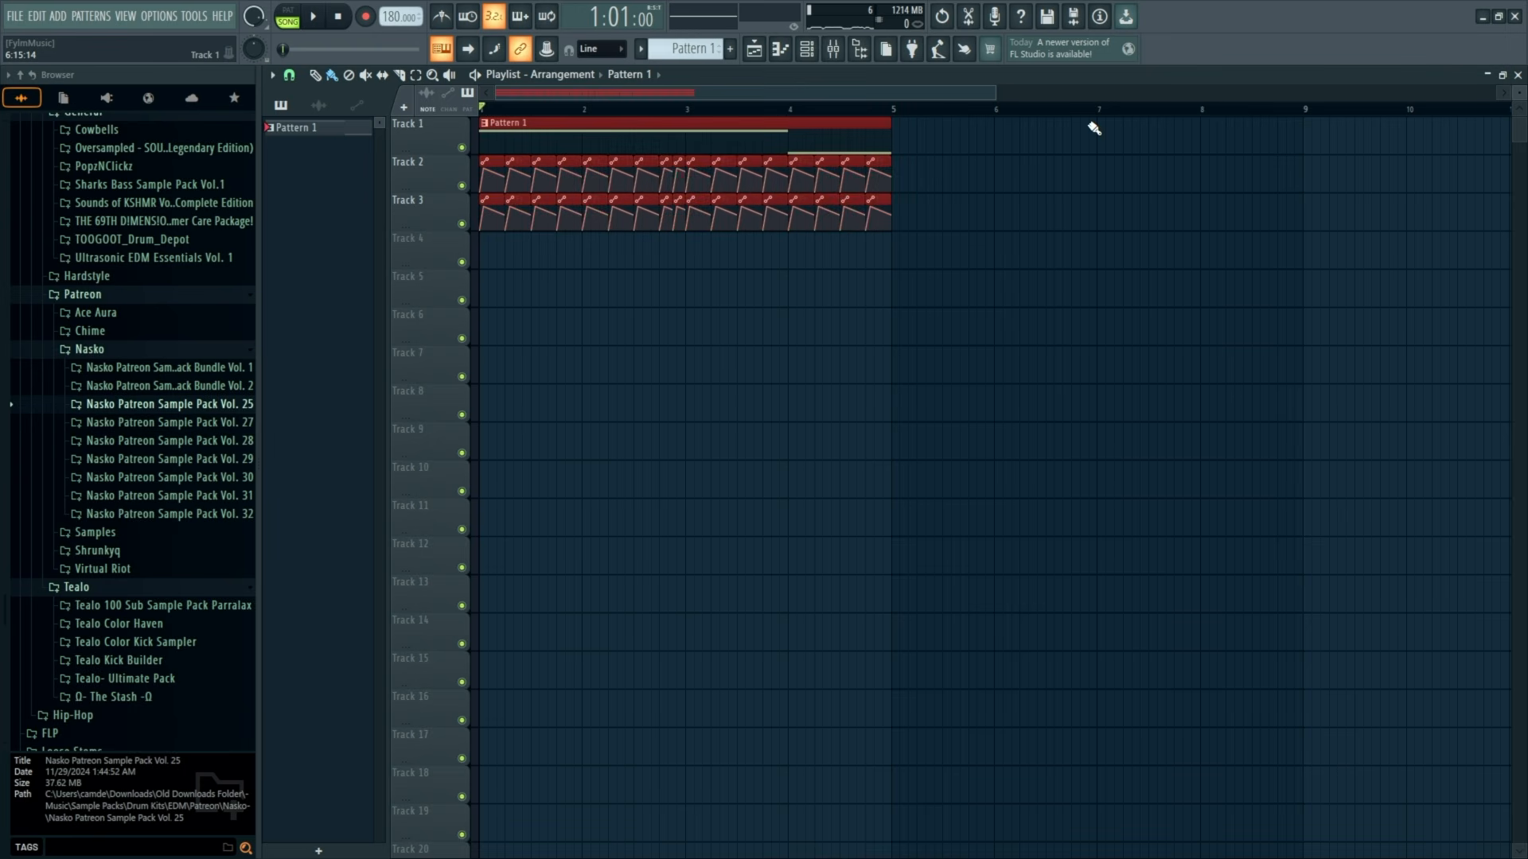
{"action": "left_click", "coordinate": [1095, 134], "text": "ctrl"}
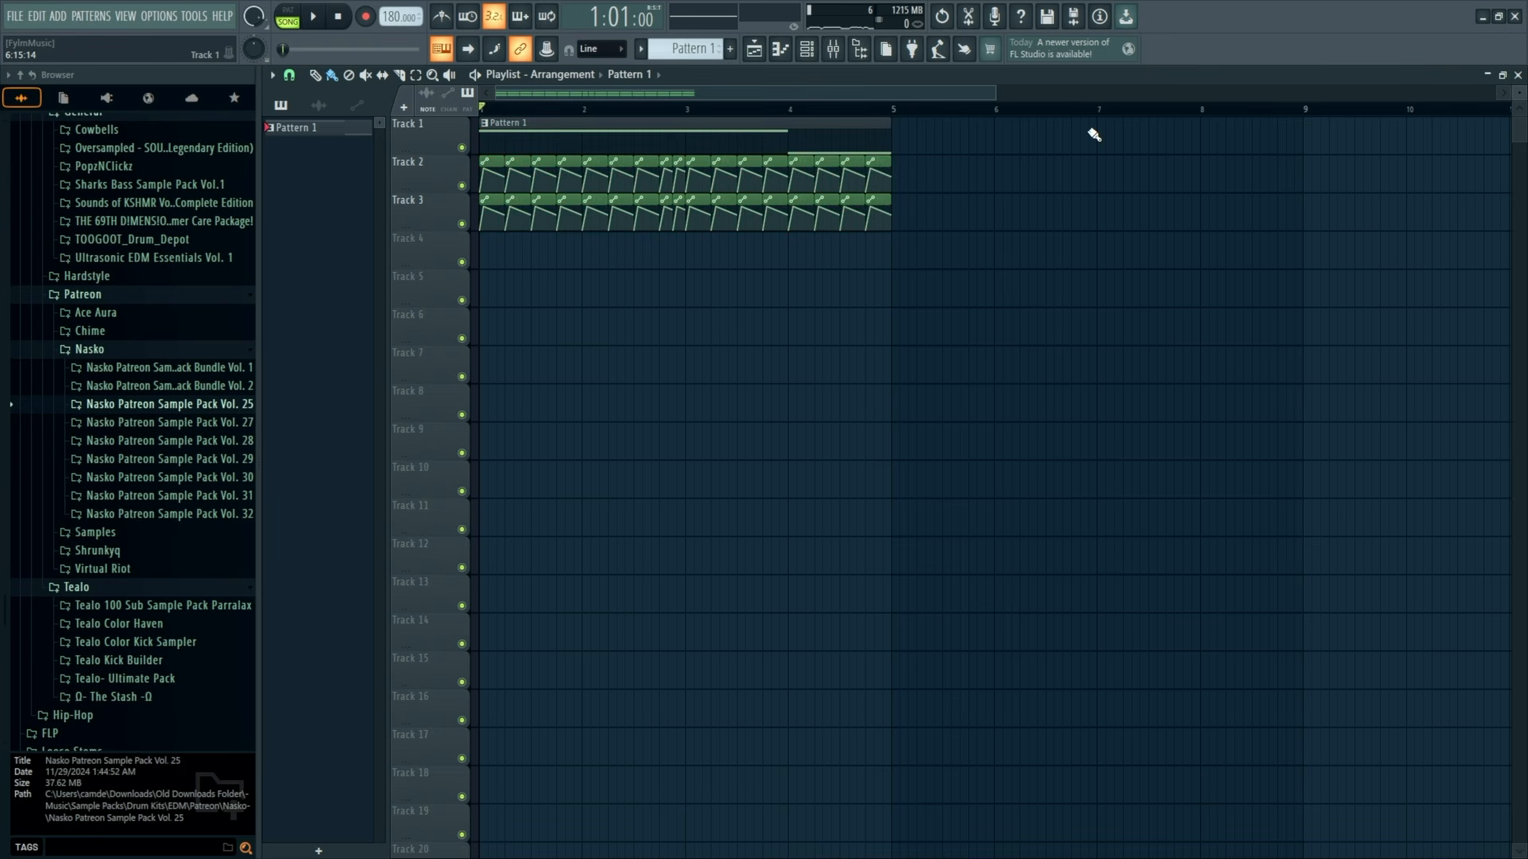
Play the moved clips from the start of the playlist and stop playback.
{"action": "scroll", "coordinate": [523, 136], "scroll_direction": "up", "scroll_amount": 2}
{"action": "key", "text": "space"}
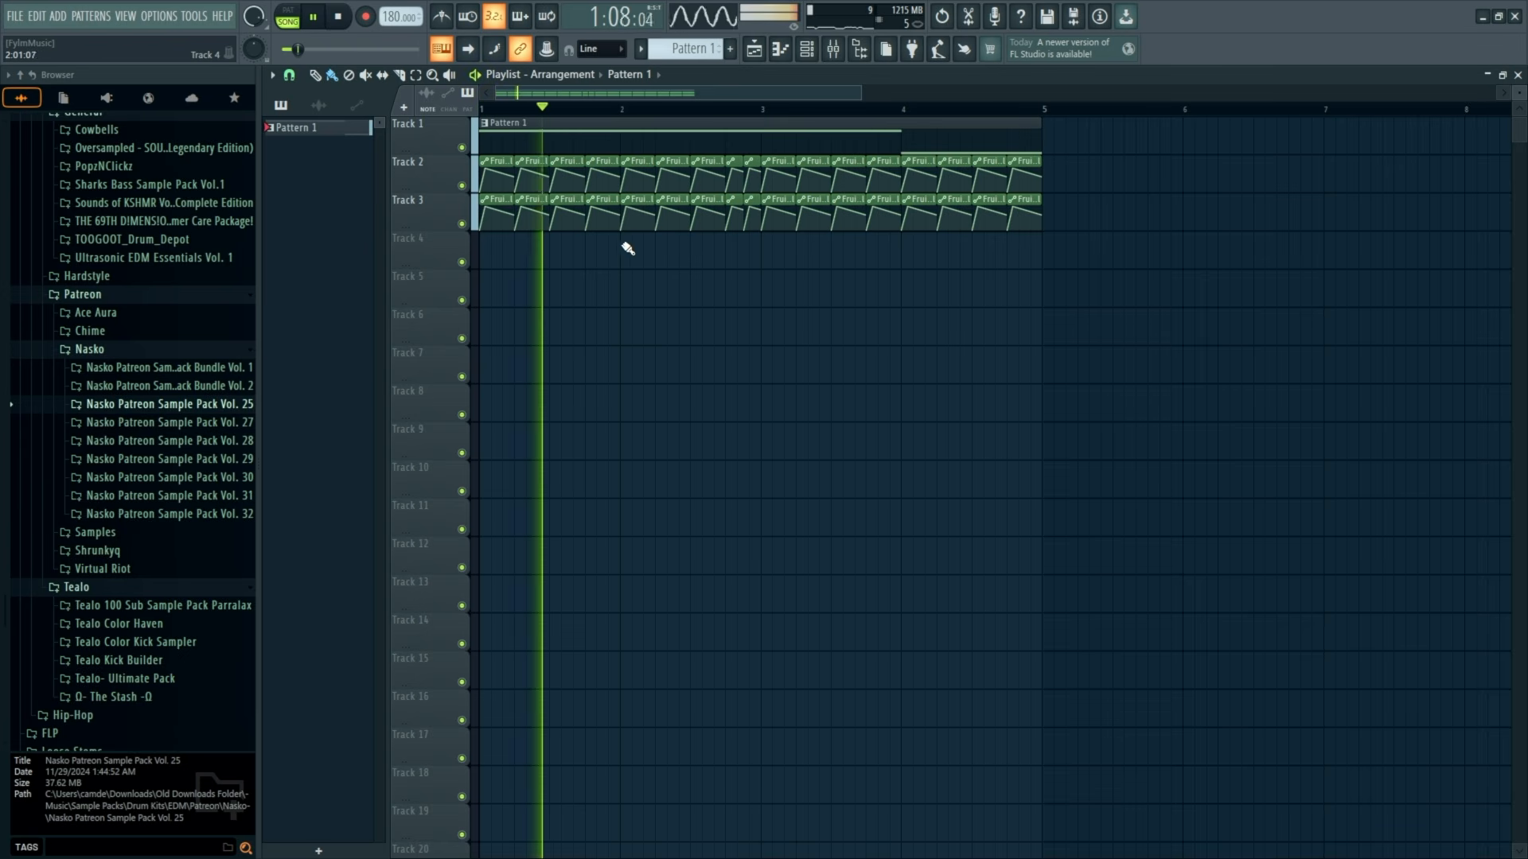
{"action": "key", "text": "space"}
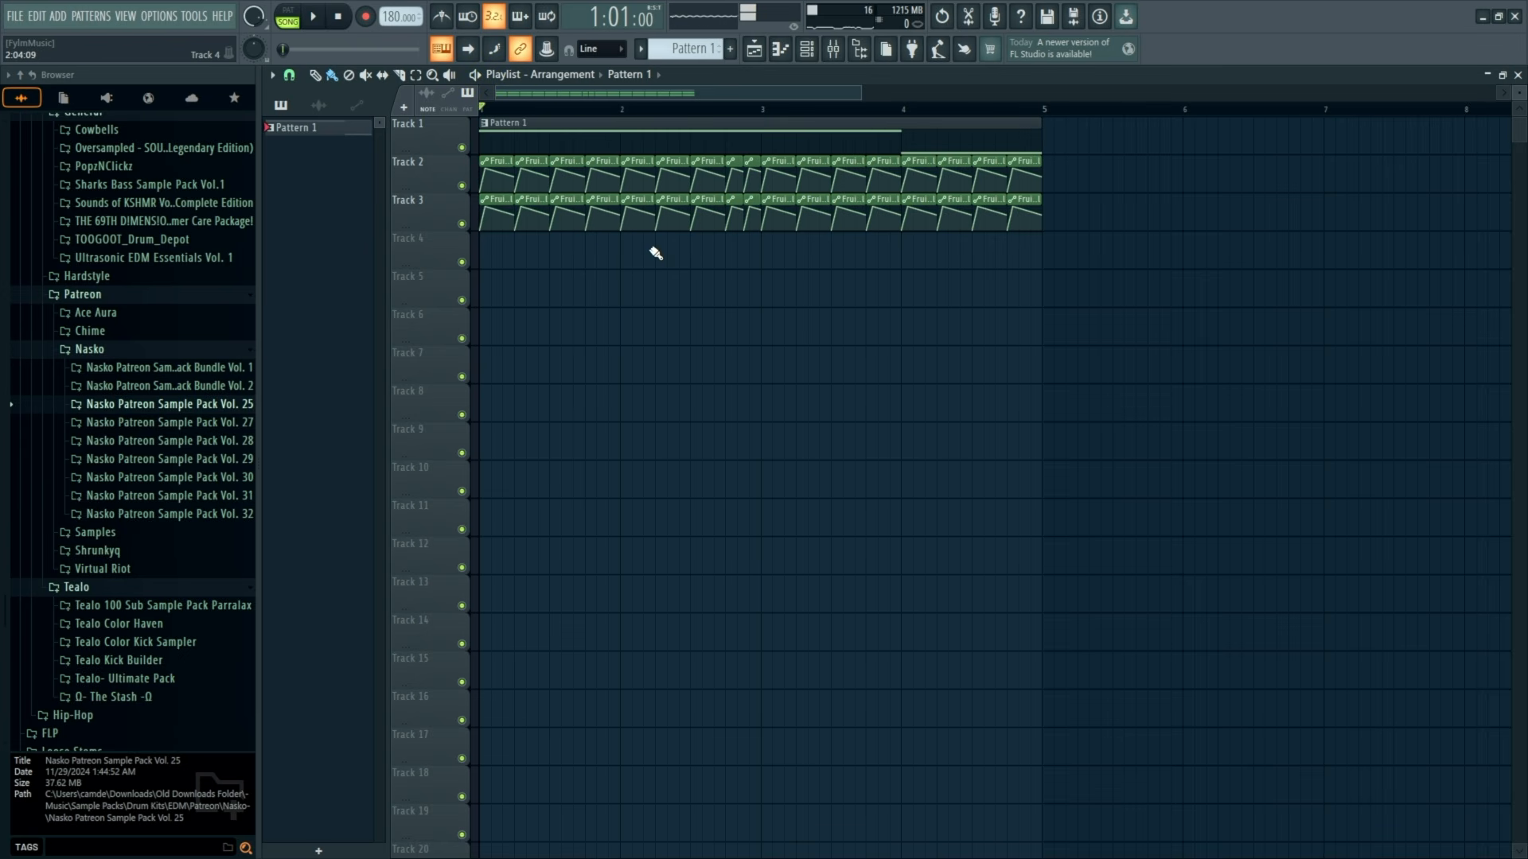
Show the mixer with the Saw track's effect chain and close it to return to the playlist.
{"action": "left_click", "coordinate": [832, 50]}
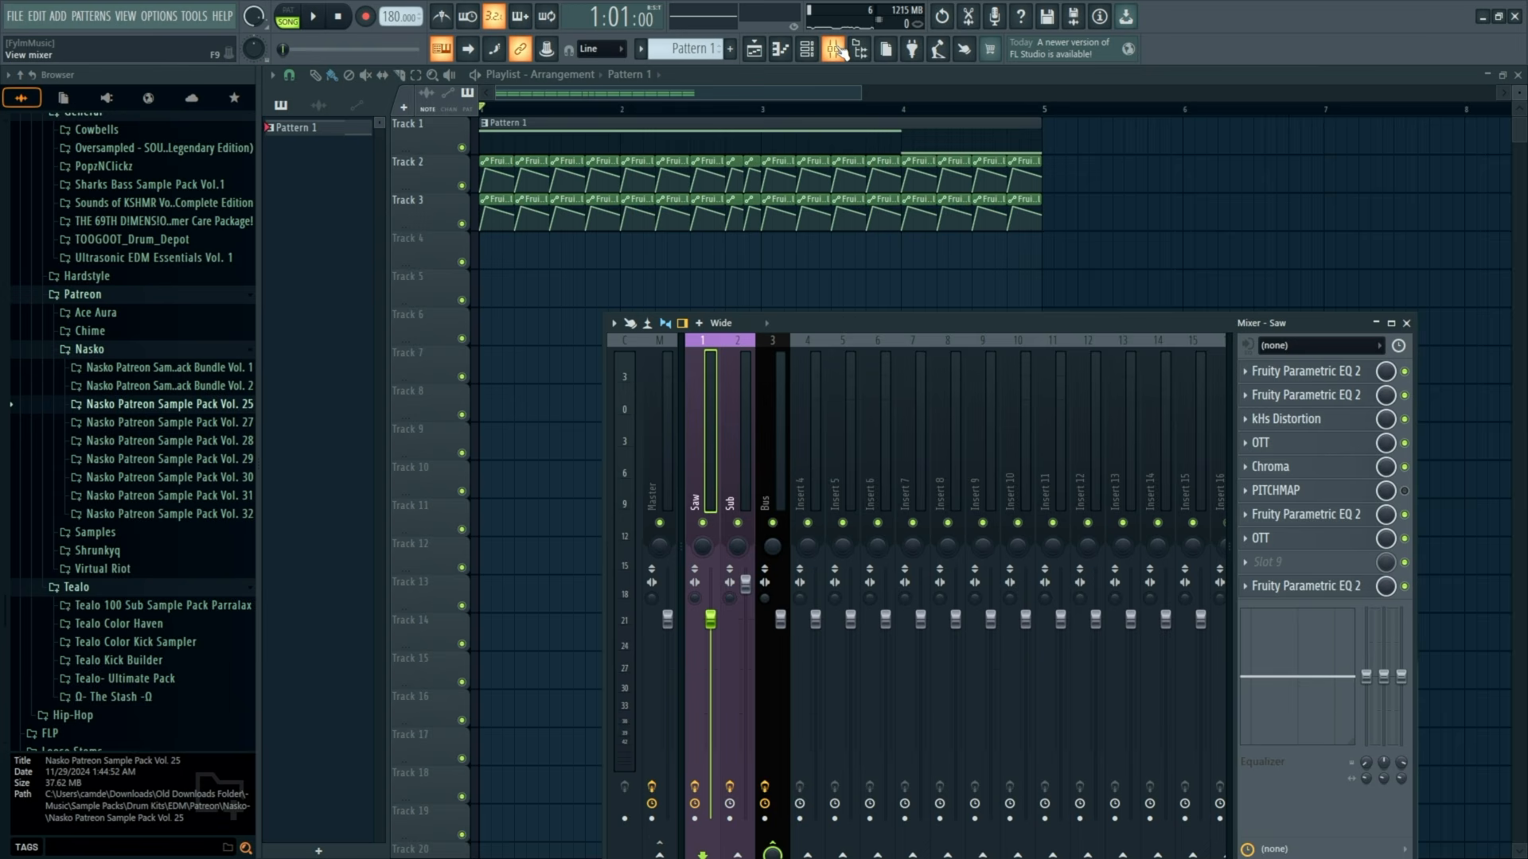
{"action": "left_click", "coordinate": [1406, 323]}
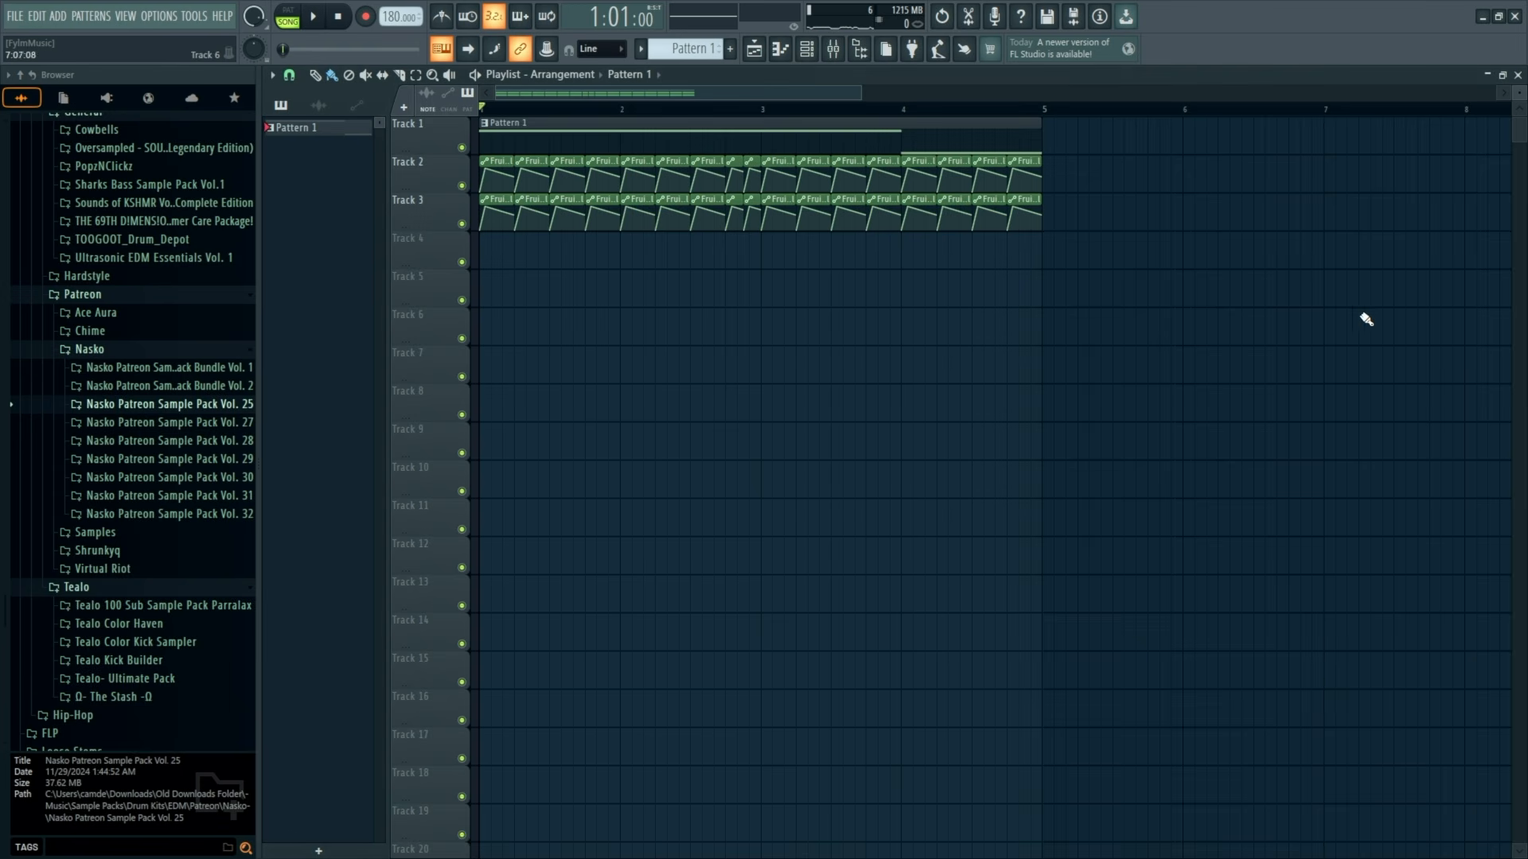
{"action": "left_click", "coordinate": [830, 50]}
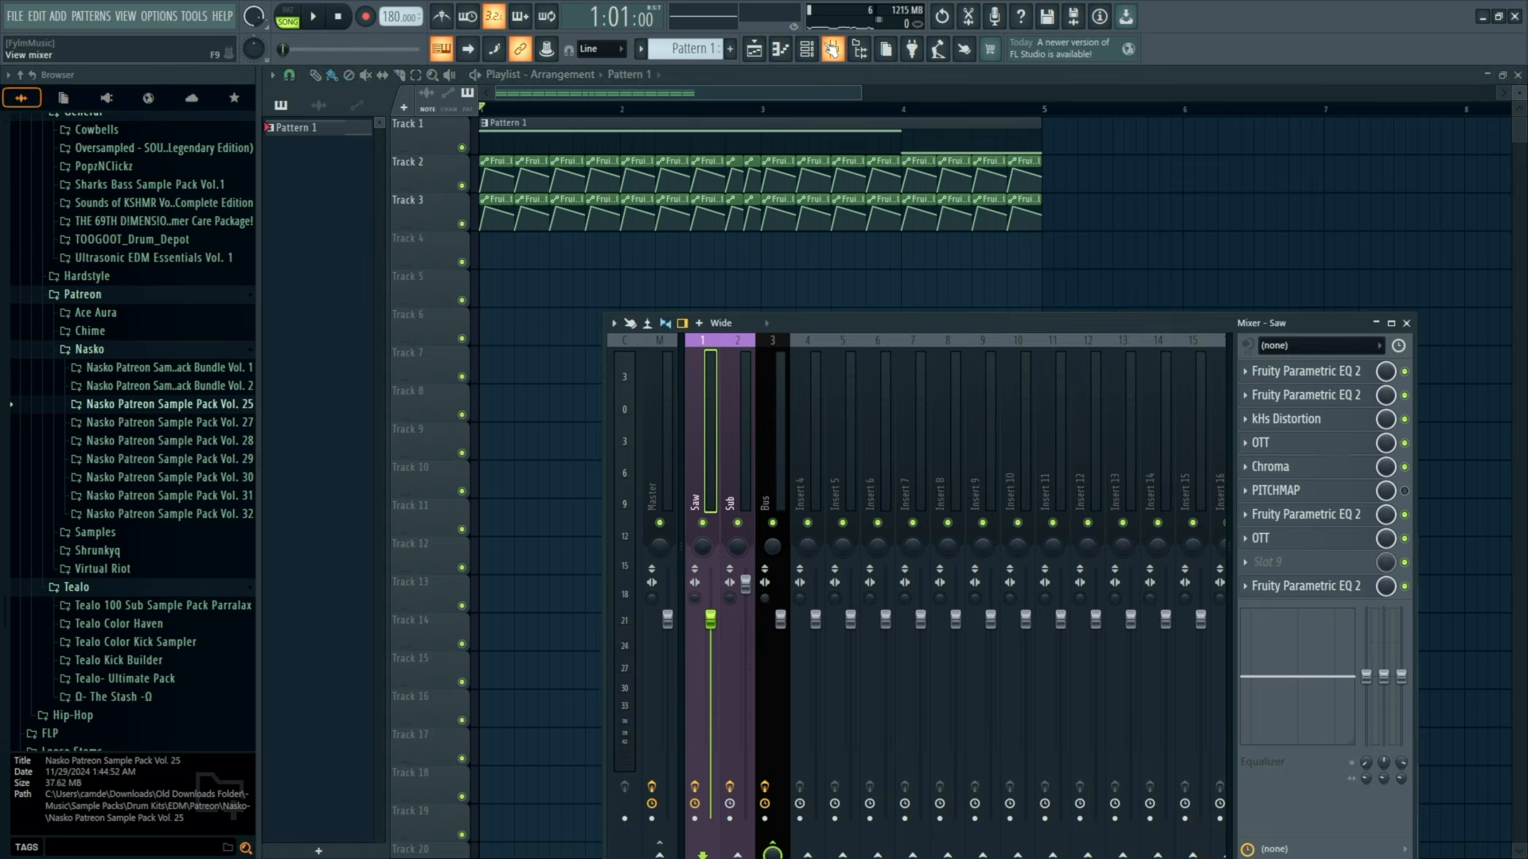
{"action": "left_click", "coordinate": [830, 50]}
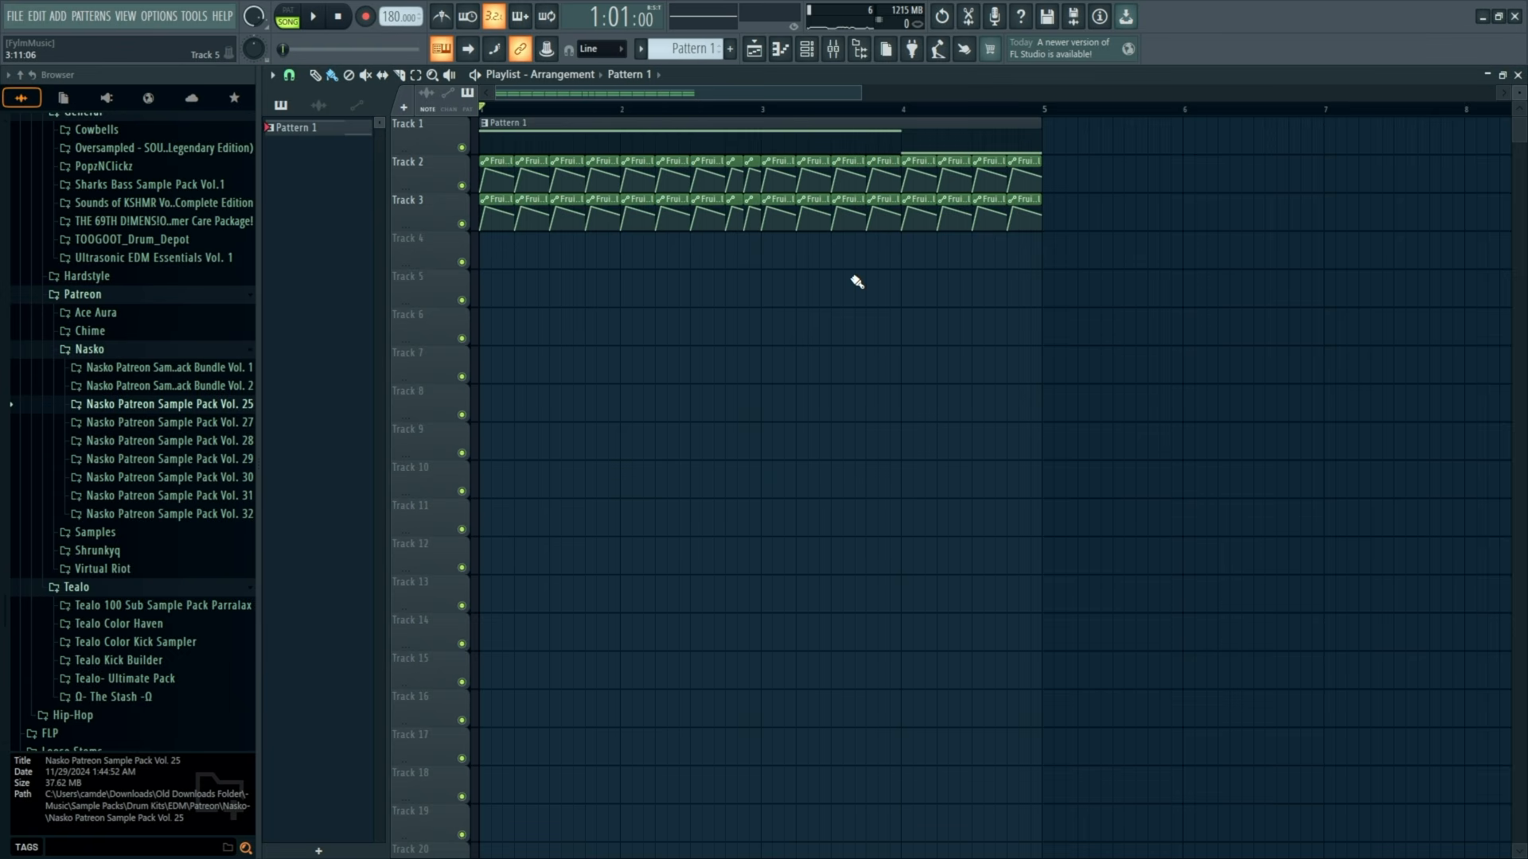